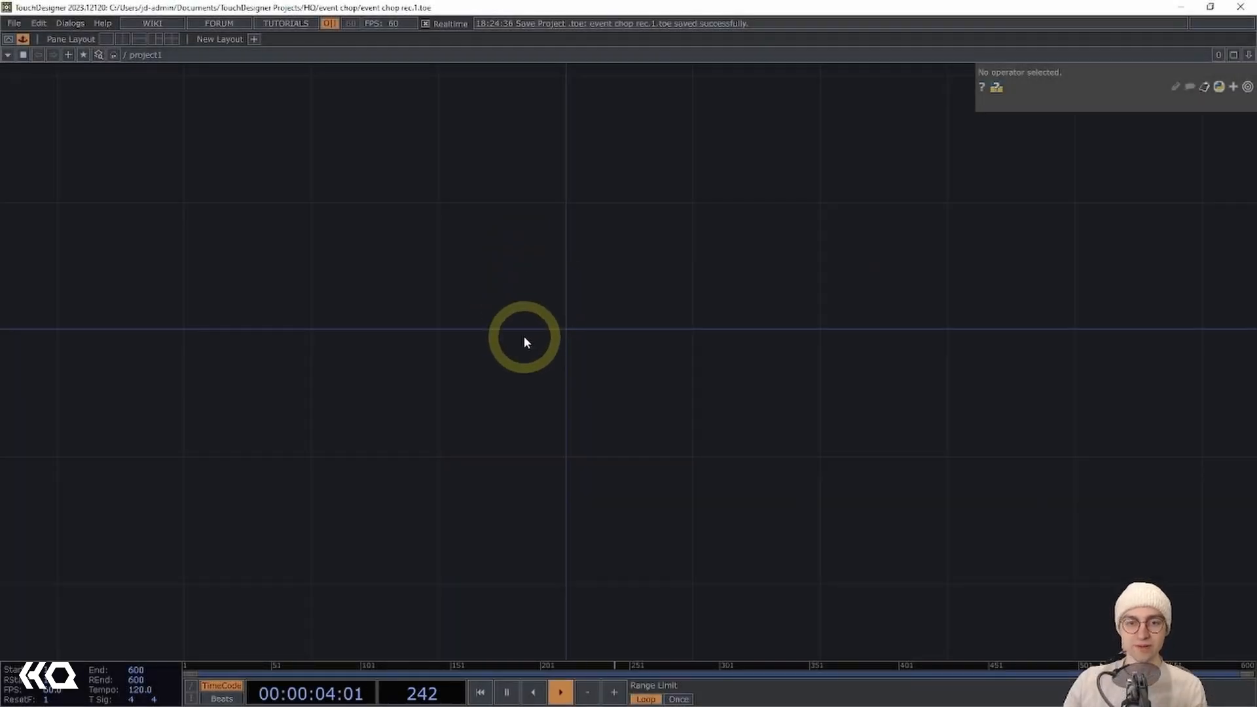
Add a Tube SOP to the empty project network.
{"action": "left_click_drag", "start_coordinate": [559, 333], "coordinate": [526, 328]}
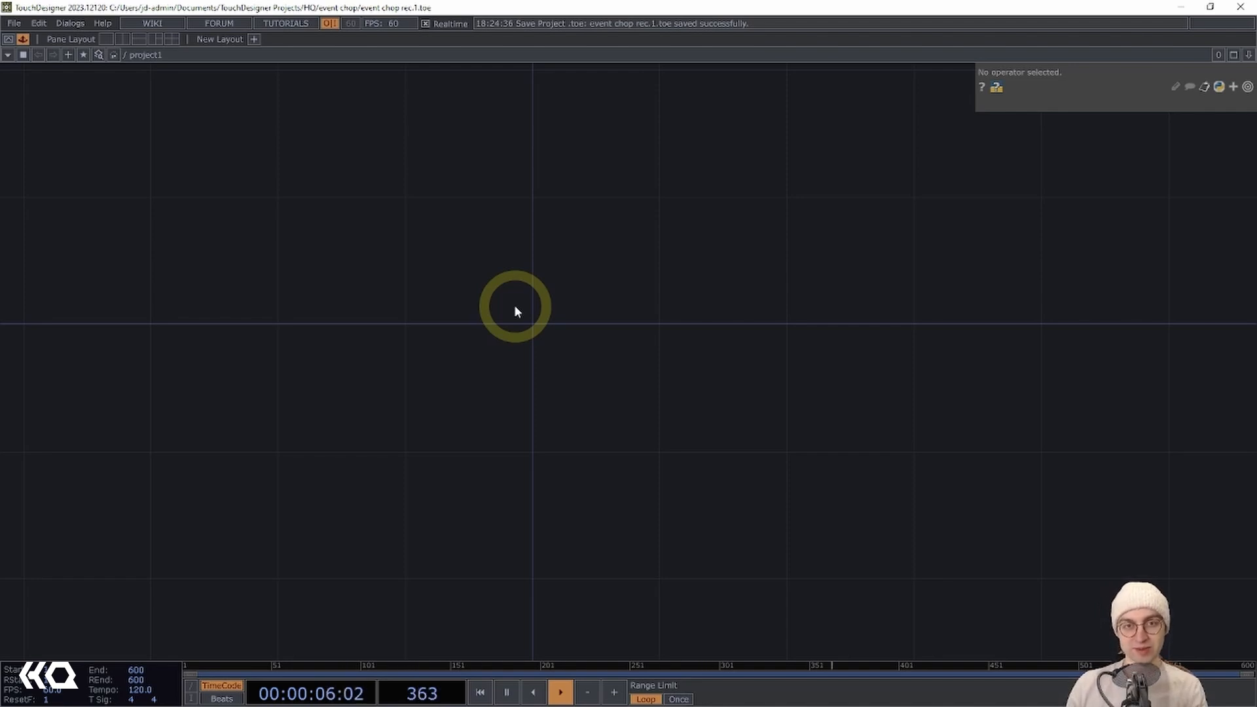
{"action": "key", "text": "Tab"}
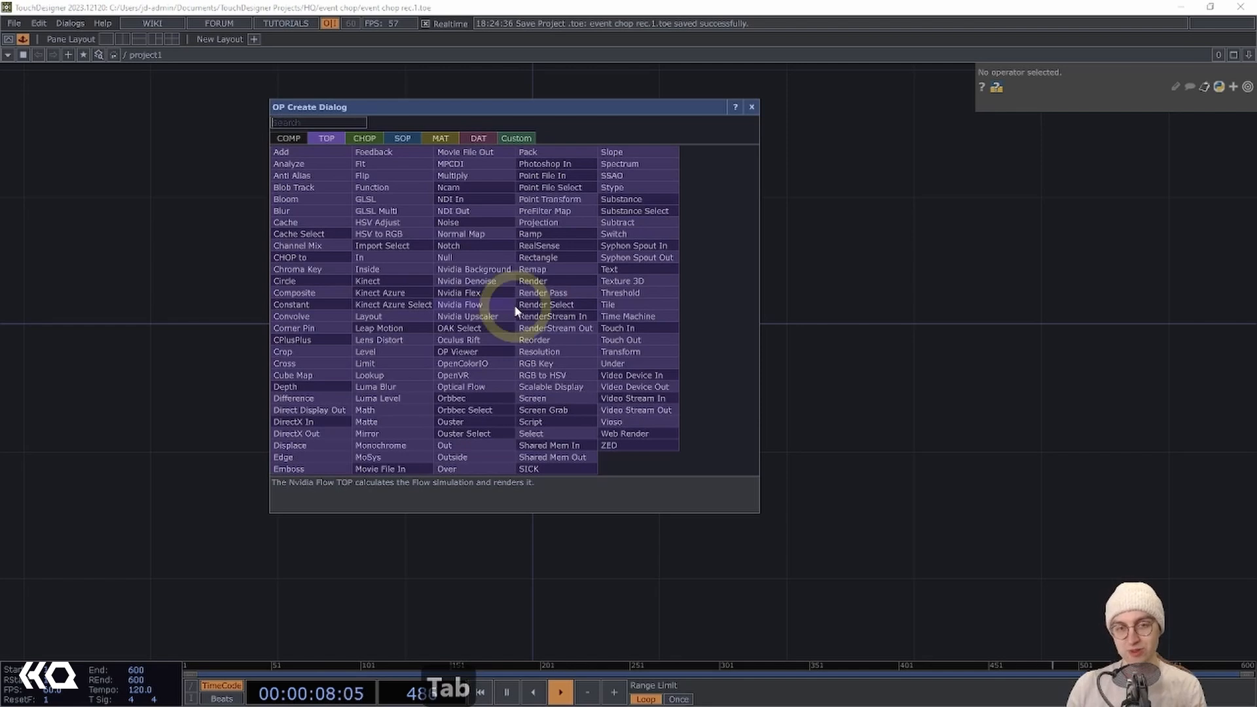
{"action": "key", "text": "Tab"}
{"action": "key", "text": "Tab"}
{"action": "type", "text": "t"}
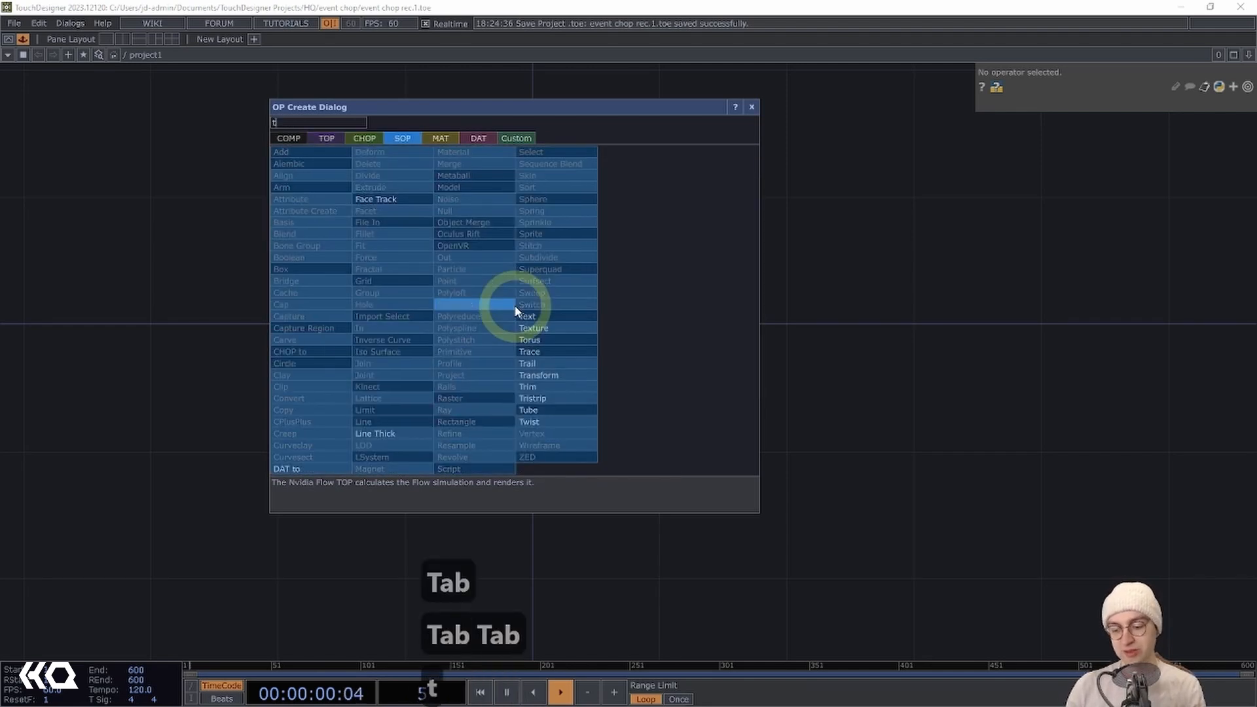
{"action": "type", "text": "ube"}
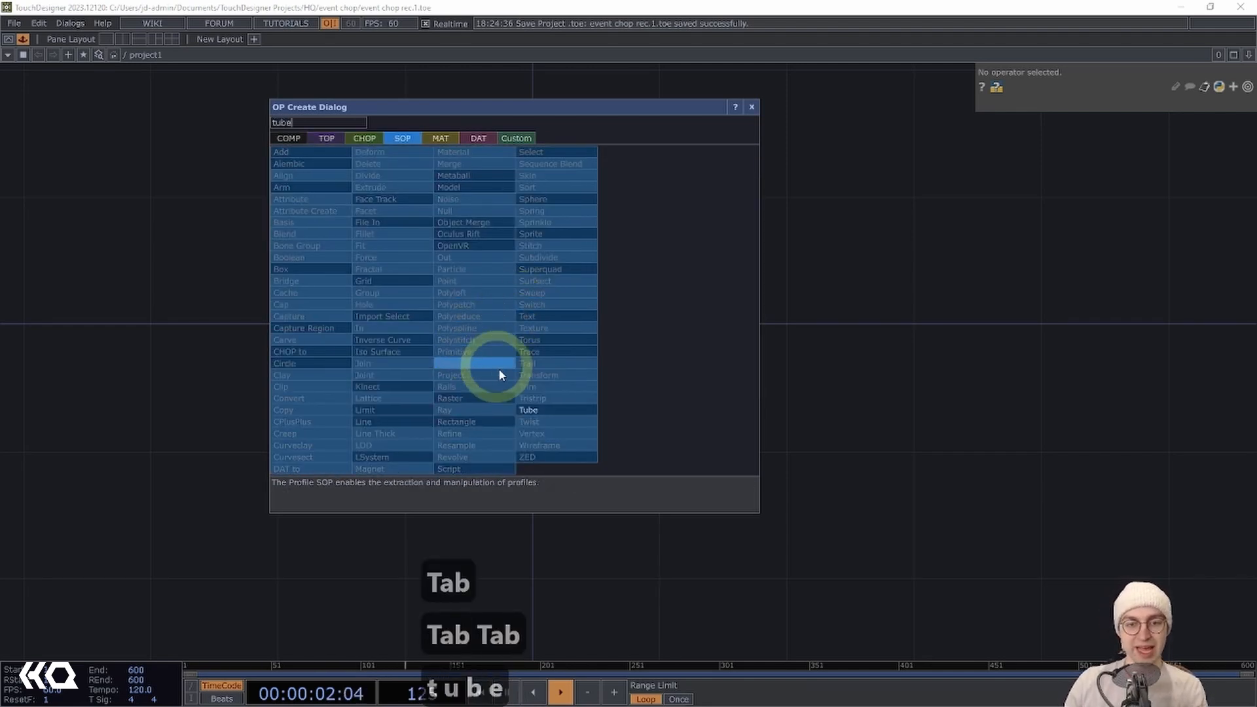
{"action": "left_click", "coordinate": [533, 410]}
{"action": "left_click", "coordinate": [547, 262]}
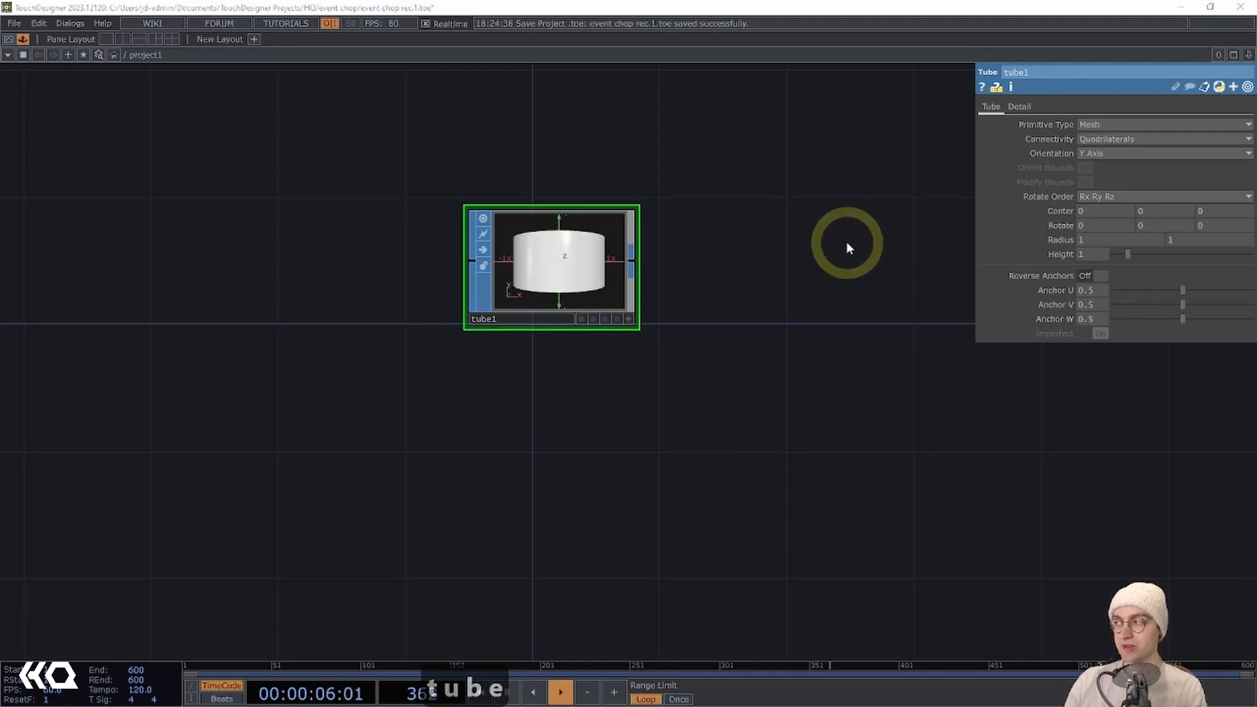
Set the tube's orientation to Z Axis and turn on its end caps.
{"action": "left_click", "coordinate": [1092, 154]}
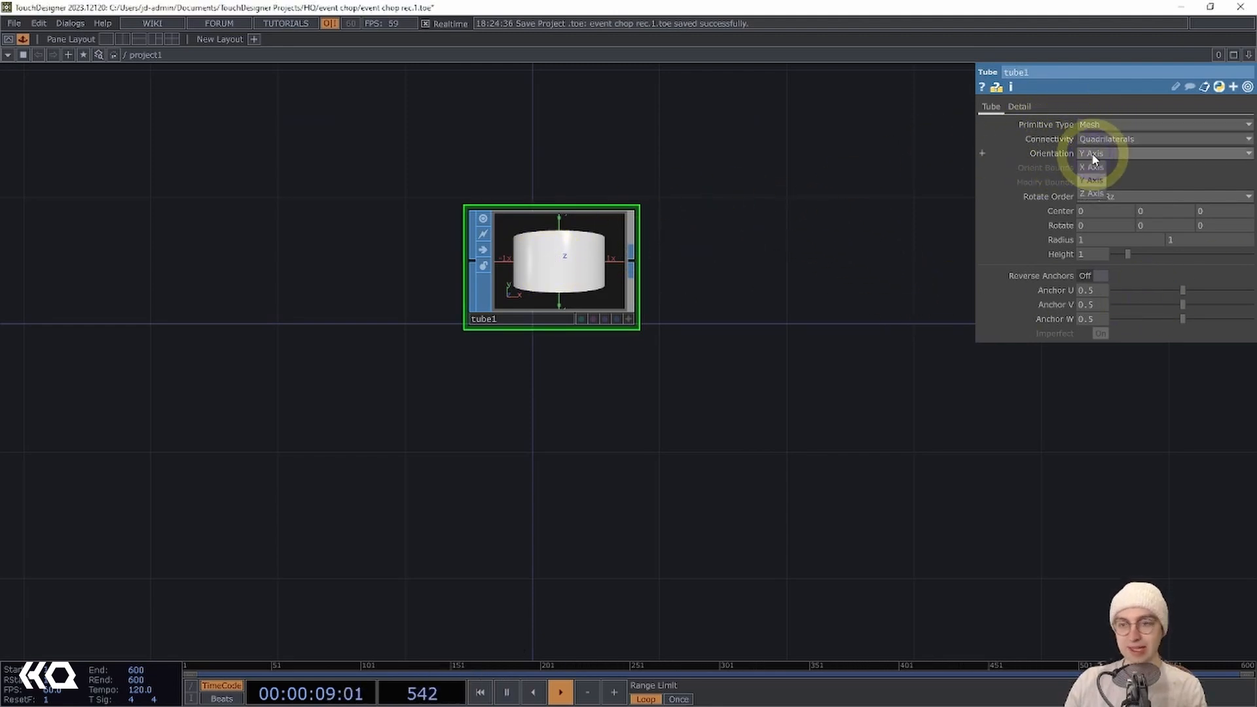
{"action": "left_click", "coordinate": [1092, 194]}
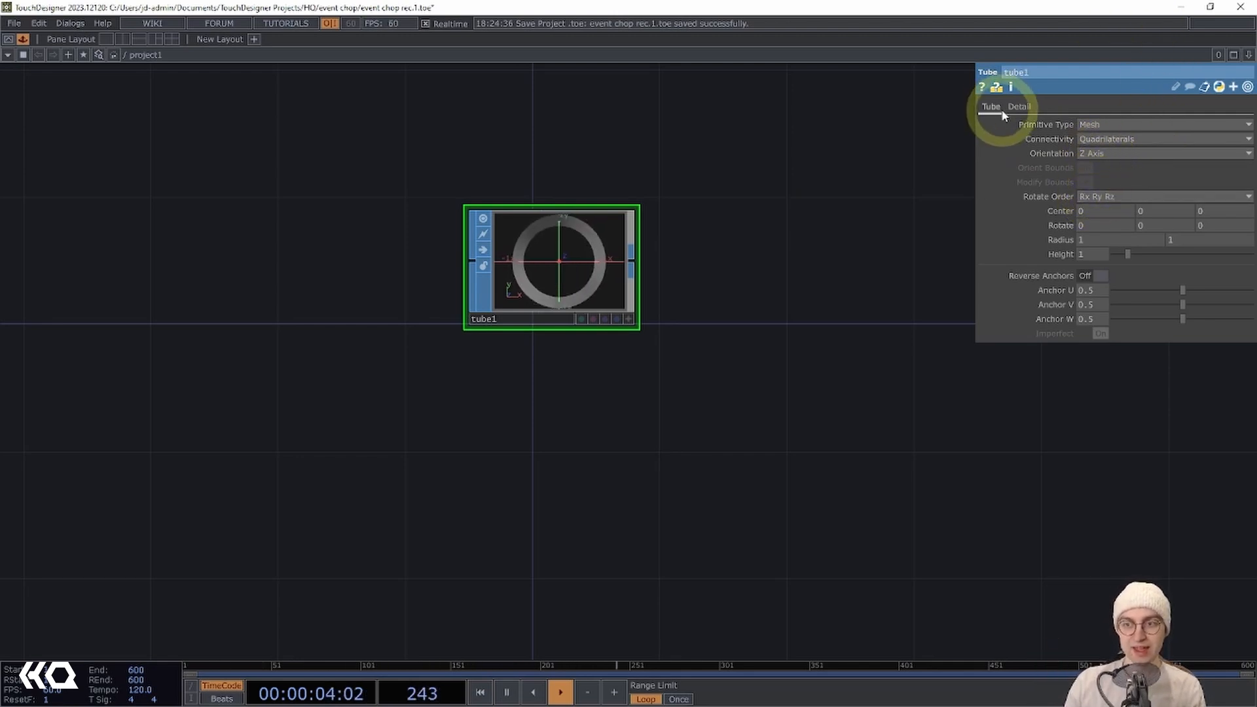
{"action": "left_click", "coordinate": [1019, 108]}
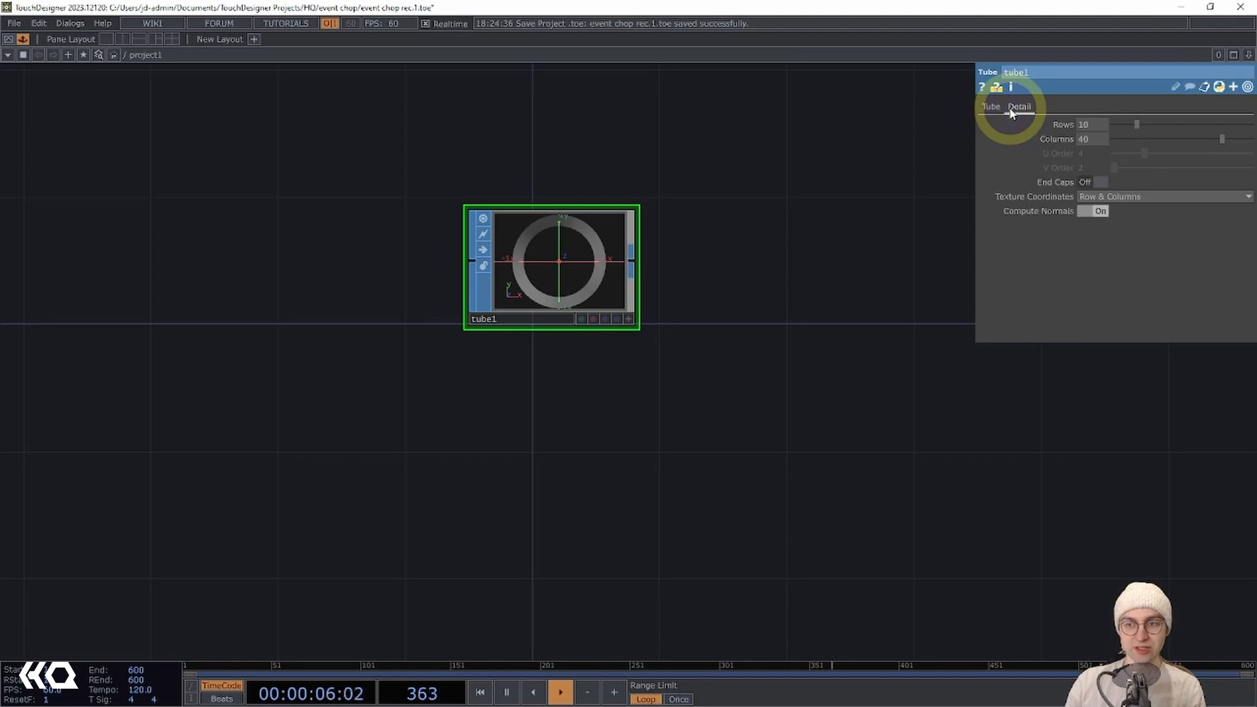
{"action": "left_click", "coordinate": [1093, 183]}
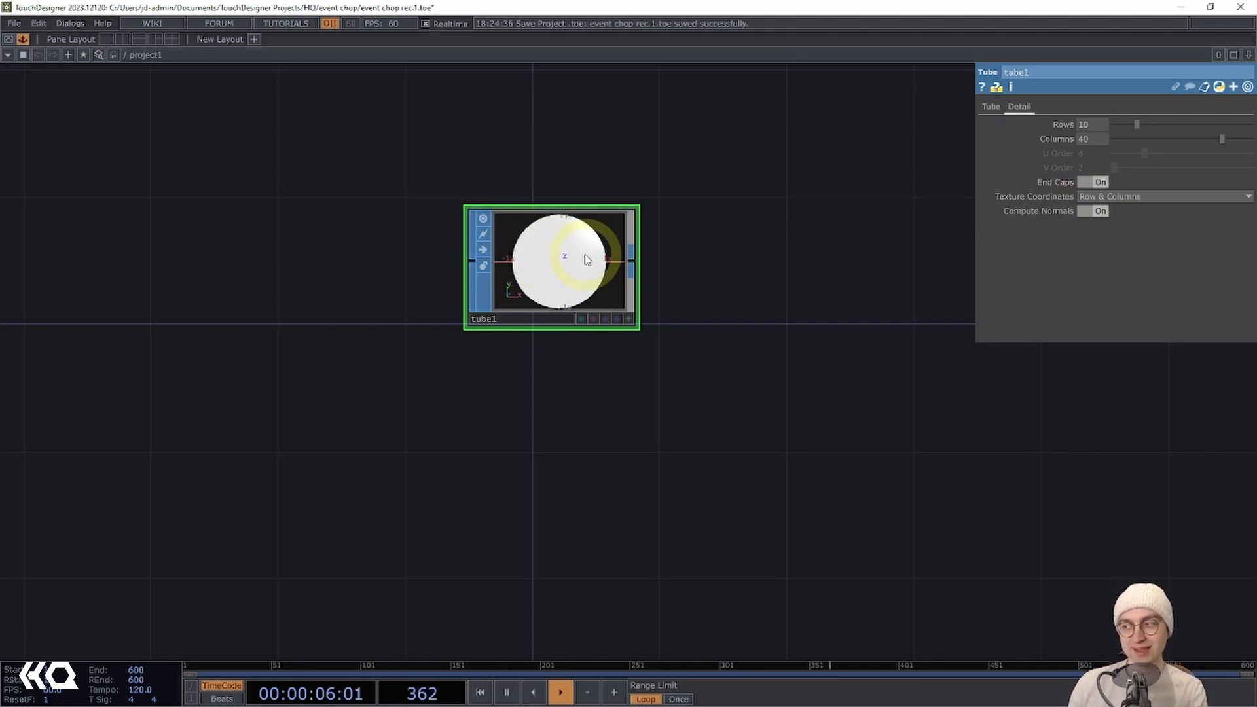
Append a Transform SOP to the output of the tube.
{"action": "left_click_drag", "start_coordinate": [700, 269], "coordinate": [617, 266]}
{"action": "right_click", "coordinate": [538, 269]}
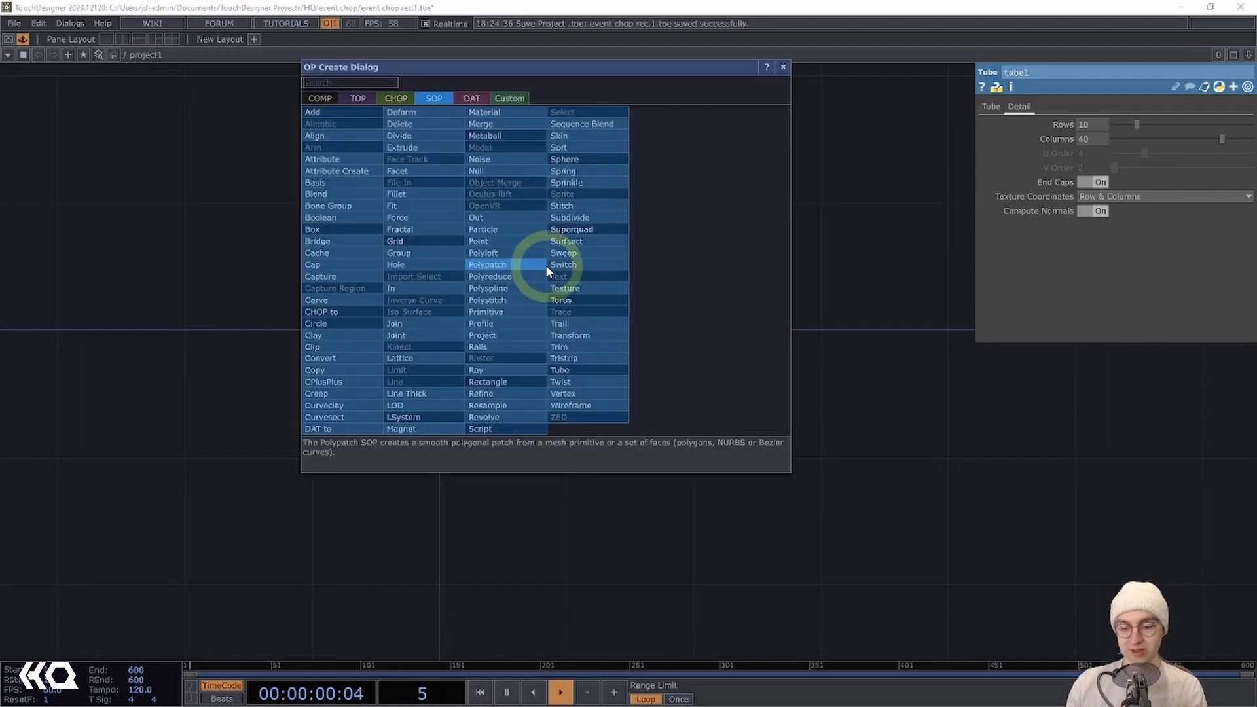
{"action": "type", "text": "tran"}
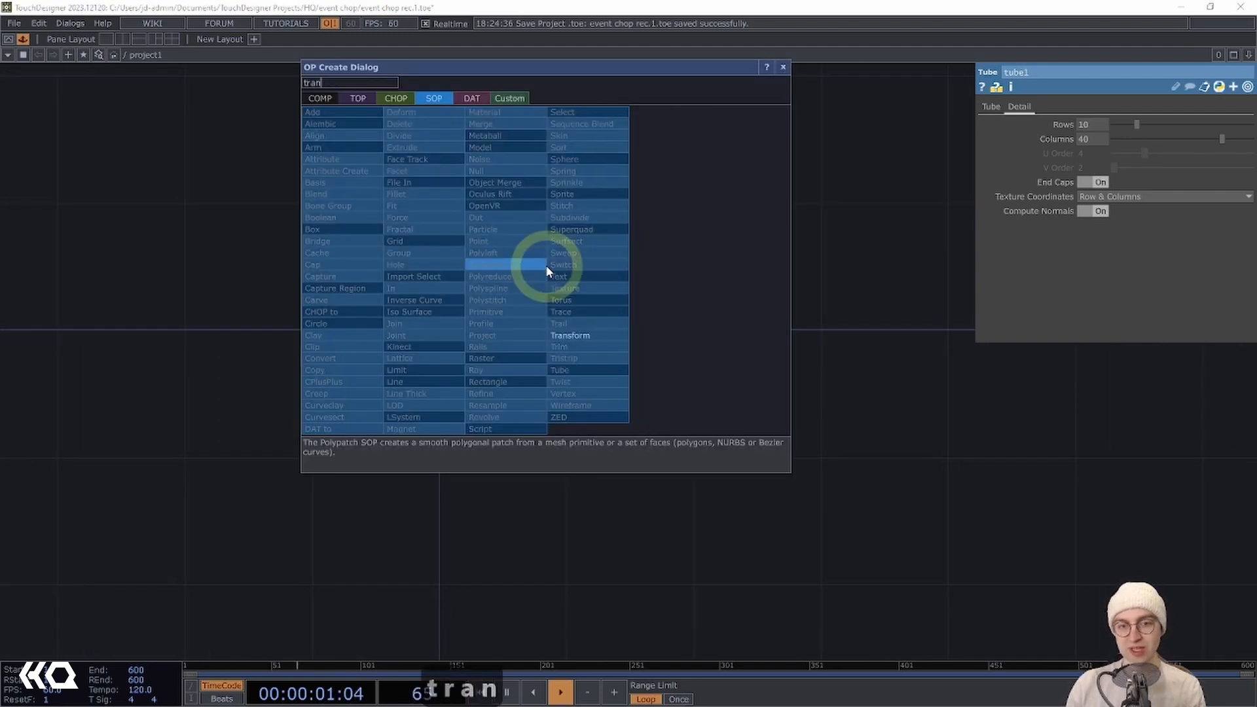
{"action": "left_click", "coordinate": [593, 338]}
{"action": "left_click", "coordinate": [668, 280]}
Set the Transform SOP's uniform scale to 0.025.
{"action": "left_click_drag", "start_coordinate": [617, 375], "coordinate": [586, 381]}
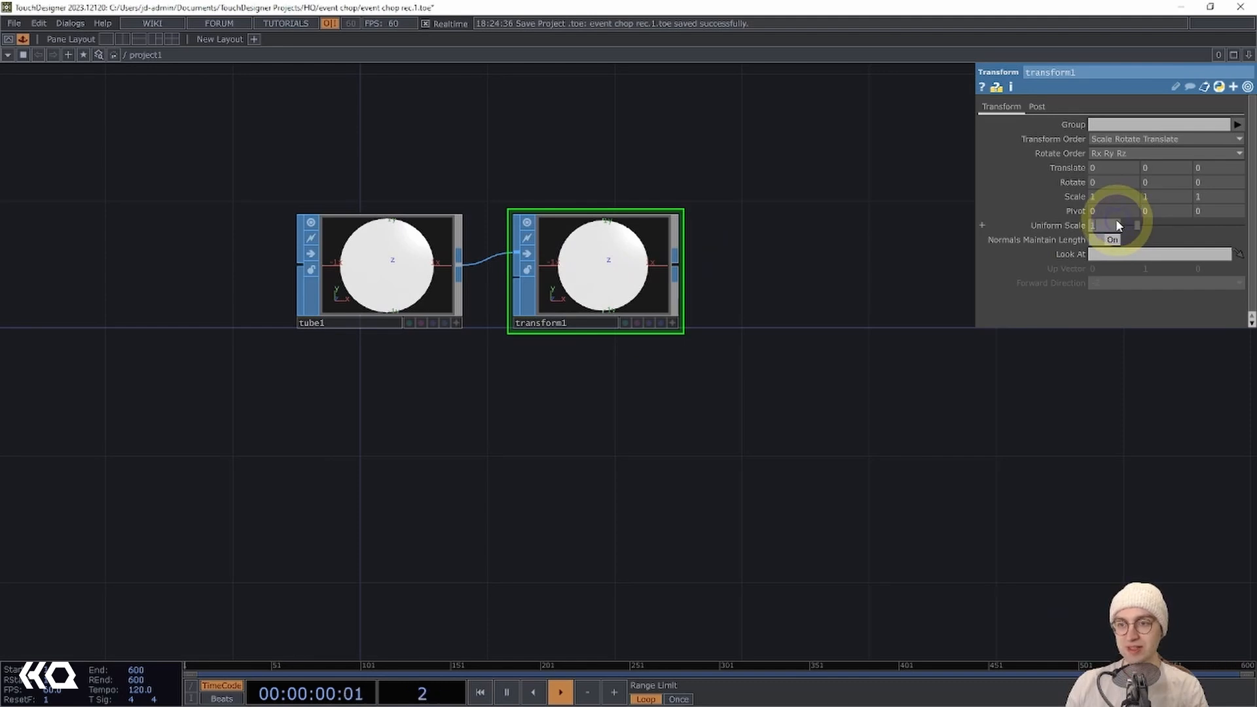
{"action": "left_click", "coordinate": [999, 421]}
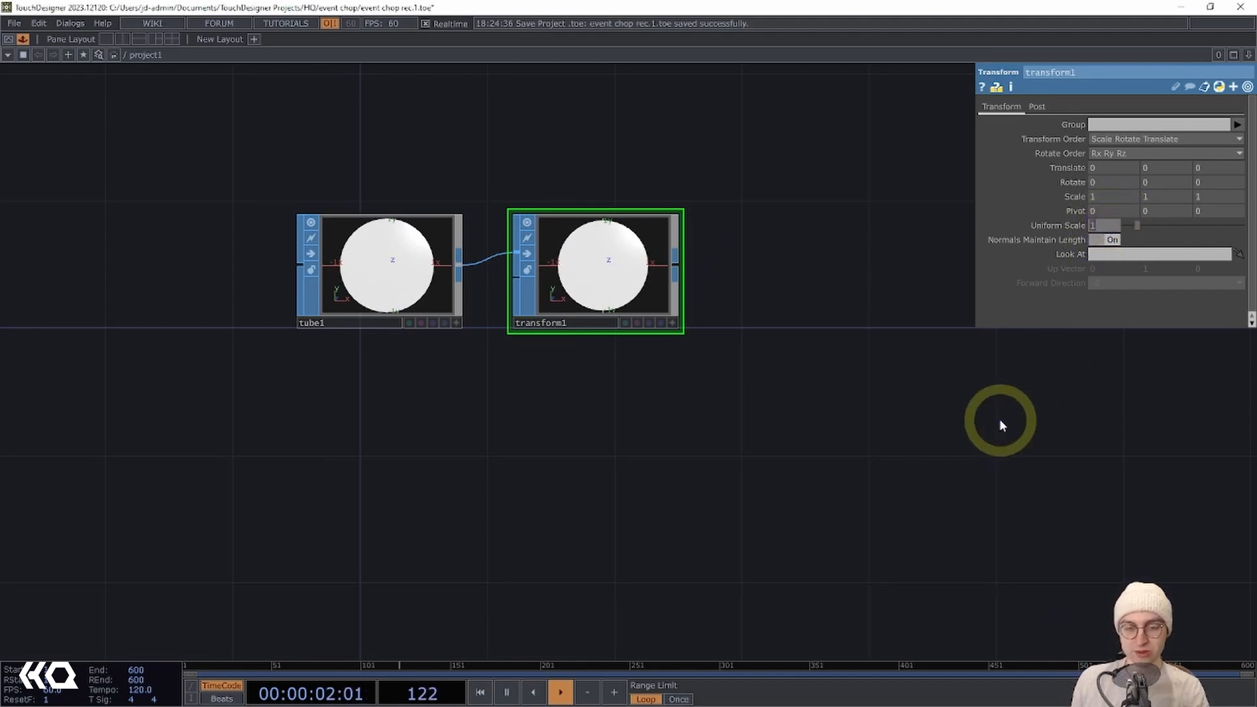
{"action": "type", "text": "0.025"}
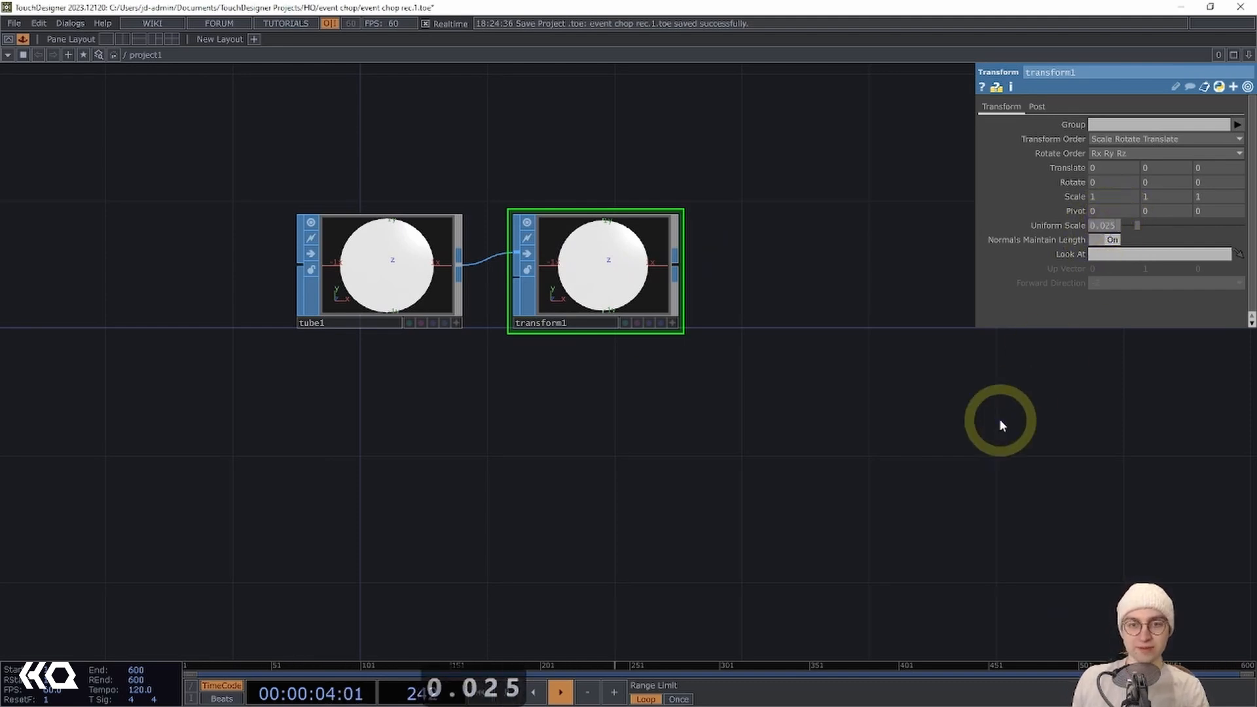
{"action": "key", "text": "Return"}
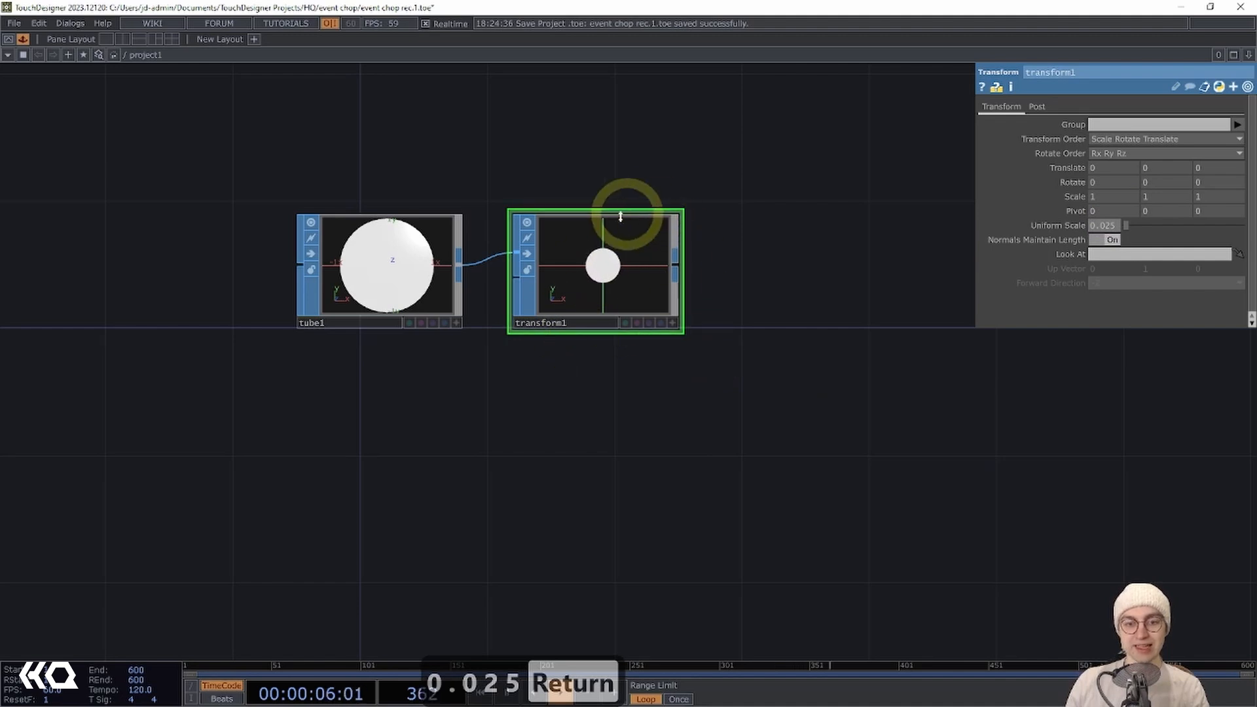
Append a Null SOP to the output of the Transform SOP.
{"action": "left_click_drag", "start_coordinate": [764, 349], "coordinate": [633, 320]}
{"action": "key", "text": "alt+n"}
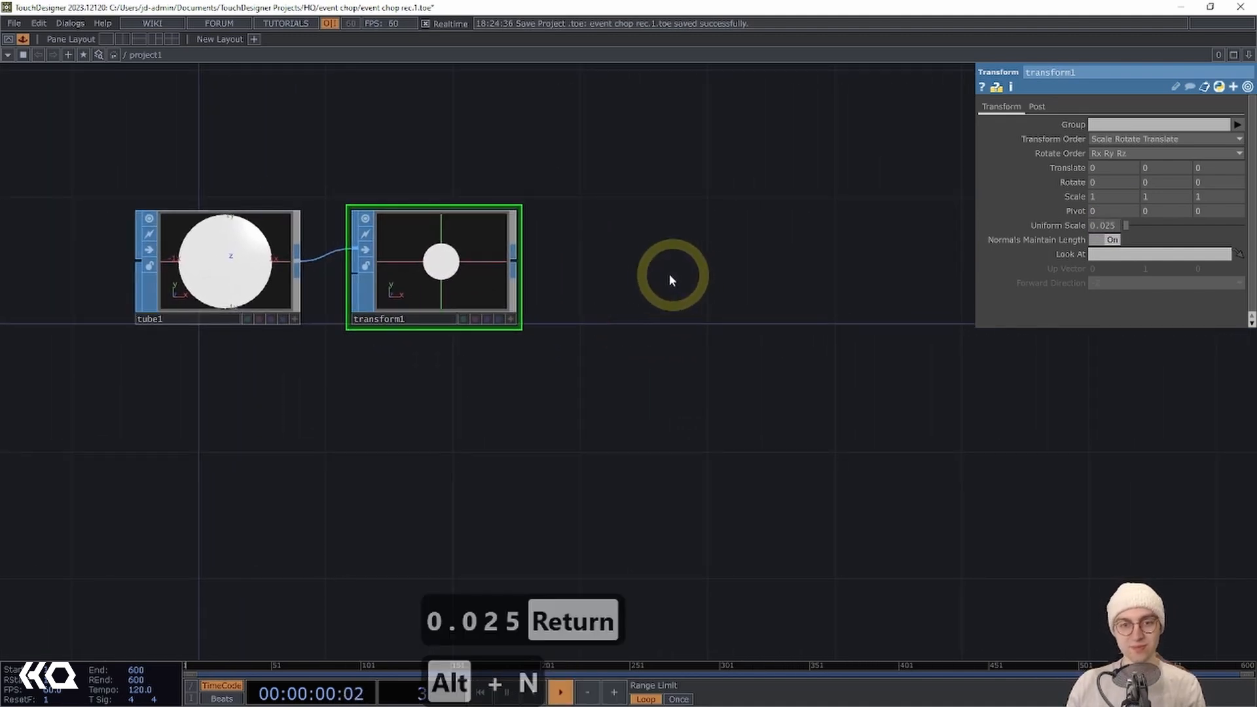
{"action": "left_click", "coordinate": [662, 263]}
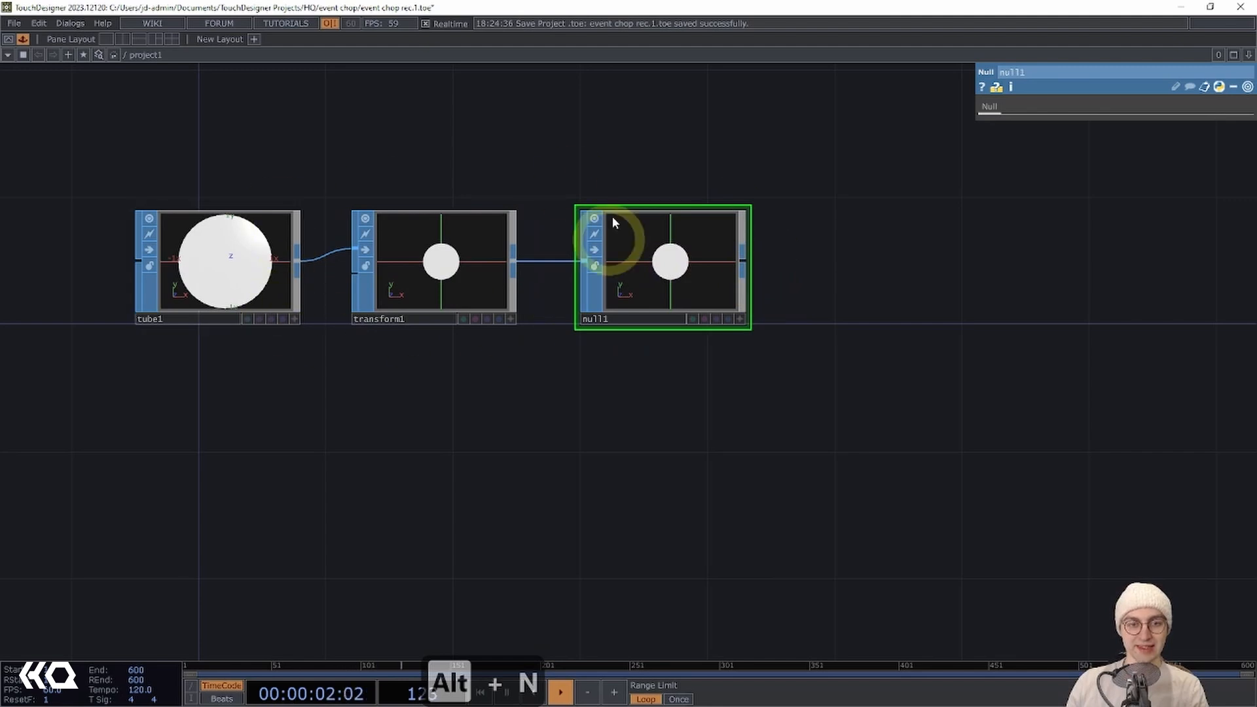
Add a Geometry COMP fed by the Null SOP, placing it at the end of the chain.
{"action": "scroll", "coordinate": [530, 387], "scroll_direction": "down", "scroll_amount": 2}
{"action": "scroll", "coordinate": [513, 398], "scroll_direction": "down", "scroll_amount": 1}
{"action": "left_click_drag", "start_coordinate": [512, 397], "coordinate": [482, 399]}
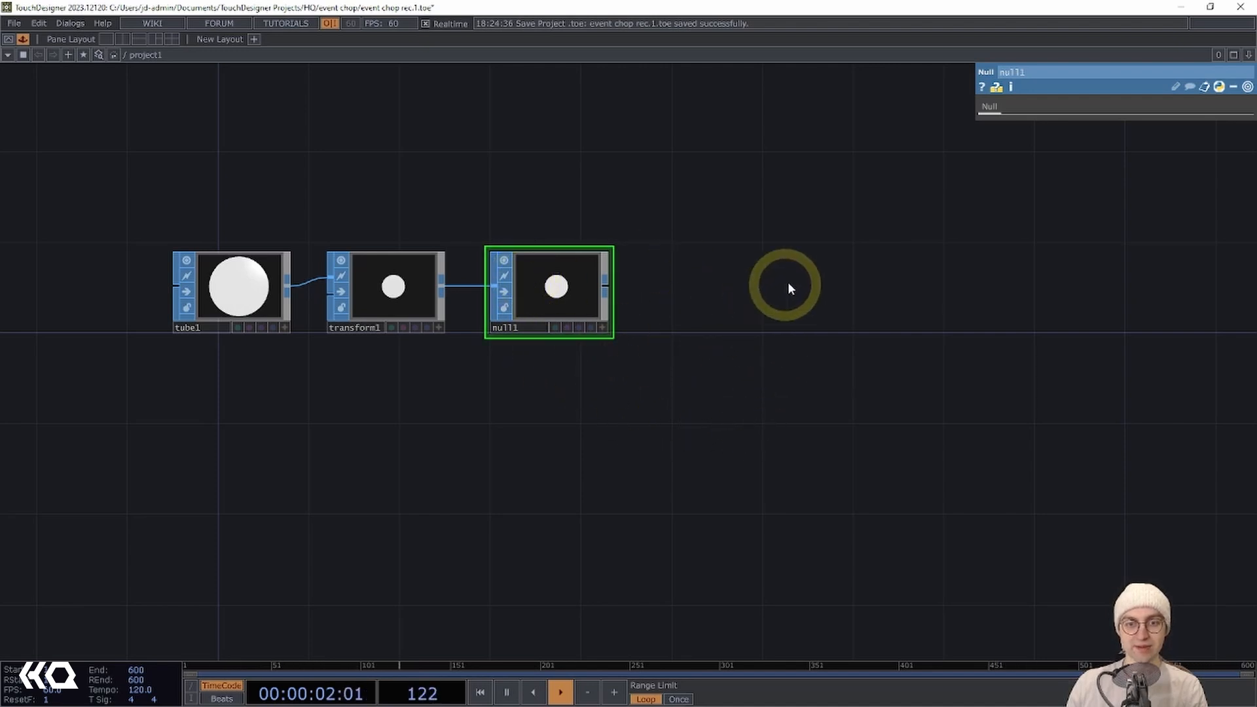
{"action": "right_click", "coordinate": [610, 289]}
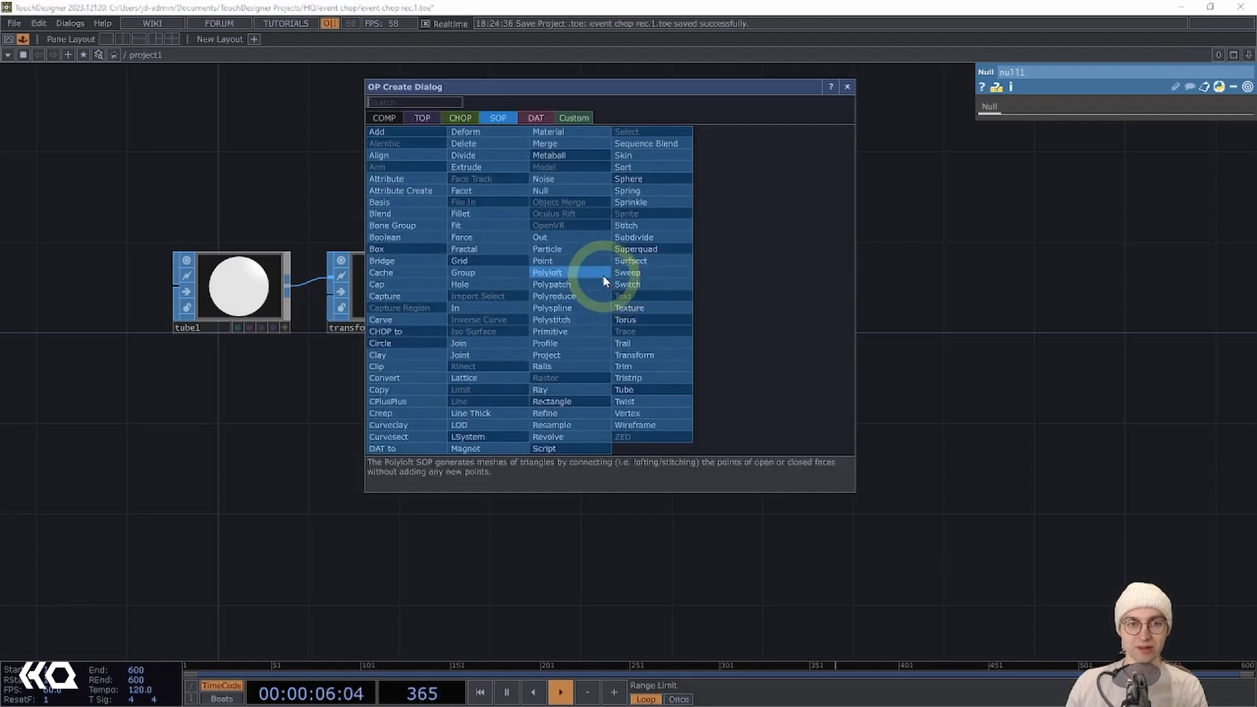
{"action": "left_click", "coordinate": [384, 117]}
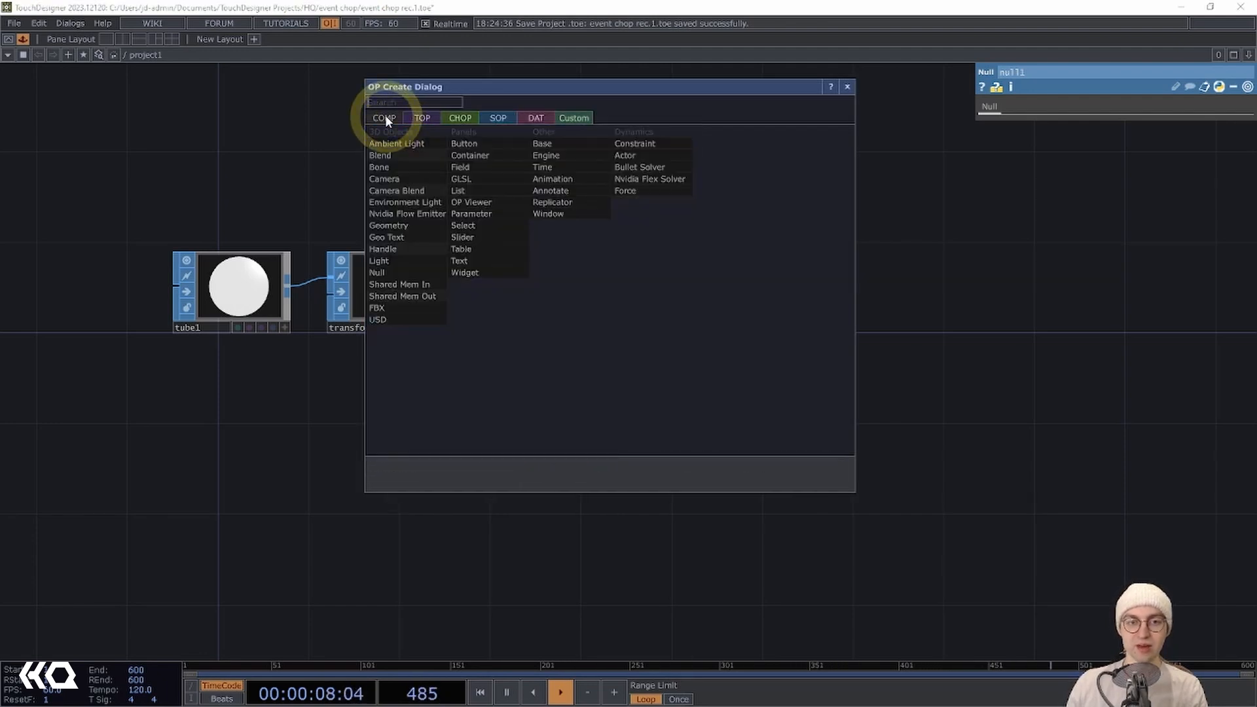
{"action": "left_click", "coordinate": [415, 220]}
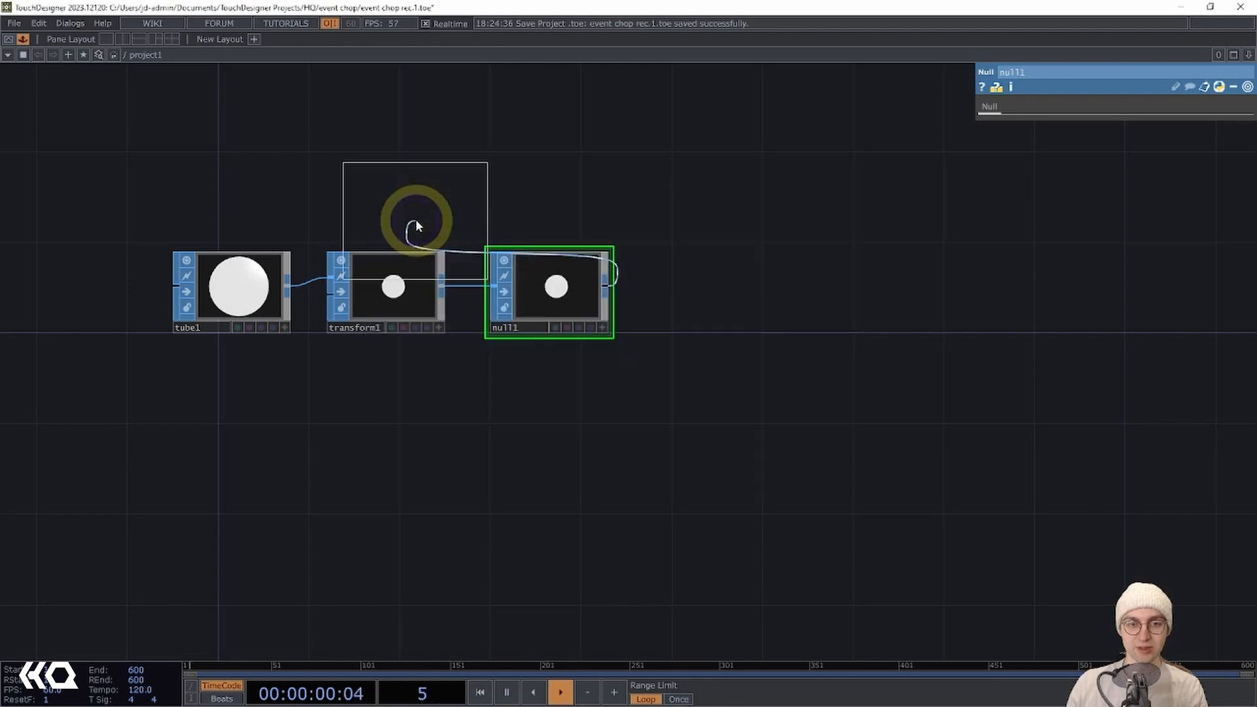
{"action": "left_click", "coordinate": [739, 288]}
Add a Phong MAT to the network just above the Geometry COMP.
{"action": "left_click_drag", "start_coordinate": [750, 412], "coordinate": [561, 404]}
{"action": "scroll", "coordinate": [637, 401], "scroll_direction": "down", "scroll_amount": 3}
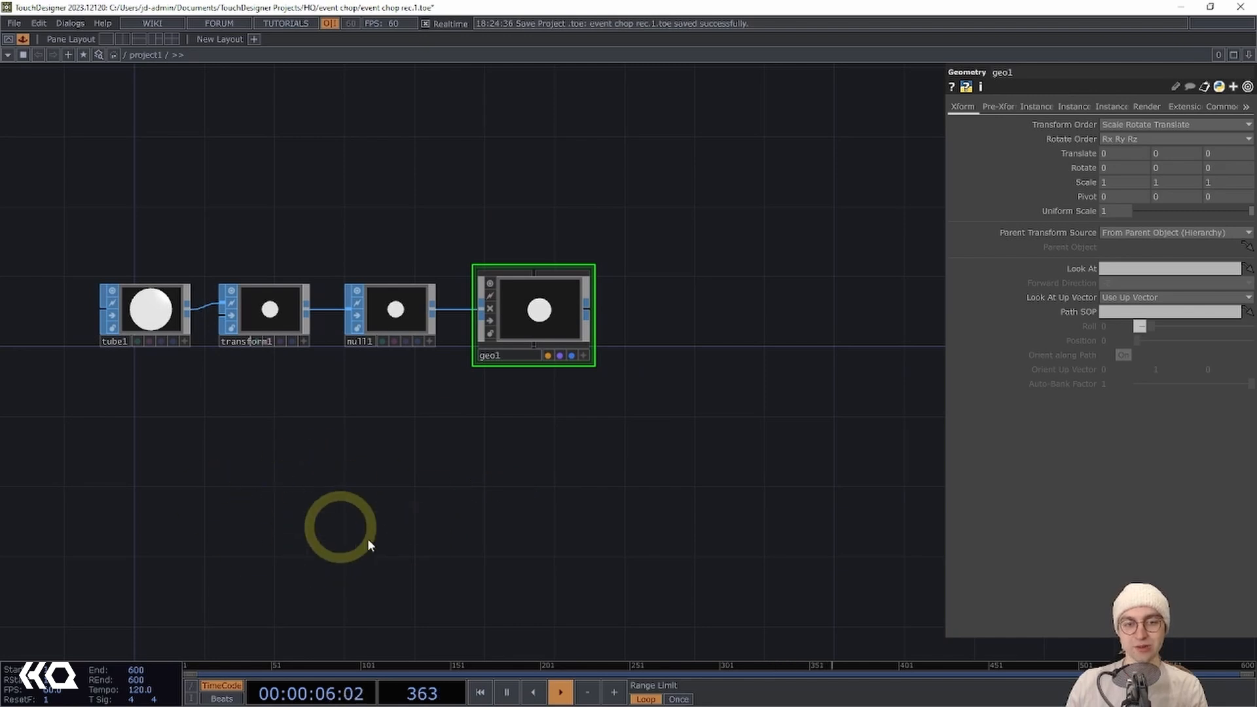
{"action": "left_click_drag", "start_coordinate": [611, 505], "coordinate": [564, 508]}
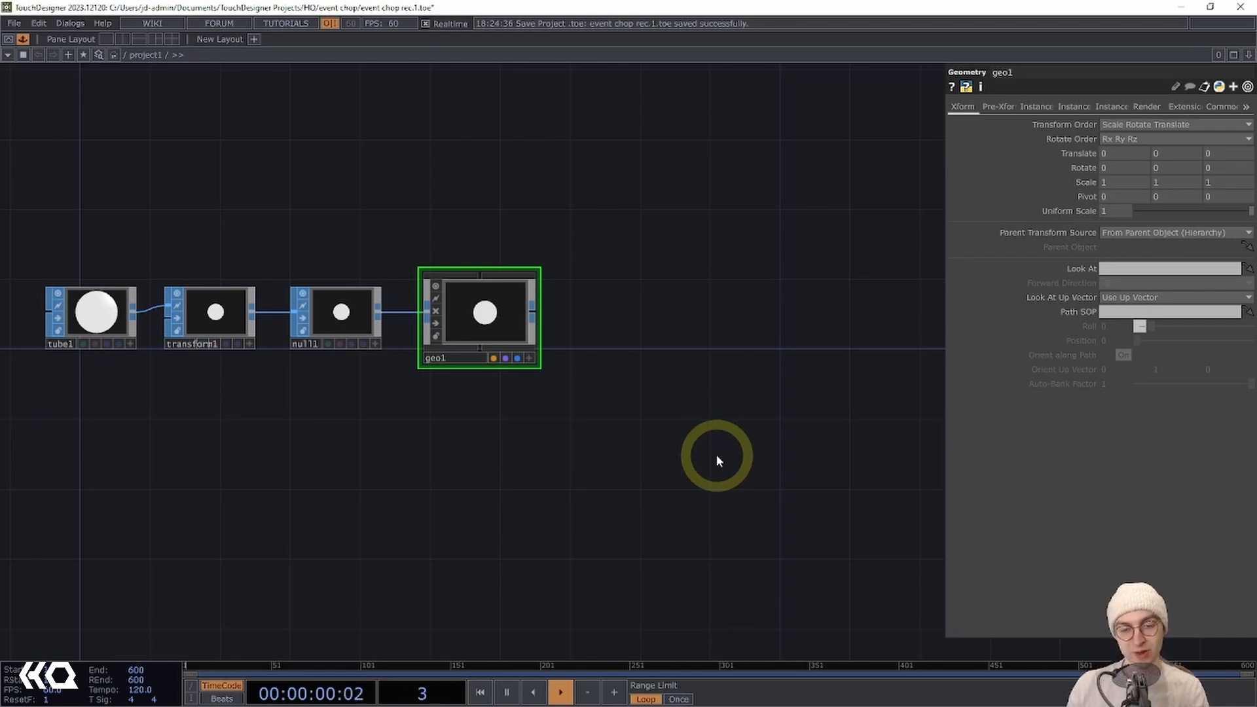
{"action": "left_click_drag", "start_coordinate": [714, 395], "coordinate": [703, 399]}
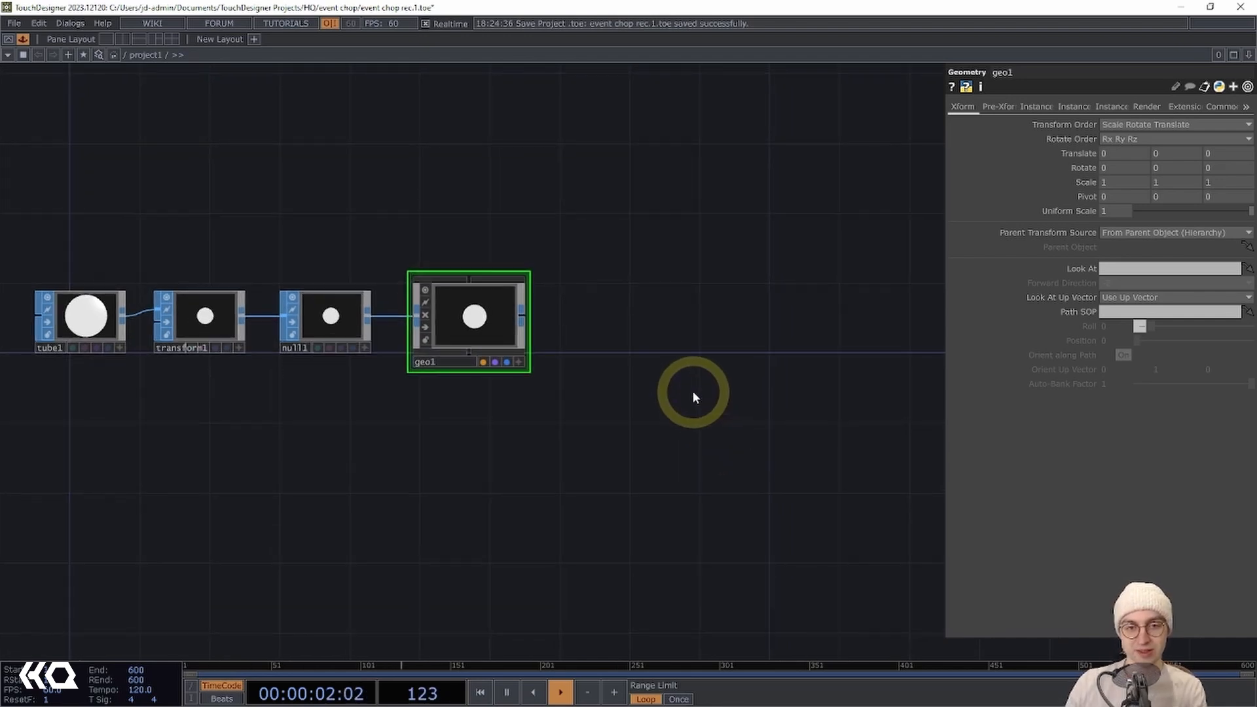
{"action": "double_click", "coordinate": [500, 198]}
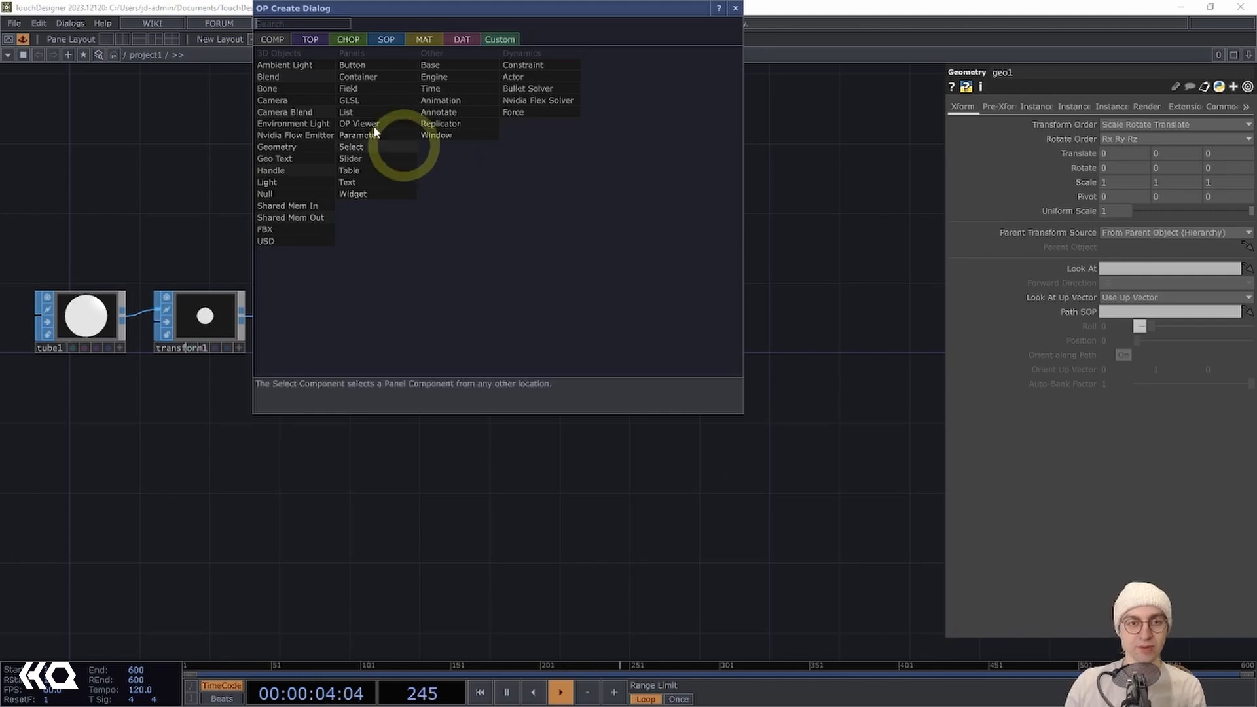
{"action": "left_click", "coordinate": [423, 39]}
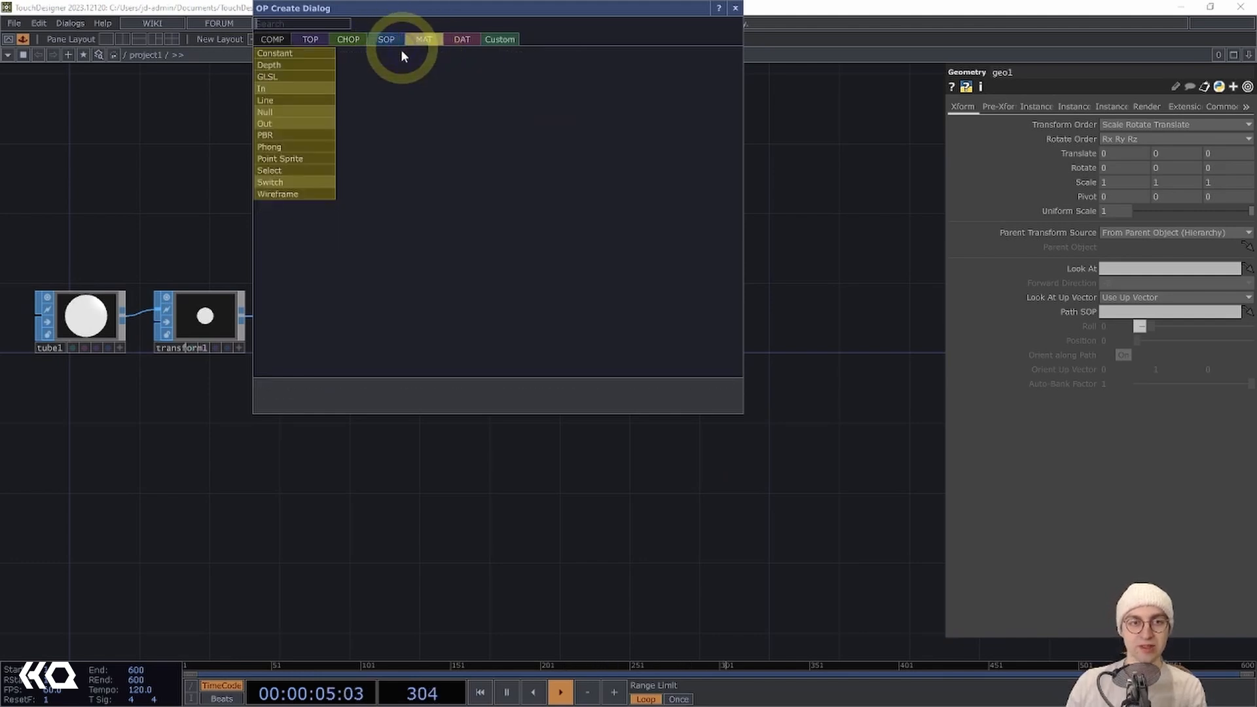
{"action": "left_click", "coordinate": [286, 150]}
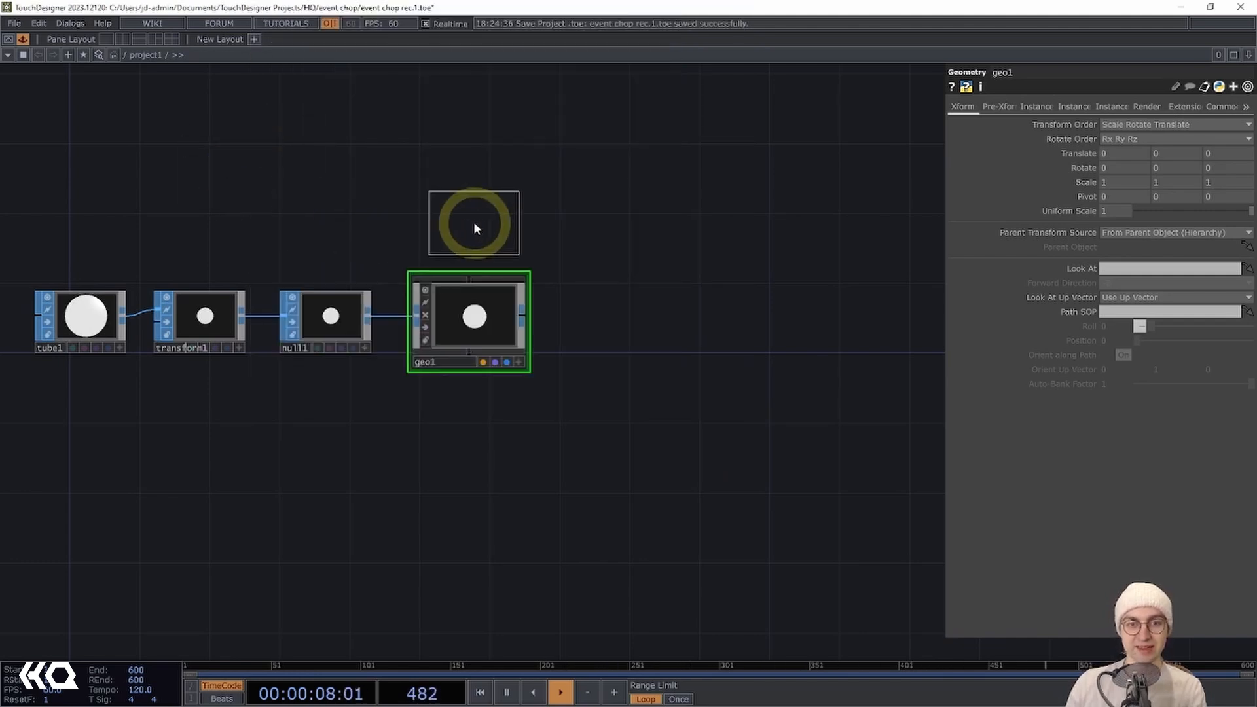
{"action": "left_click", "coordinate": [474, 228]}
Enable Blending (Transparency) on the Phong material and return to its RGB parameters.
{"action": "left_click_drag", "start_coordinate": [597, 215], "coordinate": [587, 210]}
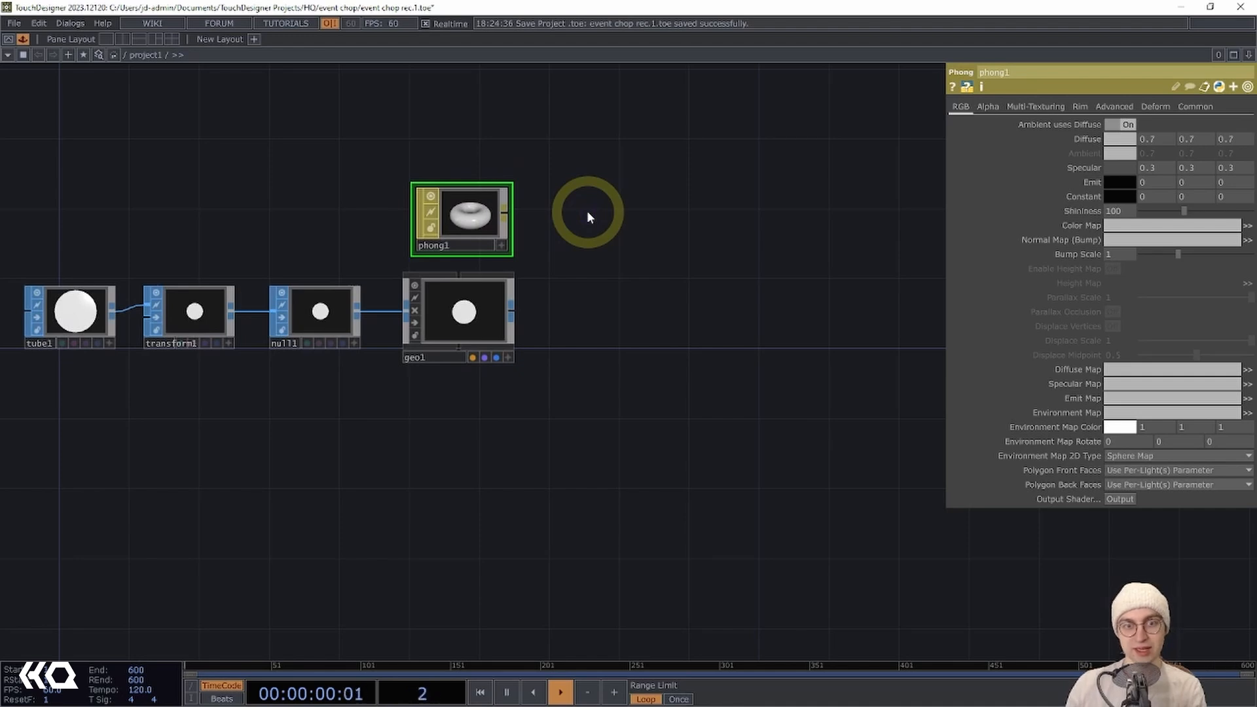
{"action": "mouse_move", "coordinate": [550, 262]}
{"action": "left_mouse_down"}
{"action": "mouse_move", "coordinate": [534, 247]}
{"action": "mouse_move", "coordinate": [551, 238]}
{"action": "left_mouse_up"}
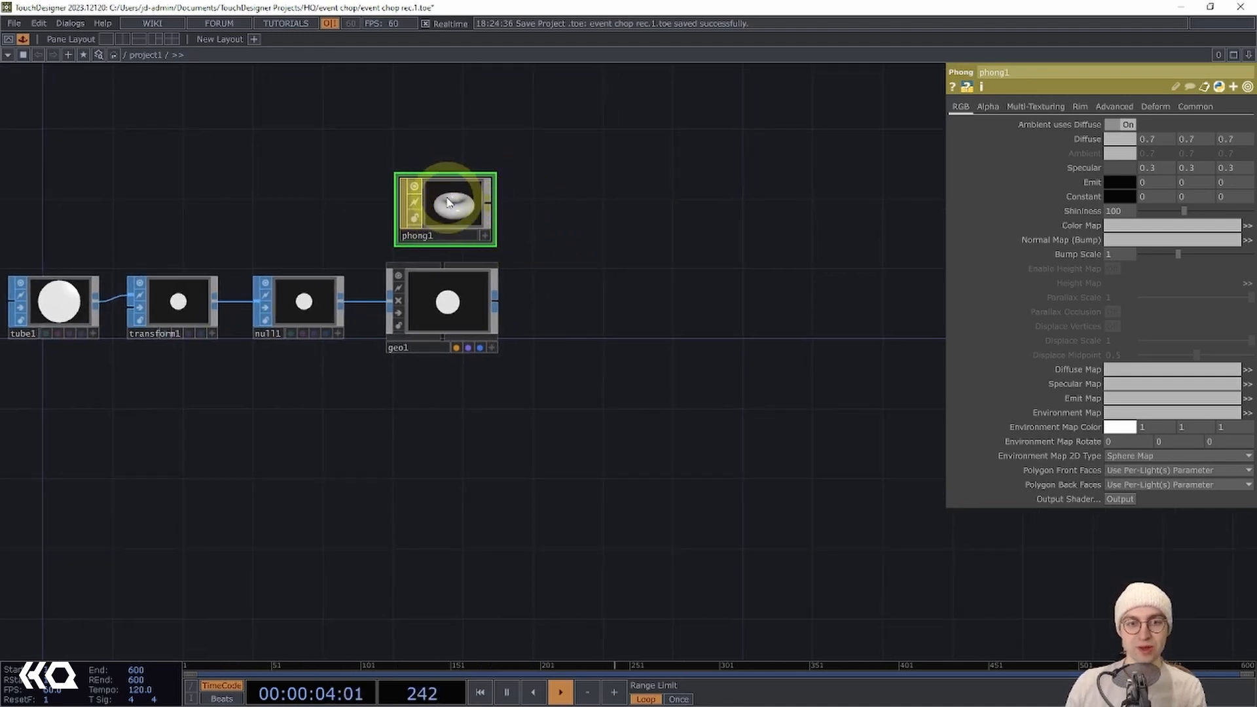
{"action": "left_click", "coordinate": [1203, 106]}
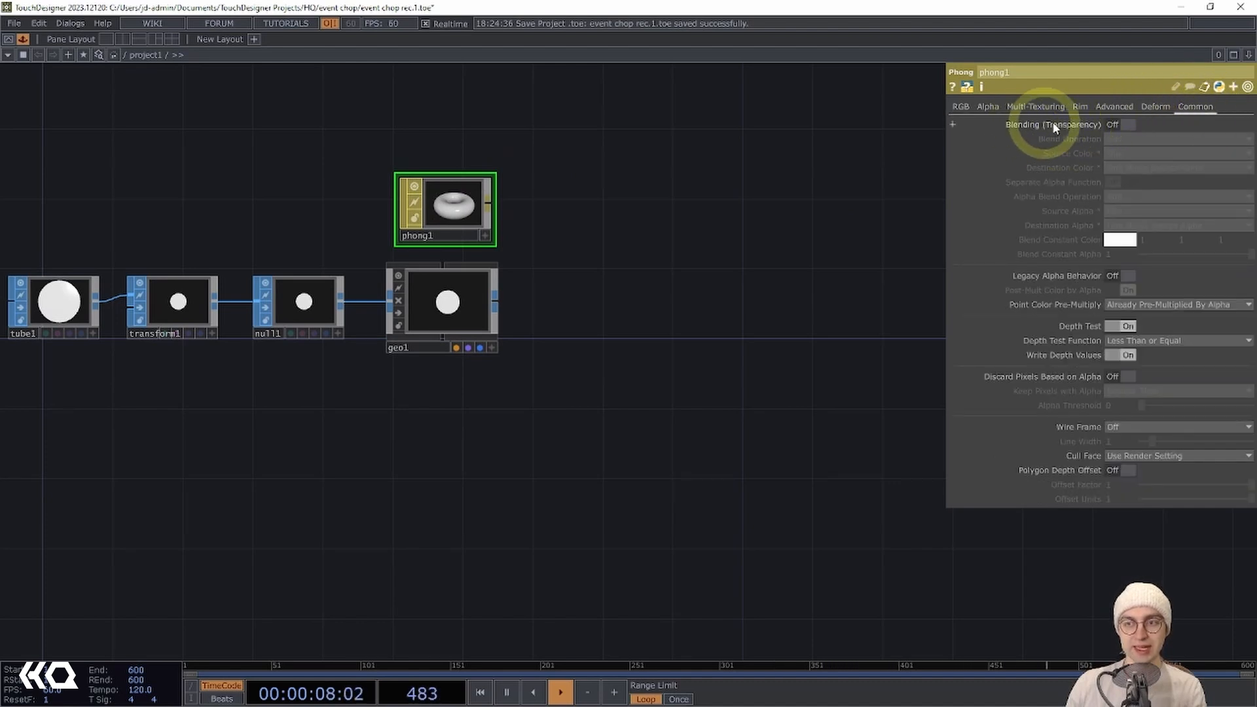
{"action": "left_click", "coordinate": [1125, 125]}
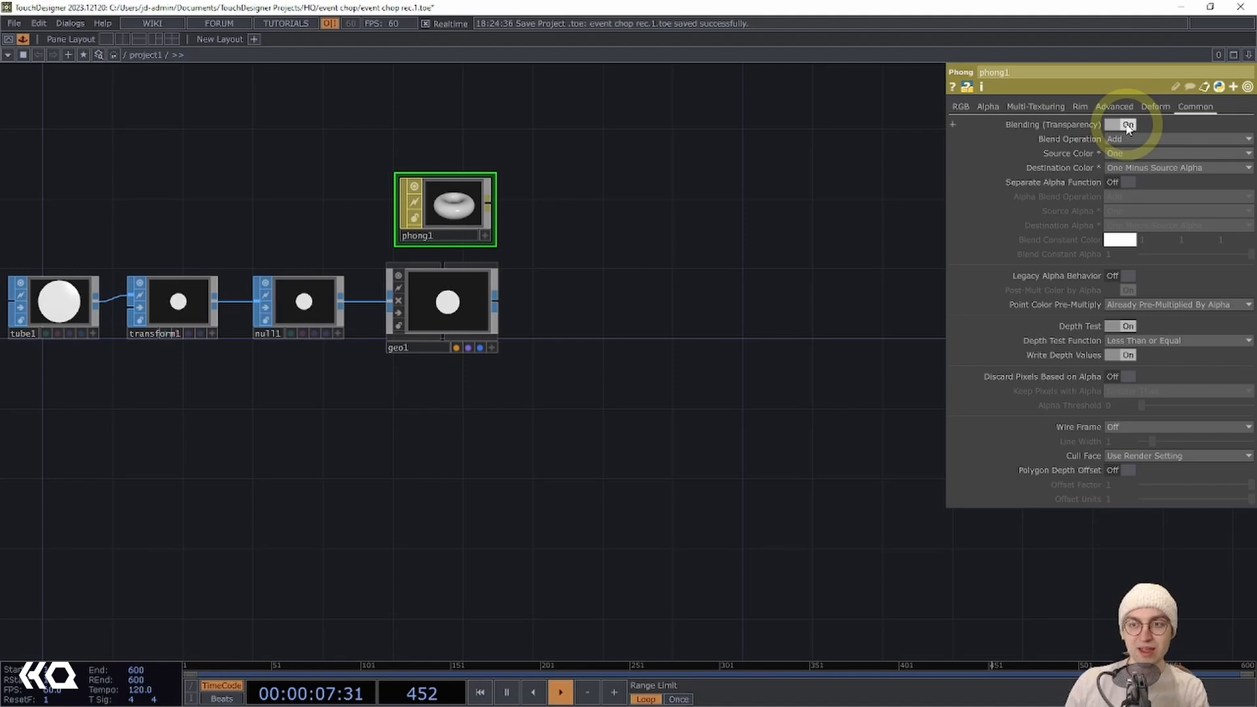
{"action": "left_click", "coordinate": [962, 108]}
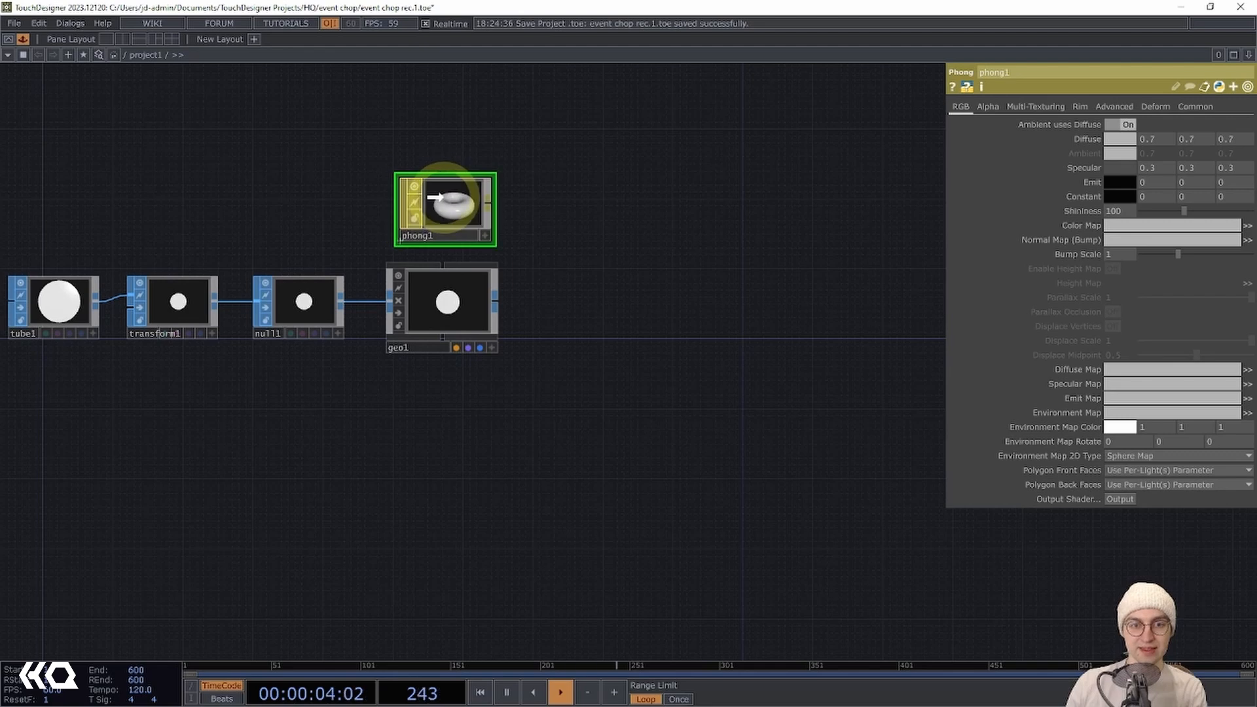
Assign the Phong MAT to the Geometry COMP as its Material parameter.
{"action": "left_click_drag", "start_coordinate": [435, 197], "coordinate": [482, 281]}
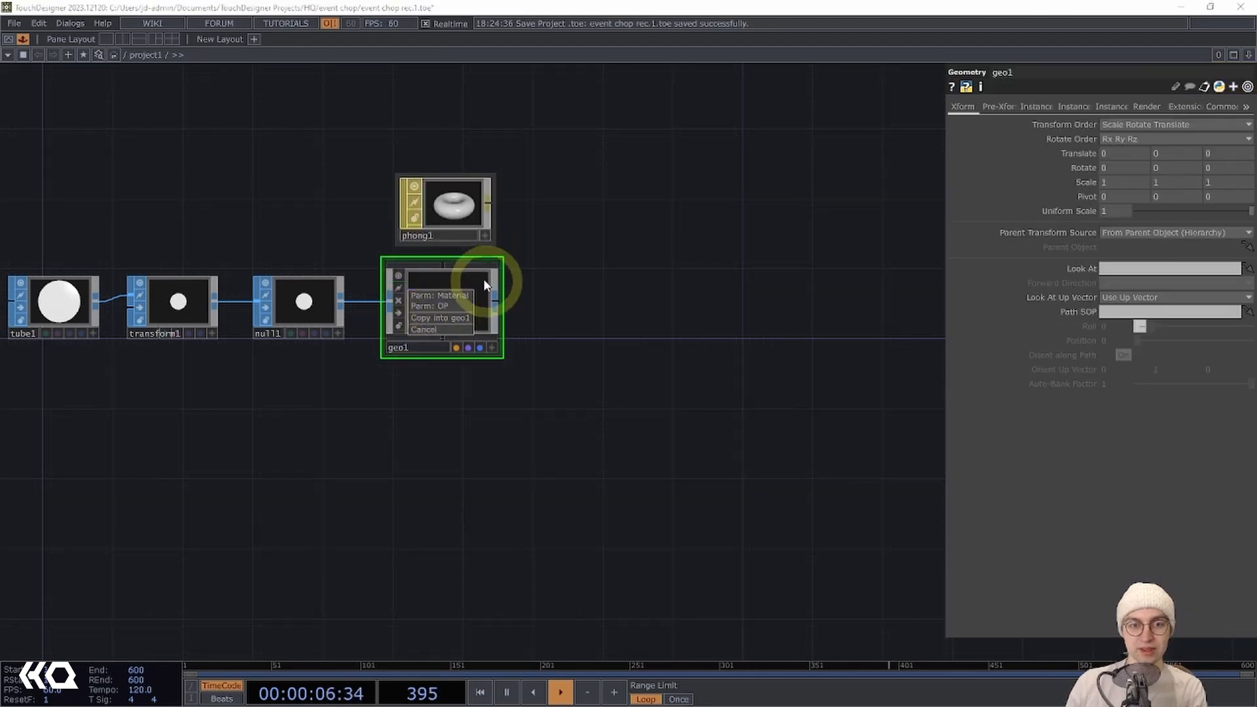
{"action": "left_click", "coordinate": [442, 296]}
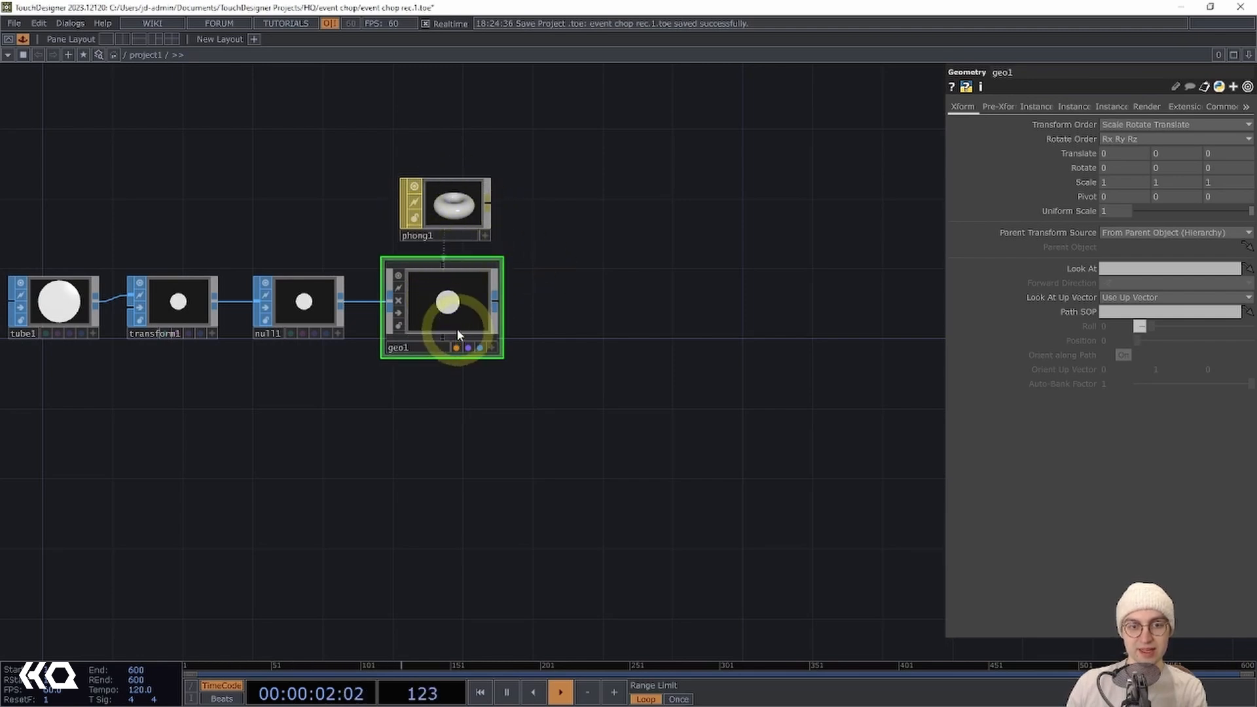
{"action": "left_click_drag", "start_coordinate": [611, 263], "coordinate": [503, 303]}
{"action": "scroll", "coordinate": [598, 273], "scroll_direction": "down", "scroll_amount": 2}
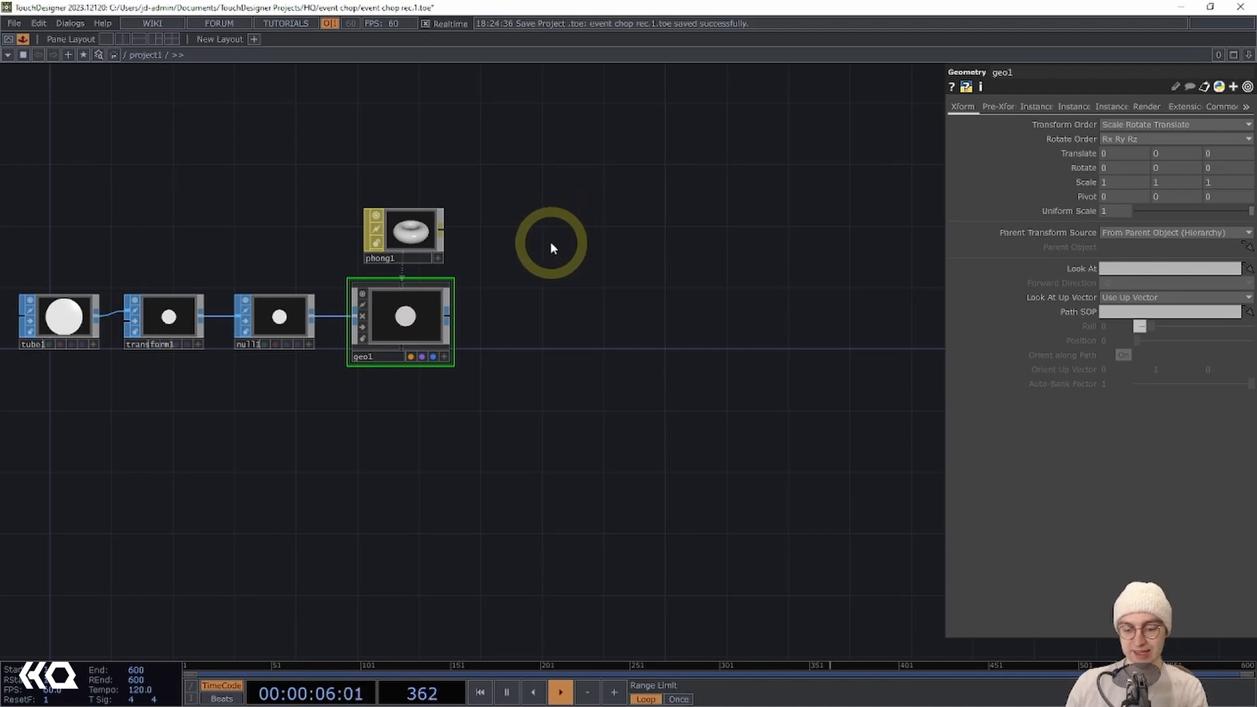
Add a Camera COMP beside the Phong MAT and set its Z translate to 1.75.
{"action": "key", "text": "Tab"}
{"action": "left_click", "coordinate": [548, 247]}
{"action": "type", "text": "ca"}
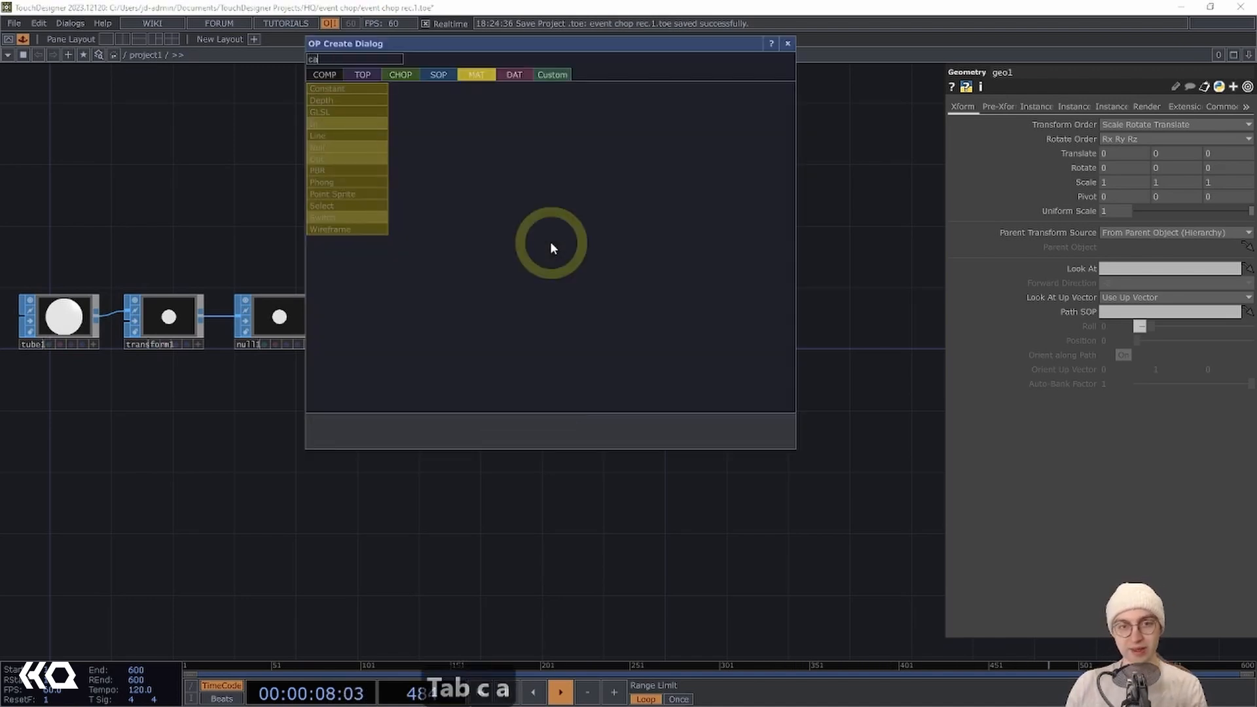
{"action": "left_click", "coordinate": [340, 74]}
{"action": "left_click", "coordinate": [328, 135]}
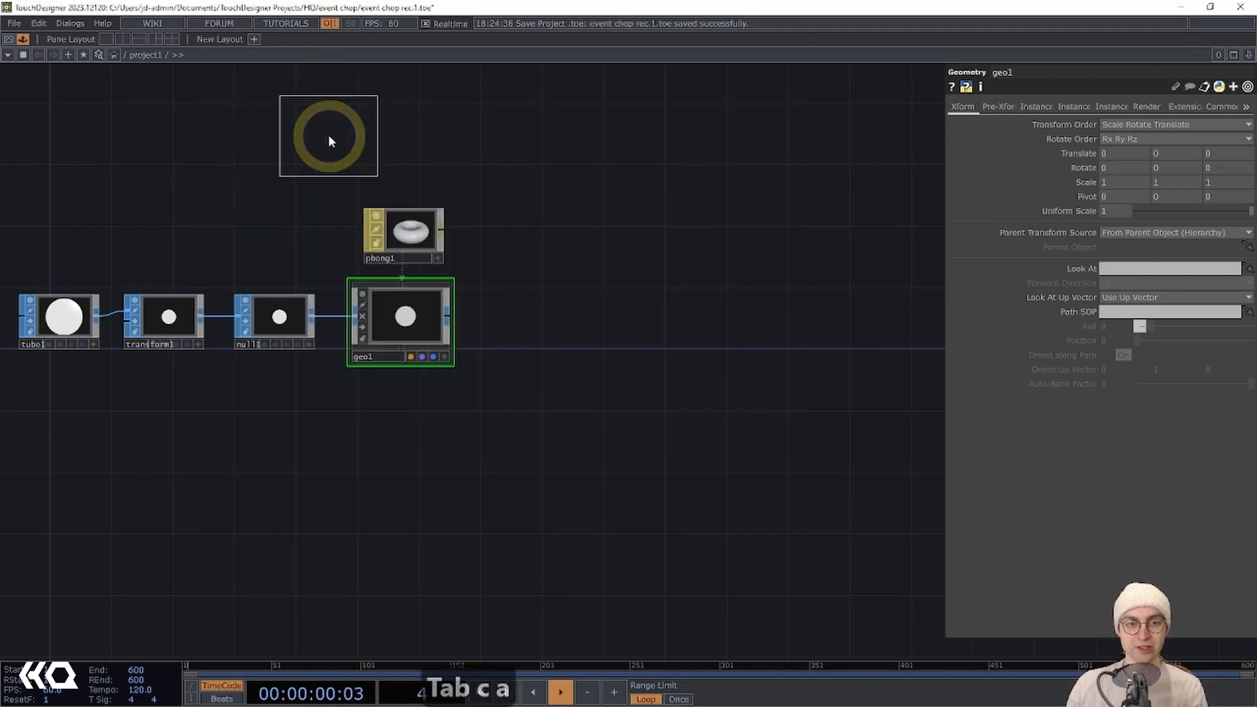
{"action": "left_click", "coordinate": [537, 221]}
{"action": "left_click_drag", "start_coordinate": [625, 331], "coordinate": [561, 337]}
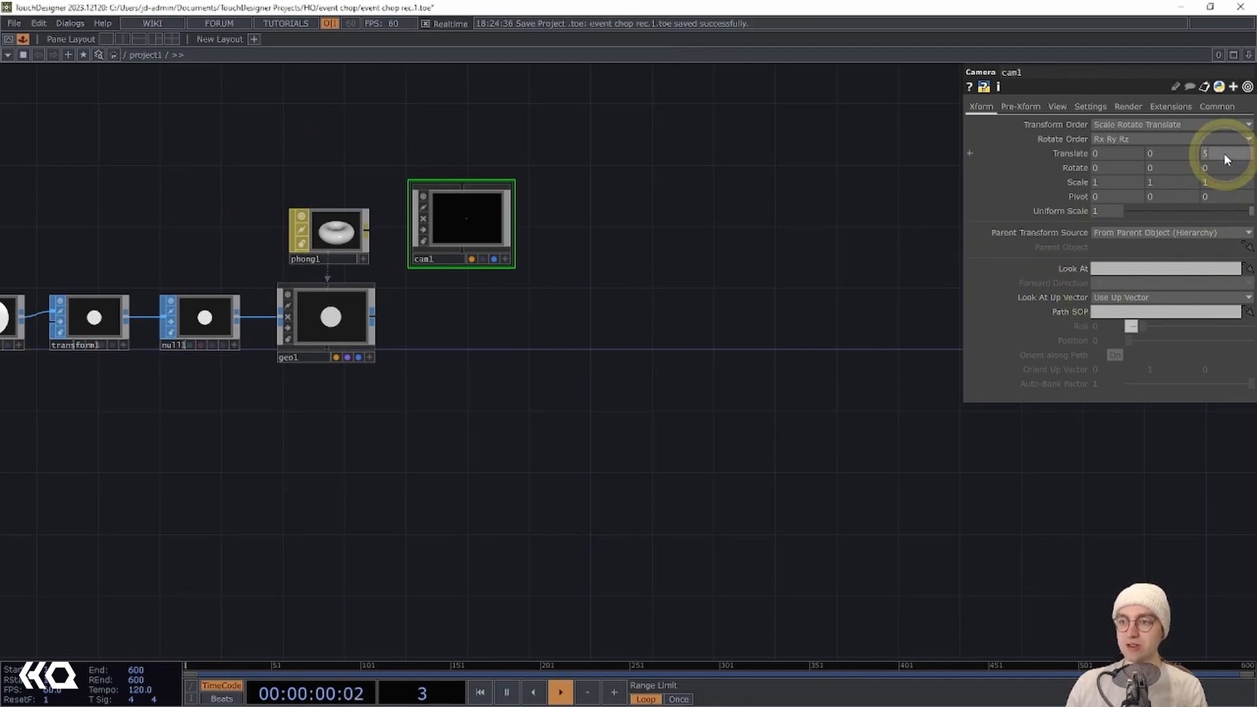
{"action": "type", "text": "1.75"}
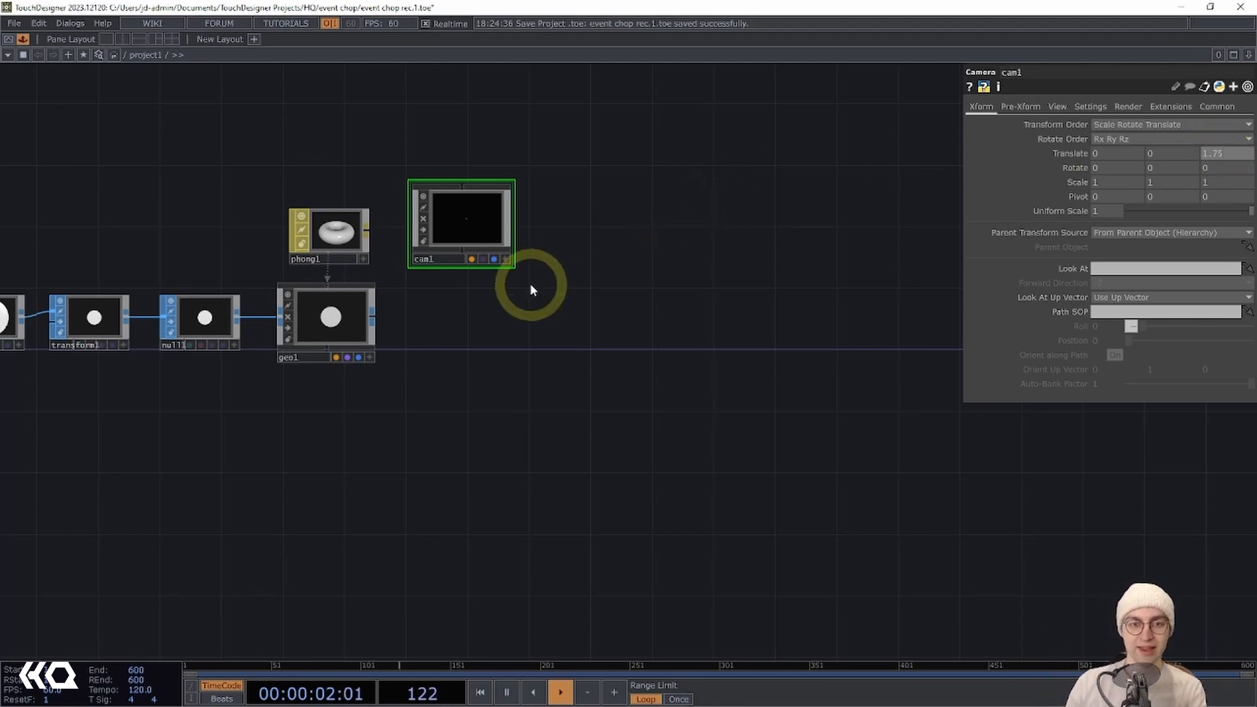
{"action": "key", "text": "Return"}
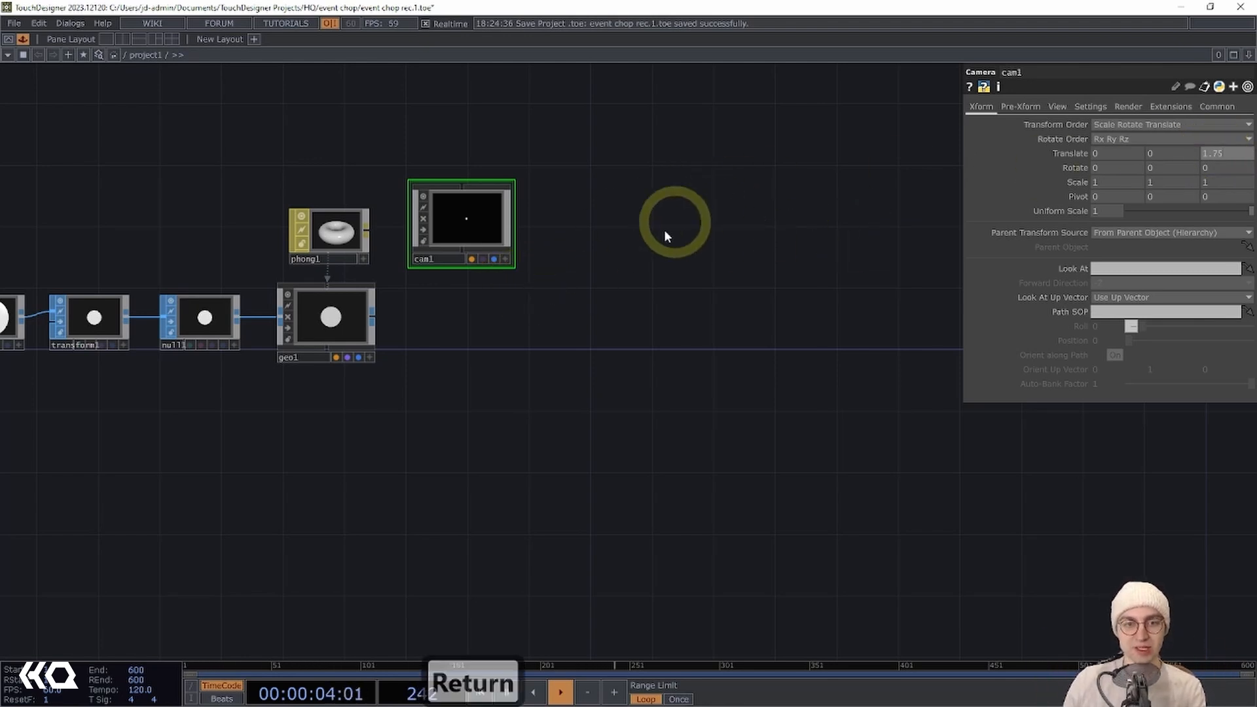
Add a Light COMP to the network beside the Camera COMP.
{"action": "key", "text": "Tab"}
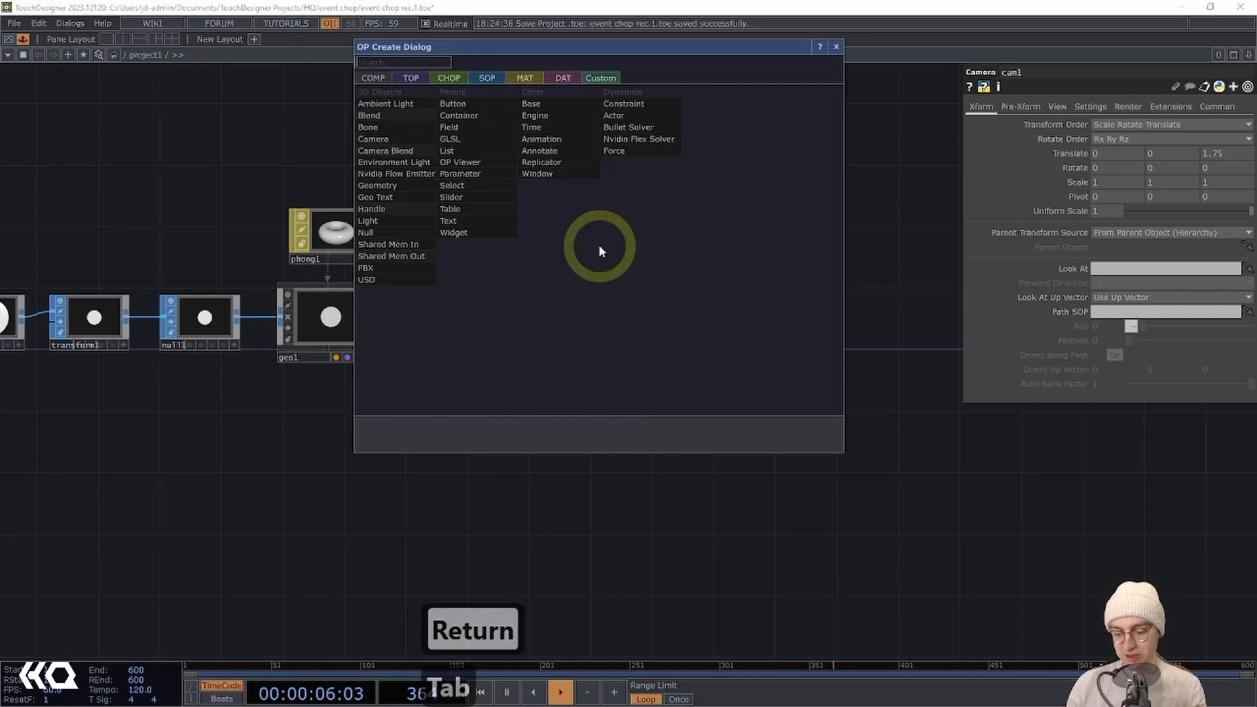
{"action": "type", "text": "light"}
{"action": "left_click", "coordinate": [394, 220]}
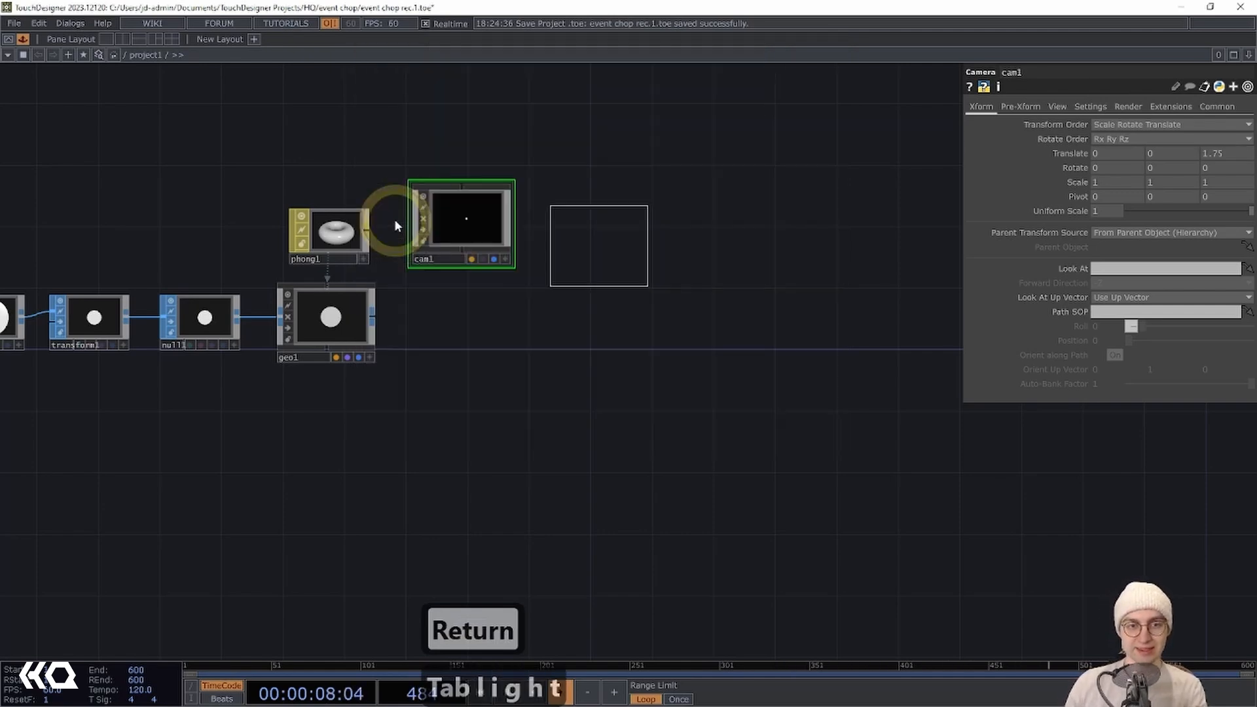
{"action": "left_click", "coordinate": [591, 217]}
{"action": "left_click_drag", "start_coordinate": [620, 215], "coordinate": [608, 220]}
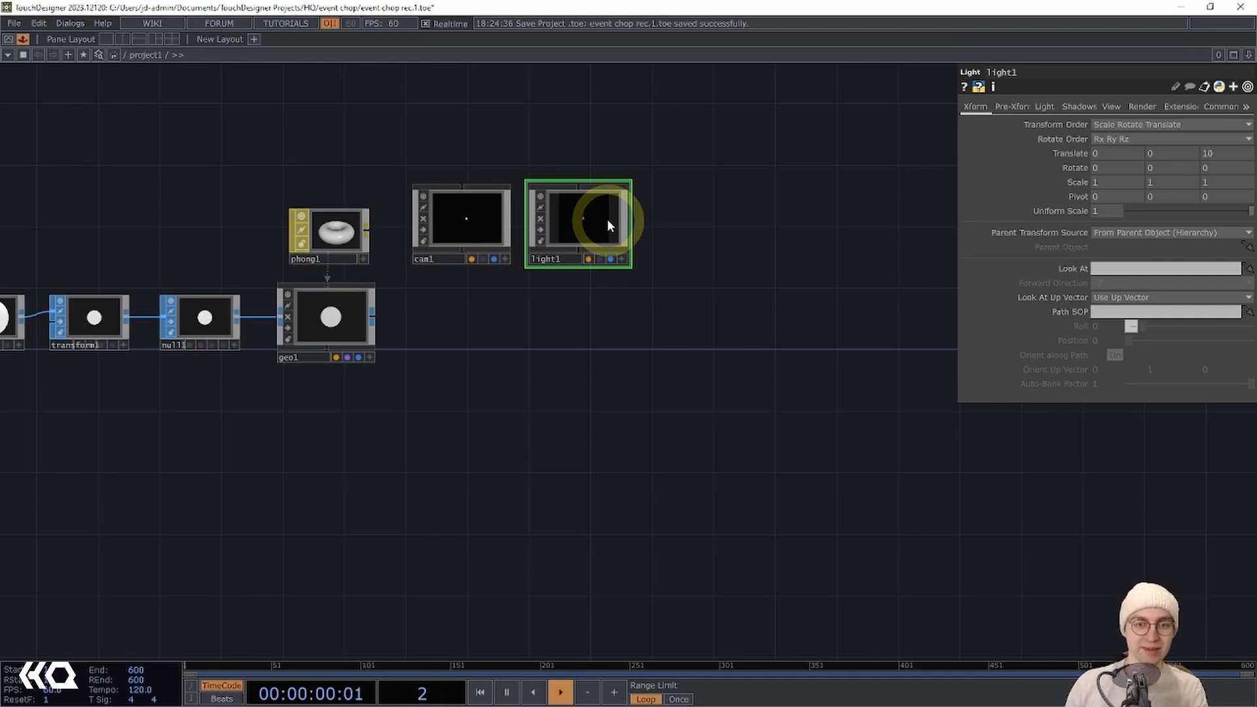
Add a Render TOP beneath the Camera COMP, next to the Geometry COMP.
{"action": "left_click_drag", "start_coordinate": [548, 316], "coordinate": [564, 312]}
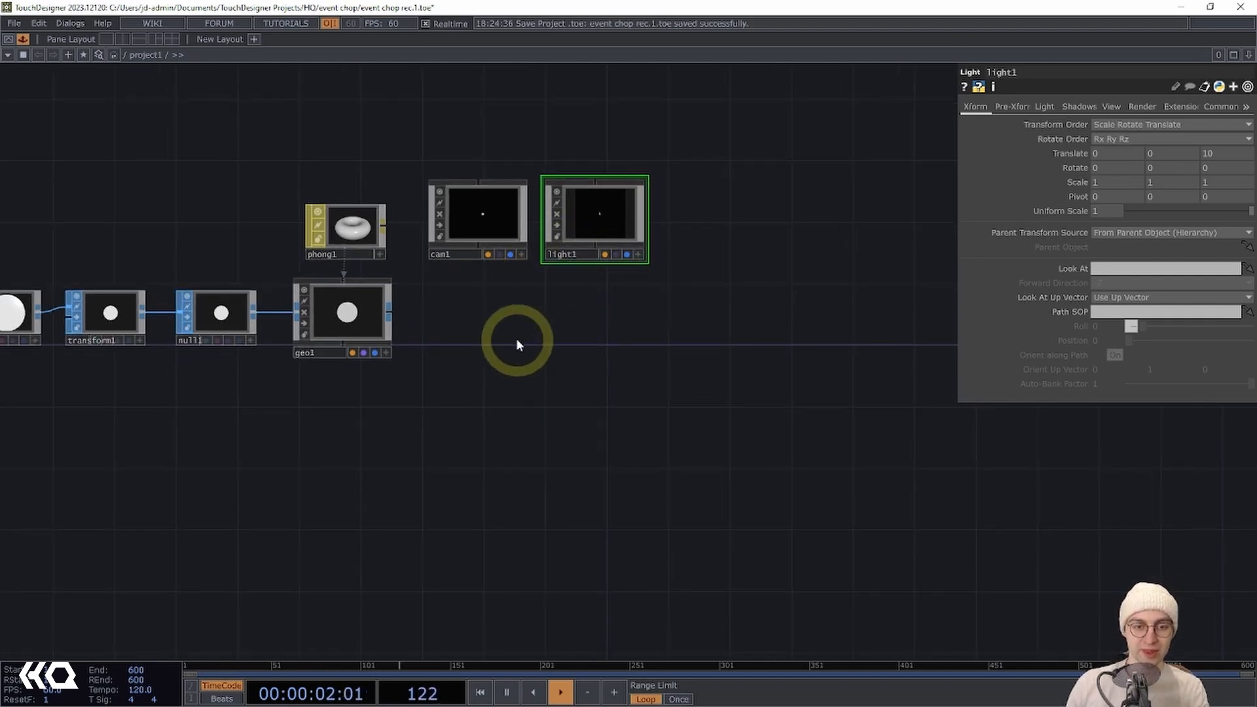
{"action": "key", "text": "Tab"}
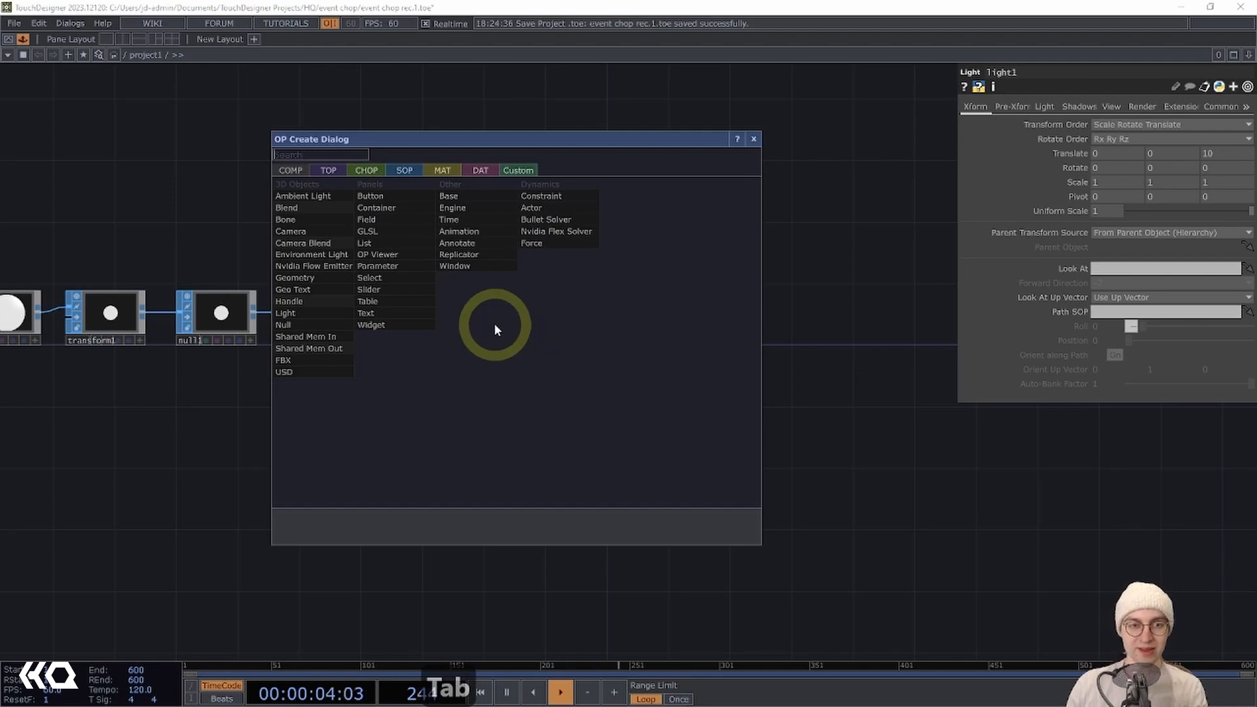
{"action": "key", "text": "Tab"}
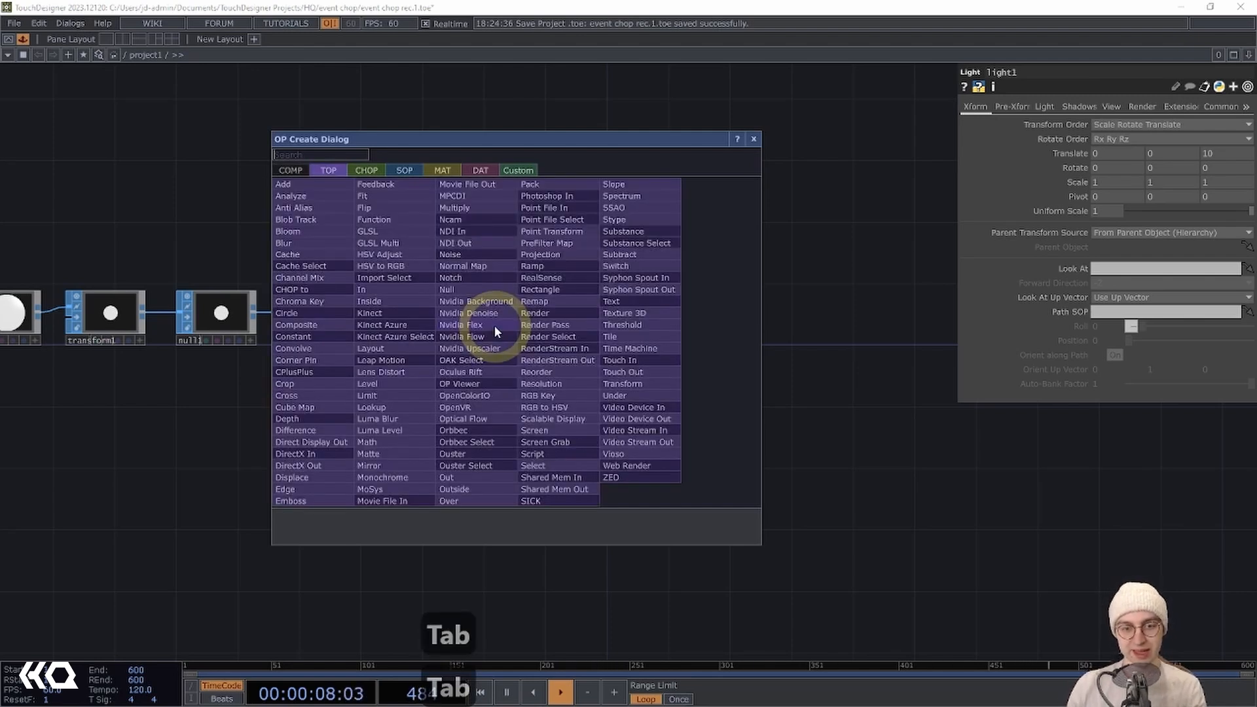
{"action": "type", "text": "ren"}
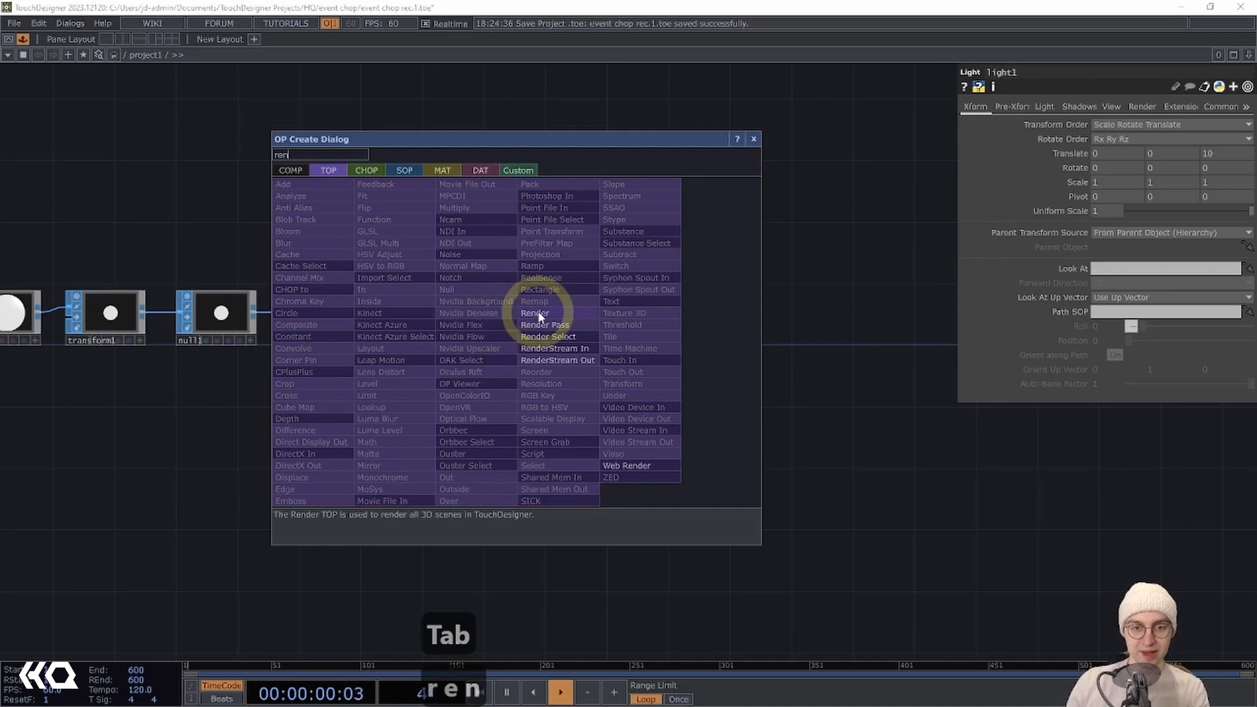
{"action": "left_click", "coordinate": [538, 317]}
{"action": "left_click", "coordinate": [481, 312]}
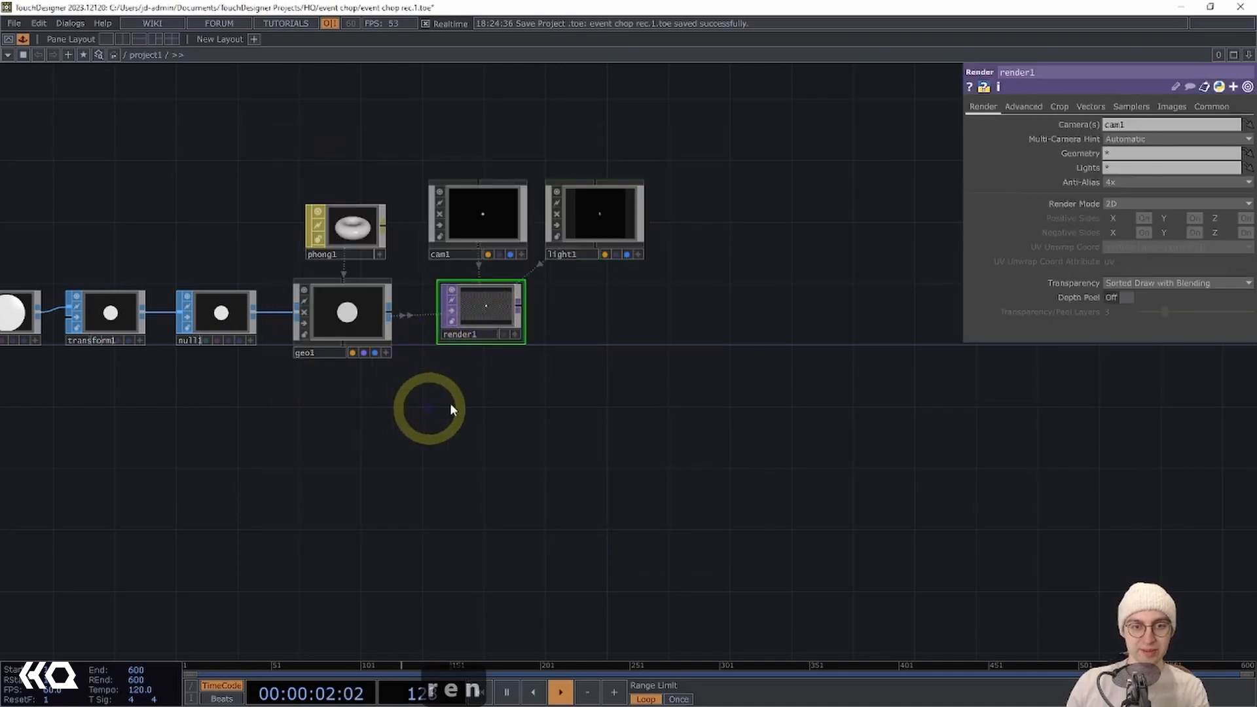
Examine the Render TOP's image of the tube and its links to the geometry, camera and light.
{"action": "scroll", "coordinate": [458, 406], "scroll_direction": "up", "scroll_amount": 10}
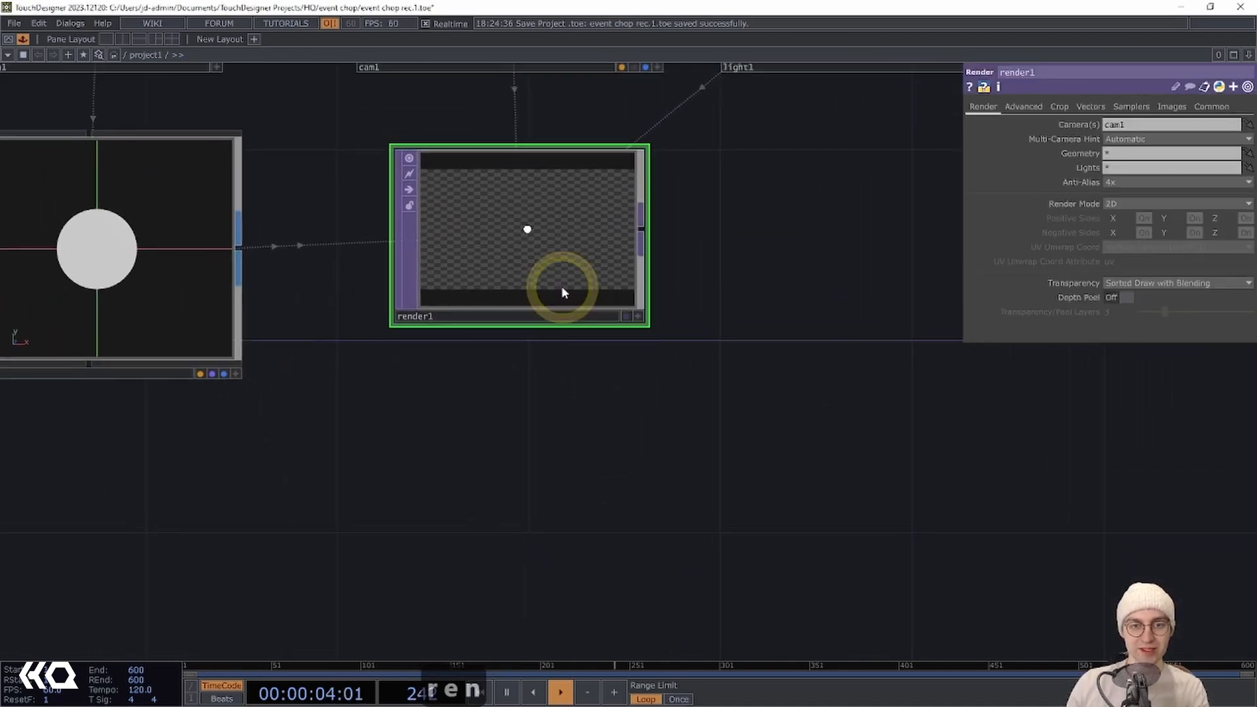
{"action": "scroll", "coordinate": [546, 357], "scroll_direction": "up", "scroll_amount": 5}
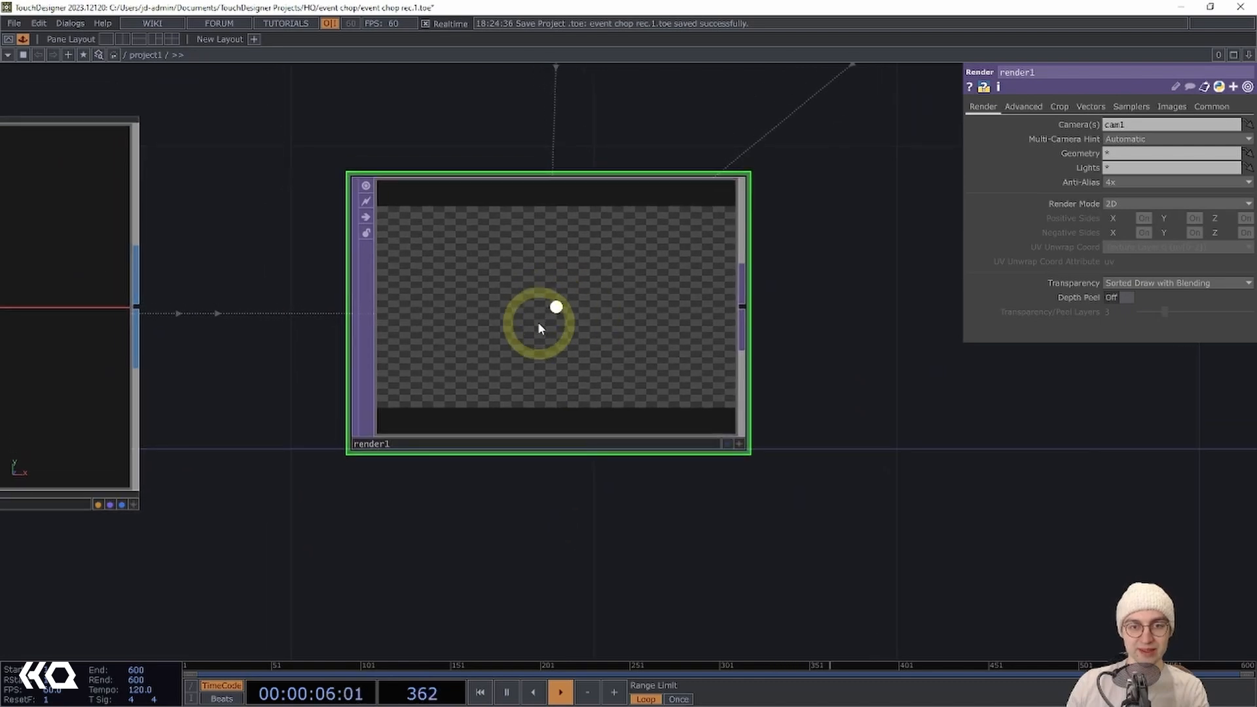
{"action": "left_click_drag", "start_coordinate": [825, 402], "coordinate": [963, 421]}
{"action": "scroll", "coordinate": [965, 422], "scroll_direction": "down", "scroll_amount": 2}
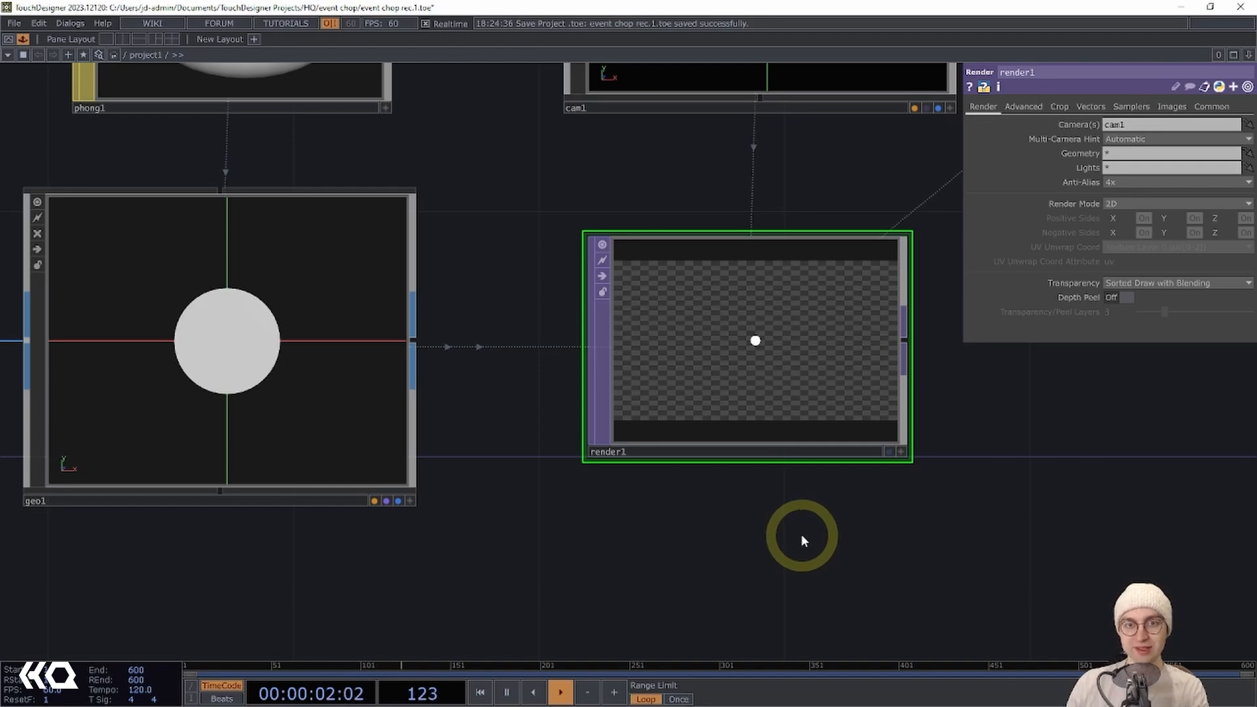
{"action": "left_click_drag", "start_coordinate": [890, 520], "coordinate": [842, 519]}
{"action": "scroll", "coordinate": [842, 517], "scroll_direction": "down", "scroll_amount": 1}
{"action": "left_click_drag", "start_coordinate": [766, 522], "coordinate": [637, 527]}
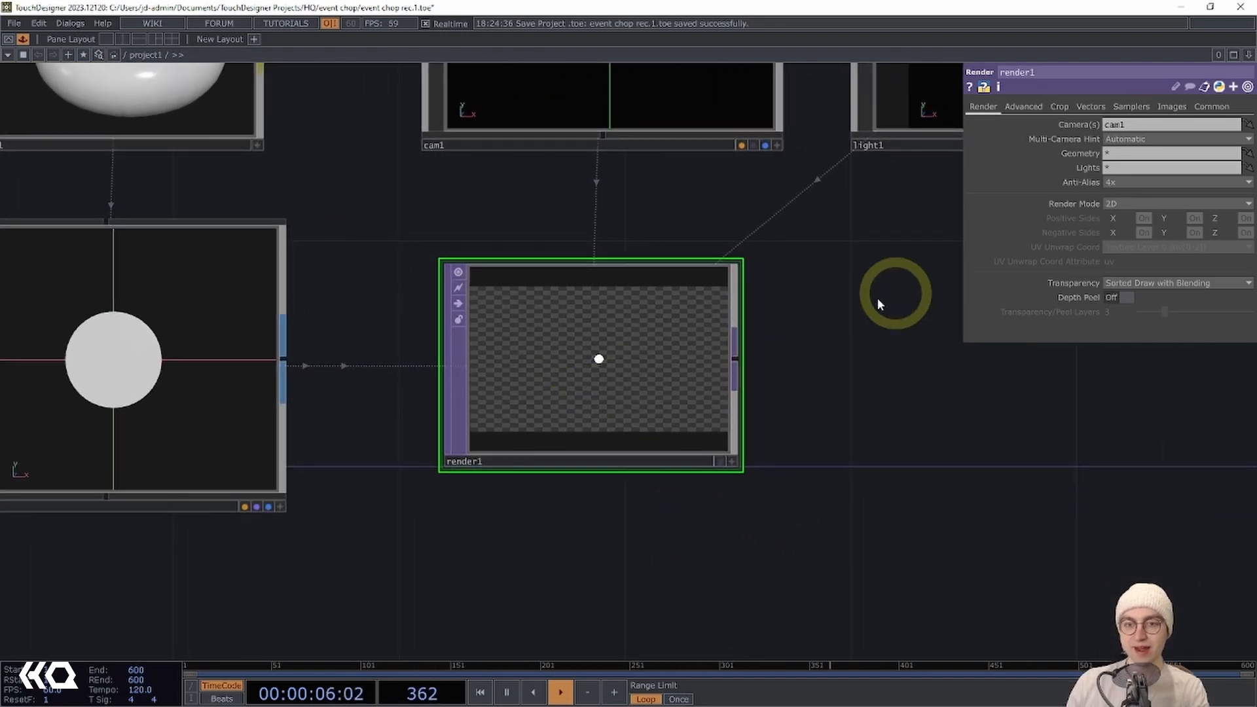
{"action": "scroll", "coordinate": [840, 319], "scroll_direction": "down", "scroll_amount": 1}
{"action": "left_click_drag", "start_coordinate": [804, 317], "coordinate": [699, 323]}
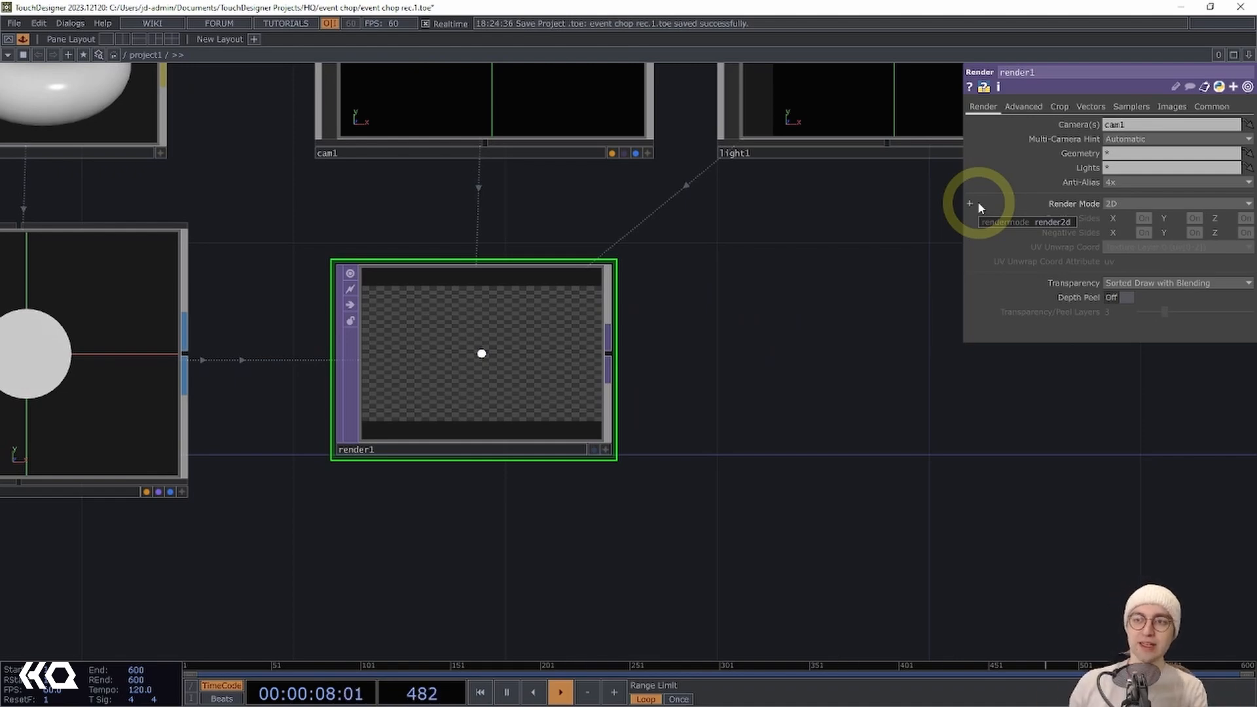
Set the Render TOP's resolution to 1024 x 1024.
{"action": "left_click", "coordinate": [1210, 107]}
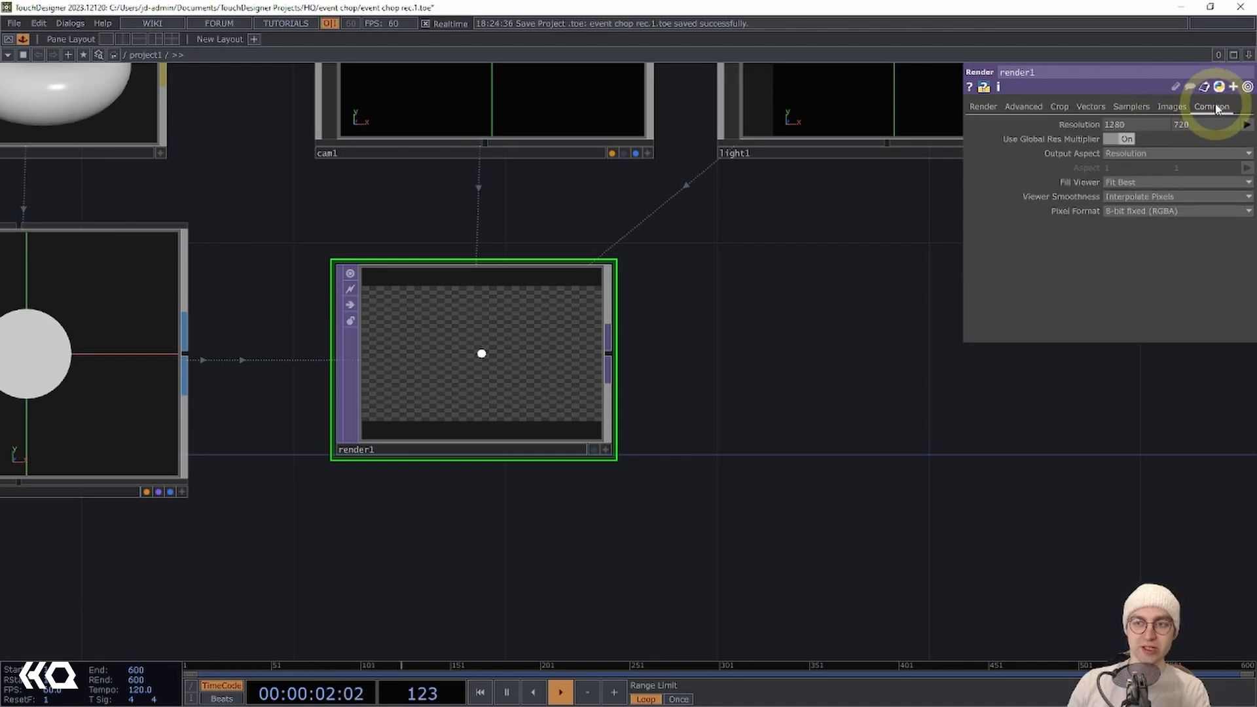
{"action": "left_click", "coordinate": [1245, 125]}
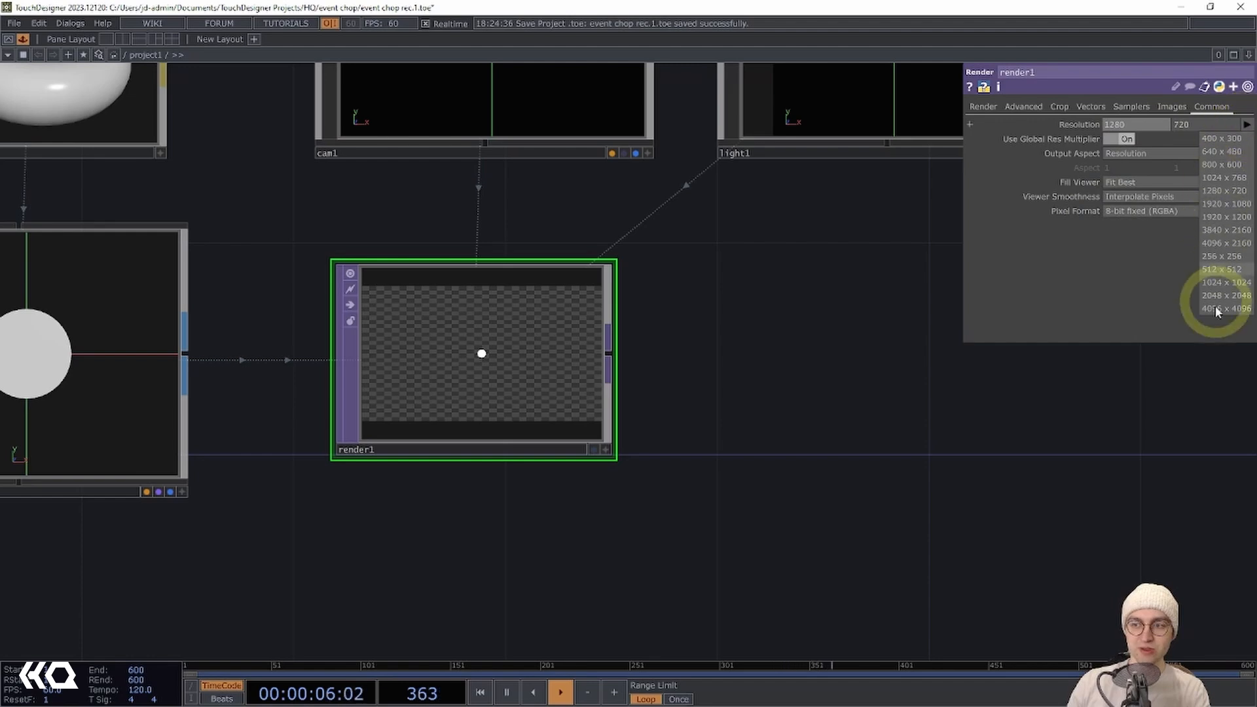
{"action": "left_click", "coordinate": [1249, 289]}
{"action": "left_click", "coordinate": [560, 340]}
{"action": "left_click", "coordinate": [442, 377]}
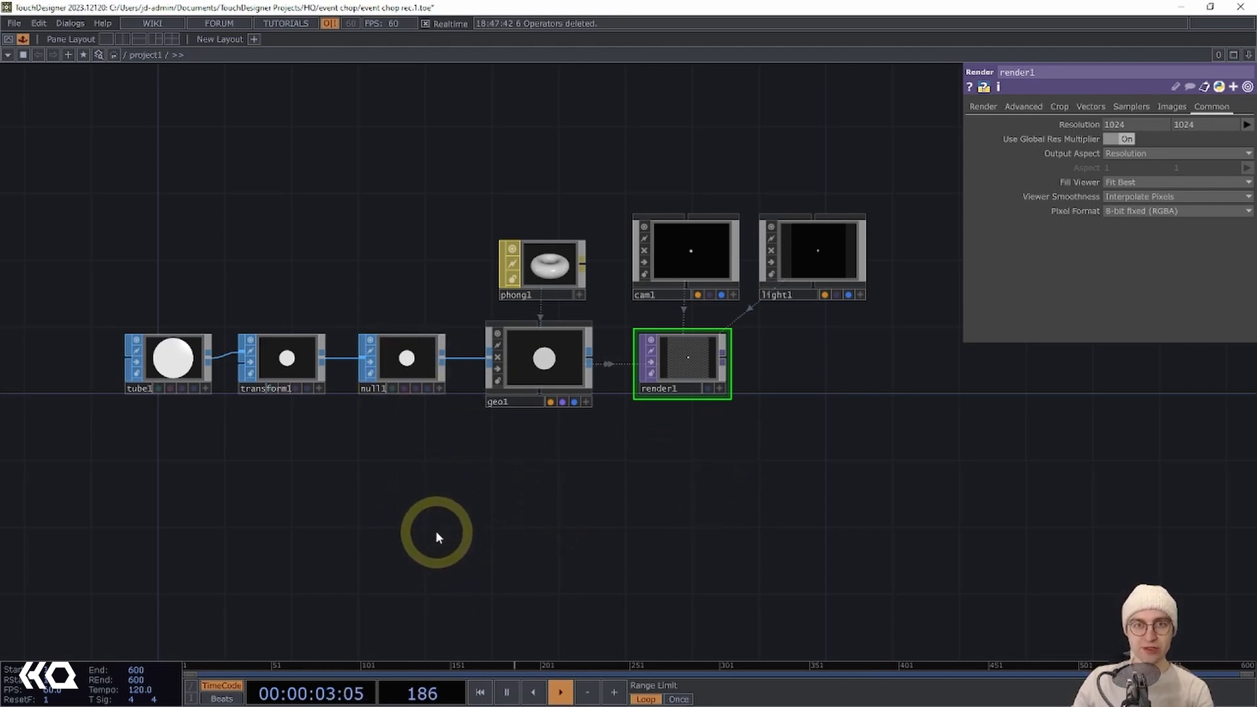
Add an Event CHOP in the empty area below the tube geometry chain.
{"action": "left_click_drag", "start_coordinate": [453, 524], "coordinate": [482, 389]}
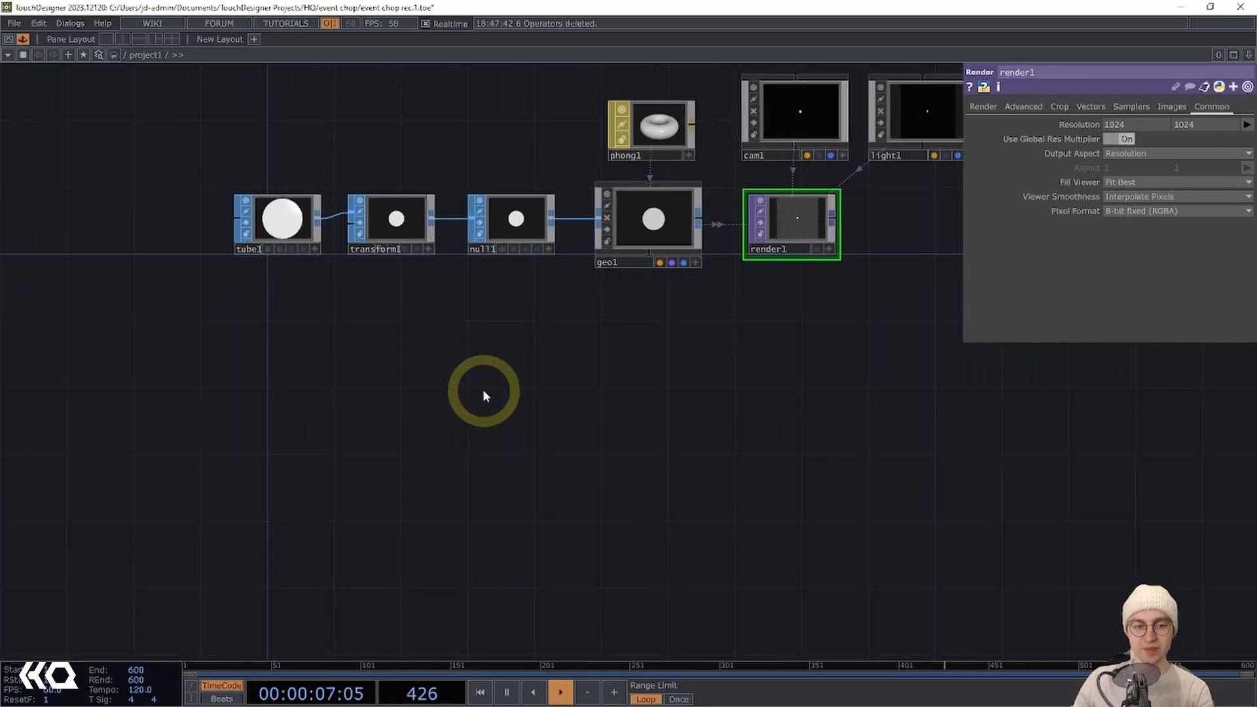
{"action": "key", "text": "Tab"}
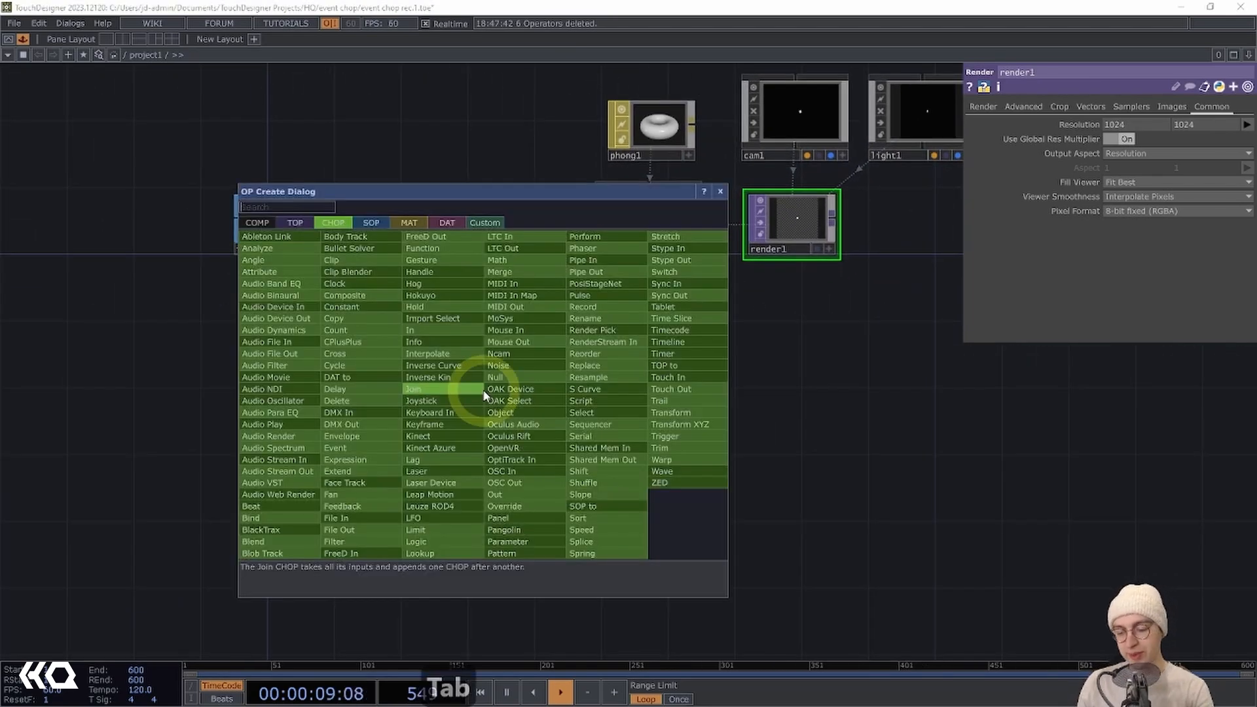
{"action": "type", "text": "even"}
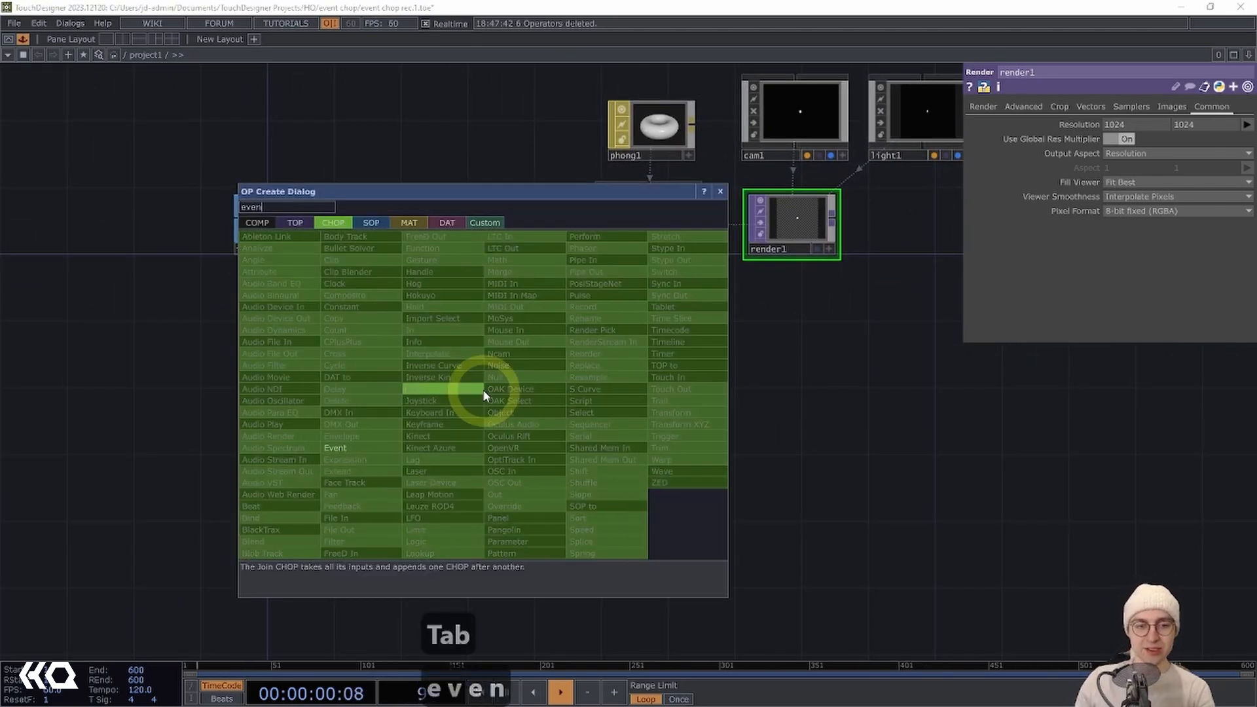
{"action": "left_click", "coordinate": [363, 448]}
{"action": "left_click", "coordinate": [317, 402]}
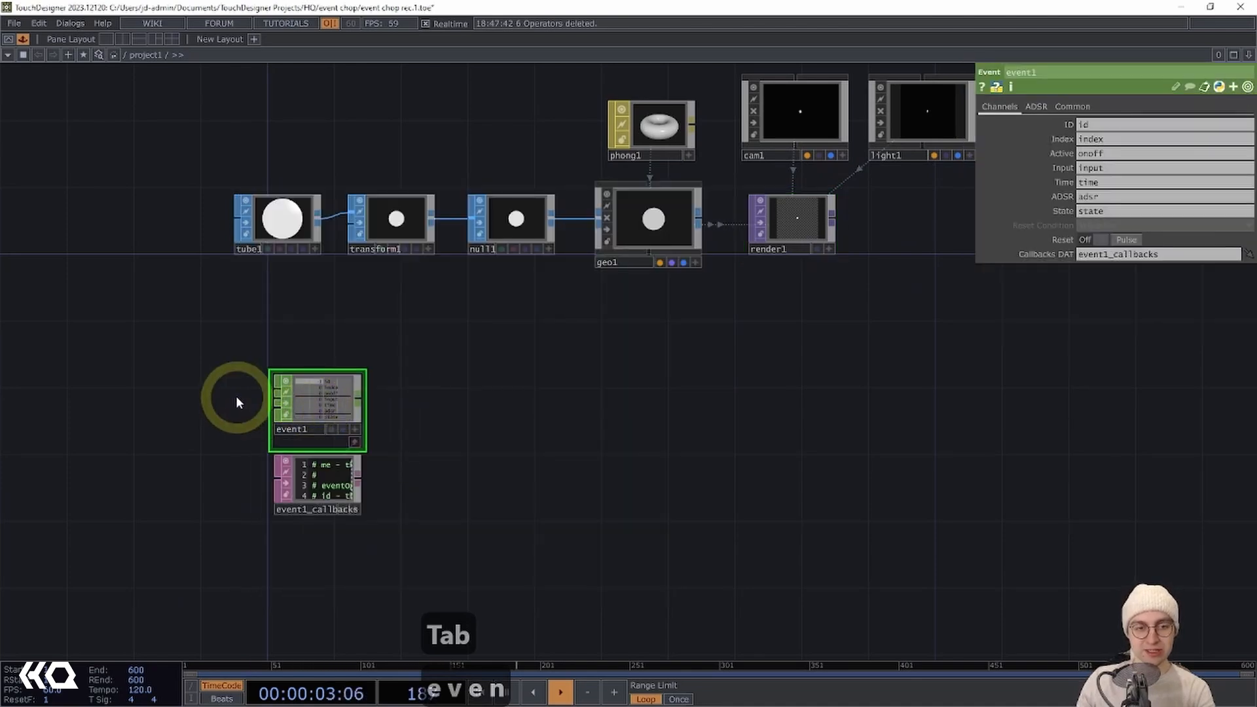
{"action": "scroll", "coordinate": [247, 367], "scroll_direction": "up", "scroll_amount": 4}
{"action": "left_click_drag", "start_coordinate": [305, 301], "coordinate": [407, 260]}
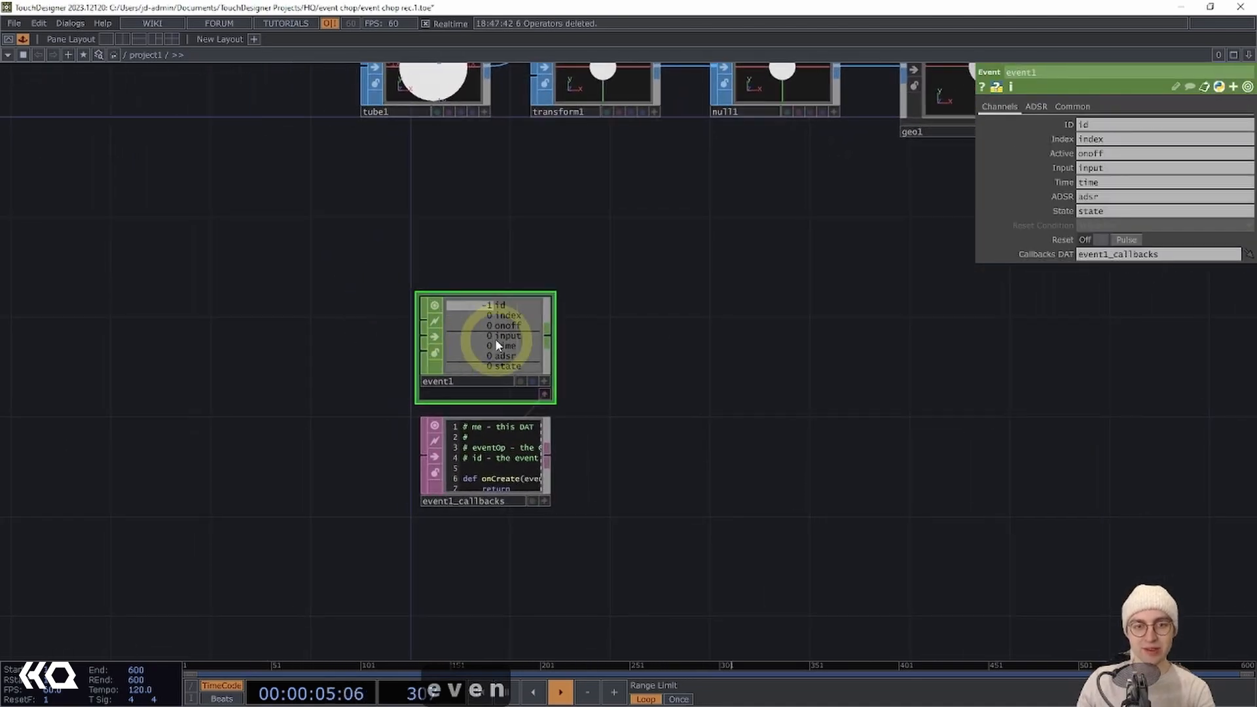
{"action": "left_click_drag", "start_coordinate": [498, 341], "coordinate": [448, 371]}
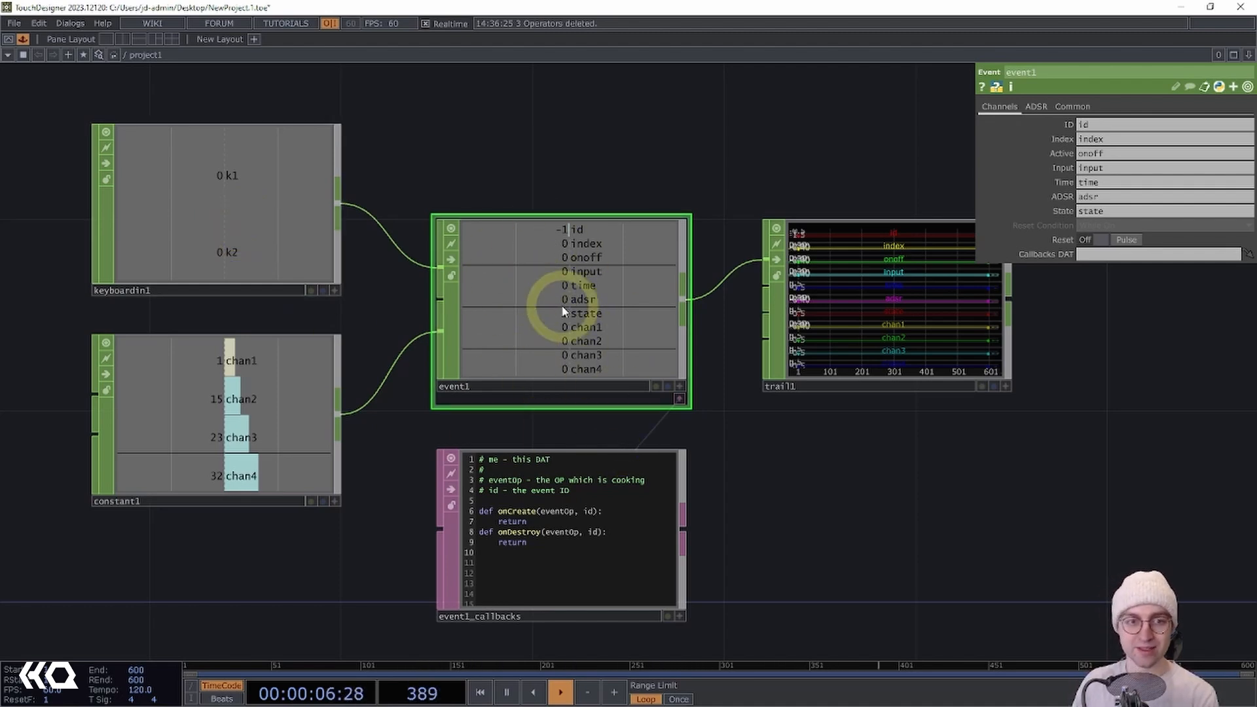
Trigger the Keyboard In CHOP's k1 channel in the example network and examine the Event CHOP's channels.
{"action": "key", "text": "End"}
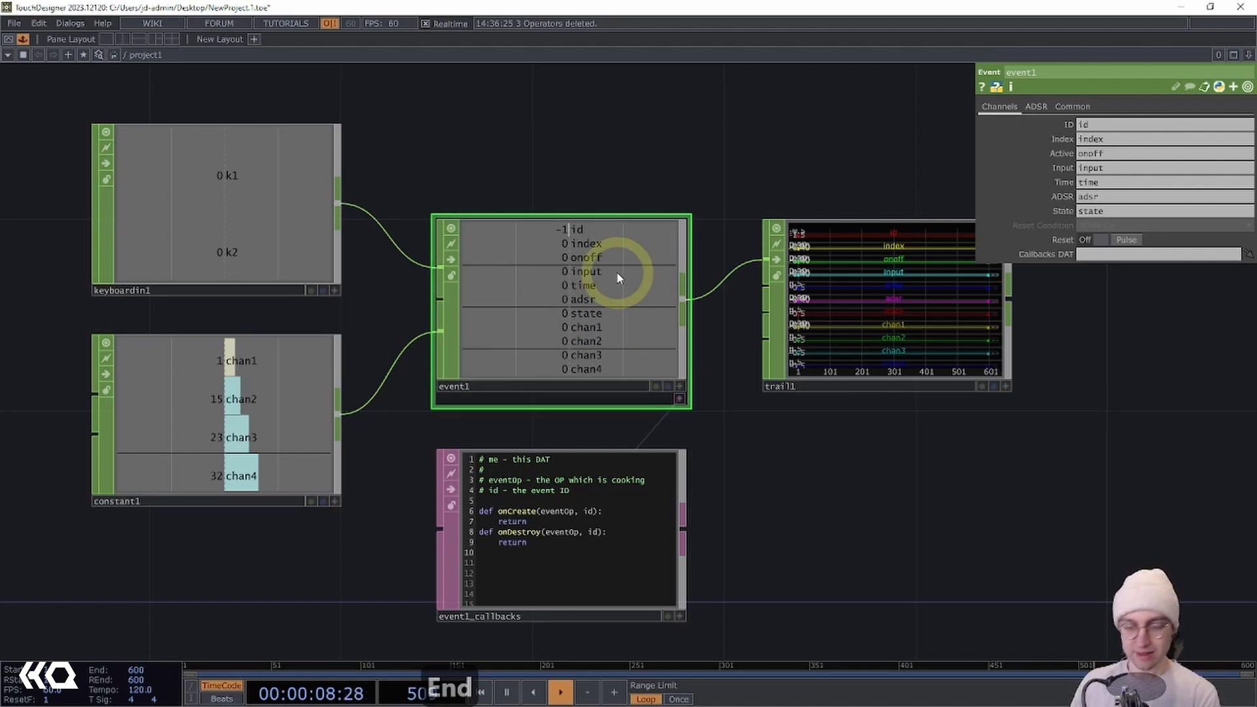
{"action": "key", "text": "End"}
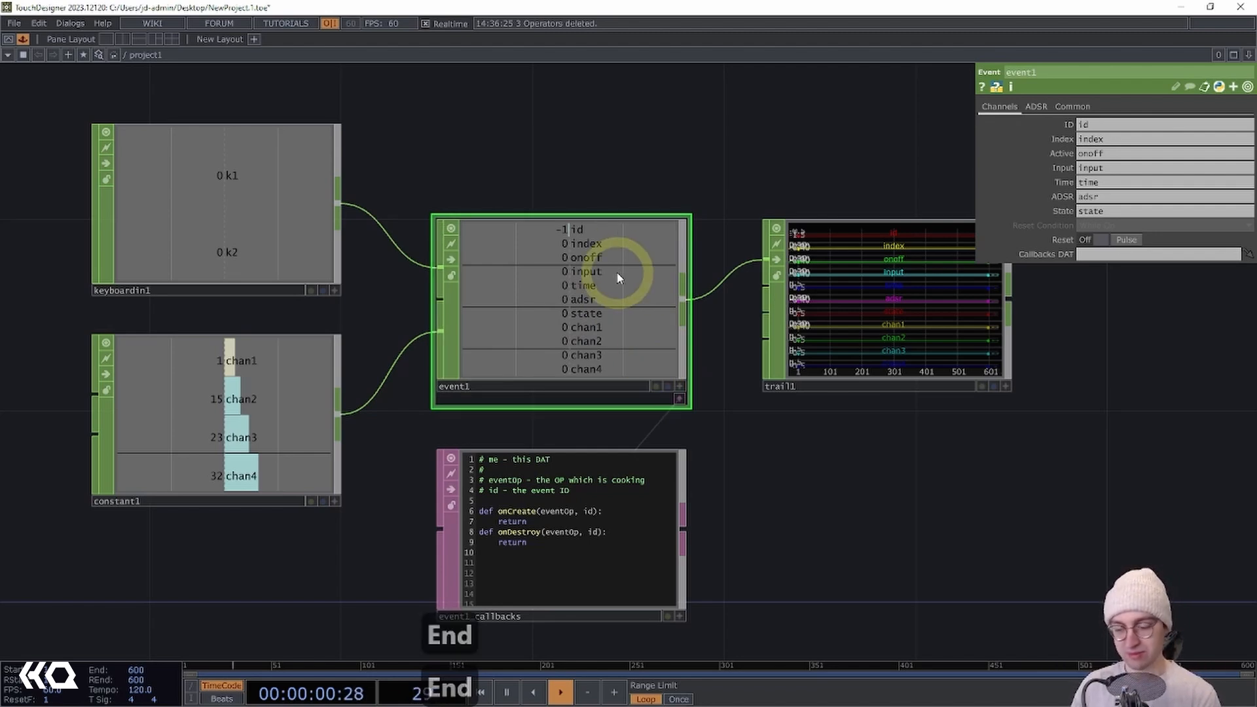
{"action": "key", "text": "Num_Lock"}
{"action": "key", "text": "1"}
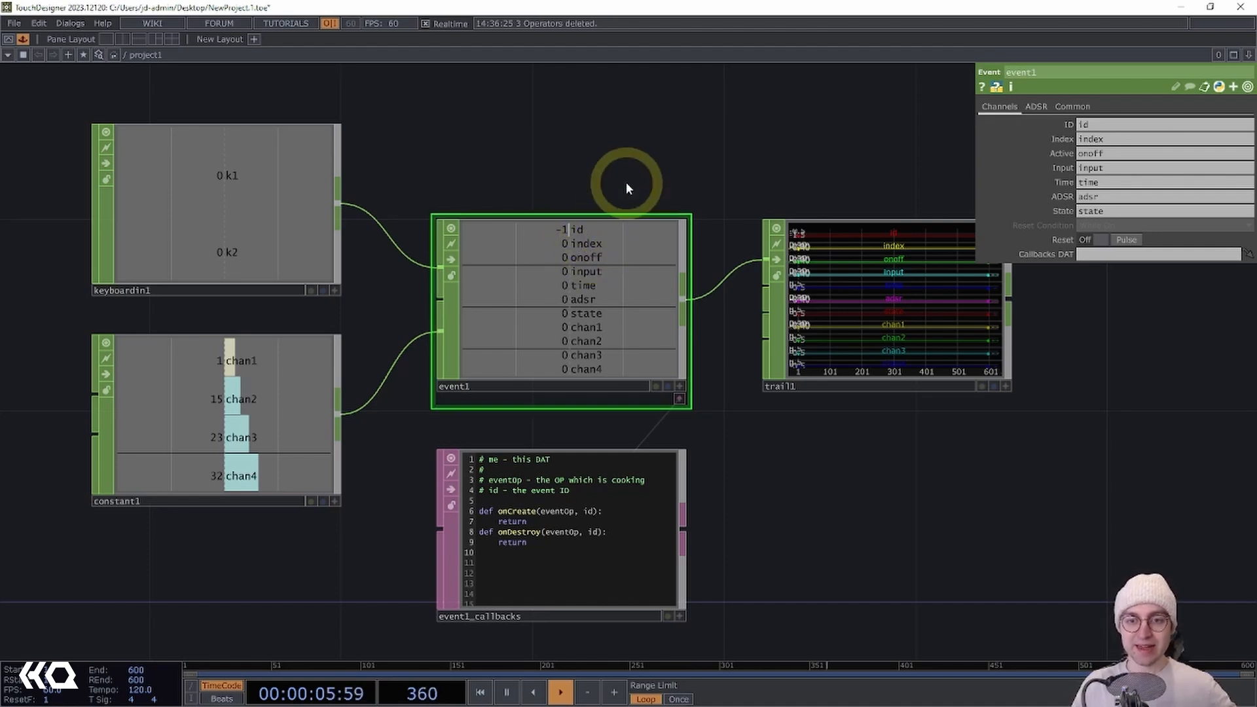
{"action": "key", "text": "a"}
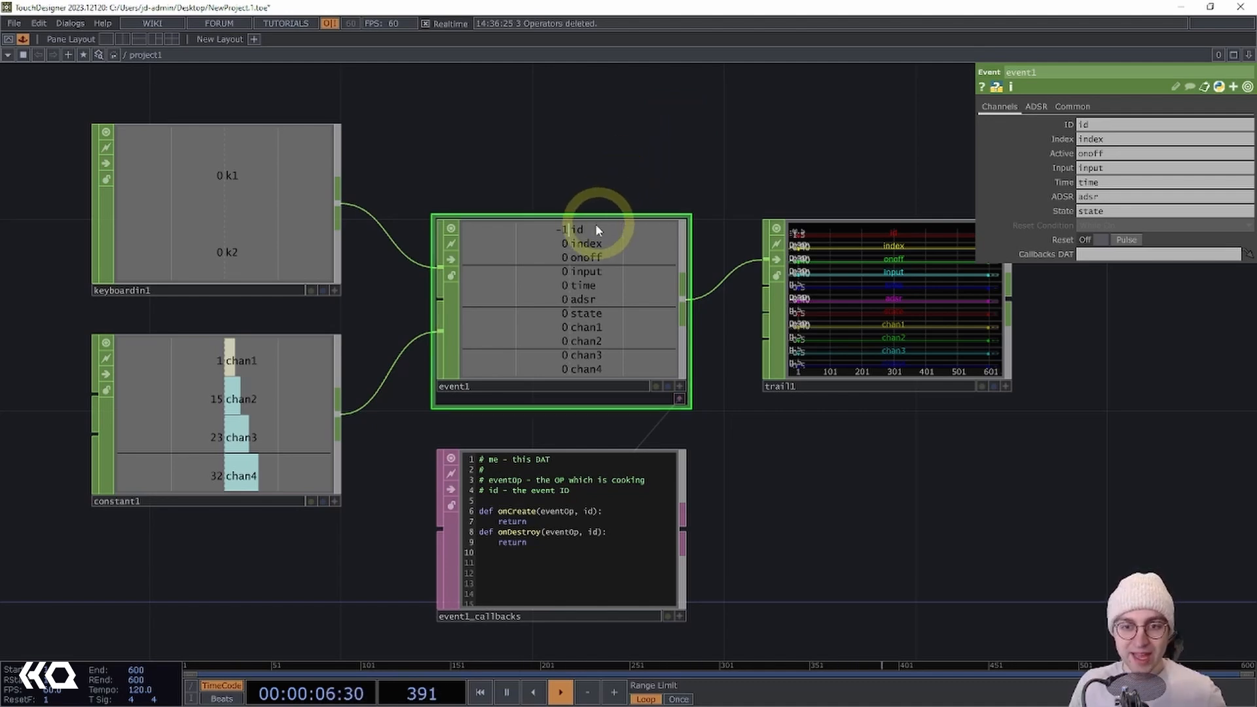
Examine the Keyboard In CHOP's inputs and trigger its k2 channel to compare the Event CHOP's index.
{"action": "left_click", "coordinate": [248, 265]}
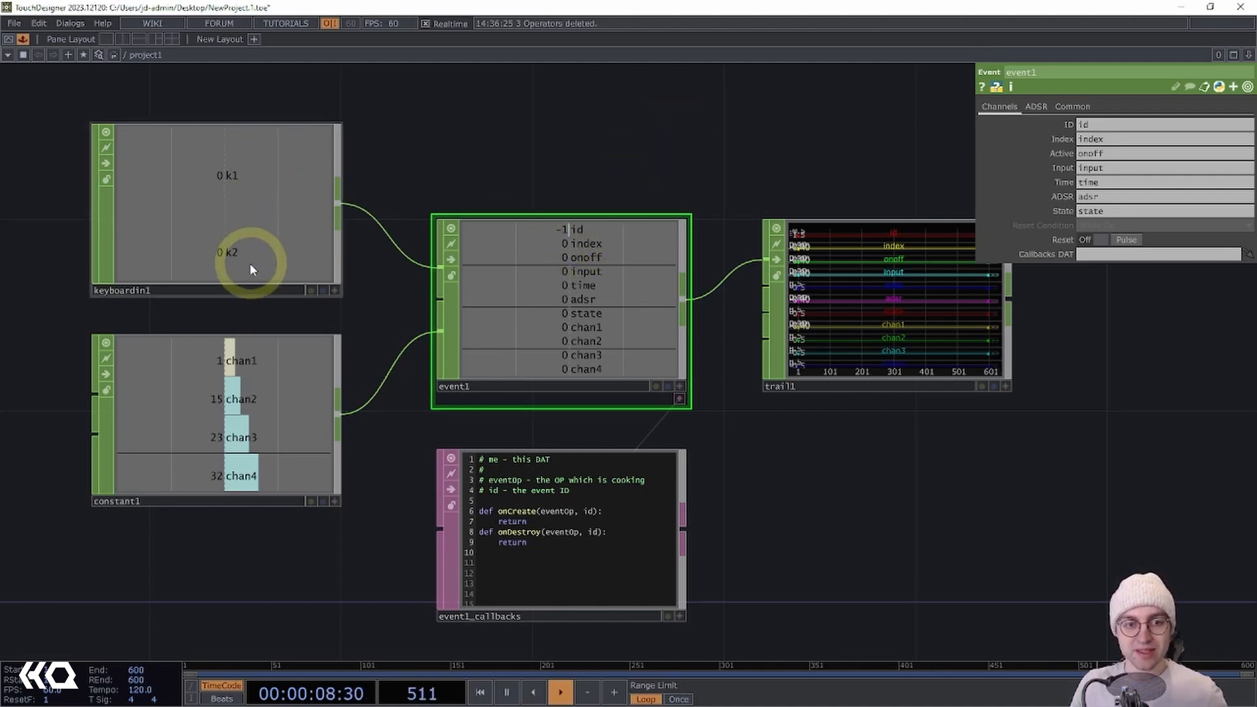
{"action": "left_click", "coordinate": [269, 146]}
{"action": "left_click", "coordinate": [218, 284]}
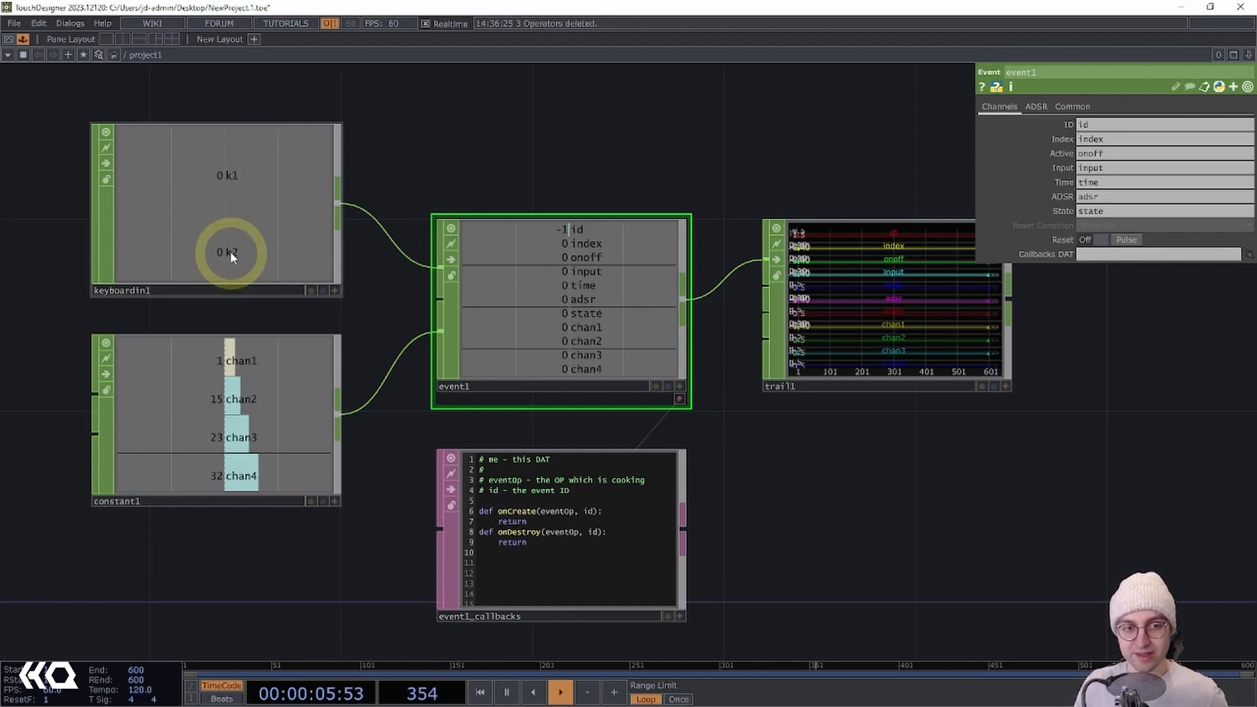
{"action": "key", "text": "2"}
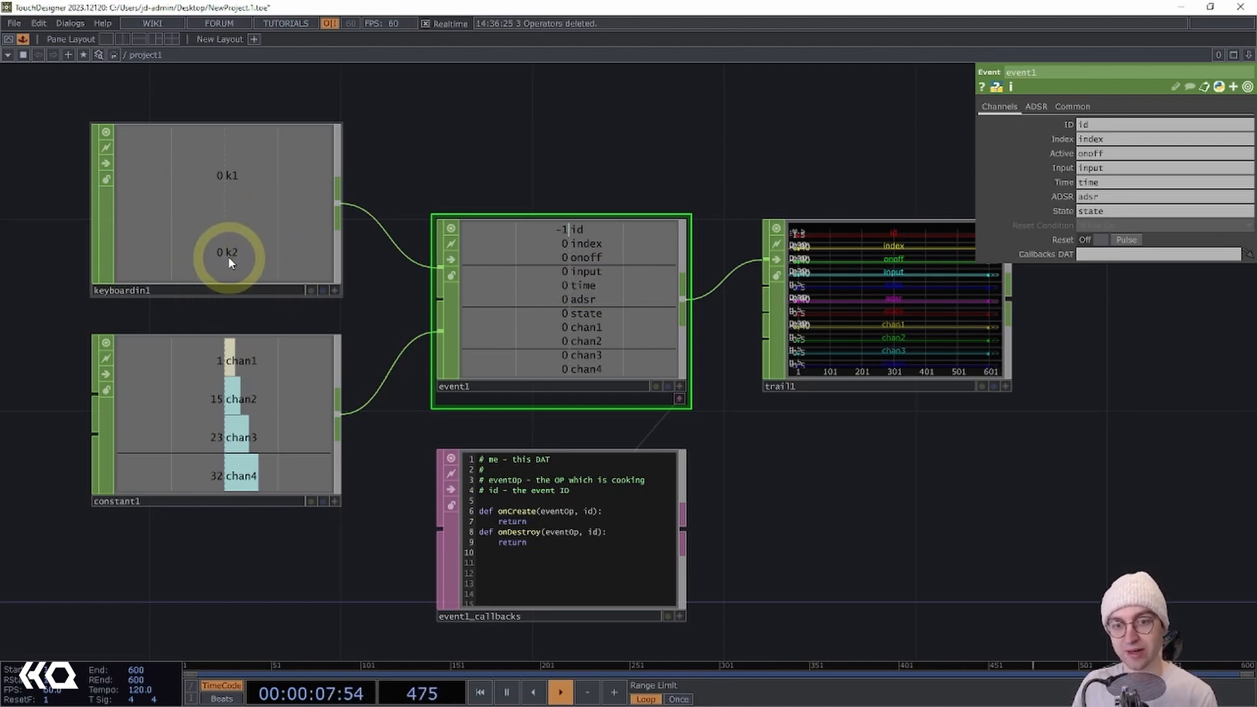
{"action": "left_click", "coordinate": [422, 191]}
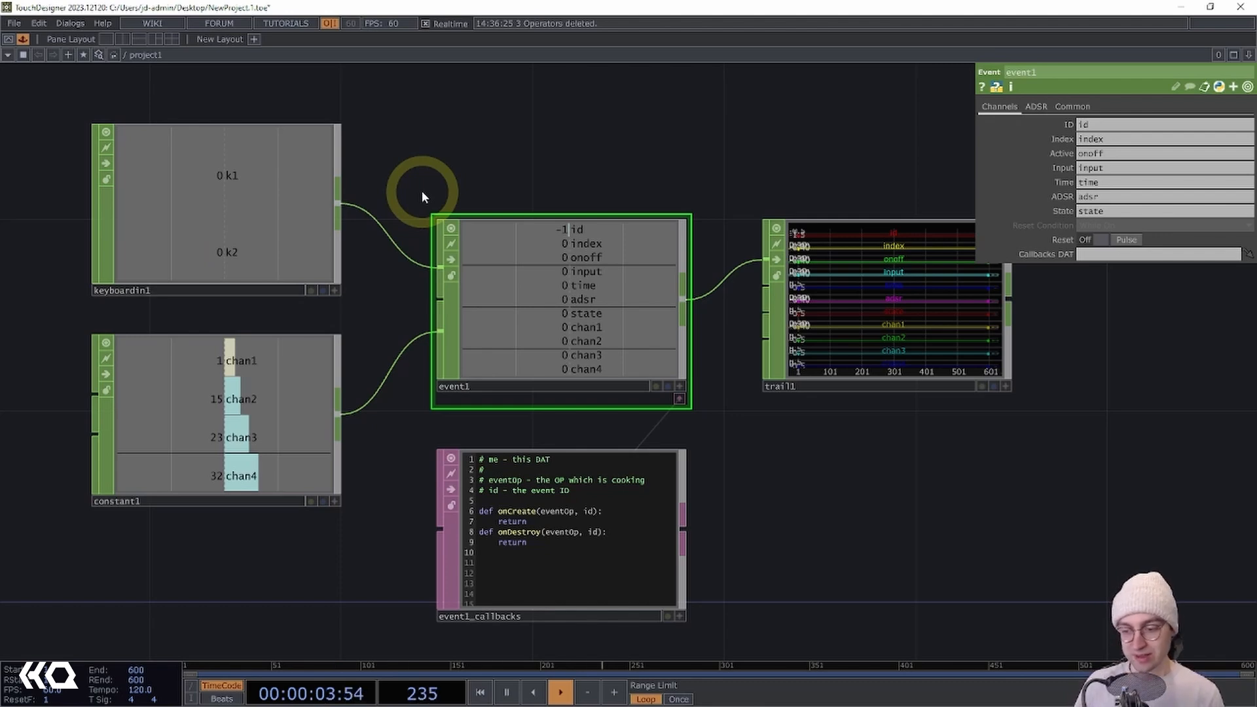
Trigger the Keyboard In CHOP's k2 and k1 channels and examine the event's channels in the Event and Trail CHOPs.
{"action": "key", "text": "2"}
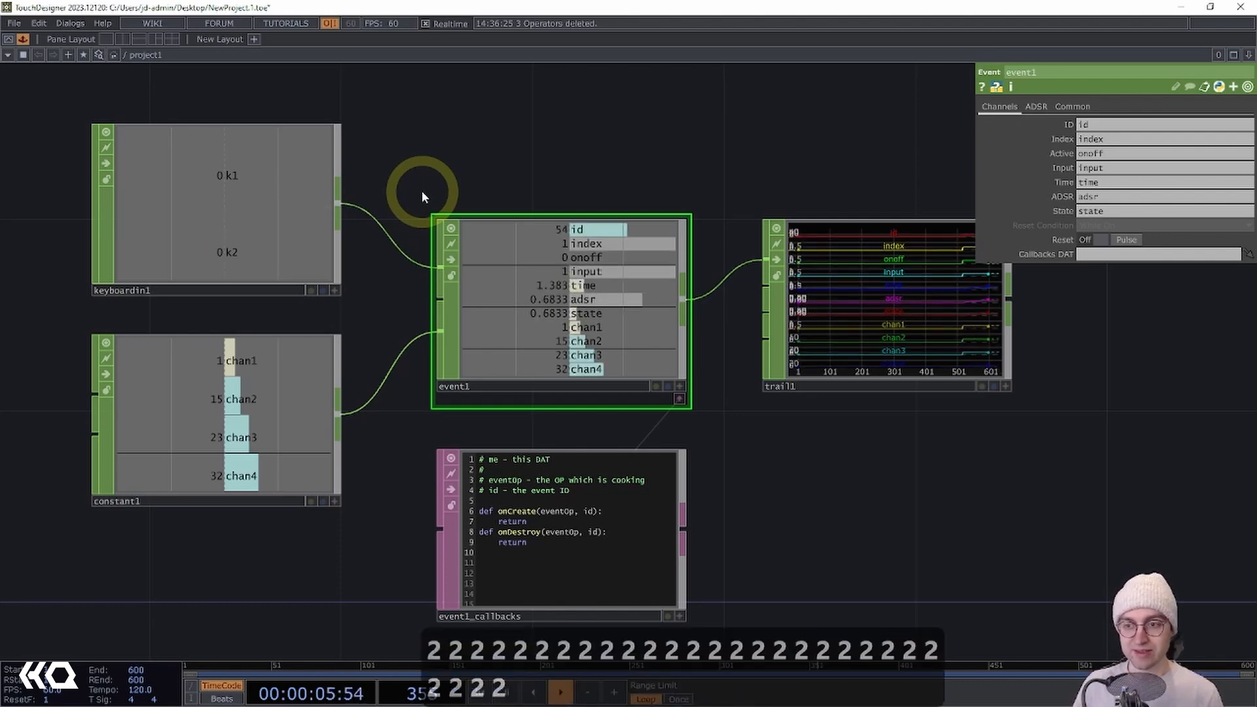
{"action": "left_click_drag", "start_coordinate": [819, 155], "coordinate": [730, 134]}
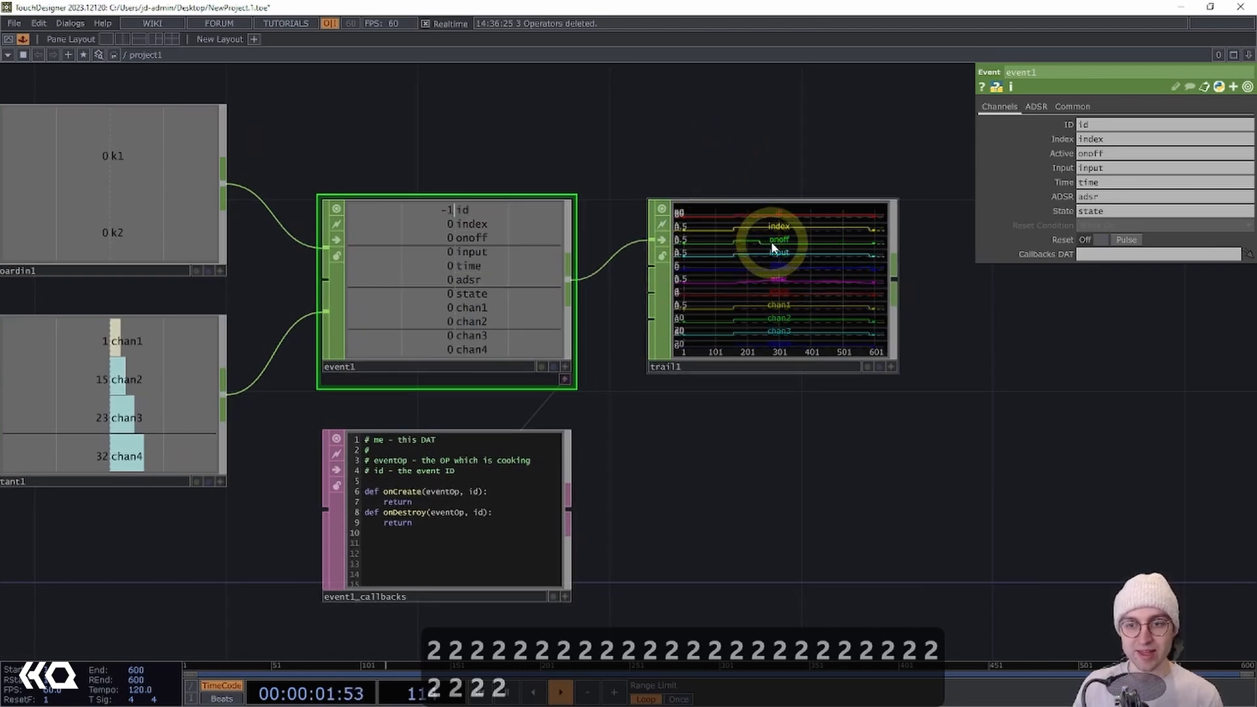
{"action": "left_click_drag", "start_coordinate": [671, 424], "coordinate": [754, 431]}
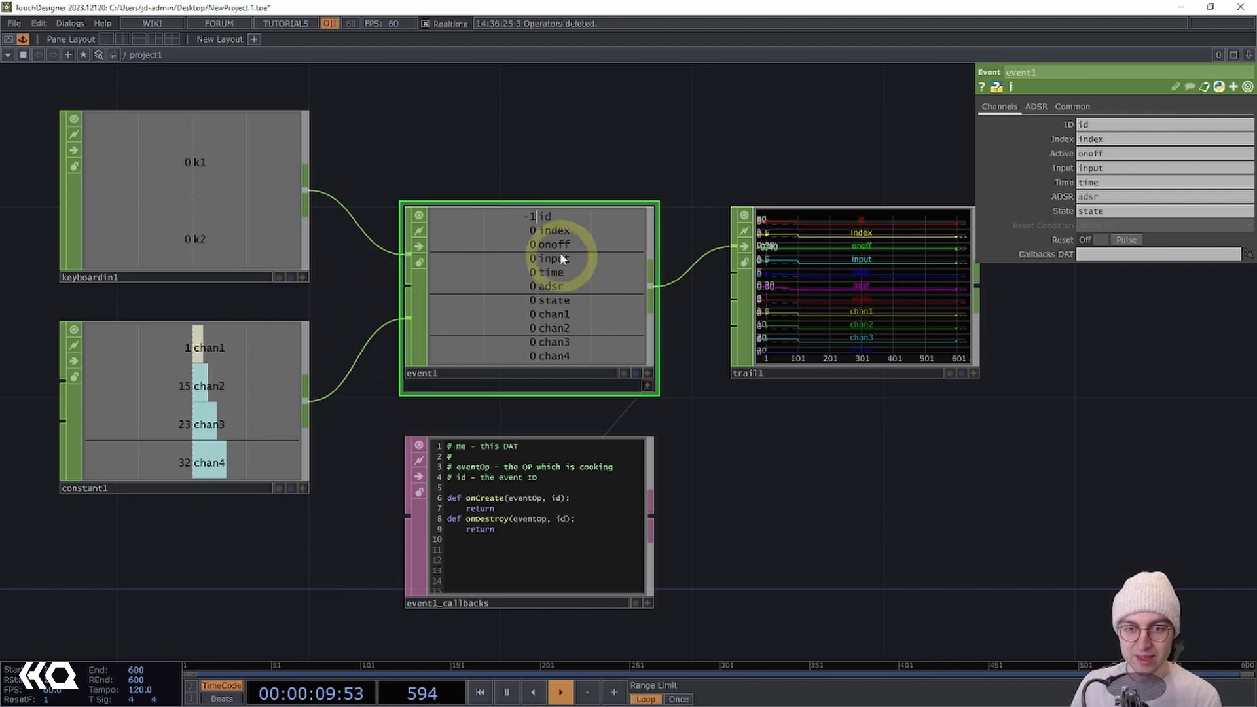
{"action": "left_click_drag", "start_coordinate": [443, 133], "coordinate": [458, 139]}
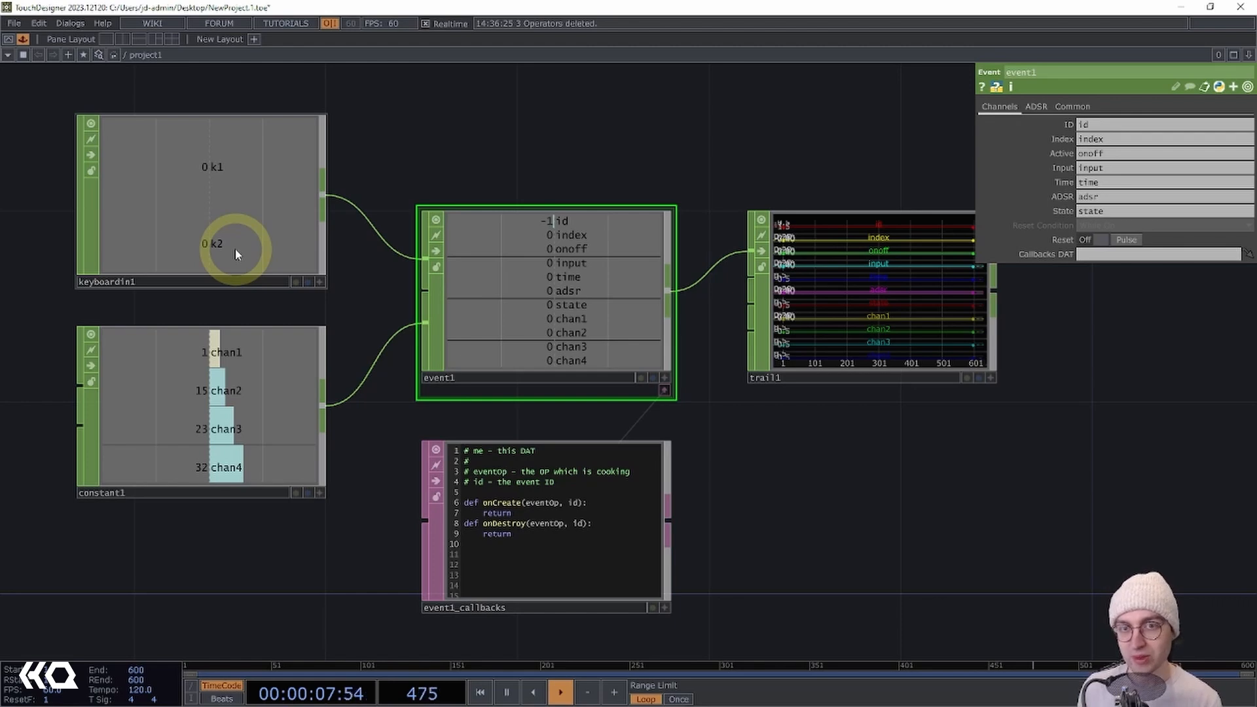
{"action": "key", "text": "1"}
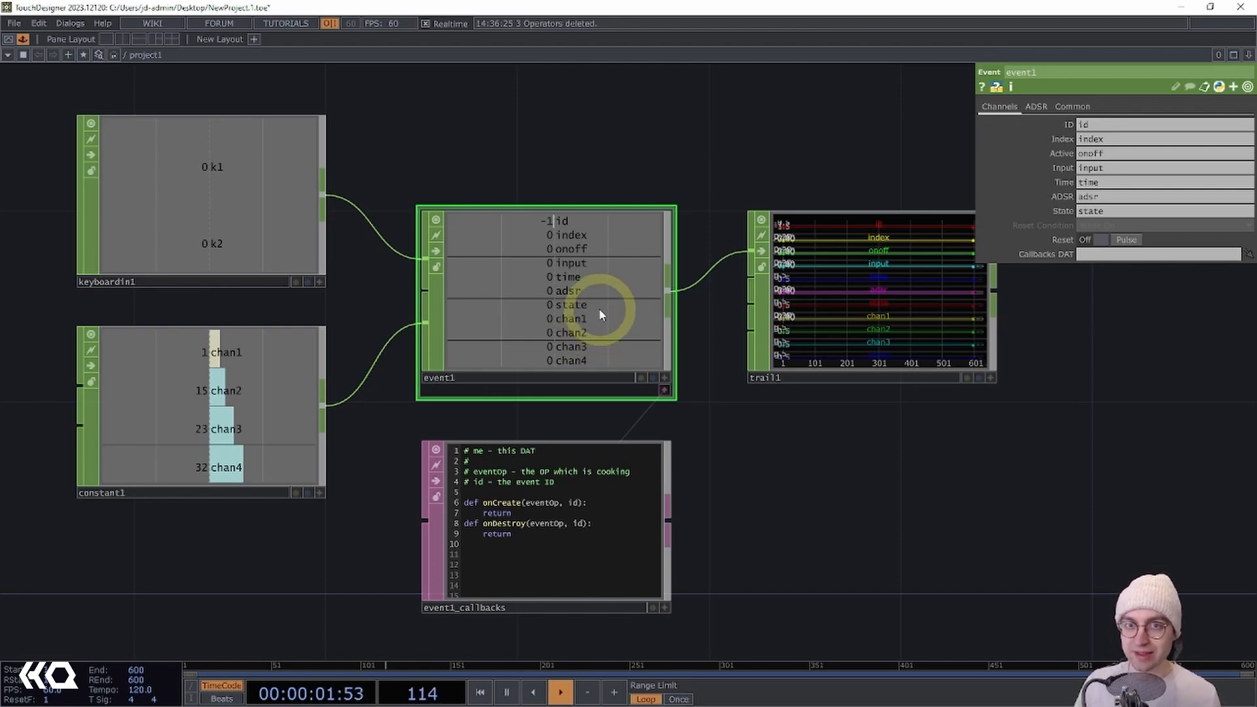
Show the Event CHOP's ADSR settings, trigger k1 and lock the Trail CHOP to examine the recorded adsr curve.
{"action": "left_click", "coordinate": [1036, 106]}
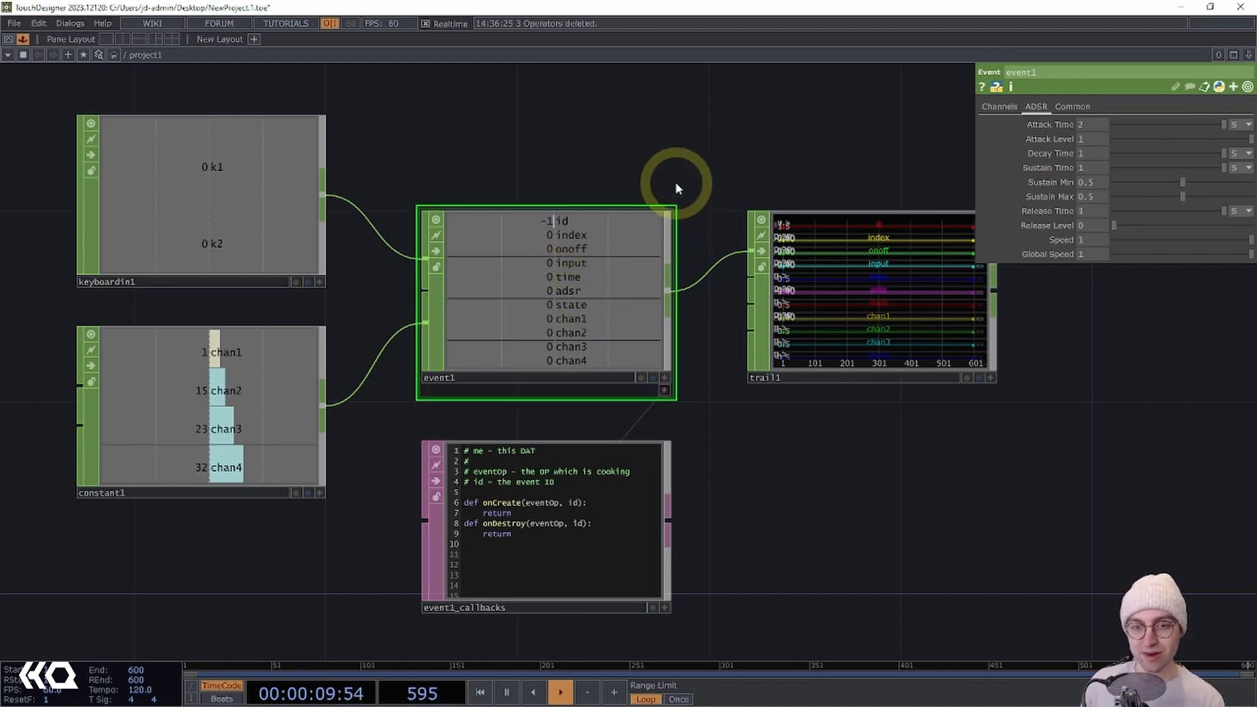
{"action": "key", "text": "1"}
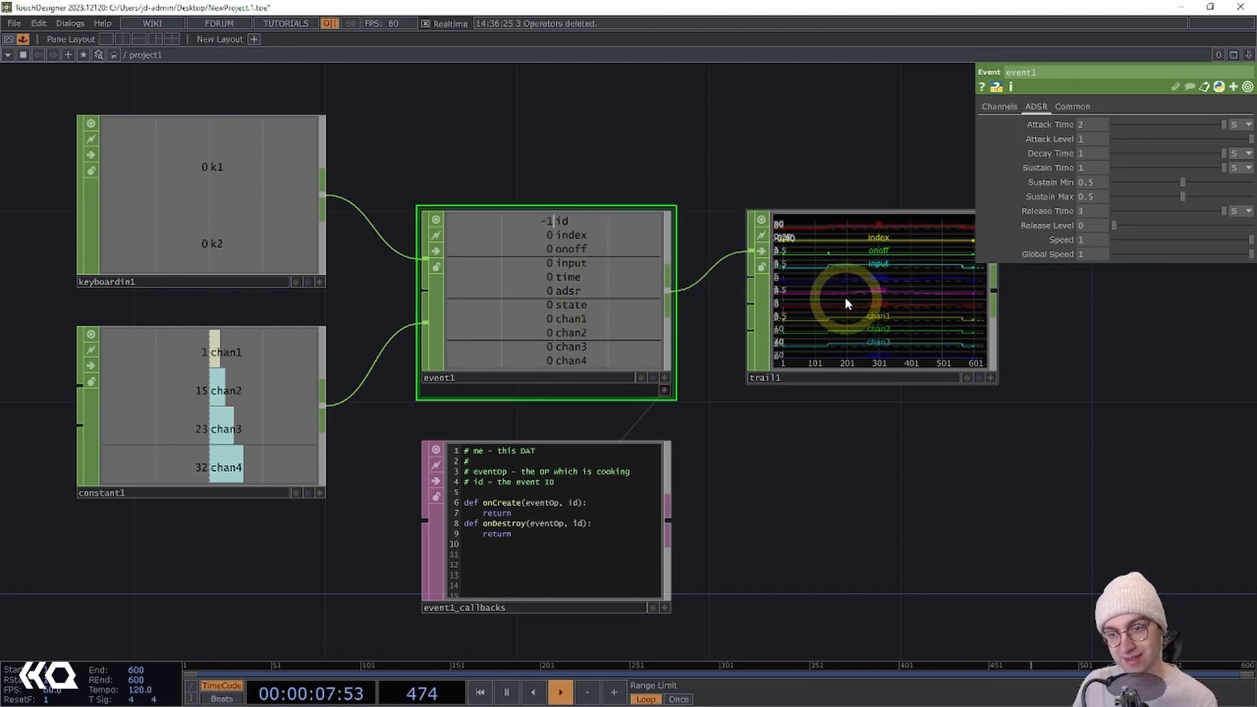
{"action": "scroll", "coordinate": [939, 415], "scroll_direction": "up", "scroll_amount": 3}
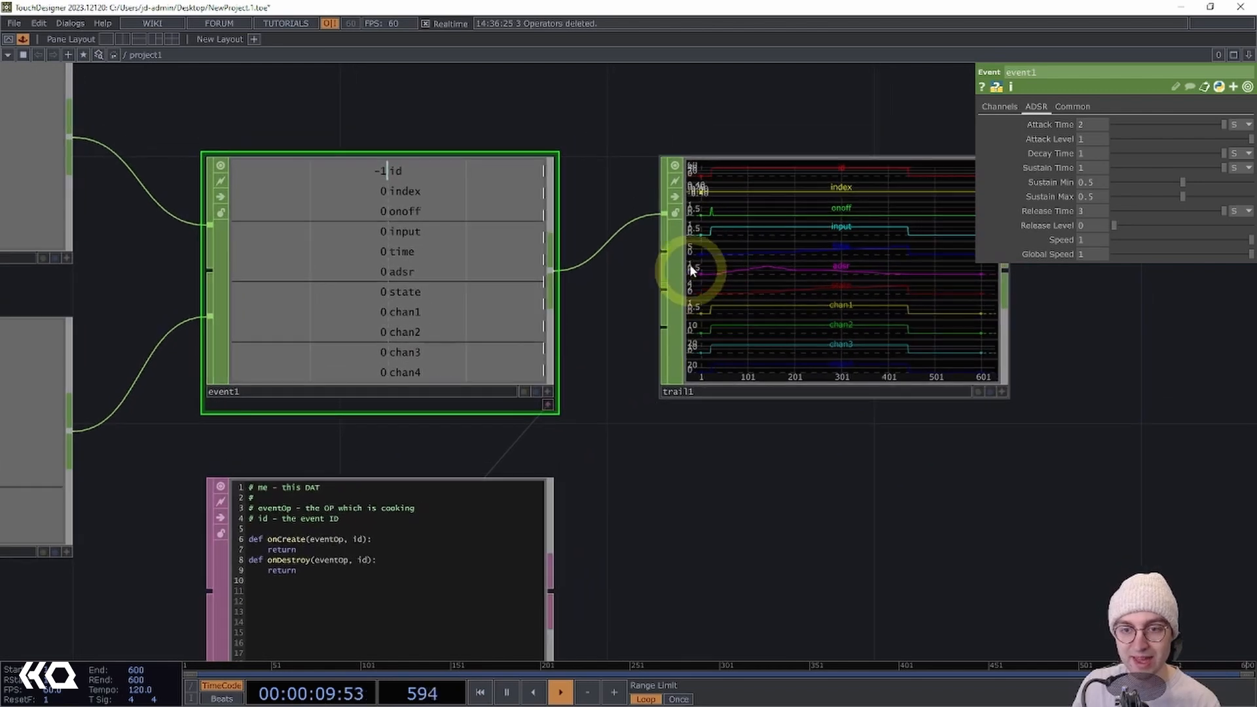
{"action": "left_click", "coordinate": [674, 211]}
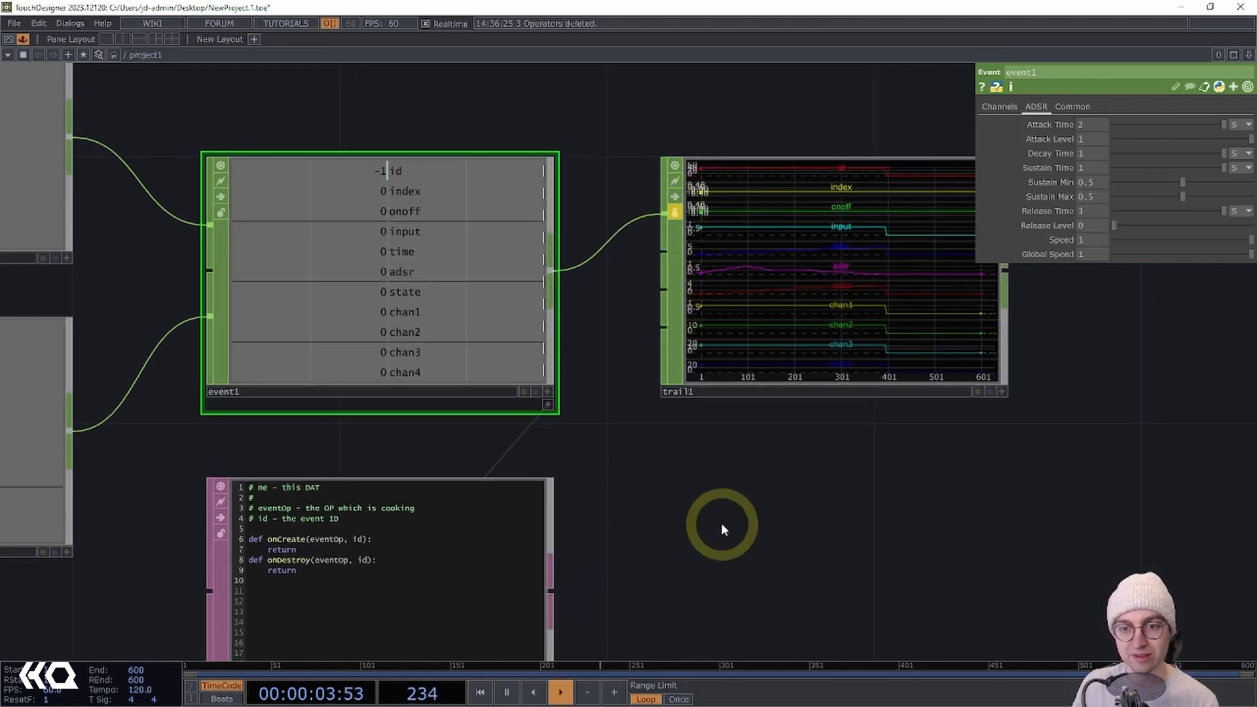
Trigger the Keyboard In CHOP's channels, k1 many times in quick succession, and examine how the Event CHOP handles overlapping events.
{"action": "scroll", "coordinate": [764, 511], "scroll_direction": "down", "scroll_amount": 2}
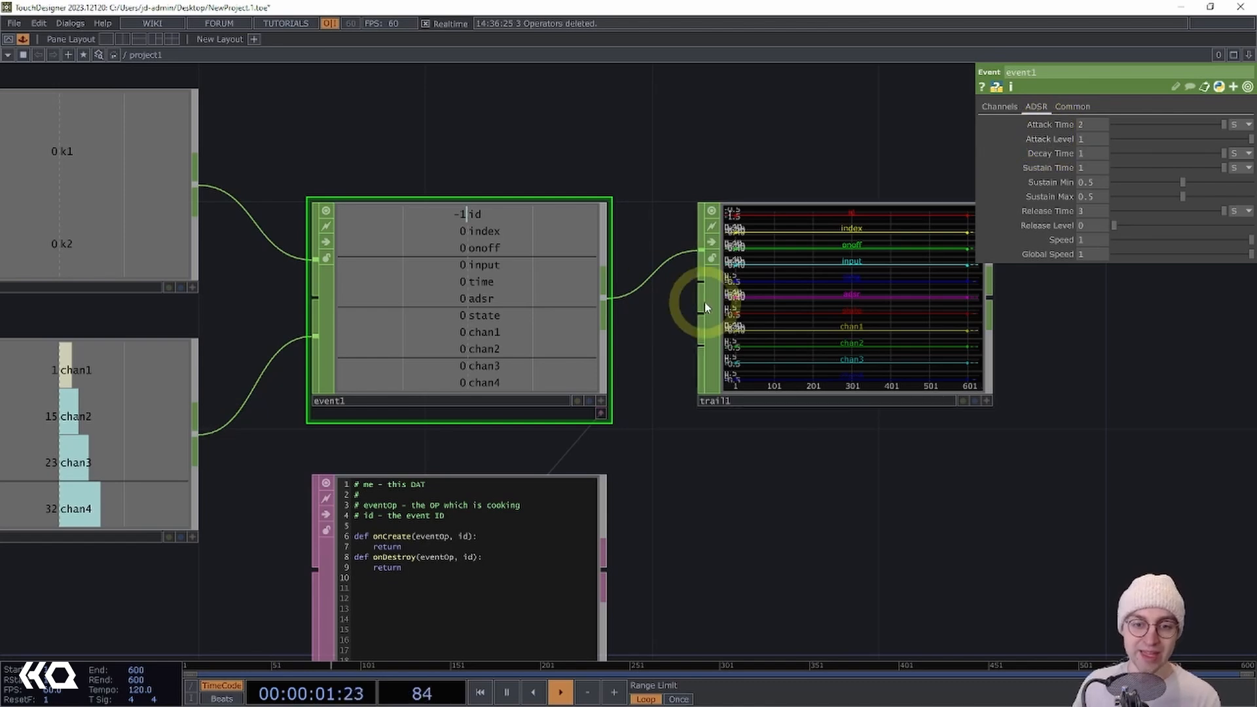
{"action": "left_click_drag", "start_coordinate": [453, 435], "coordinate": [664, 412]}
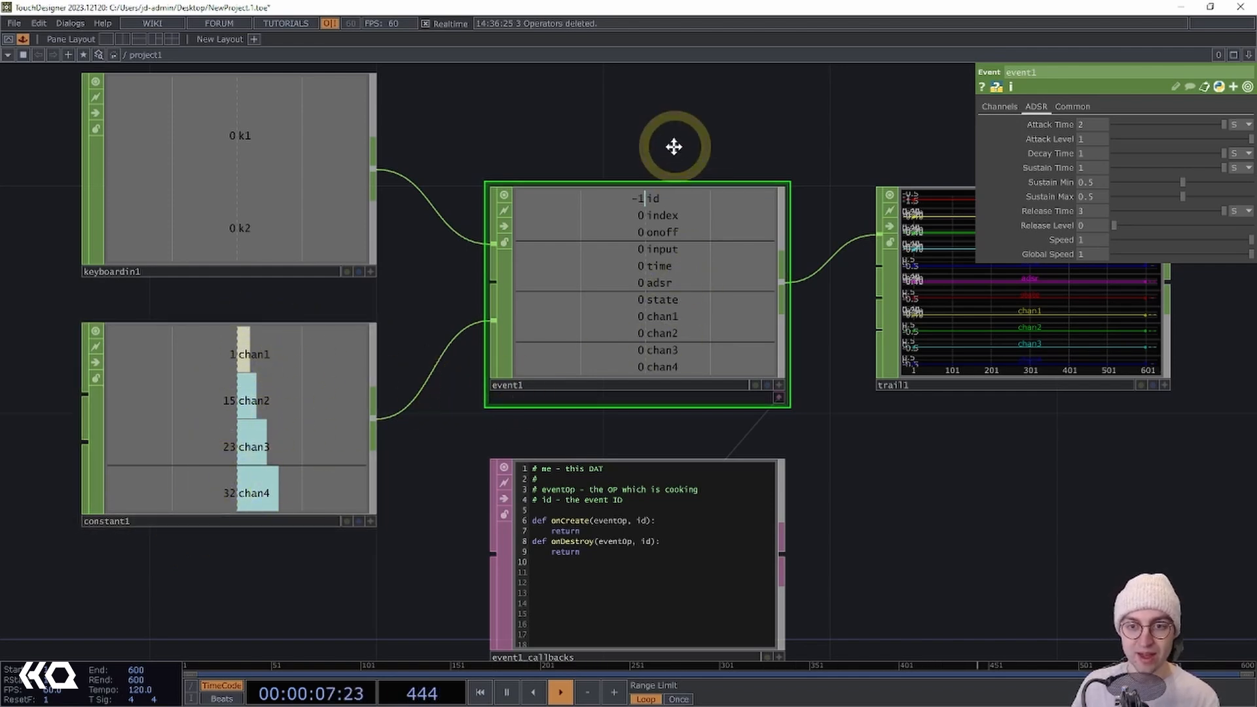
{"action": "scroll", "coordinate": [648, 149], "scroll_direction": "down", "scroll_amount": 2}
{"action": "left_click_drag", "start_coordinate": [674, 146], "coordinate": [620, 157]}
{"action": "key", "text": "2"}
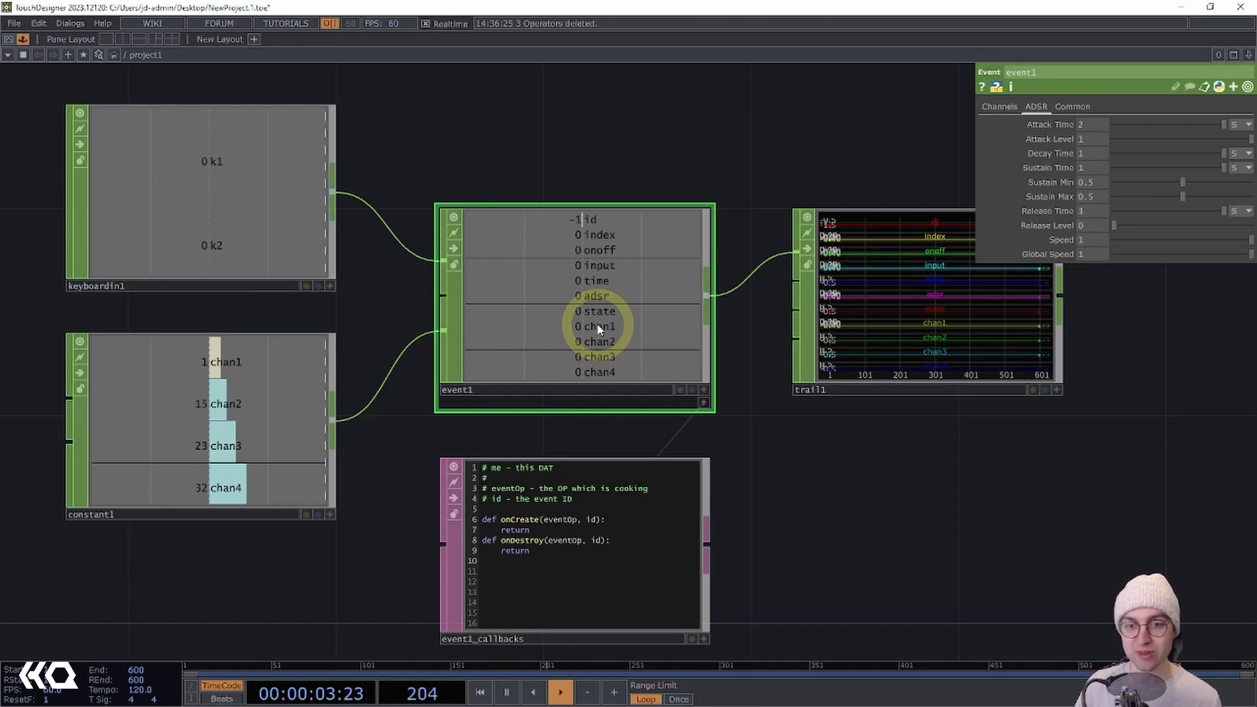
{"action": "key", "text": "1"}
{"action": "key", "text": "1"}
{"action": "key", "text": "1"}
{"action": "key", "text": "1"}
{"action": "key", "text": "1"}
{"action": "key", "text": "1"}
{"action": "key", "text": "1"}
{"action": "key", "text": "1"}
{"action": "key", "text": "1"}
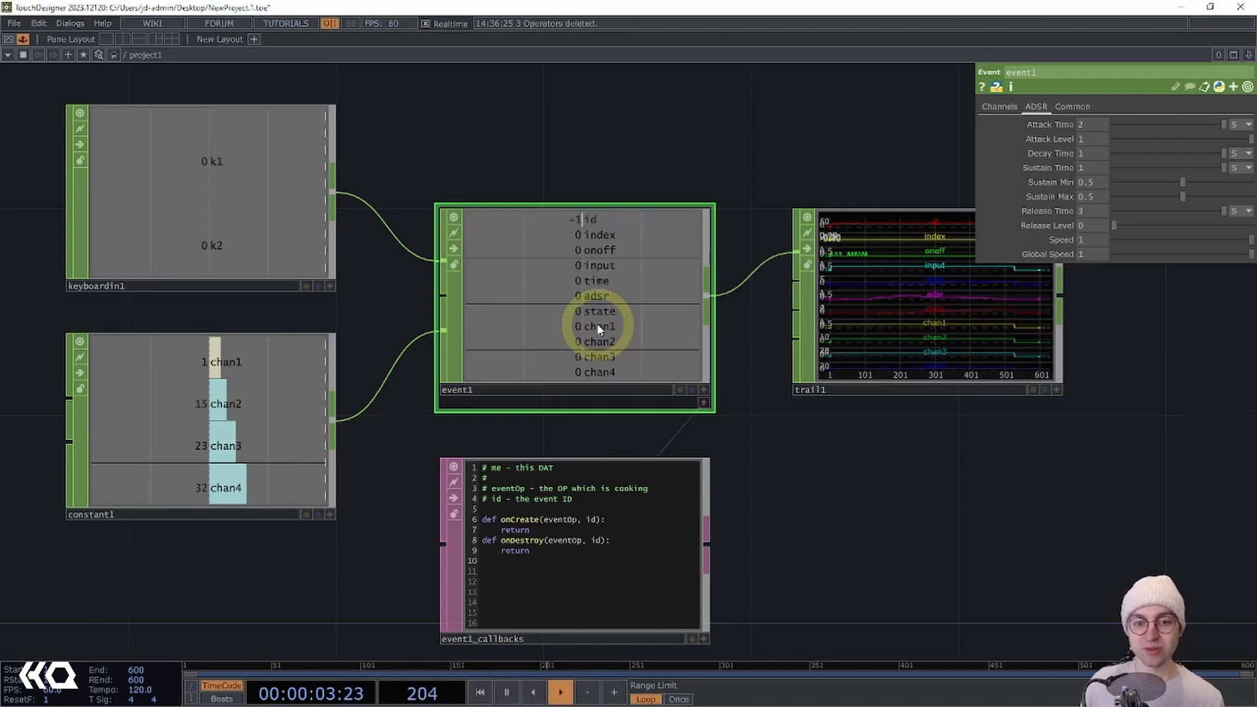
{"action": "key", "text": "1"}
{"action": "key", "text": "1"}
{"action": "key", "text": "1"}
{"action": "key", "text": "1"}
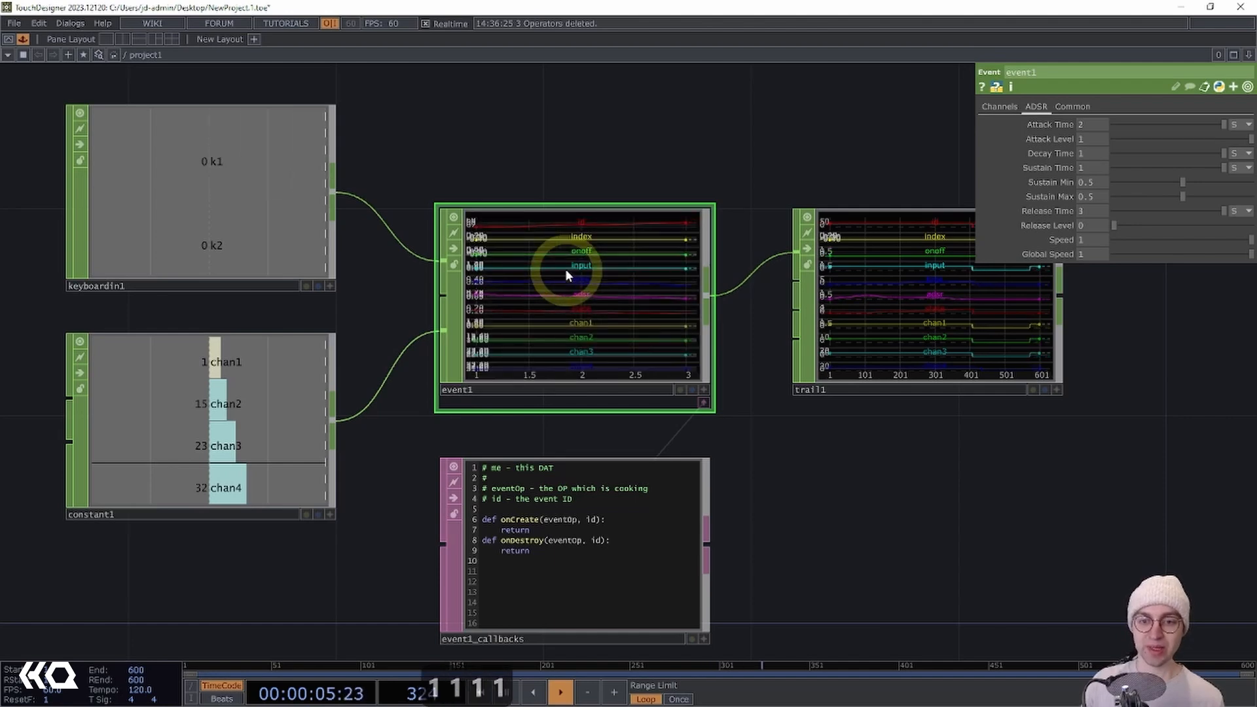
{"action": "key", "text": "1"}
{"action": "key", "text": "1"}
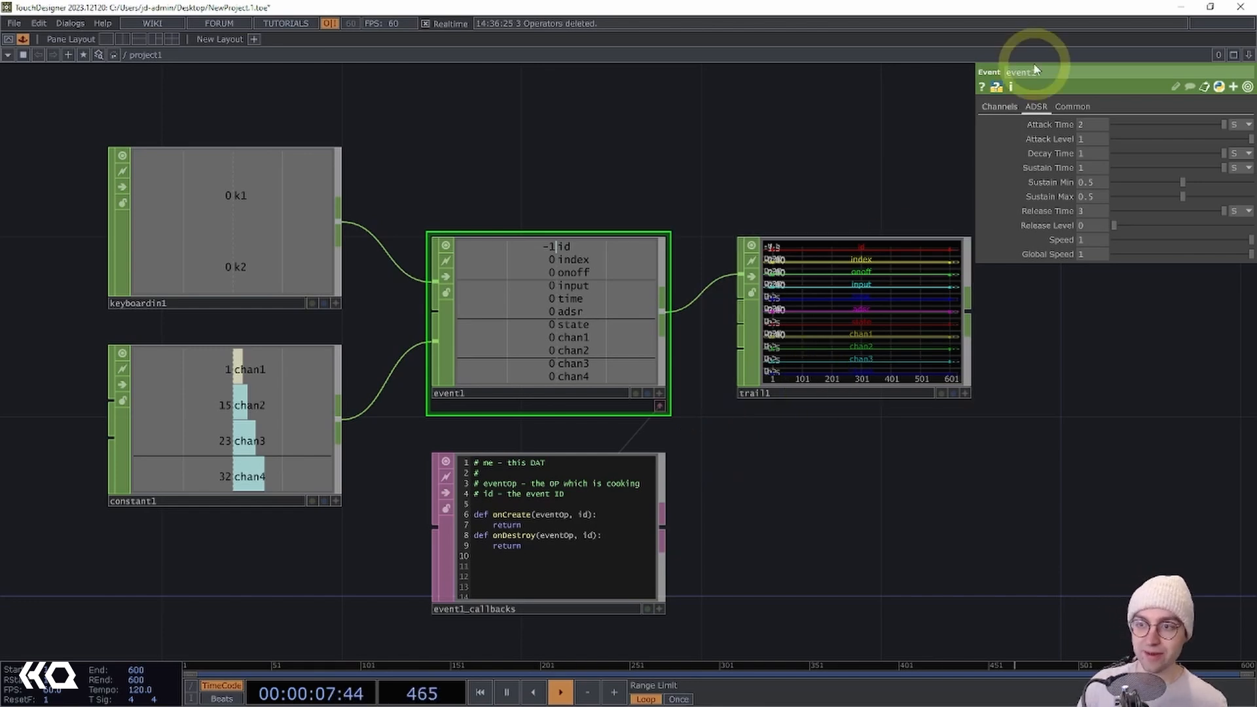
Open the Event CHOP's Python class documentation and read its methods and callbacks.
{"action": "left_click", "coordinate": [997, 87]}
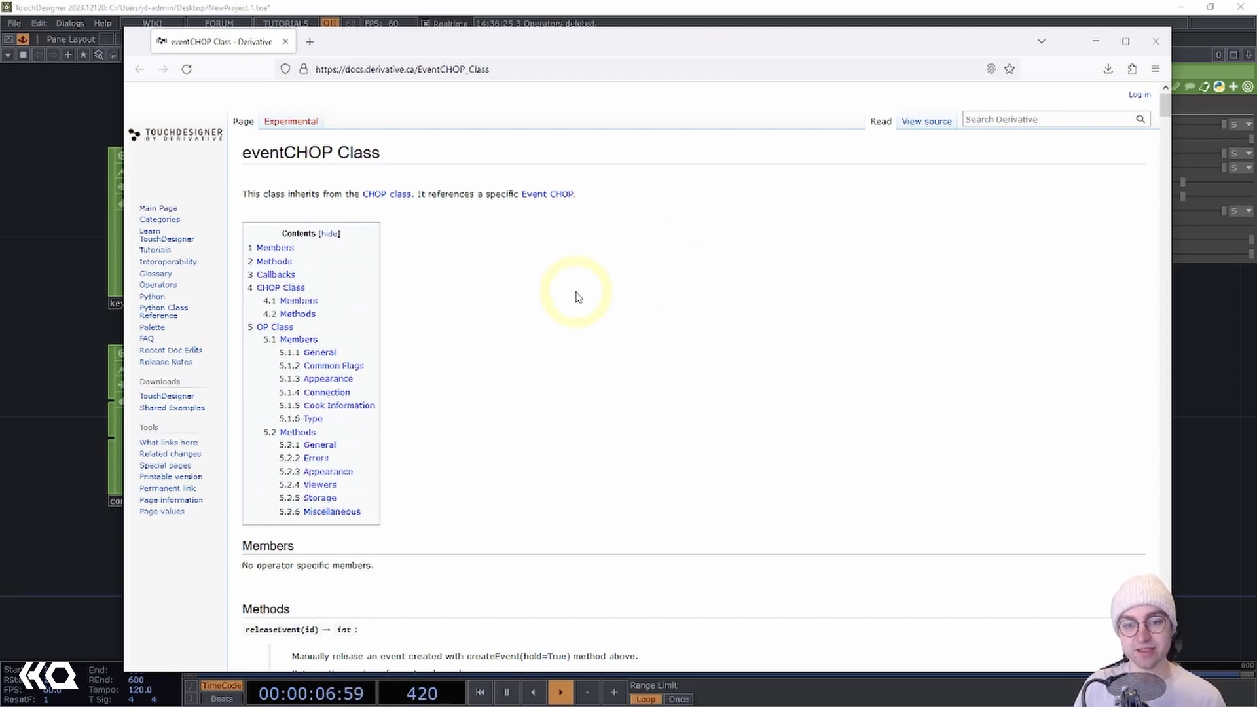
{"action": "scroll", "coordinate": [576, 295], "scroll_direction": "down", "scroll_amount": 7}
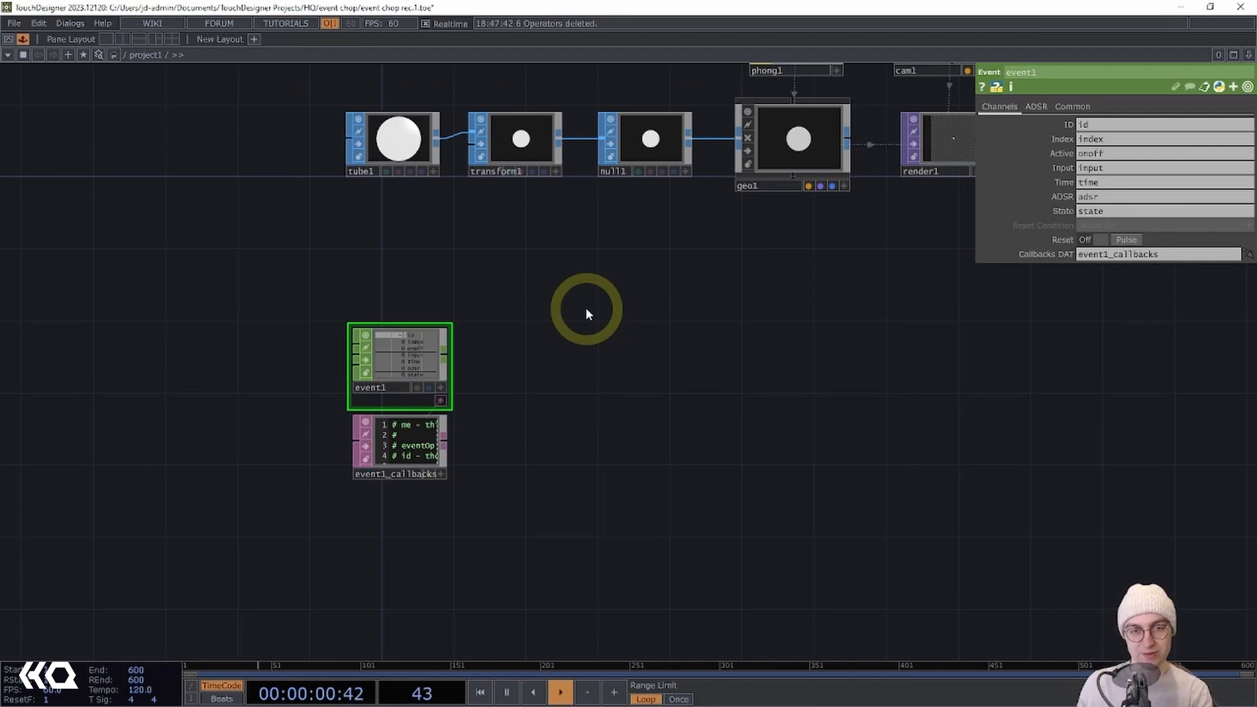
Add a Grid SOP in the empty area between the tube geometry chain and the Event CHOP.
{"action": "key", "text": "Tab"}
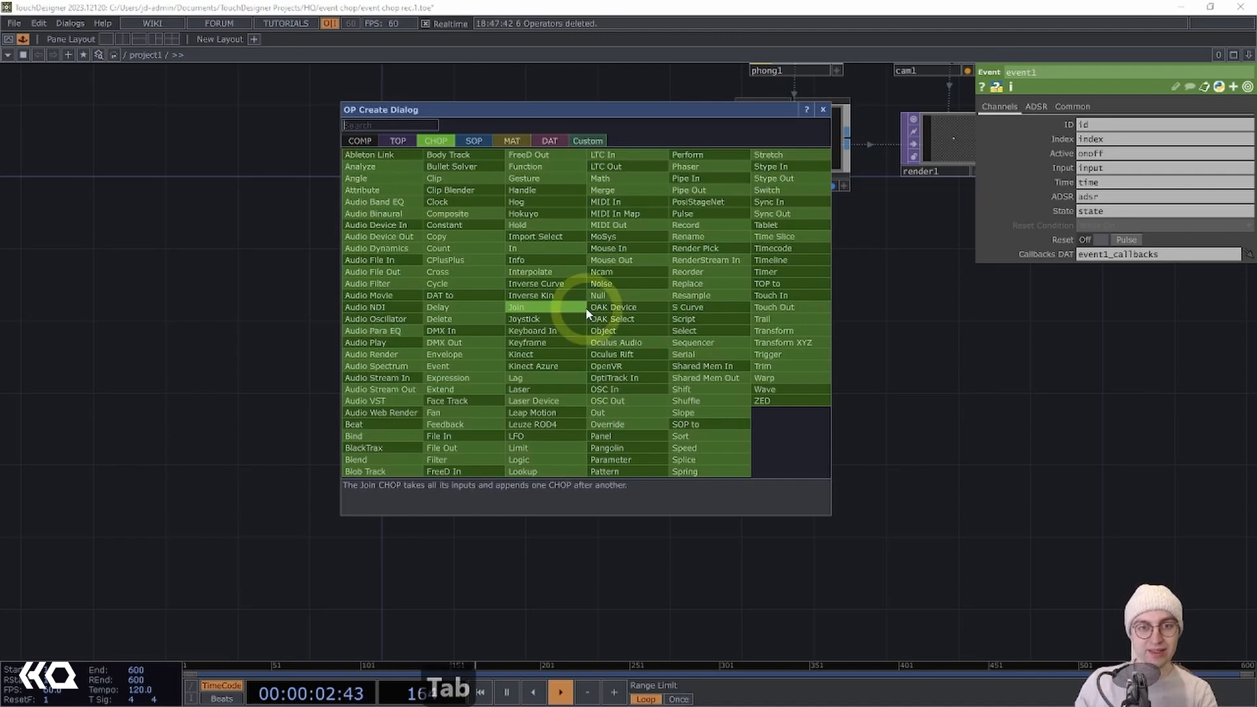
{"action": "left_click", "coordinate": [485, 141]}
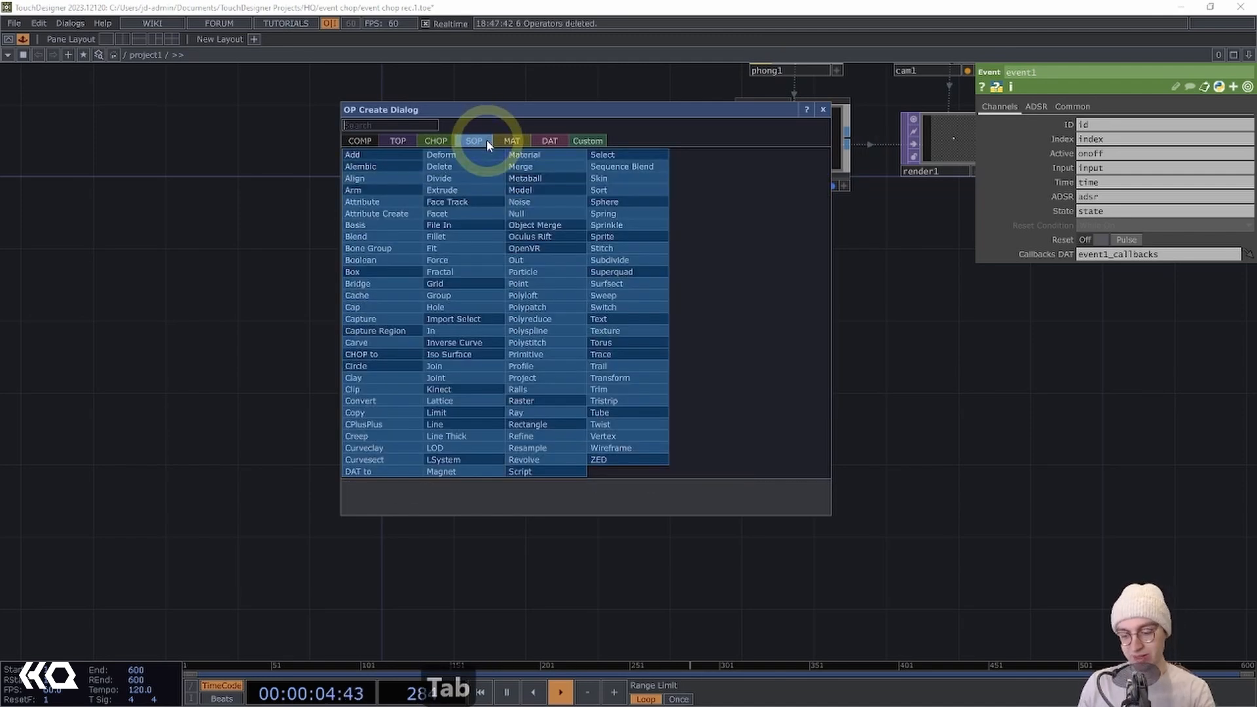
{"action": "type", "text": "grid"}
{"action": "left_click", "coordinate": [460, 285]}
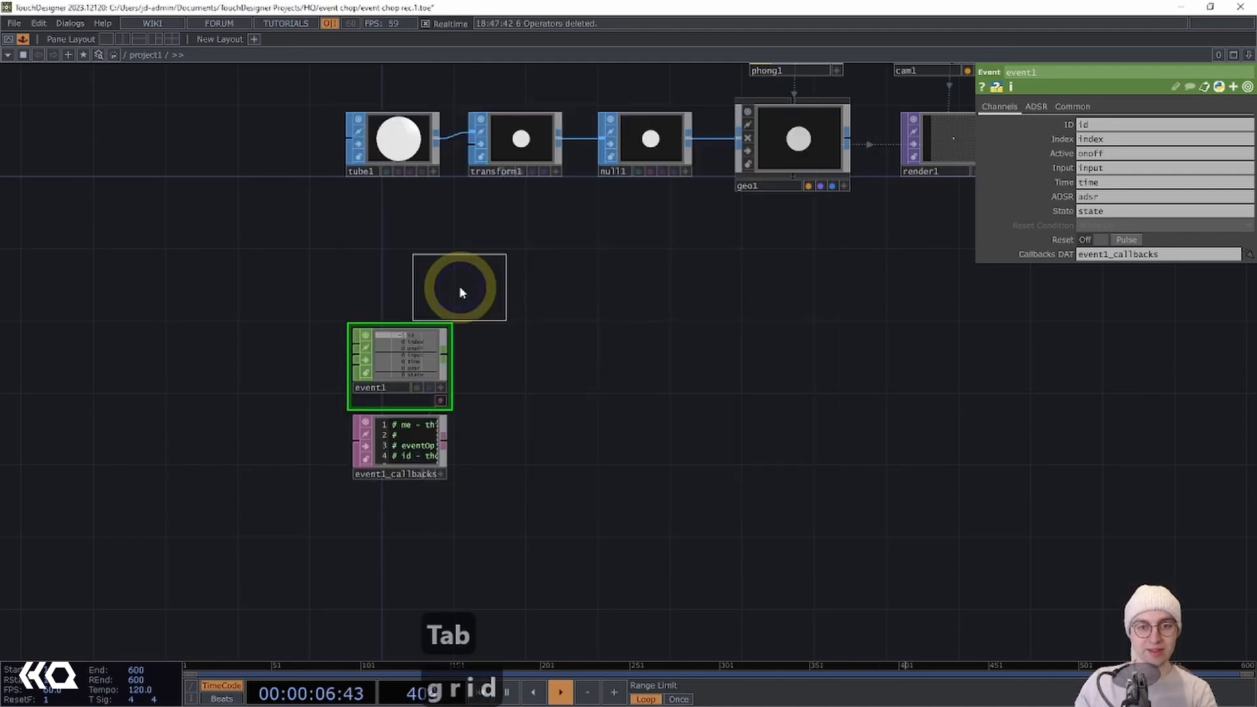
{"action": "left_click", "coordinate": [520, 239]}
{"action": "scroll", "coordinate": [638, 199], "scroll_direction": "up", "scroll_amount": 2}
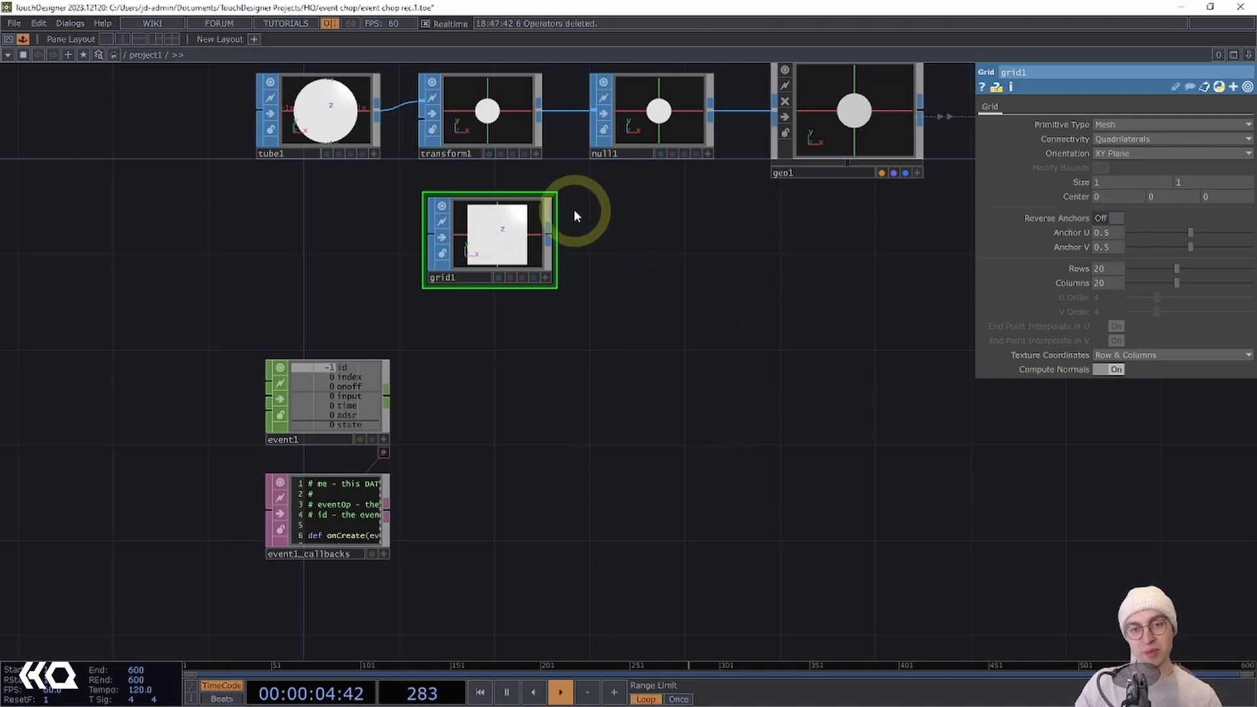
Add a SOP to DAT from the Grid SOP's output and place it beside the grid.
{"action": "right_click", "coordinate": [554, 241]}
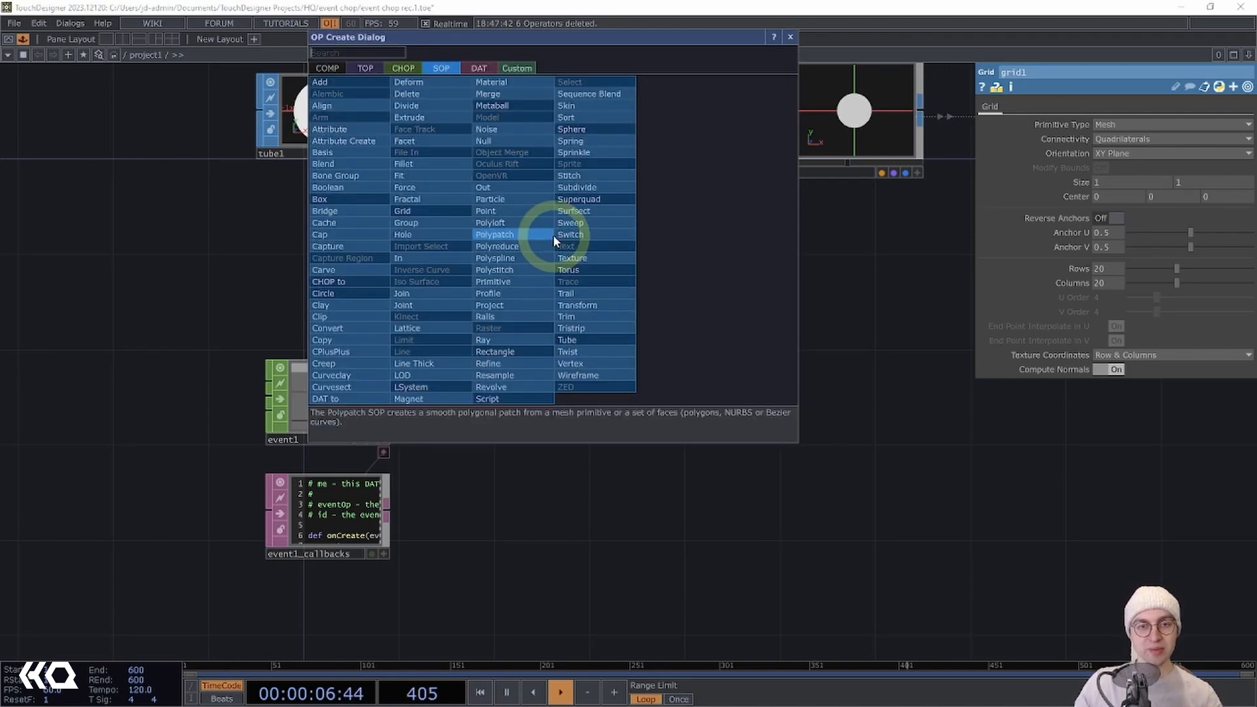
{"action": "left_click", "coordinate": [474, 69]}
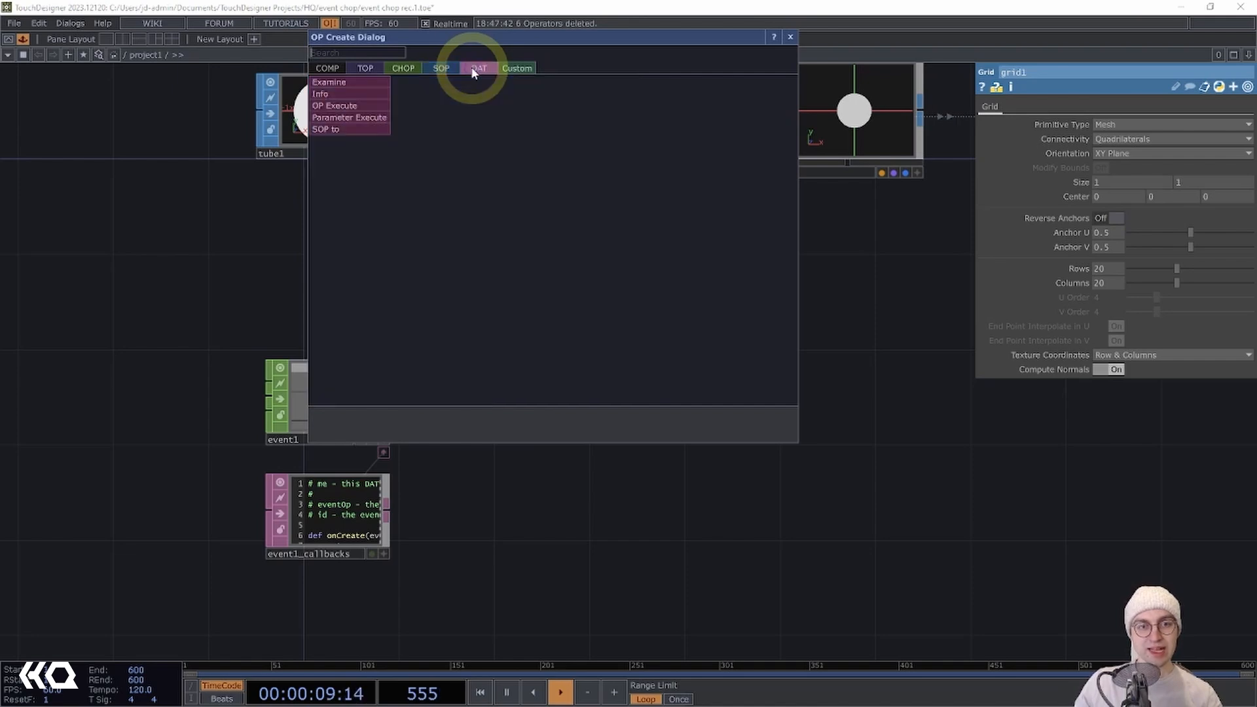
{"action": "left_click", "coordinate": [327, 131]}
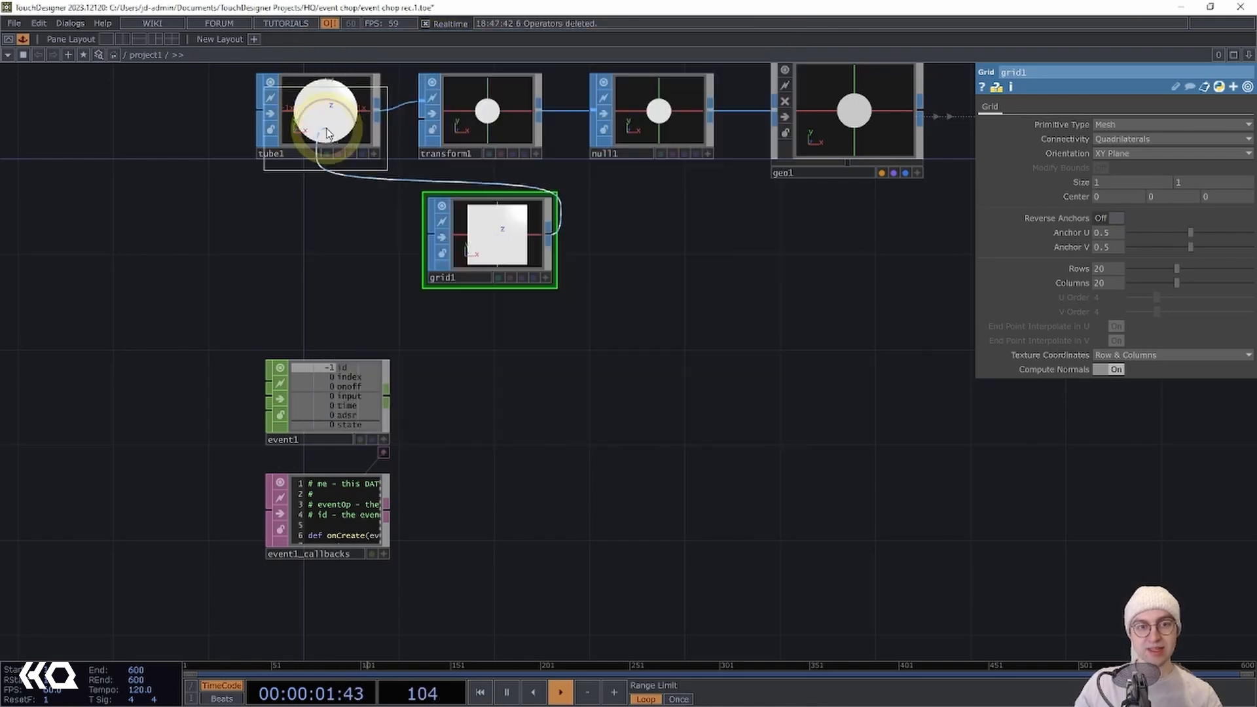
{"action": "left_click", "coordinate": [651, 233]}
{"action": "scroll", "coordinate": [665, 305], "scroll_direction": "up", "scroll_amount": 6}
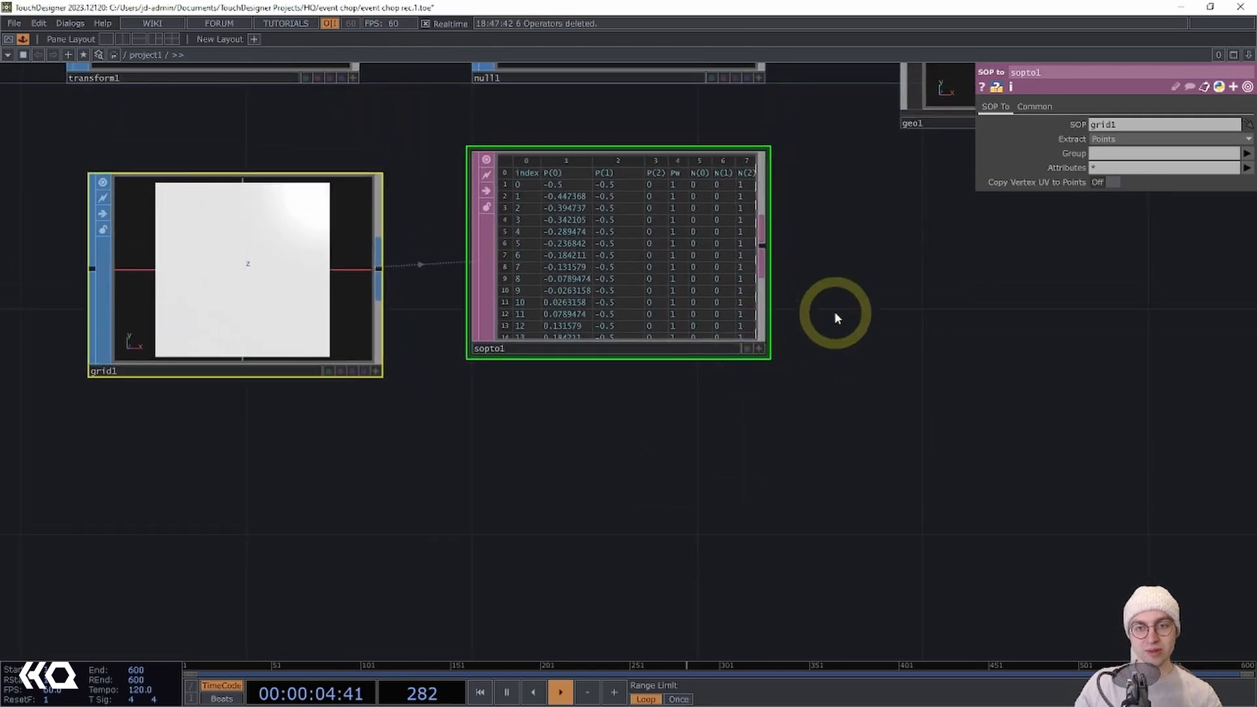
Examine the grid's point indices and positions listed in the SOP to DAT table.
{"action": "scroll", "coordinate": [855, 268], "scroll_direction": "up", "scroll_amount": 1}
{"action": "left_click_drag", "start_coordinate": [852, 312], "coordinate": [914, 354]}
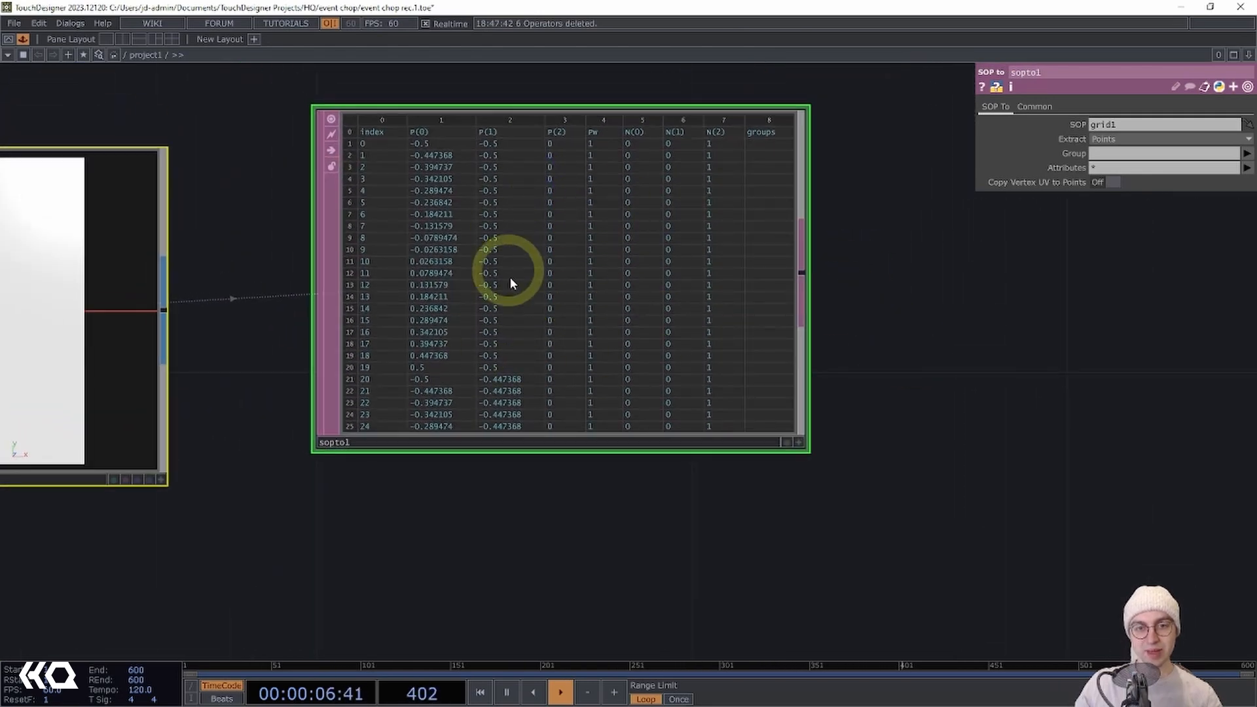
{"action": "scroll", "coordinate": [462, 544], "scroll_direction": "down", "scroll_amount": 2}
{"action": "left_click_drag", "start_coordinate": [439, 548], "coordinate": [666, 494]}
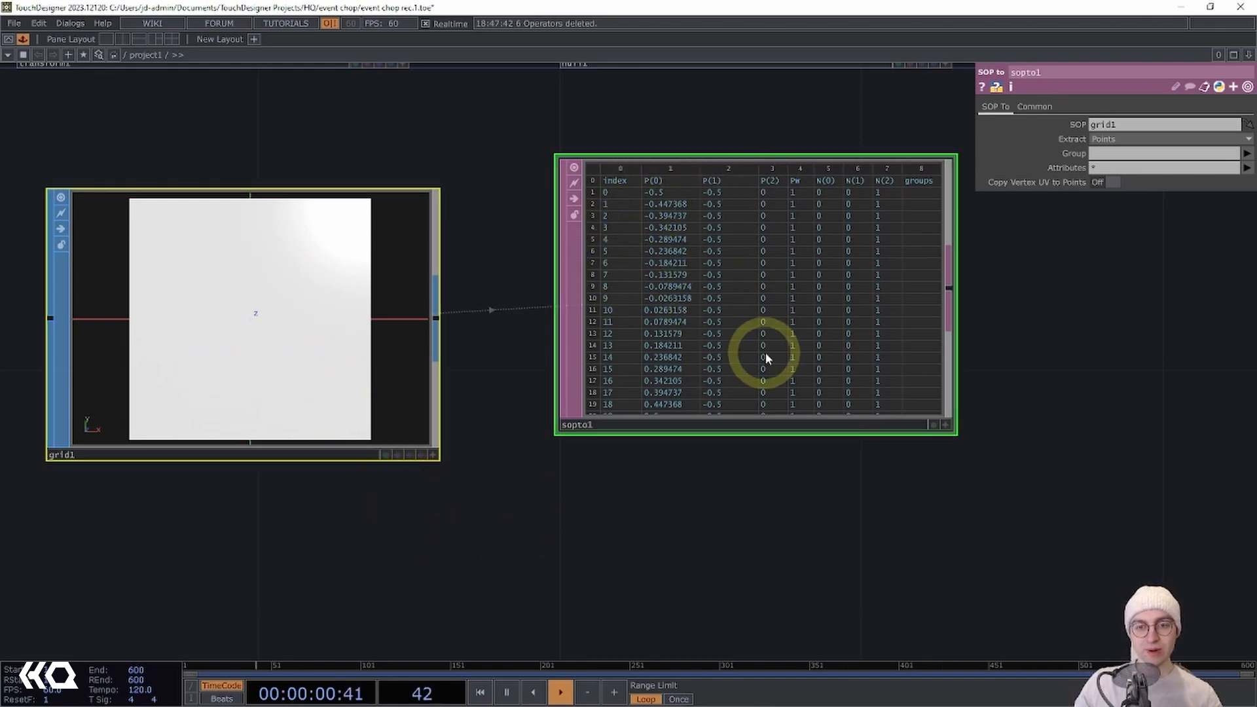
{"action": "scroll", "coordinate": [540, 465], "scroll_direction": "up", "scroll_amount": 5}
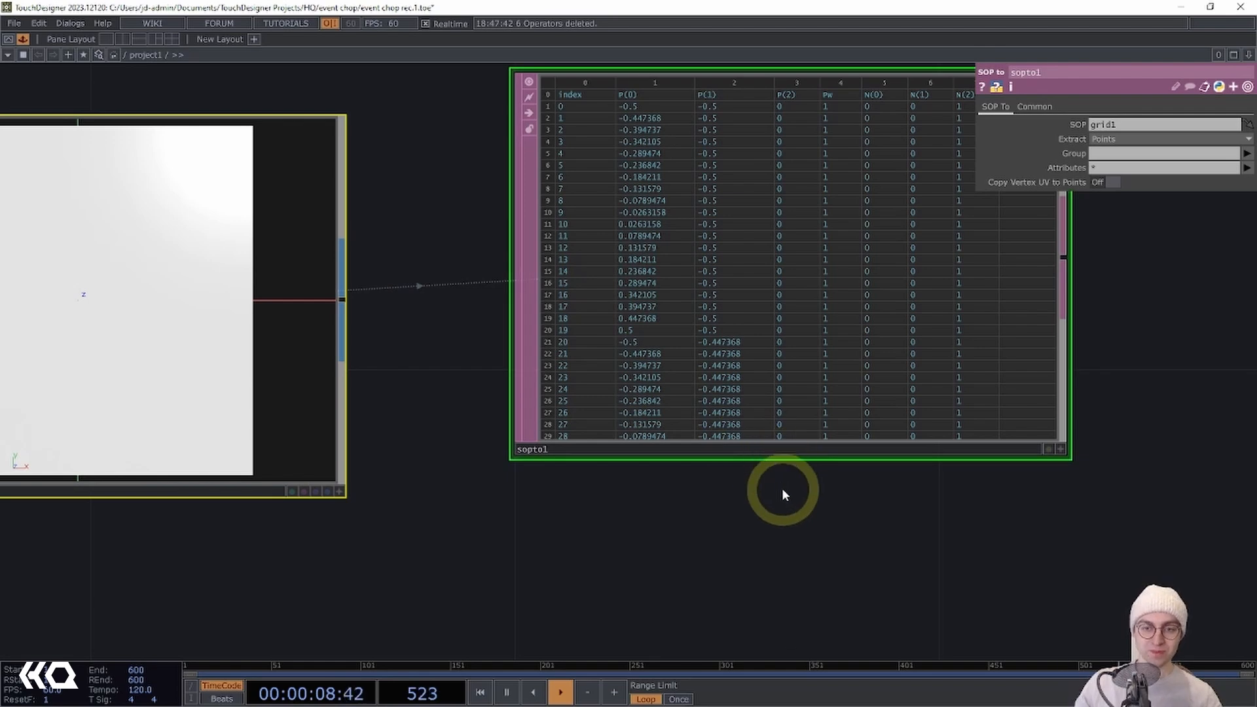
{"action": "scroll", "coordinate": [780, 494], "scroll_direction": "down", "scroll_amount": 5}
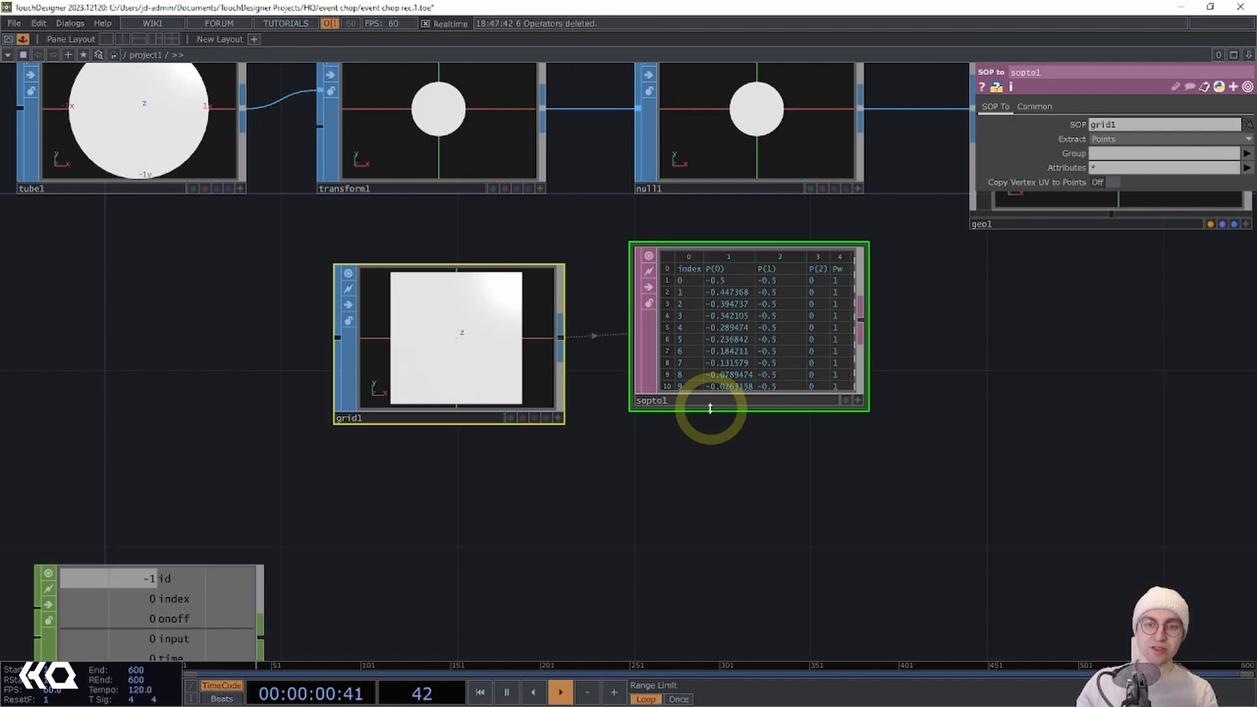
{"action": "left_click_drag", "start_coordinate": [721, 473], "coordinate": [711, 469]}
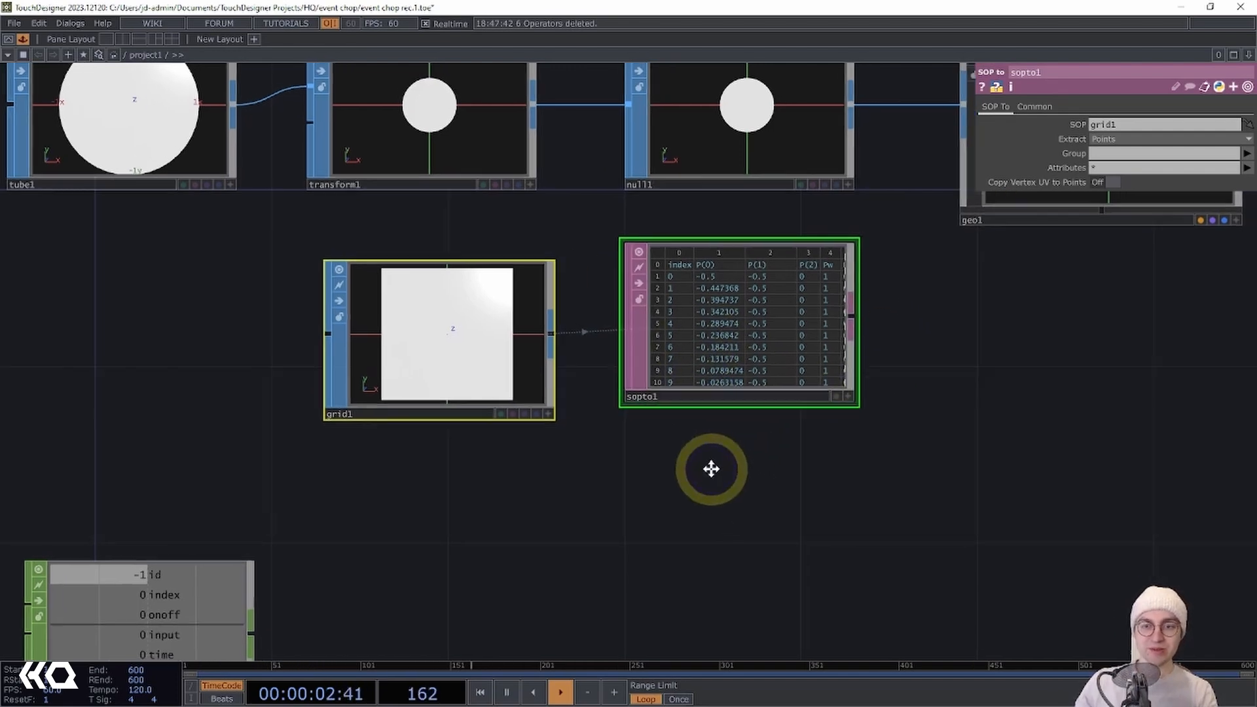
{"action": "scroll", "coordinate": [673, 473], "scroll_direction": "down", "scroll_amount": 3}
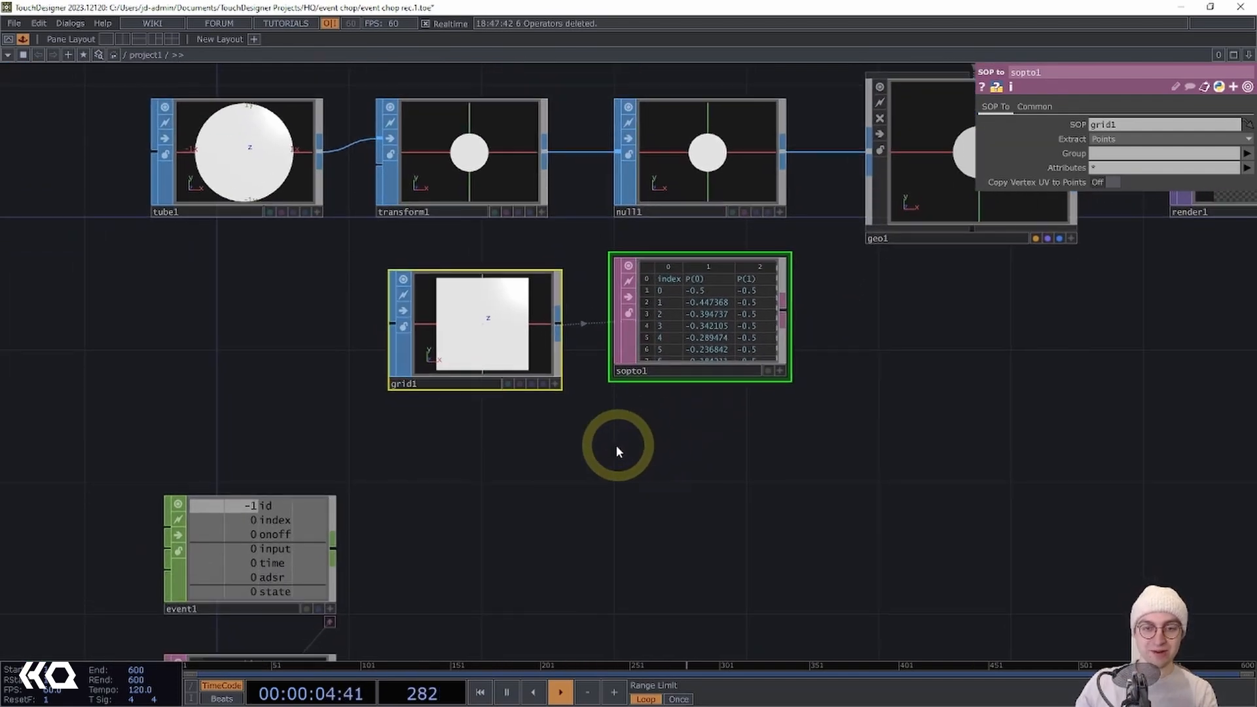
{"action": "left_click_drag", "start_coordinate": [609, 455], "coordinate": [622, 442]}
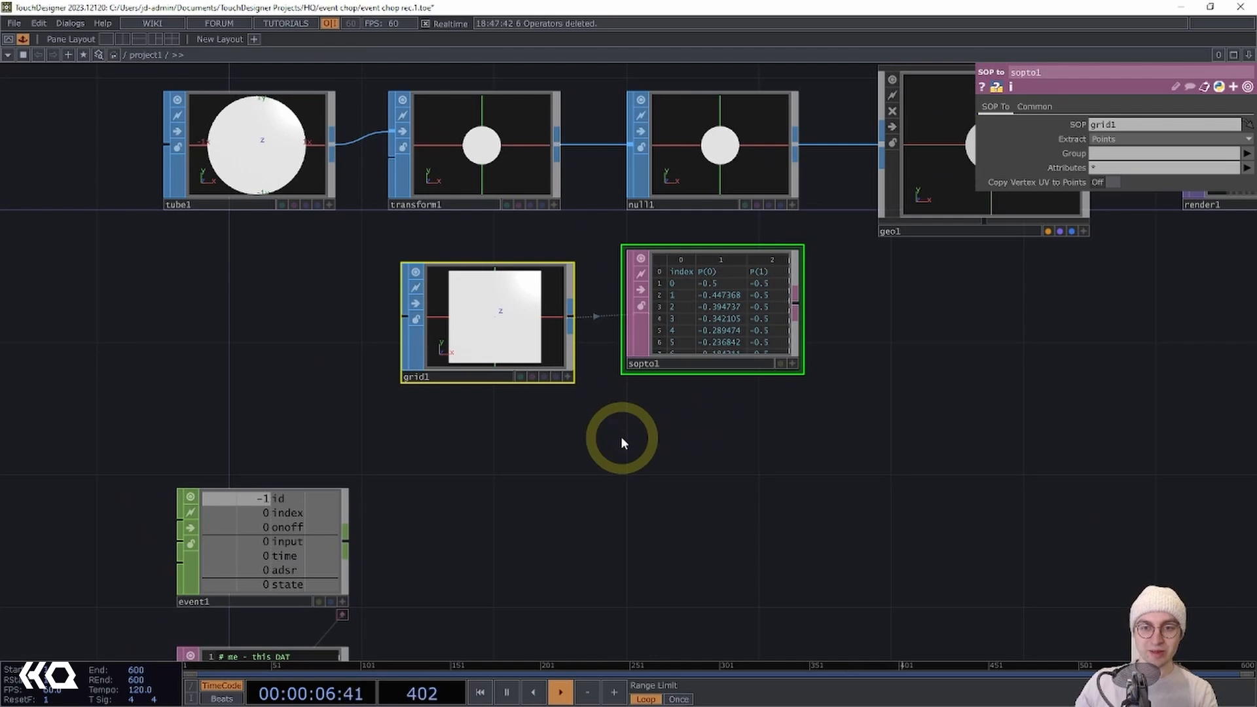
Move the Grid SOP and SOP to DAT closer to the tube chain and line them up in one row.
{"action": "scroll", "coordinate": [632, 434], "scroll_direction": "up", "scroll_amount": 2}
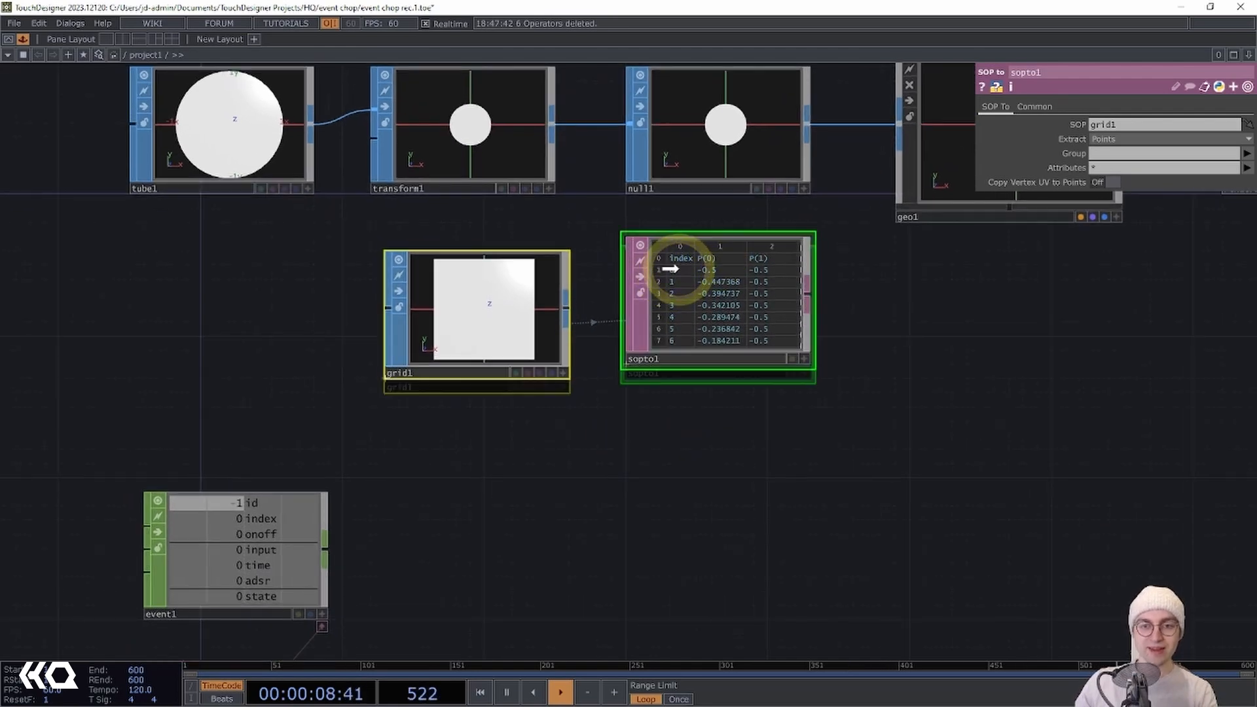
{"action": "left_click_drag", "start_coordinate": [679, 269], "coordinate": [678, 268]}
{"action": "left_click", "coordinate": [558, 474]}
{"action": "left_click_drag", "start_coordinate": [479, 328], "coordinate": [478, 314]}
{"action": "left_click", "coordinate": [574, 413]}
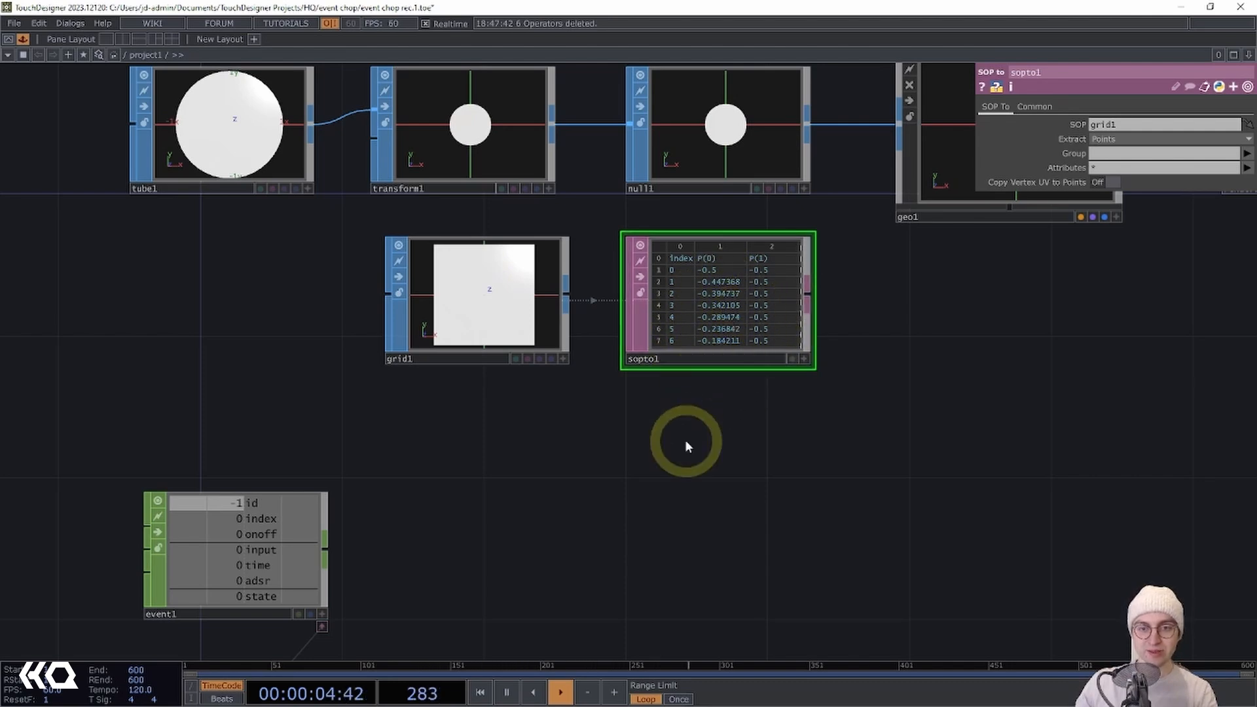
{"action": "scroll", "coordinate": [643, 449], "scroll_direction": "down", "scroll_amount": 4}
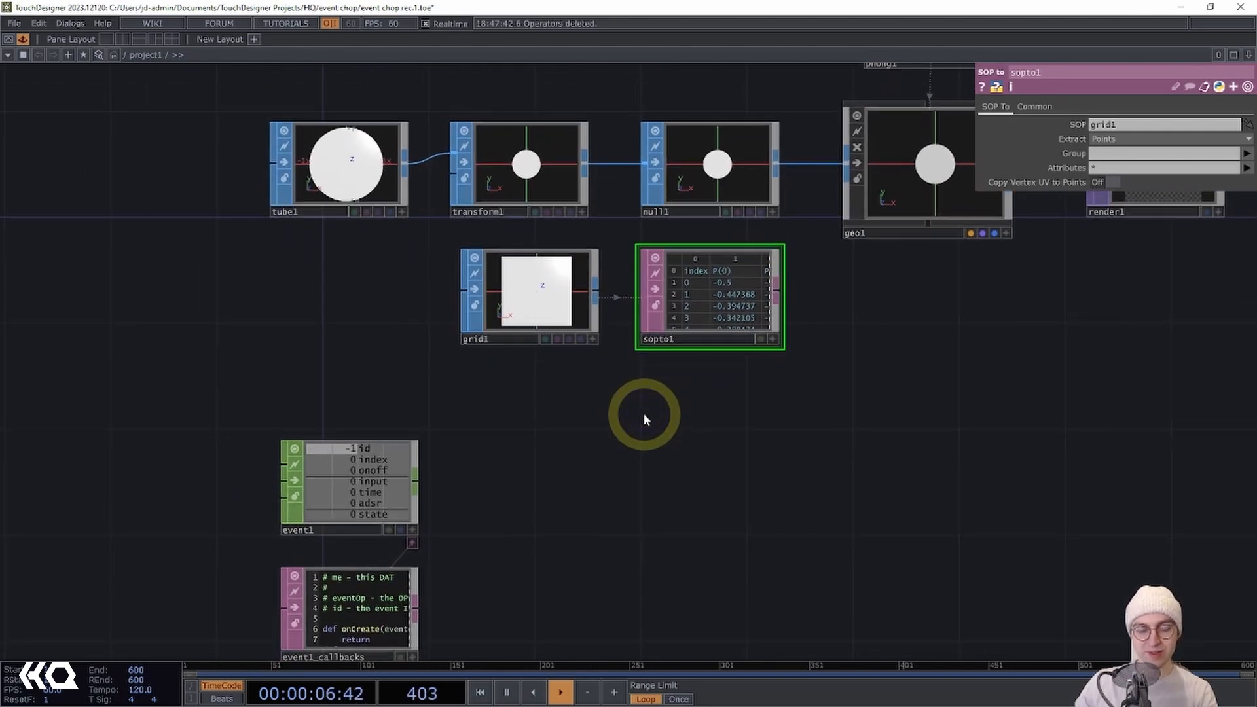
Add an LFO CHOP in the empty area above and left of the Event CHOP, and set its type to Pulse.
{"action": "left_click_drag", "start_coordinate": [570, 418], "coordinate": [716, 317]}
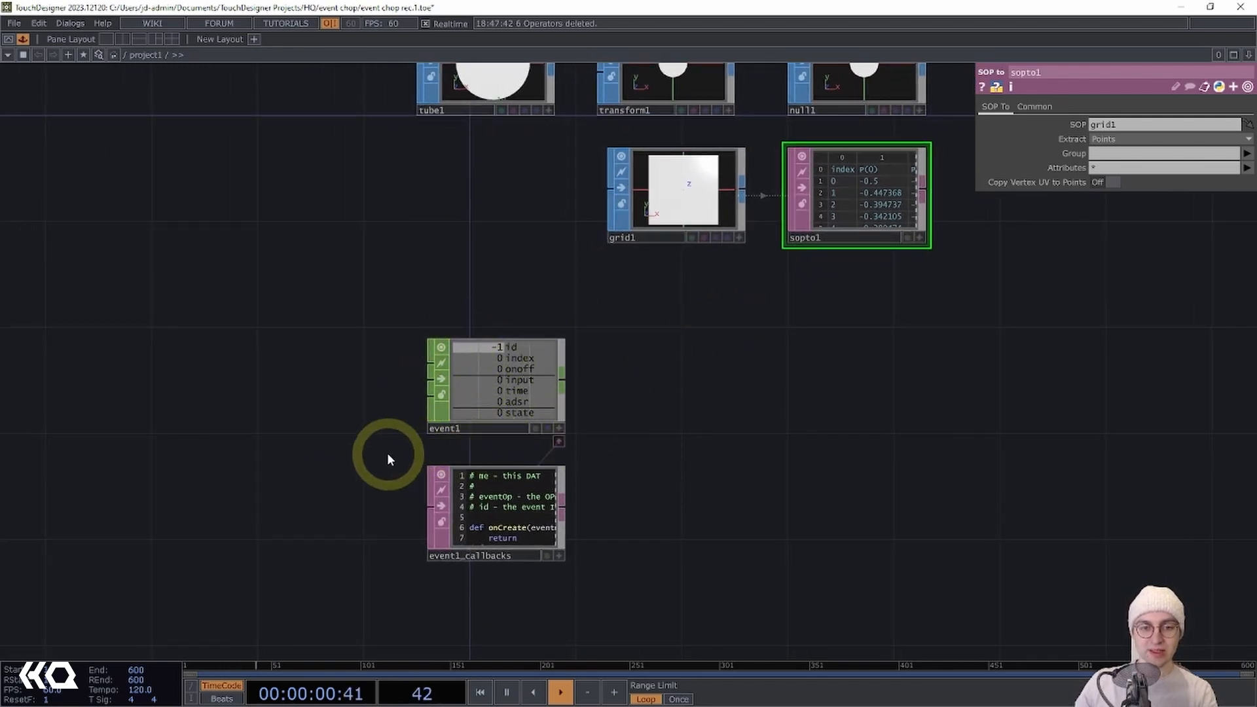
{"action": "scroll", "coordinate": [377, 419], "scroll_direction": "up", "scroll_amount": 3}
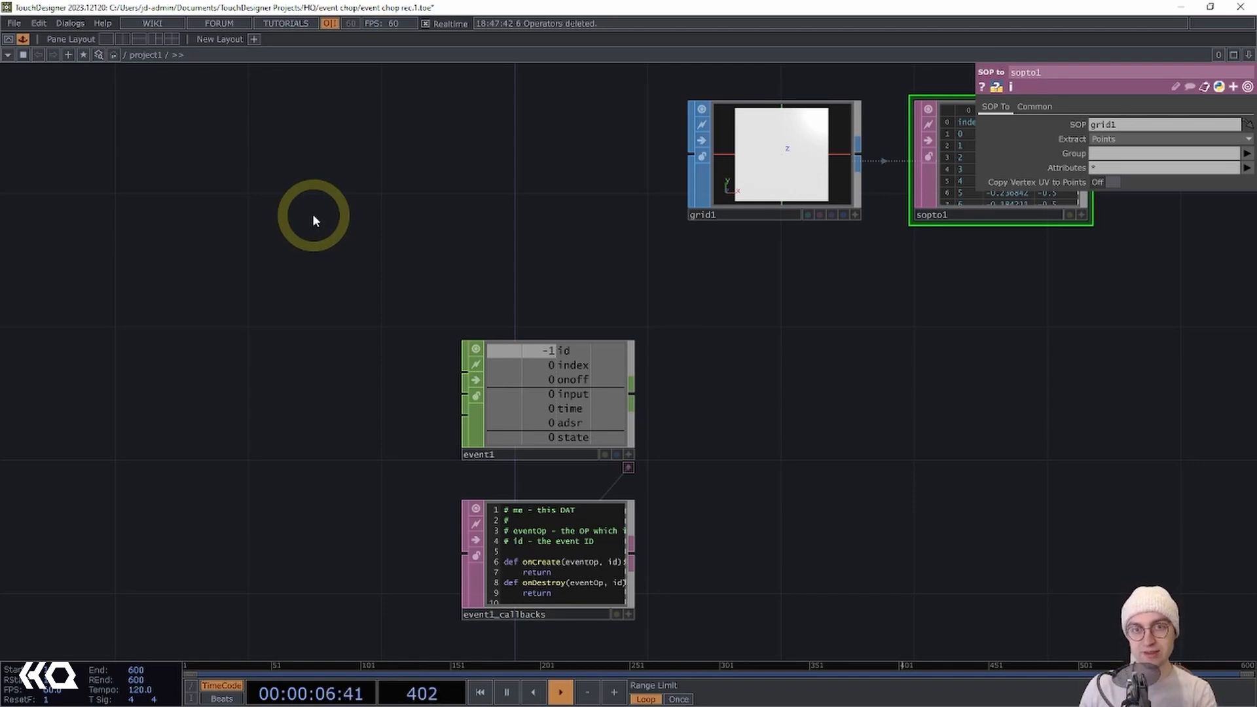
{"action": "scroll", "coordinate": [312, 213], "scroll_direction": "up", "scroll_amount": 3}
{"action": "scroll", "coordinate": [270, 216], "scroll_direction": "down", "scroll_amount": 3}
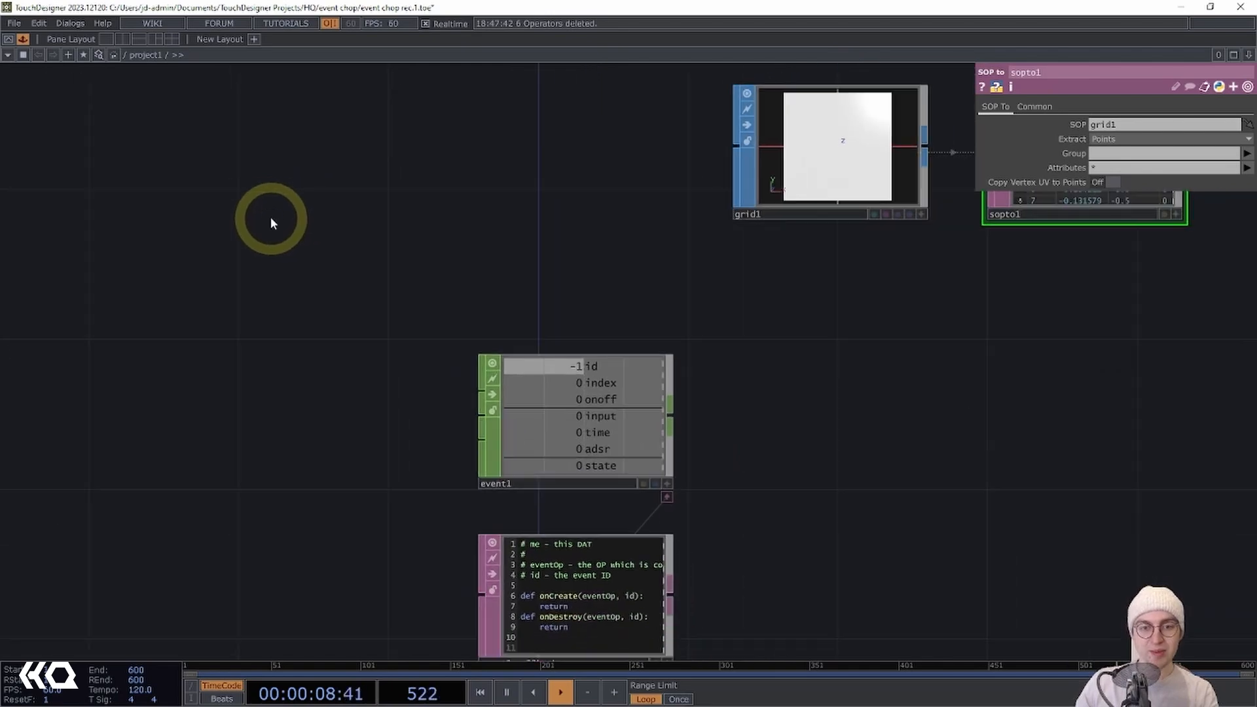
{"action": "left_click_drag", "start_coordinate": [273, 208], "coordinate": [336, 213]}
{"action": "scroll", "coordinate": [331, 215], "scroll_direction": "down", "scroll_amount": 1}
{"action": "key", "text": "Tab"}
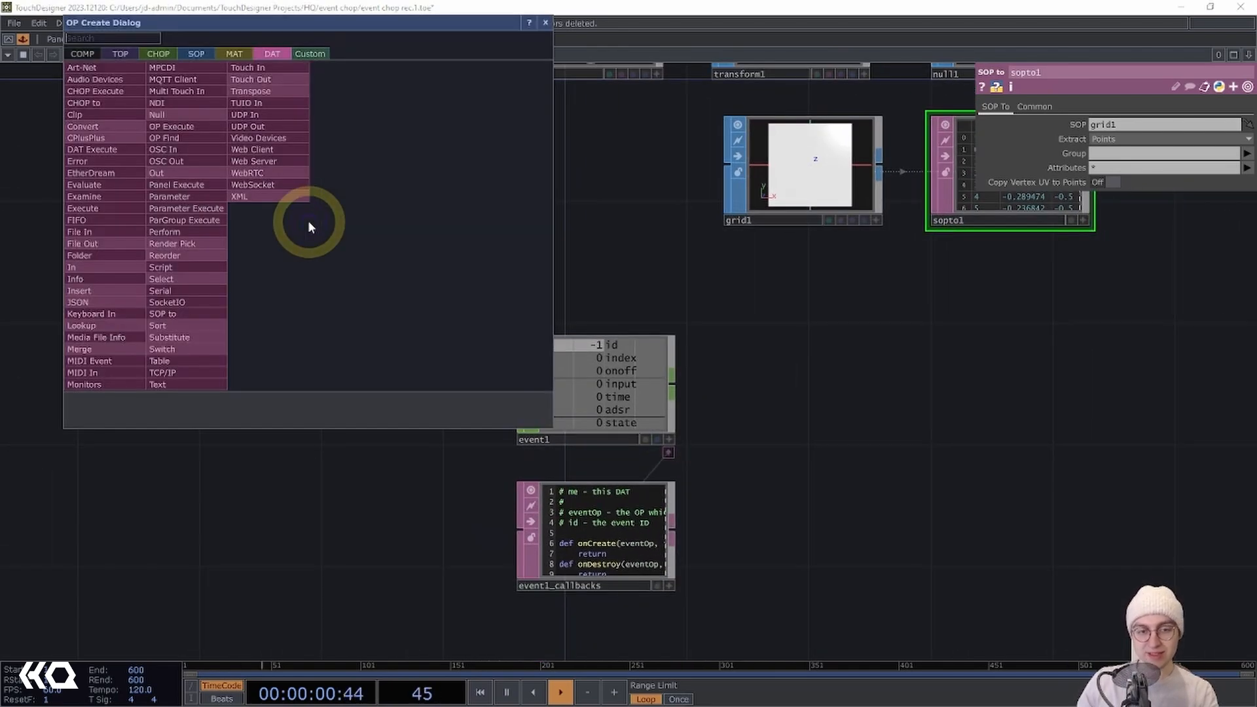
{"action": "key", "text": "Tab"}
{"action": "key", "text": "Tab"}
{"action": "key", "text": "Tab"}
{"action": "key", "text": "Tab"}
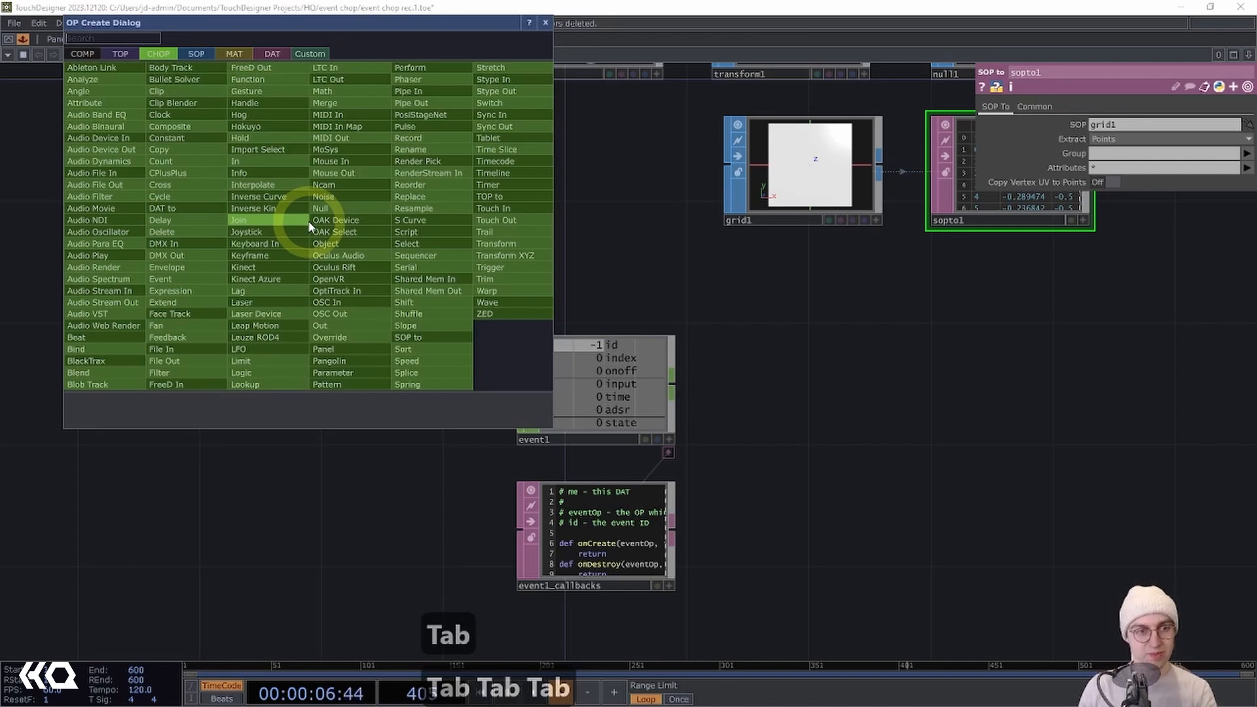
{"action": "type", "text": "lfo"}
{"action": "key", "text": "Return"}
{"action": "left_click", "coordinate": [303, 221]}
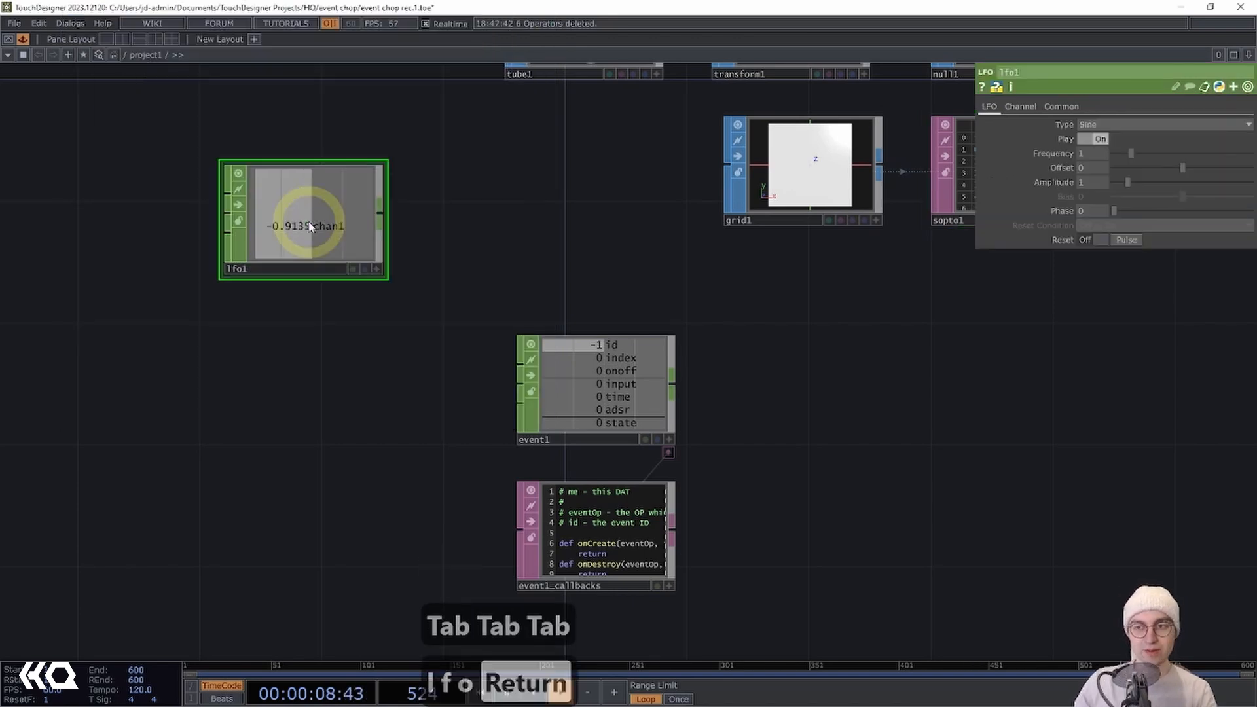
{"action": "left_click", "coordinate": [1121, 124]}
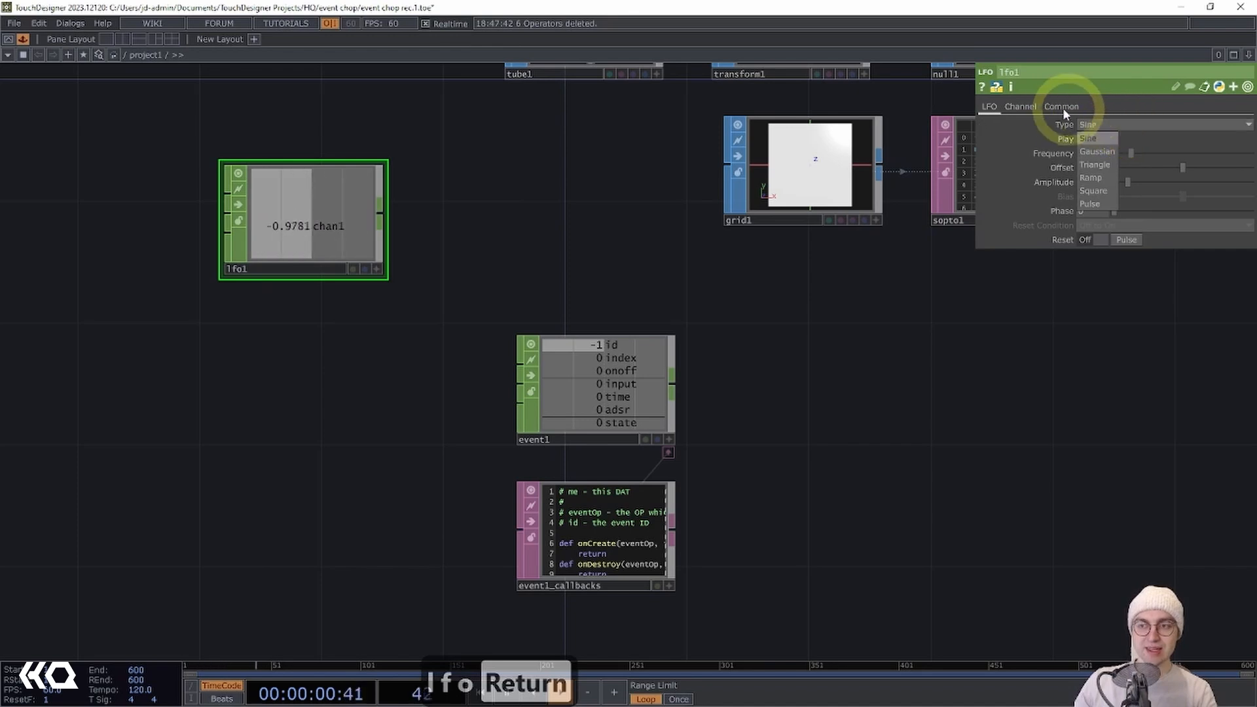
{"action": "left_click", "coordinate": [1092, 204]}
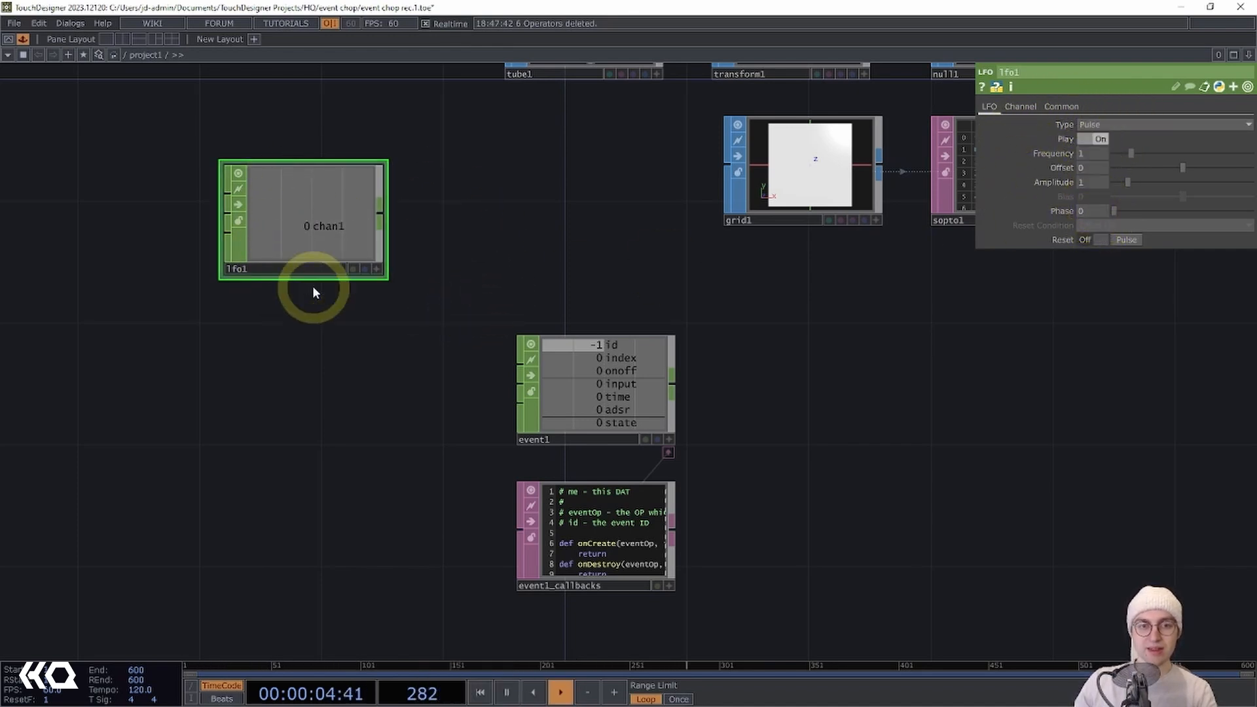
Add a CHOP Execute DAT from the LFO CHOP's output and place it beside the LFO.
{"action": "left_click_drag", "start_coordinate": [331, 336], "coordinate": [504, 325]}
{"action": "left_click_drag", "start_coordinate": [629, 292], "coordinate": [610, 297]}
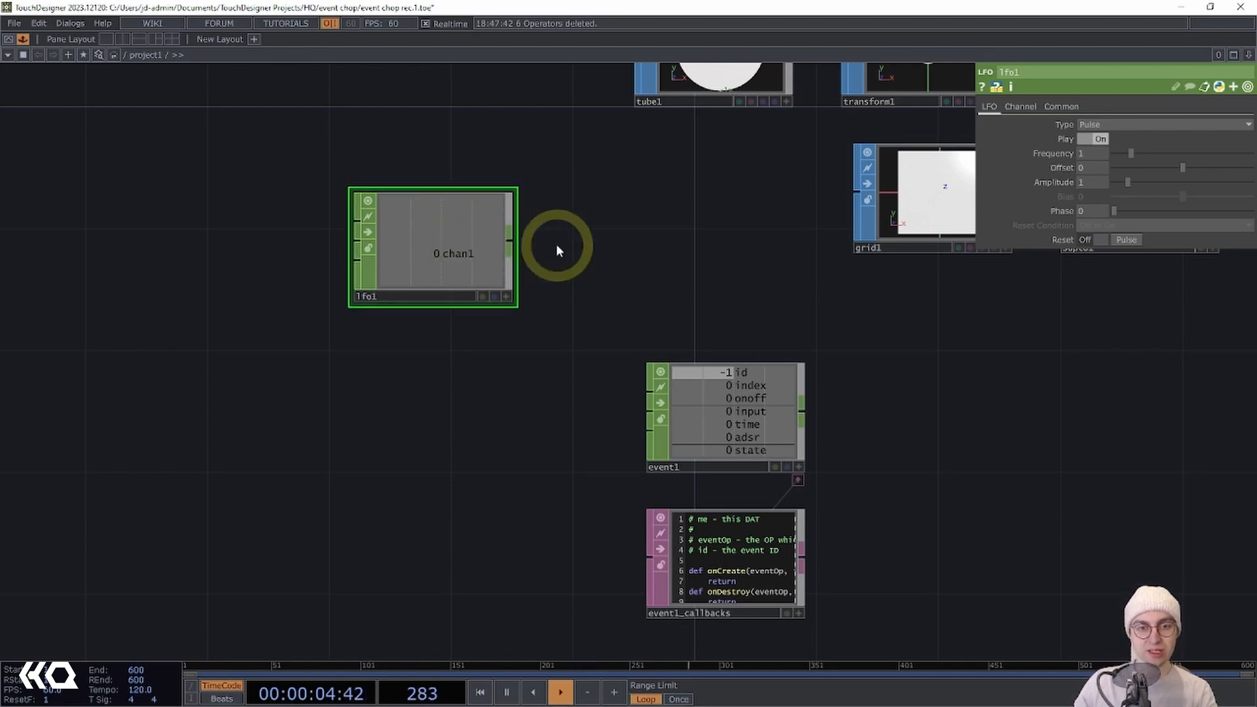
{"action": "left_click_drag", "start_coordinate": [556, 244], "coordinate": [527, 247]}
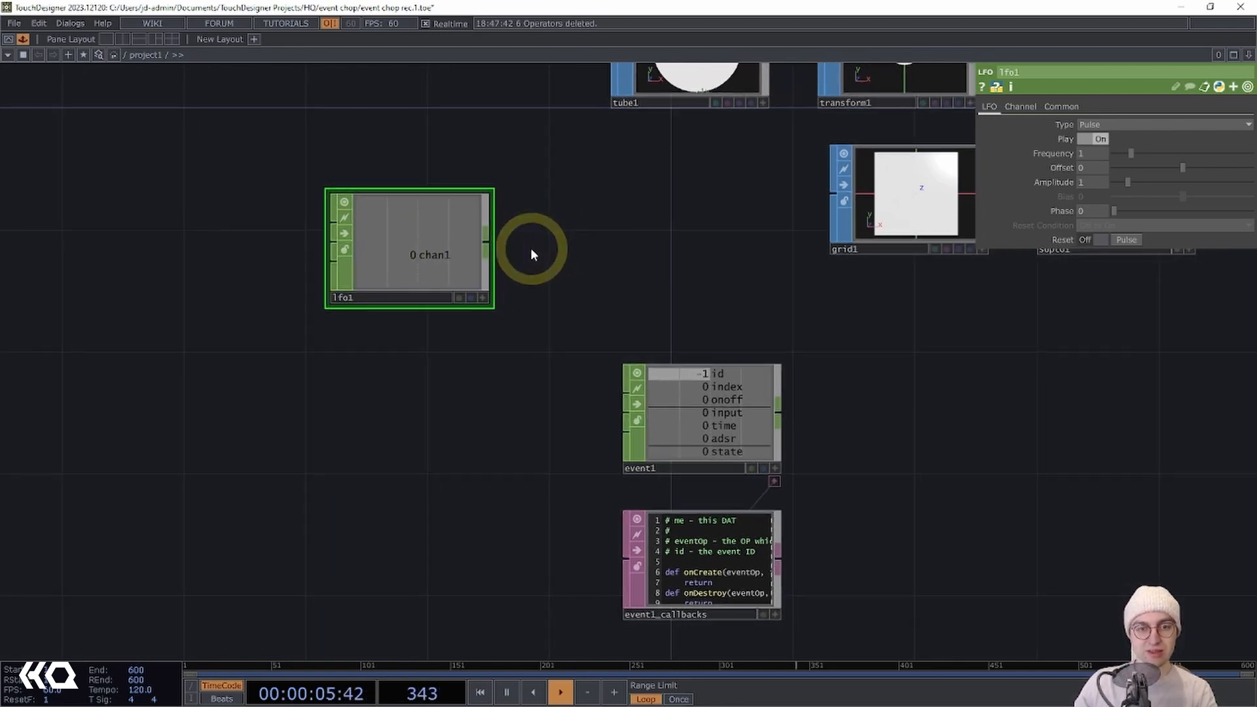
{"action": "right_click", "coordinate": [488, 246]}
{"action": "left_click", "coordinate": [487, 247]}
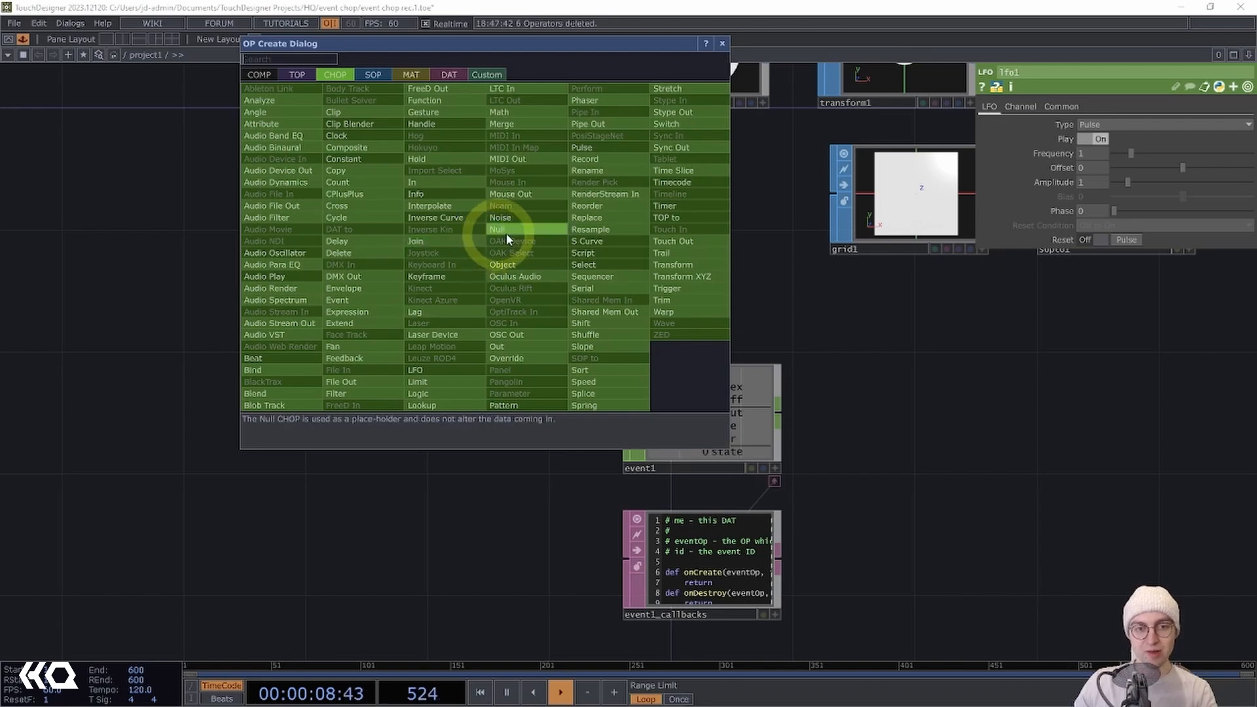
{"action": "left_click", "coordinate": [447, 75]}
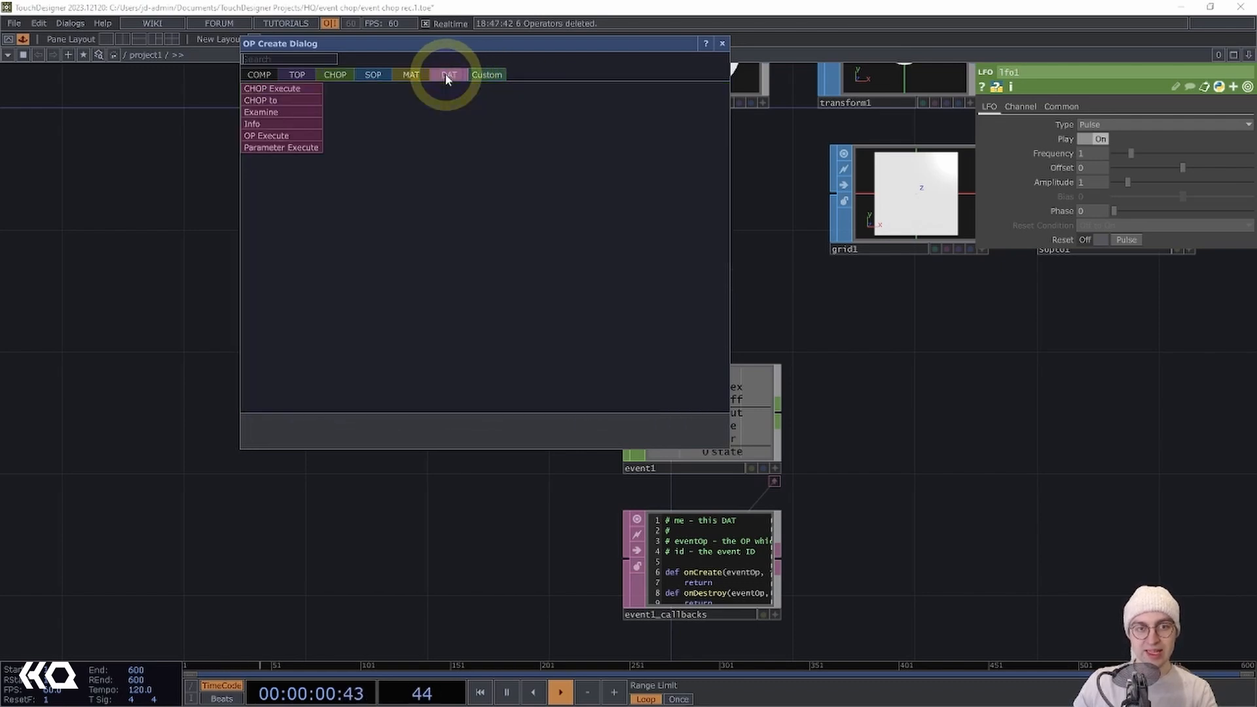
{"action": "left_click", "coordinate": [298, 89]}
{"action": "left_click", "coordinate": [632, 248]}
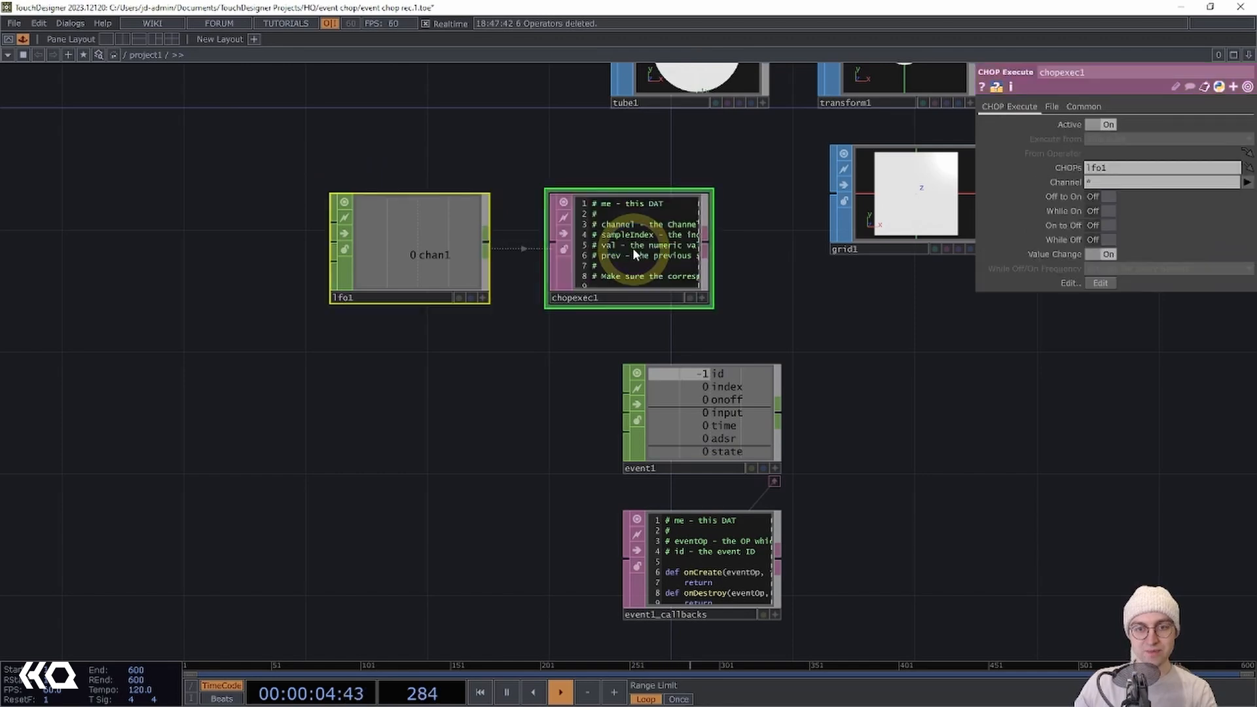
Move the LFO and CHOP Execute pair so the CHOP Execute DAT sits closely above the Event CHOP, aligned with it.
{"action": "scroll", "coordinate": [566, 347], "scroll_direction": "up", "scroll_amount": 1}
{"action": "scroll", "coordinate": [566, 348], "scroll_direction": "up", "scroll_amount": 4}
{"action": "left_click_drag", "start_coordinate": [569, 341], "coordinate": [566, 488]}
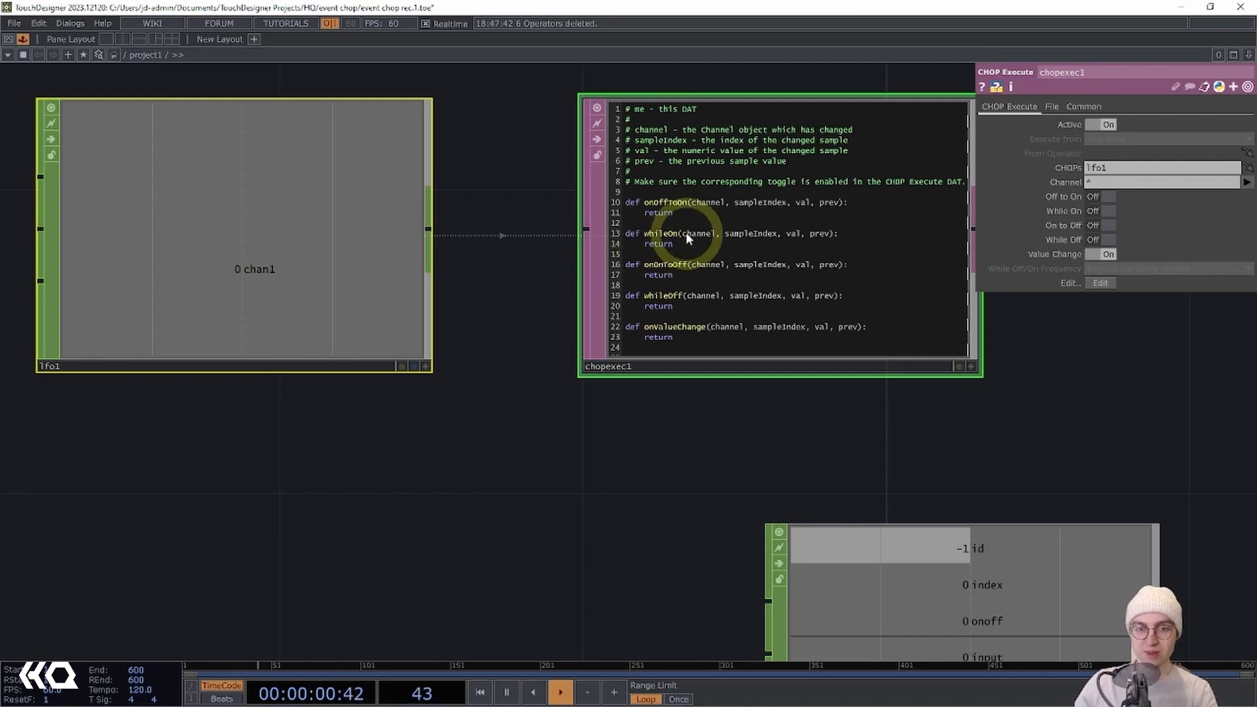
{"action": "scroll", "coordinate": [598, 450], "scroll_direction": "down", "scroll_amount": 2}
{"action": "scroll", "coordinate": [567, 460], "scroll_direction": "down", "scroll_amount": 2}
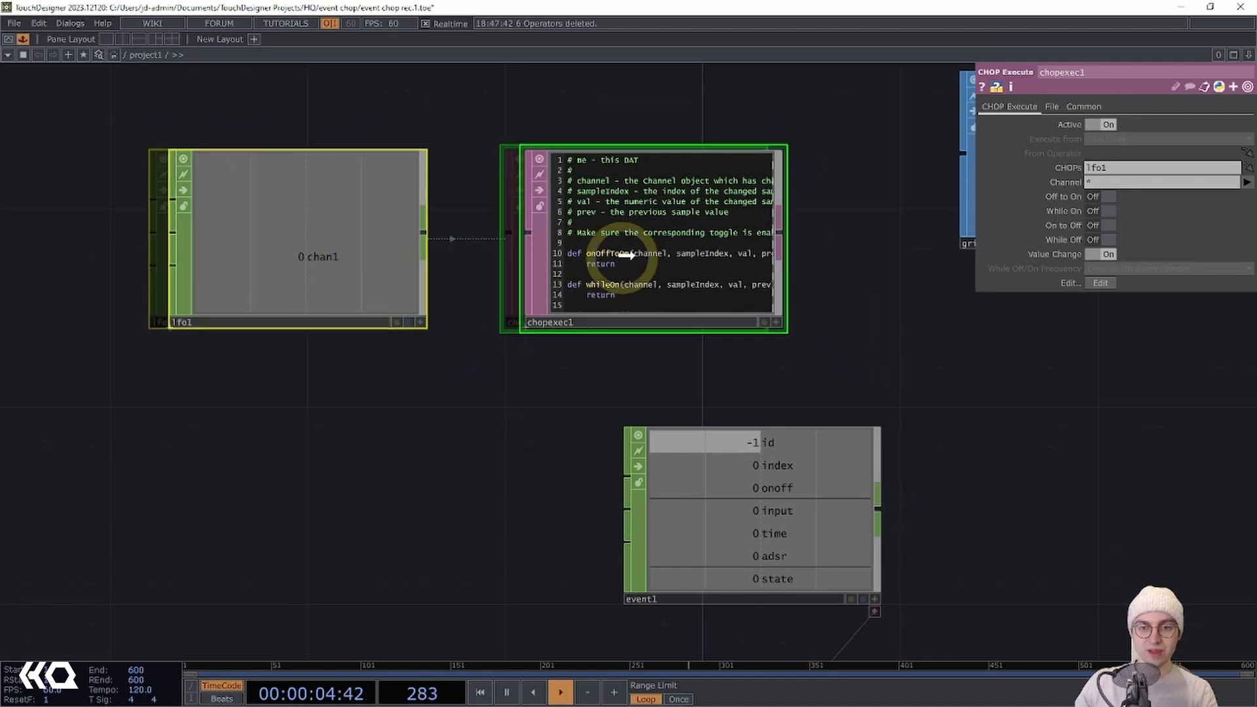
{"action": "left_click_drag", "start_coordinate": [573, 267], "coordinate": [684, 245]}
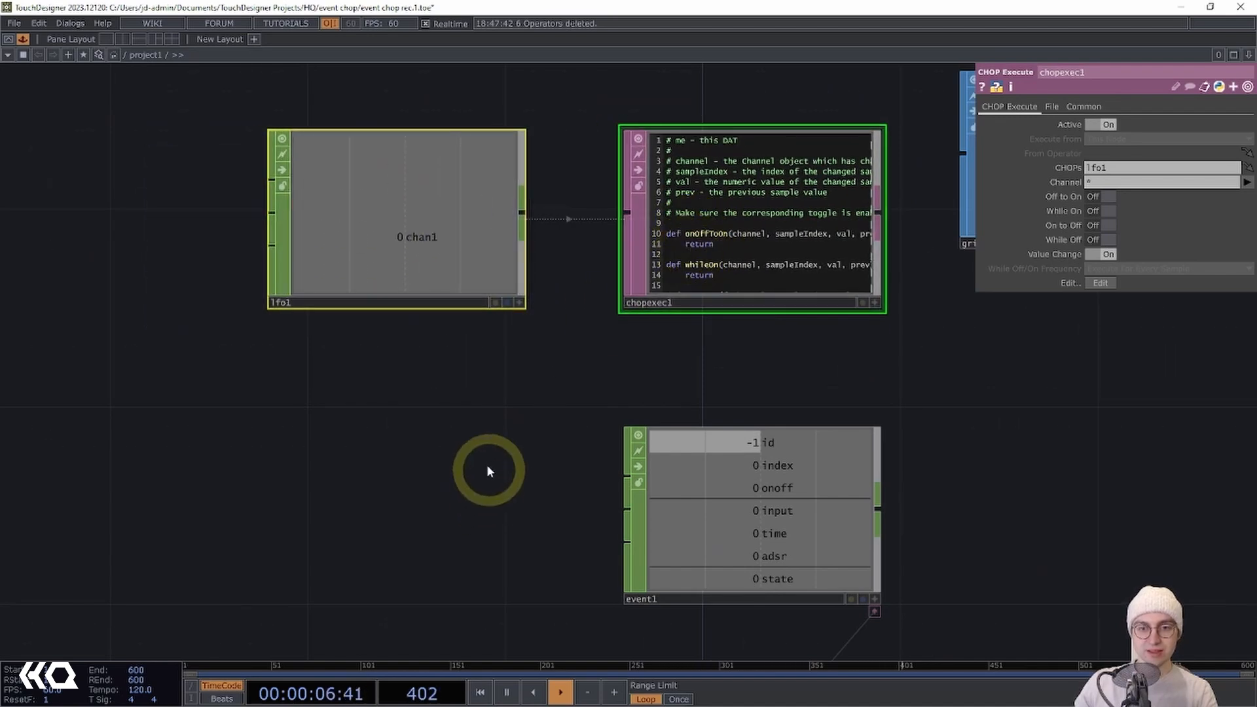
{"action": "scroll", "coordinate": [568, 394], "scroll_direction": "down", "scroll_amount": 2}
{"action": "left_click_drag", "start_coordinate": [550, 393], "coordinate": [476, 398]}
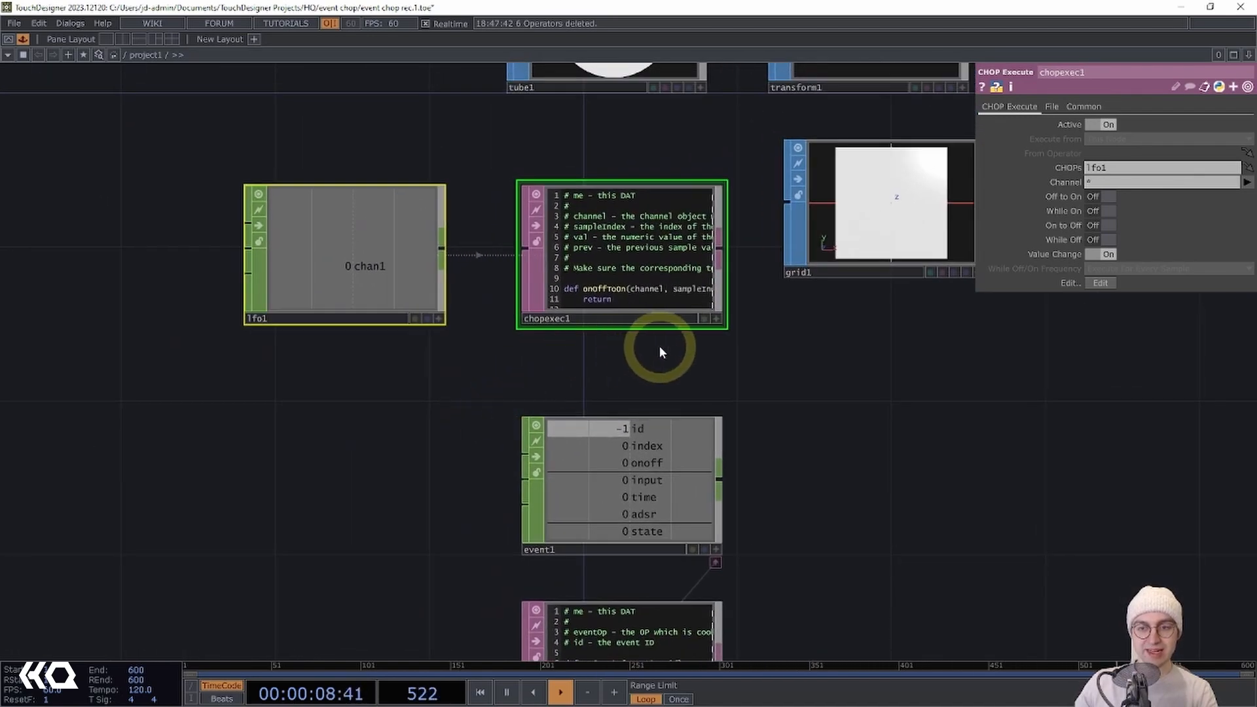
{"action": "scroll", "coordinate": [584, 360], "scroll_direction": "down", "scroll_amount": 2}
{"action": "left_click_drag", "start_coordinate": [722, 376], "coordinate": [675, 358]}
{"action": "left_click_drag", "start_coordinate": [532, 288], "coordinate": [533, 319]}
{"action": "scroll", "coordinate": [762, 355], "scroll_direction": "up", "scroll_amount": 1}
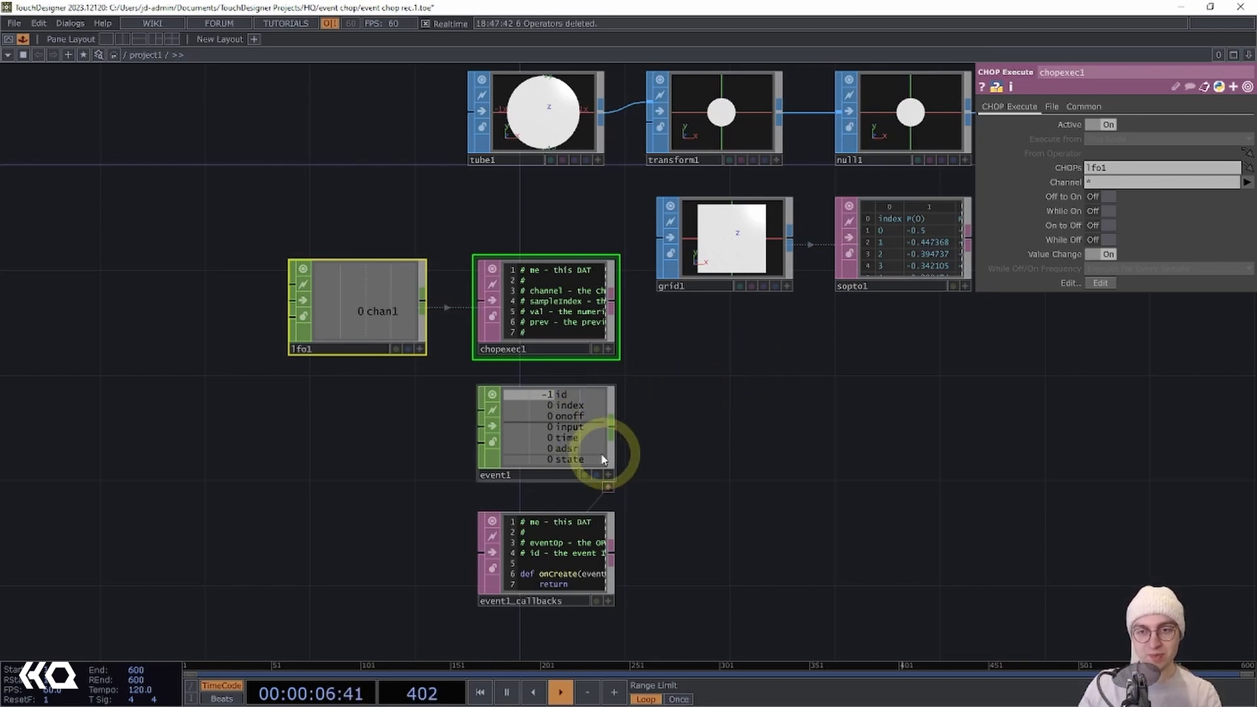
Add a Constant CHOP beneath the LFO and align it with the LFO and the Event CHOP.
{"action": "left_click_drag", "start_coordinate": [865, 426], "coordinate": [786, 434]}
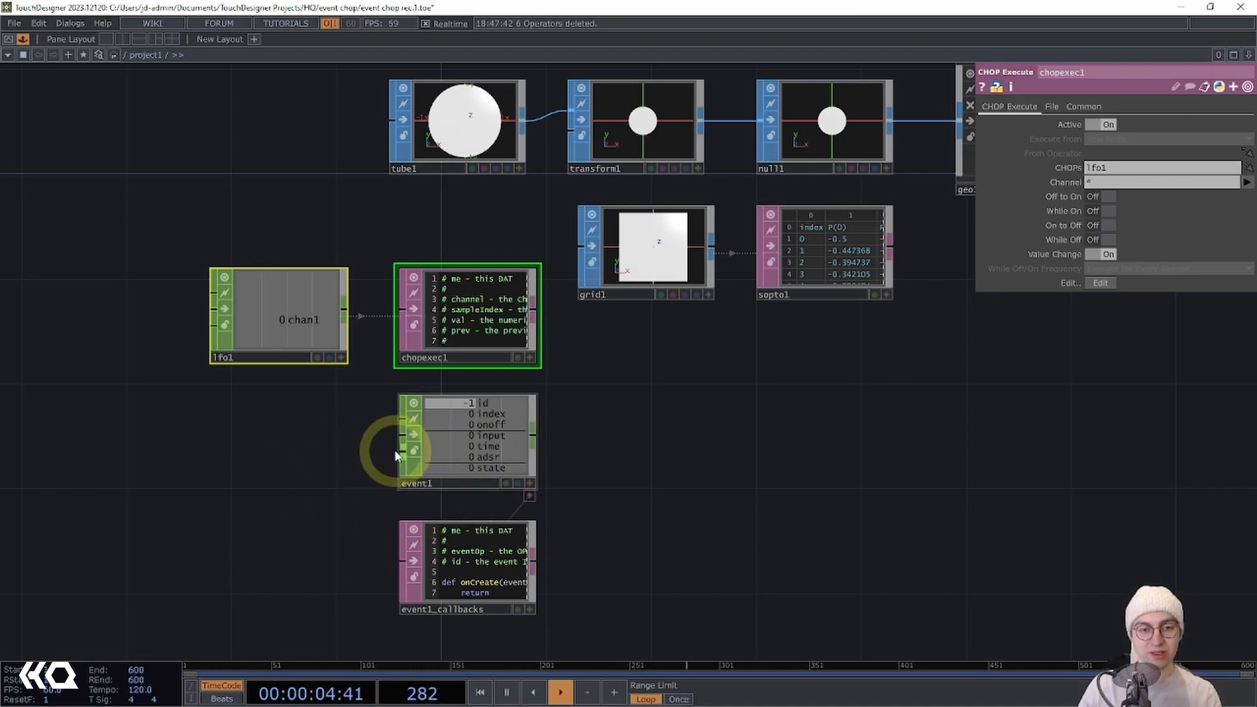
{"action": "double_click", "coordinate": [270, 461]}
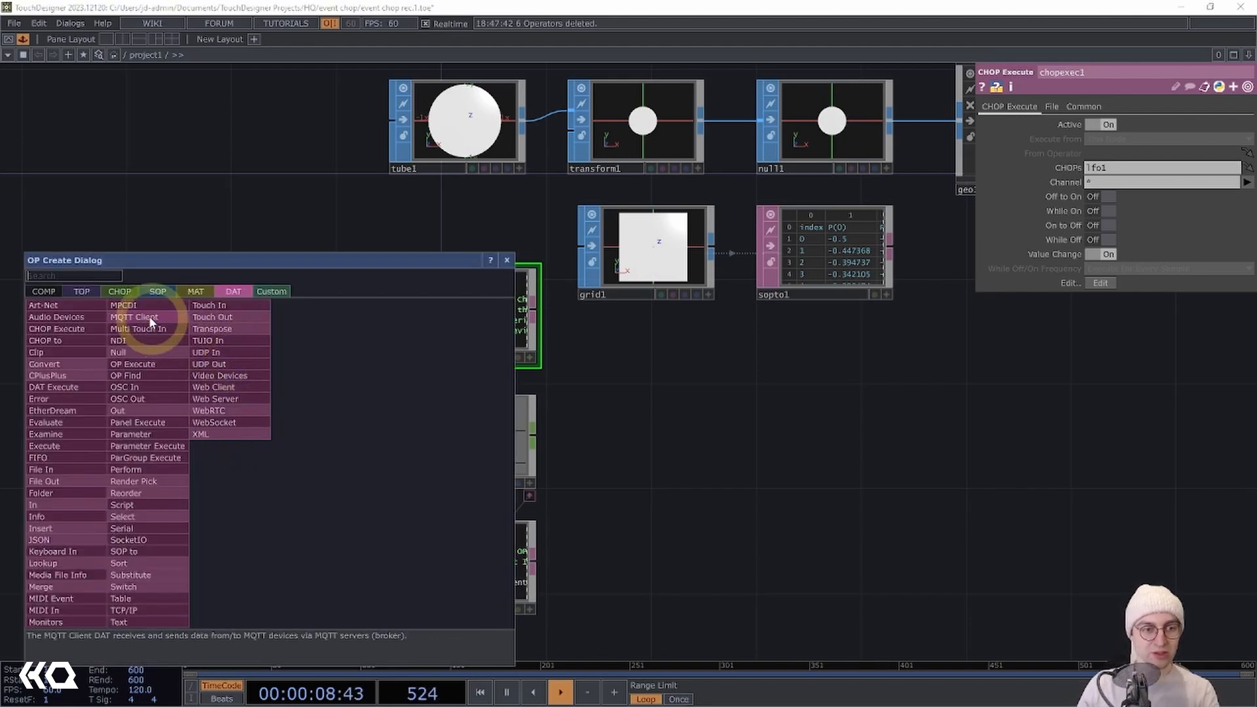
{"action": "left_click", "coordinate": [130, 293]}
{"action": "type", "text": "consta"}
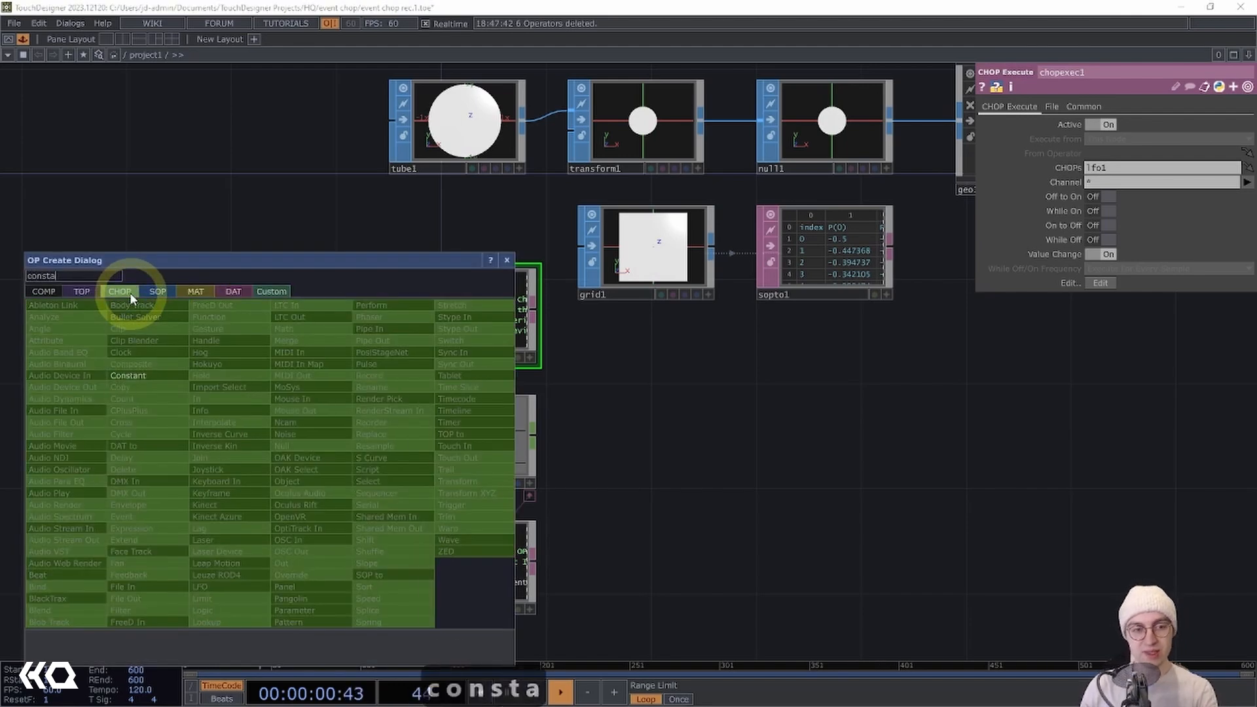
{"action": "type", "text": "nt"}
{"action": "left_click", "coordinate": [128, 373]}
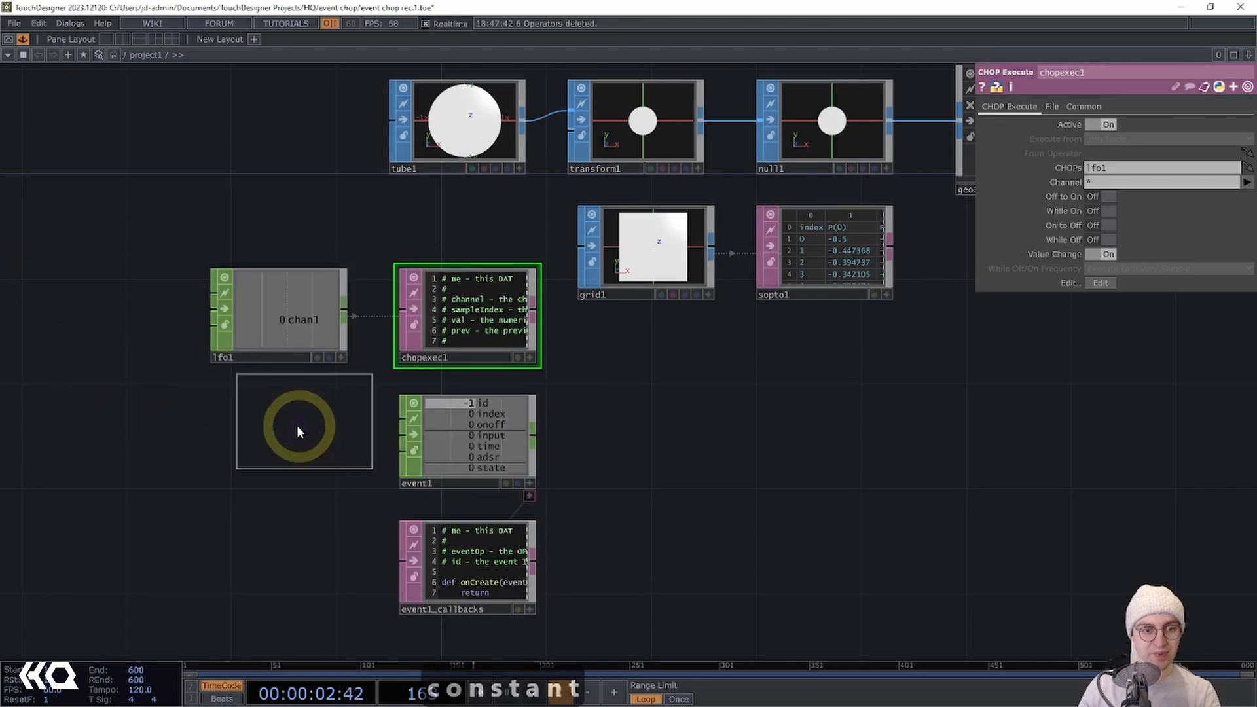
{"action": "left_click", "coordinate": [288, 435]}
{"action": "scroll", "coordinate": [332, 537], "scroll_direction": "up", "scroll_amount": 3}
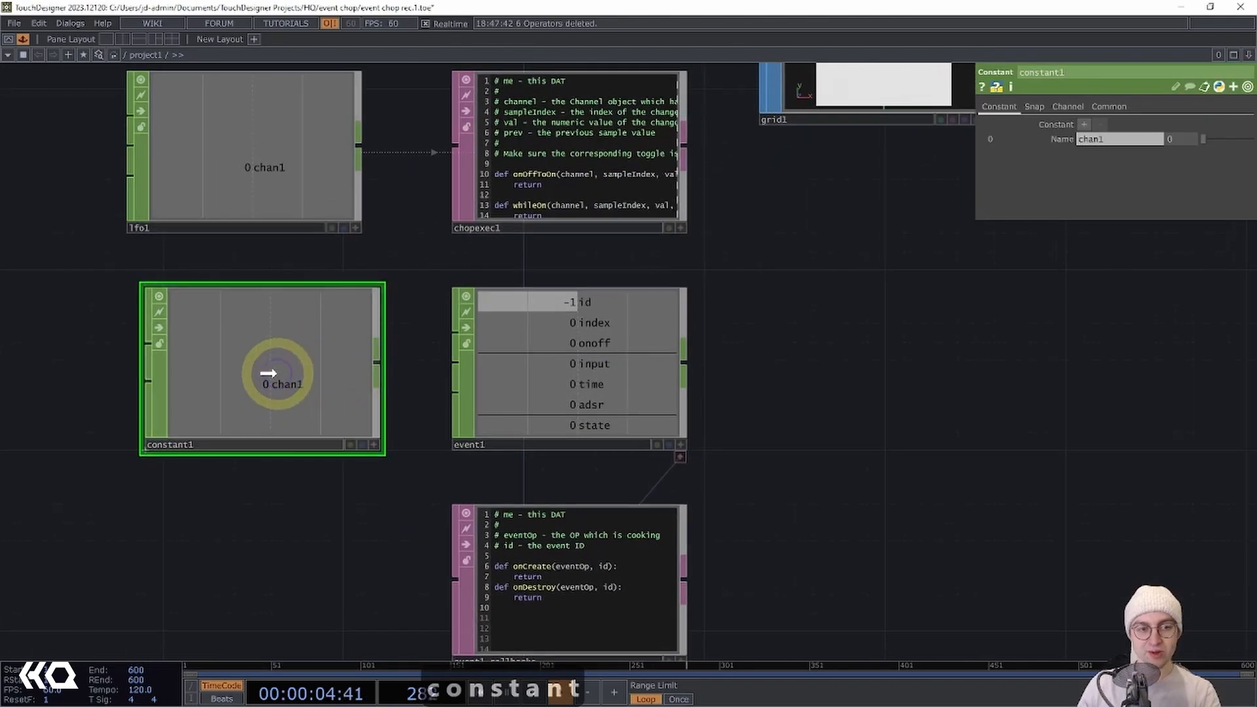
{"action": "left_click_drag", "start_coordinate": [277, 373], "coordinate": [289, 338]}
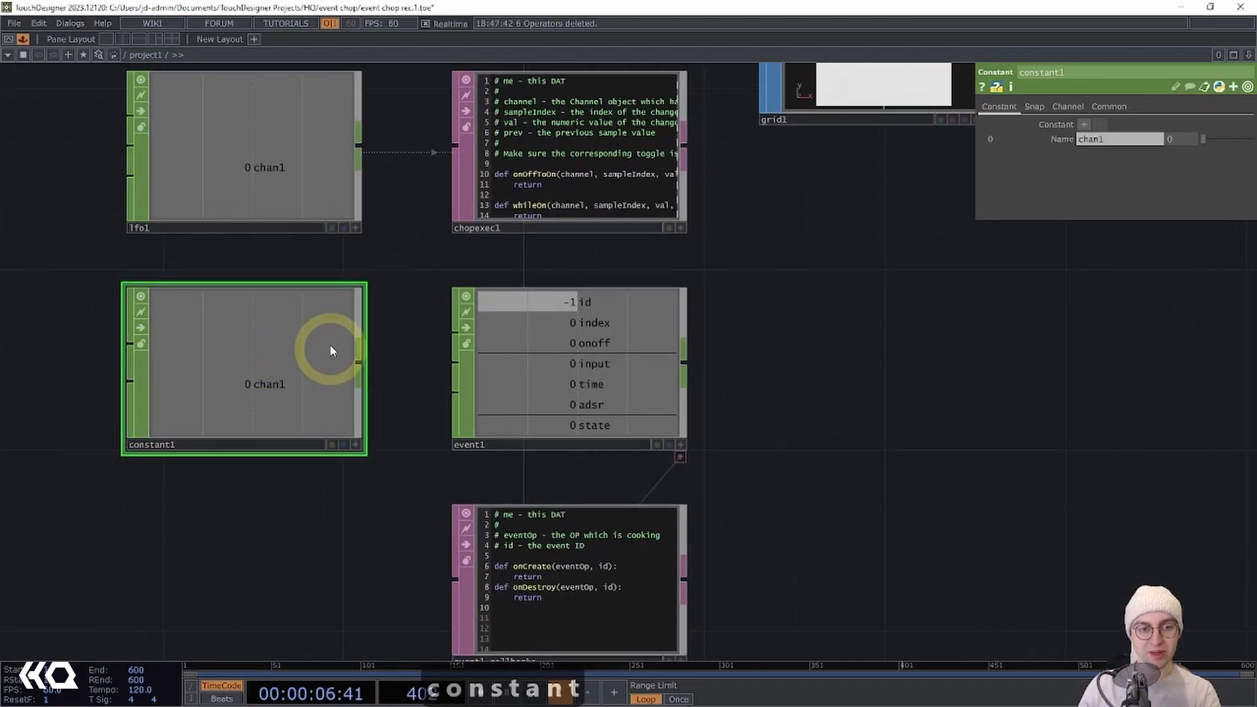
Give the Constant CHOP three channels named x, y and z, and connect its output to the Event CHOP's lowest input.
{"action": "left_click", "coordinate": [1084, 125]}
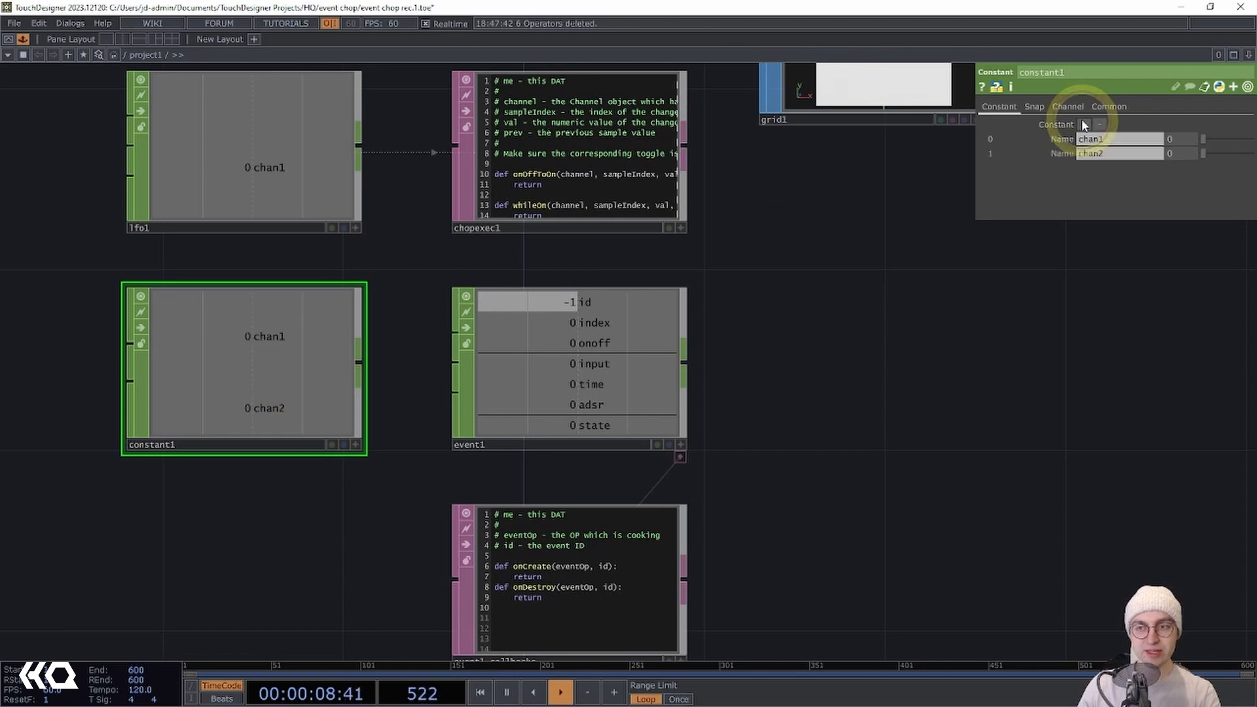
{"action": "left_click", "coordinate": [1084, 124]}
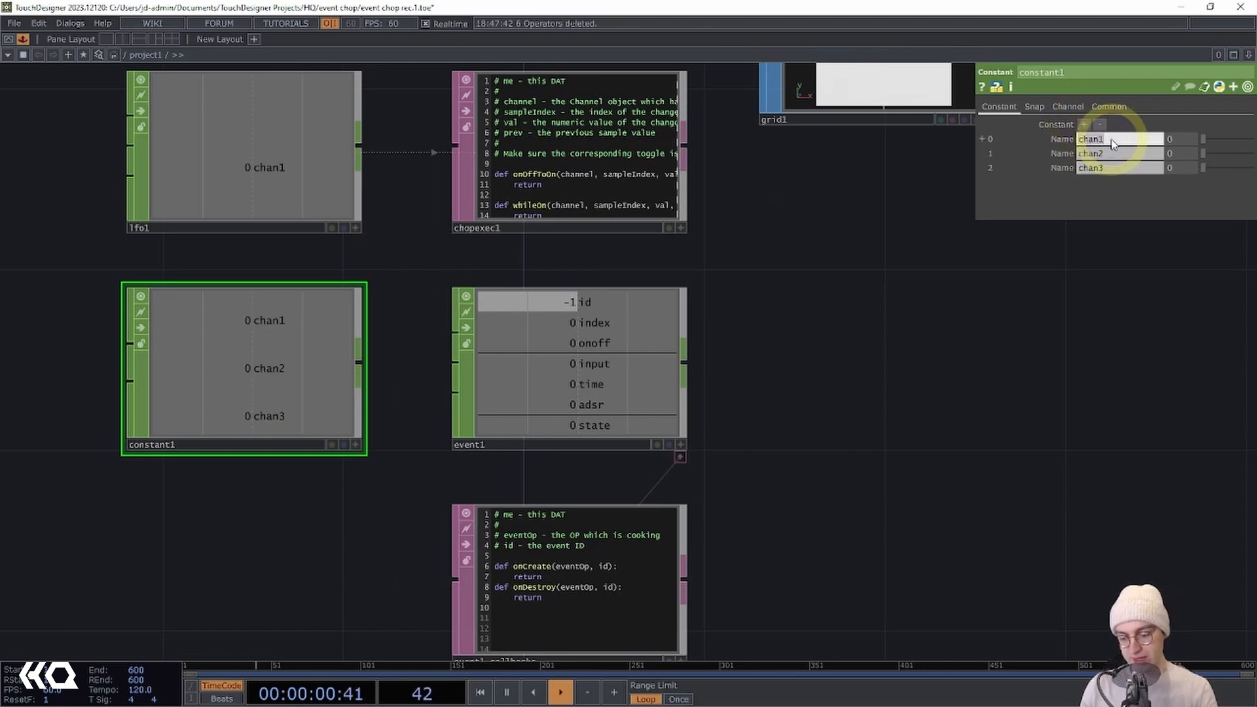
{"action": "type", "text": "x"}
{"action": "key", "text": "Tab"}
{"action": "key", "text": "Tab"}
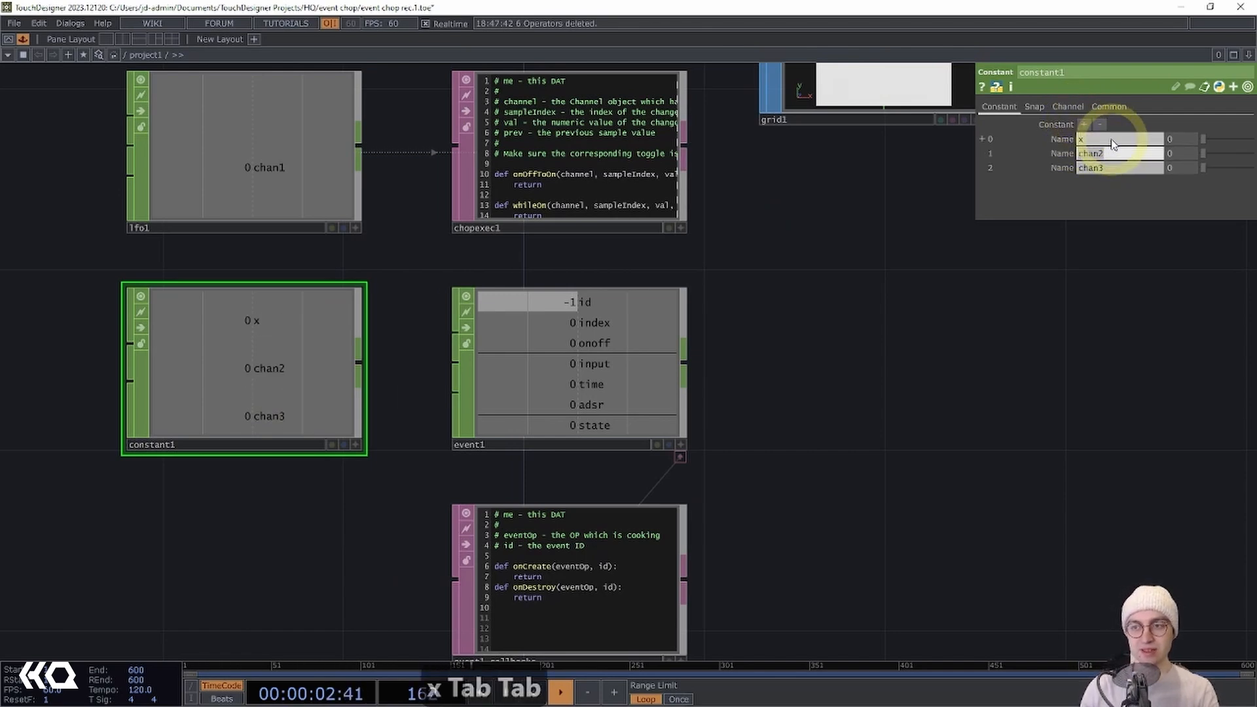
{"action": "type", "text": "y"}
{"action": "key", "text": "Tab"}
{"action": "key", "text": "Tab"}
{"action": "type", "text": "z"}
{"action": "key", "text": "Return"}
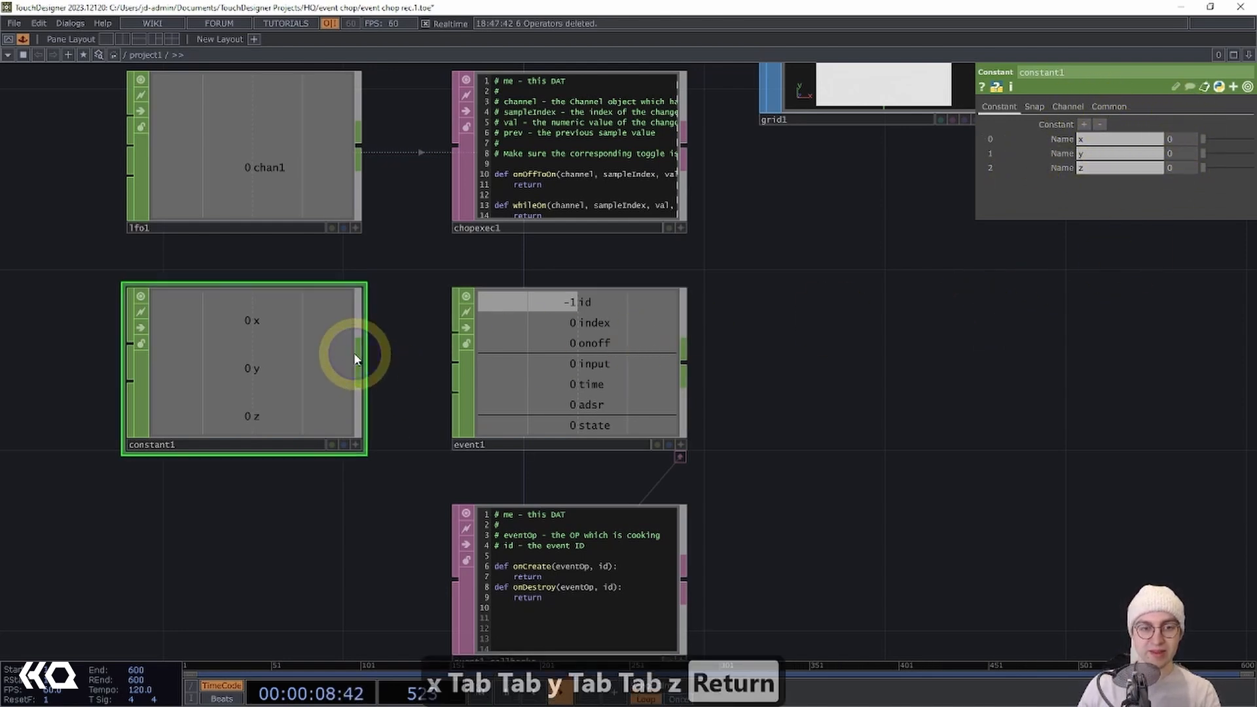
{"action": "left_click_drag", "start_coordinate": [357, 364], "coordinate": [453, 417]}
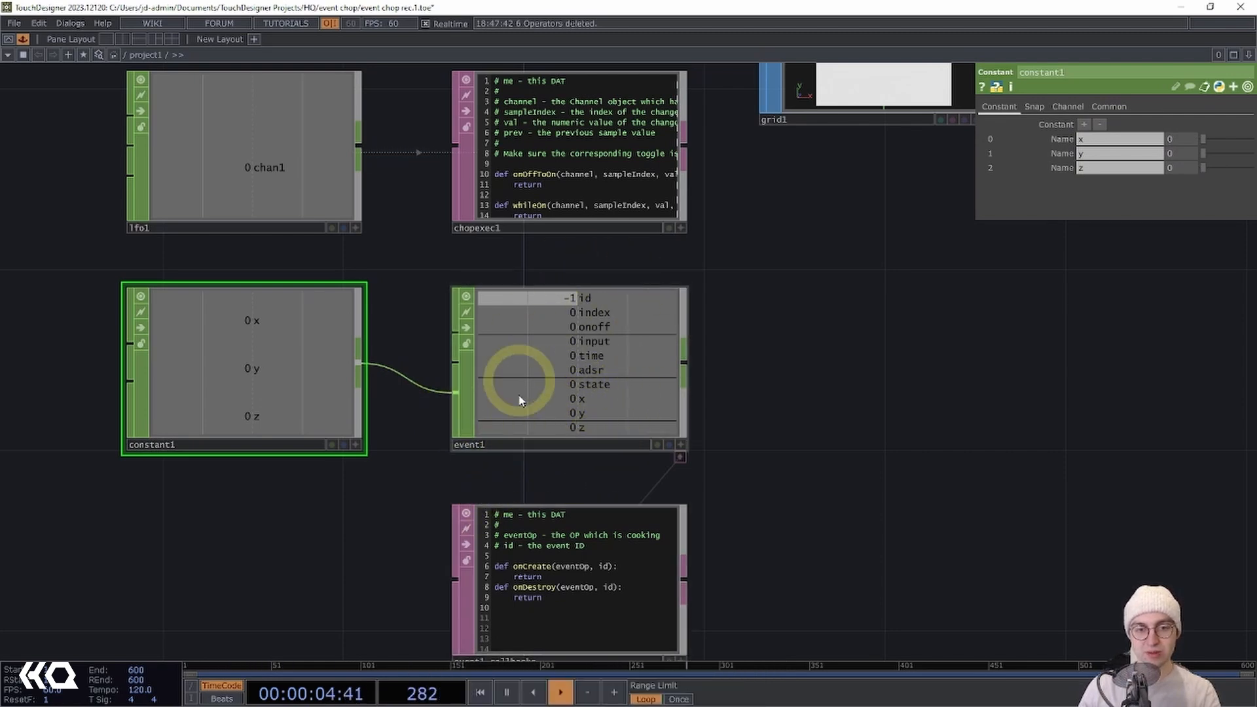
Open the CHOP Execute DAT's script in the external code editor and add the line "import library" below the header comments.
{"action": "scroll", "coordinate": [772, 424], "scroll_direction": "down", "scroll_amount": 3}
{"action": "left_click_drag", "start_coordinate": [788, 423], "coordinate": [700, 419]}
{"action": "scroll", "coordinate": [747, 409], "scroll_direction": "down", "scroll_amount": 2}
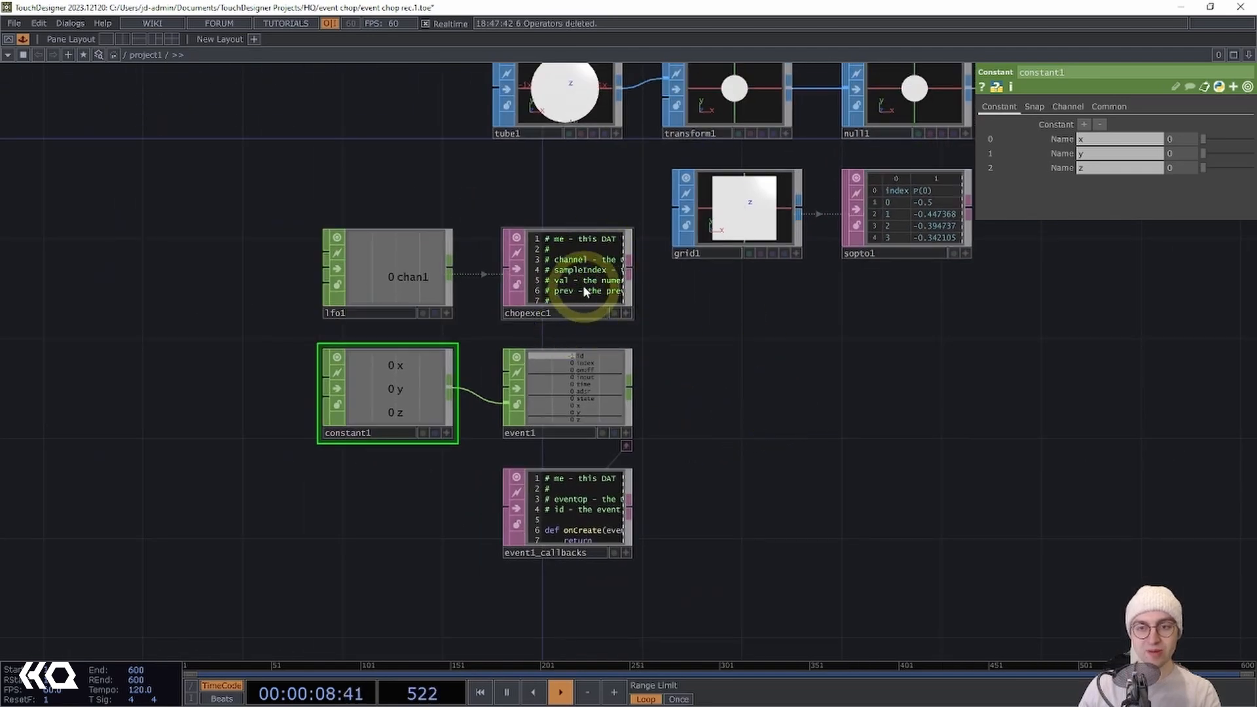
{"action": "left_click", "coordinate": [586, 288]}
{"action": "left_click_drag", "start_coordinate": [707, 330], "coordinate": [639, 330]}
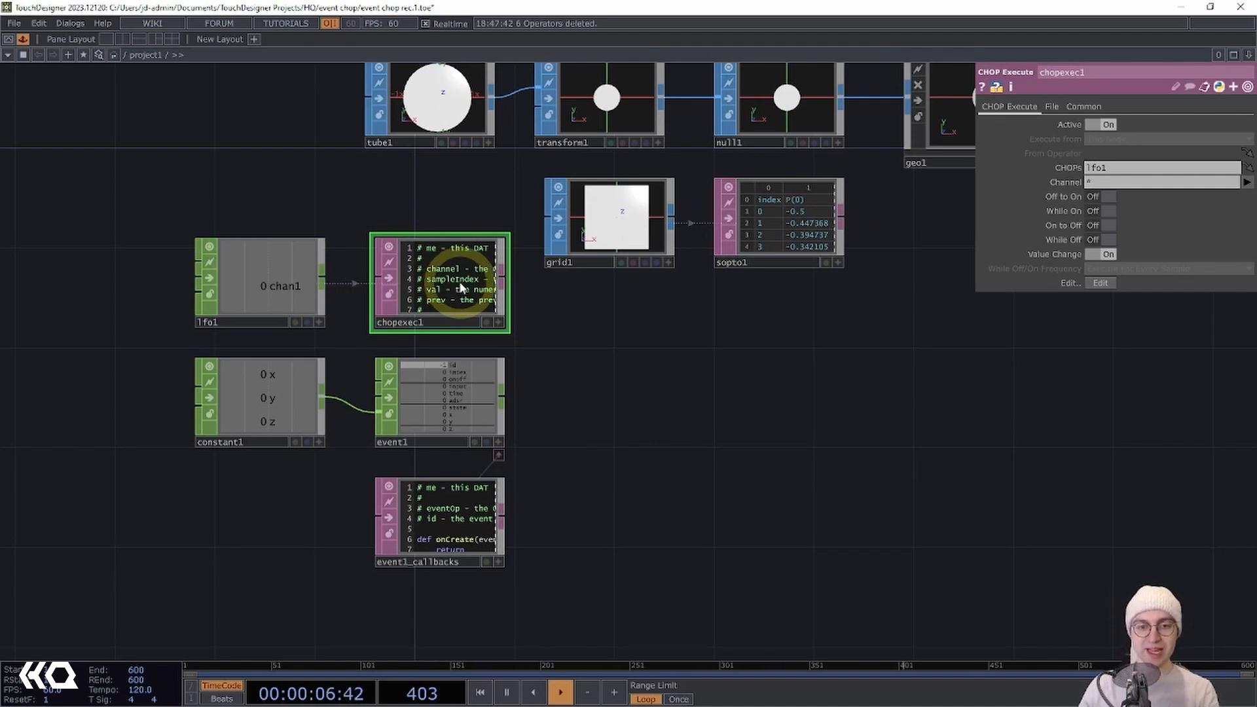
{"action": "key", "text": "ctrl+e"}
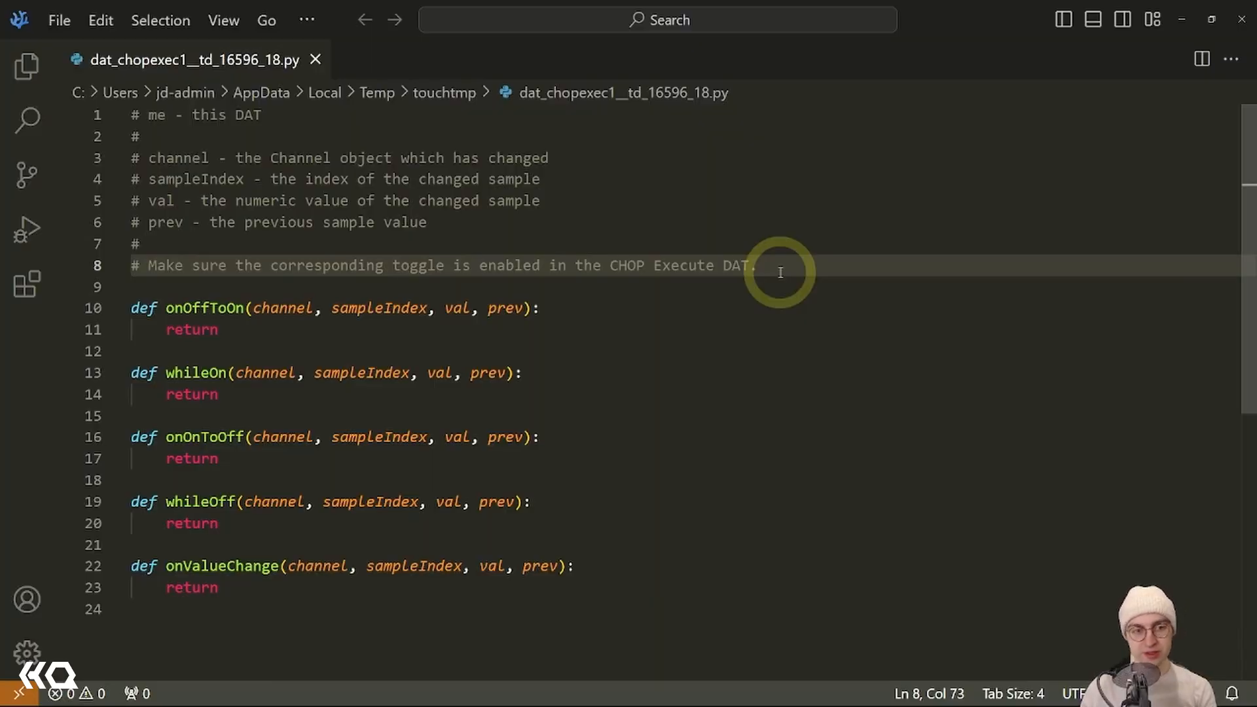
{"action": "key", "text": "Return"}
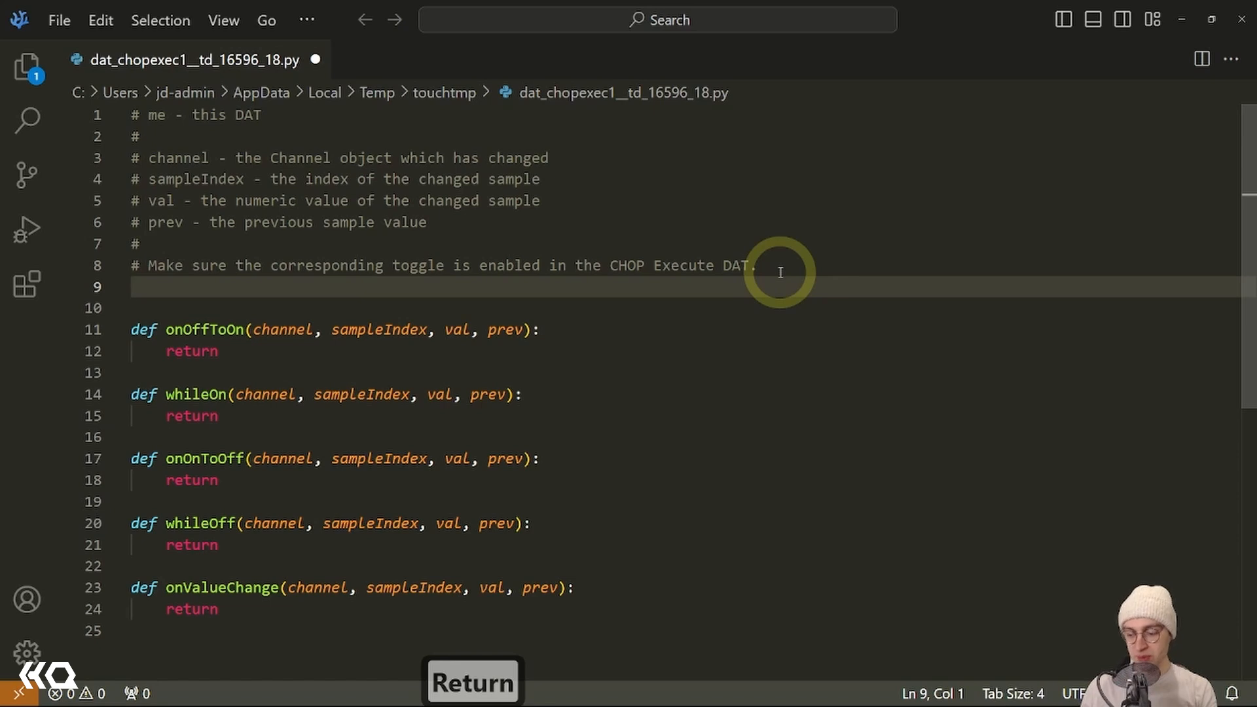
{"action": "type", "text": "impo"}
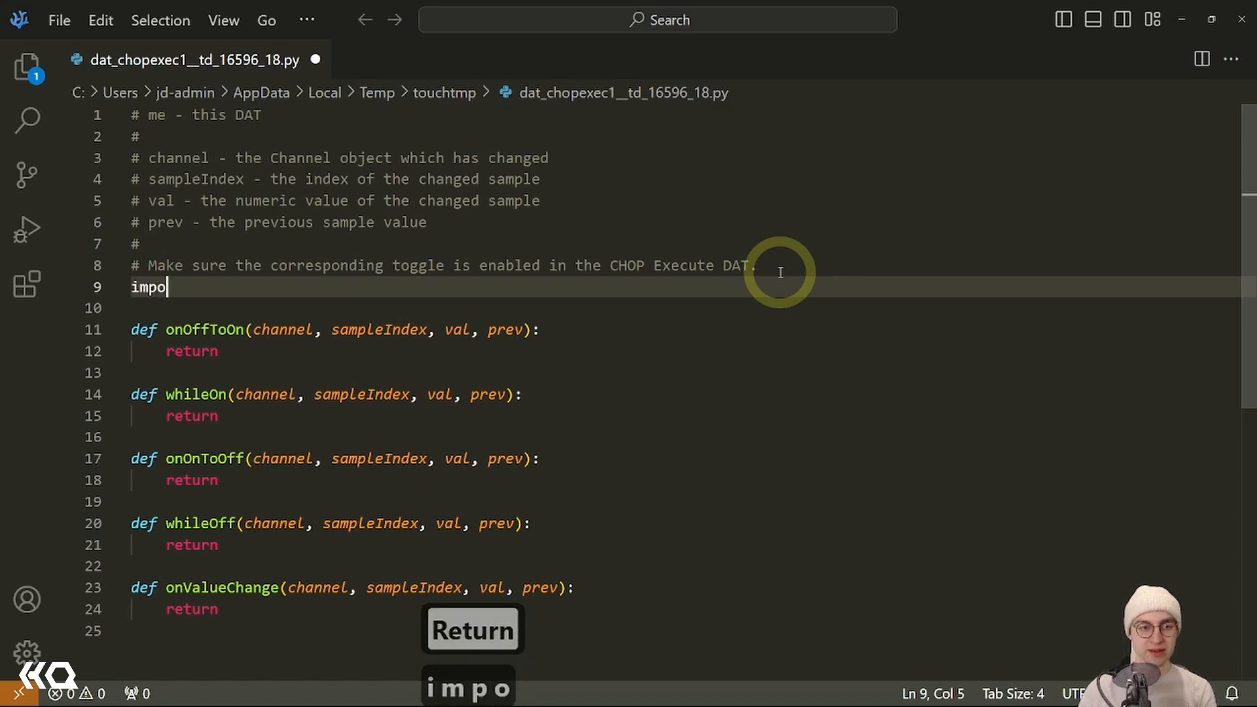
{"action": "type", "text": "rt library"}
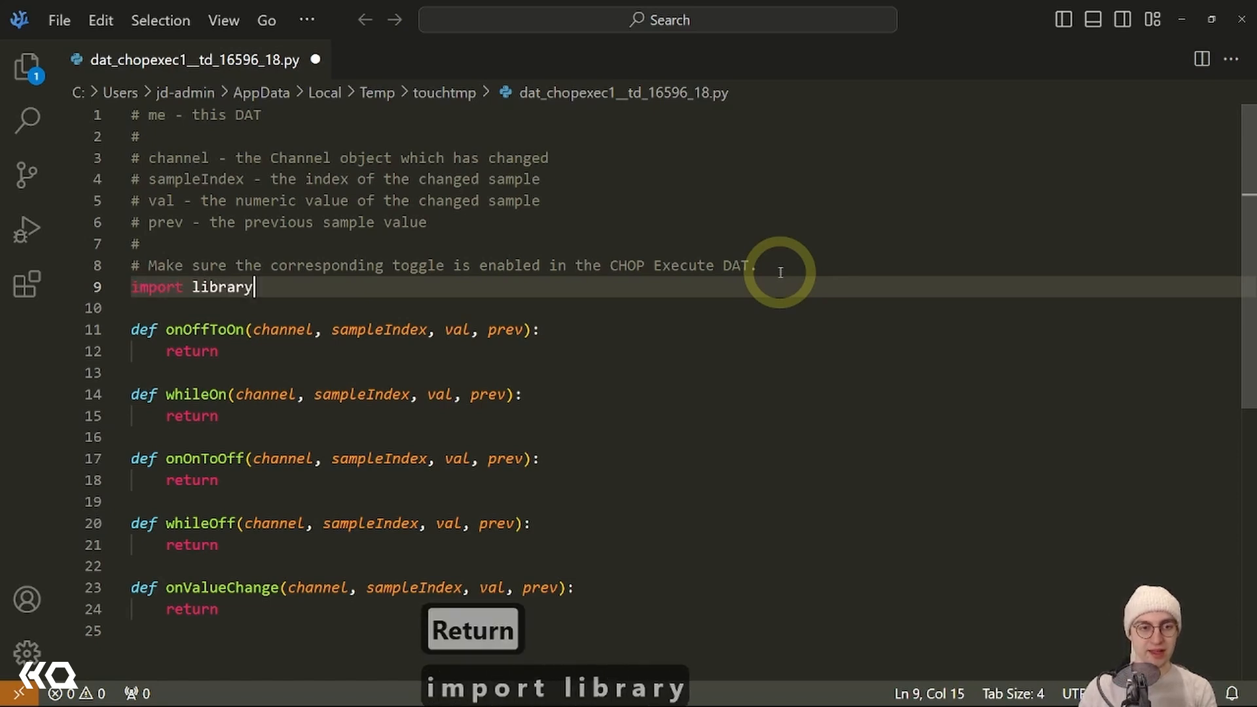
Change the imported module to random and add "table = op('sopto1')" as the first line of the onOffToOn function.
{"action": "key", "text": "ctrl+shift+Left"}
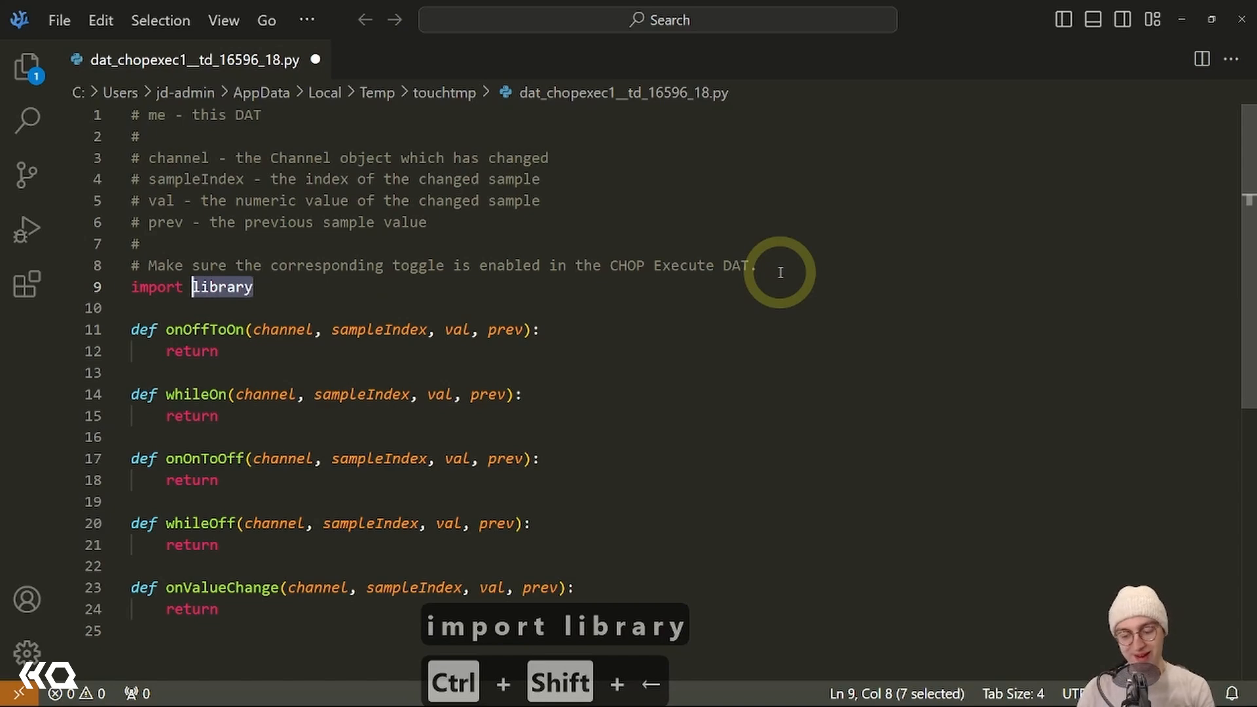
{"action": "type", "text": "random"}
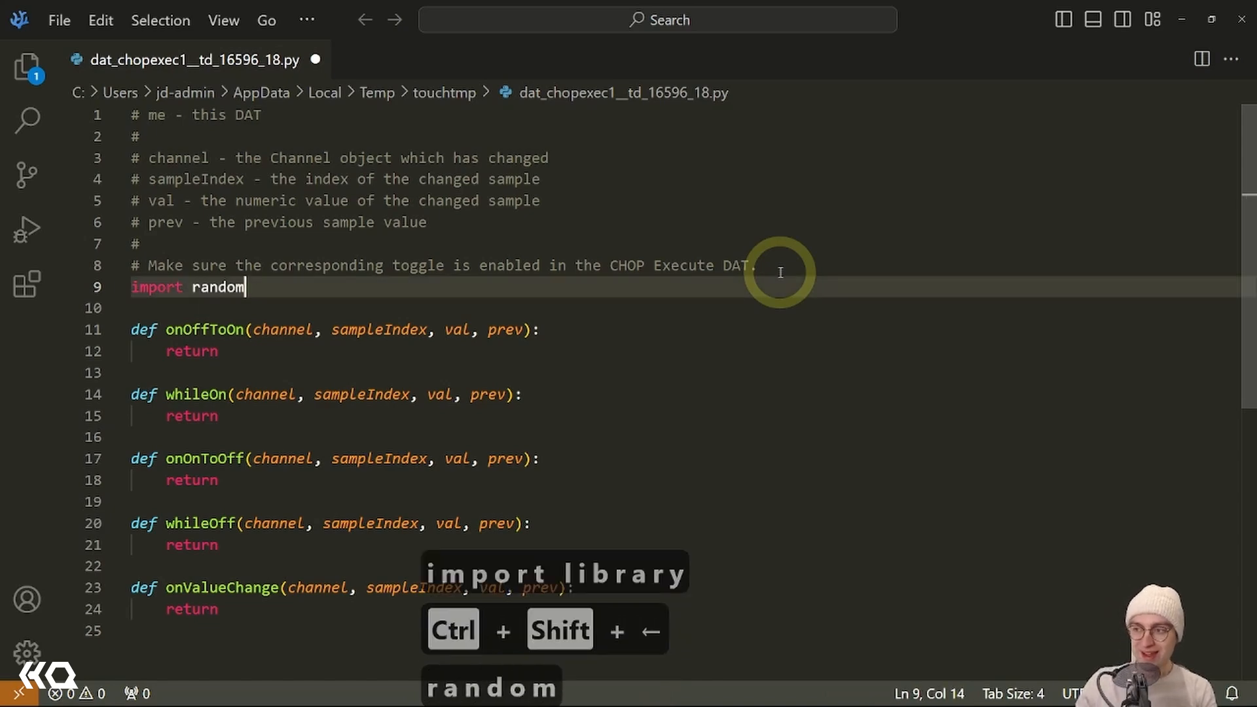
{"action": "left_click", "coordinate": [585, 324]}
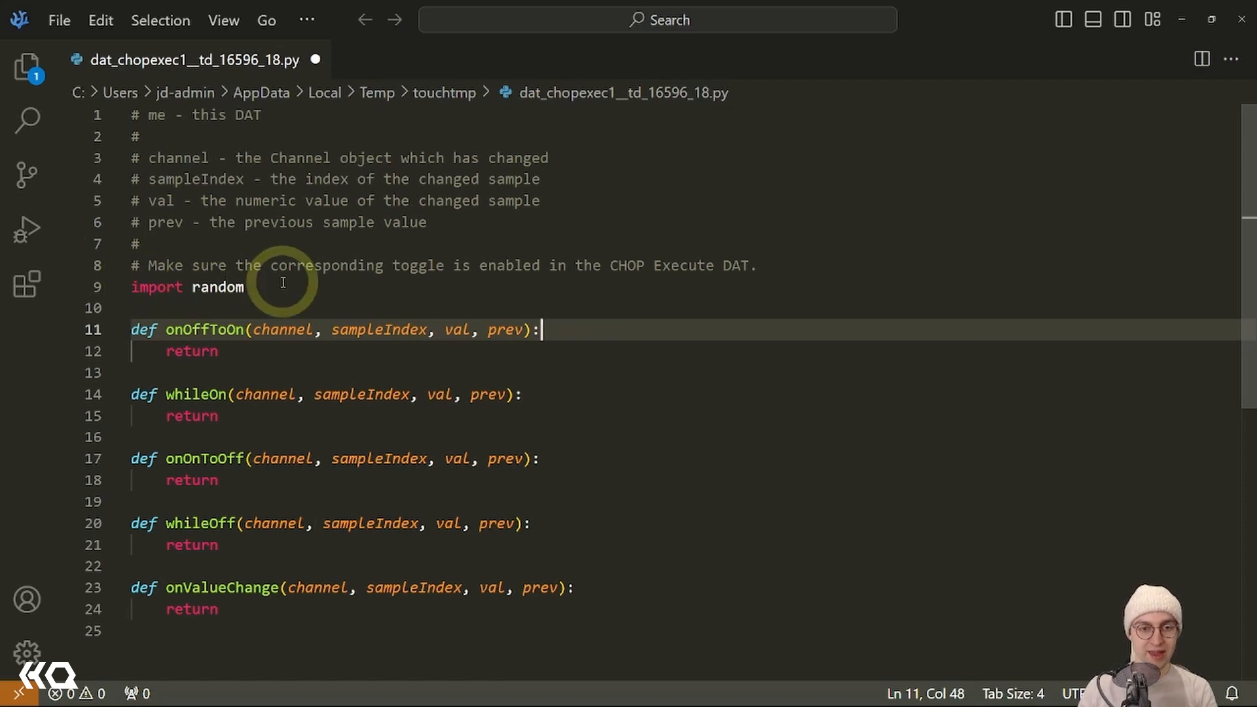
{"action": "key", "text": "Return"}
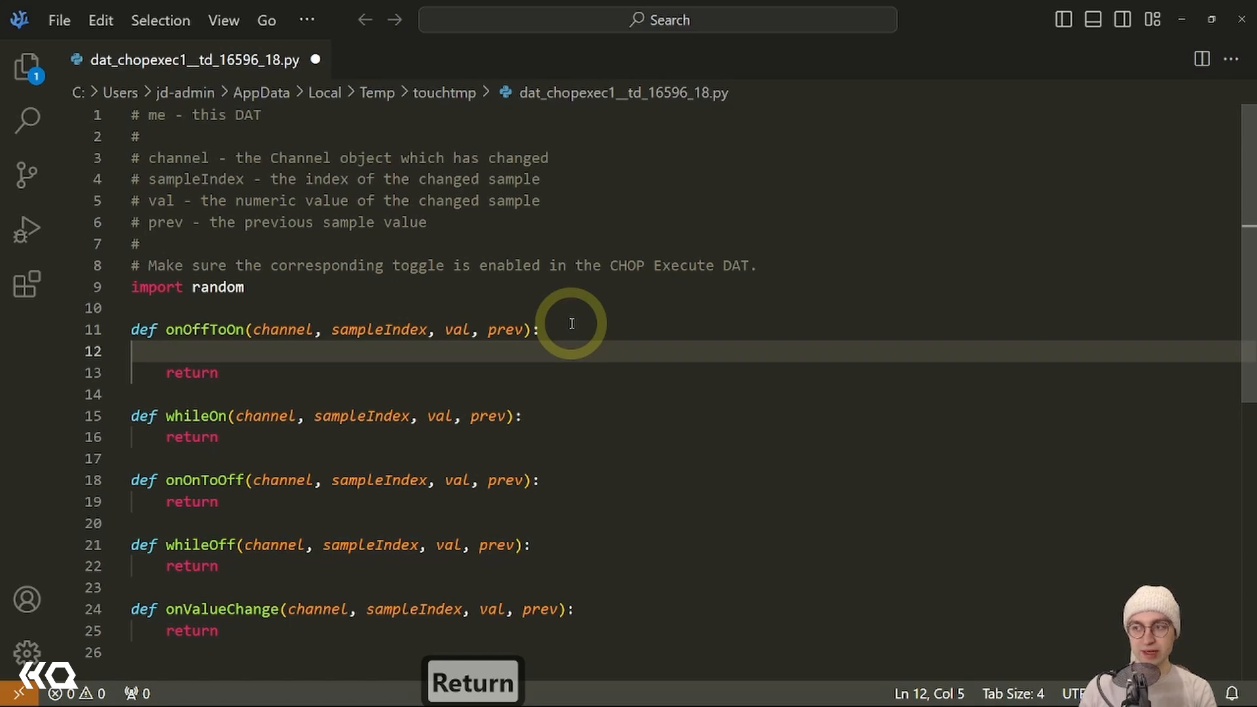
{"action": "type", "text": "table"}
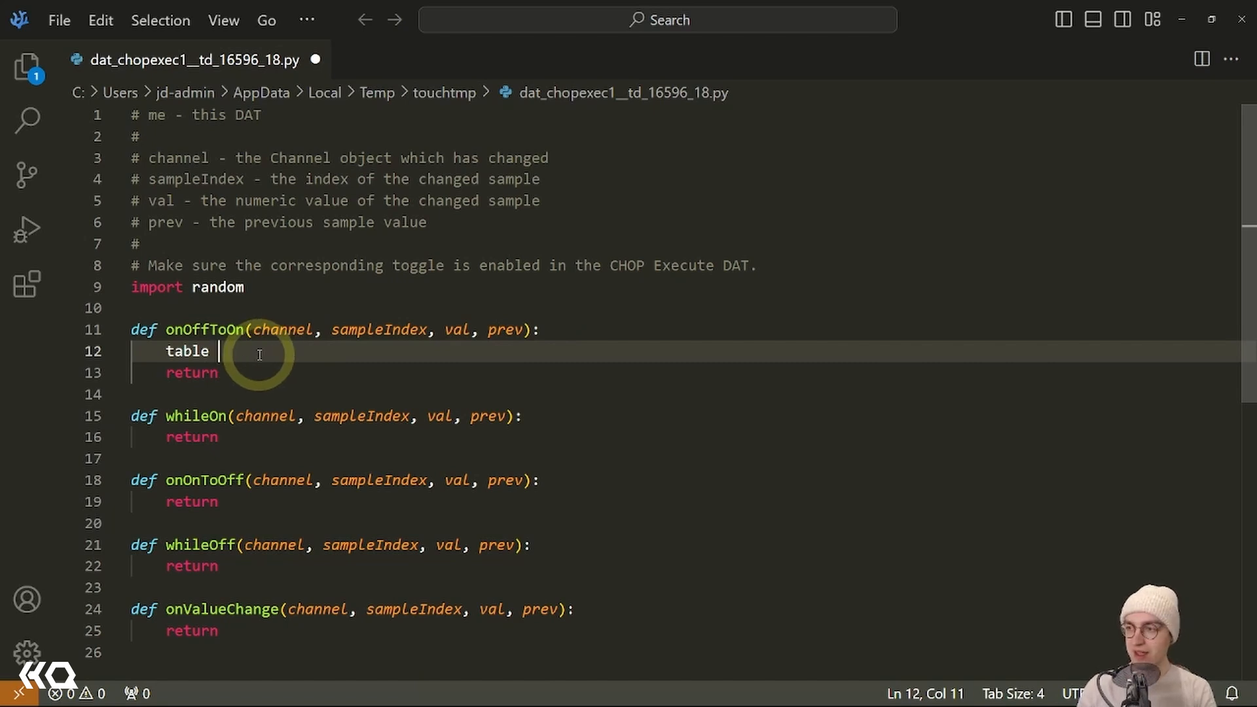
{"action": "type", "text": "="}
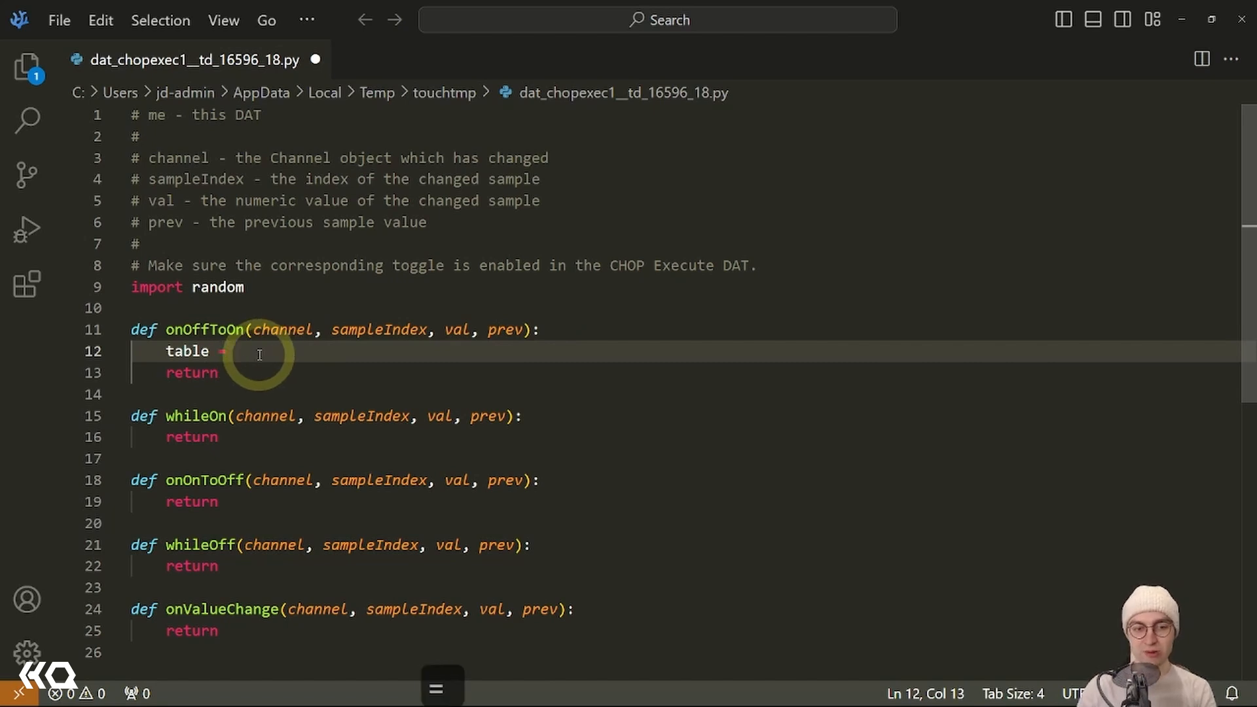
{"action": "type", "text": " op('"}
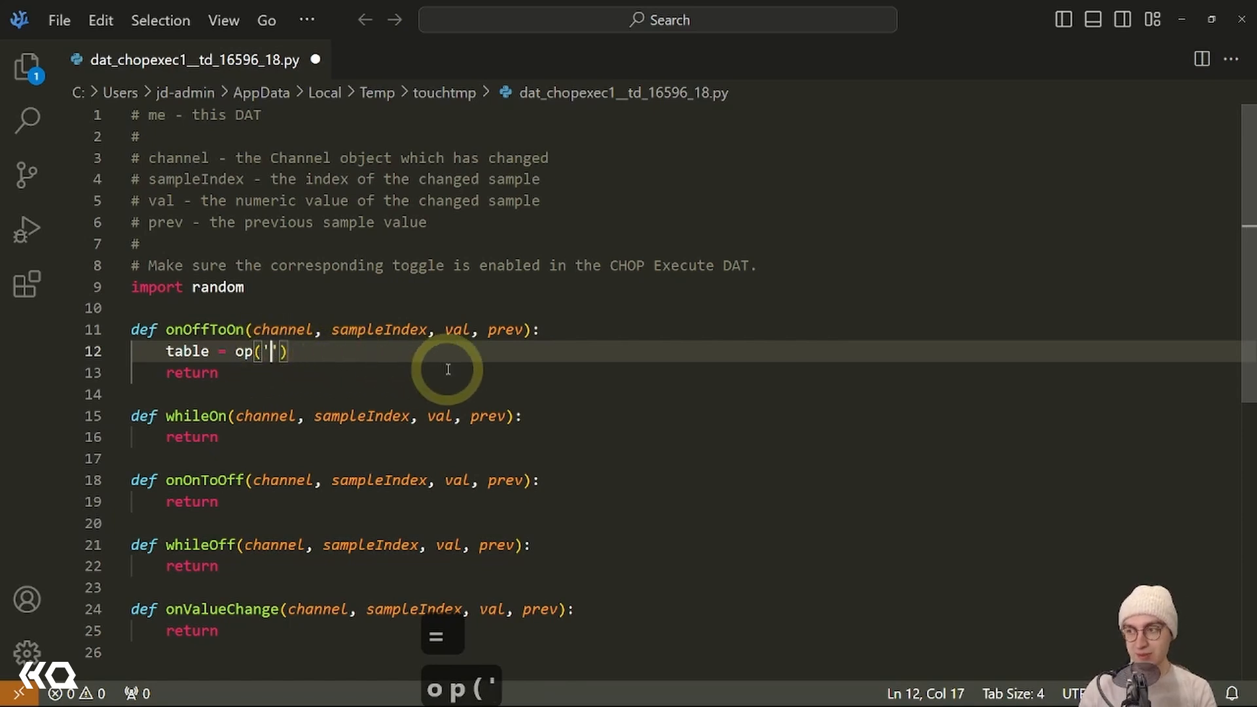
{"action": "type", "text": "sopto"}
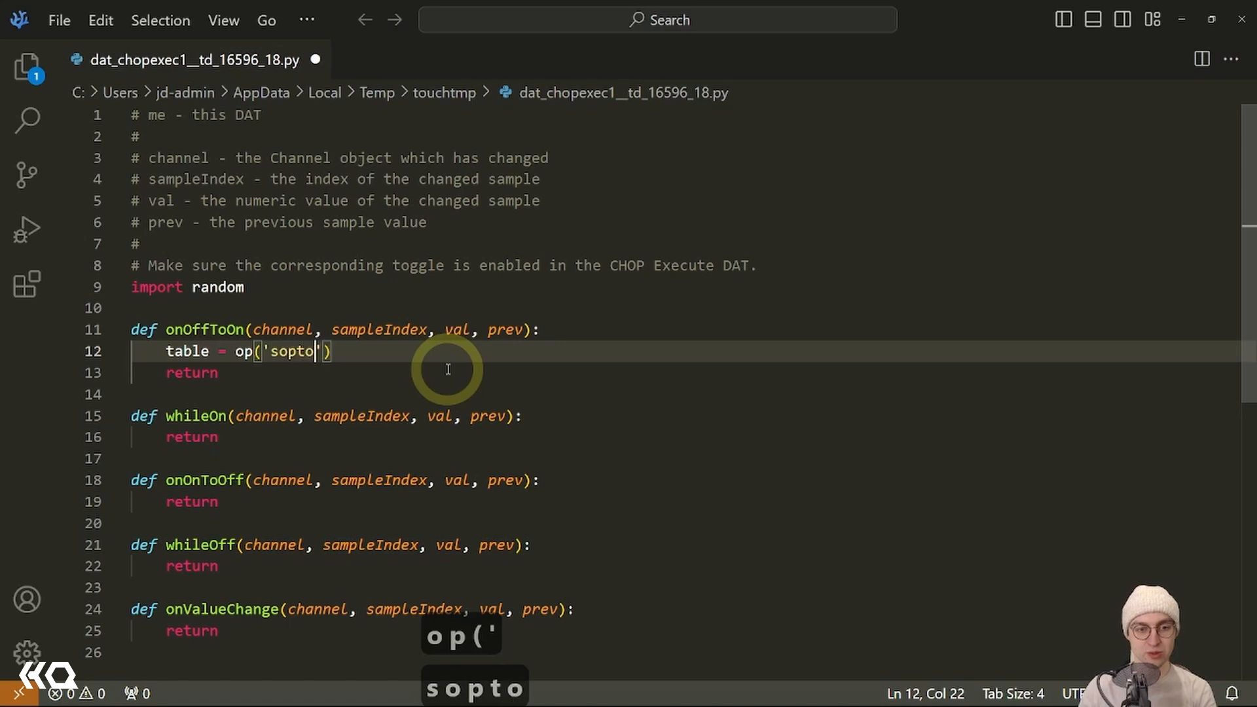
{"action": "type", "text": "1"}
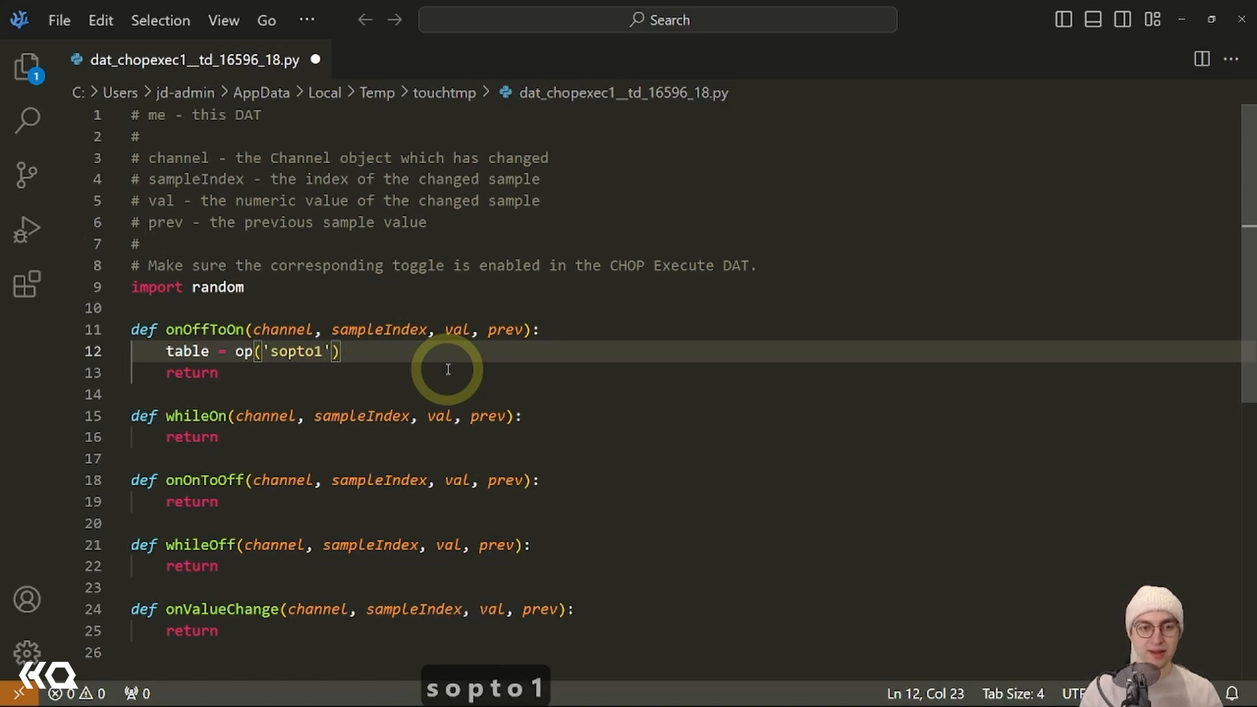
{"action": "left_click", "coordinate": [369, 349]}
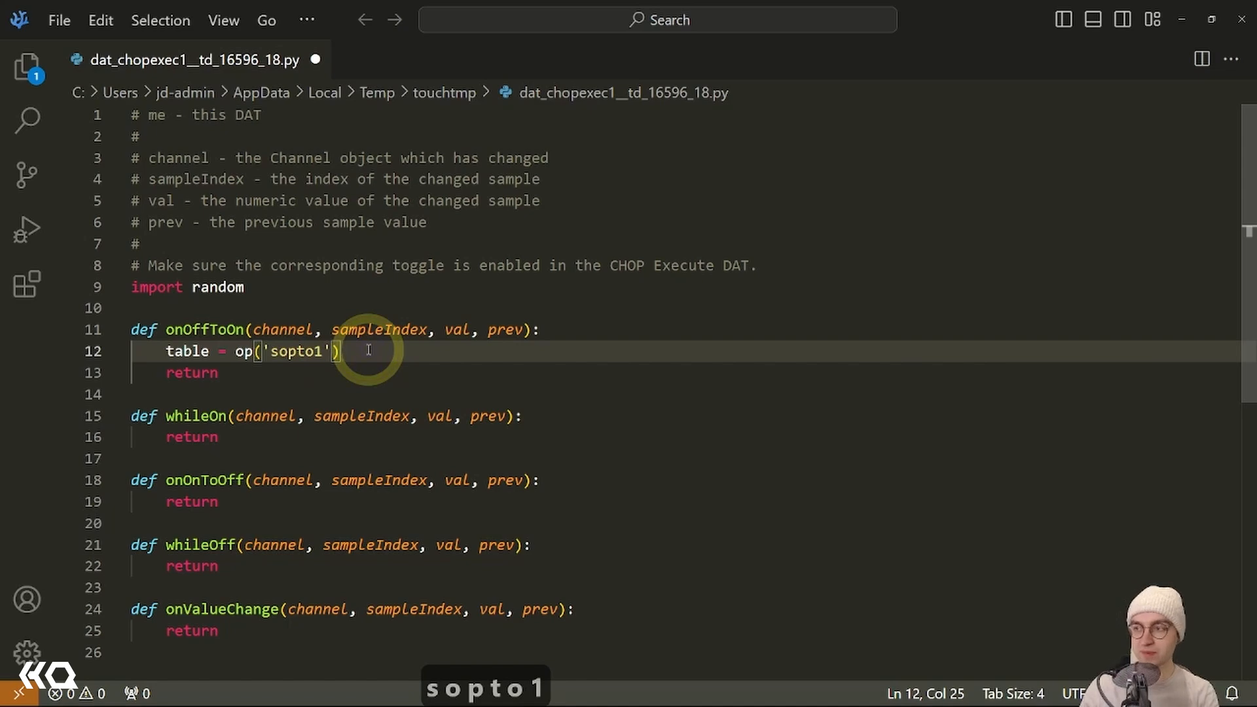
Add a line below the table assignment that begins "randomRow = 1 + int((table.numRows", with both parentheses closed.
{"action": "key", "text": "Return"}
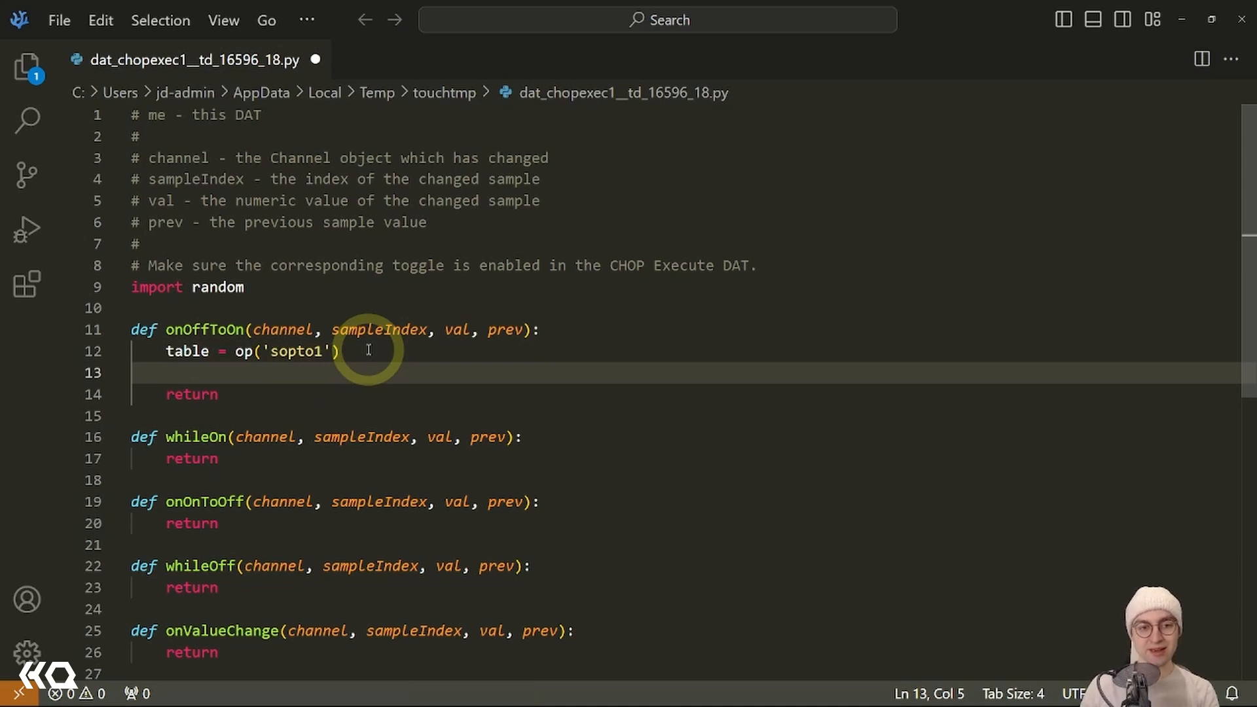
{"action": "left_click_drag", "start_coordinate": [369, 349], "coordinate": [235, 352]}
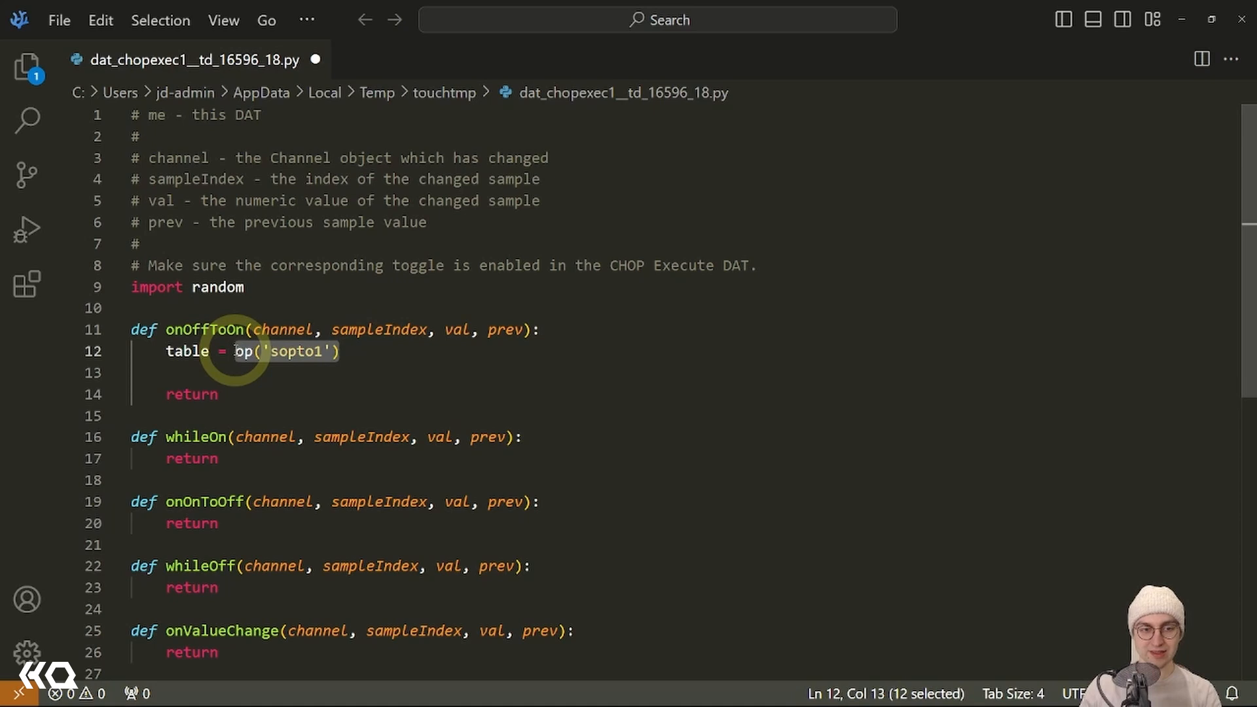
{"action": "left_click", "coordinate": [195, 372]}
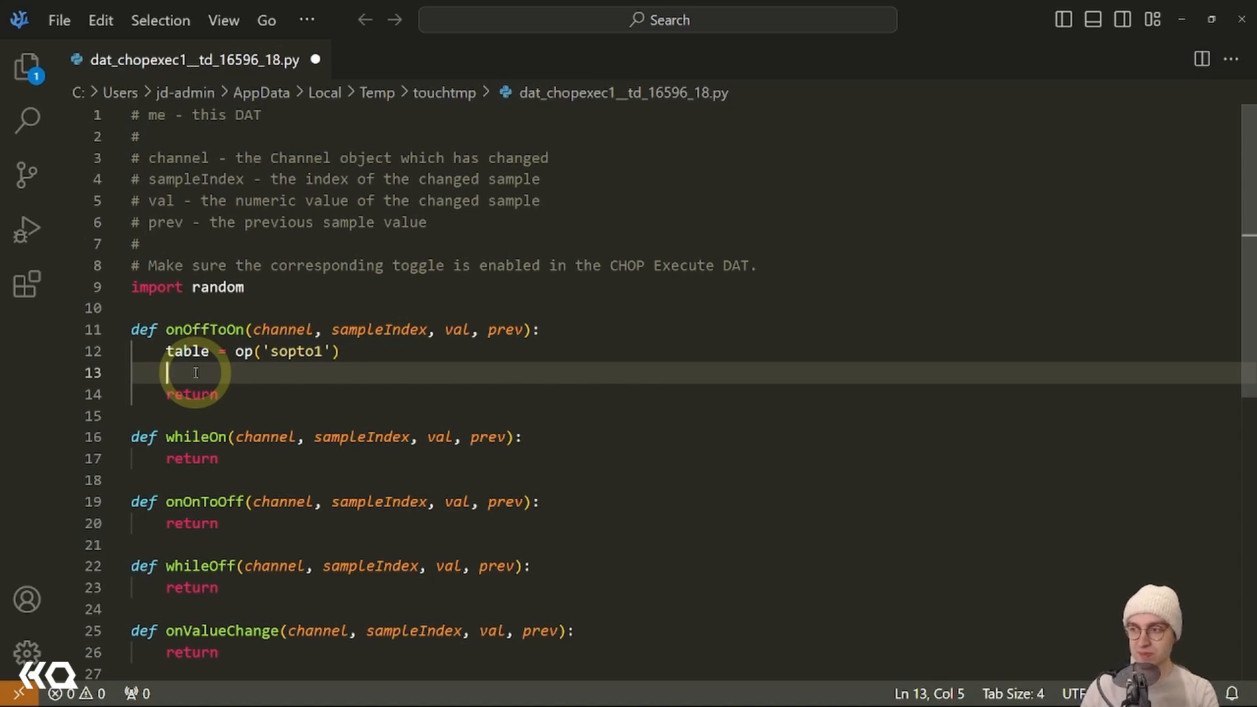
{"action": "type", "text": "random"}
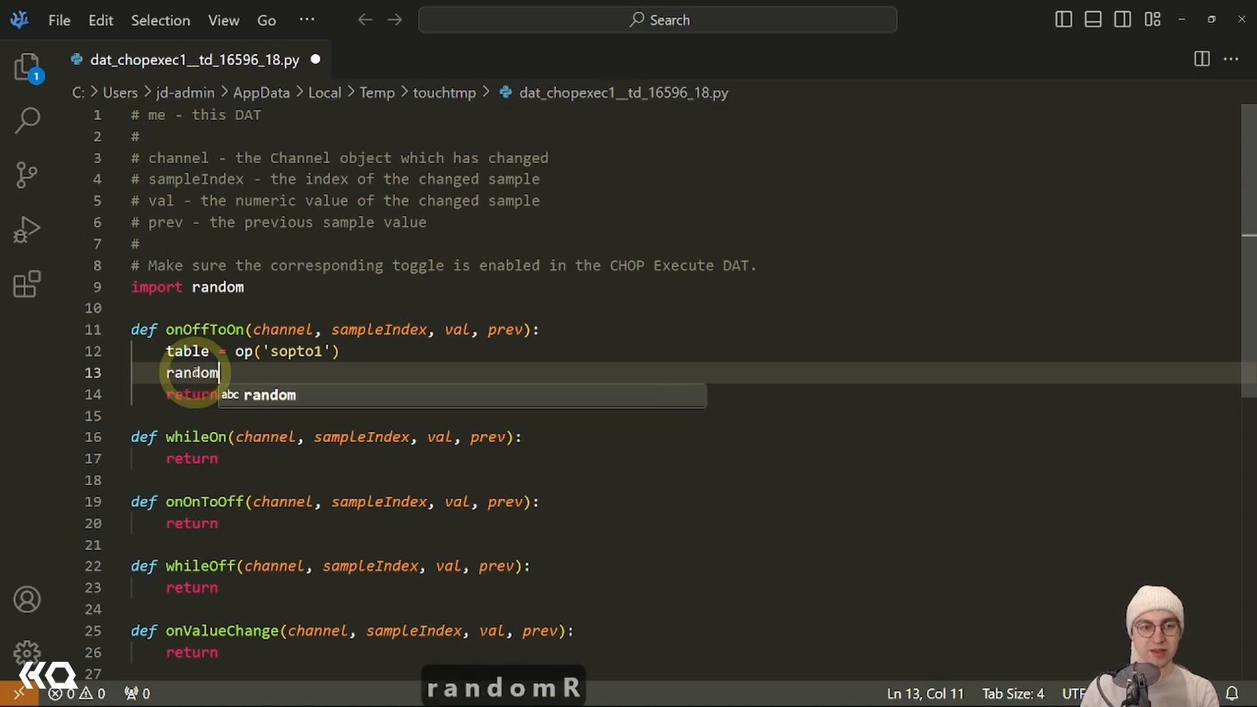
{"action": "type", "text": "Row = "}
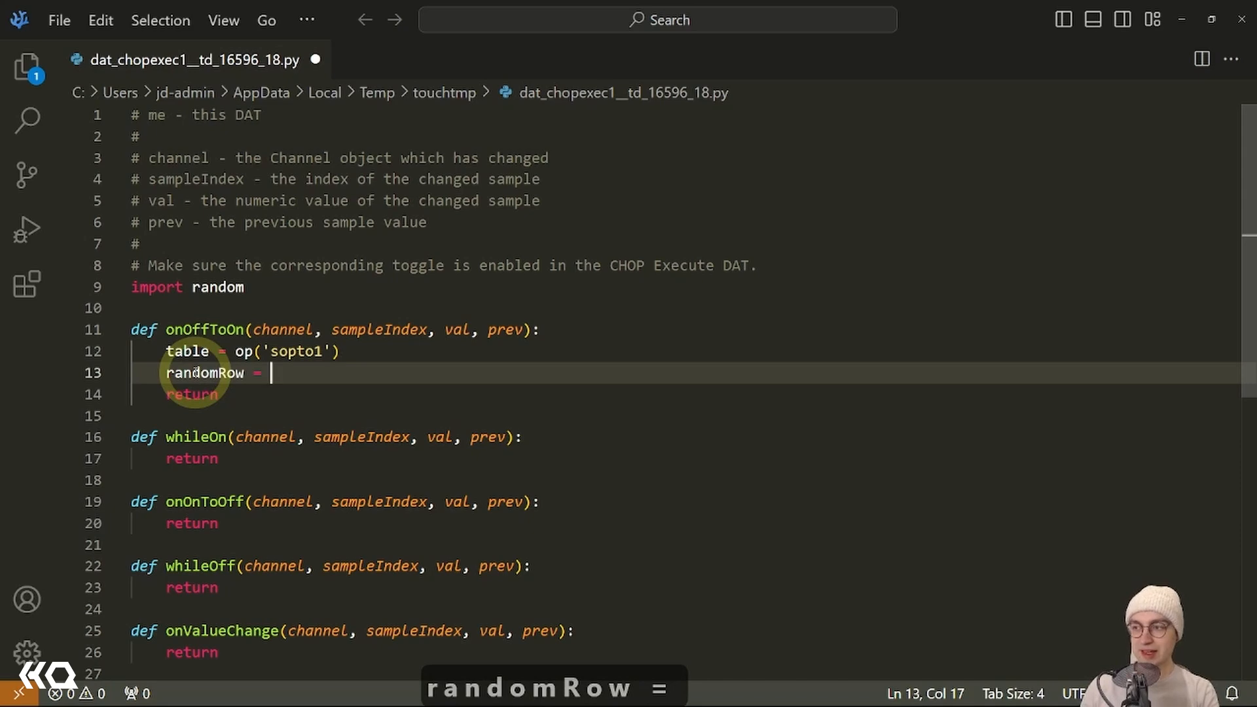
{"action": "type", "text": "1 + "}
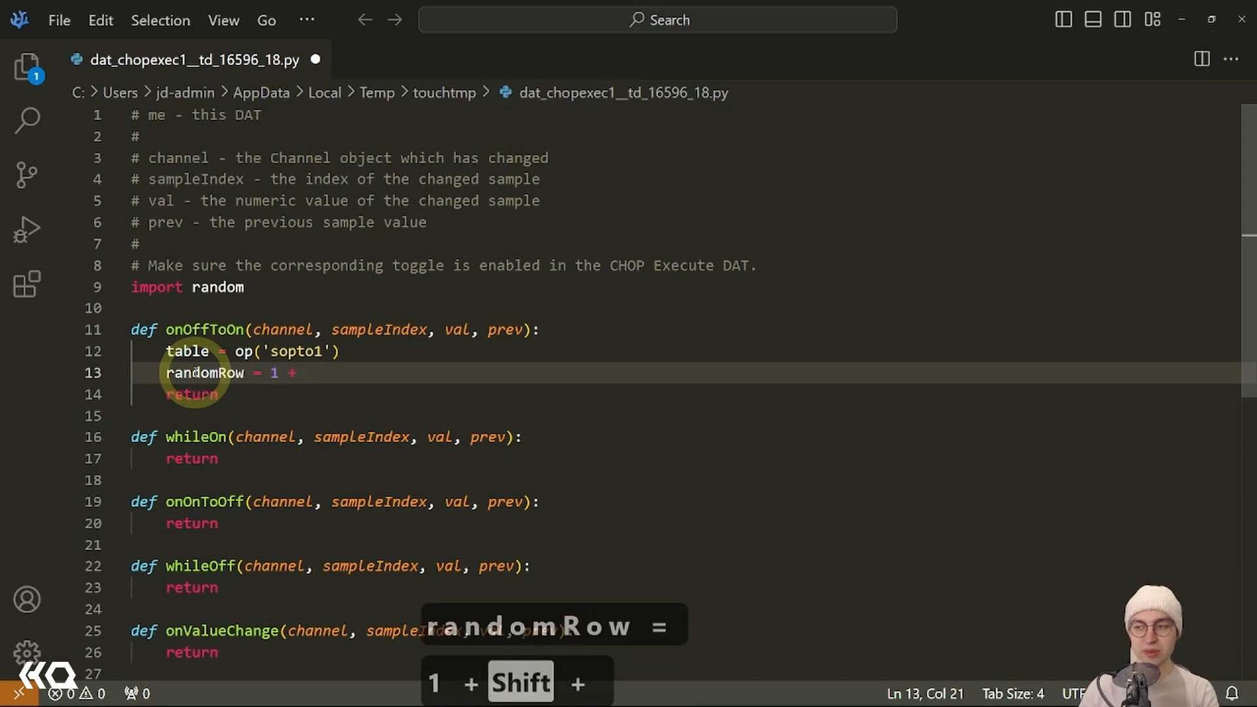
{"action": "type", "text": "int"}
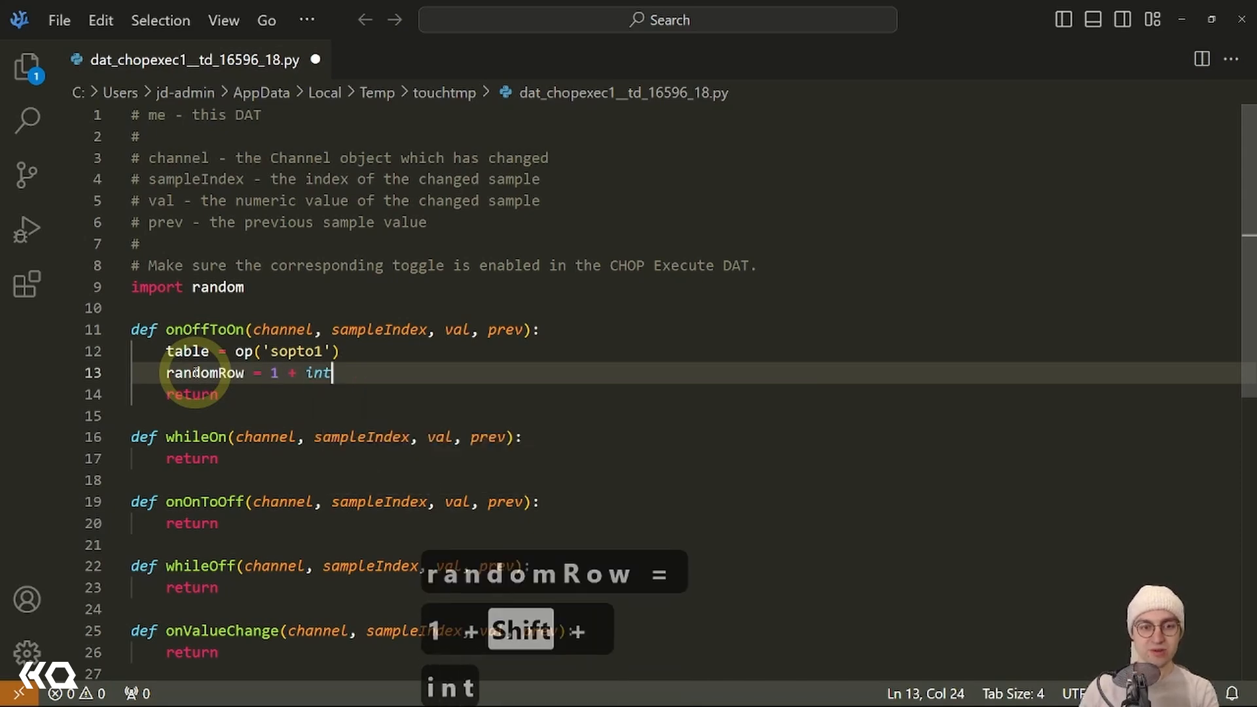
{"action": "type", "text": "("}
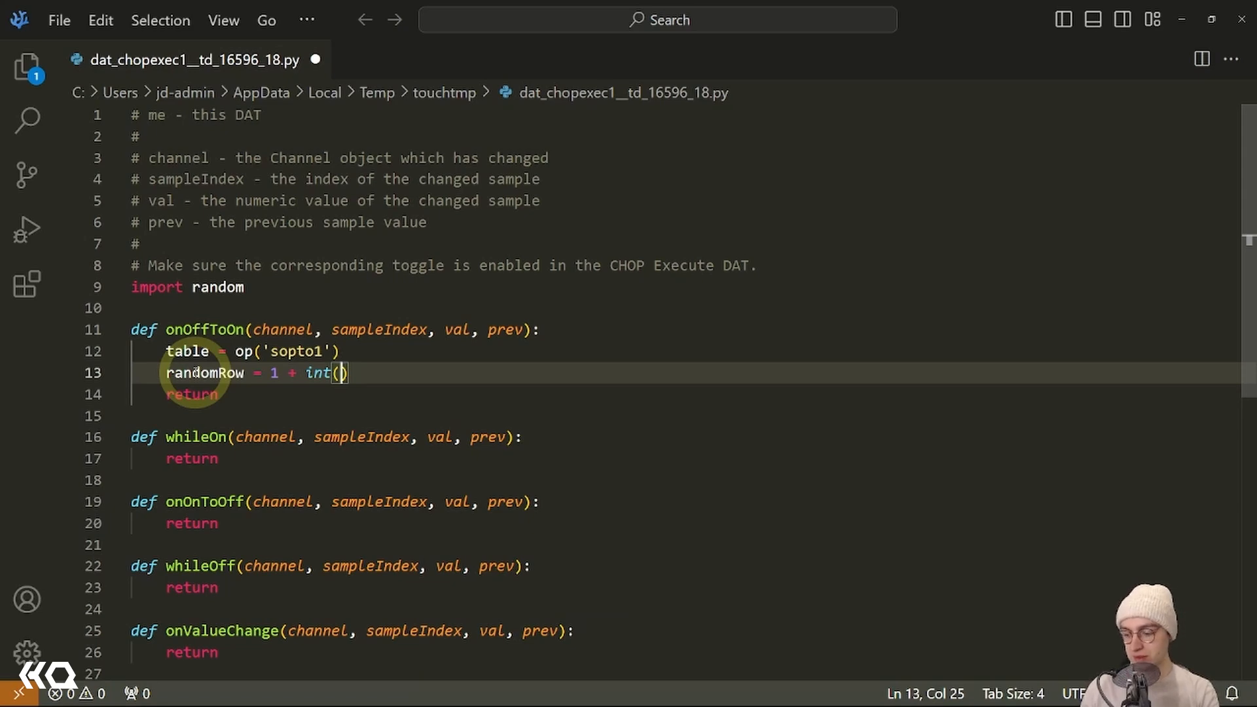
{"action": "type", "text": "("}
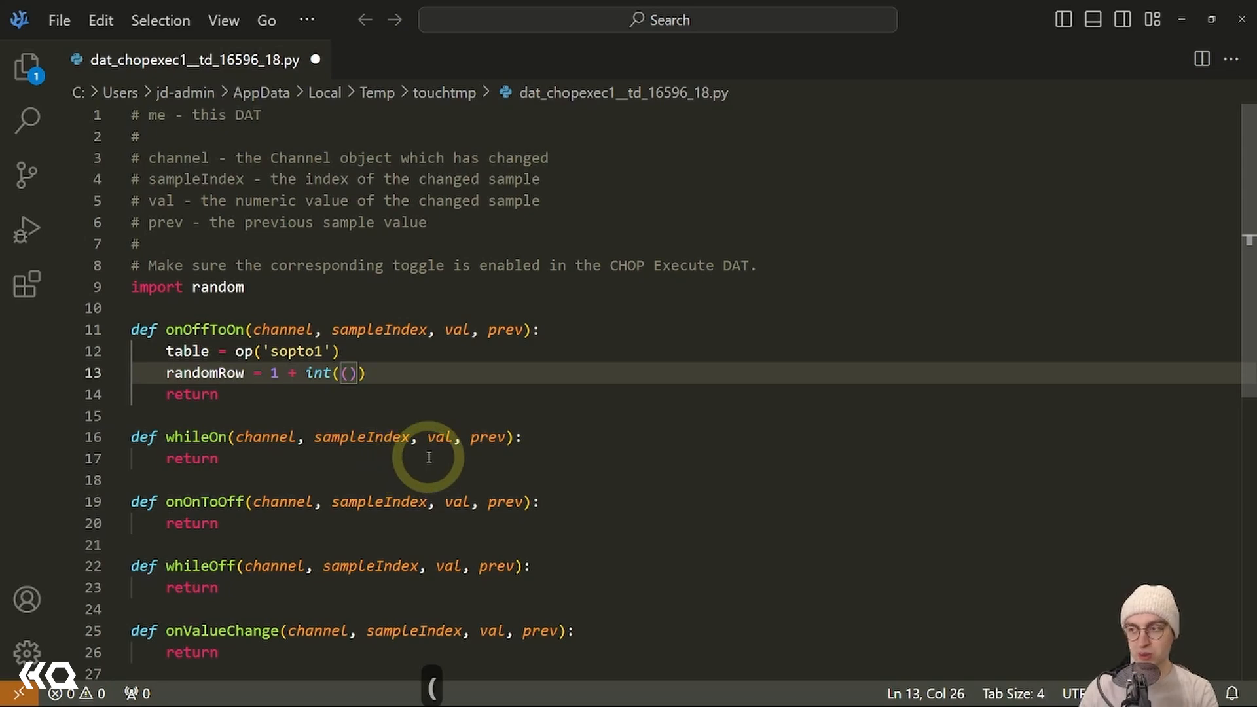
{"action": "type", "text": "table"}
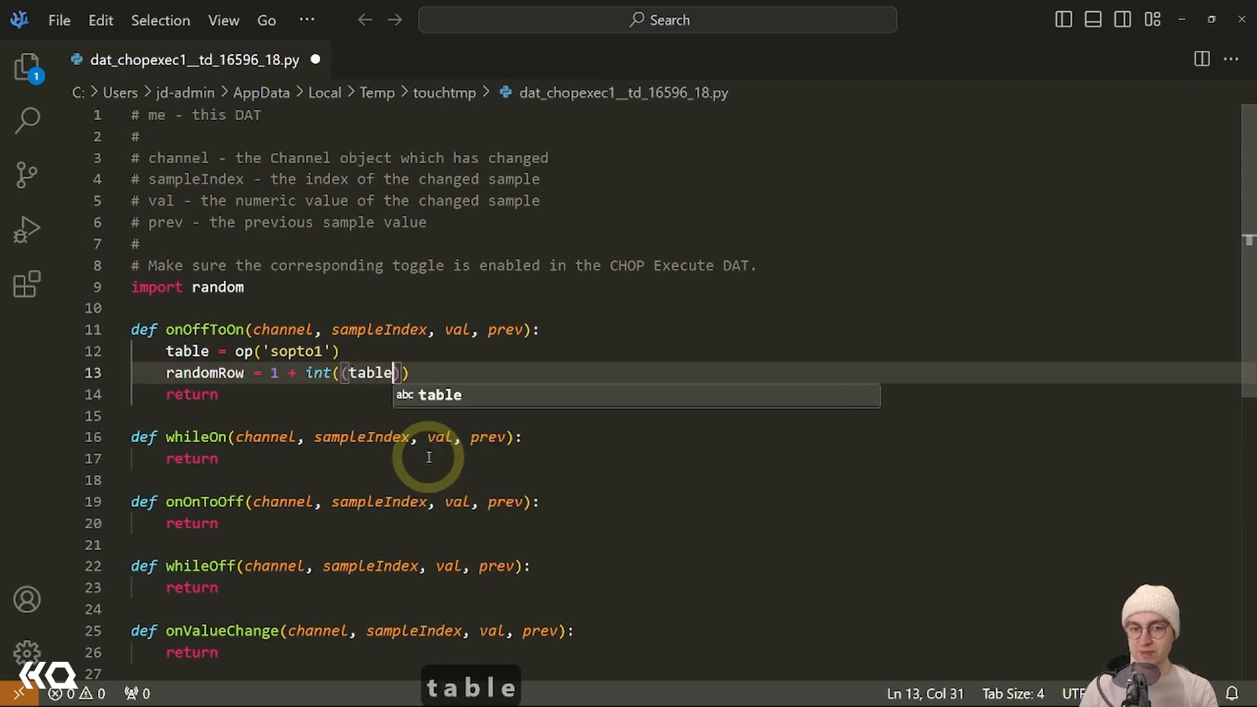
{"action": "type", "text": "."}
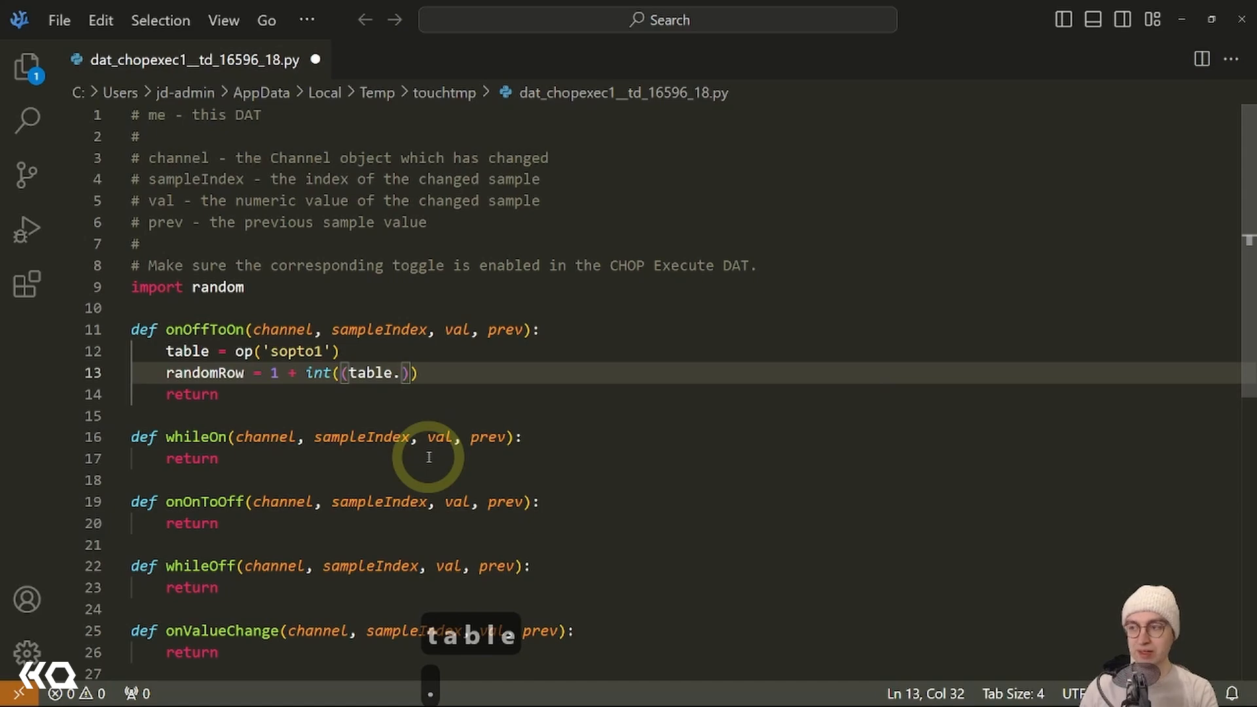
{"action": "type", "text": "numRows"}
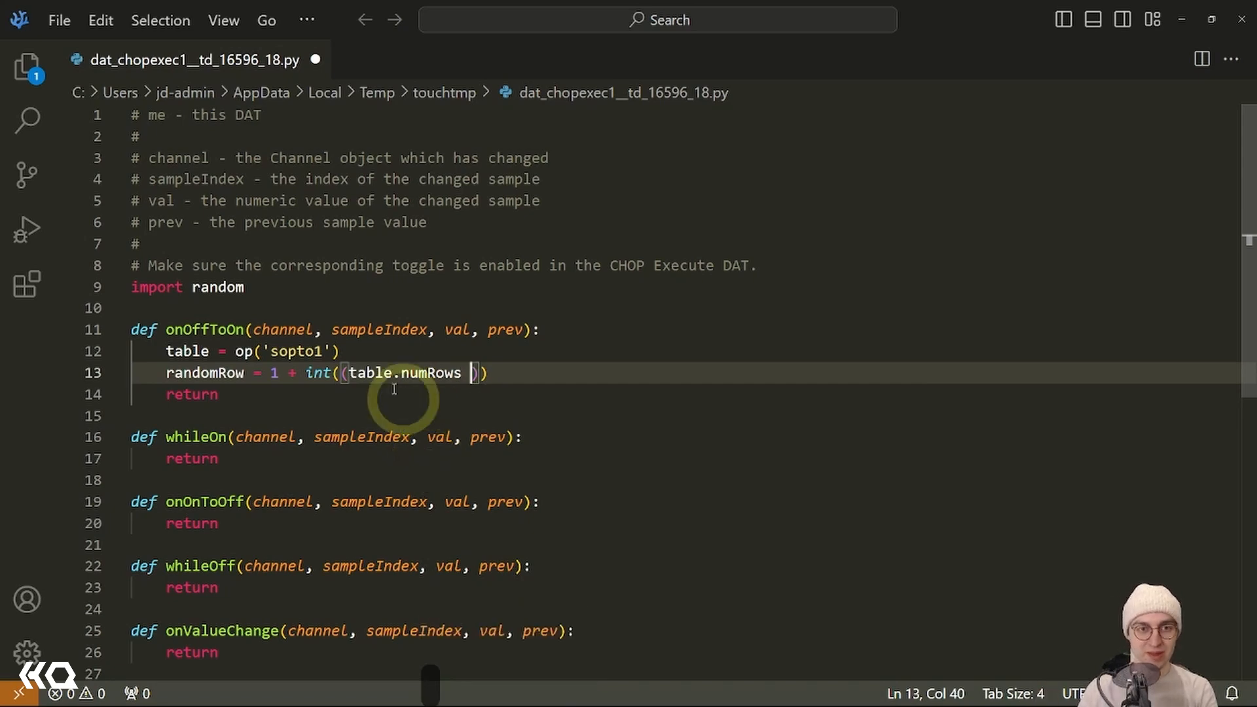
Switch to TouchDesigner and examine the header and point rows of the sopto1 table.
{"action": "left_click_drag", "start_coordinate": [962, 22], "coordinate": [815, 345]}
{"action": "left_click", "coordinate": [905, 201]}
{"action": "scroll", "coordinate": [894, 195], "scroll_direction": "up", "scroll_amount": 3}
{"action": "scroll", "coordinate": [892, 191], "scroll_direction": "up", "scroll_amount": 5}
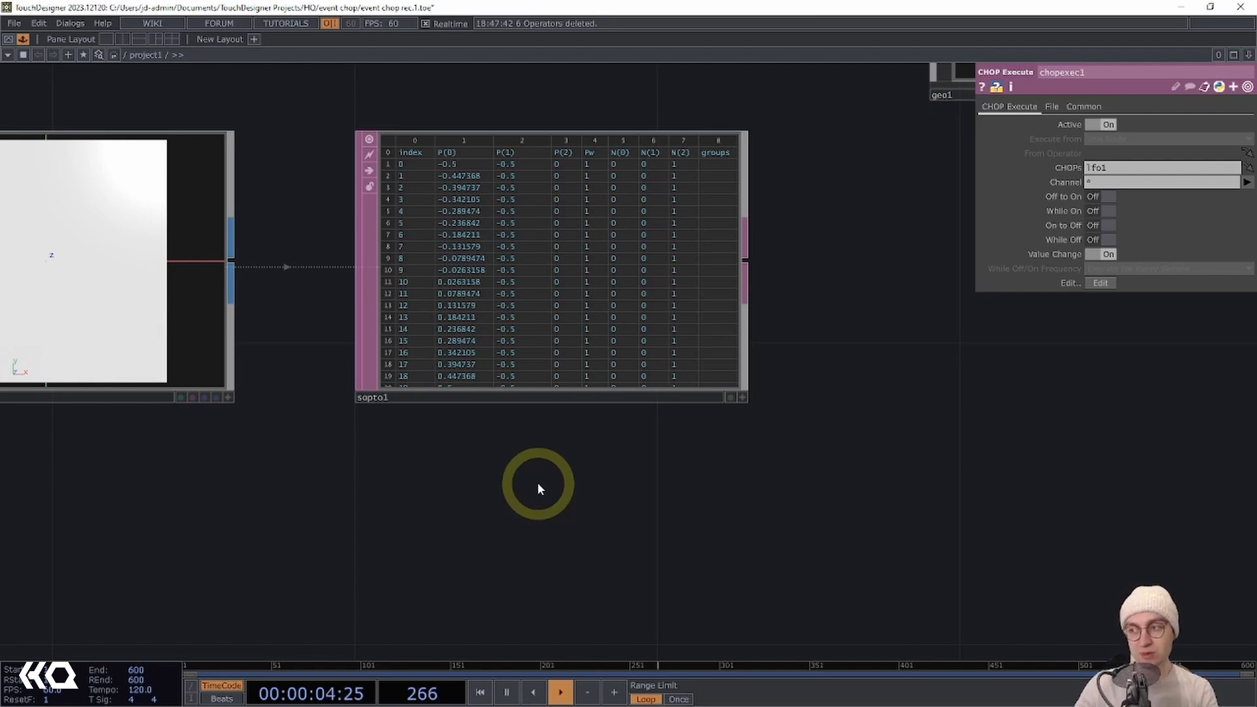
{"action": "middle_click_drag", "start_coordinate": [449, 223], "coordinate": [497, 431]}
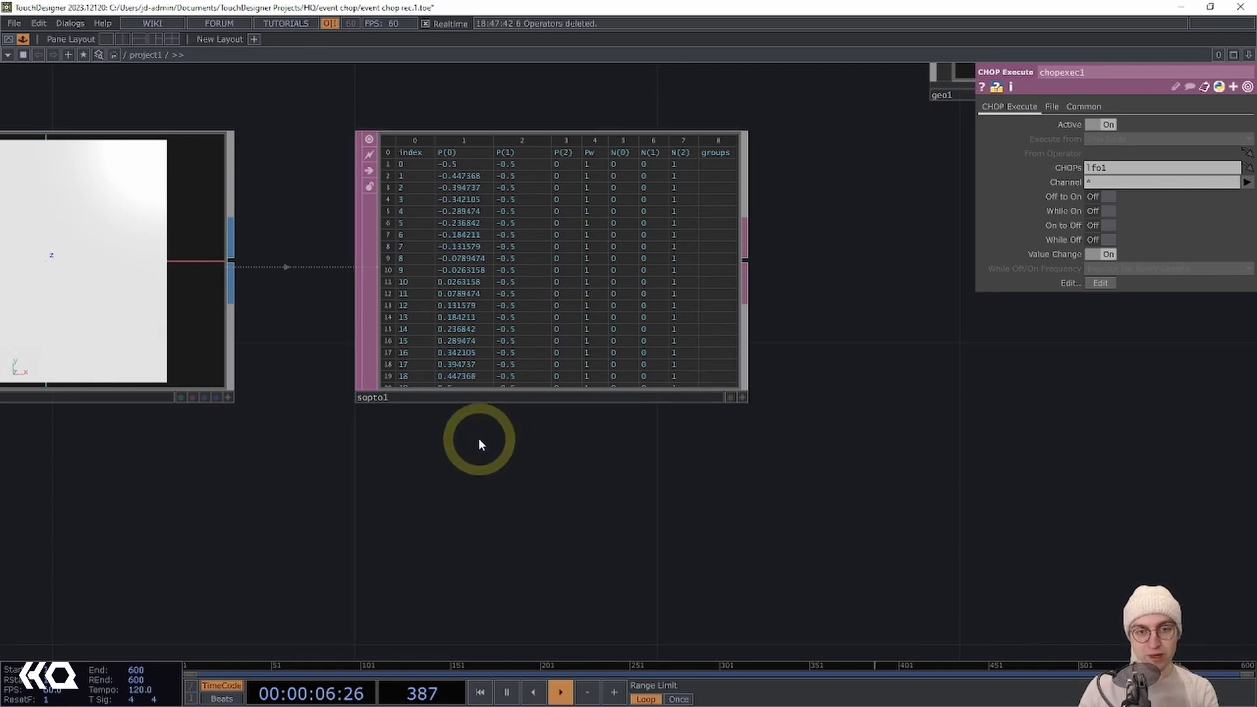
Return to the code editor and complete the line as "randomRow = 1 + int((table.numRows - 1) * random.random())".
{"action": "key", "text": "alt+Tab"}
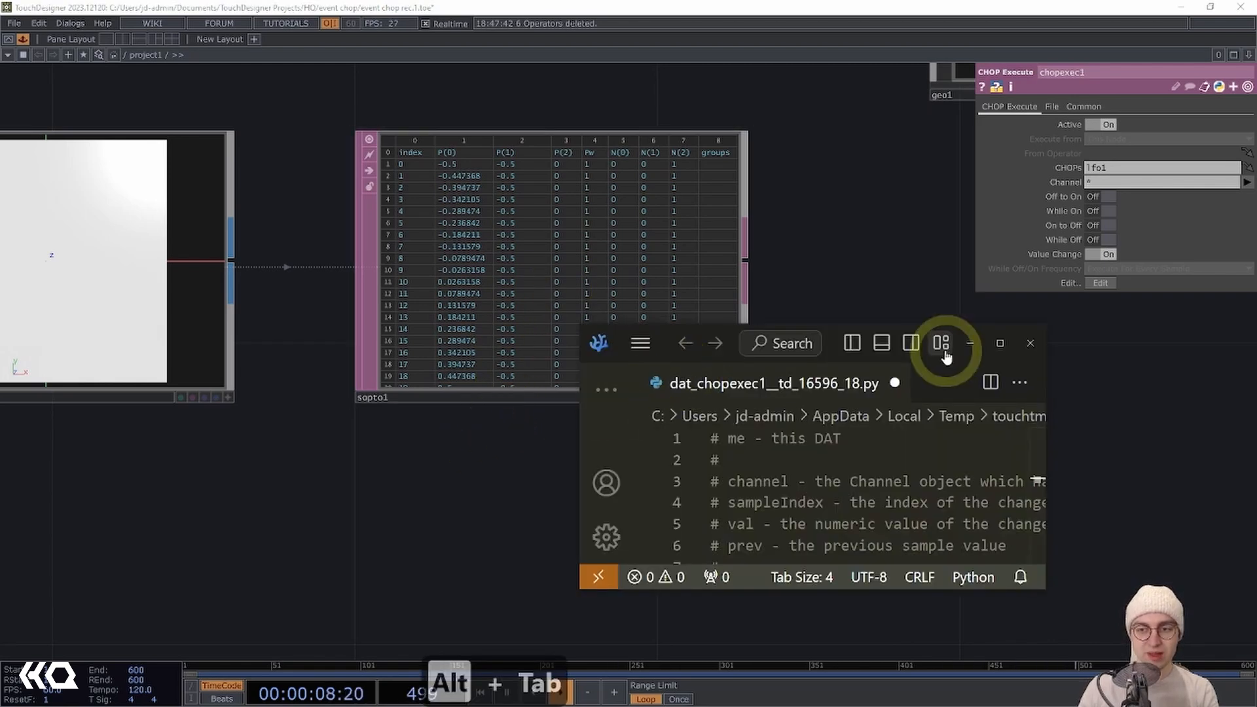
{"action": "left_click", "coordinate": [989, 342]}
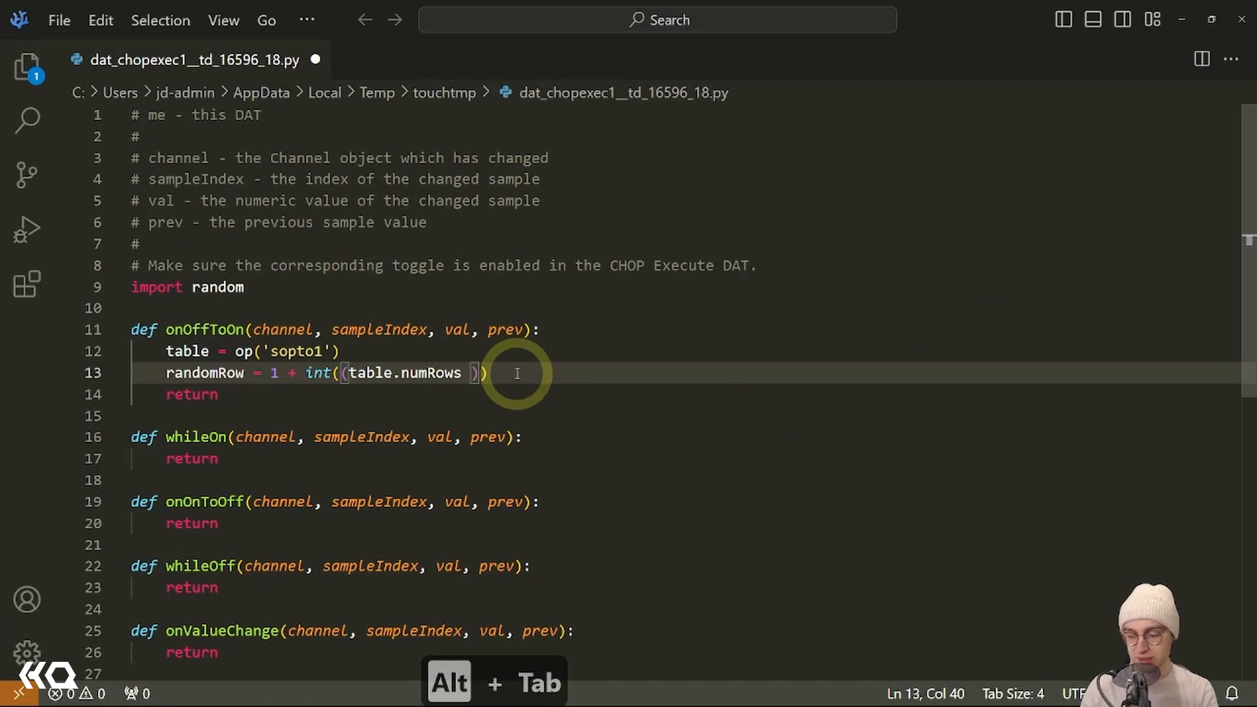
{"action": "type", "text": "- 1"}
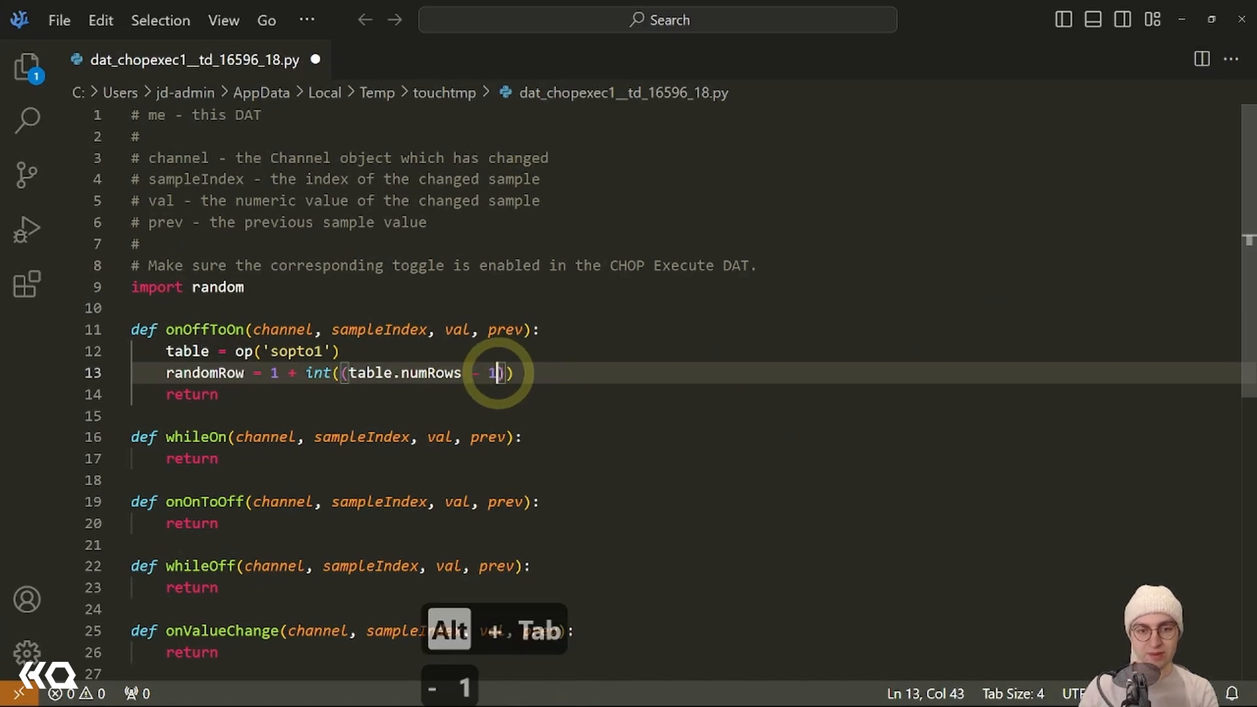
{"action": "left_click", "coordinate": [508, 372]}
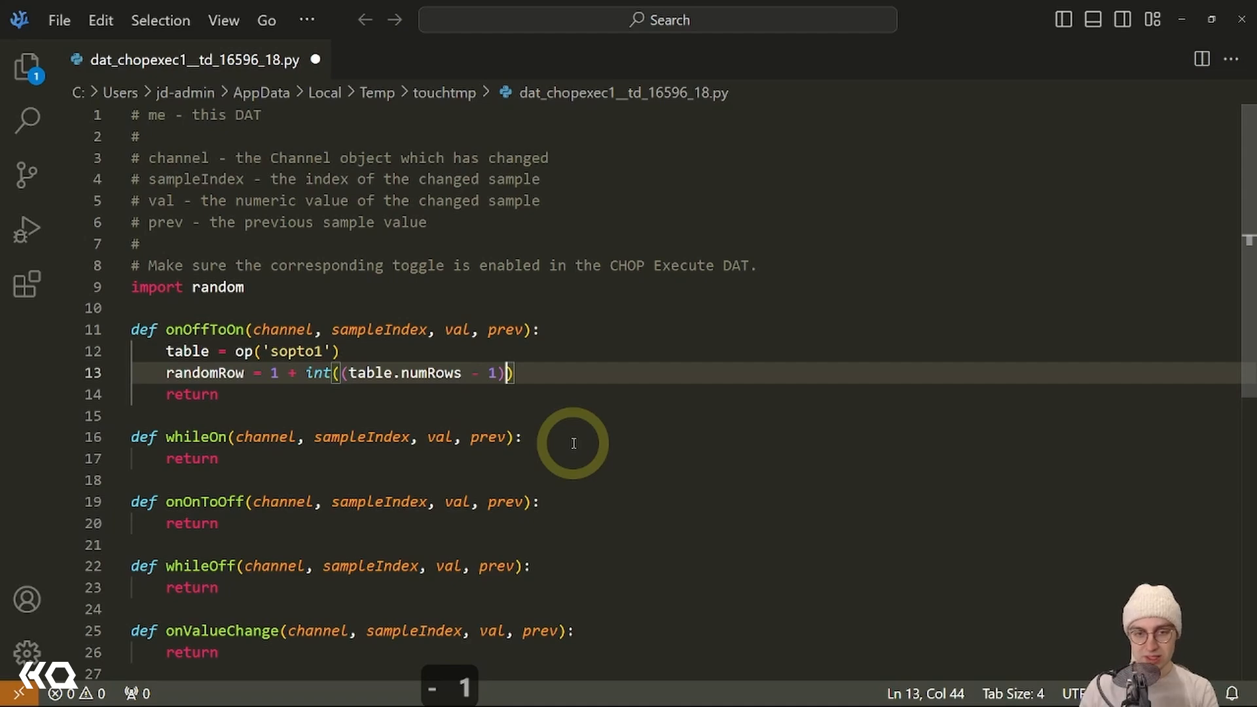
{"action": "type", "text": "* "}
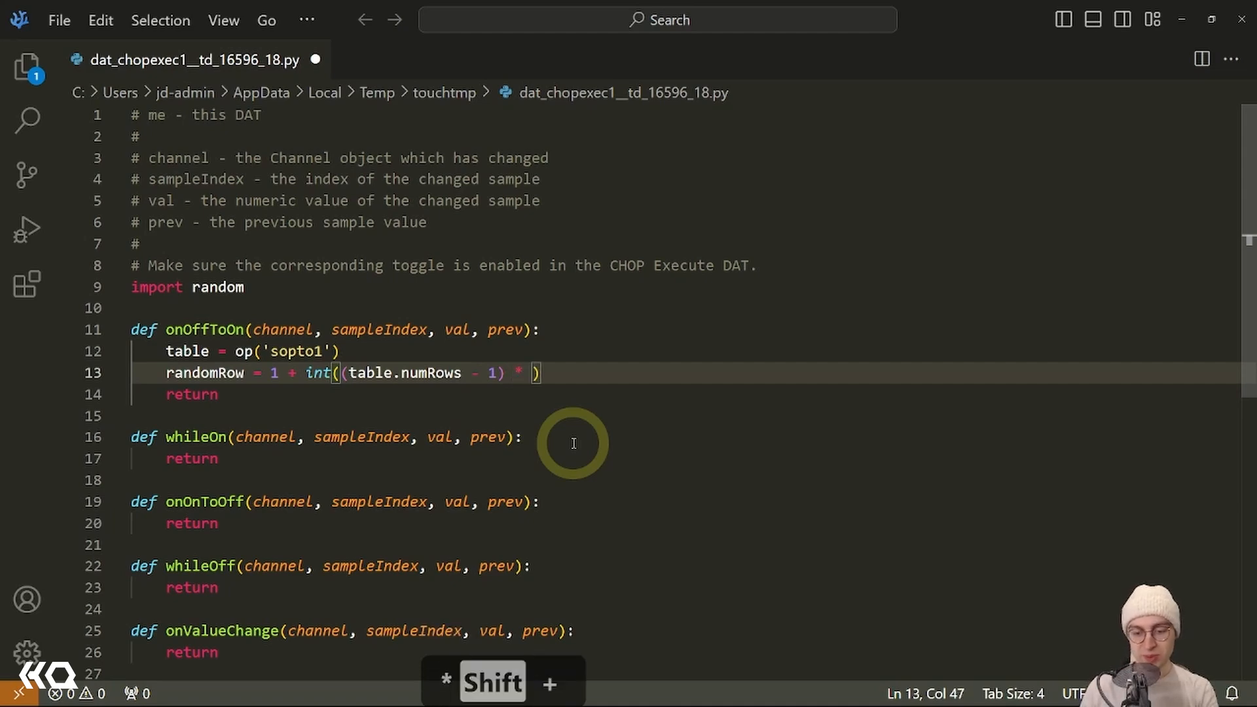
{"action": "type", "text": "random"}
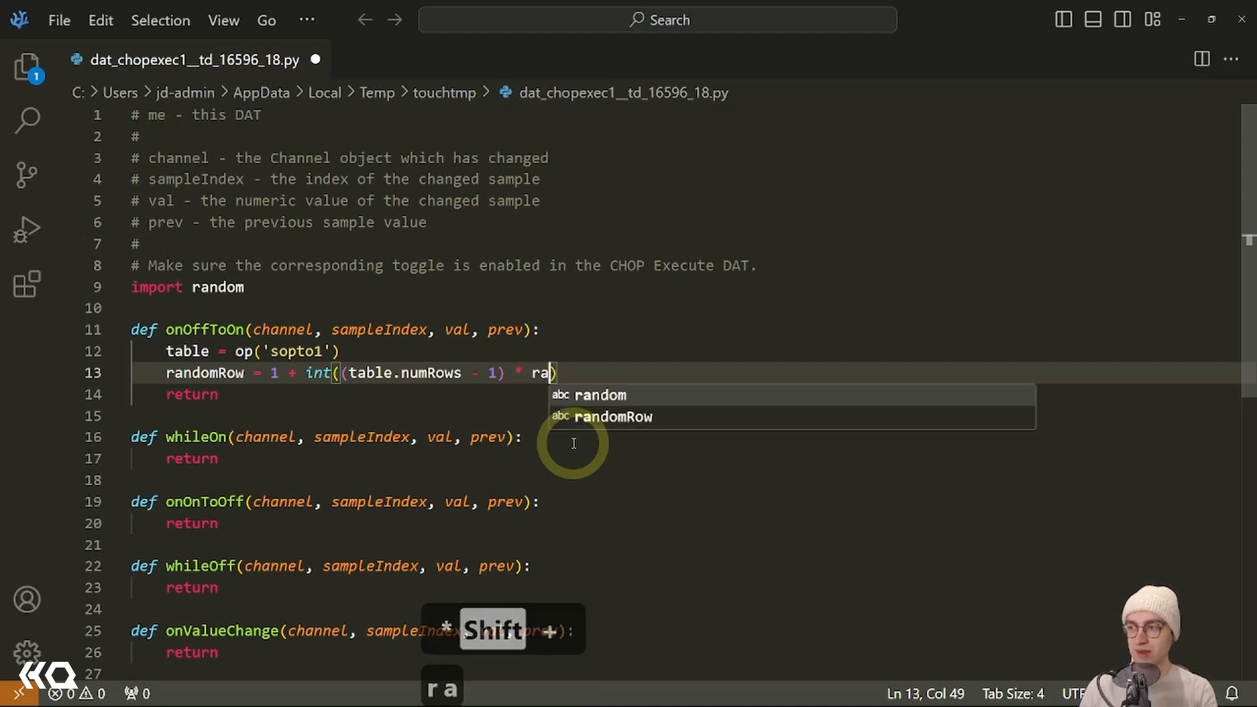
{"action": "type", "text": "."}
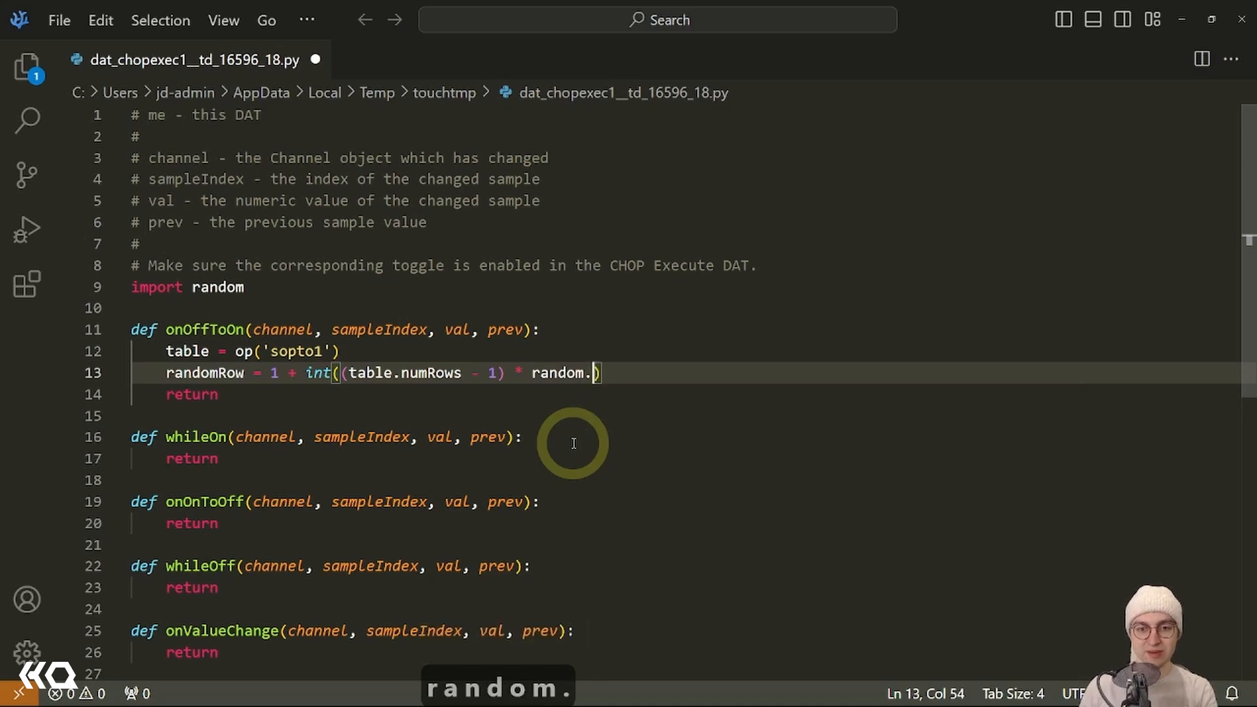
{"action": "type", "text": "rand"}
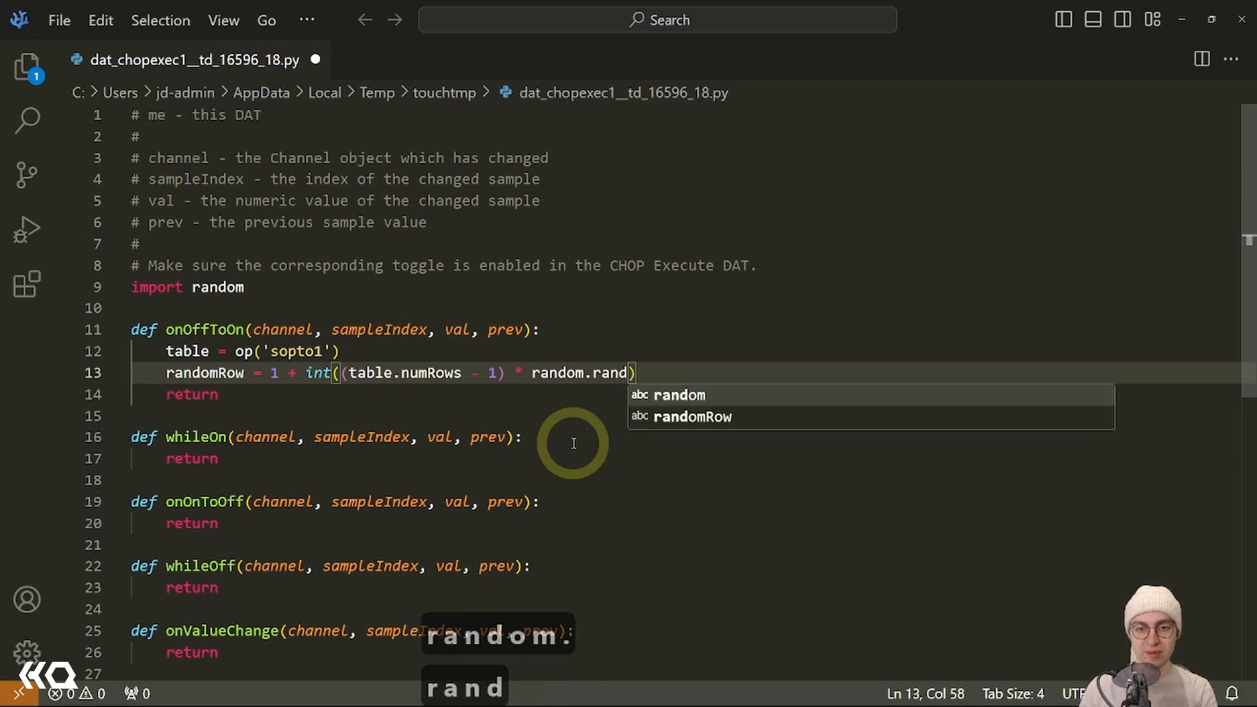
{"action": "type", "text": "om()"}
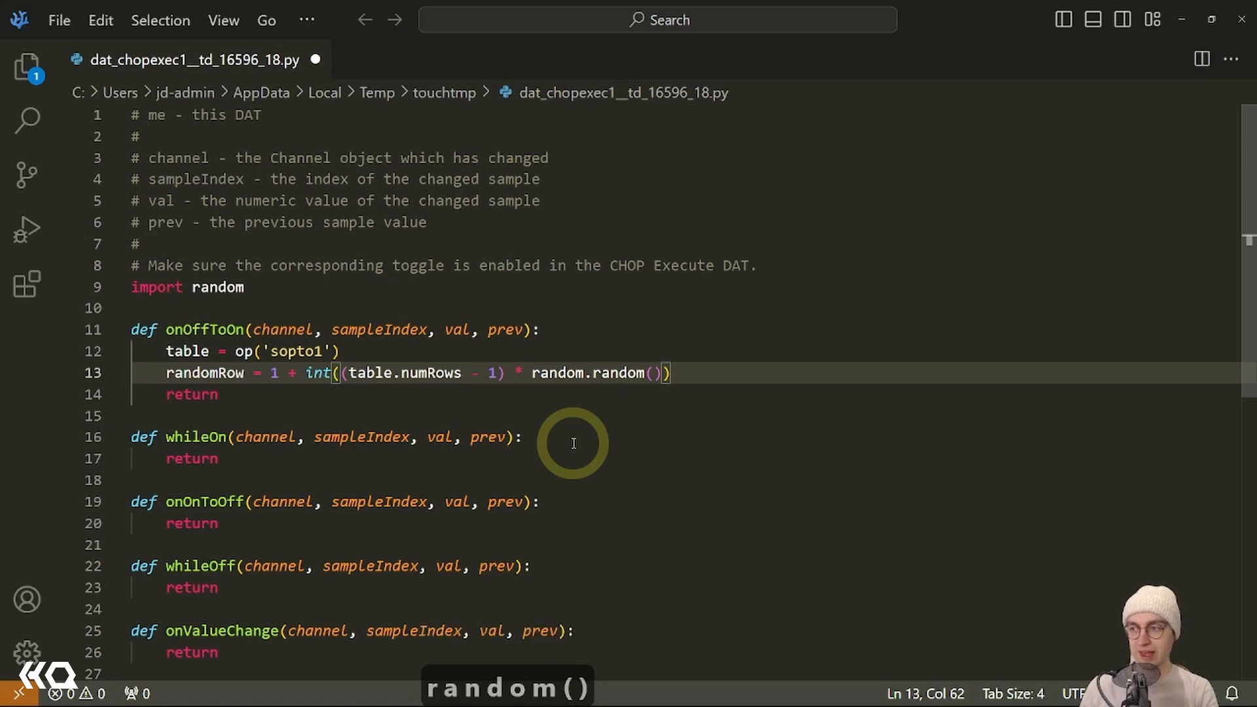
{"action": "type", "text": ")"}
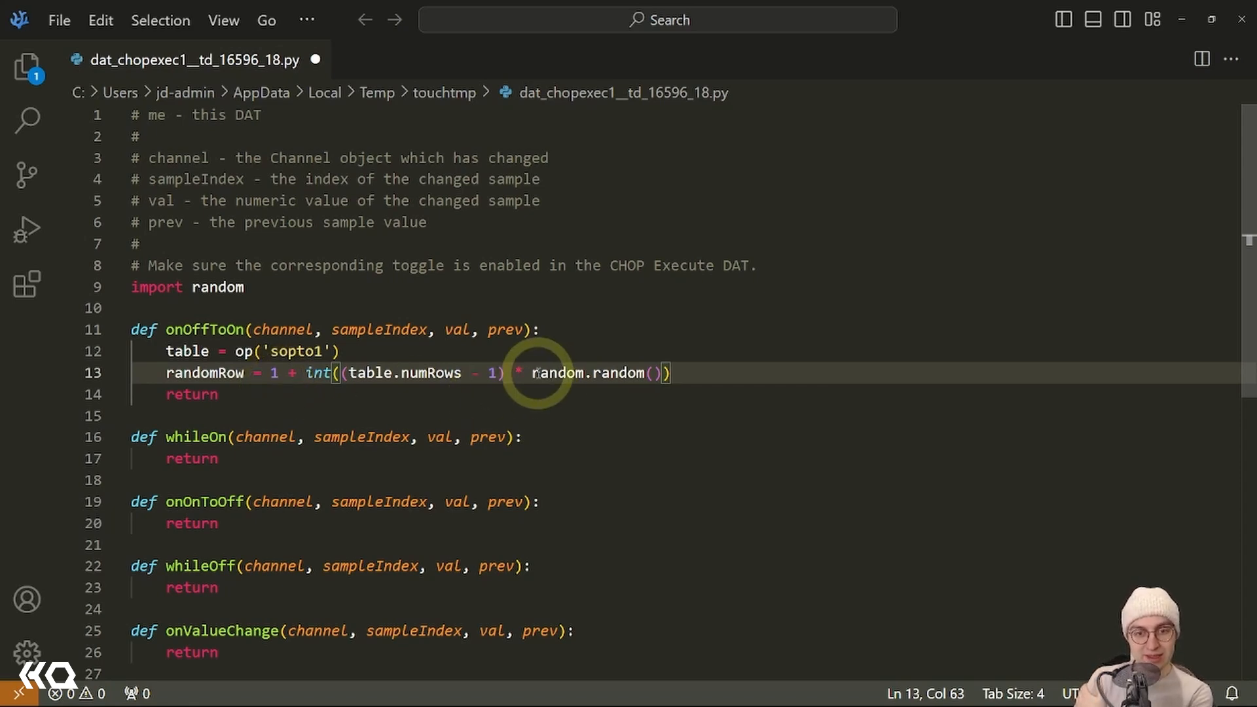
{"action": "left_click_drag", "start_coordinate": [532, 373], "coordinate": [660, 372]}
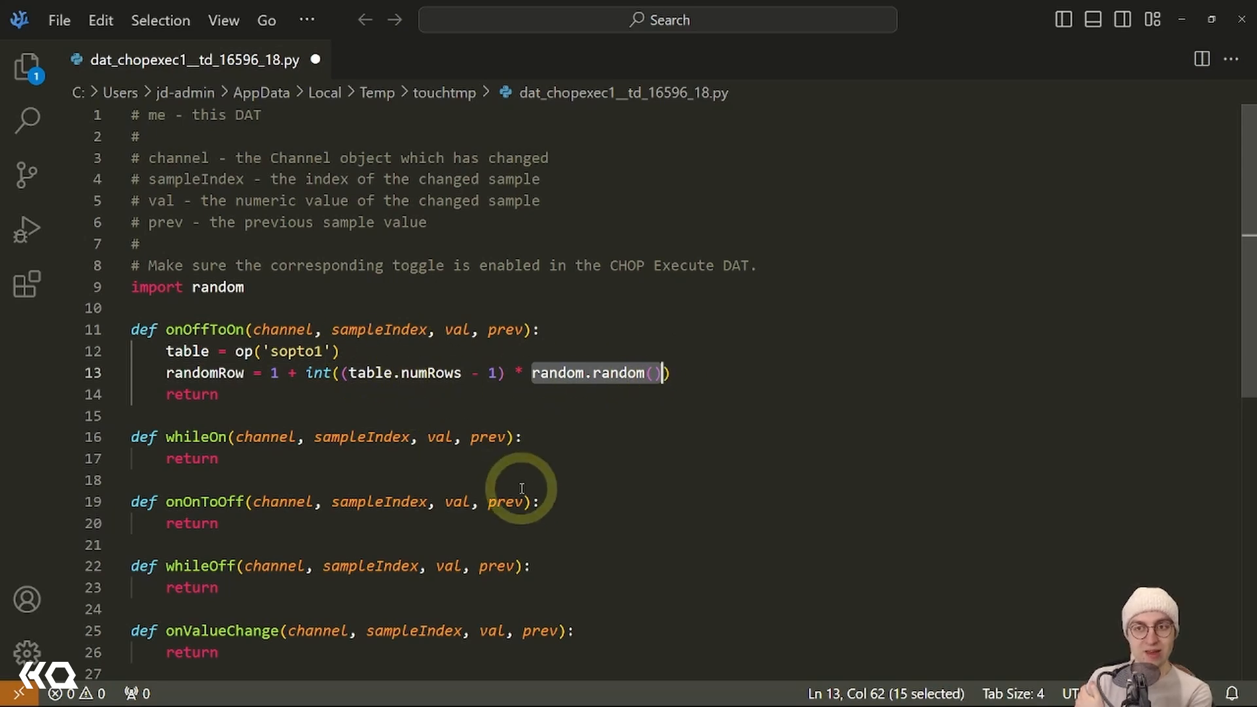
Check the sopto1 table in TouchDesigner, and back in the code editor add the line "xPos = table[randomRow, 1]" below the randomRow line.
{"action": "left_click_drag", "start_coordinate": [969, 20], "coordinate": [869, 346]}
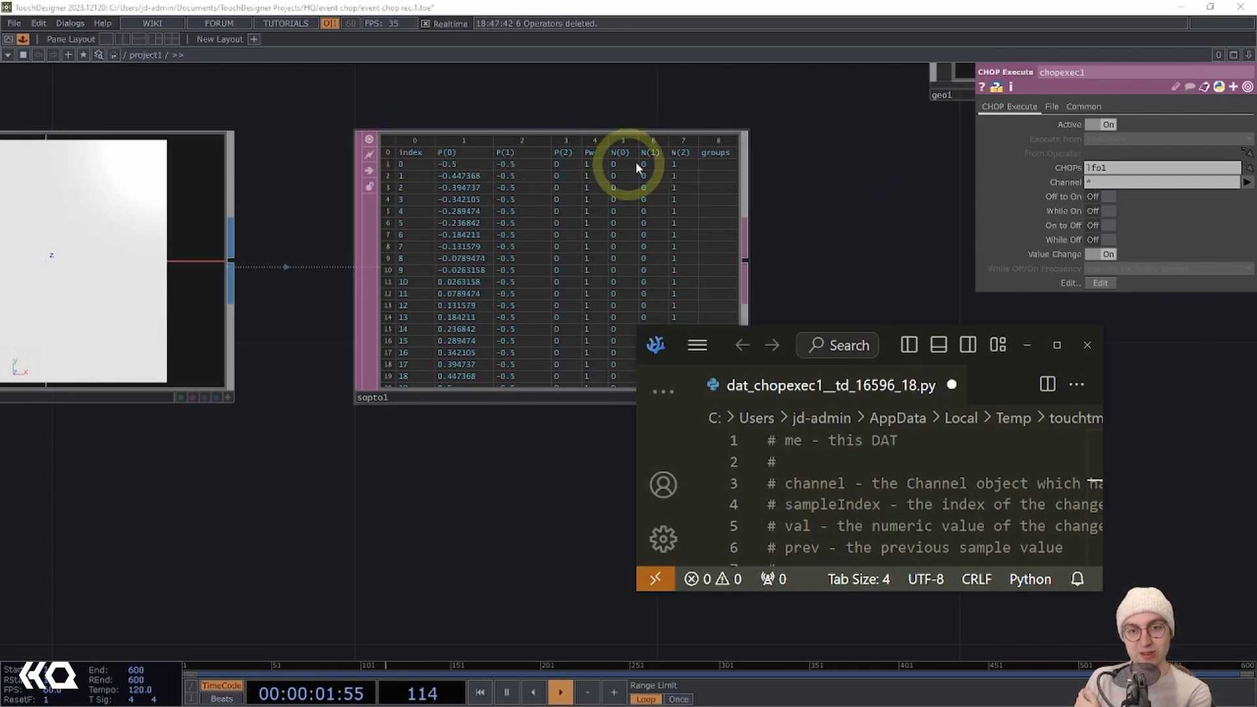
{"action": "left_click", "coordinate": [1057, 345]}
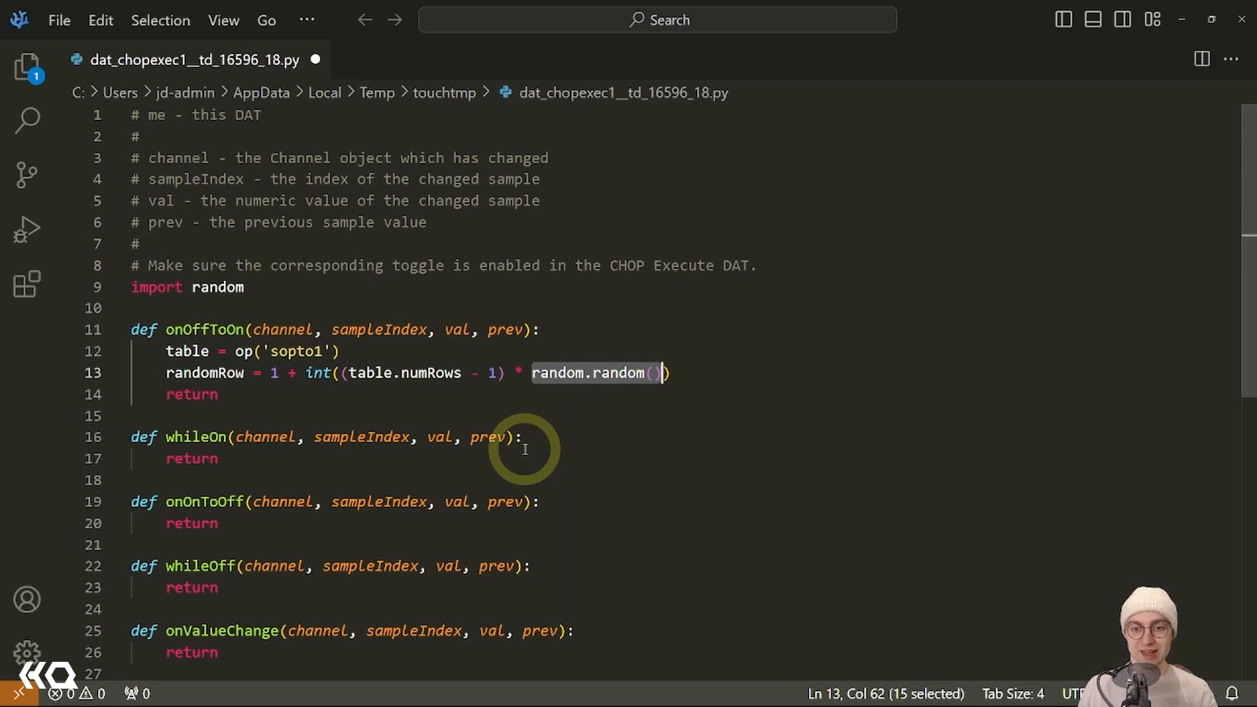
{"action": "left_click", "coordinate": [687, 375]}
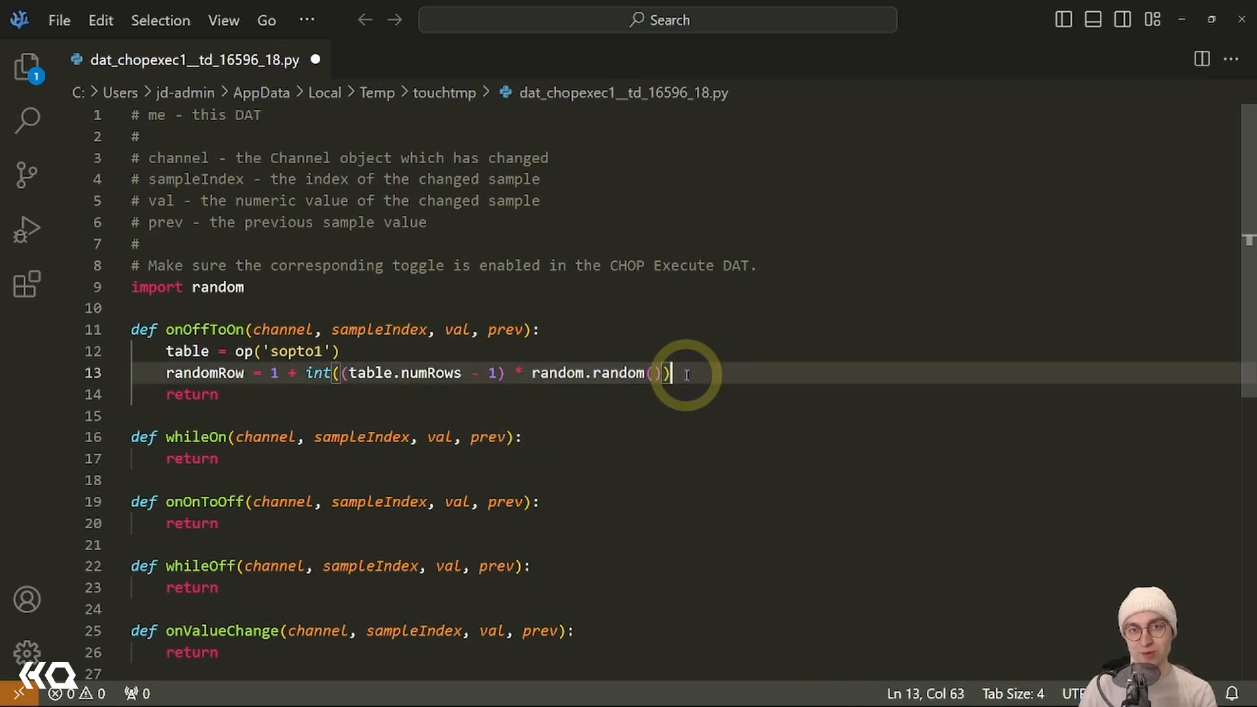
{"action": "key", "text": "Return"}
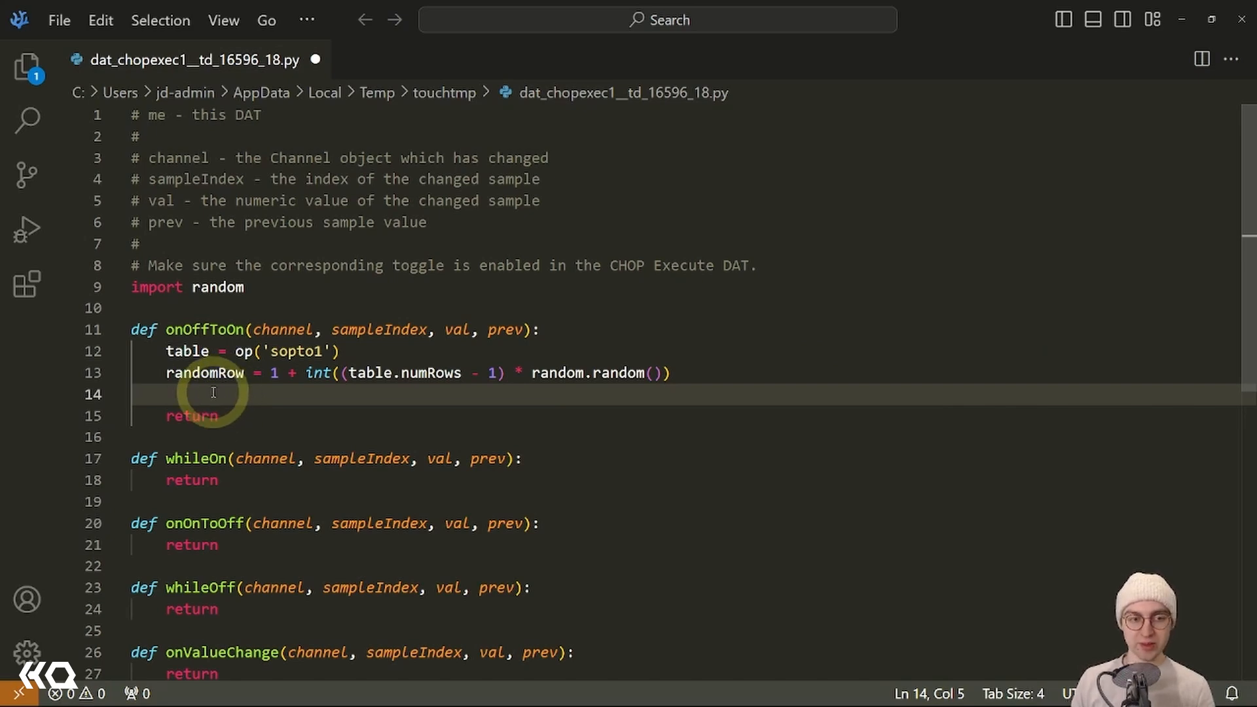
{"action": "type", "text": "xPoz"}
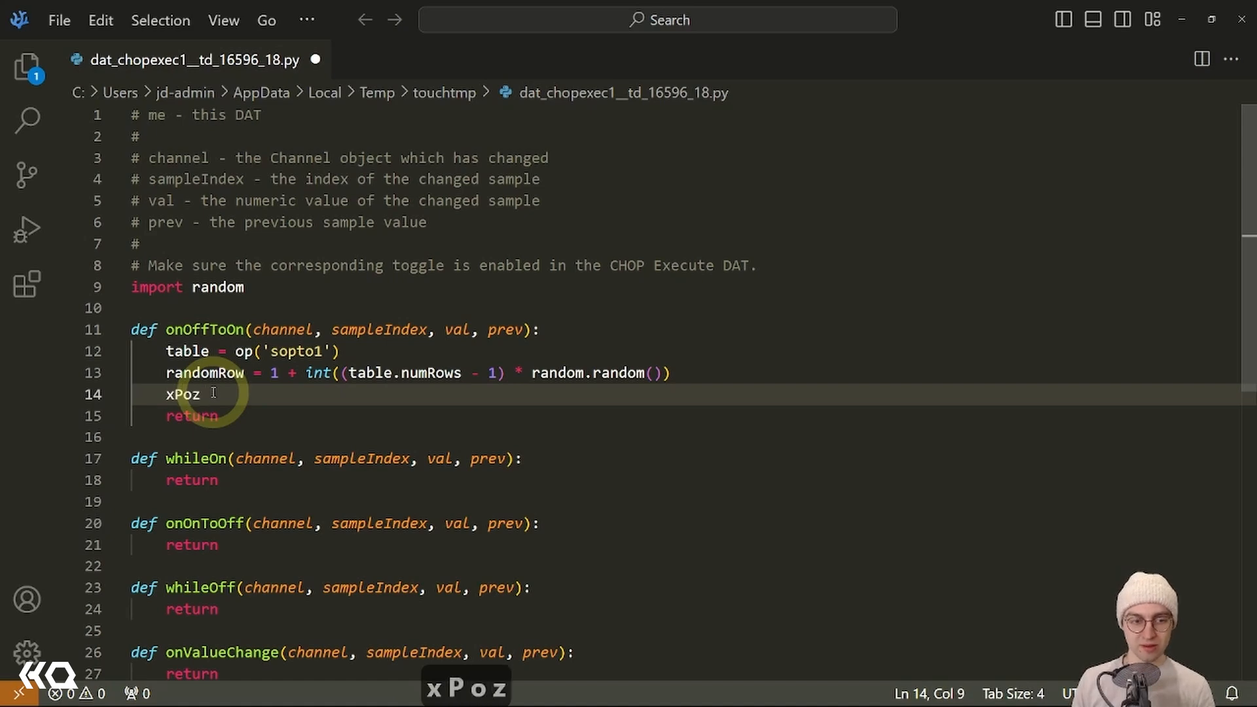
{"action": "key", "text": "BackSpace"}
{"action": "type", "text": "s "}
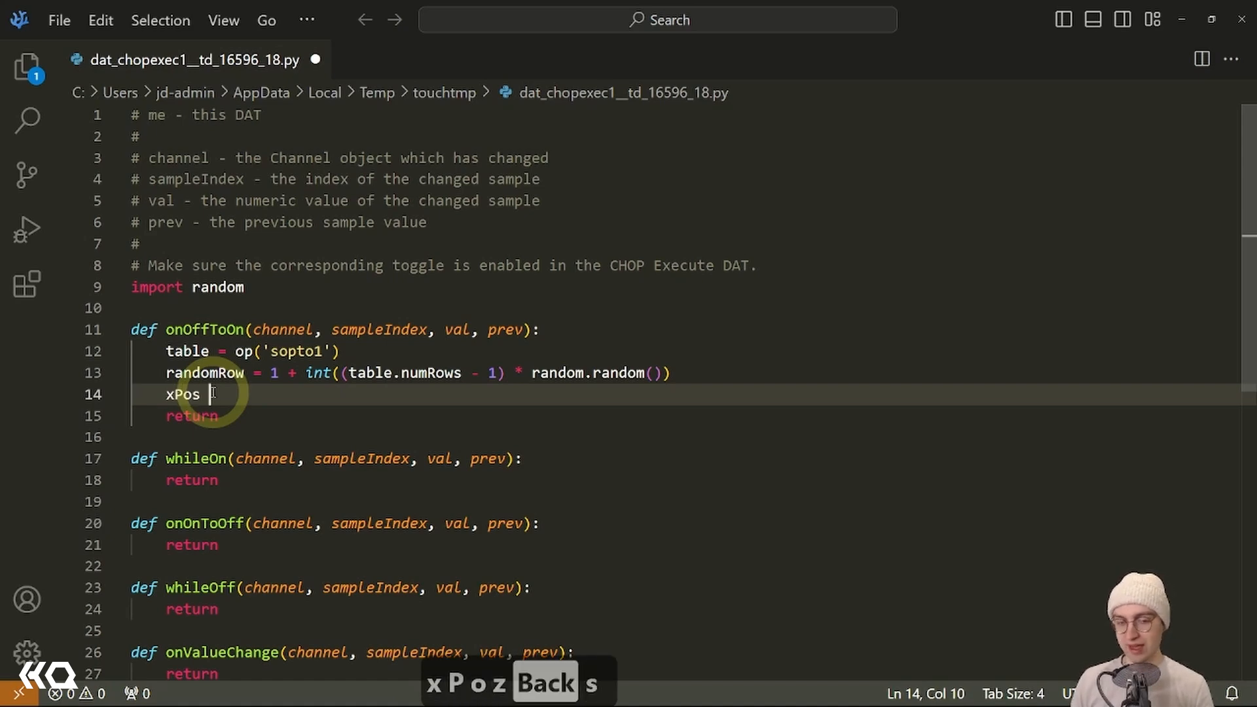
{"action": "type", "text": "= "}
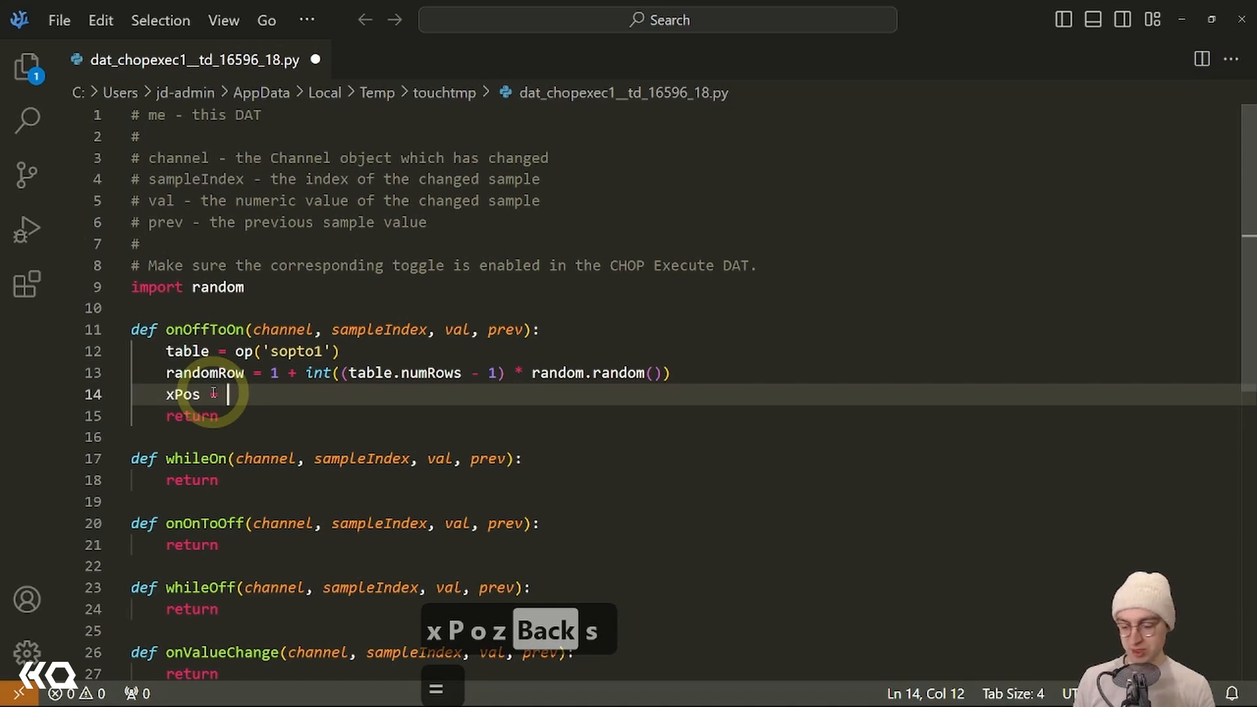
{"action": "type", "text": "table"}
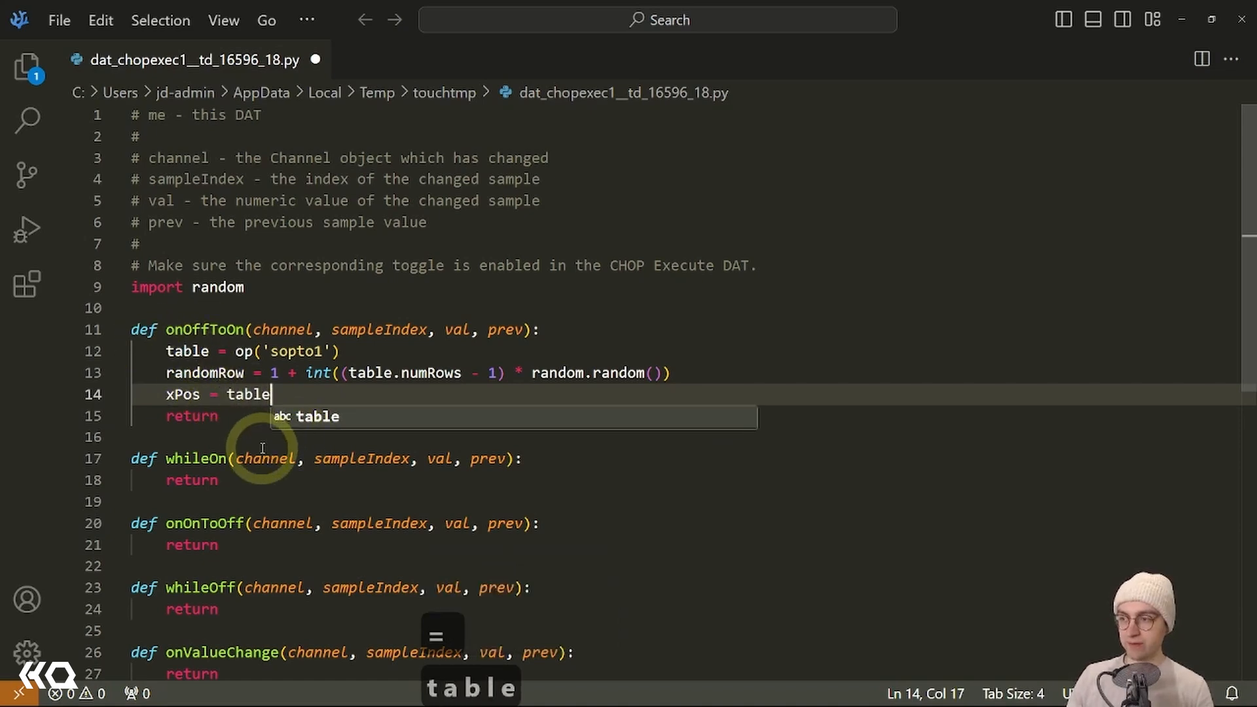
{"action": "type", "text": "["}
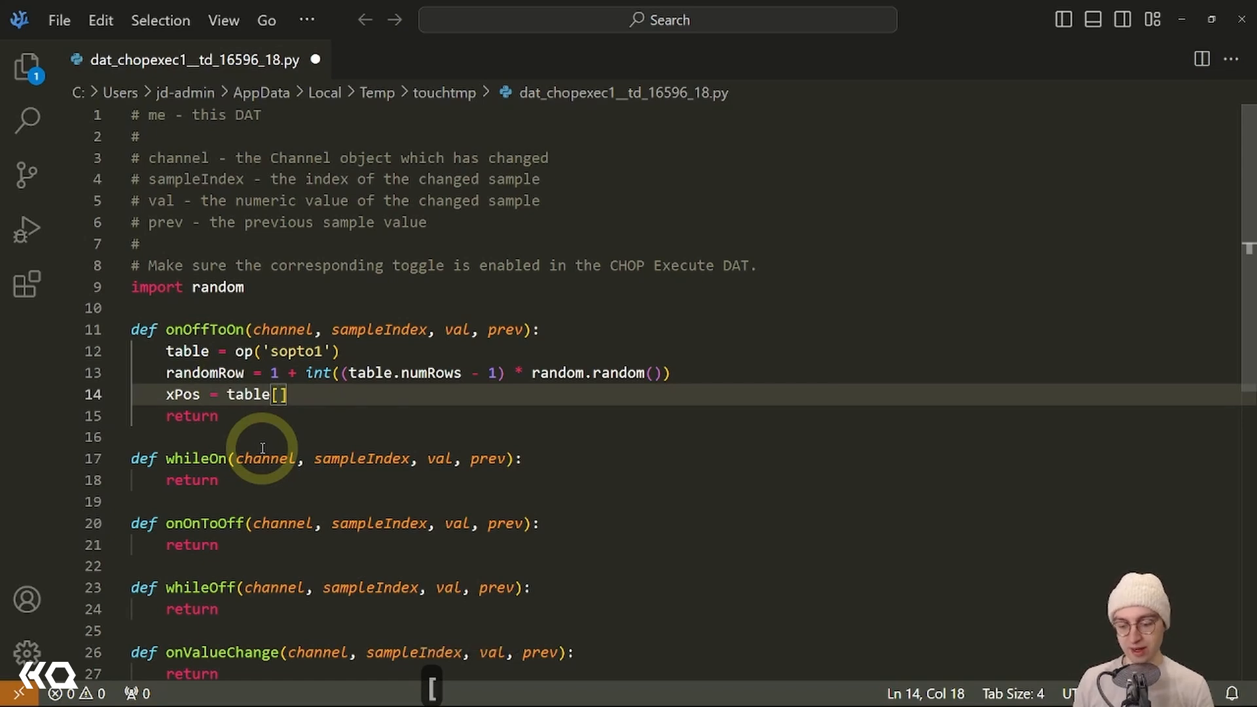
{"action": "type", "text": "randomRow"}
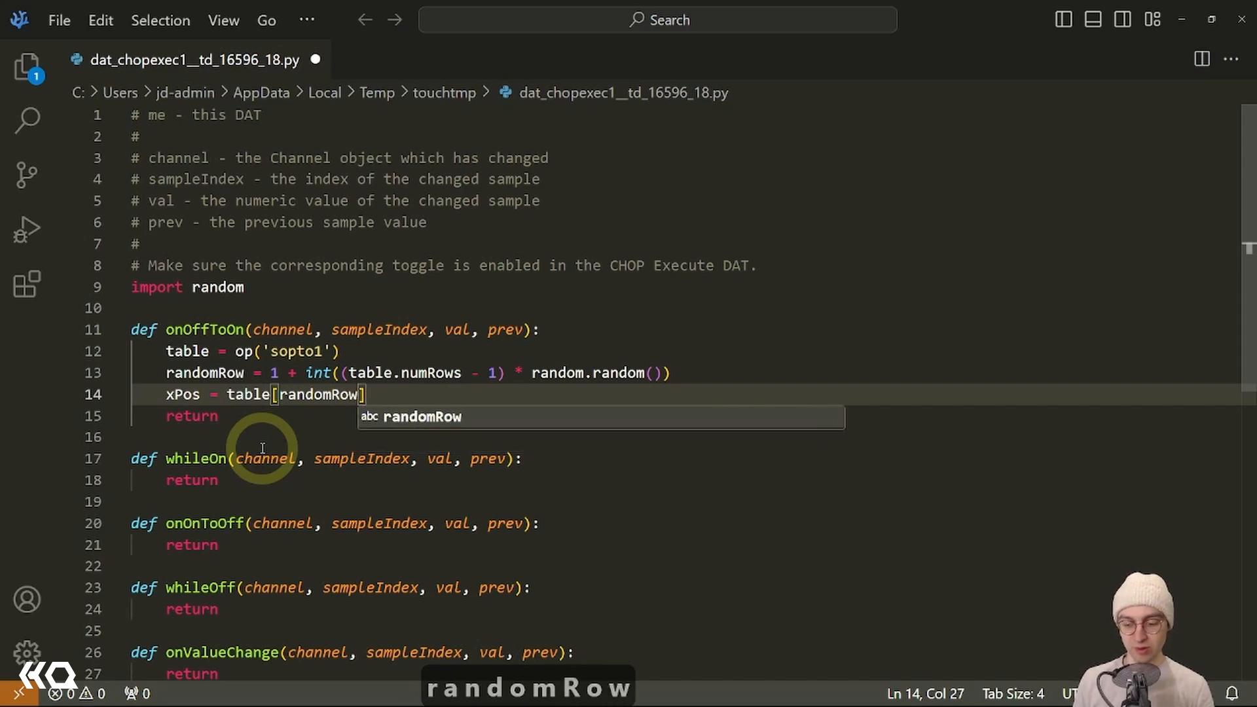
{"action": "type", "text": ","}
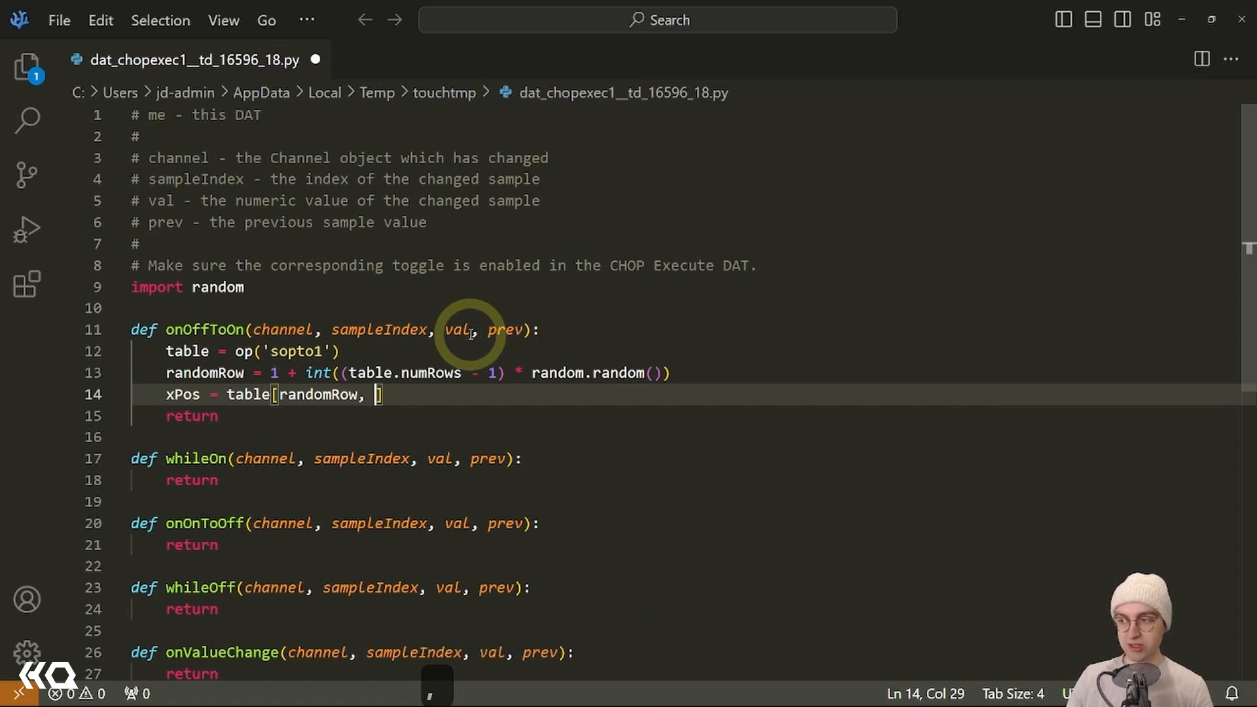
{"action": "type", "text": "1"}
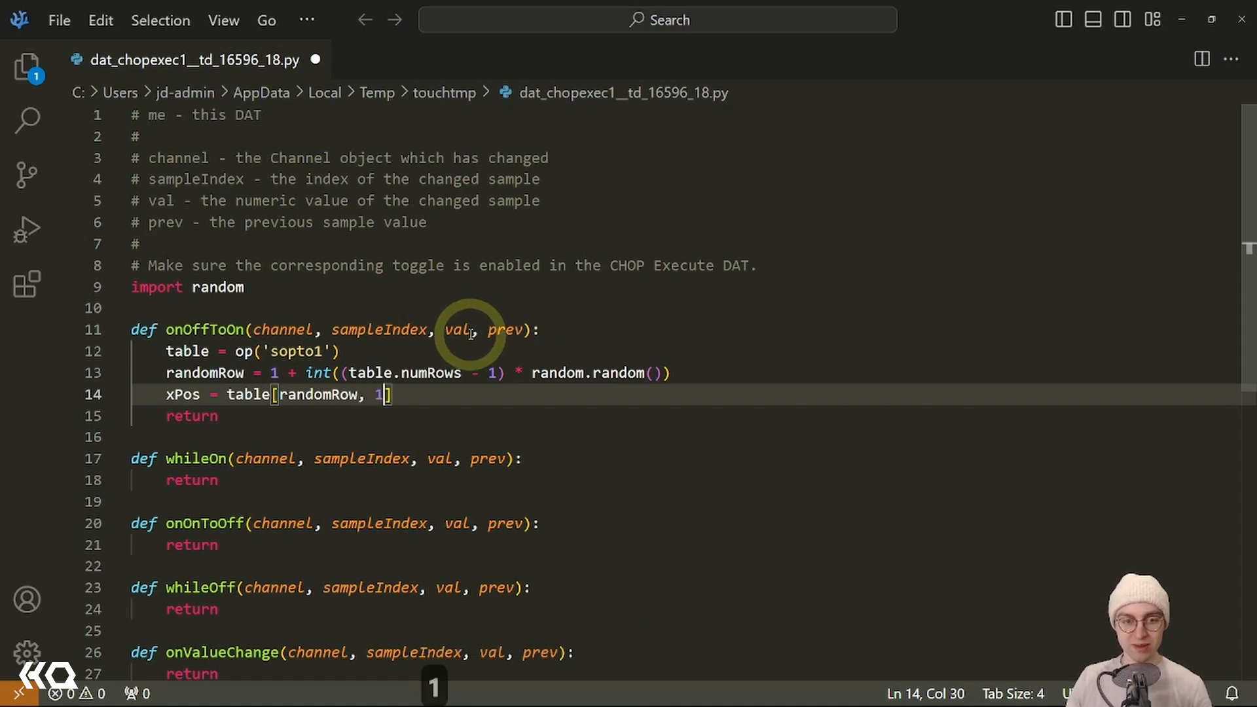
Copy the xPos line and paste it twice on new lines directly below.
{"action": "left_click", "coordinate": [448, 389]}
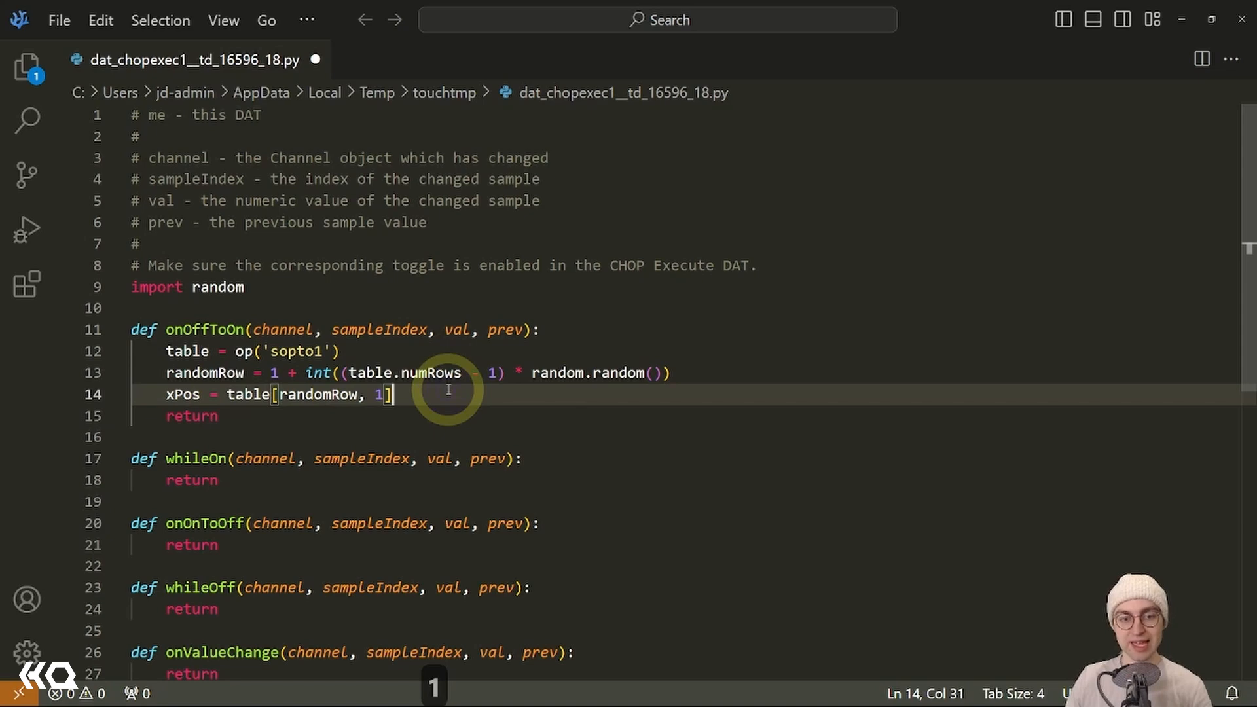
{"action": "key", "text": "shift+Home"}
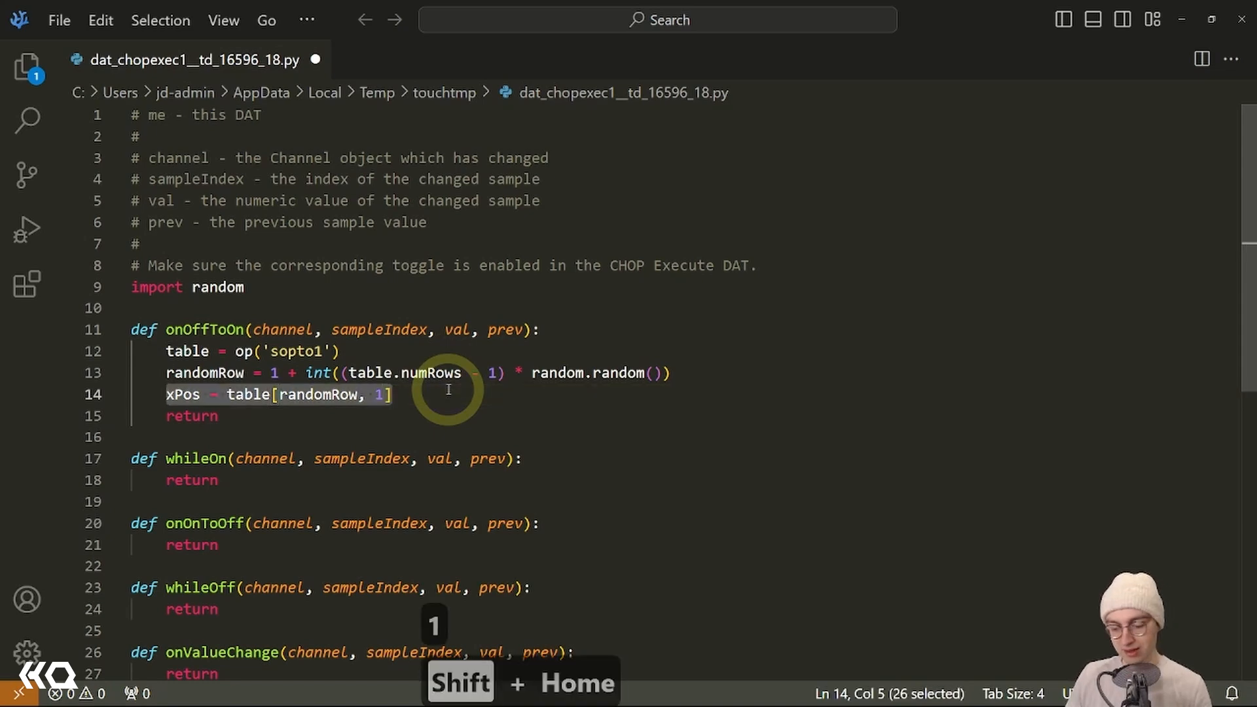
{"action": "key", "text": "ctrl+c"}
{"action": "left_click", "coordinate": [448, 389]}
{"action": "key", "text": "Return"}
{"action": "key", "text": "ctrl+v"}
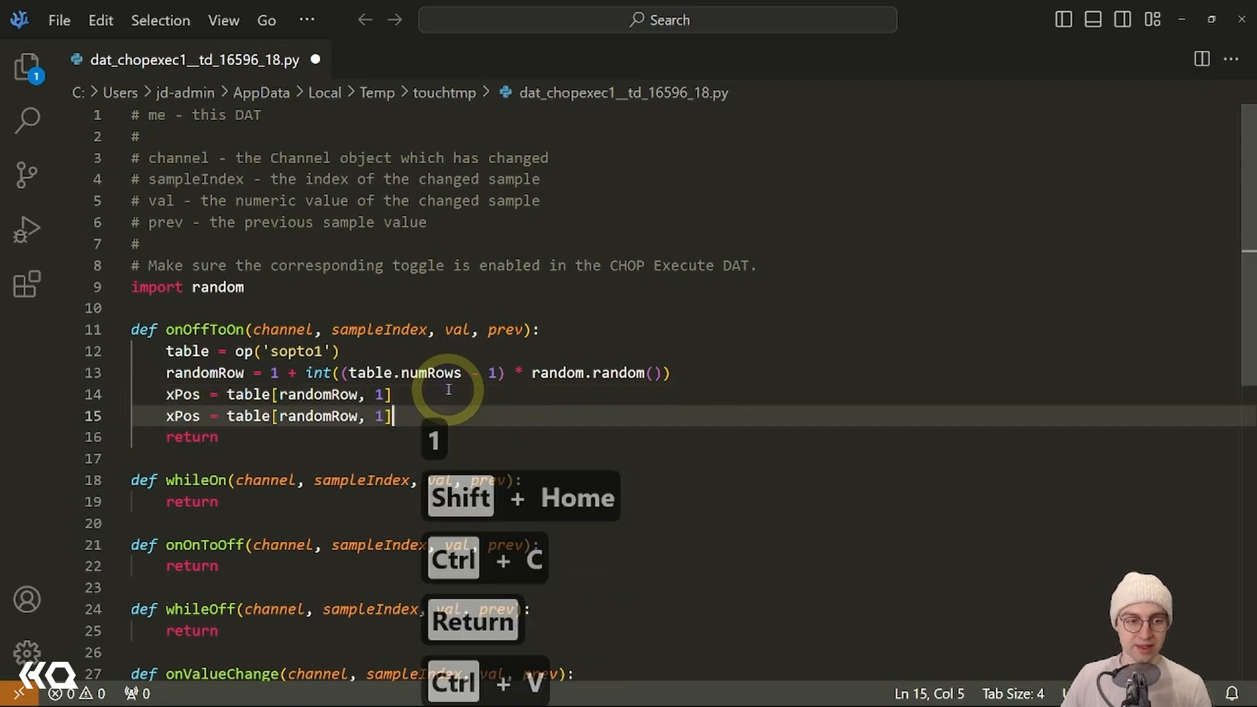
{"action": "key", "text": "Return"}
{"action": "key", "text": "ctrl+v"}
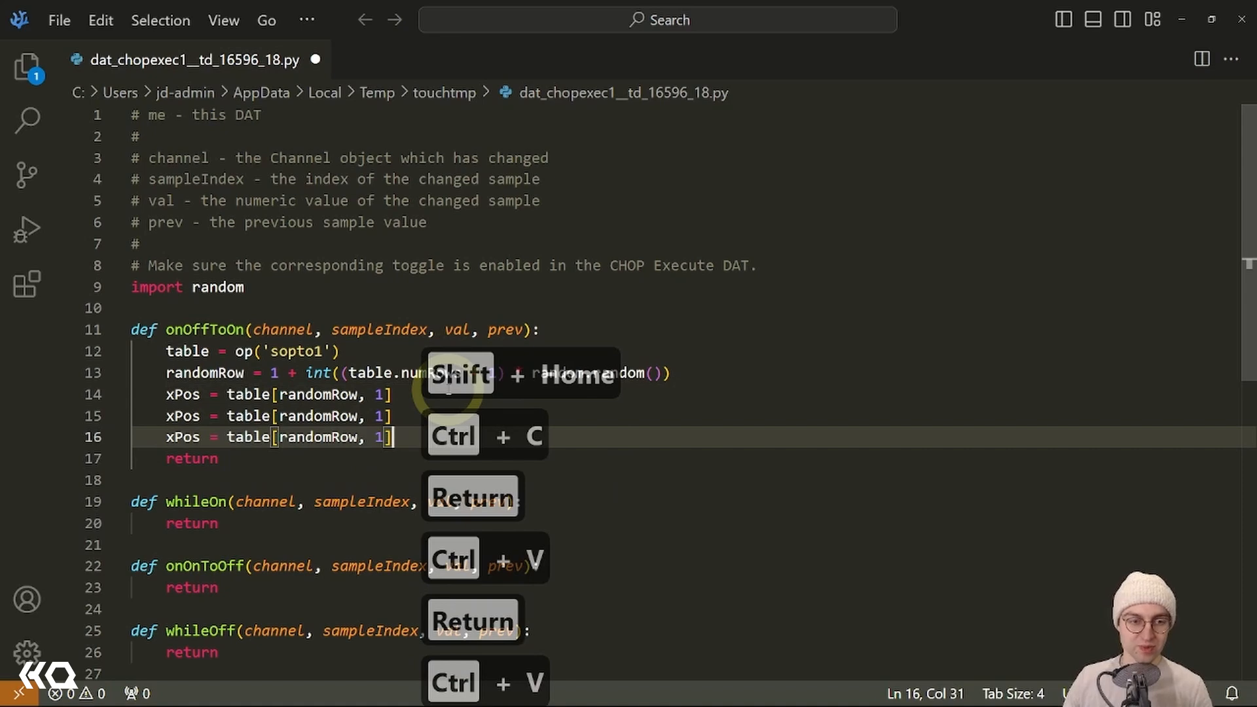
Edit the two copied lines to read "yPos = table[randomRow, 2]" and "zPos = table[randomRow, 3]".
{"action": "left_click", "coordinate": [177, 416]}
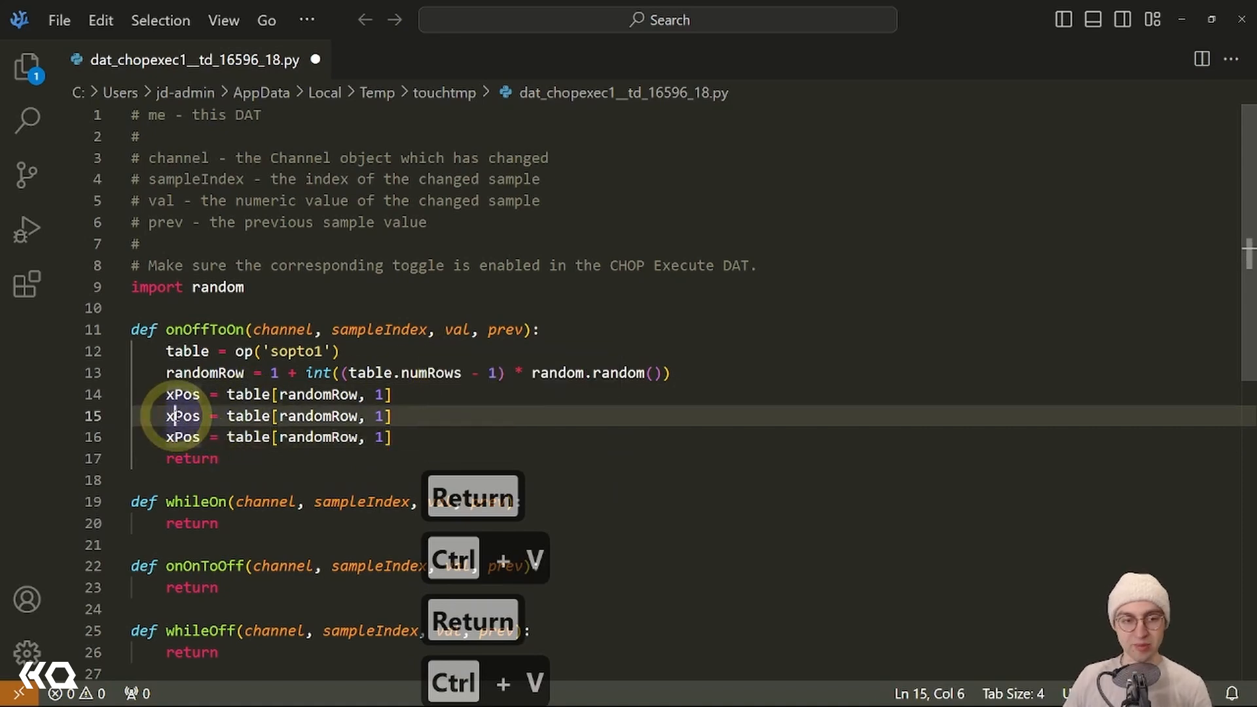
{"action": "key", "text": "BackSpace"}
{"action": "type", "text": "y"}
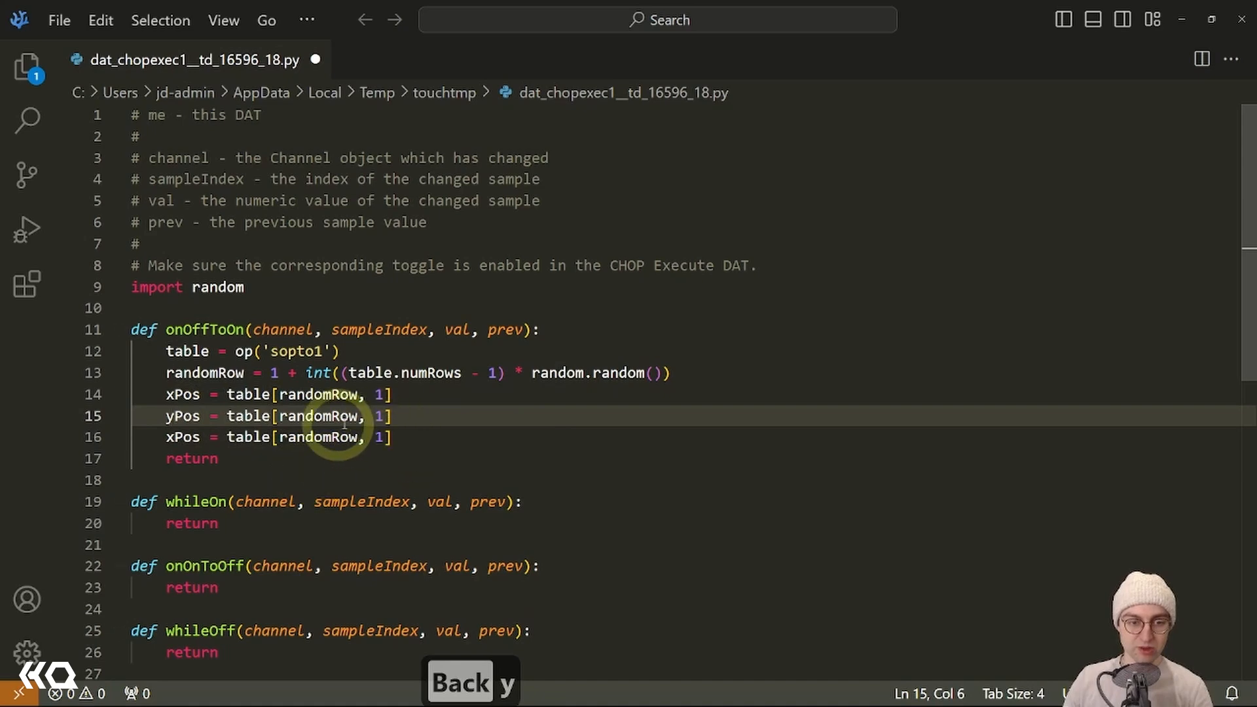
{"action": "double_click", "coordinate": [379, 417]}
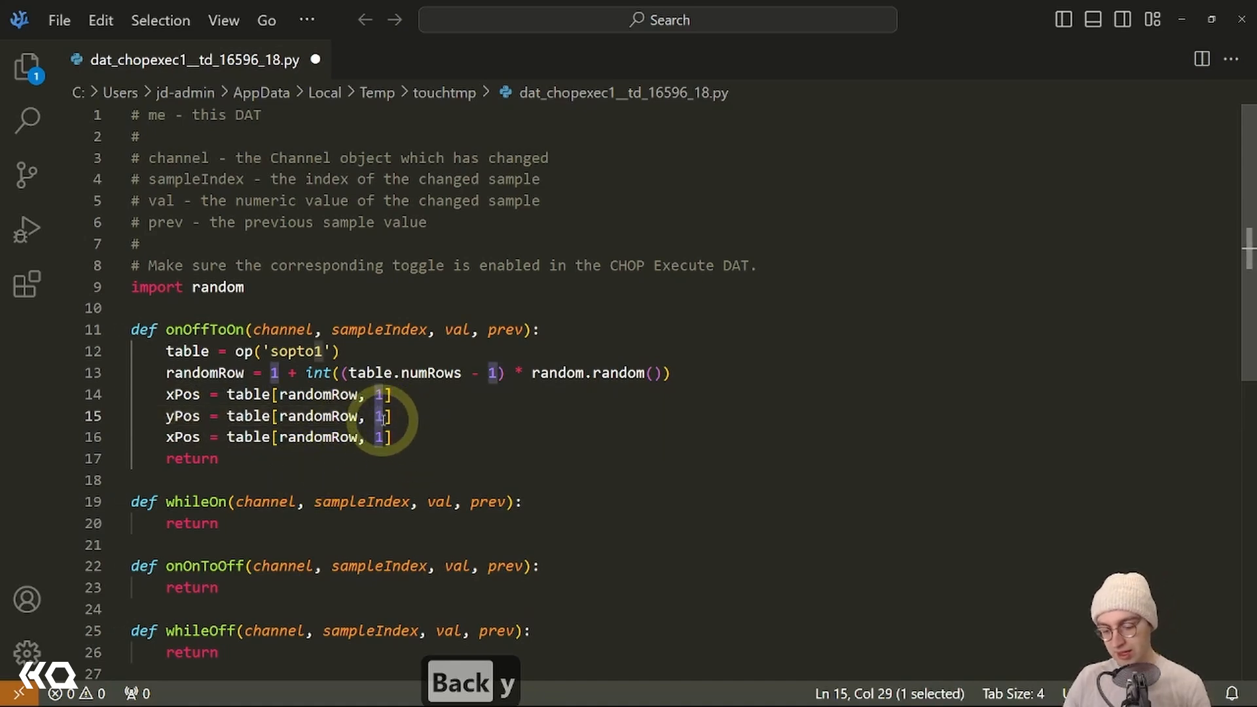
{"action": "type", "text": "2"}
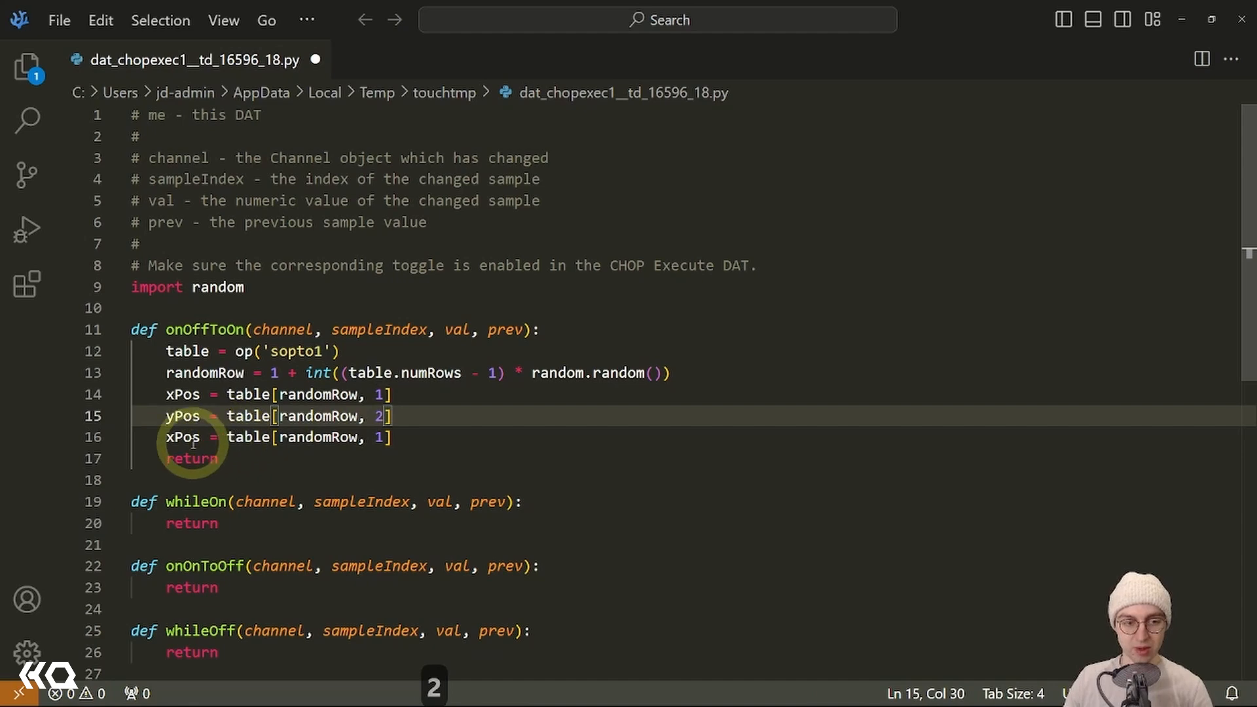
{"action": "left_click_drag", "start_coordinate": [175, 438], "coordinate": [165, 439]}
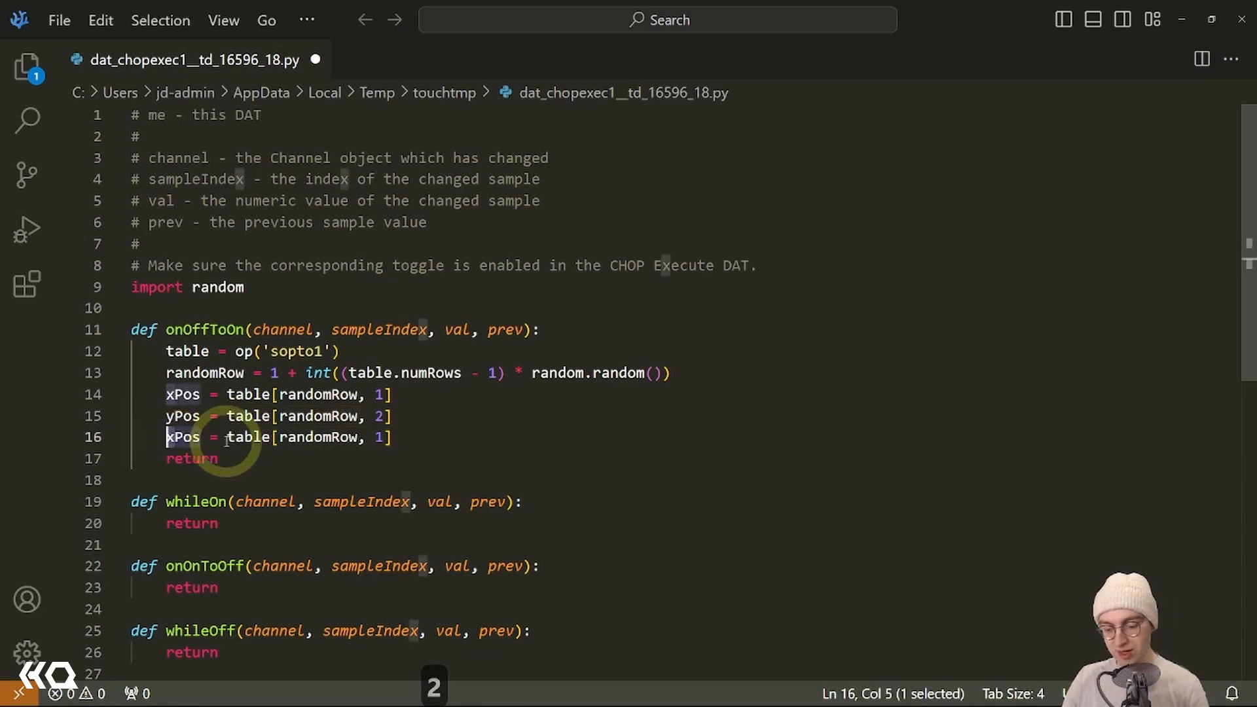
{"action": "type", "text": "z"}
{"action": "left_click_drag", "start_coordinate": [385, 437], "coordinate": [375, 438]}
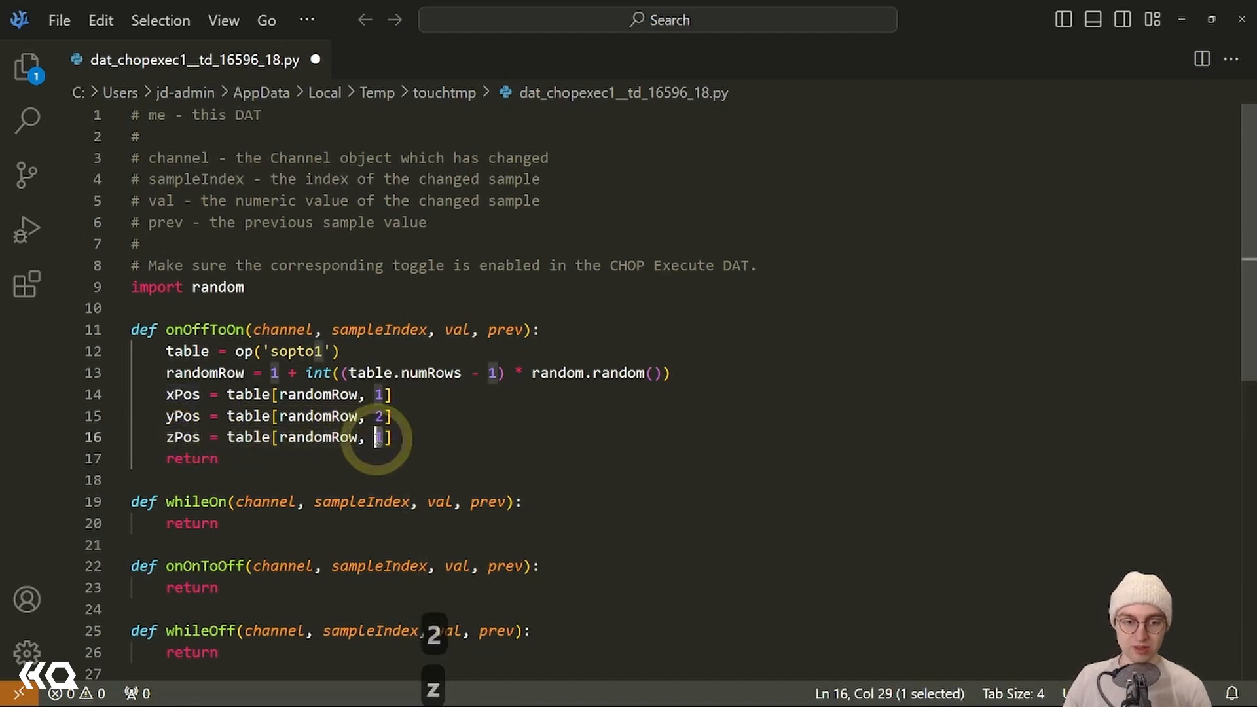
{"action": "type", "text": "3"}
Add two blank lines below the zPos line and one blank line between the randomRow and xPos lines.
{"action": "left_click", "coordinate": [409, 437]}
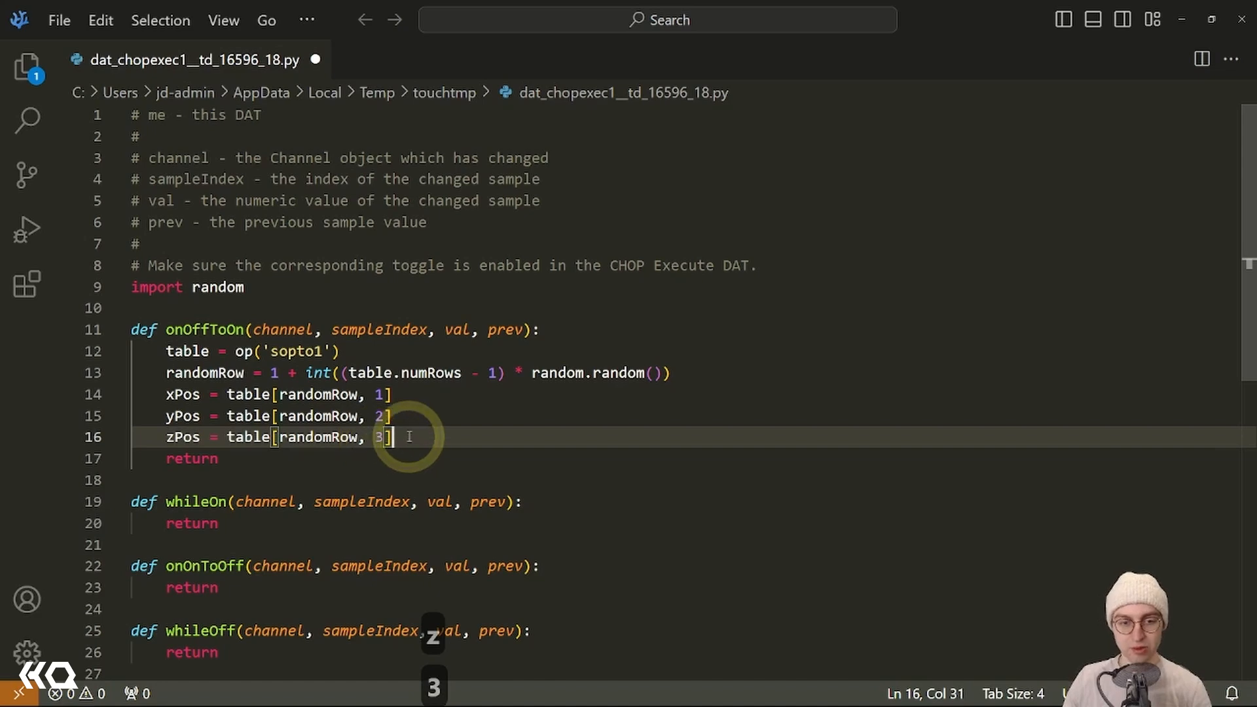
{"action": "key", "text": "Return"}
{"action": "key", "text": "Return"}
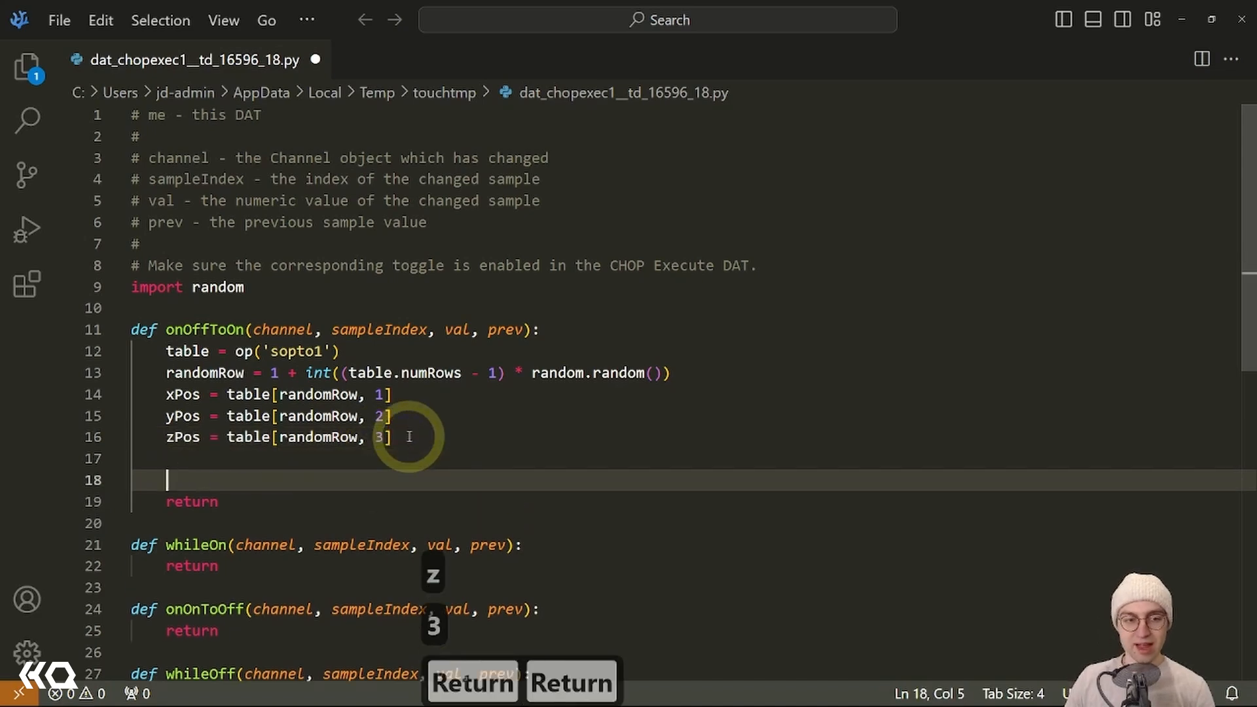
{"action": "left_click", "coordinate": [167, 394]}
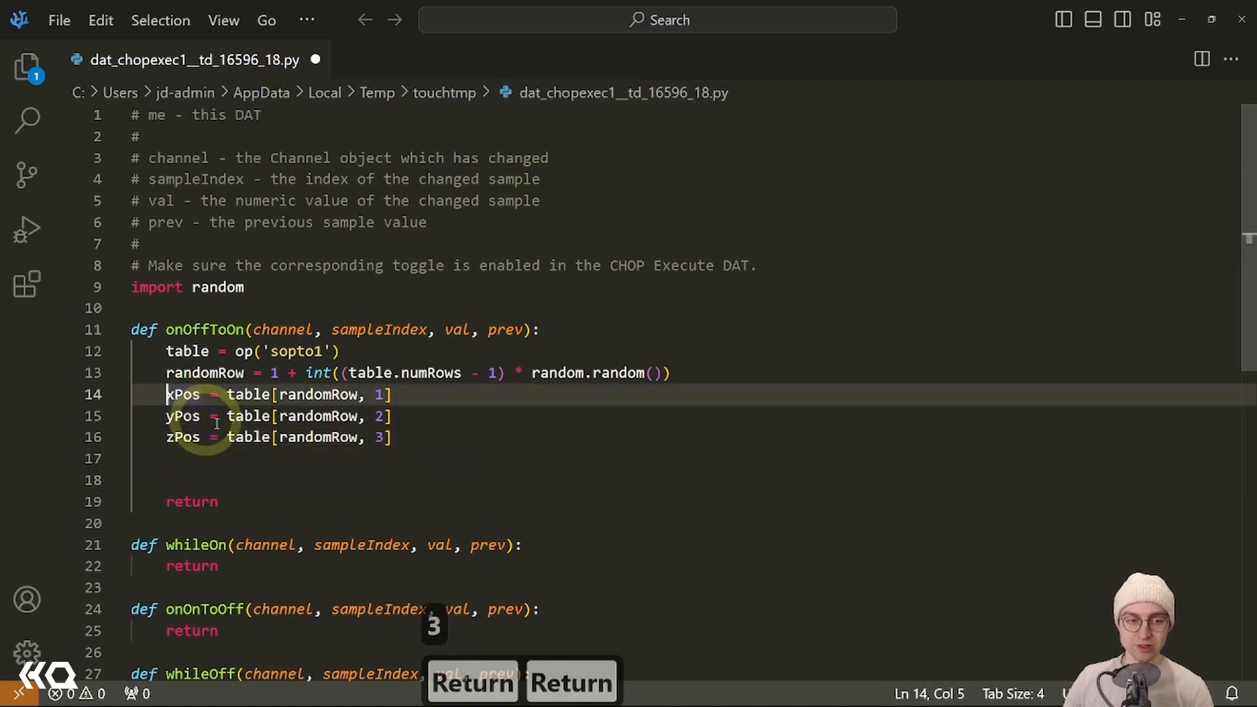
{"action": "key", "text": "Return"}
Start an indented line above the return of onOffToOn with the operator reference "op('event1')".
{"action": "left_click", "coordinate": [216, 504]}
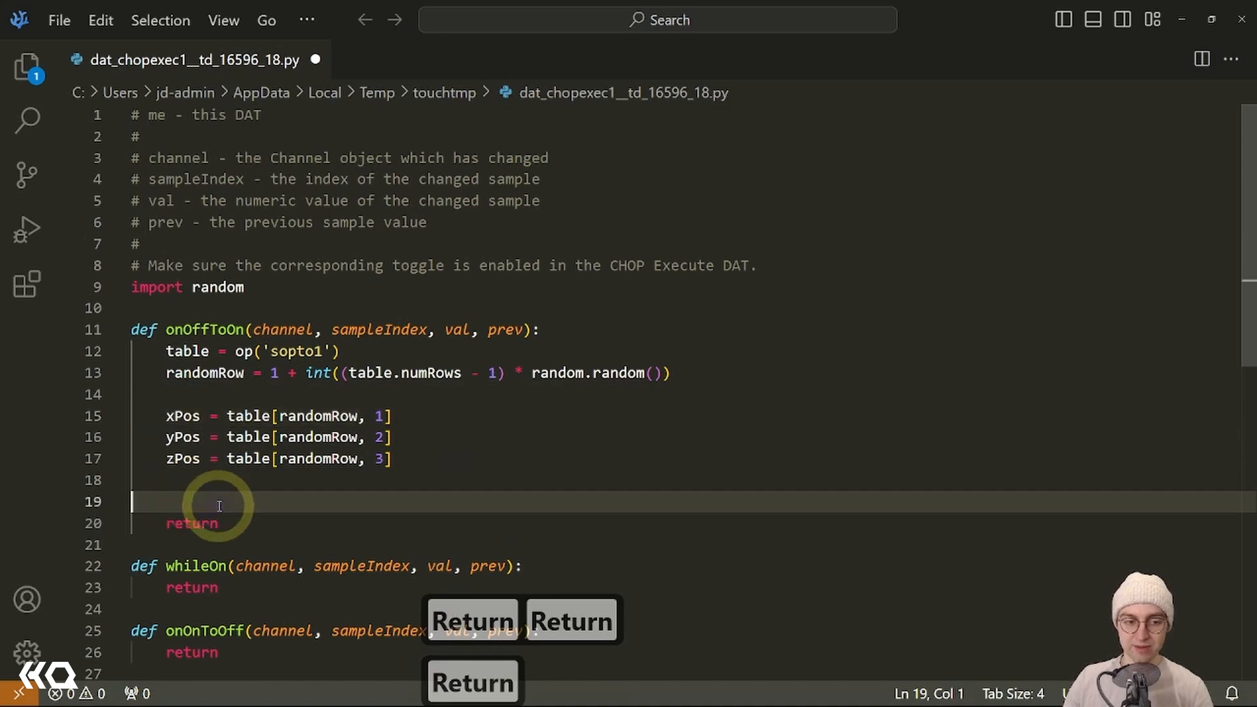
{"action": "key", "text": "Tab"}
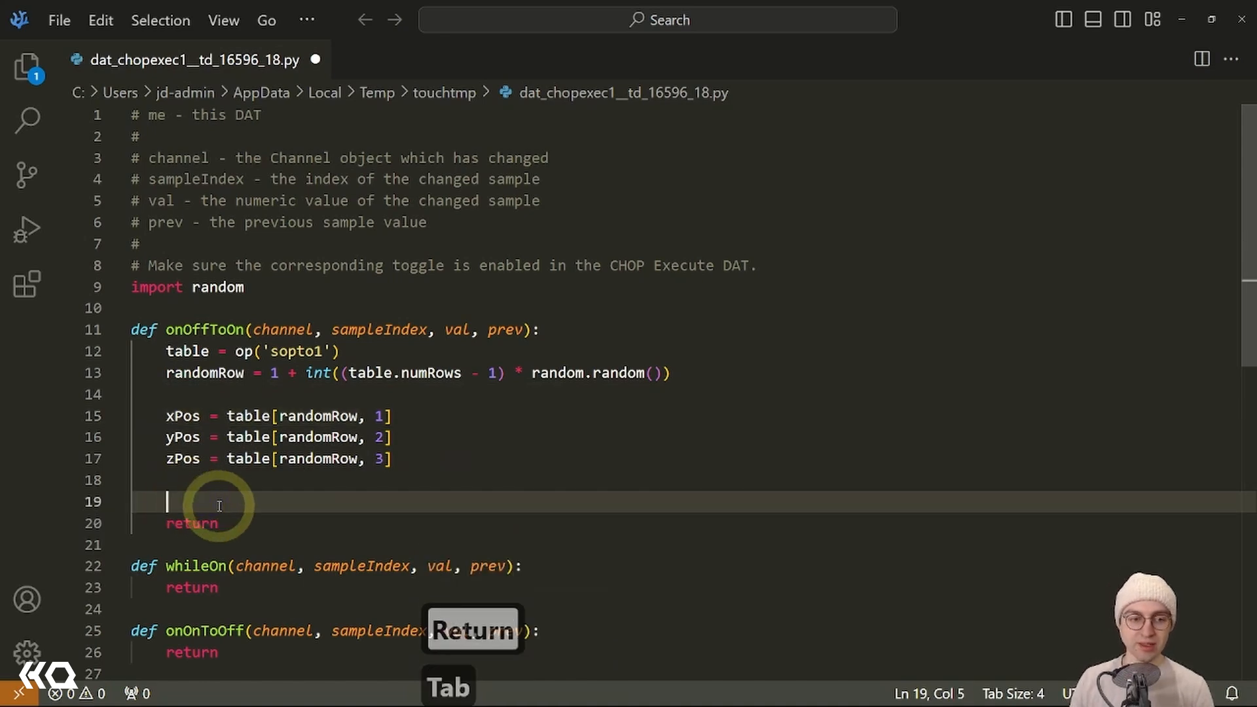
{"action": "type", "text": "op"}
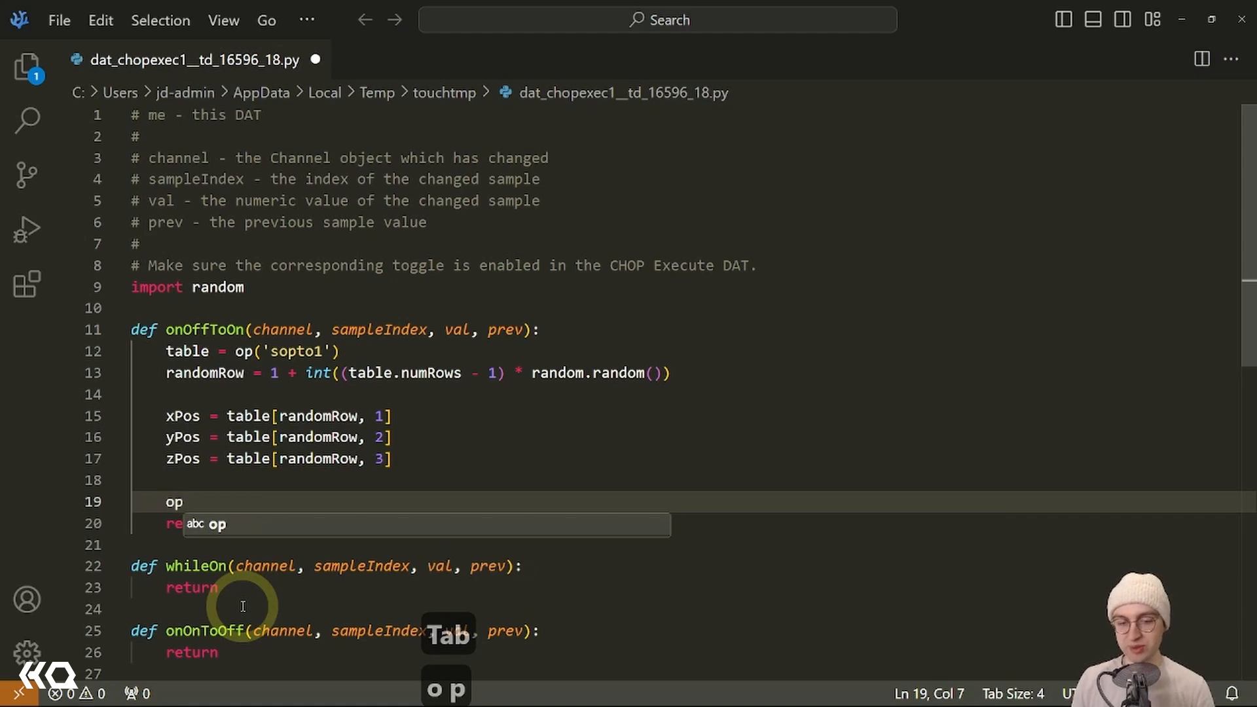
{"action": "type", "text": "()"}
{"action": "key", "text": "Left"}
{"action": "type", "text": "''"}
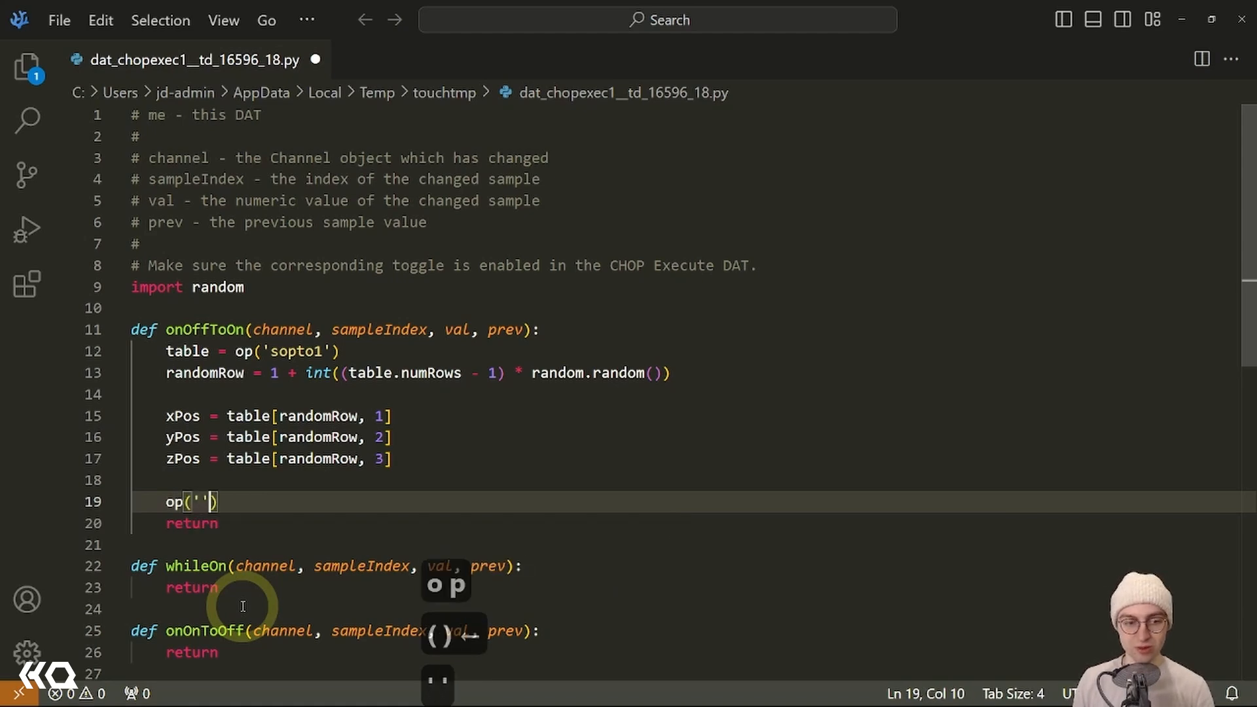
{"action": "key", "text": "Left"}
{"action": "type", "text": "event1"}
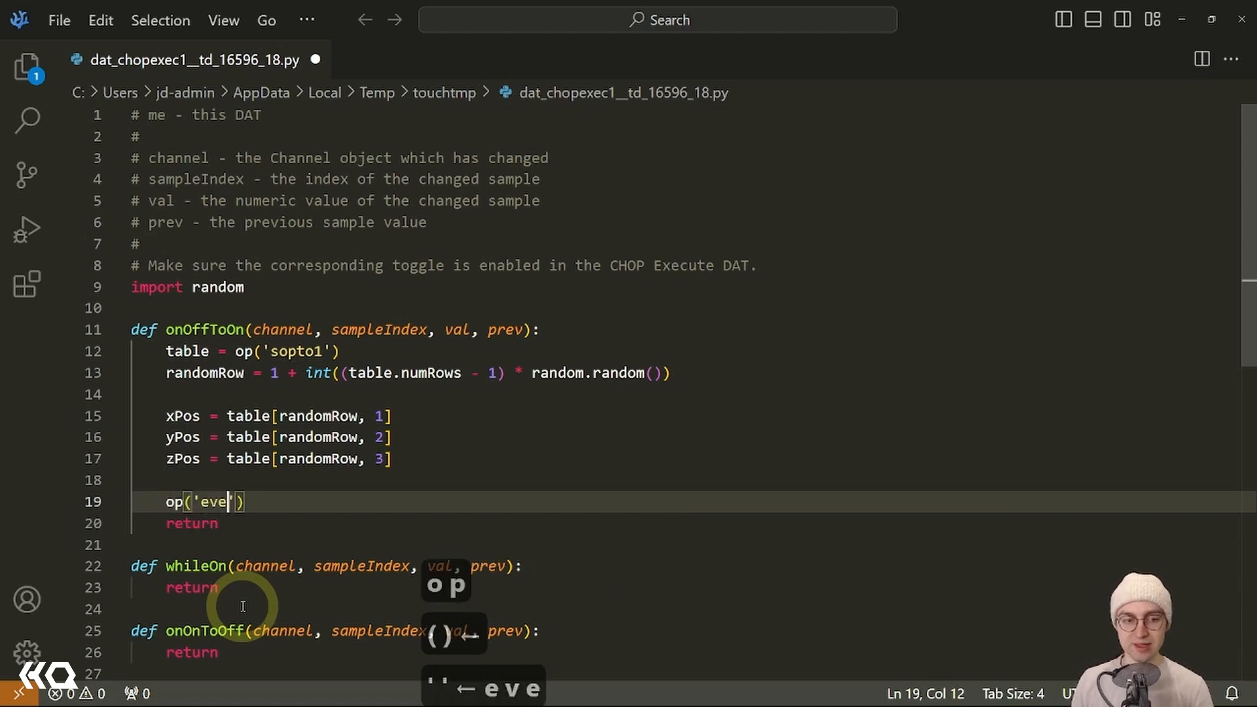
{"action": "key", "text": "End"}
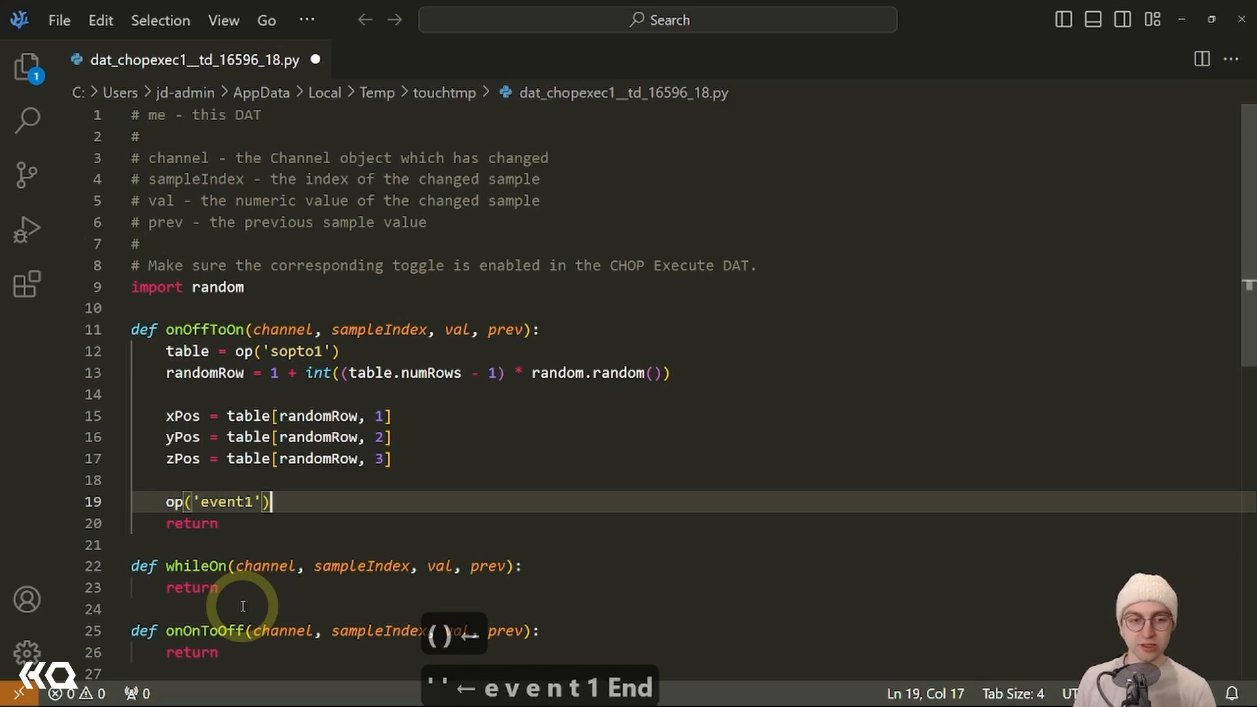
Append a ".createEvent()" call to the event1 reference and begin its argument with "samples = ".
{"action": "type", "text": ".c"}
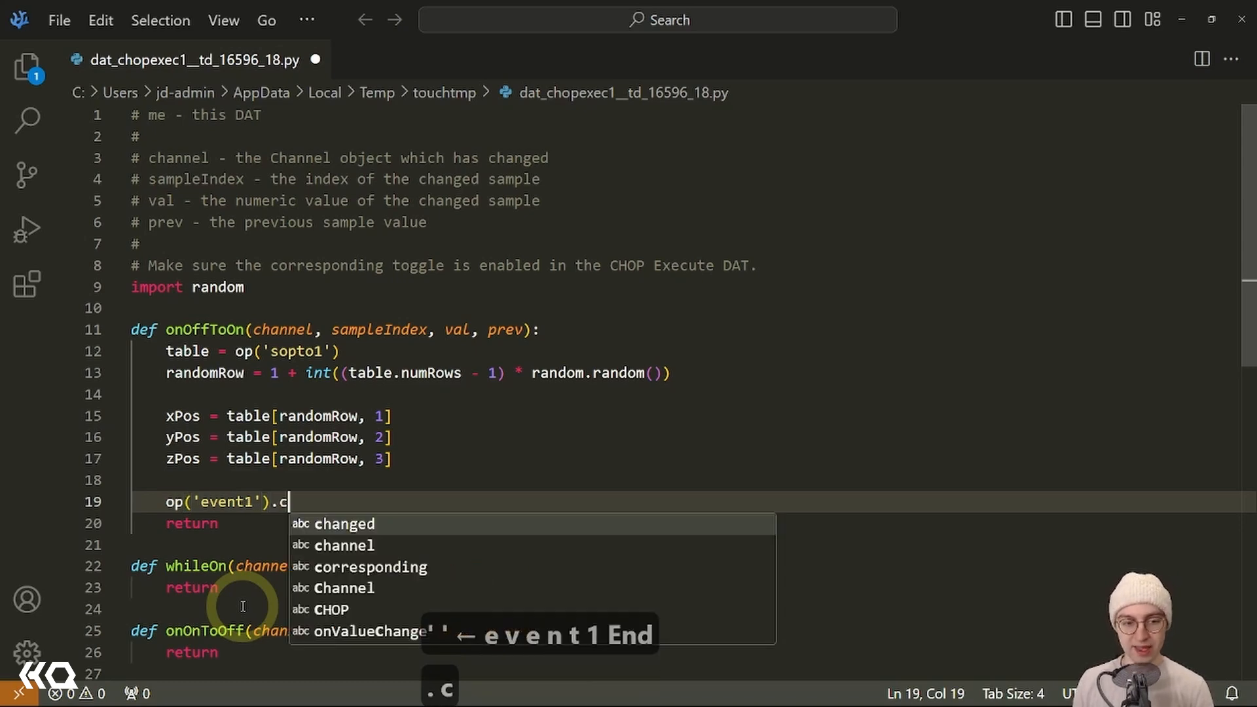
{"action": "type", "text": "reateEvent"}
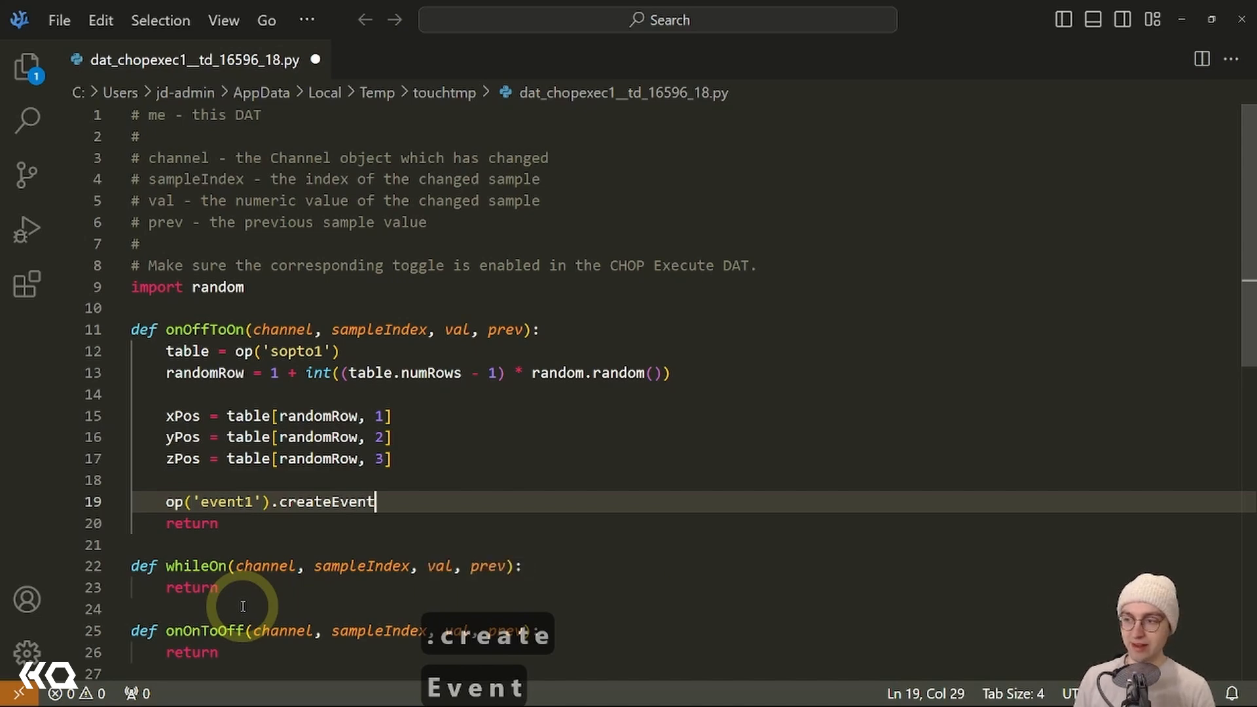
{"action": "type", "text": "("}
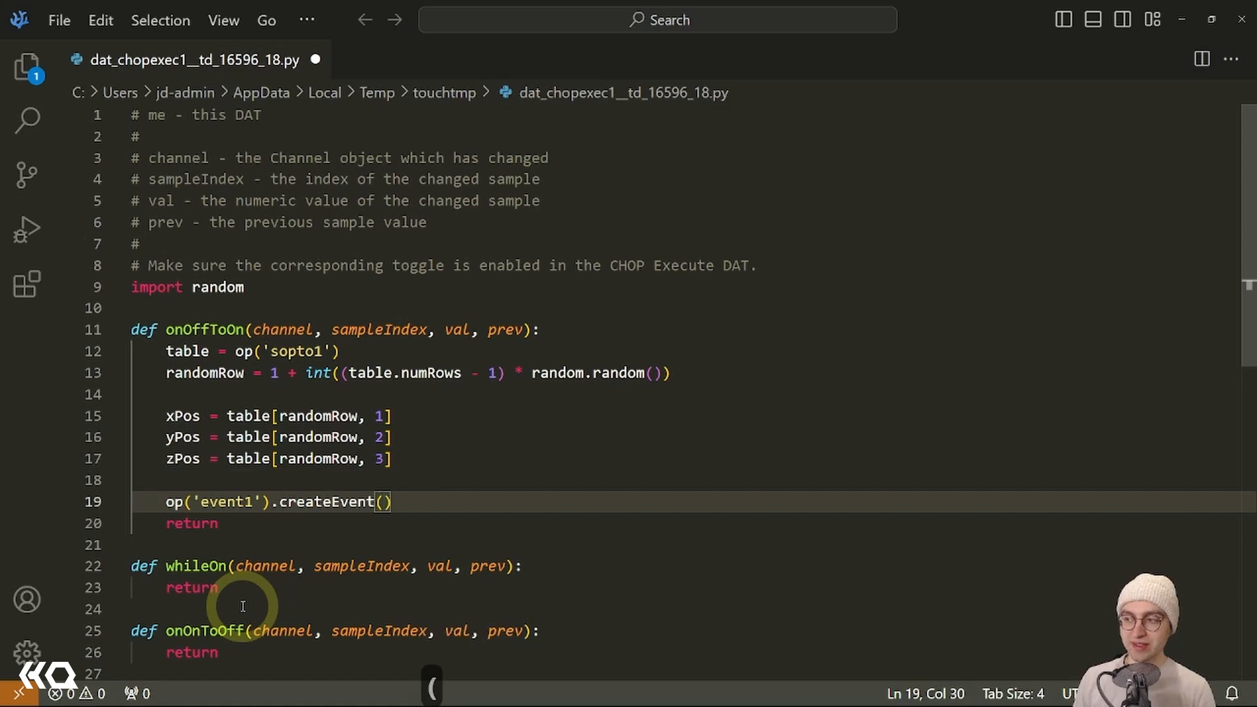
{"action": "type", "text": "sa"}
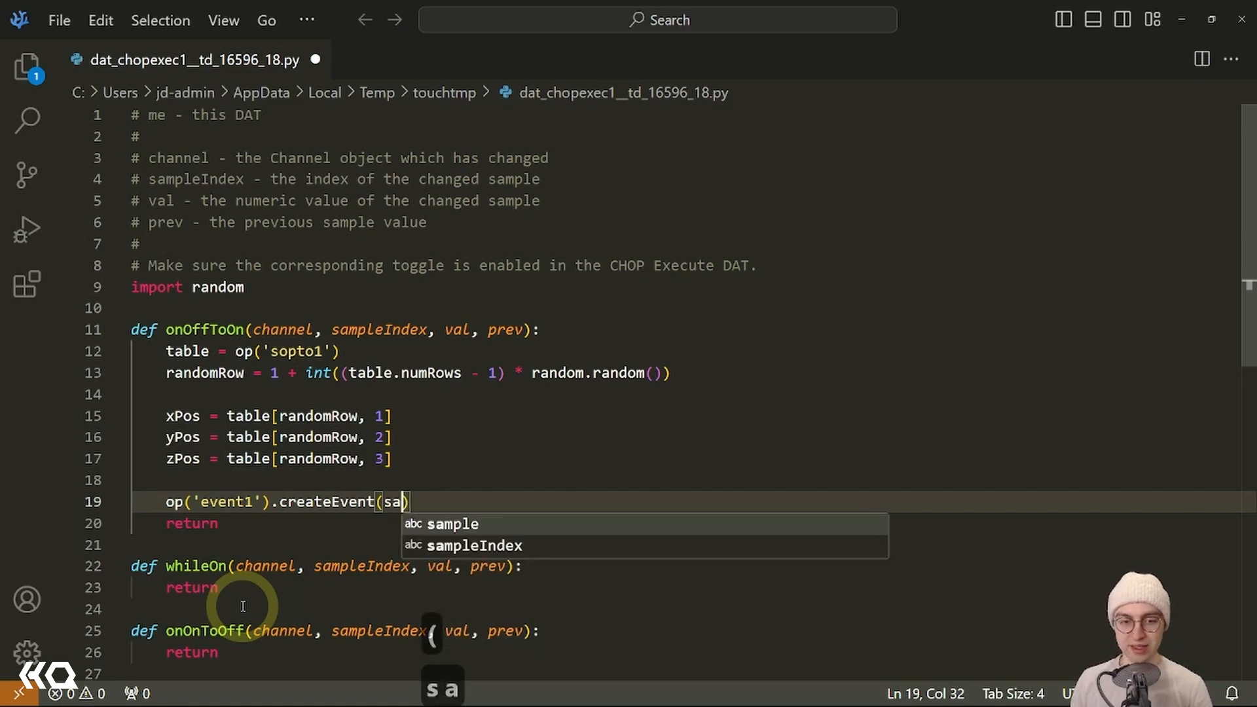
{"action": "type", "text": "mpl,e"}
{"action": "key", "text": "BackSpace"}
{"action": "key", "text": "BackSpace"}
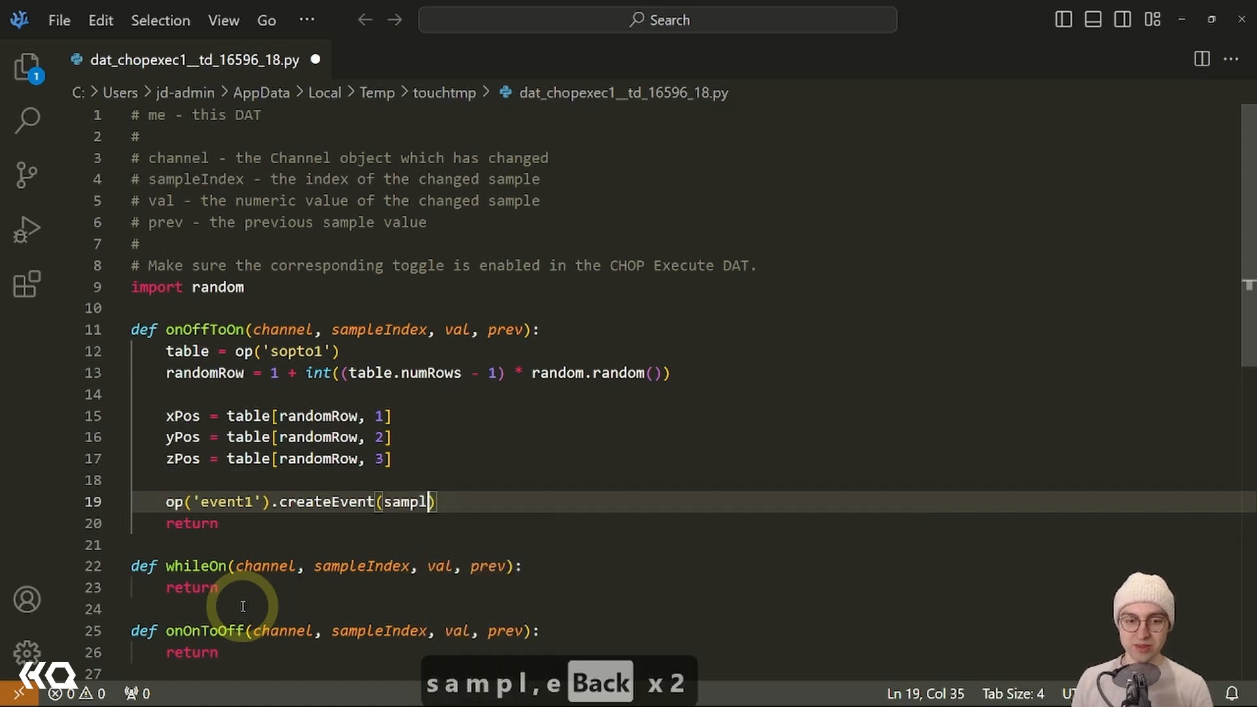
{"action": "type", "text": "es = "}
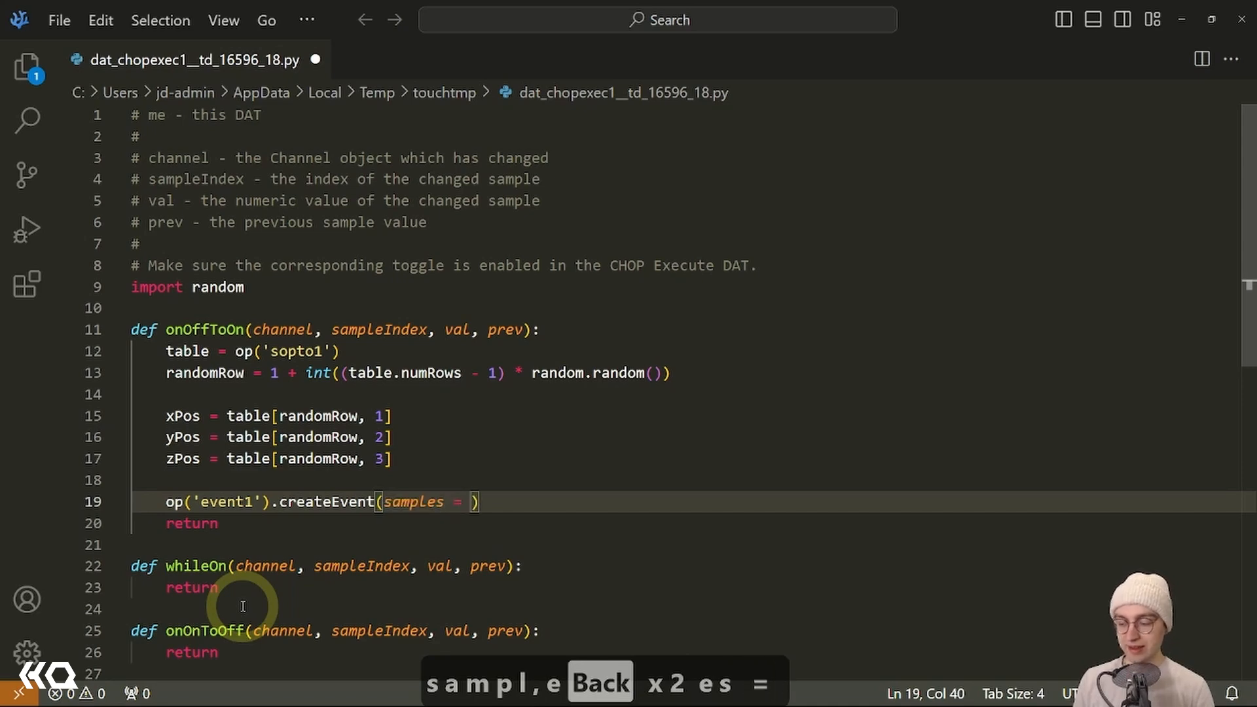
Give the samples argument a bracketed list containing xPos, yPos and zPos.
{"action": "type", "text": "["}
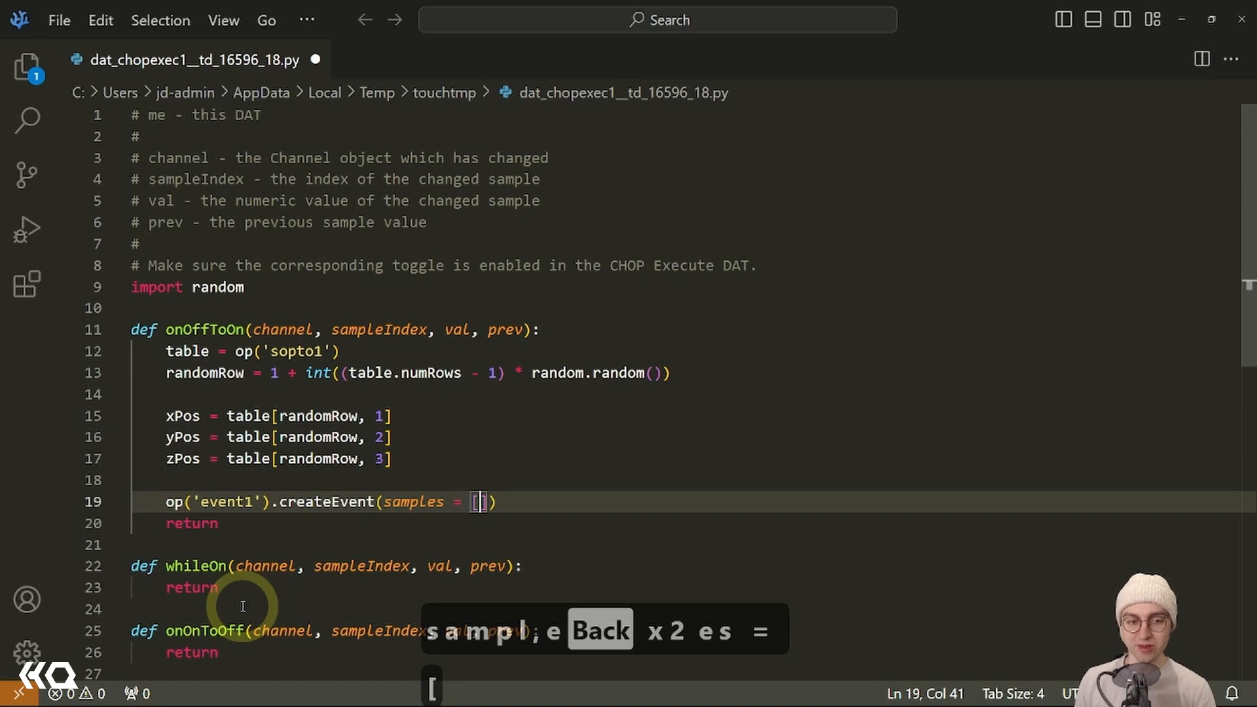
{"action": "type", "text": "xP"}
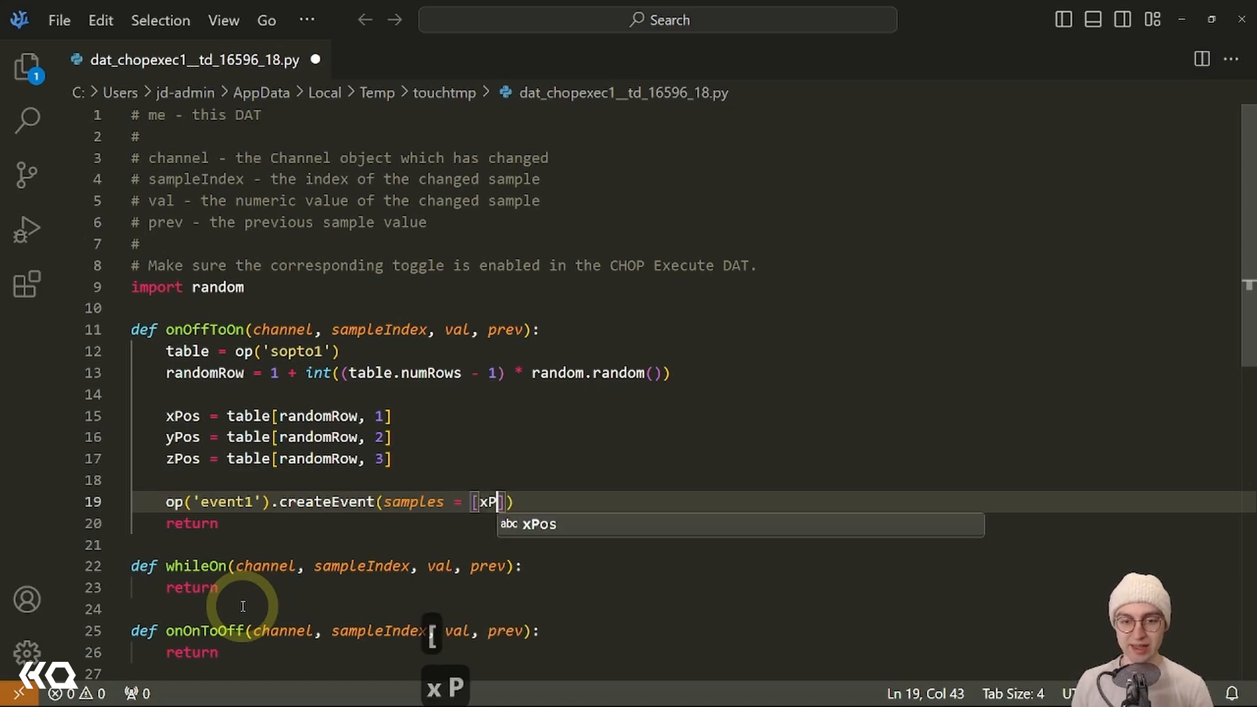
{"action": "key", "text": "Return"}
{"action": "type", "text": ", y"}
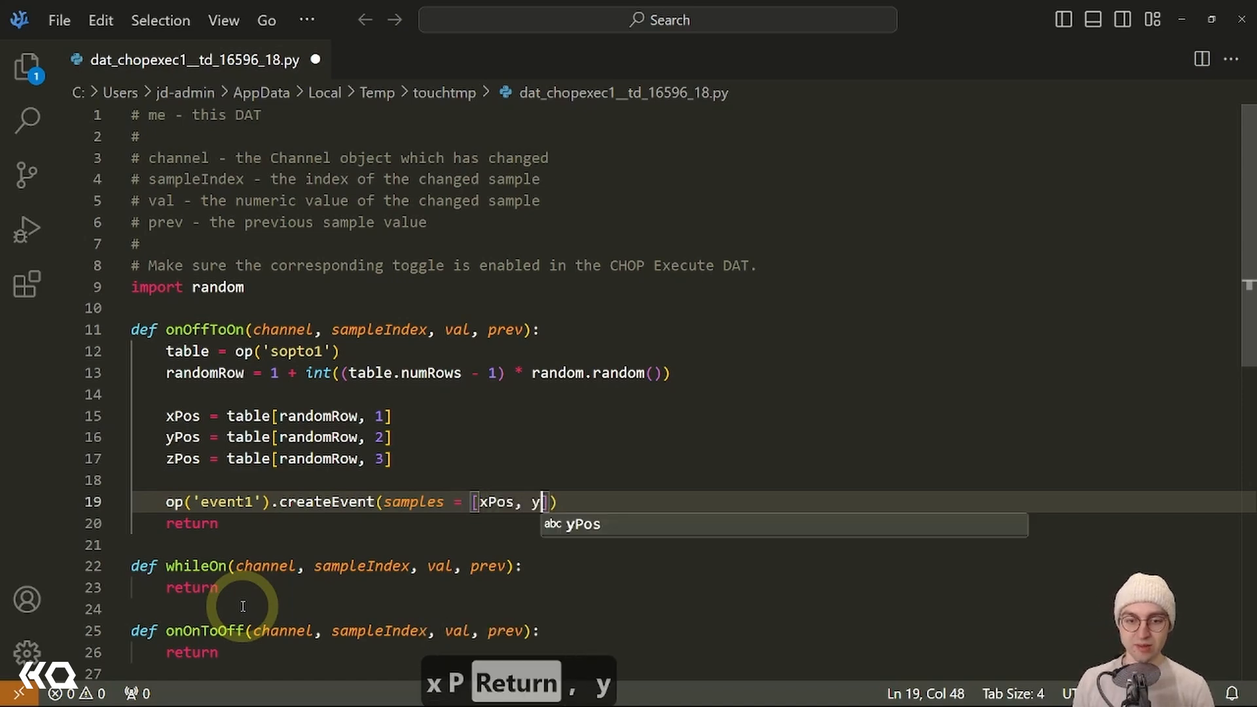
{"action": "key", "text": "Return"}
{"action": "type", "text": ", z"}
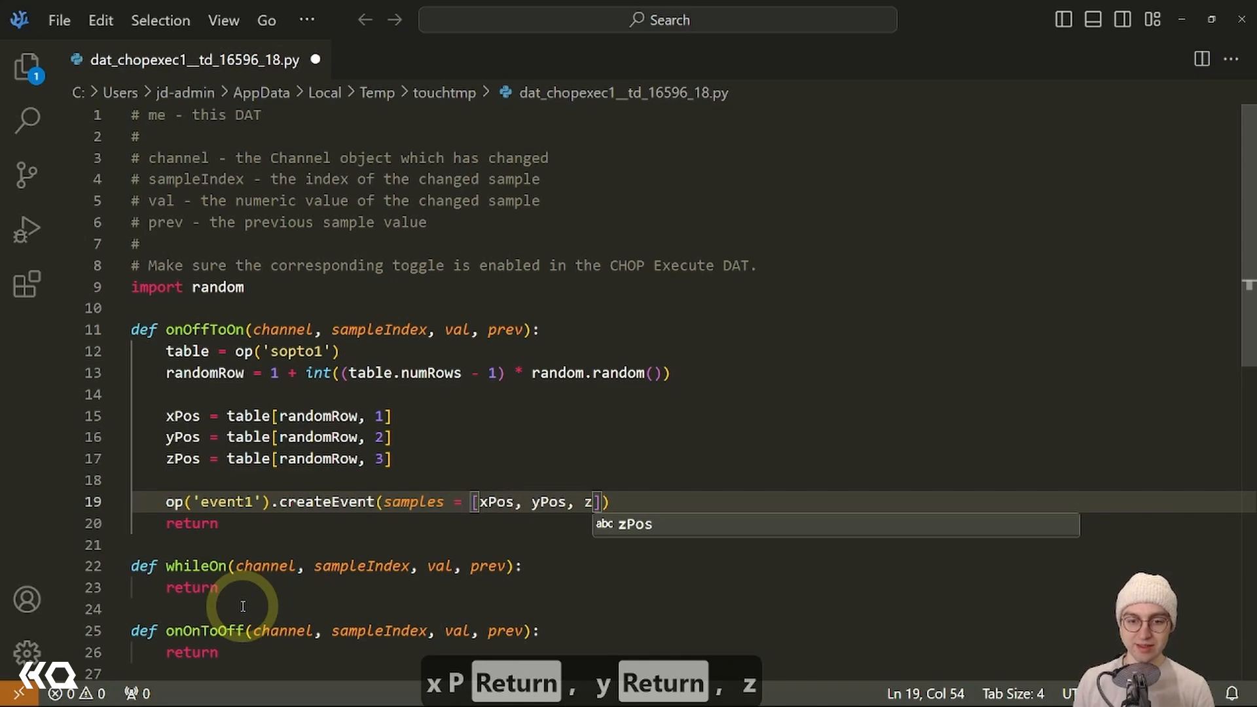
Complete the createEvent samples list in onOffToOn with zPos and save the script.
{"action": "key", "text": "Return"}
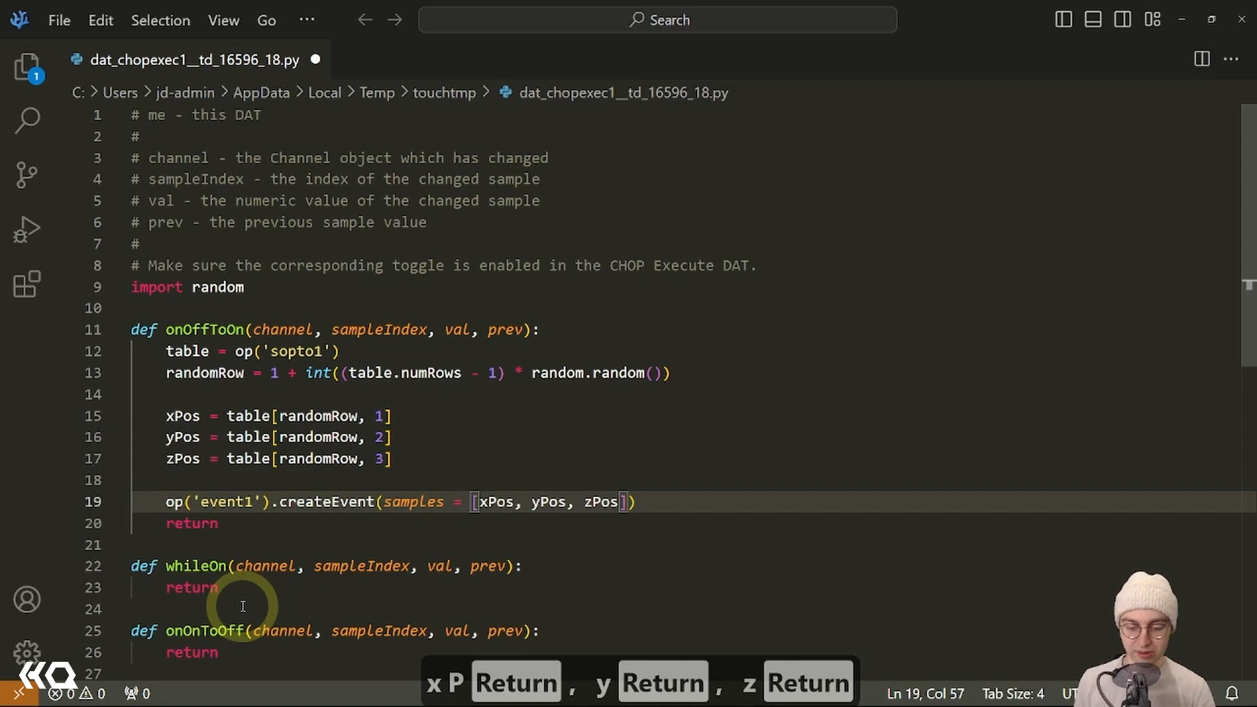
{"action": "key", "text": "ctrl+s"}
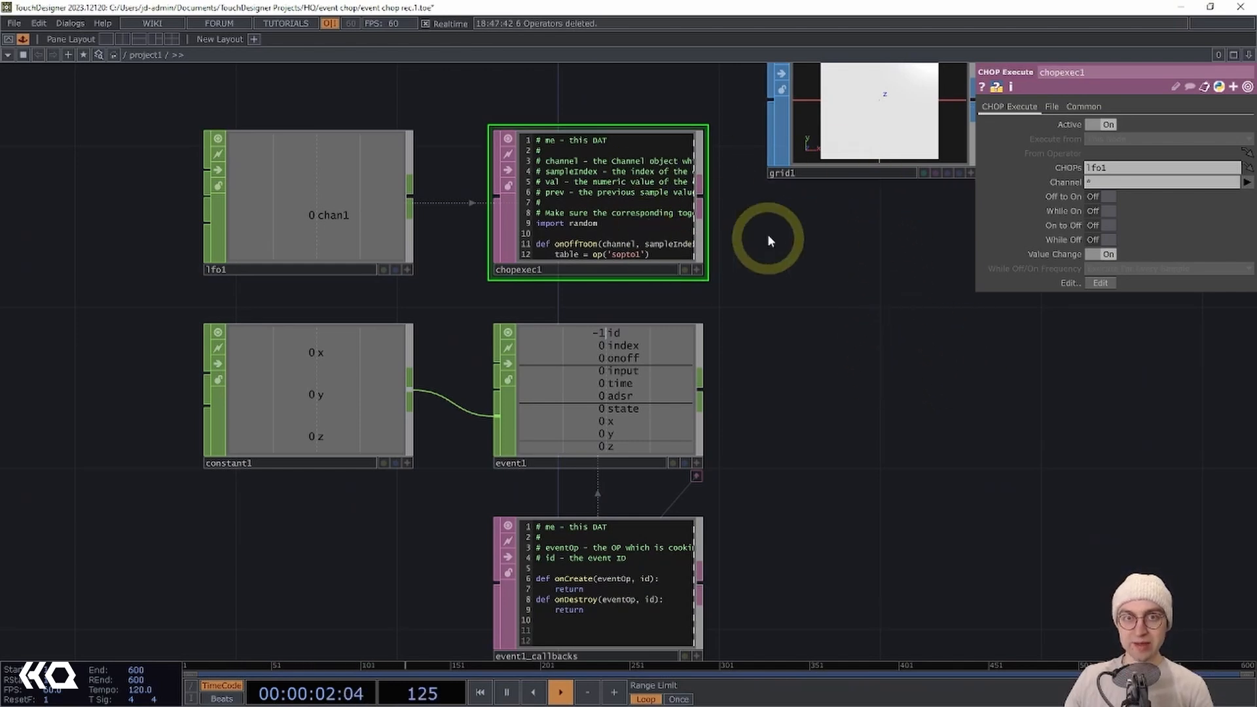
Set chopexec1 to run on Off to On instead of Value Change.
{"action": "left_click_drag", "start_coordinate": [909, 330], "coordinate": [900, 328]}
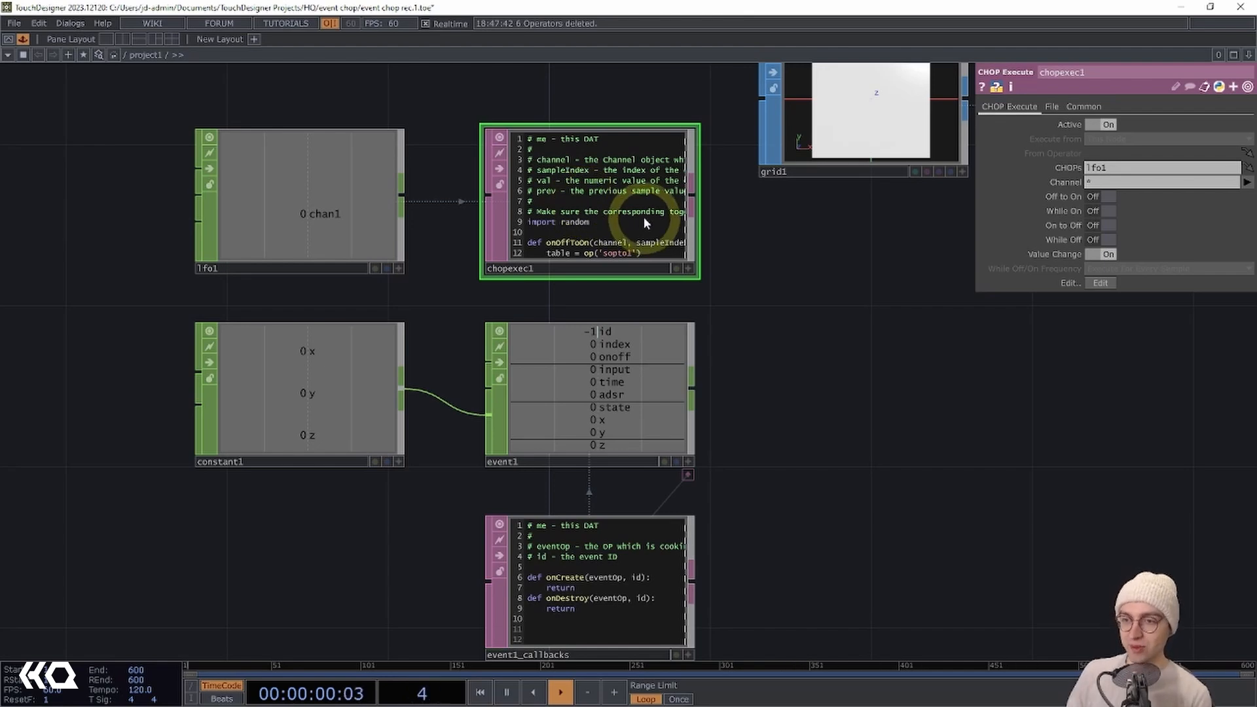
{"action": "scroll", "coordinate": [767, 270], "scroll_direction": "up", "scroll_amount": 5}
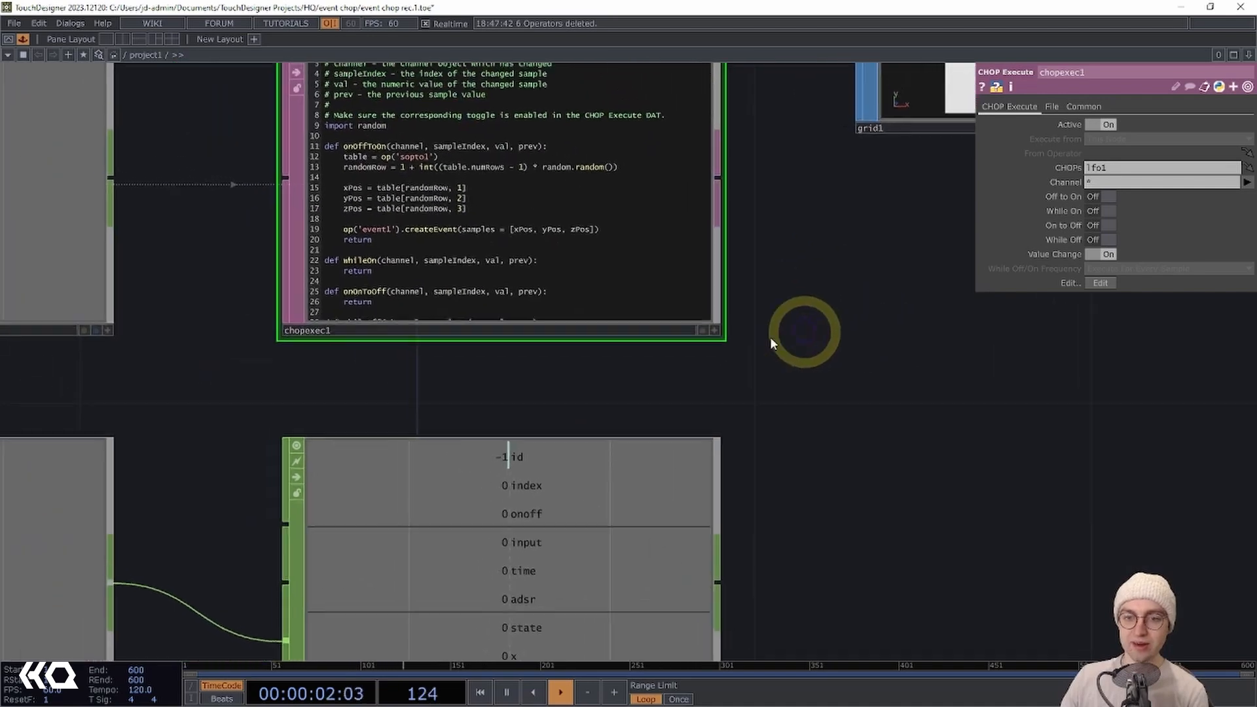
{"action": "left_click_drag", "start_coordinate": [850, 363], "coordinate": [1049, 479]}
{"action": "scroll", "coordinate": [912, 445], "scroll_direction": "up", "scroll_amount": 2}
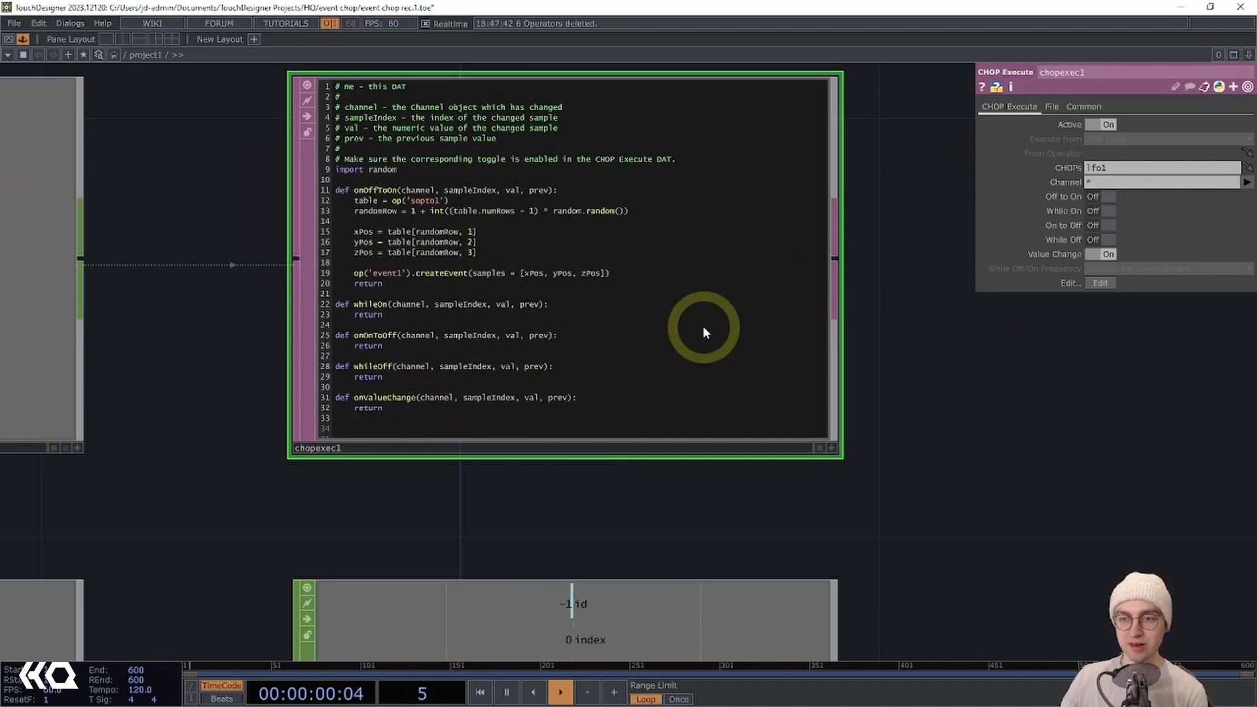
{"action": "scroll", "coordinate": [972, 354], "scroll_direction": "down", "scroll_amount": 1}
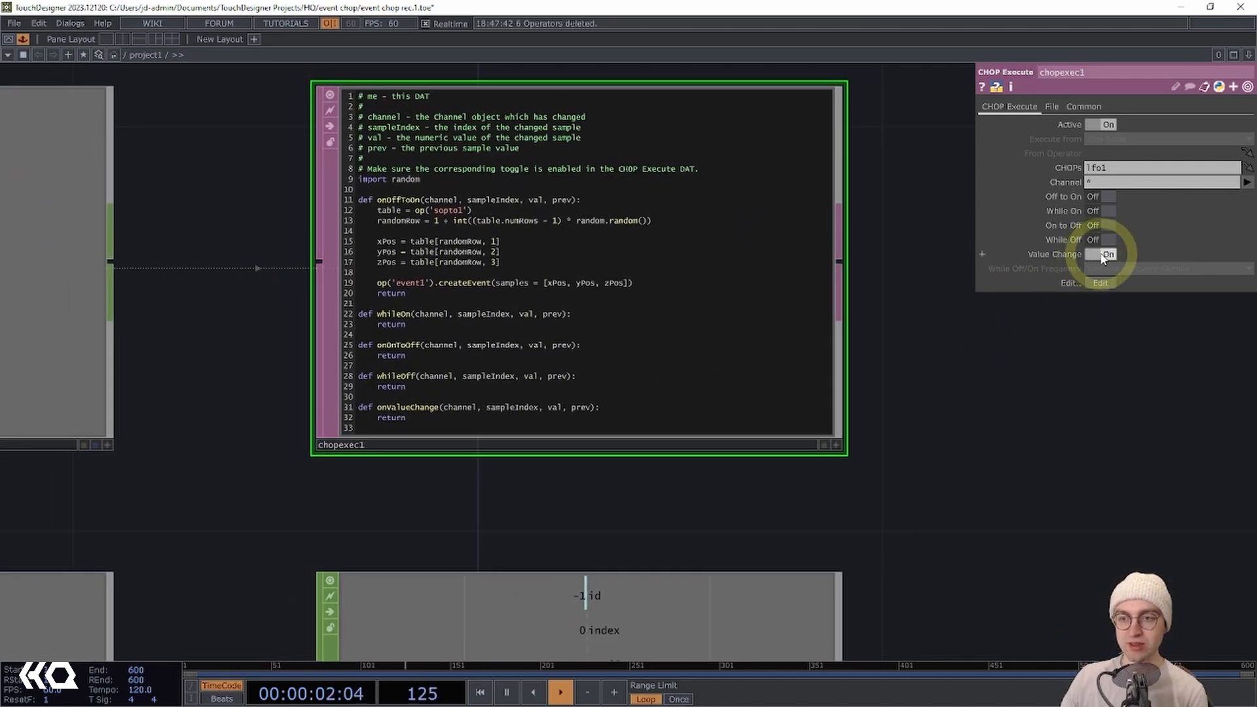
{"action": "left_click", "coordinate": [1100, 195]}
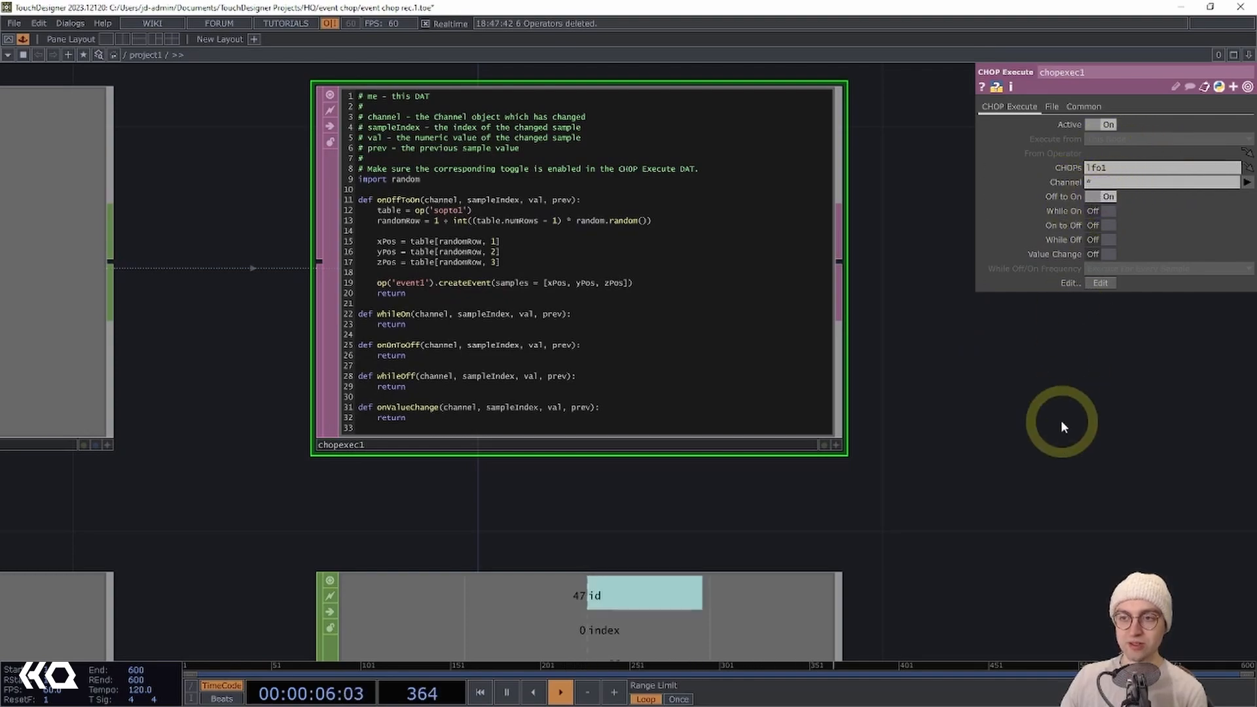
Examine the lfo1 pulse settings and the channels generated by event1 in the network.
{"action": "scroll", "coordinate": [1069, 421], "scroll_direction": "down", "scroll_amount": 3}
{"action": "left_click_drag", "start_coordinate": [979, 332], "coordinate": [919, 203]}
{"action": "scroll", "coordinate": [949, 353], "scroll_direction": "down", "scroll_amount": 2}
{"action": "left_click_drag", "start_coordinate": [914, 385], "coordinate": [818, 274]}
{"action": "left_click_drag", "start_coordinate": [851, 367], "coordinate": [807, 428]}
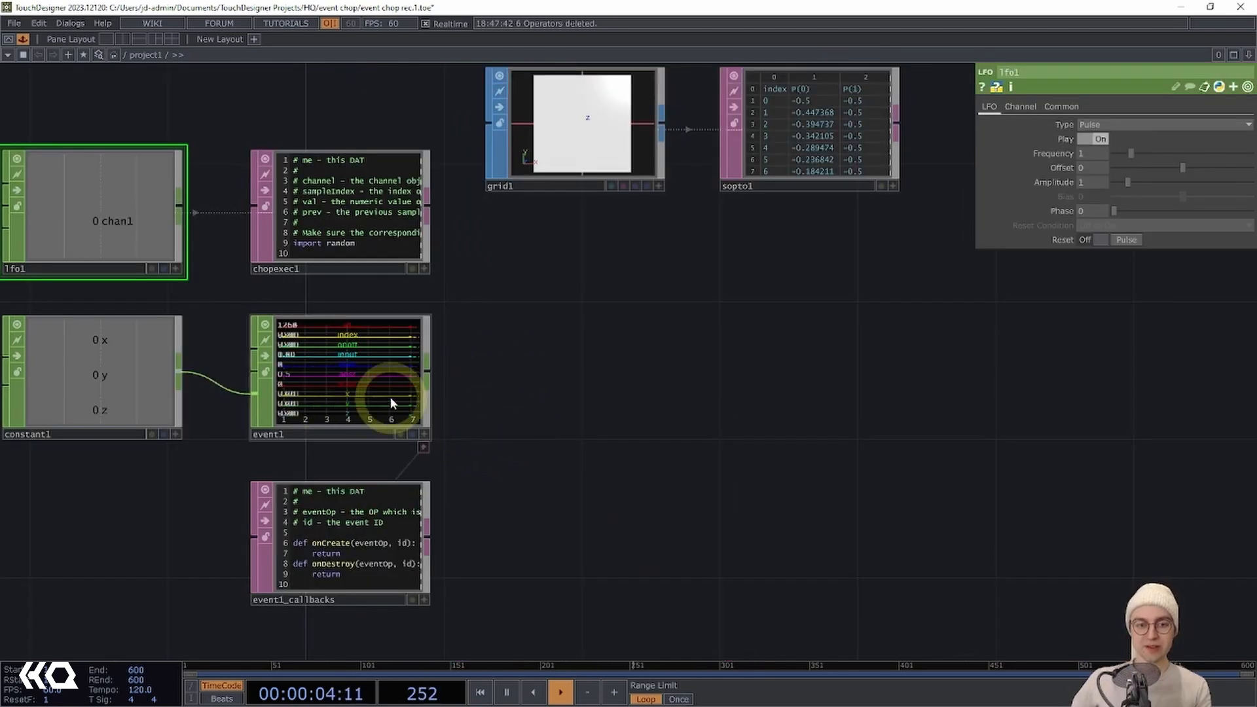
{"action": "scroll", "coordinate": [489, 371], "scroll_direction": "down", "scroll_amount": 1}
{"action": "left_click_drag", "start_coordinate": [499, 358], "coordinate": [488, 358]}
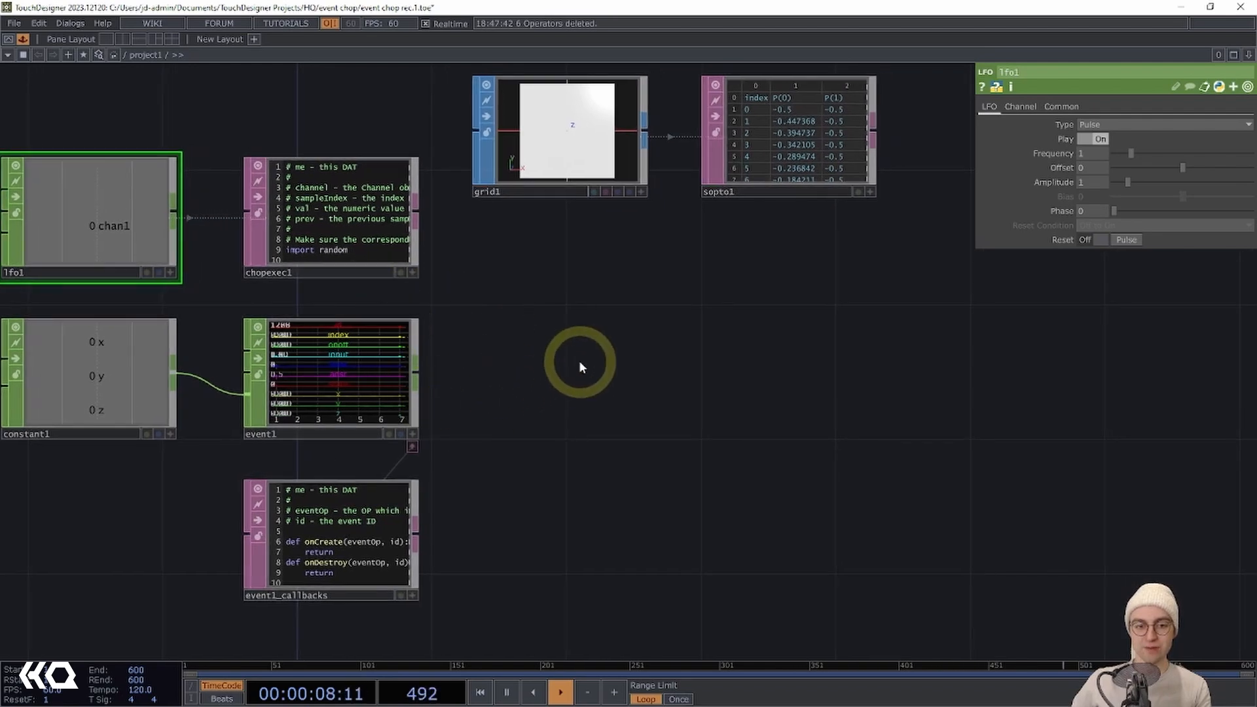
{"action": "scroll", "coordinate": [552, 375], "scroll_direction": "down", "scroll_amount": 3}
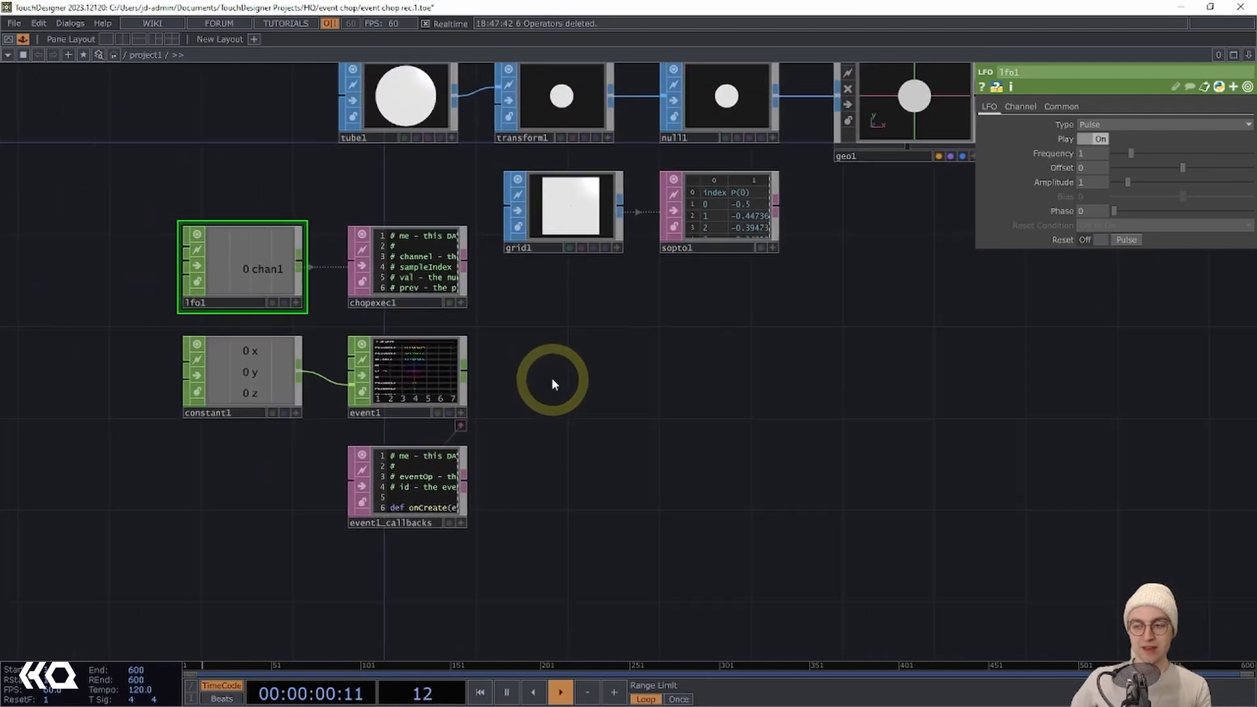
{"action": "left_click_drag", "start_coordinate": [551, 377], "coordinate": [494, 360]}
{"action": "left_click_drag", "start_coordinate": [584, 356], "coordinate": [378, 369]}
{"action": "scroll", "coordinate": [378, 369], "scroll_direction": "up", "scroll_amount": 3}
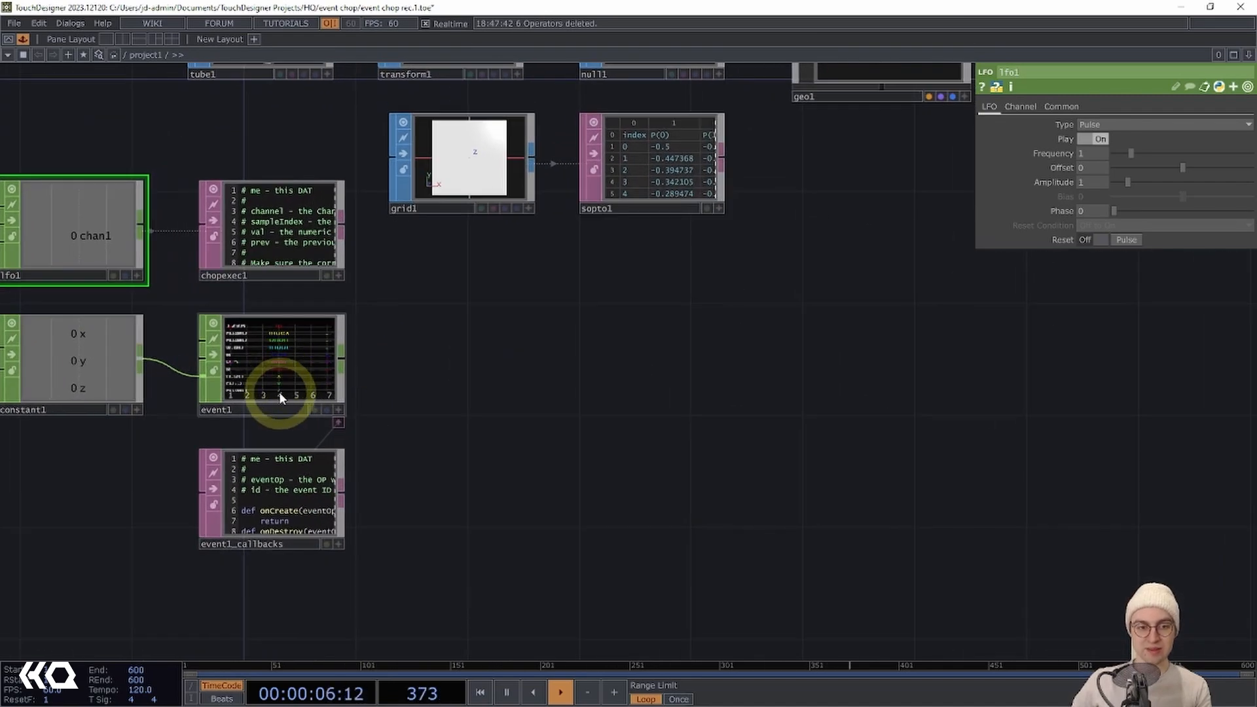
{"action": "scroll", "coordinate": [400, 356], "scroll_direction": "up", "scroll_amount": 2}
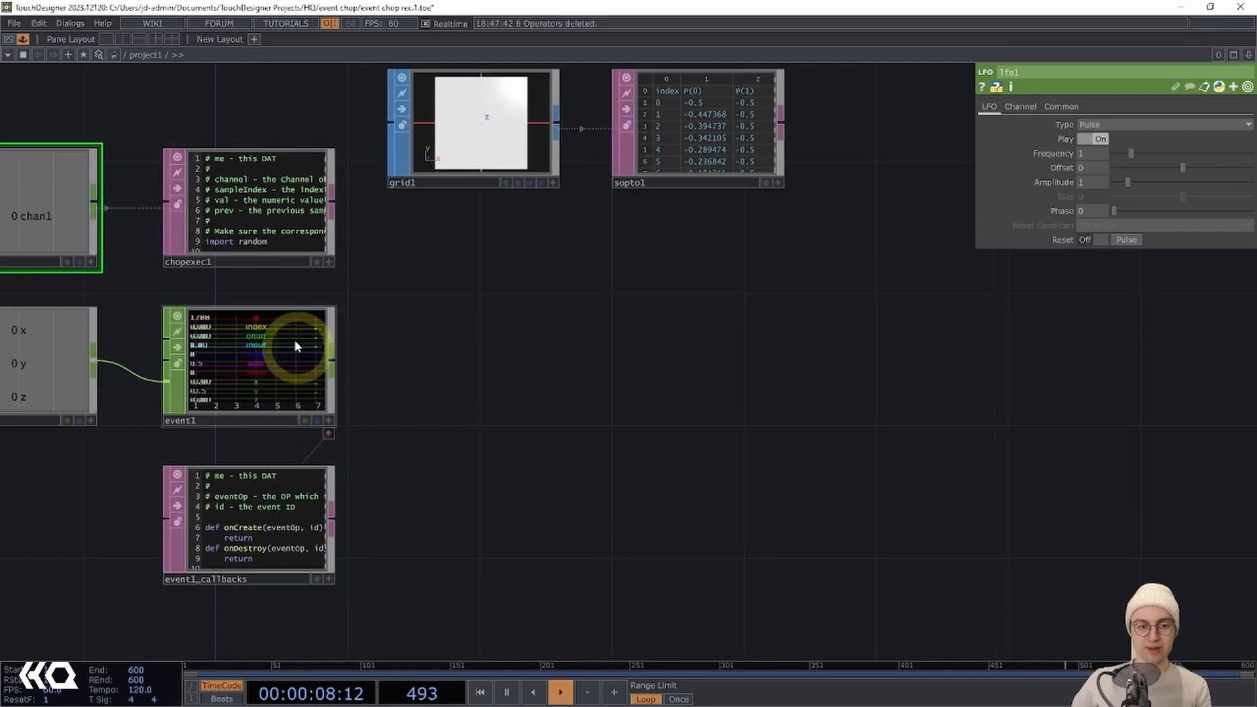
{"action": "scroll", "coordinate": [421, 328], "scroll_direction": "down", "scroll_amount": 3}
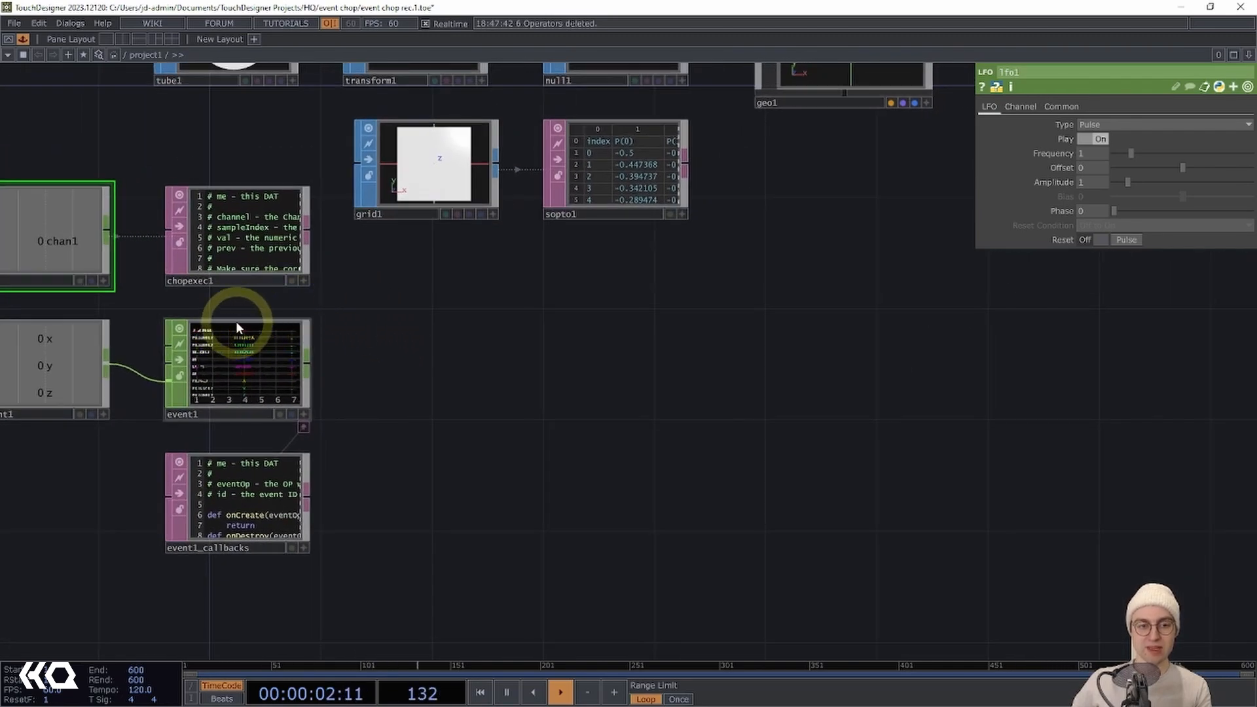
Add a Select CHOP to the network below grid1.
{"action": "double_click", "coordinate": [466, 283]}
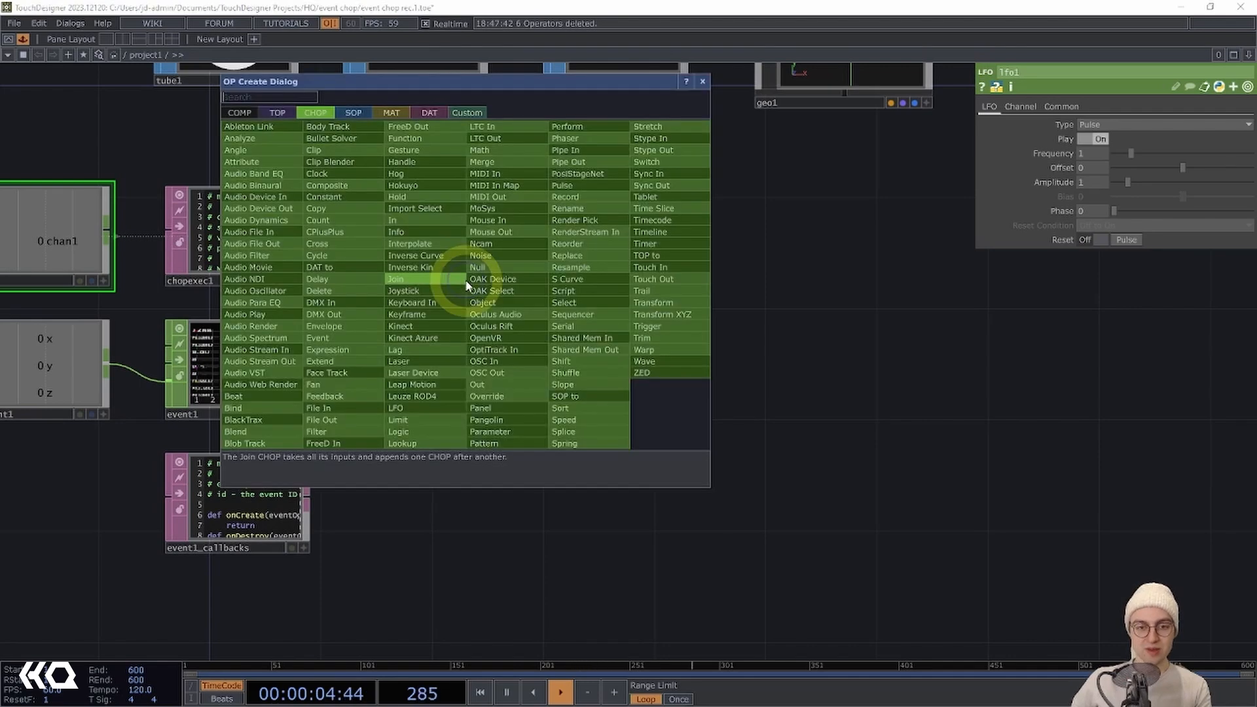
{"action": "left_click", "coordinate": [580, 296]}
{"action": "left_click", "coordinate": [435, 293]}
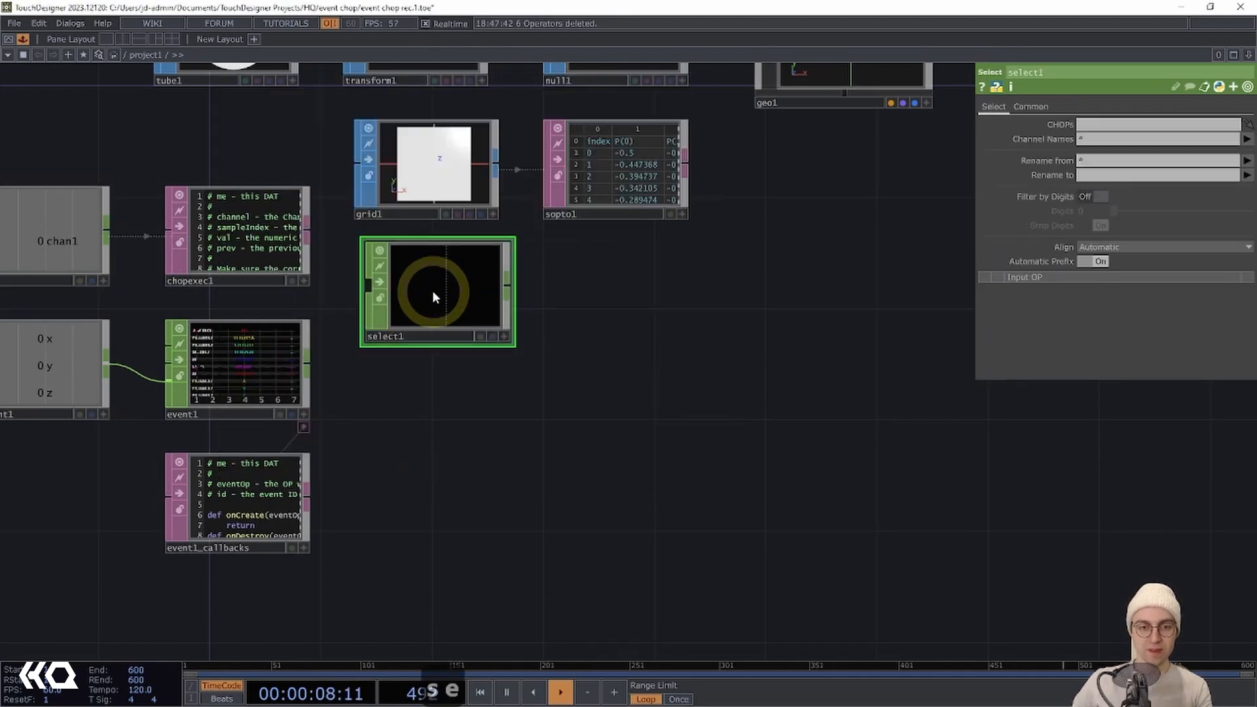
Rearrange the nodes so lfo1 and chopexec1 line up with the Select CHOP, with constant1, event1 and its callbacks beneath them.
{"action": "left_click_drag", "start_coordinate": [440, 429], "coordinate": [565, 401]}
{"action": "scroll", "coordinate": [632, 485], "scroll_direction": "down", "scroll_amount": 3}
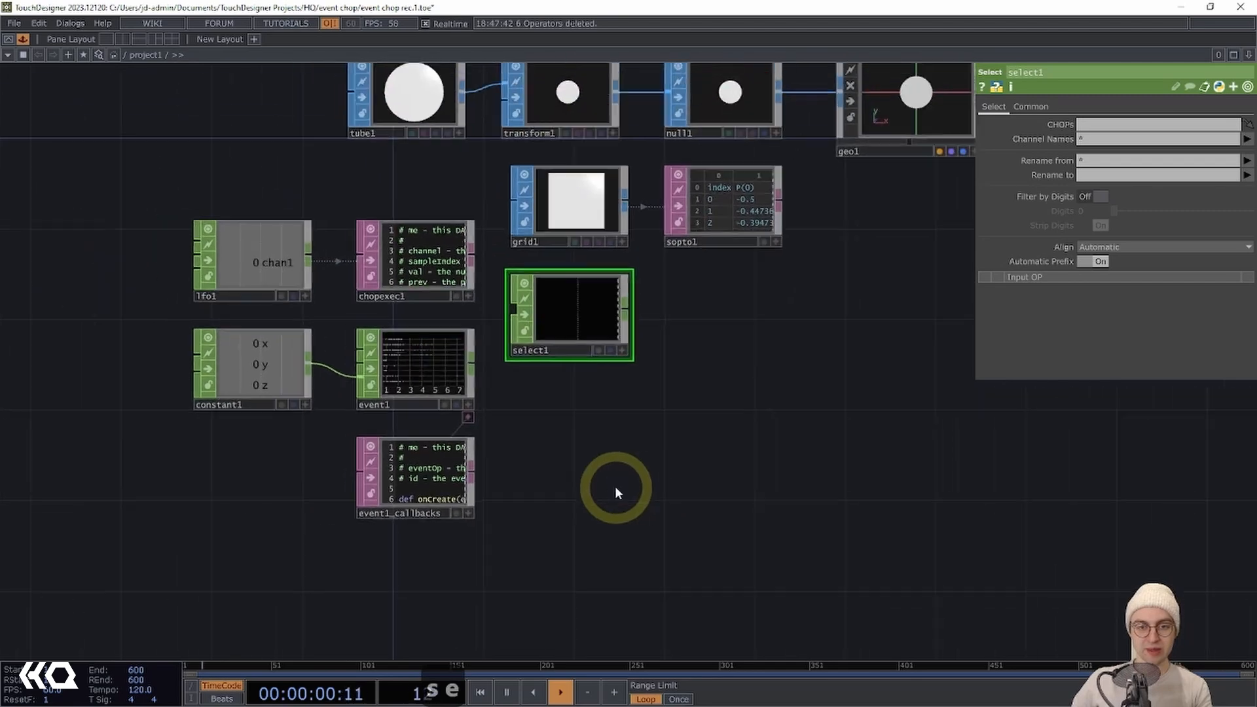
{"action": "left_click_drag", "start_coordinate": [190, 261], "coordinate": [411, 229]}
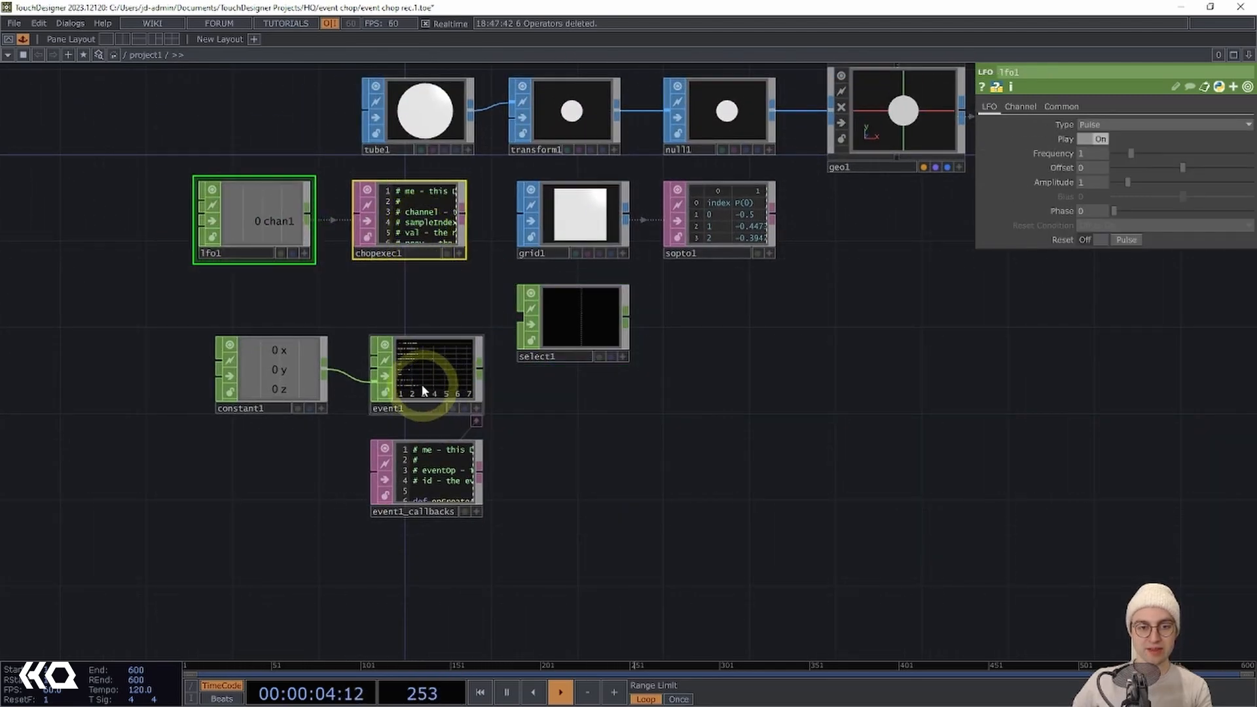
{"action": "left_click_drag", "start_coordinate": [163, 370], "coordinate": [452, 513]}
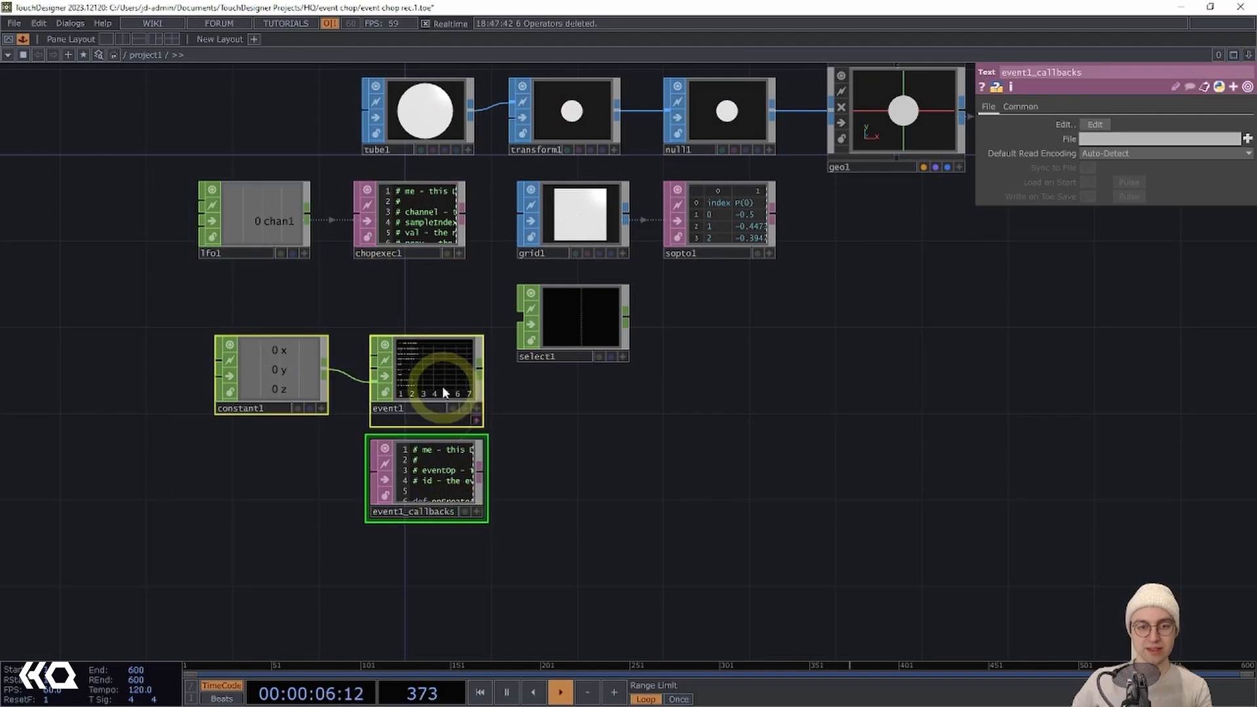
{"action": "left_click_drag", "start_coordinate": [442, 387], "coordinate": [521, 317]}
{"action": "left_click", "coordinate": [514, 430]}
{"action": "left_click_drag", "start_coordinate": [444, 289], "coordinate": [278, 221]}
{"action": "left_click_drag", "start_coordinate": [411, 220], "coordinate": [418, 332]}
Wire the output of event1 into the input of select1.
{"action": "left_click_drag", "start_coordinate": [651, 465], "coordinate": [525, 417]}
{"action": "left_click_drag", "start_coordinate": [499, 321], "coordinate": [489, 315]}
{"action": "left_click", "coordinate": [481, 320]}
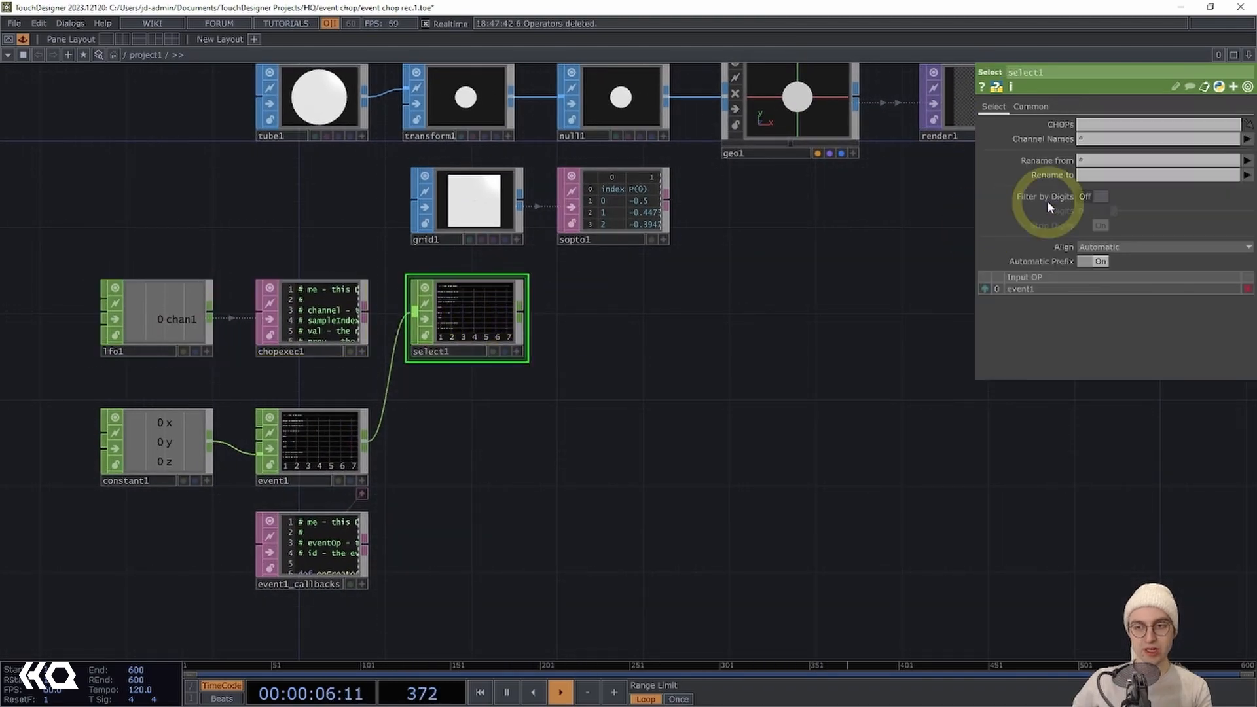
Set the channel names of select1 to x y z id.
{"action": "left_click", "coordinate": [1245, 140]}
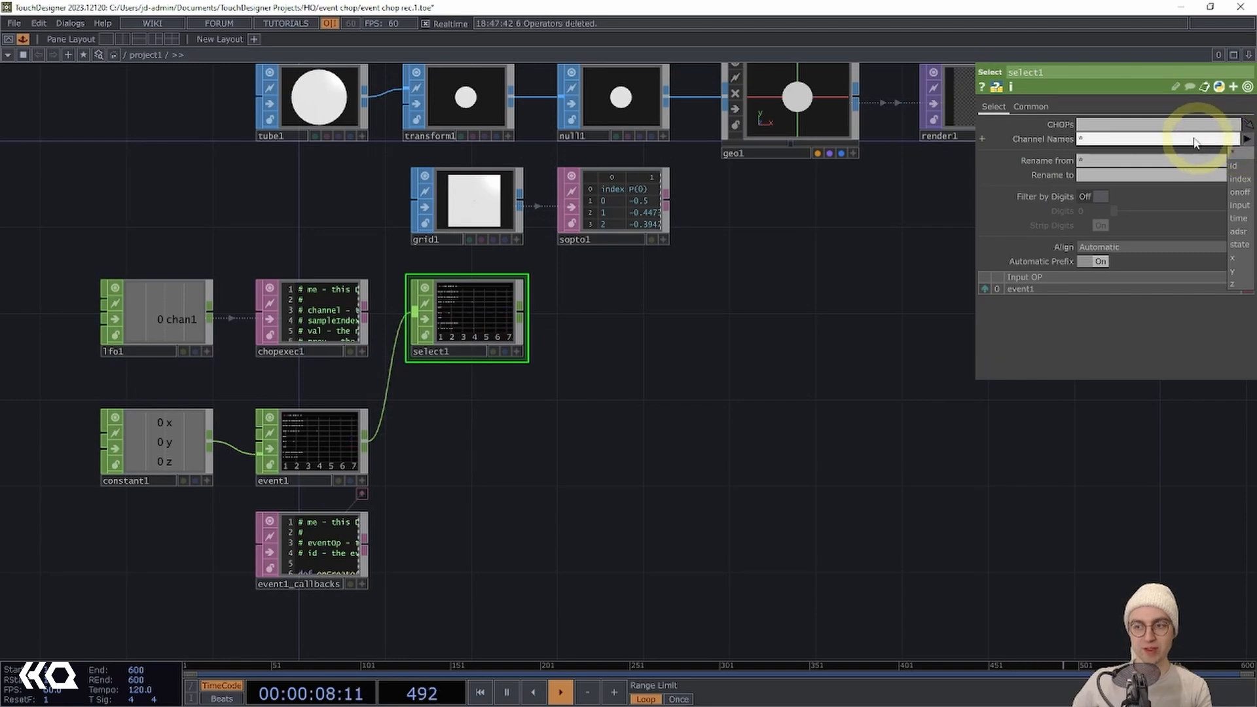
{"action": "left_click", "coordinate": [1108, 138]}
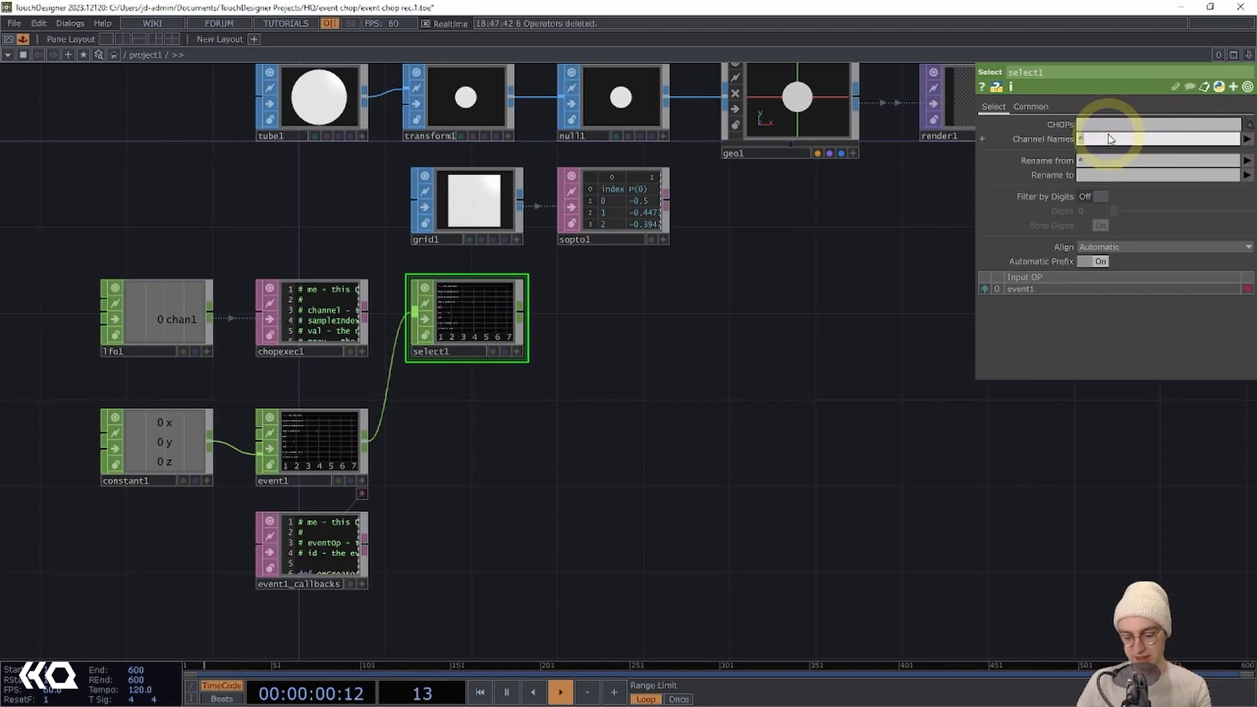
{"action": "type", "text": "x y"}
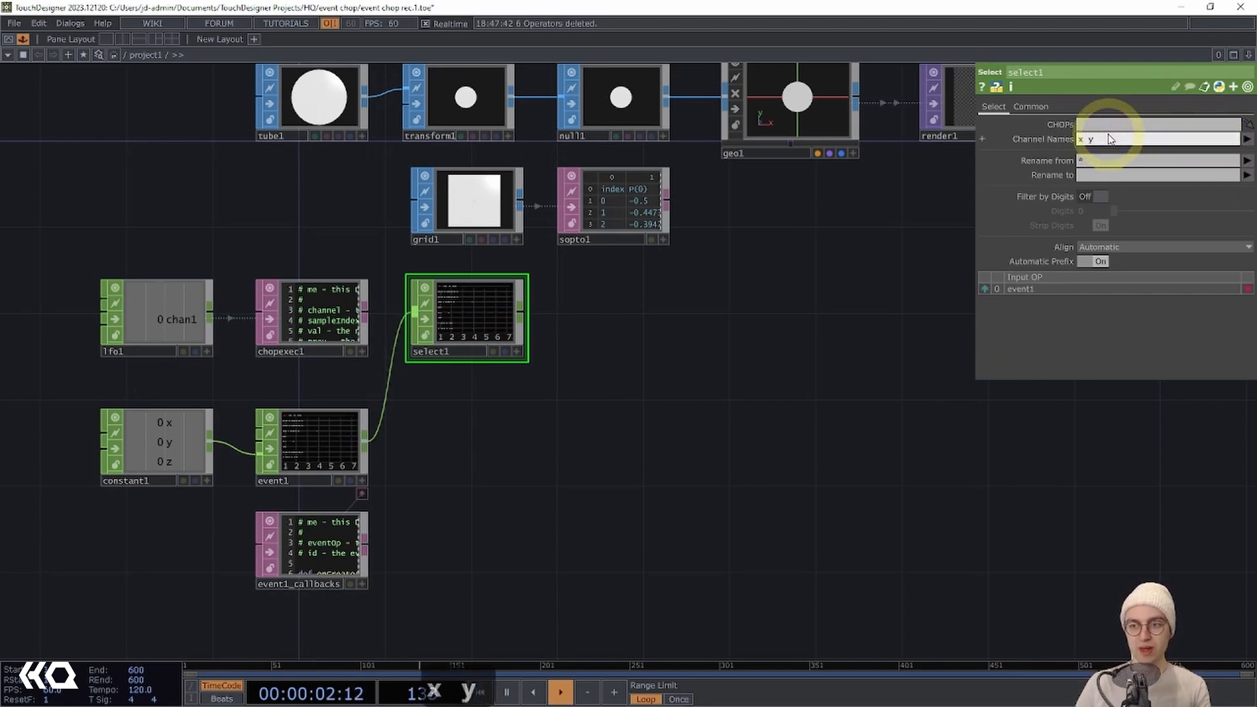
{"action": "type", "text": " z"}
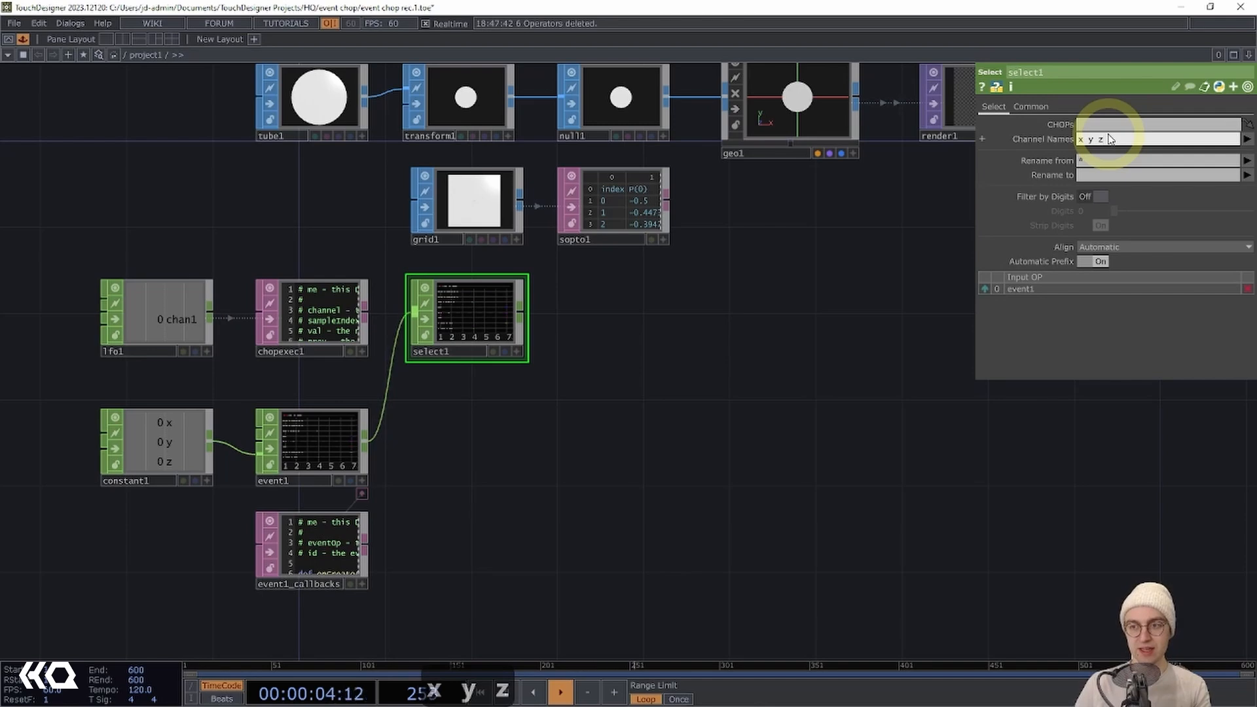
{"action": "key", "text": "Return"}
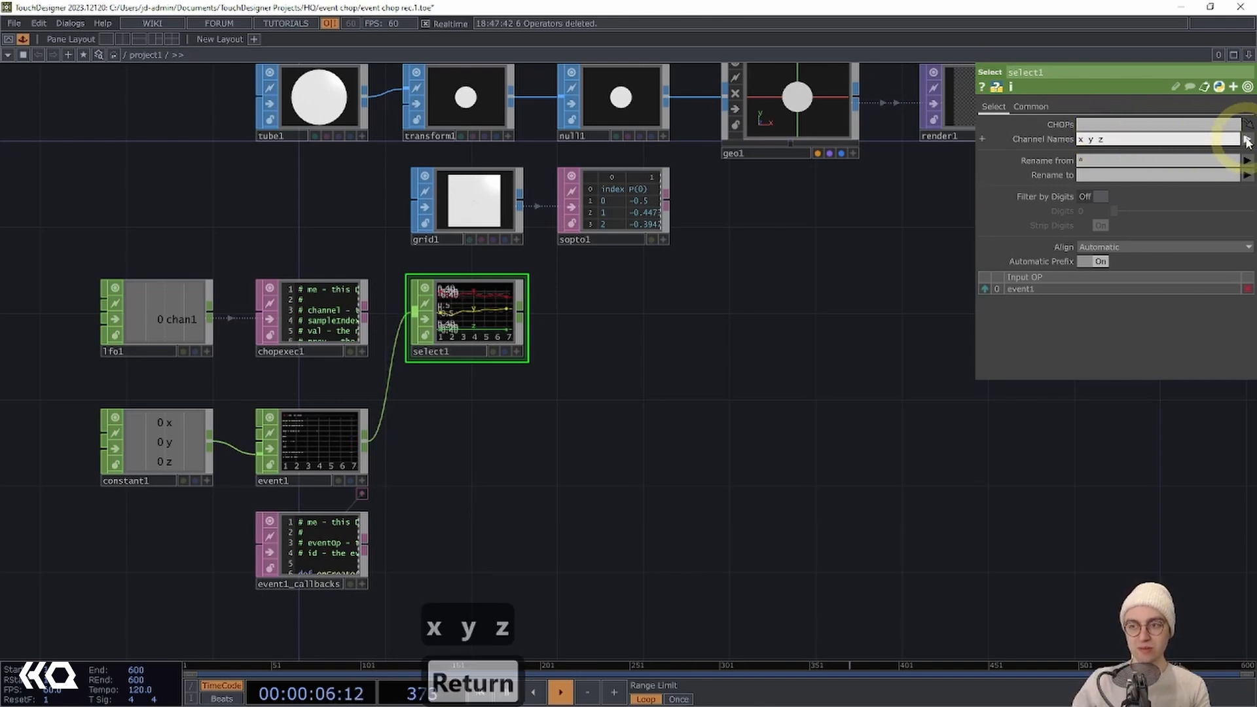
{"action": "left_click", "coordinate": [1247, 141]}
{"action": "left_click", "coordinate": [1236, 172]}
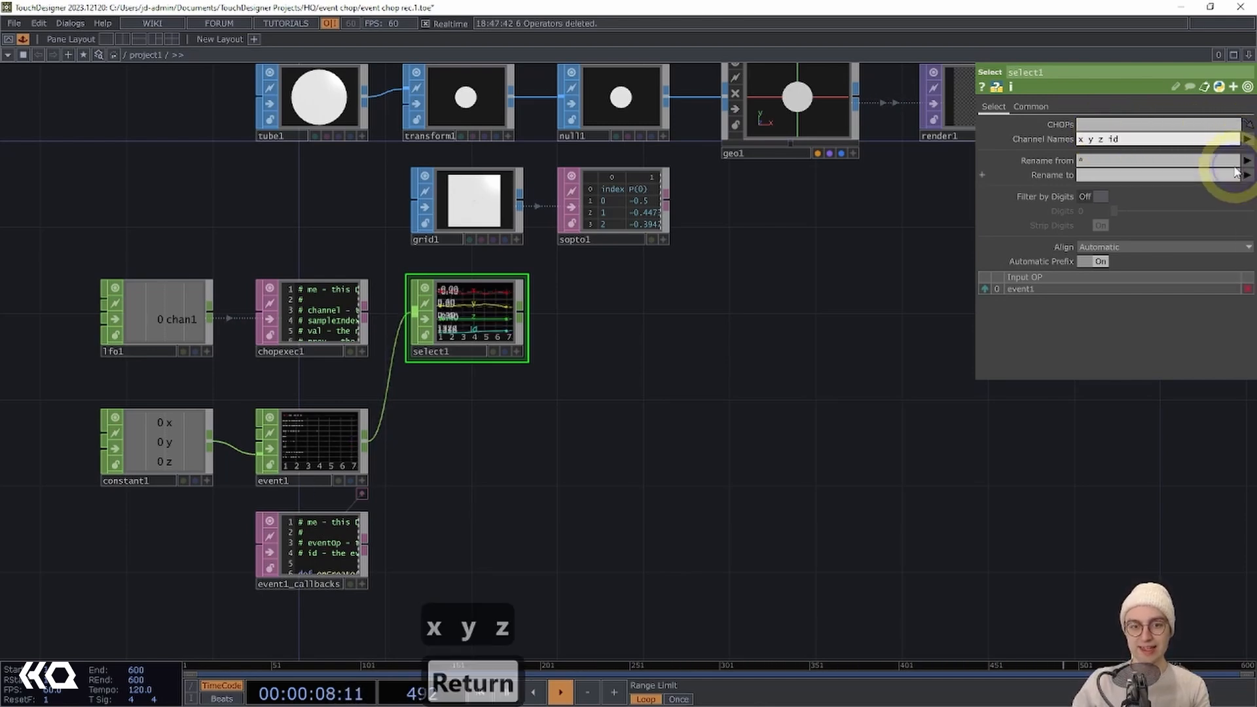
Append a Math CHOP to the output of select1 and place it beside that node.
{"action": "scroll", "coordinate": [592, 325], "scroll_direction": "up", "scroll_amount": 1}
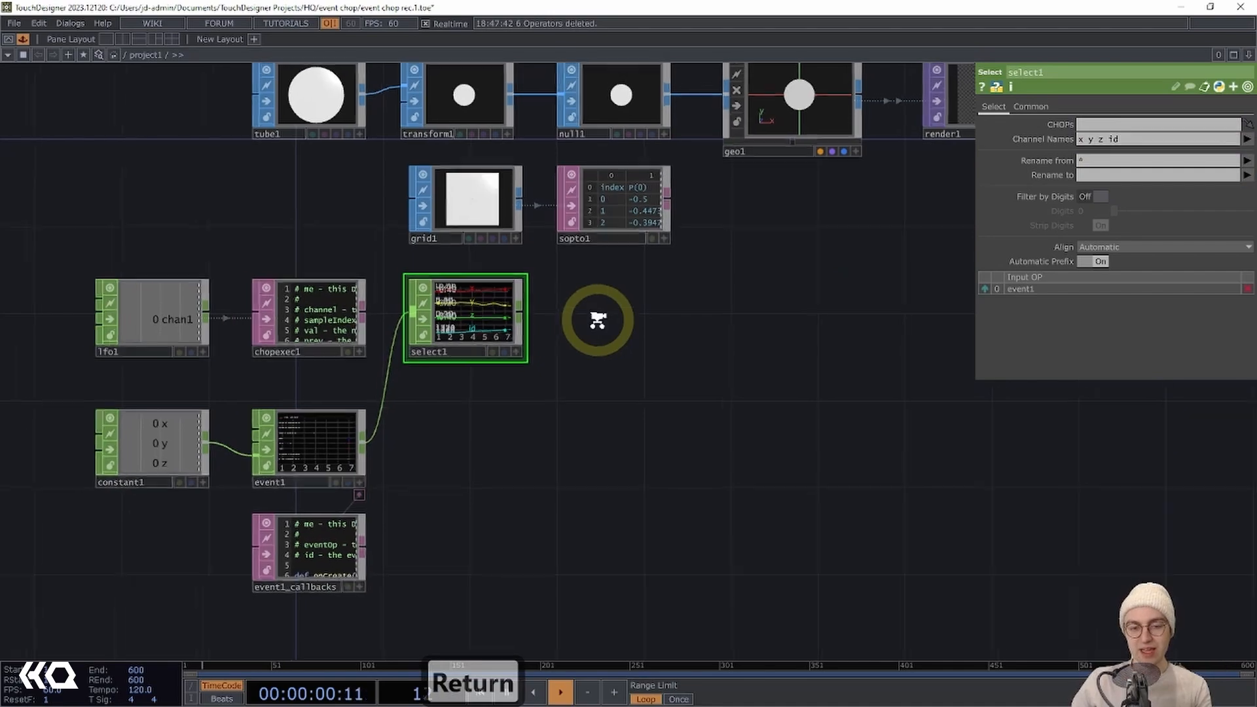
{"action": "middle_click_drag", "start_coordinate": [597, 320], "coordinate": [491, 358]}
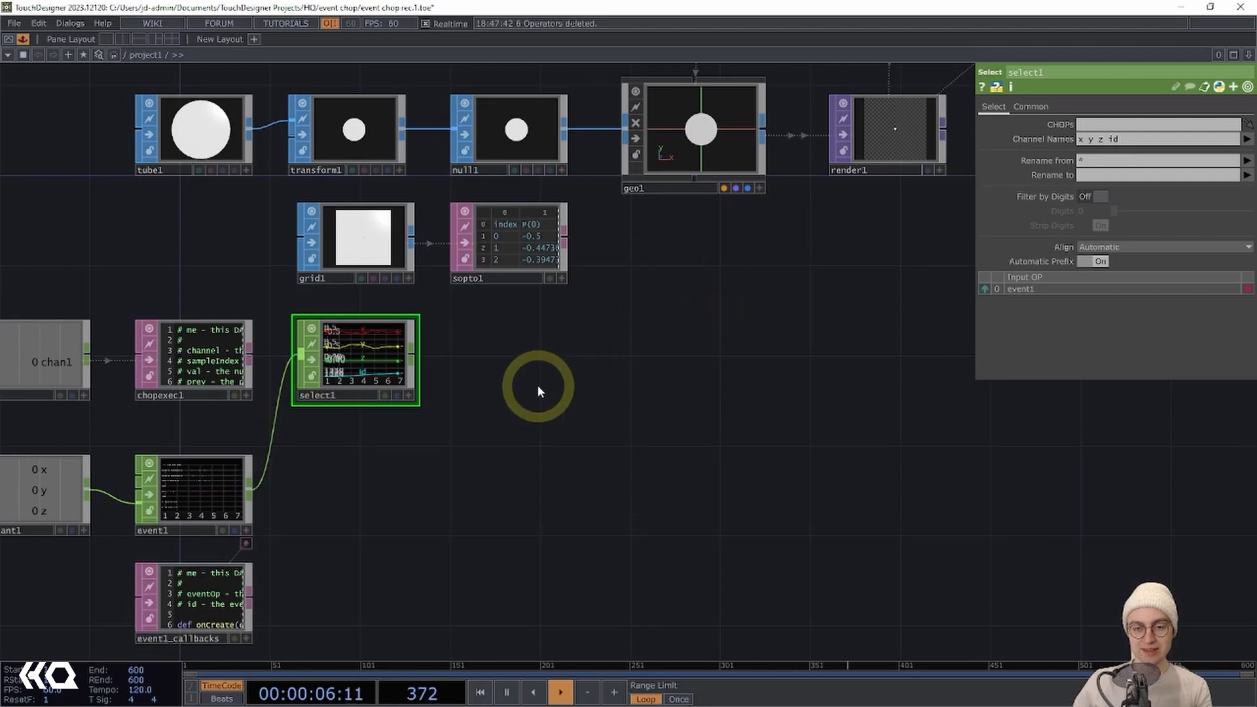
{"action": "scroll", "coordinate": [611, 356], "scroll_direction": "down", "scroll_amount": 1}
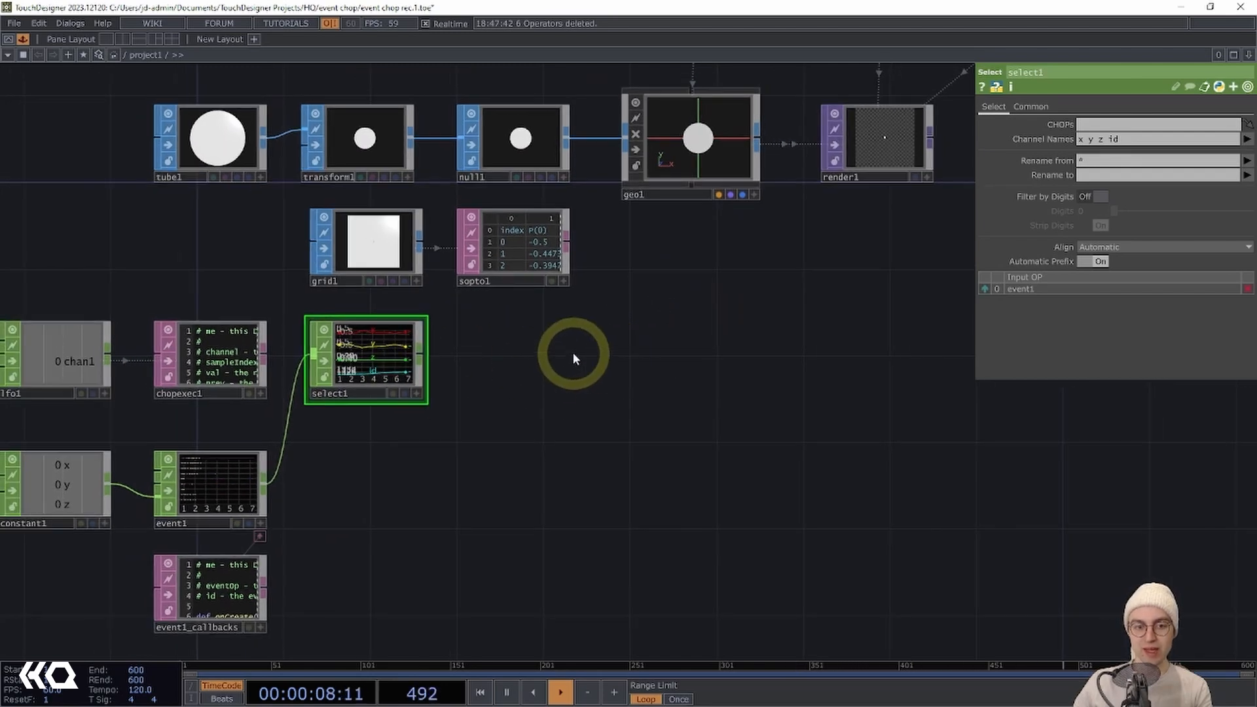
{"action": "right_click", "coordinate": [426, 357]}
{"action": "type", "text": "m"}
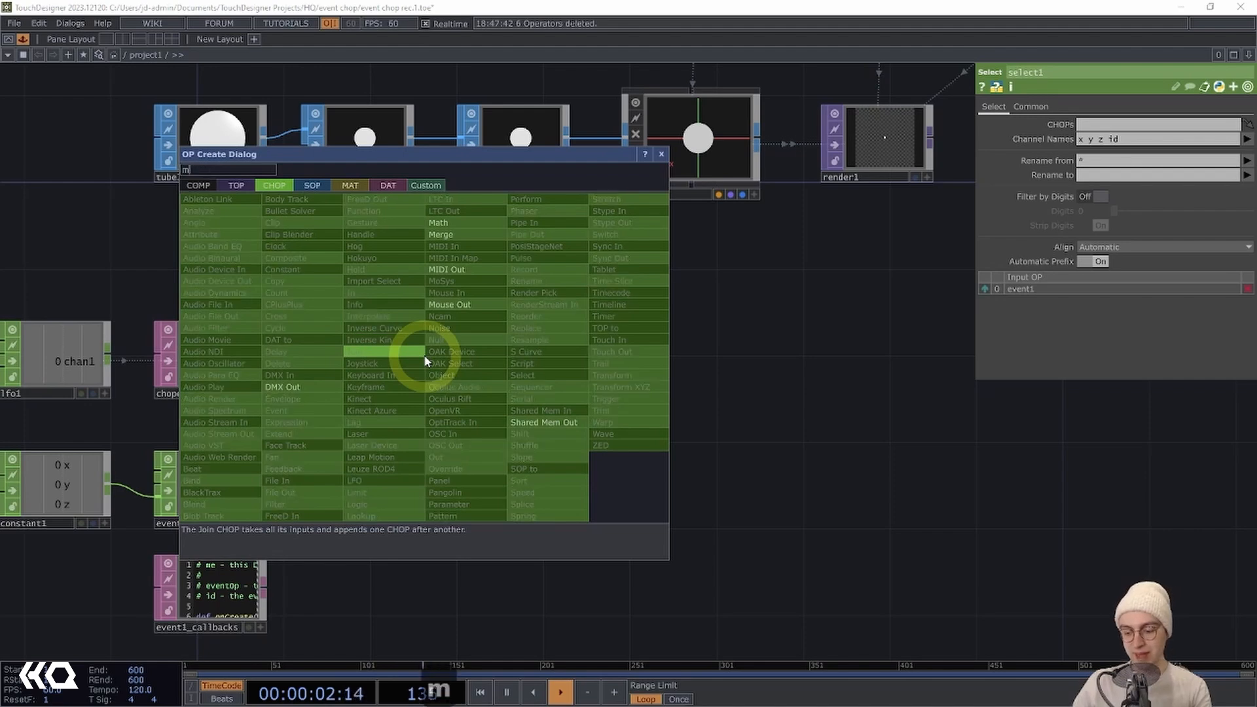
{"action": "type", "text": "ath"}
{"action": "left_click", "coordinate": [449, 221]}
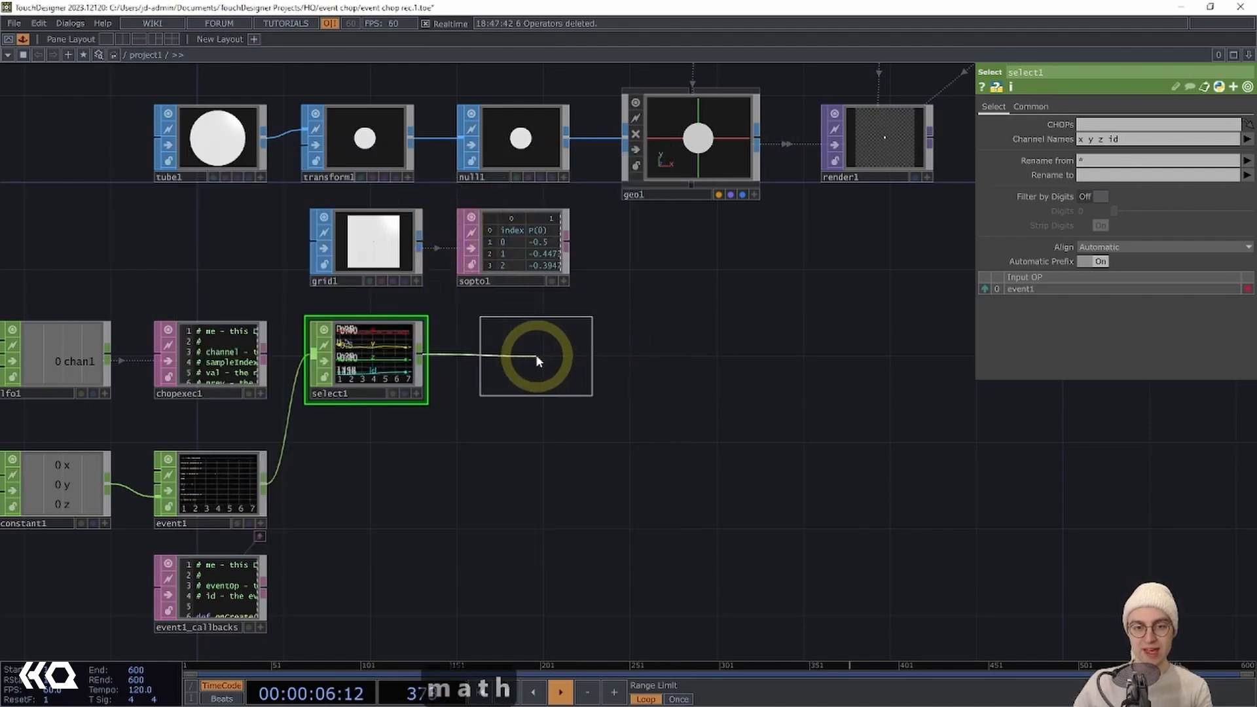
{"action": "left_click", "coordinate": [535, 355]}
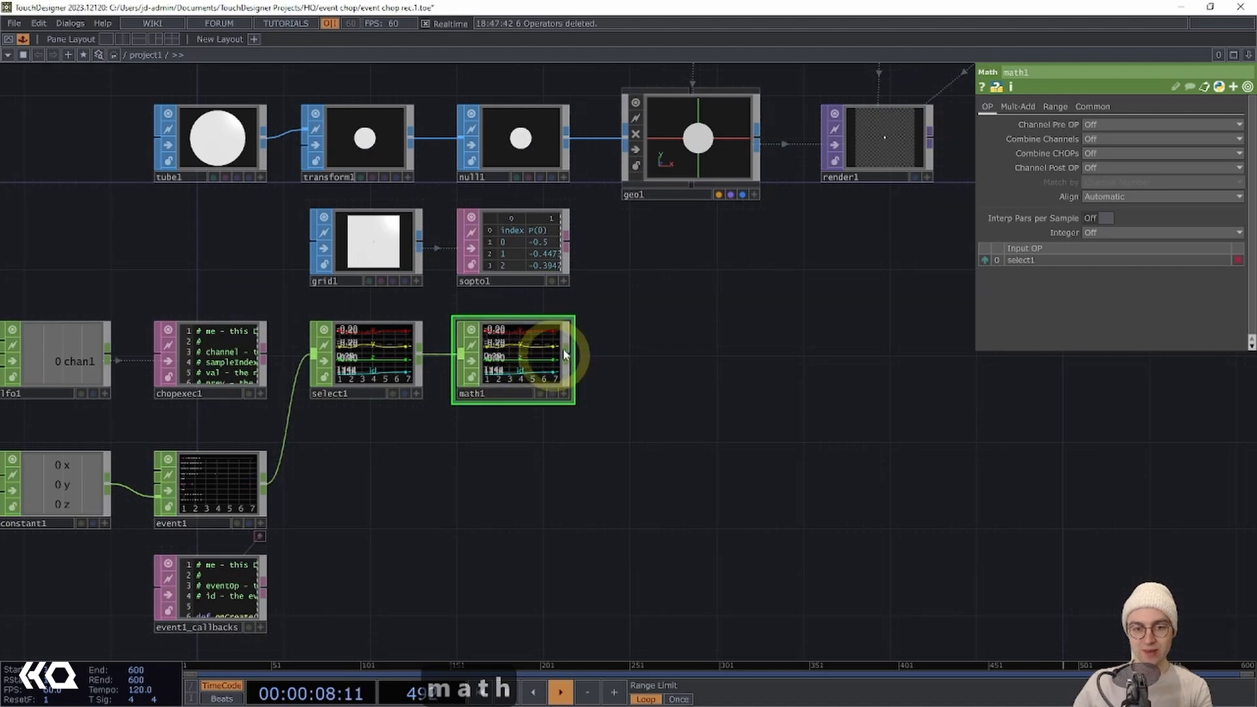
{"action": "left_click_drag", "start_coordinate": [518, 342], "coordinate": [510, 342]}
Append a Null CHOP after math1 and rename it null_translate.
{"action": "left_click_drag", "start_coordinate": [654, 325], "coordinate": [620, 325]}
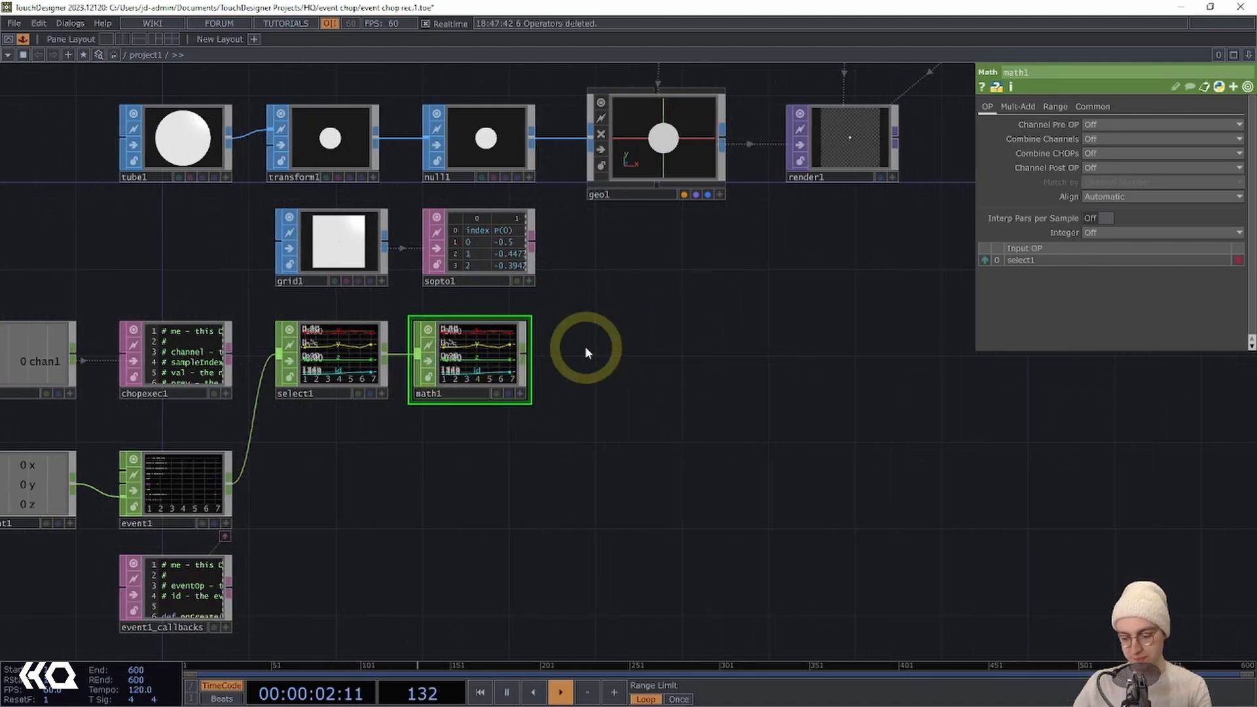
{"action": "key", "text": "alt+n"}
{"action": "left_click", "coordinate": [654, 350]}
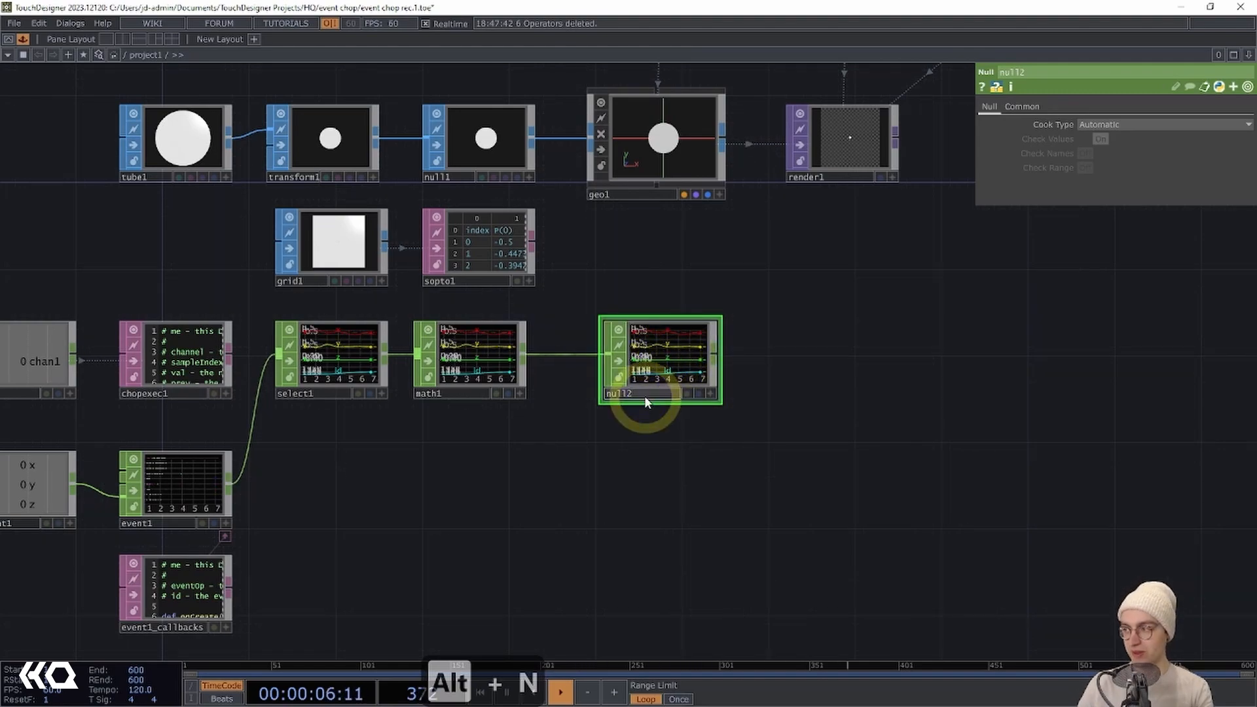
{"action": "key", "text": "BackSpace"}
{"action": "type", "text": "_translate"}
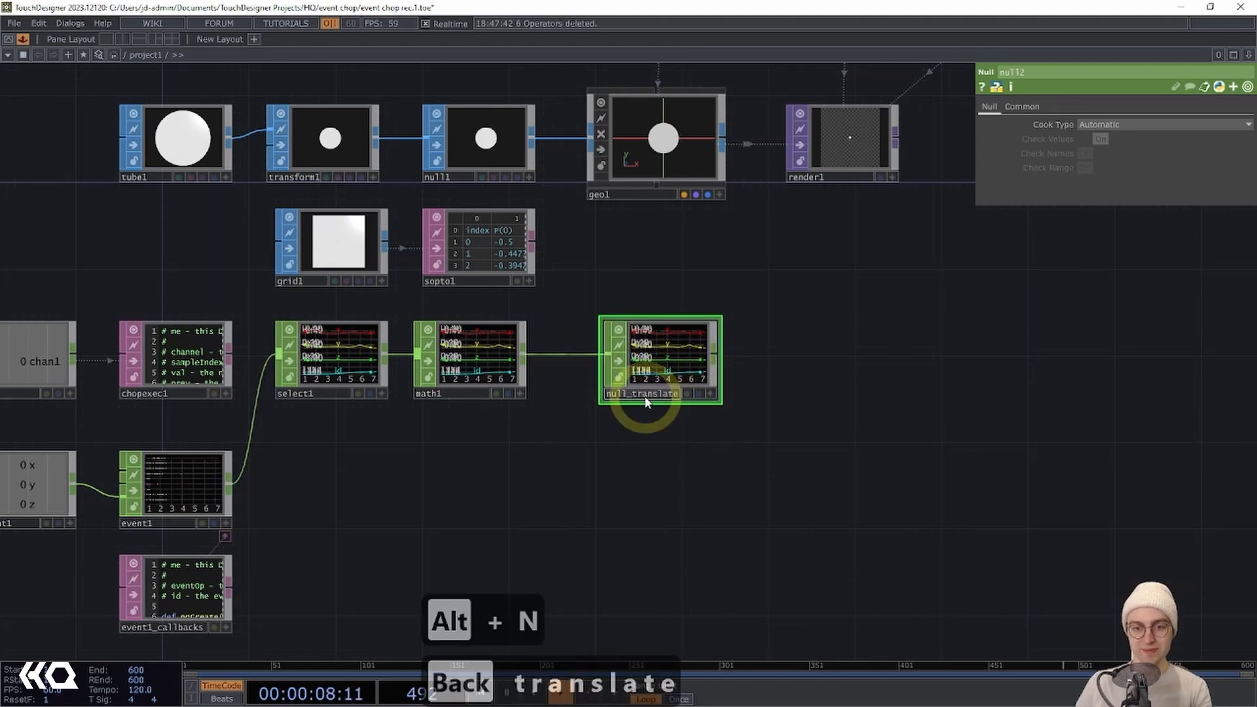
{"action": "key", "text": "Return"}
{"action": "left_click_drag", "start_coordinate": [841, 328], "coordinate": [801, 334]}
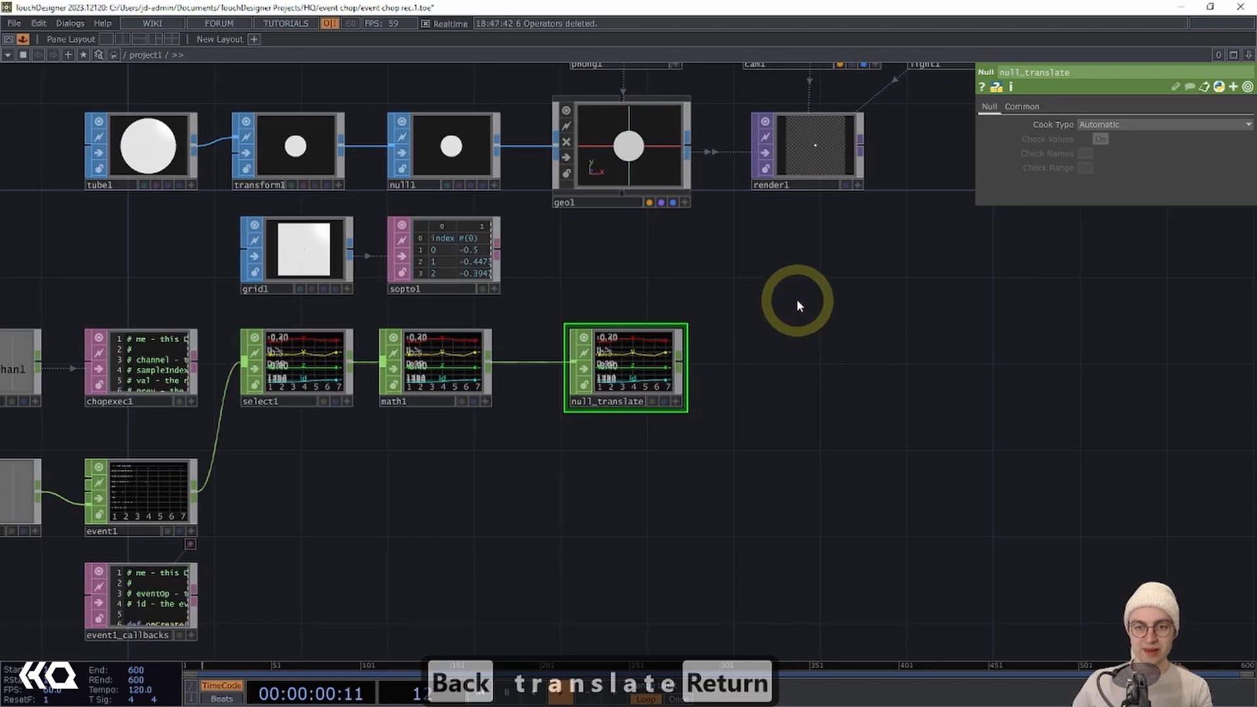
Enable instancing on geo1 and assign null_translate as its Translate OP.
{"action": "left_click", "coordinate": [630, 147]}
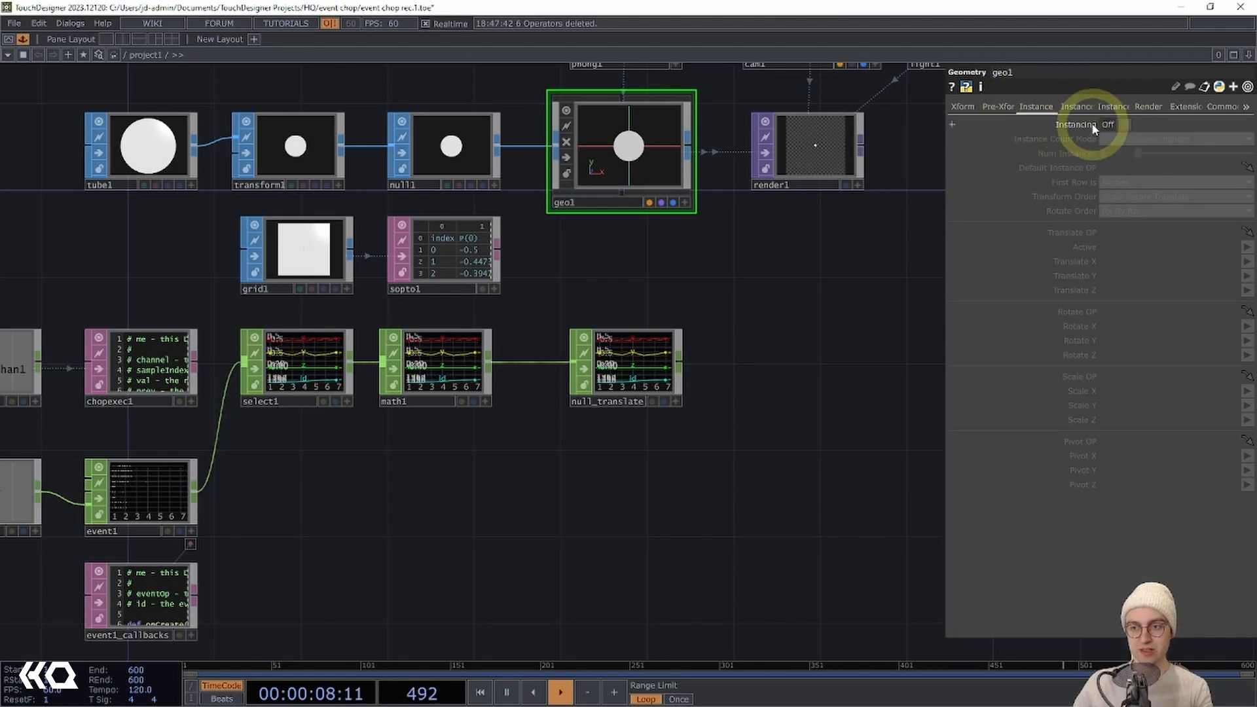
{"action": "left_click", "coordinate": [1121, 123]}
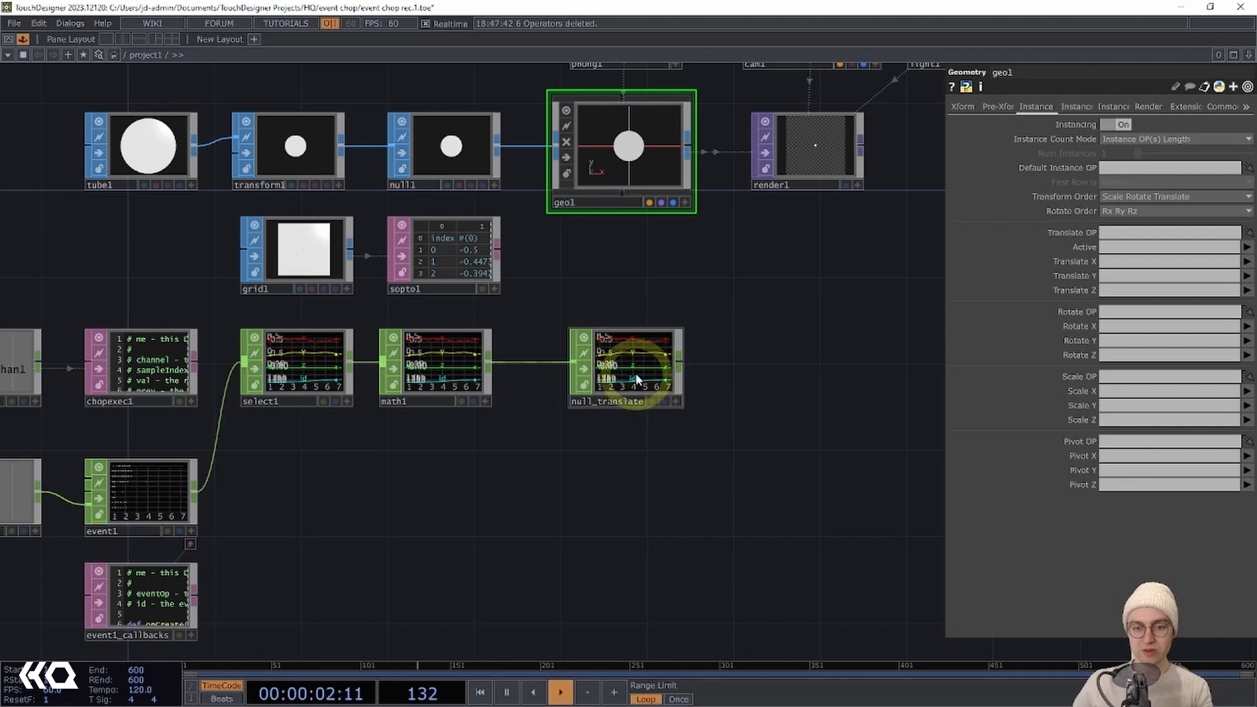
{"action": "left_click_drag", "start_coordinate": [642, 360], "coordinate": [1102, 233]}
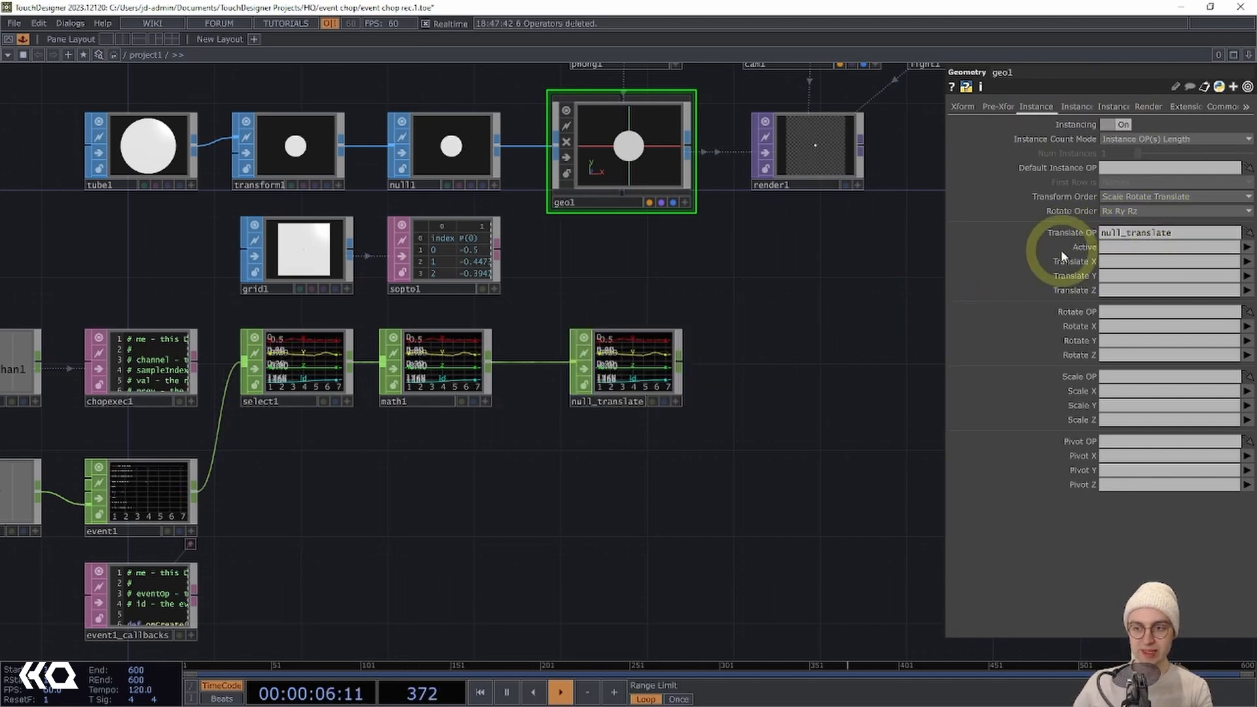
Map geo1's instance Translate X, Translate Y and Translate Z to the x, y and z channels.
{"action": "left_click", "coordinate": [1246, 261]}
{"action": "left_click", "coordinate": [1247, 275]}
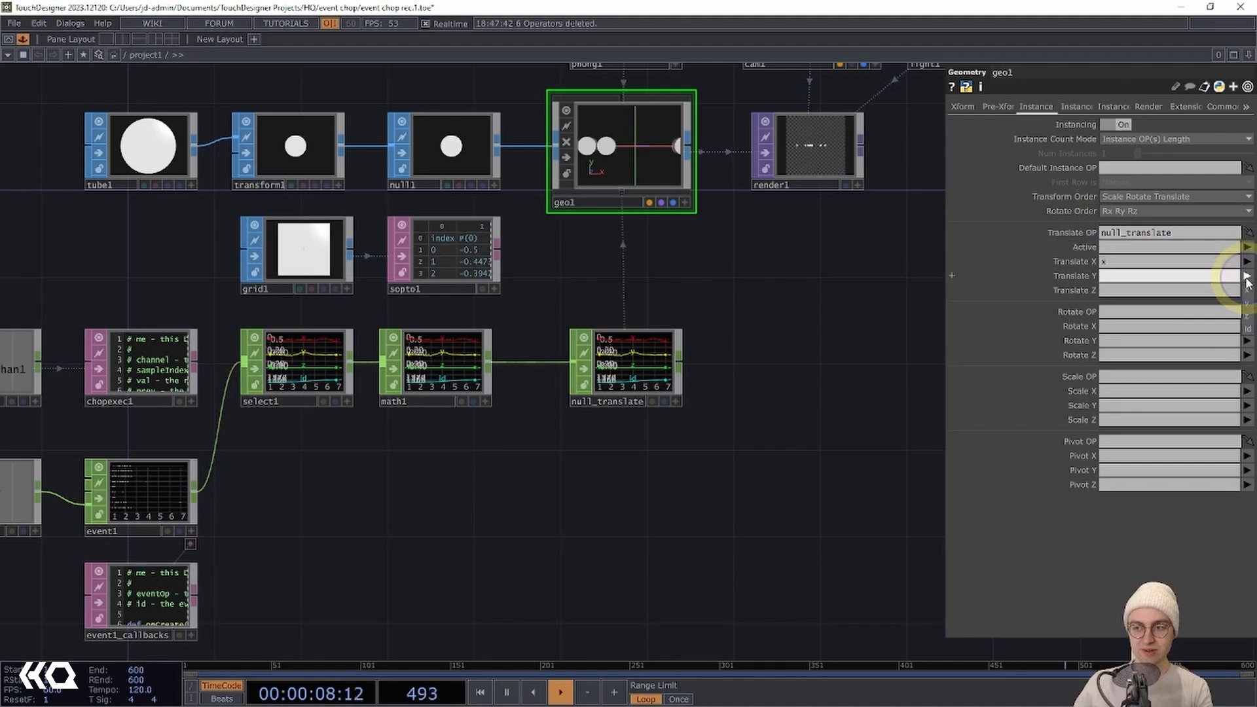
{"action": "left_click", "coordinate": [1246, 276]}
{"action": "left_click", "coordinate": [1246, 303]}
{"action": "left_click", "coordinate": [1246, 290]}
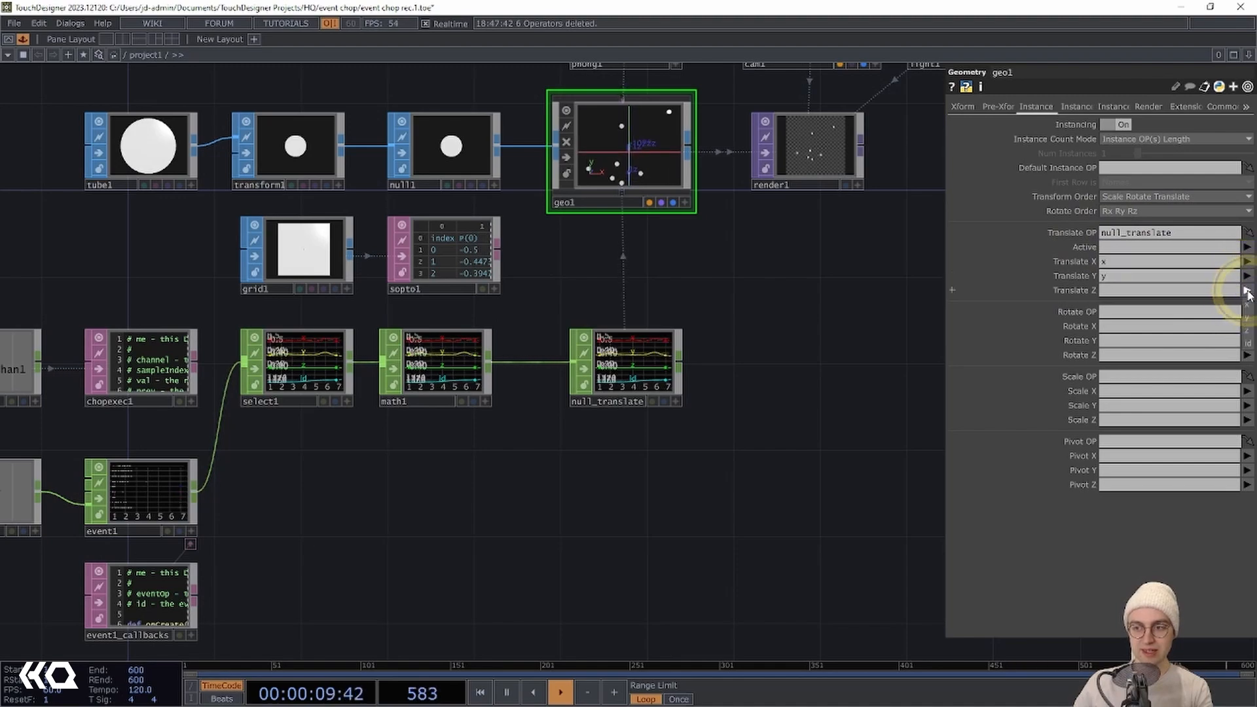
{"action": "left_click", "coordinate": [1240, 331]}
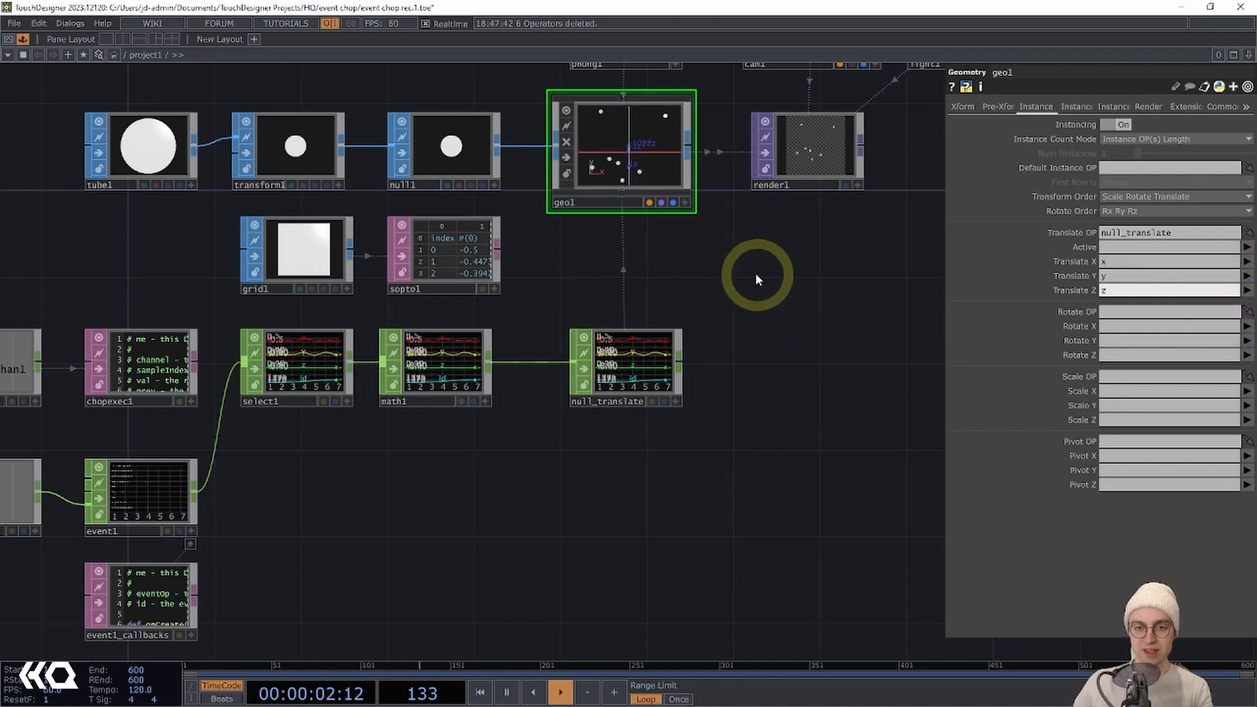
Examine the instanced circles up close in the geo1 and render1 viewers.
{"action": "scroll", "coordinate": [755, 273], "scroll_direction": "up", "scroll_amount": 3}
{"action": "left_click_drag", "start_coordinate": [774, 253], "coordinate": [758, 349]}
{"action": "scroll", "coordinate": [758, 350], "scroll_direction": "up", "scroll_amount": 3}
{"action": "left_click_drag", "start_coordinate": [731, 396], "coordinate": [682, 469]}
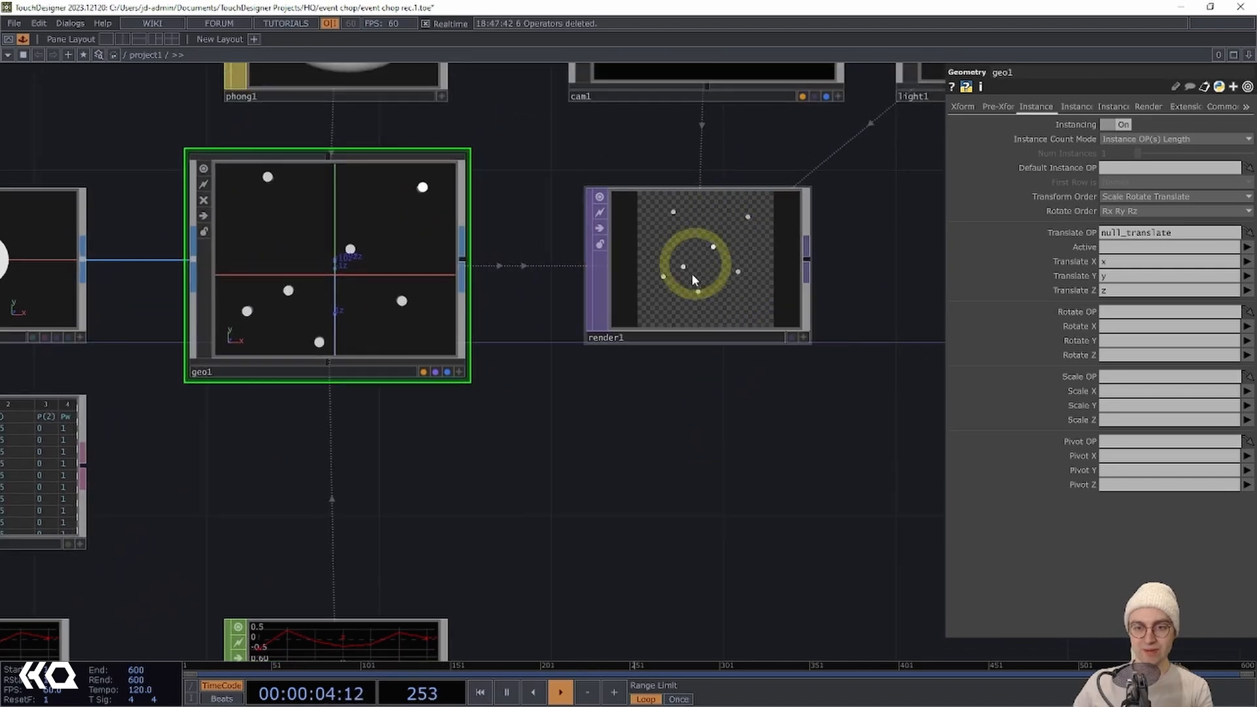
{"action": "left_click_drag", "start_coordinate": [782, 388], "coordinate": [690, 553]}
{"action": "scroll", "coordinate": [709, 425], "scroll_direction": "up", "scroll_amount": 3}
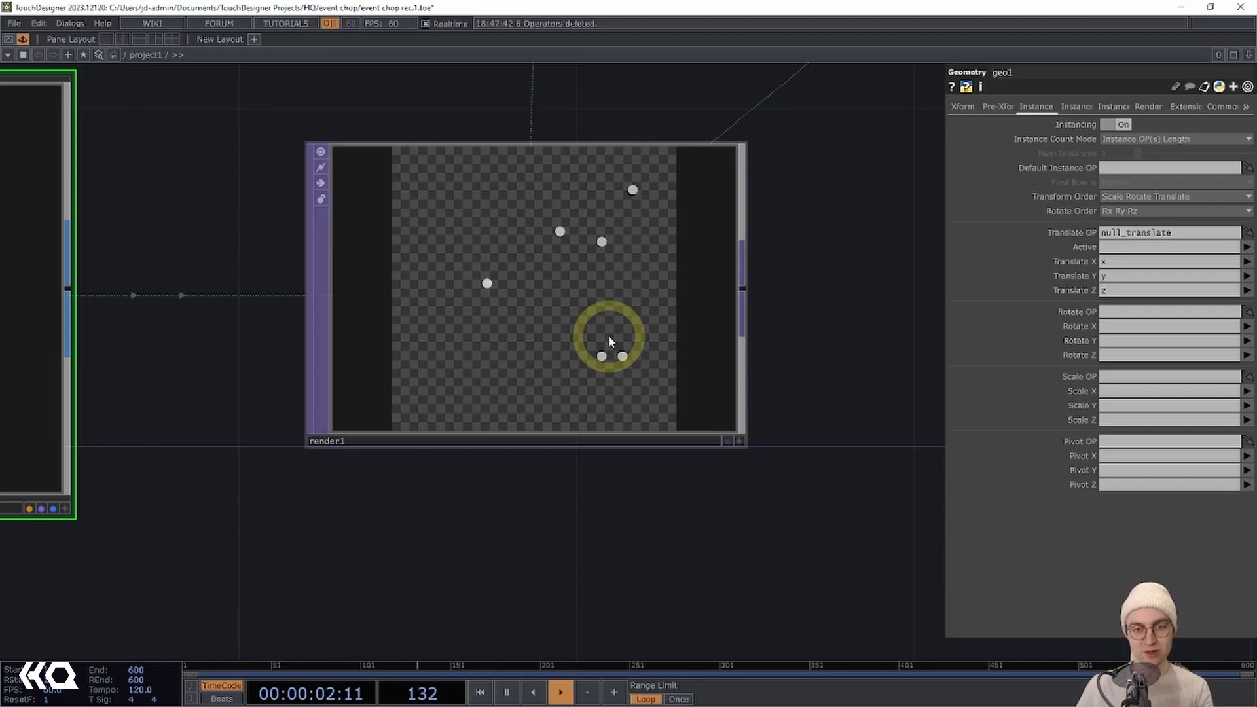
{"action": "scroll", "coordinate": [523, 471], "scroll_direction": "down", "scroll_amount": 2}
{"action": "left_click_drag", "start_coordinate": [471, 540], "coordinate": [664, 458]}
{"action": "scroll", "coordinate": [524, 547], "scroll_direction": "down", "scroll_amount": 3}
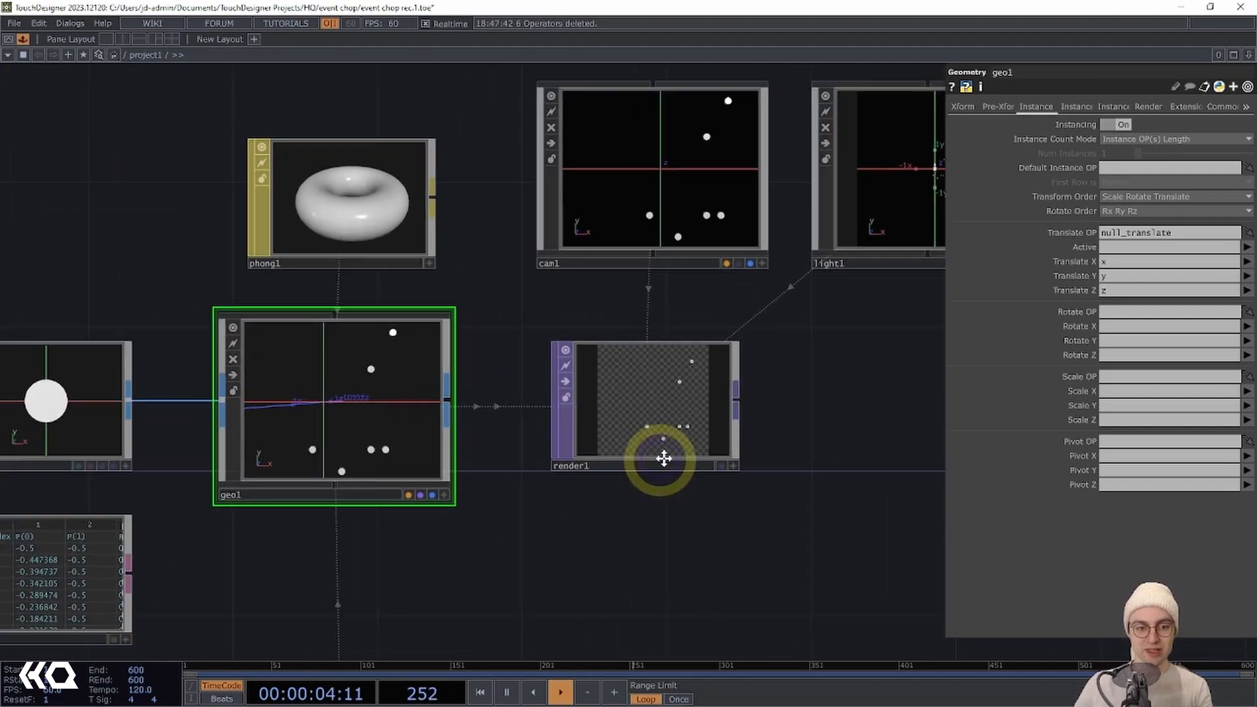
{"action": "scroll", "coordinate": [655, 457], "scroll_direction": "down", "scroll_amount": 4}
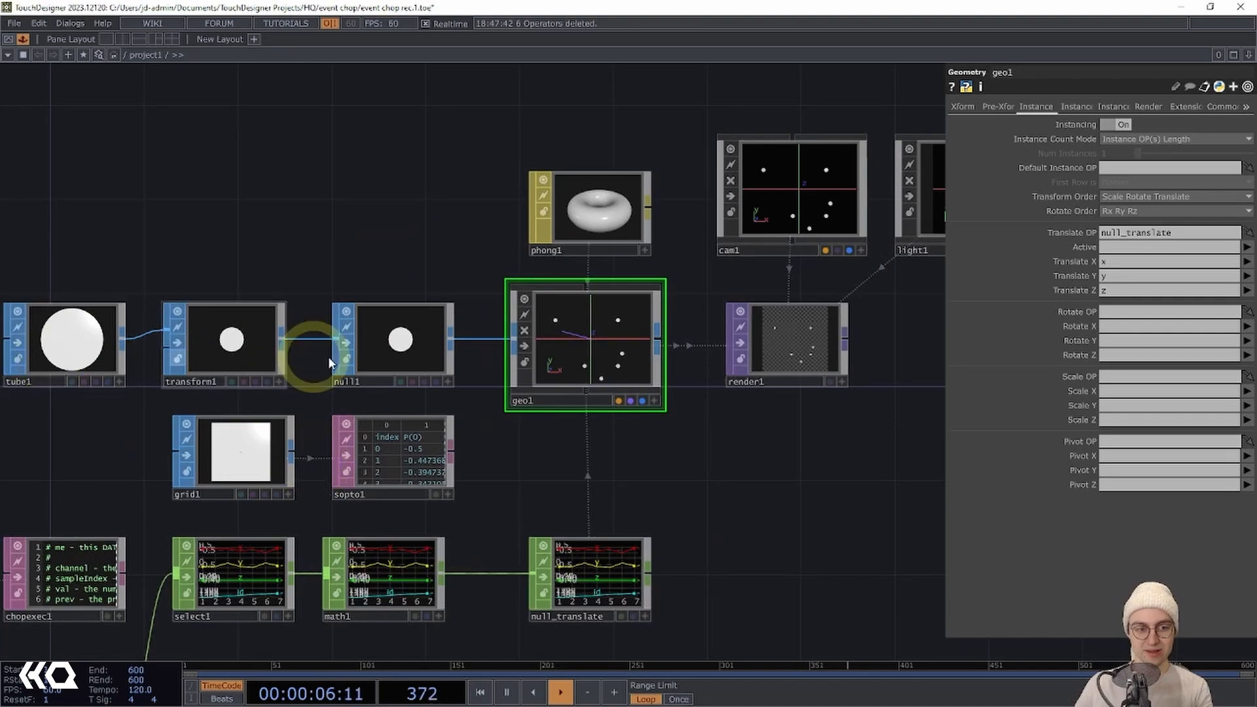
Turn off Play on lfo1 to stop triggering new events.
{"action": "left_click_drag", "start_coordinate": [735, 559], "coordinate": [697, 442]}
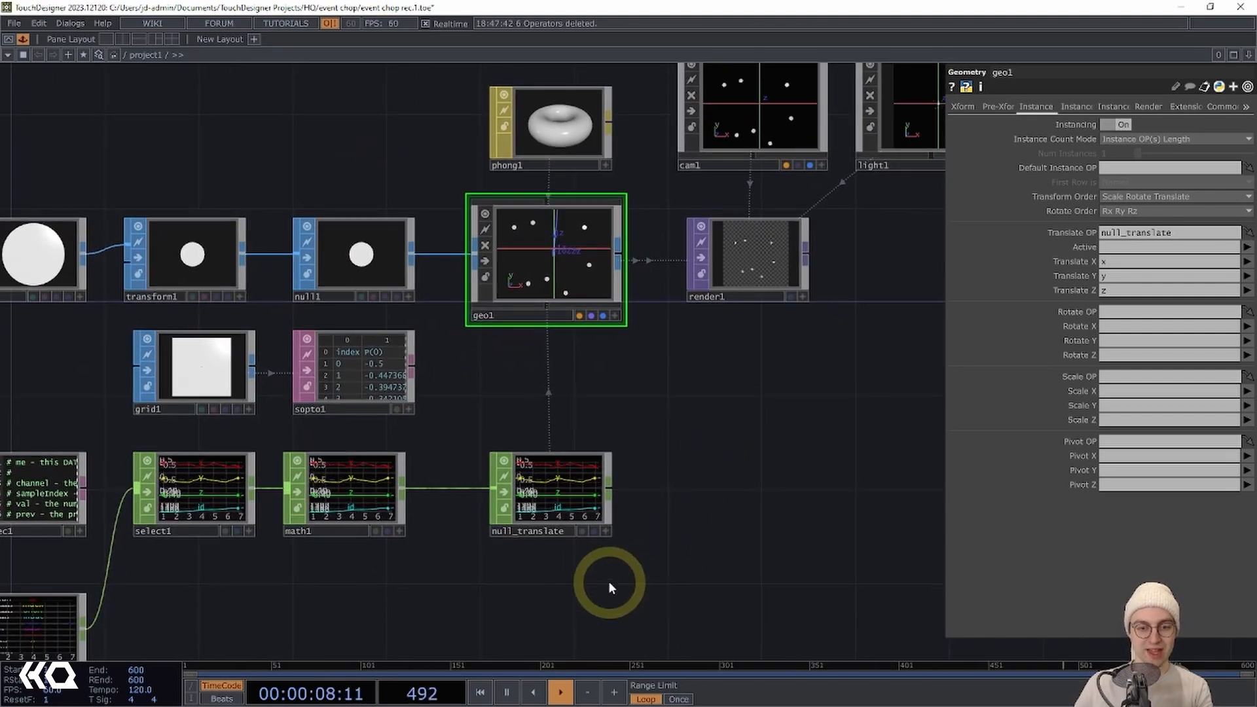
{"action": "left_click_drag", "start_coordinate": [528, 581], "coordinate": [696, 527]}
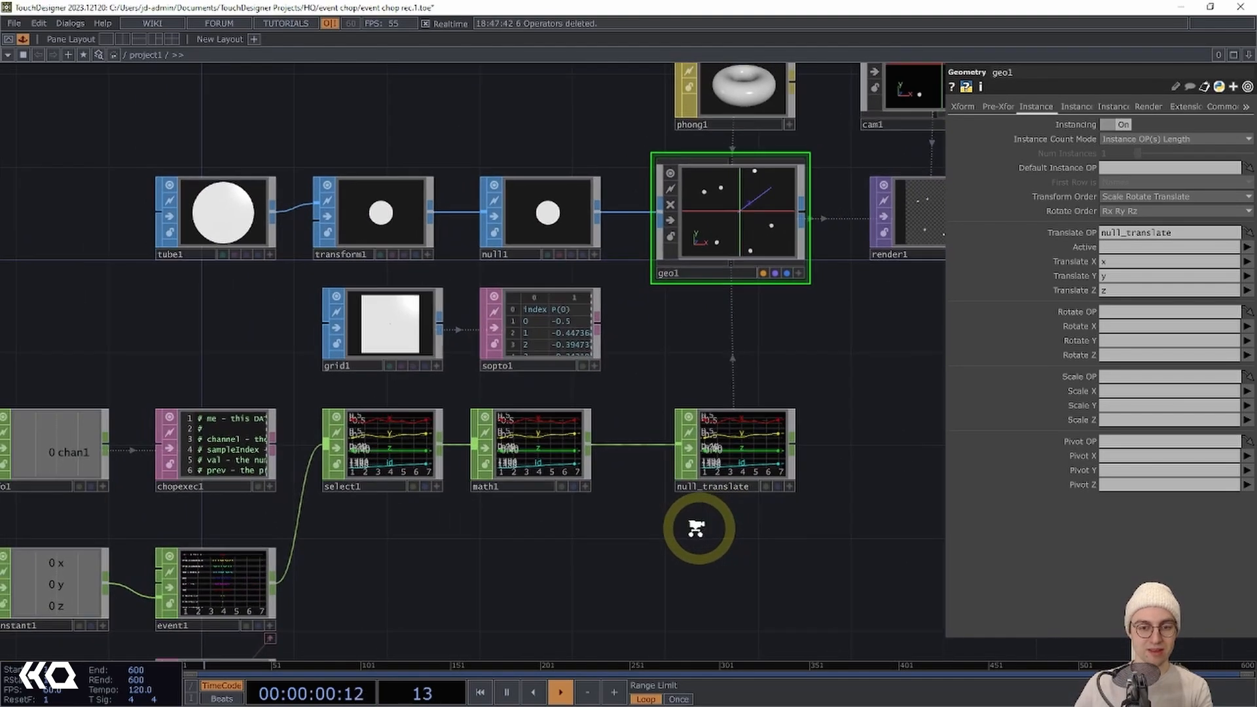
{"action": "scroll", "coordinate": [636, 485], "scroll_direction": "down", "scroll_amount": 1}
{"action": "left_click_drag", "start_coordinate": [636, 485], "coordinate": [608, 438]}
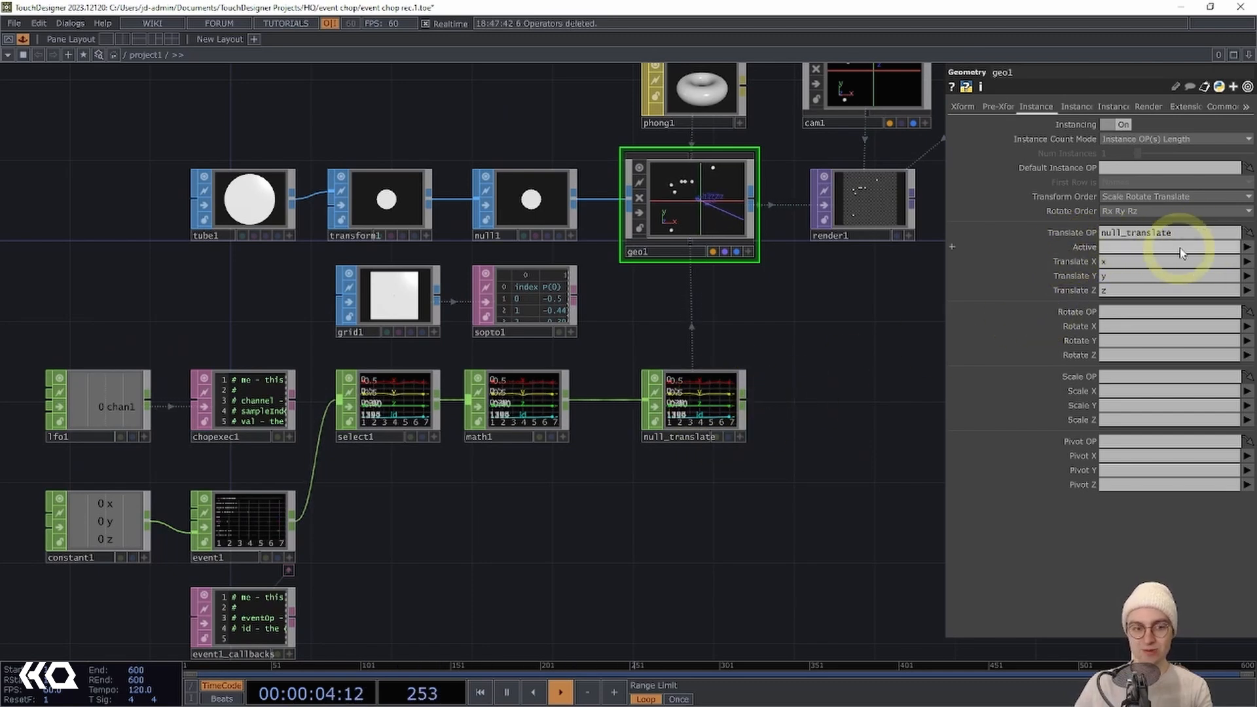
{"action": "left_click", "coordinate": [108, 399]}
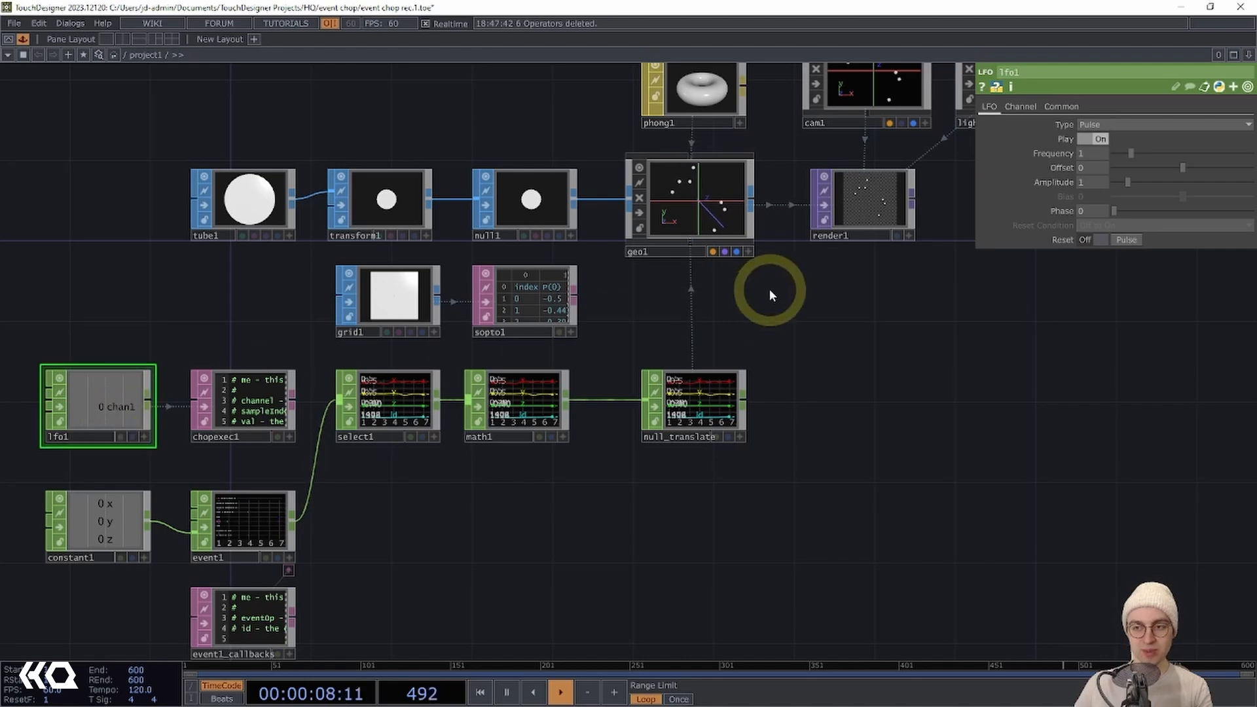
{"action": "left_click", "coordinate": [1088, 140]}
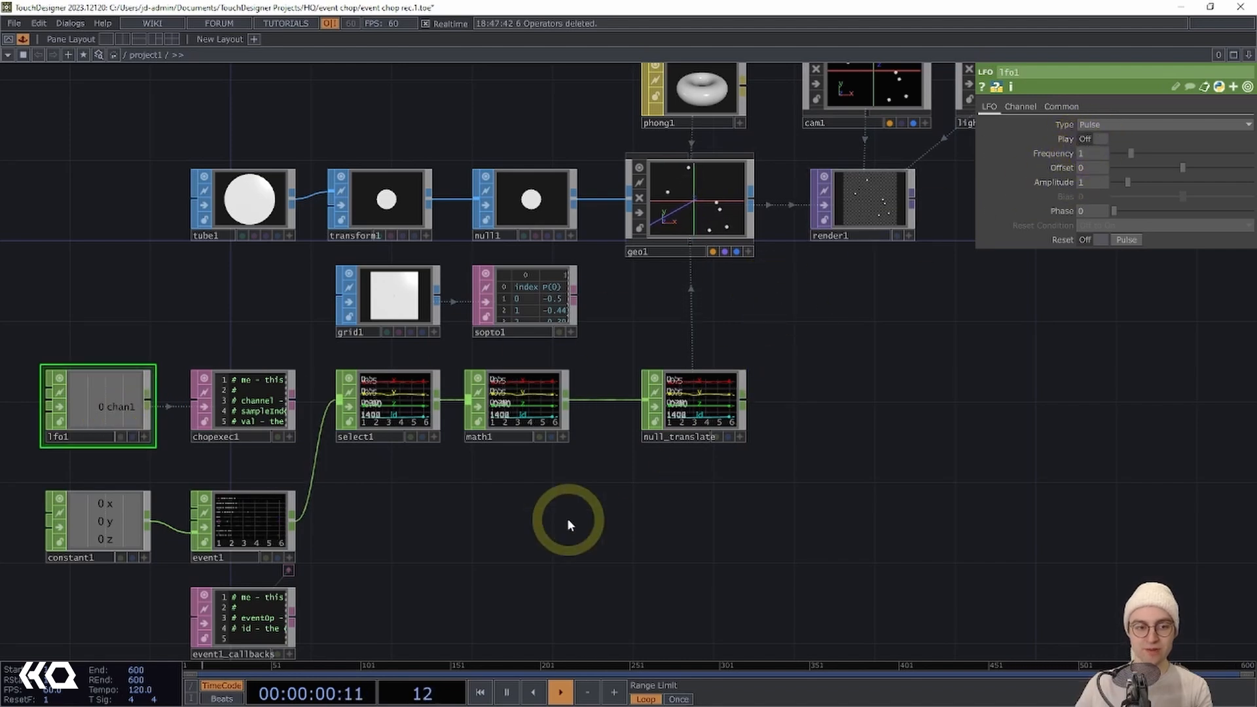
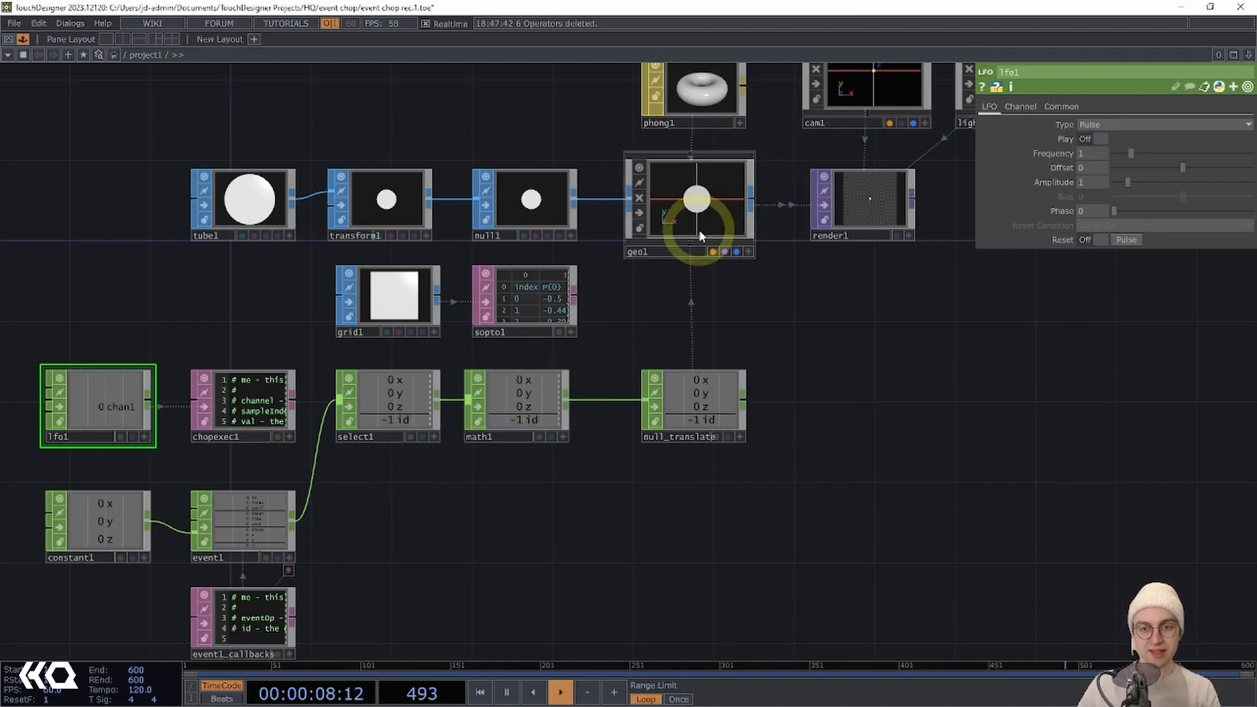
Move math1 slightly so it sits midway between select1 and null_translate.
{"action": "left_click_drag", "start_coordinate": [807, 323], "coordinate": [788, 302]}
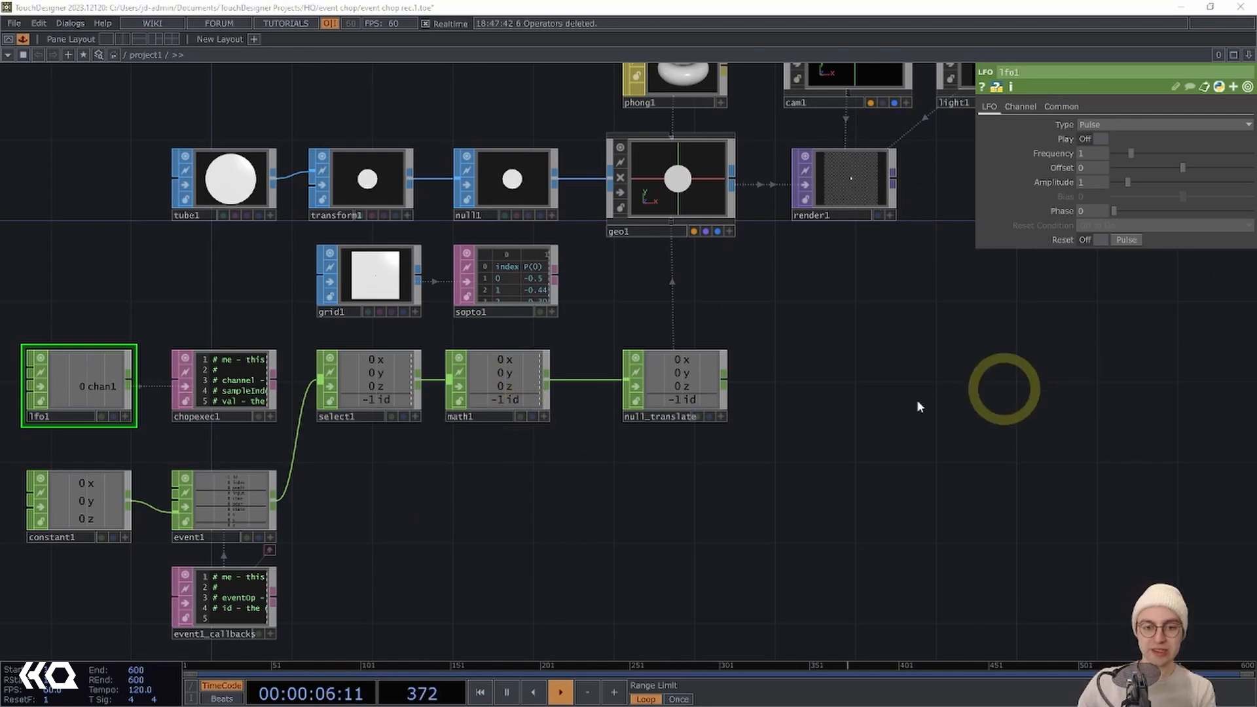
{"action": "scroll", "coordinate": [571, 453], "scroll_direction": "up", "scroll_amount": 3}
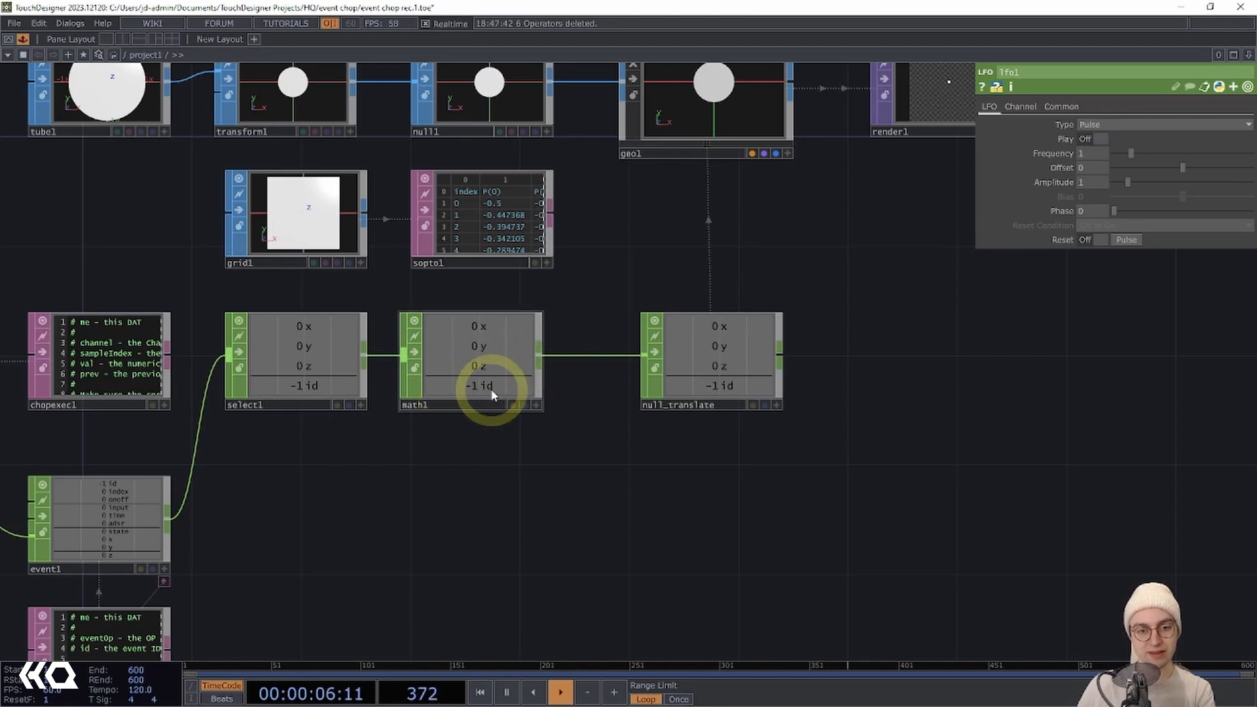
{"action": "left_click_drag", "start_coordinate": [488, 437], "coordinate": [443, 444]}
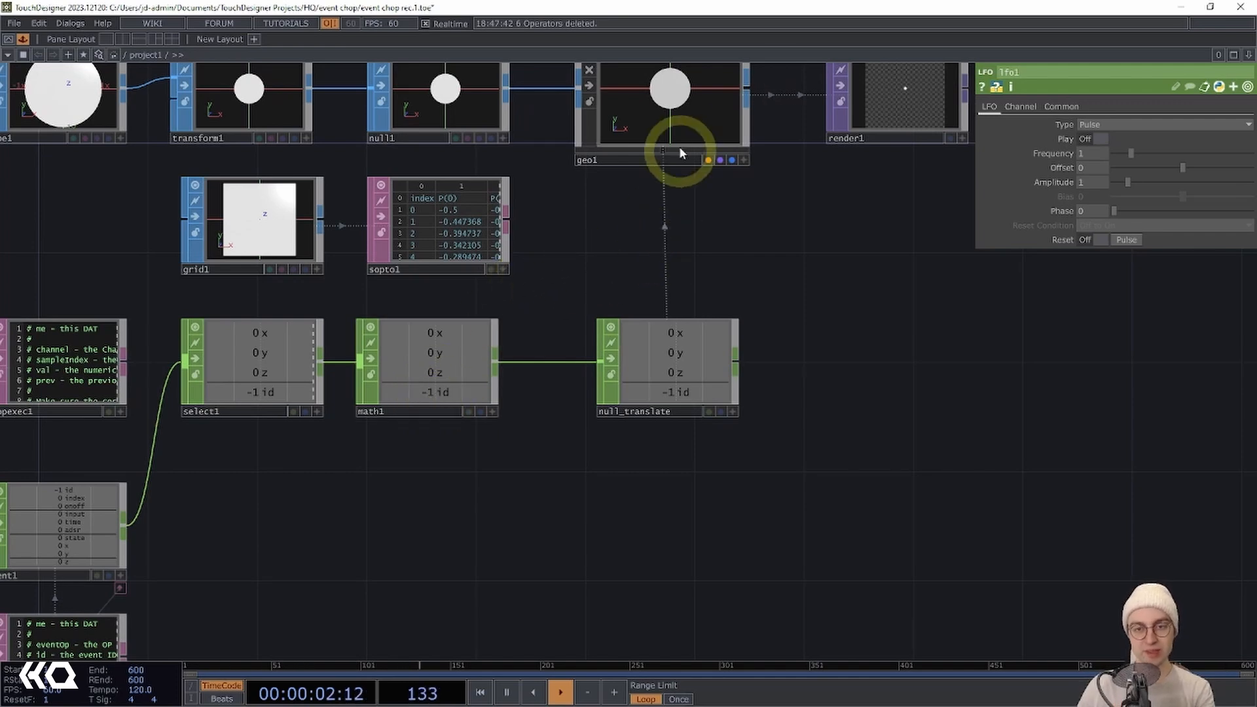
{"action": "left_click_drag", "start_coordinate": [633, 201], "coordinate": [620, 231]}
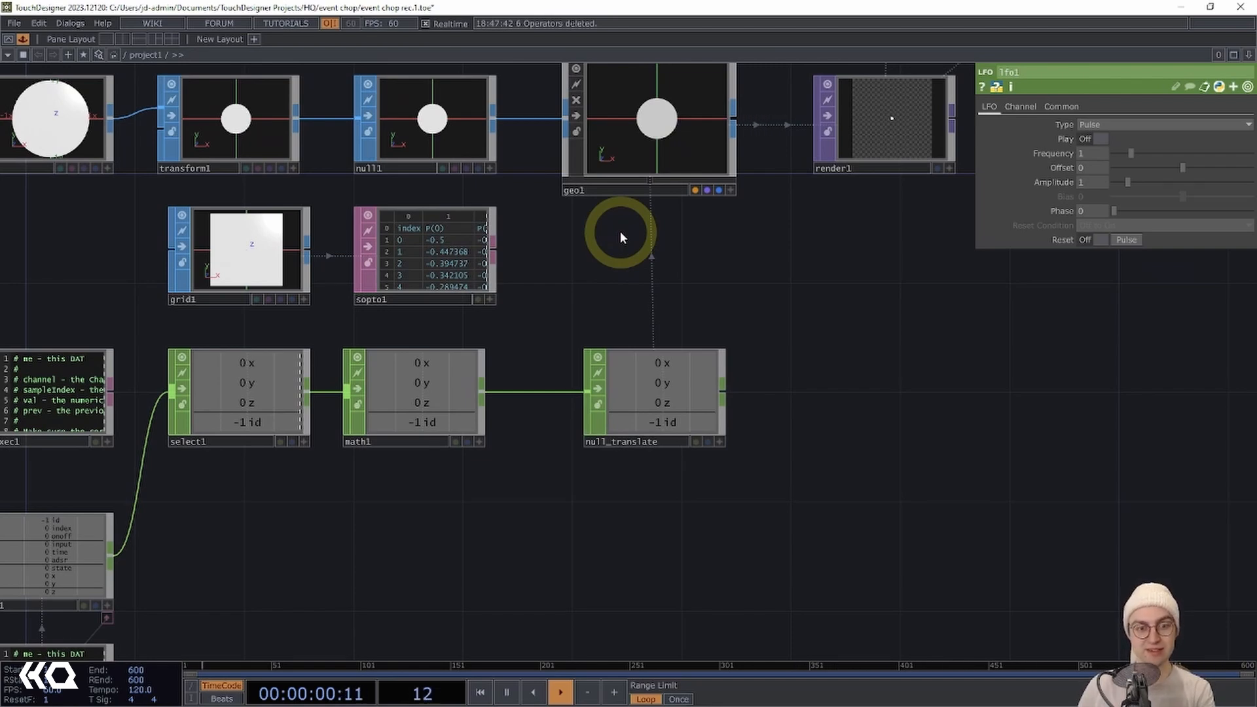
{"action": "left_click", "coordinate": [393, 407]}
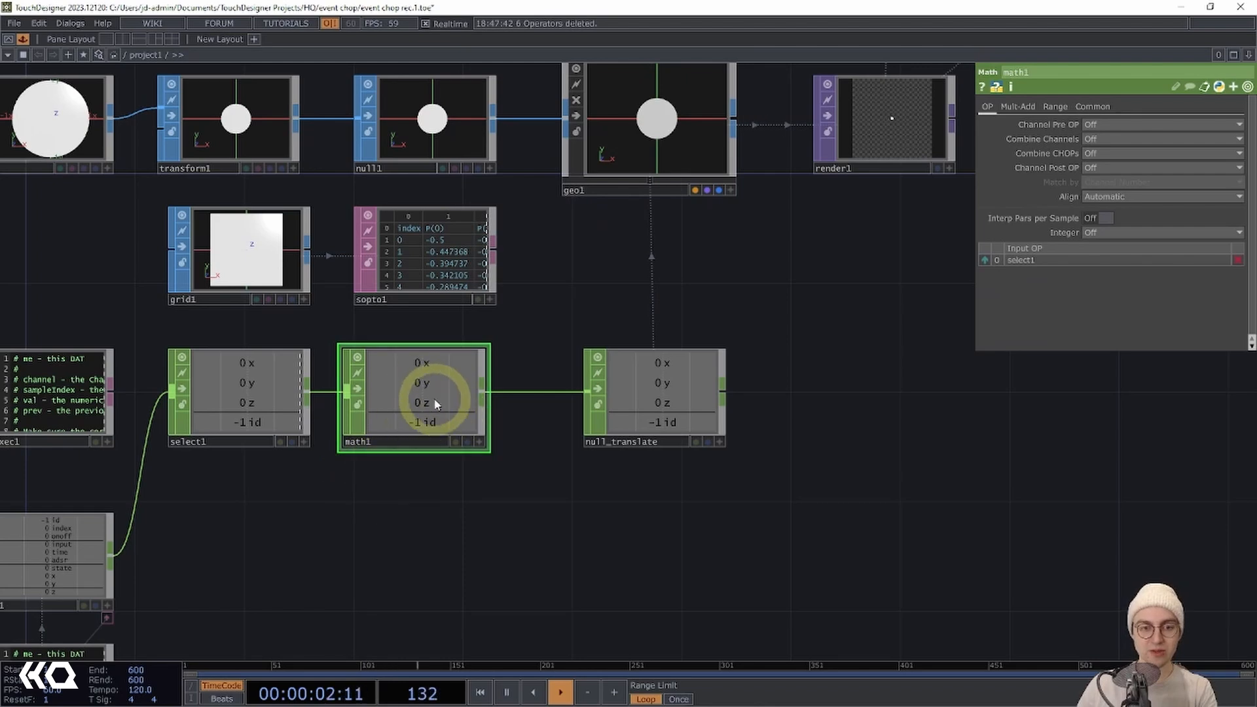
{"action": "left_click_drag", "start_coordinate": [436, 403], "coordinate": [463, 427]}
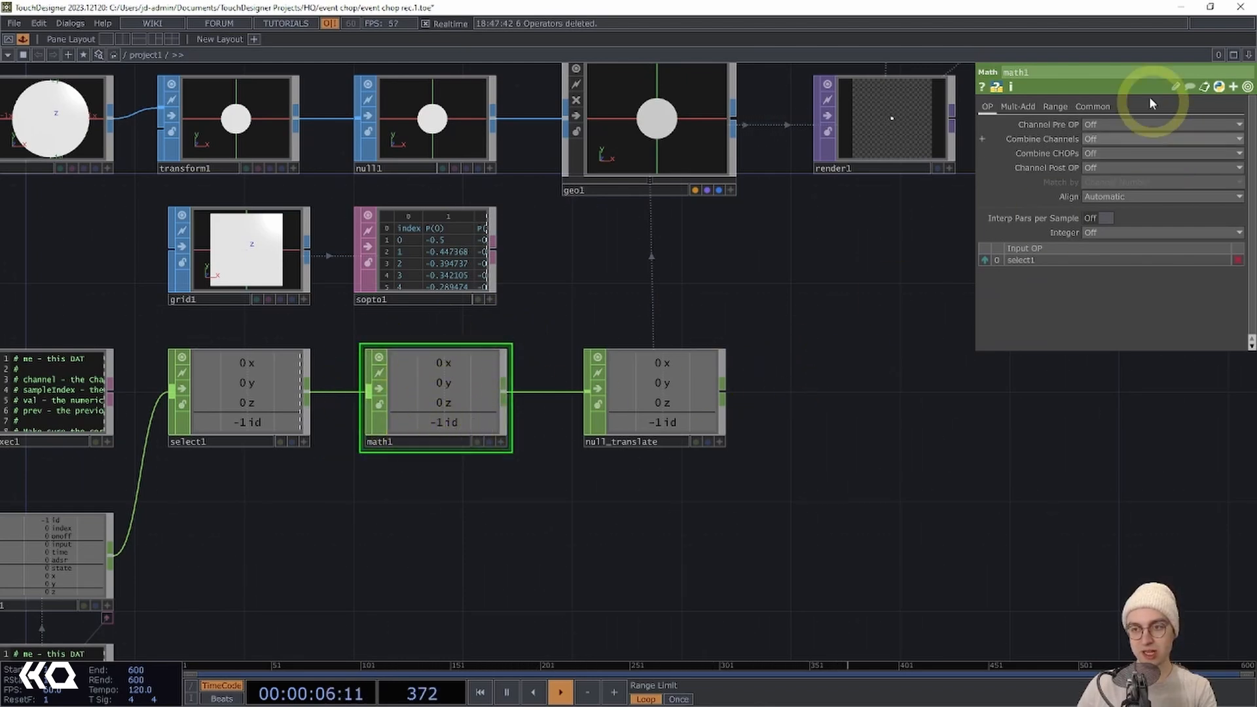
Limit the scope of math1 to the id channel.
{"action": "left_click", "coordinate": [1081, 106]}
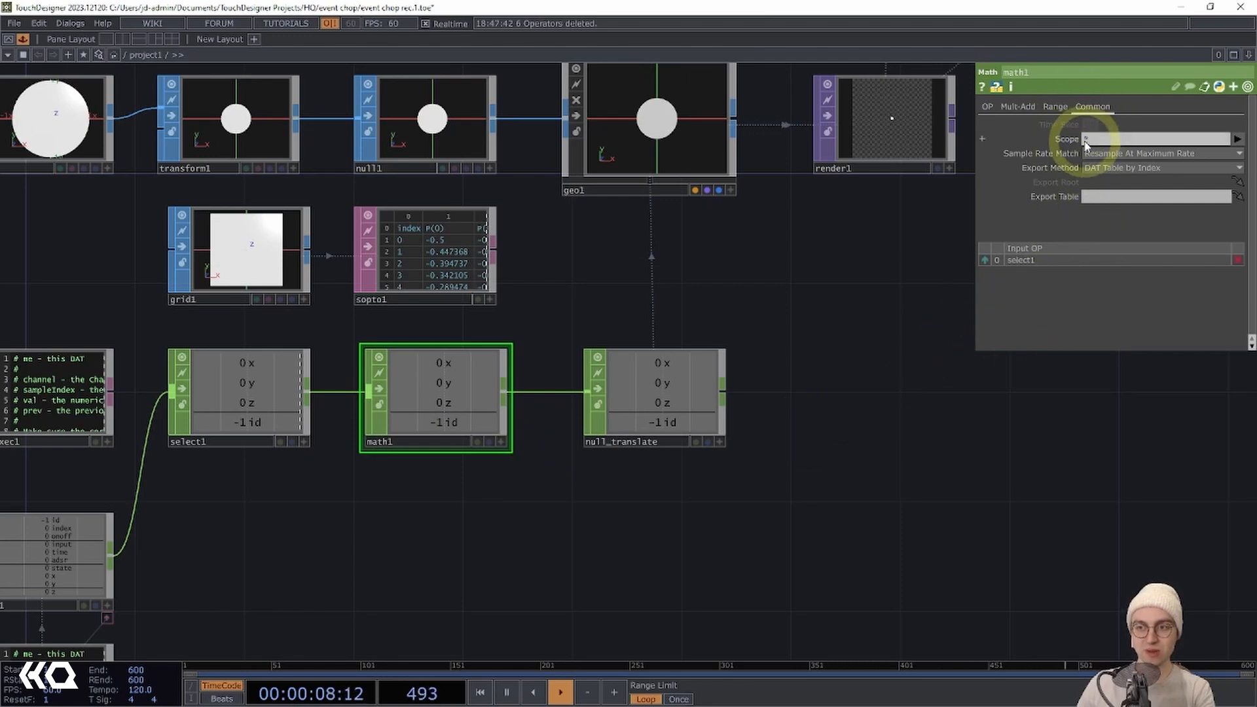
{"action": "left_click", "coordinate": [1237, 139]}
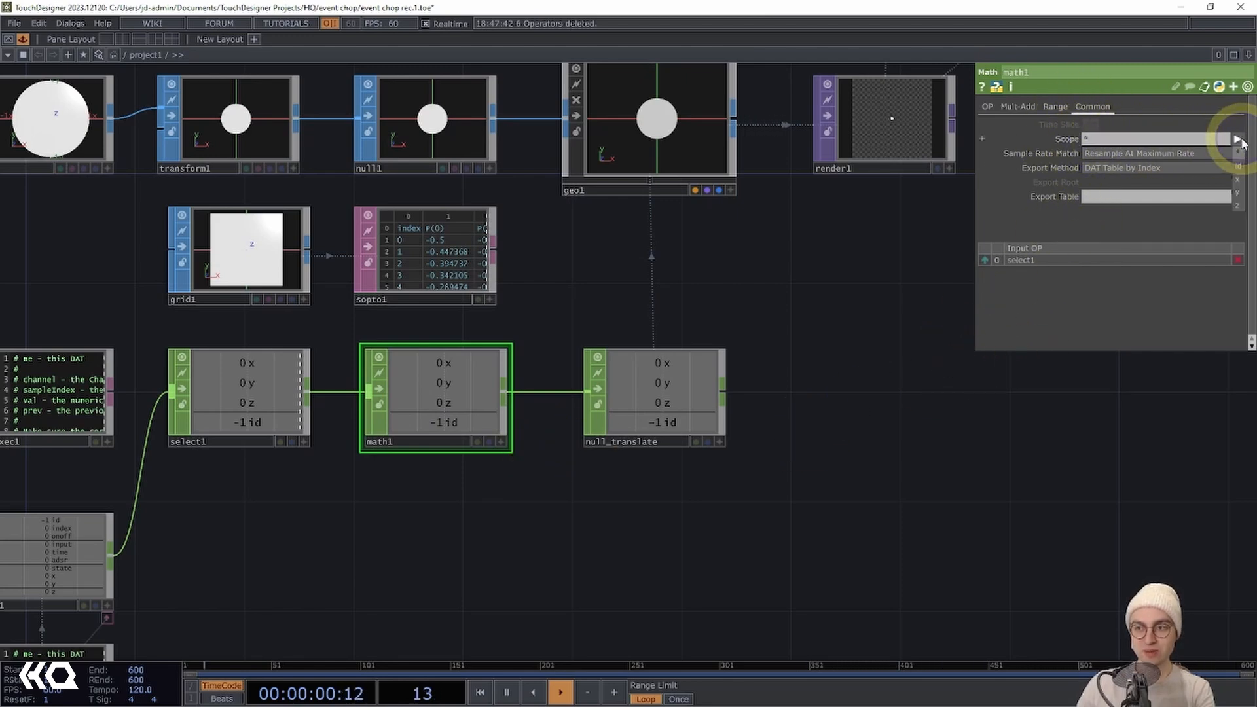
{"action": "left_click", "coordinate": [1239, 168]}
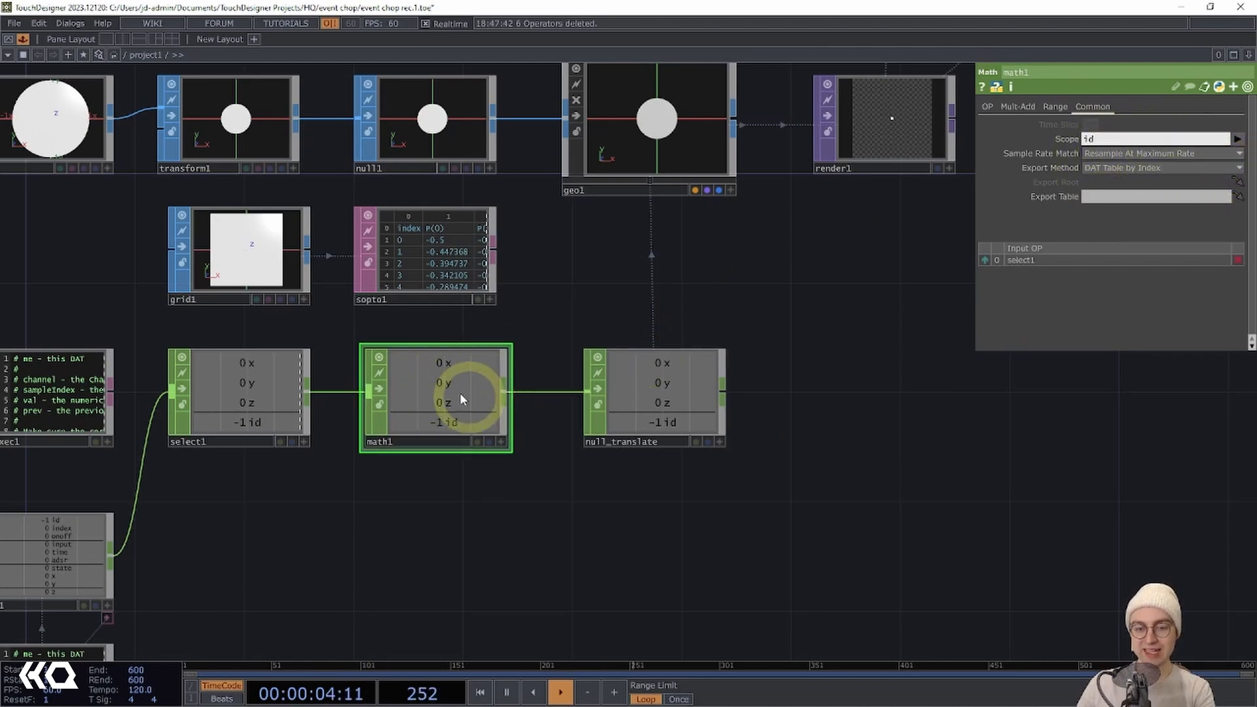
Set the Post-Add value of math1 to 1.
{"action": "left_click", "coordinate": [1018, 107]}
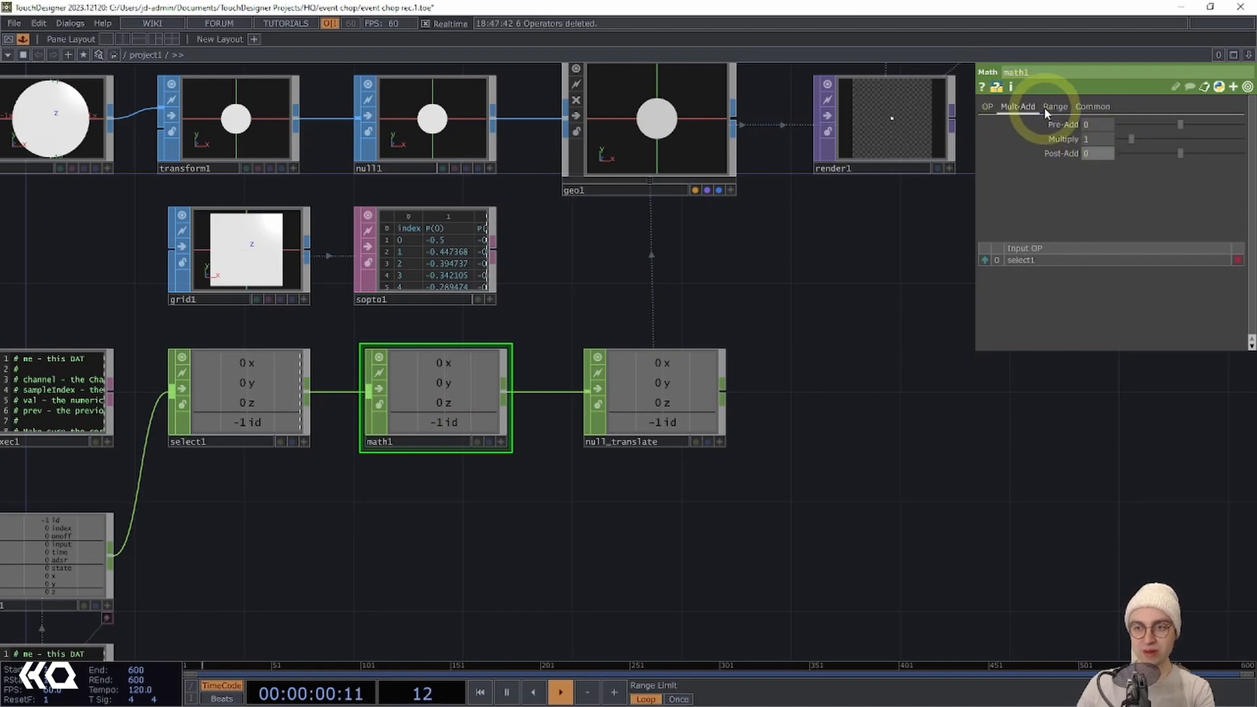
{"action": "middle_click_drag", "start_coordinate": [1101, 140], "coordinate": [1119, 142]}
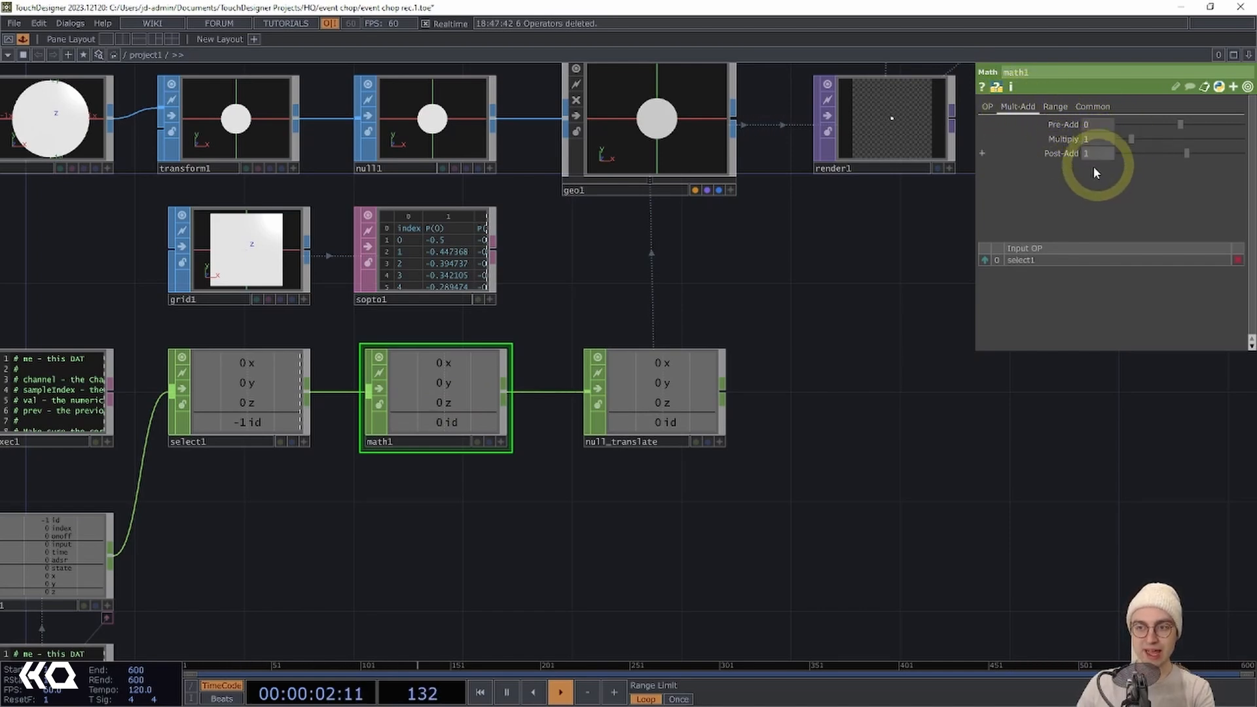
{"action": "left_click", "coordinate": [1094, 153]}
{"action": "type", "text": "1"}
{"action": "key", "text": "Return"}
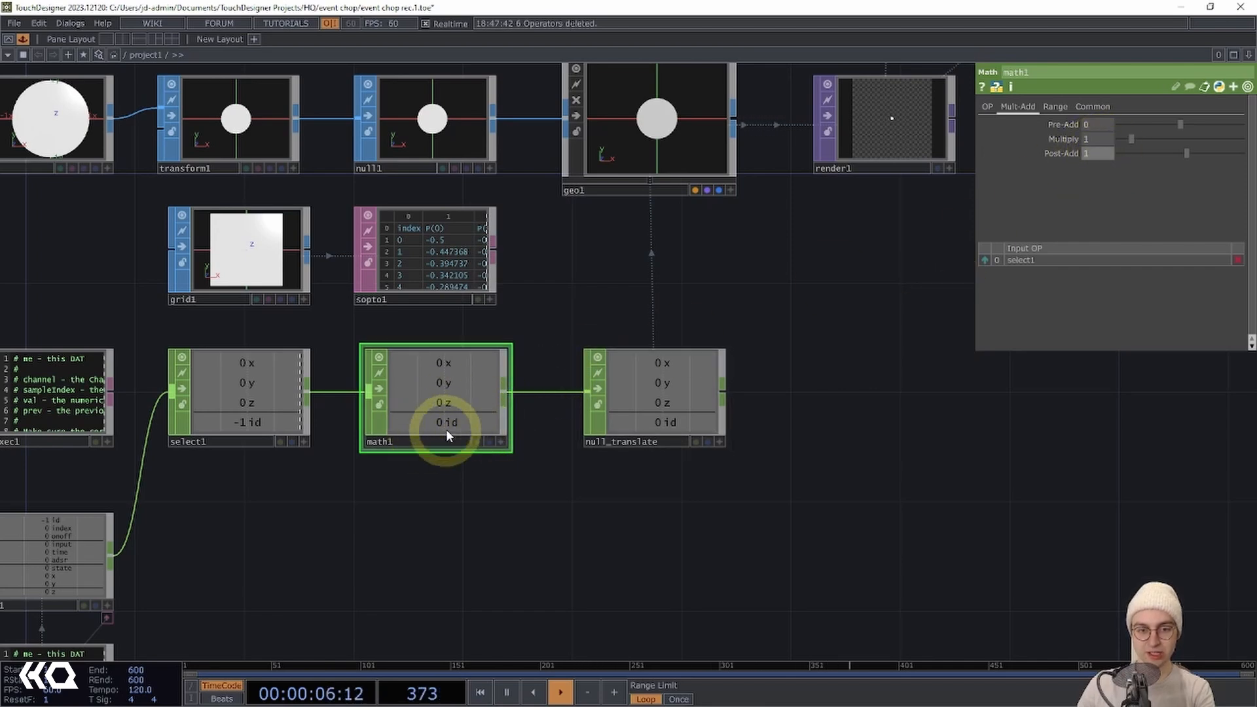
Set geo1's instance Active parameter to the id channel.
{"action": "left_click_drag", "start_coordinate": [639, 279], "coordinate": [603, 313]}
{"action": "left_click", "coordinate": [639, 163]}
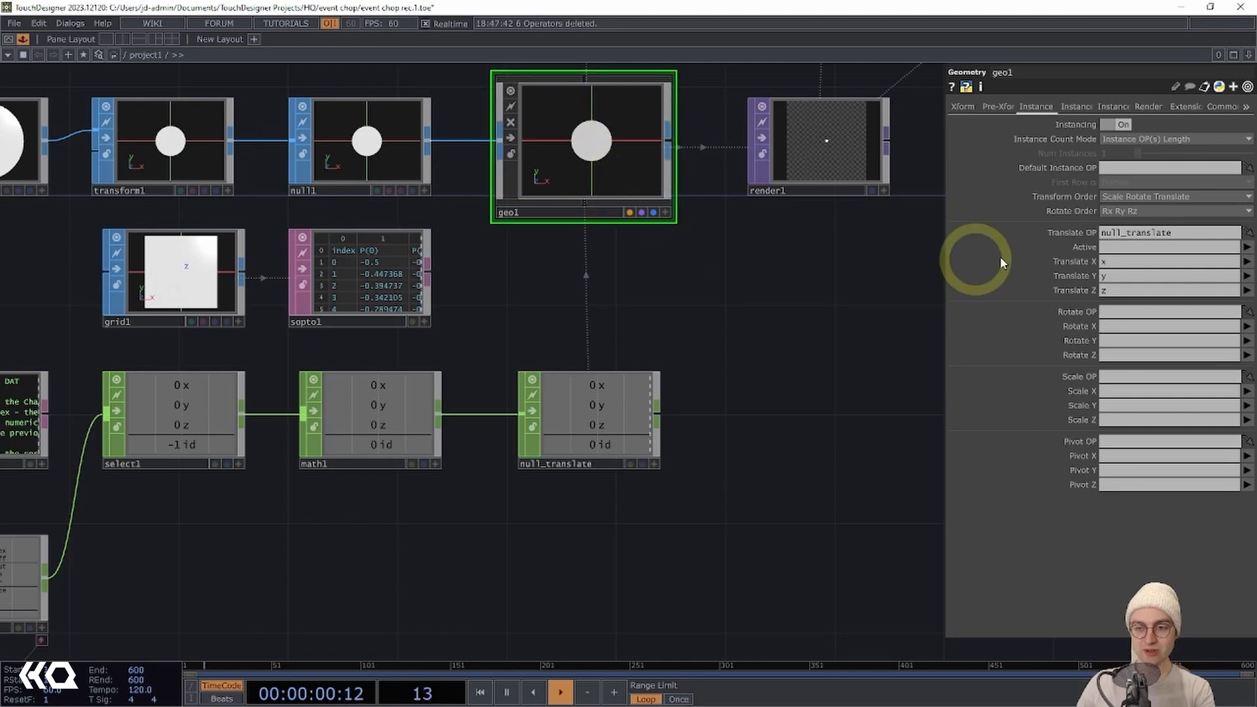
{"action": "left_click", "coordinate": [1247, 249]}
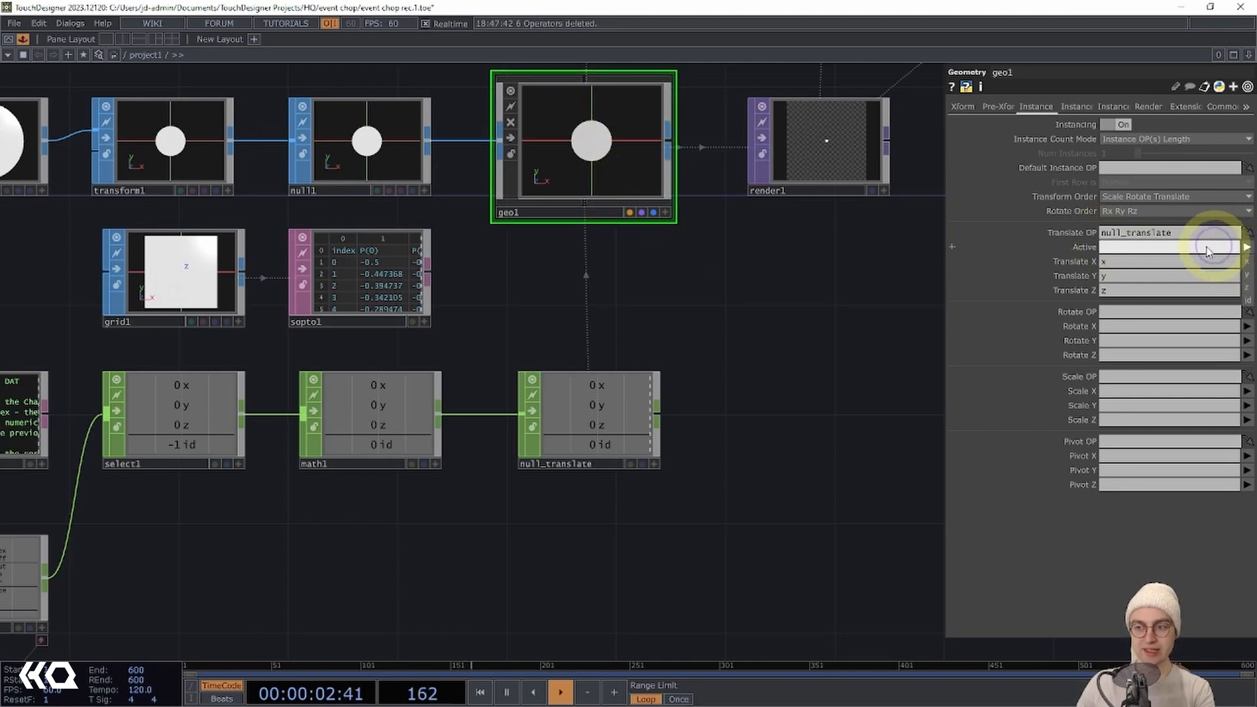
{"action": "left_click", "coordinate": [1247, 305]}
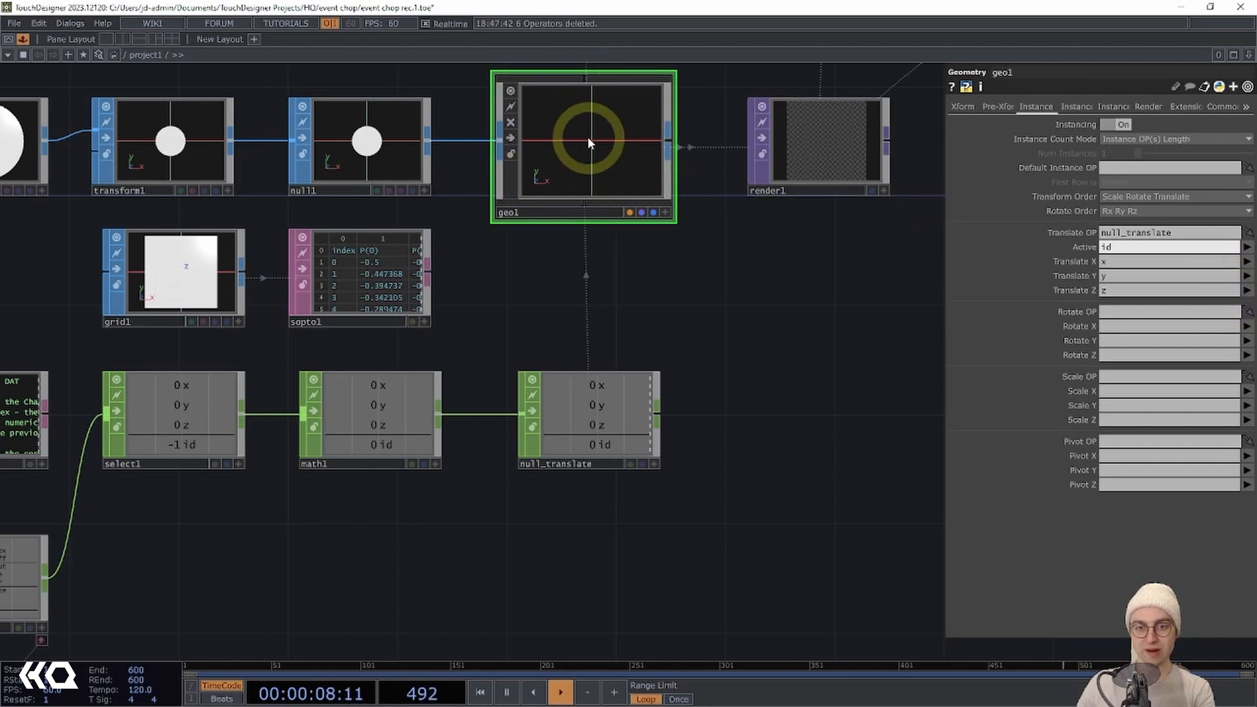
Turn Play back on for lfo1 to resume triggering events.
{"action": "scroll", "coordinate": [658, 316], "scroll_direction": "down", "scroll_amount": 3}
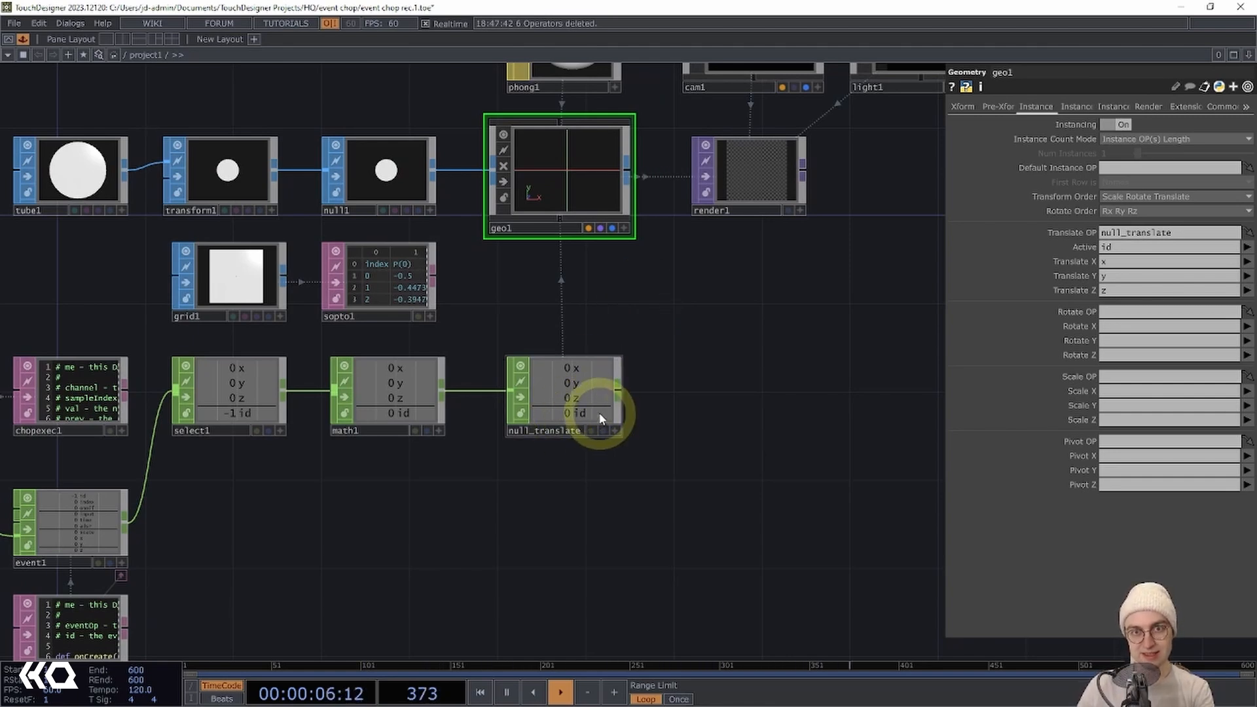
{"action": "scroll", "coordinate": [620, 478], "scroll_direction": "down", "scroll_amount": 6}
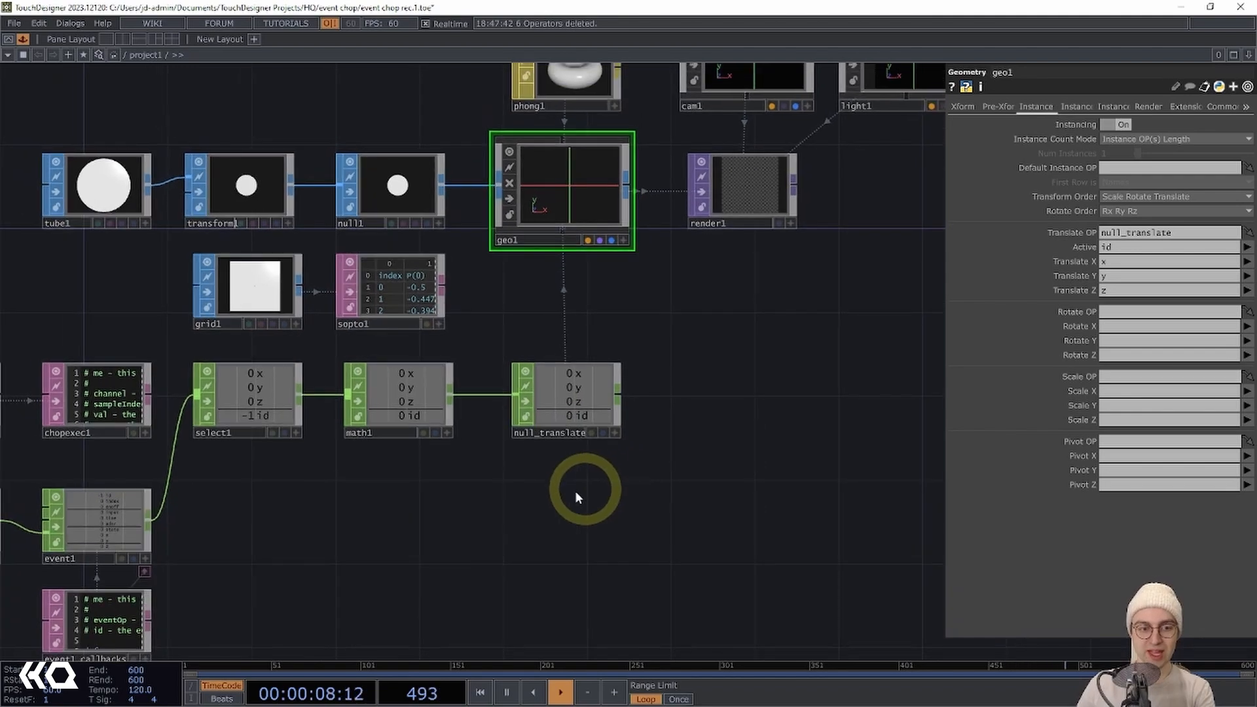
{"action": "left_click", "coordinate": [269, 398]}
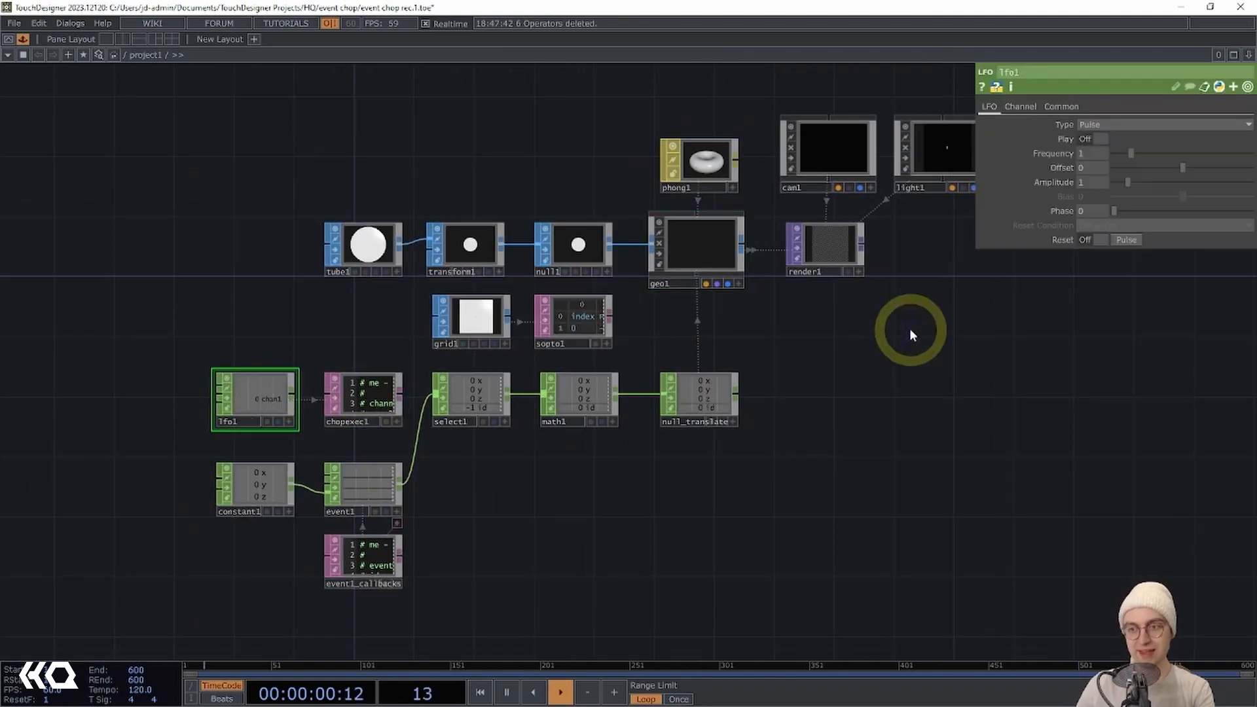
{"action": "left_click", "coordinate": [1098, 139]}
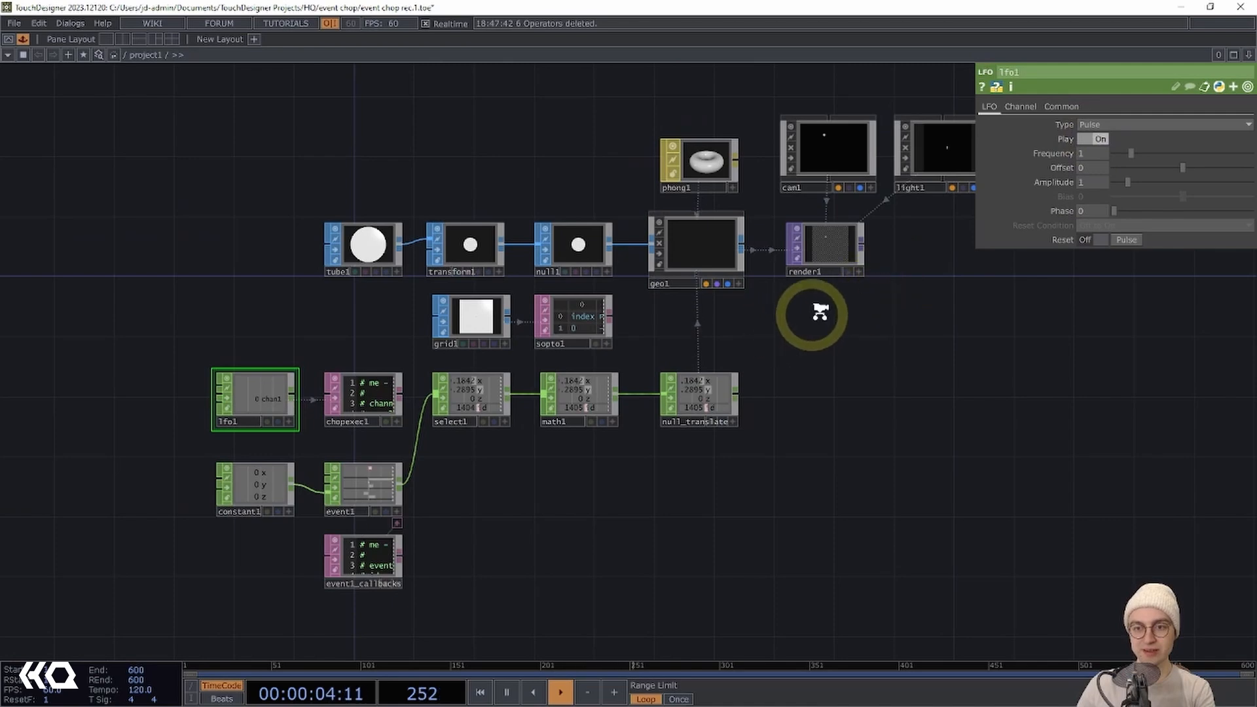
Examine how geo1 and render1 show the active instances while events are being triggered.
{"action": "scroll", "coordinate": [811, 308], "scroll_direction": "up", "scroll_amount": 5}
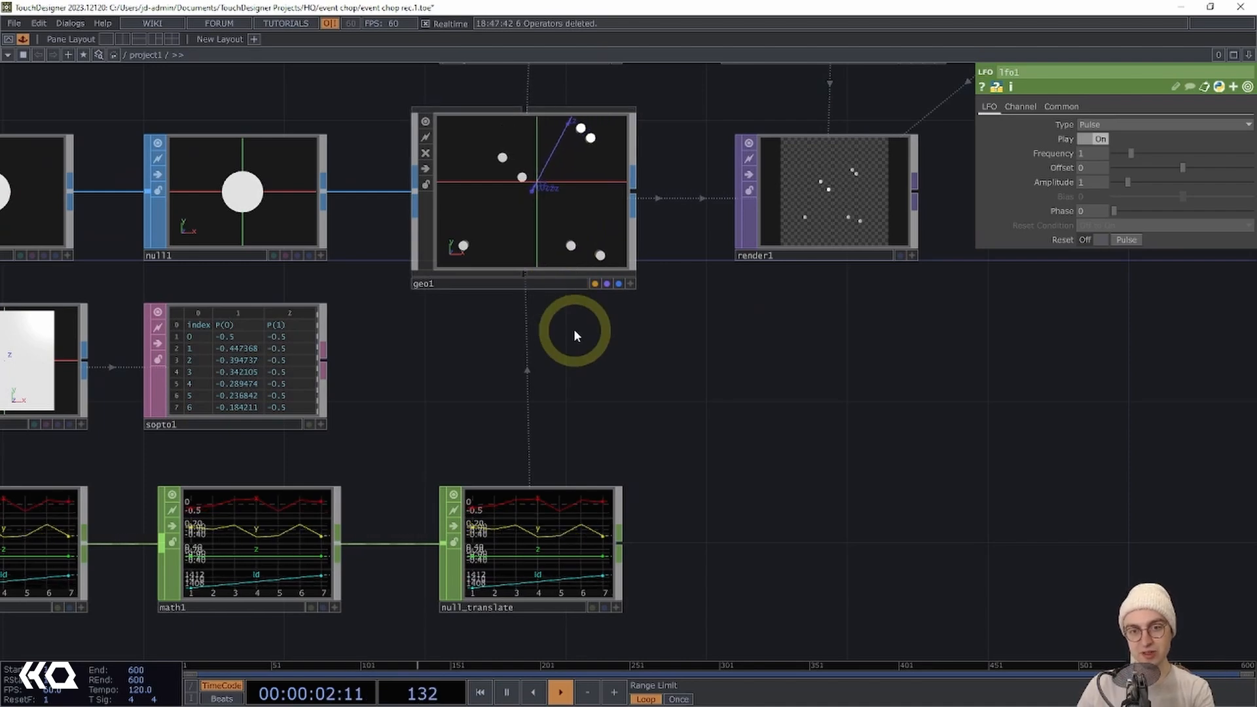
{"action": "left_click_drag", "start_coordinate": [573, 330], "coordinate": [586, 330]}
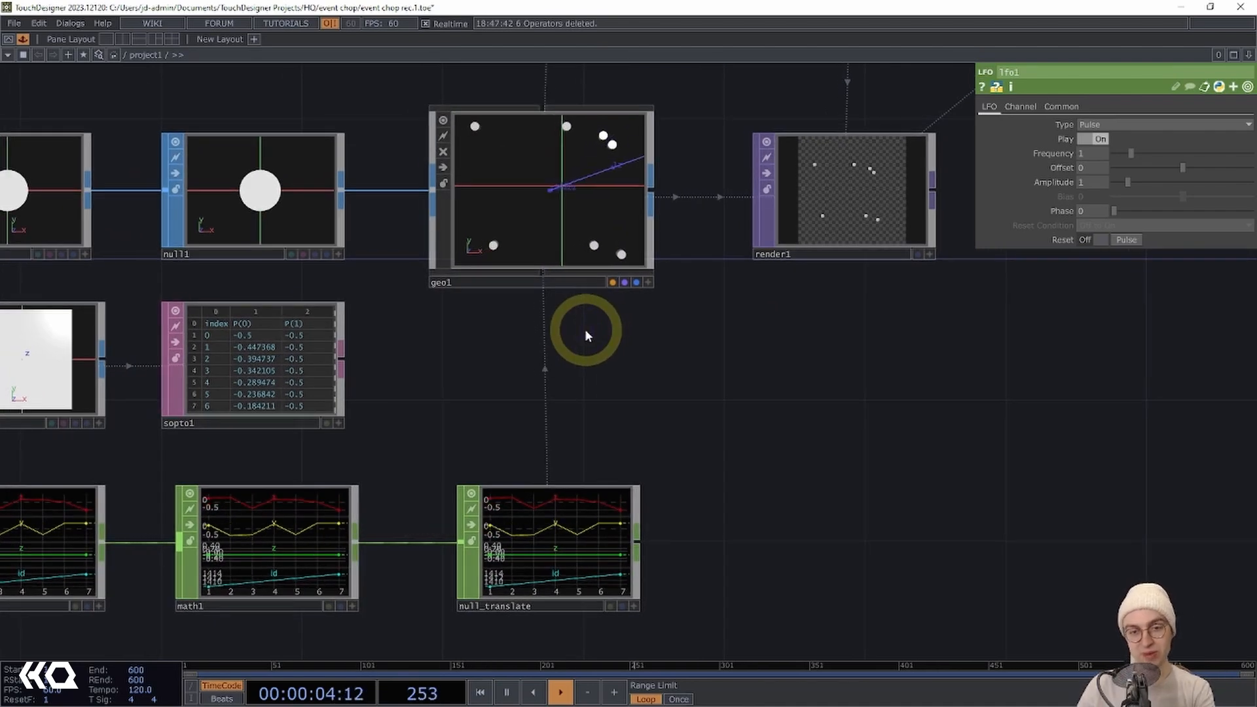
{"action": "scroll", "coordinate": [579, 331], "scroll_direction": "down", "scroll_amount": 2}
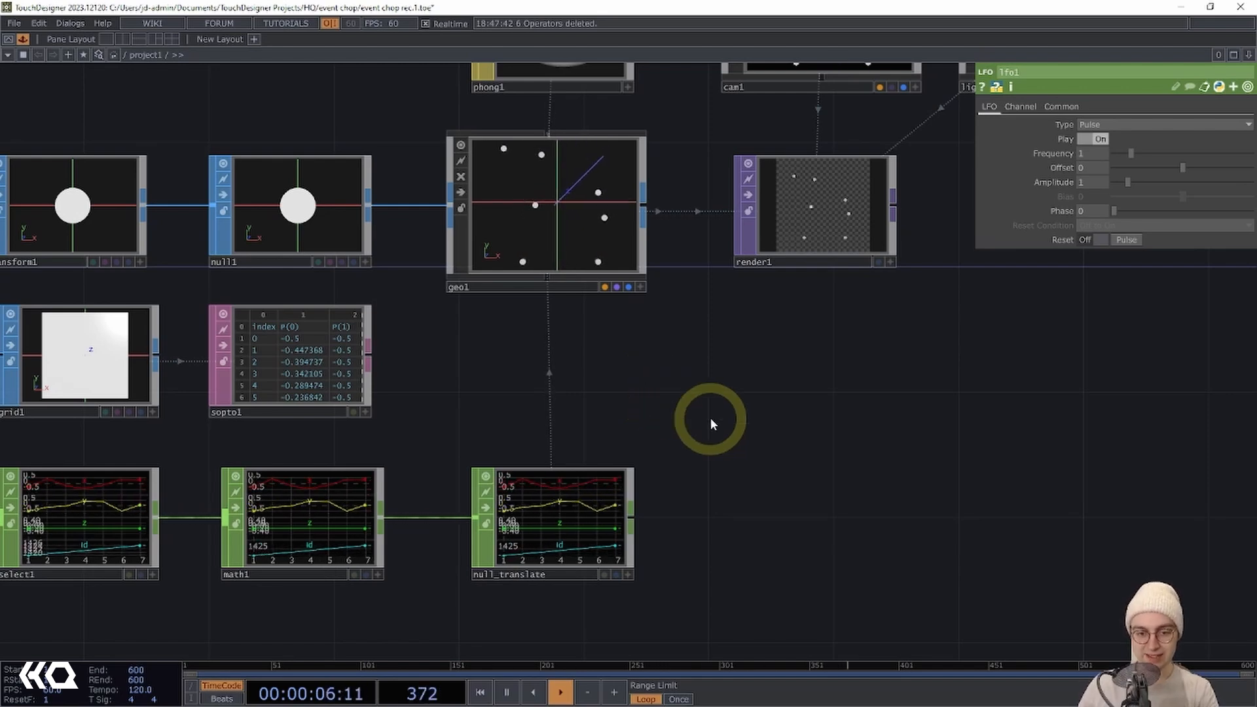
{"action": "scroll", "coordinate": [712, 421], "scroll_direction": "down", "scroll_amount": 3}
{"action": "left_click_drag", "start_coordinate": [720, 422], "coordinate": [720, 418]}
{"action": "left_click_drag", "start_coordinate": [729, 495], "coordinate": [728, 442]}
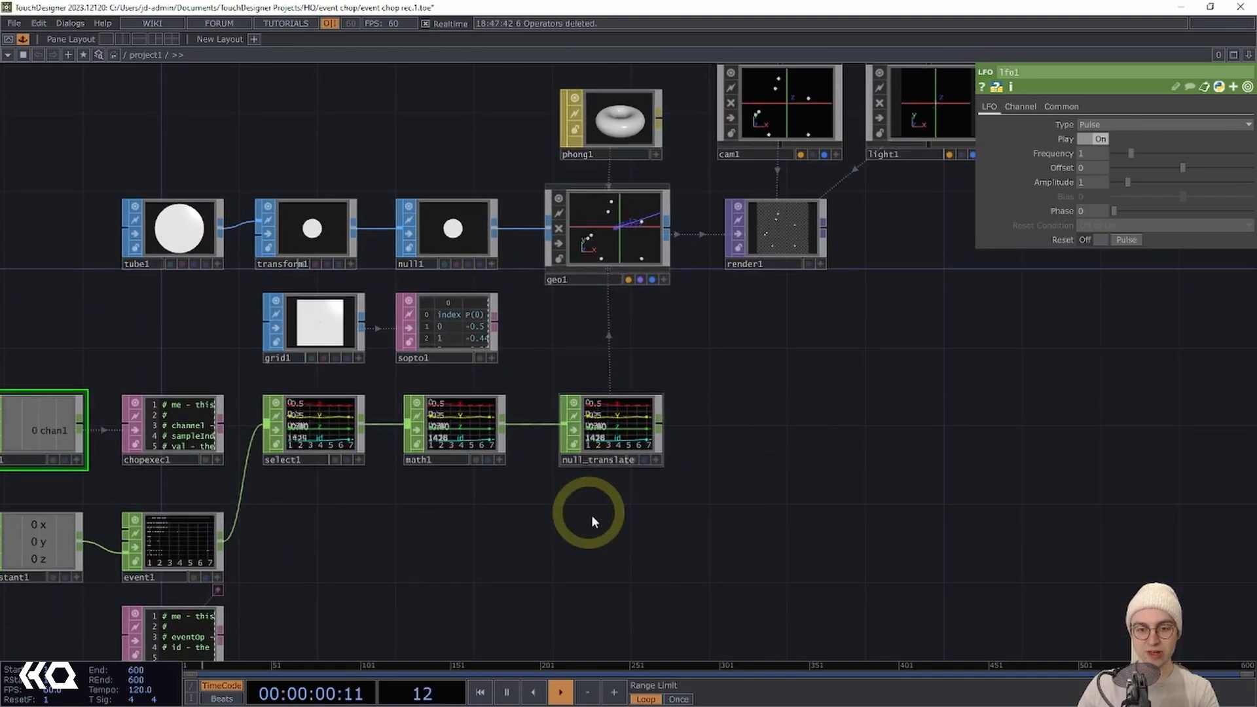
{"action": "left_click_drag", "start_coordinate": [591, 515], "coordinate": [605, 476]}
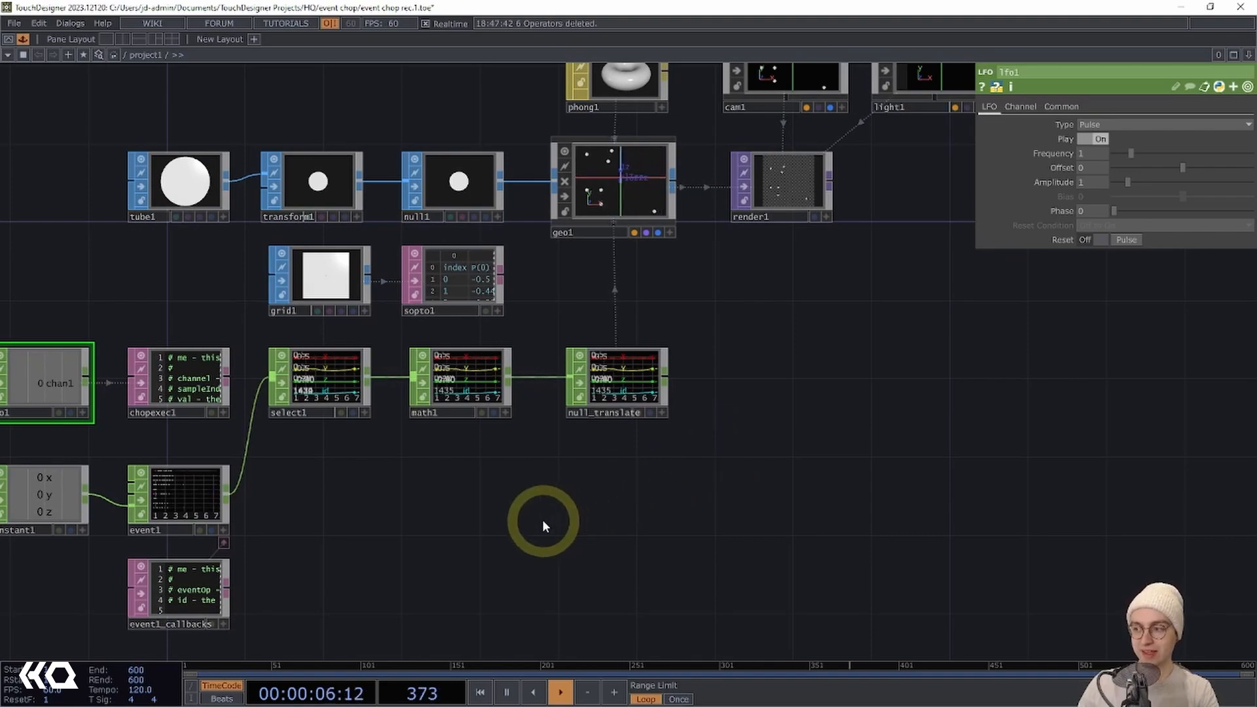
Add a second Select CHOP below select1 and feed it from event1's output.
{"action": "left_click_drag", "start_coordinate": [542, 520], "coordinate": [531, 436]}
{"action": "scroll", "coordinate": [452, 443], "scroll_direction": "up", "scroll_amount": 2}
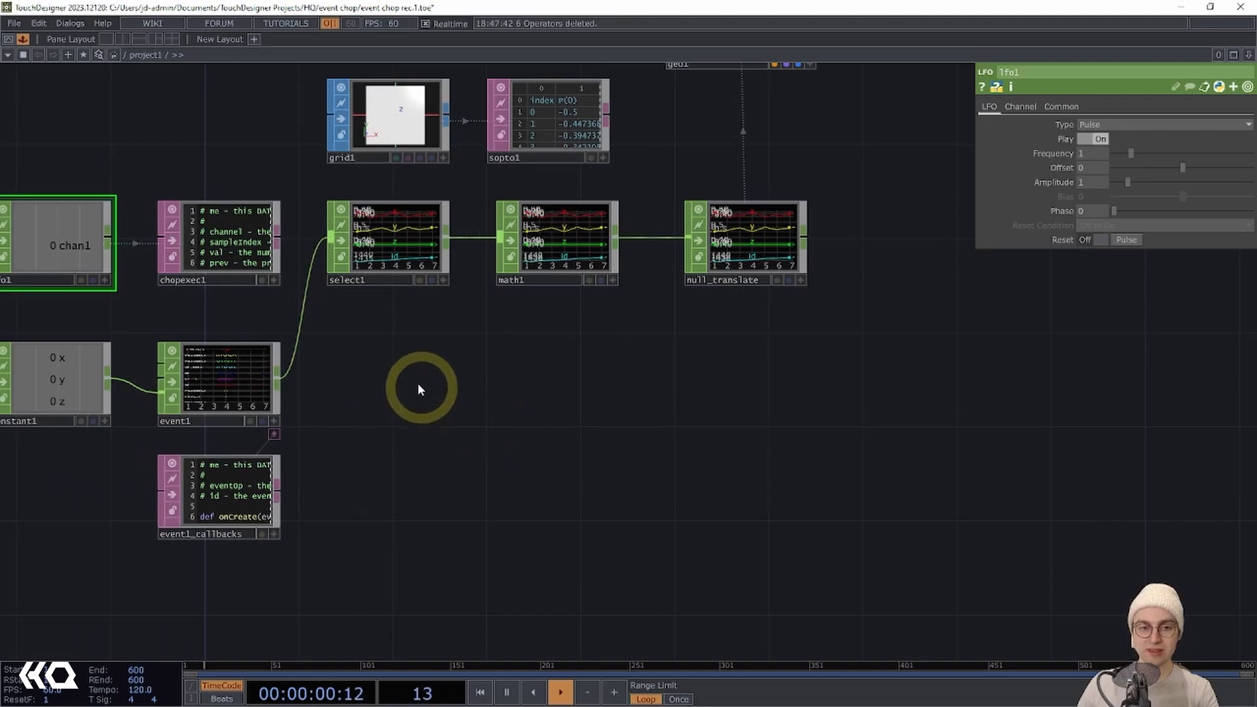
{"action": "key", "text": "Tab"}
{"action": "type", "text": "sele"}
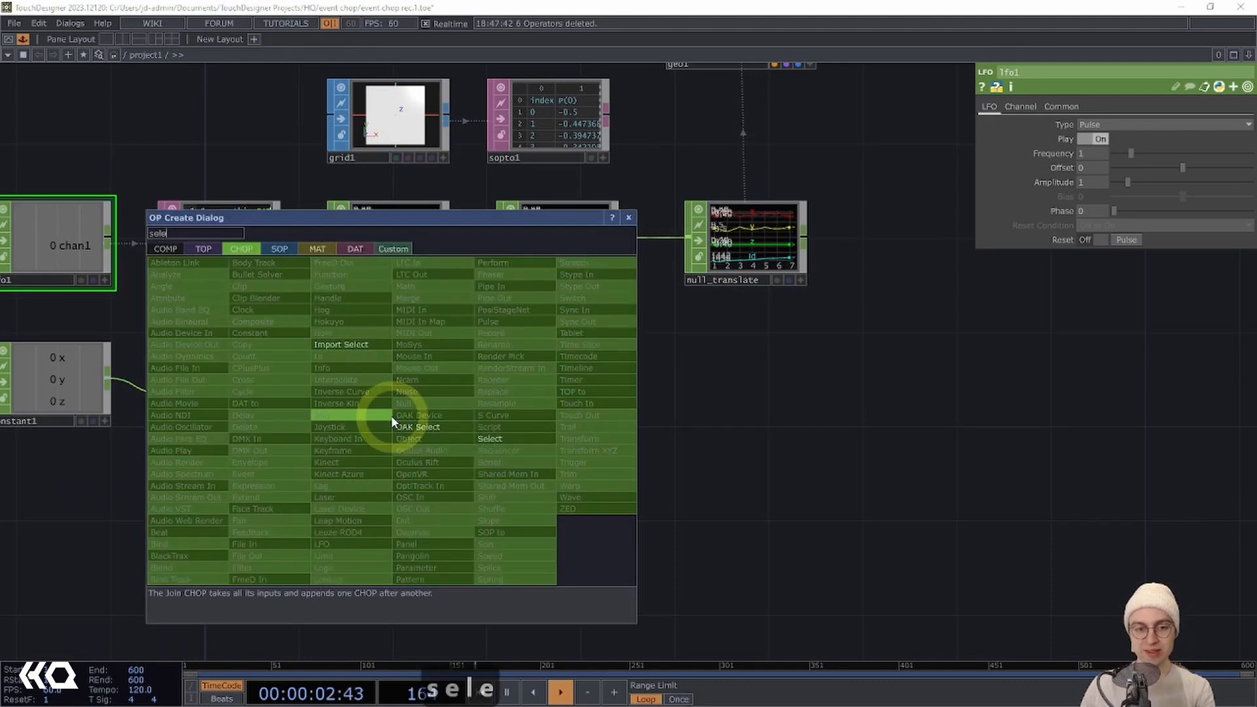
{"action": "left_click", "coordinate": [492, 438]}
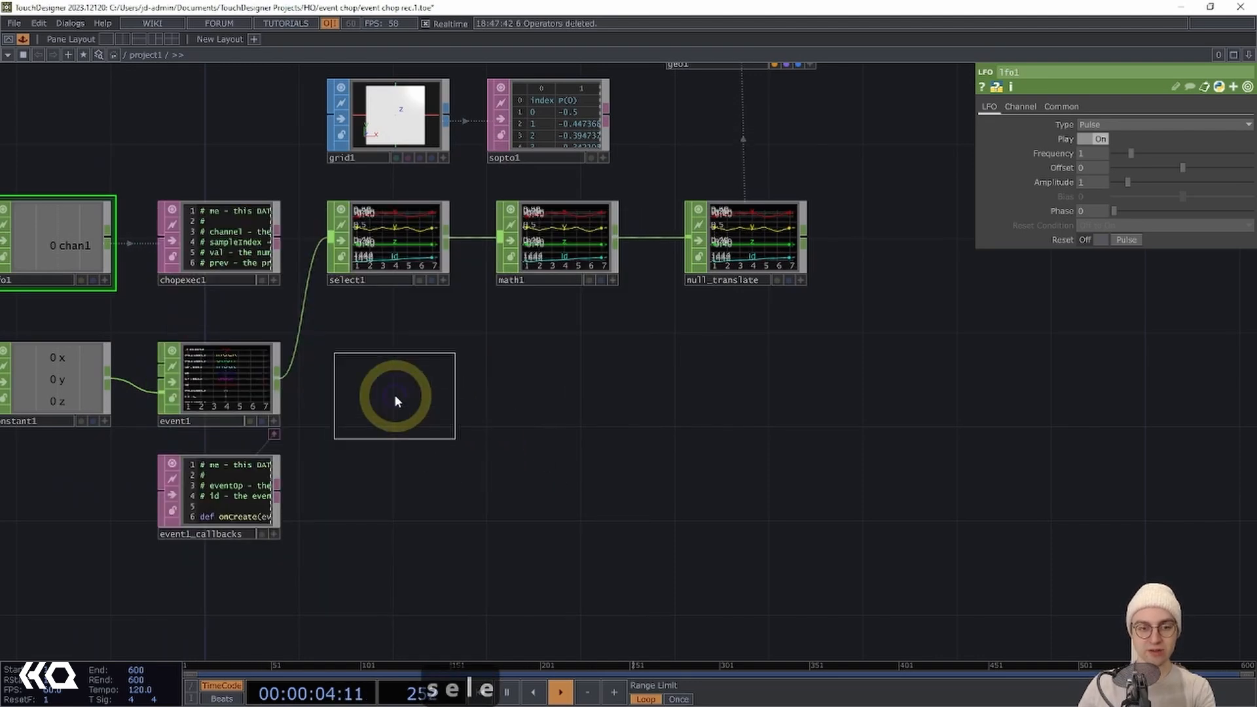
{"action": "left_click", "coordinate": [370, 404]}
{"action": "left_click_drag", "start_coordinate": [282, 375], "coordinate": [347, 397]}
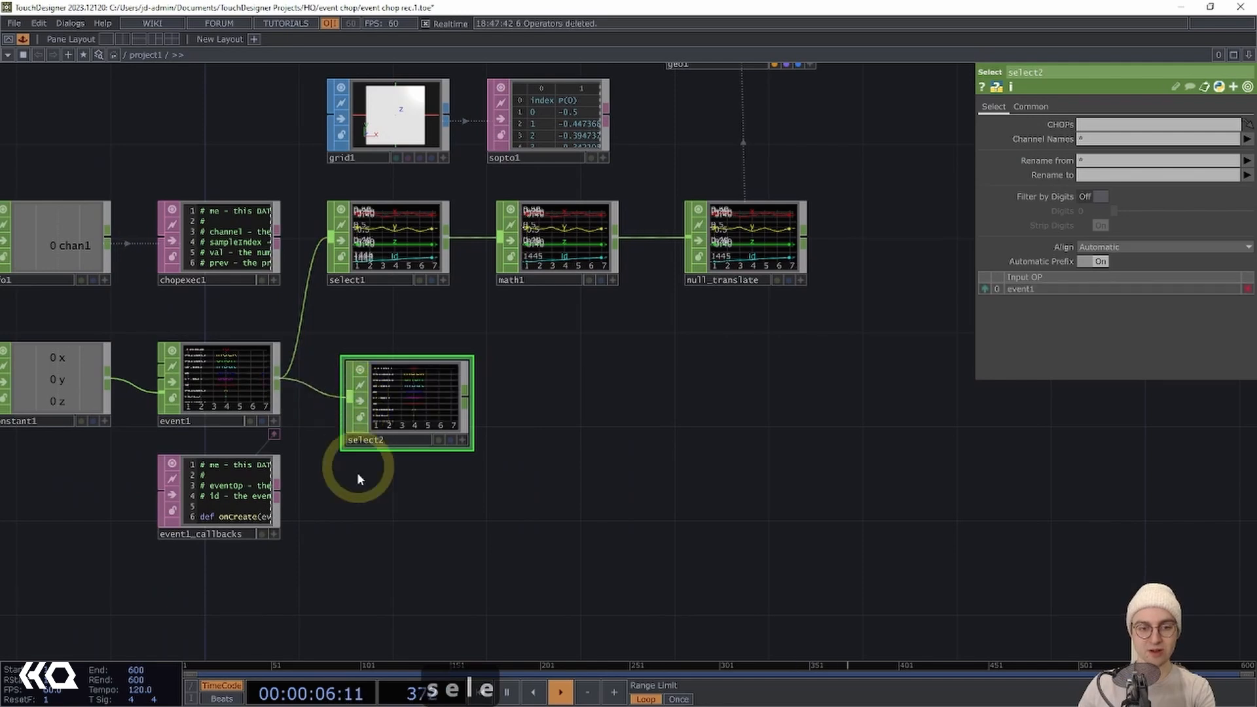
Limit the channel names of select2 to adsr.
{"action": "scroll", "coordinate": [393, 484], "scroll_direction": "up", "scroll_amount": 1}
{"action": "scroll", "coordinate": [425, 484], "scroll_direction": "up", "scroll_amount": 2}
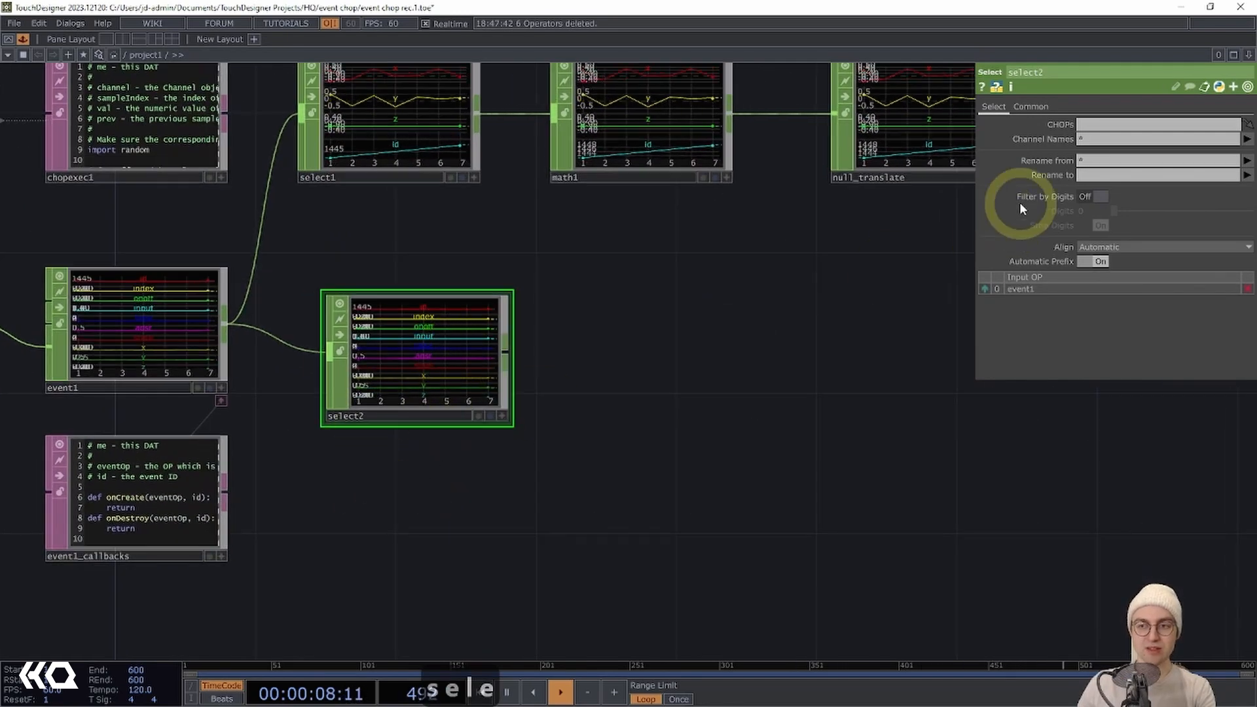
{"action": "left_click", "coordinate": [1246, 139]}
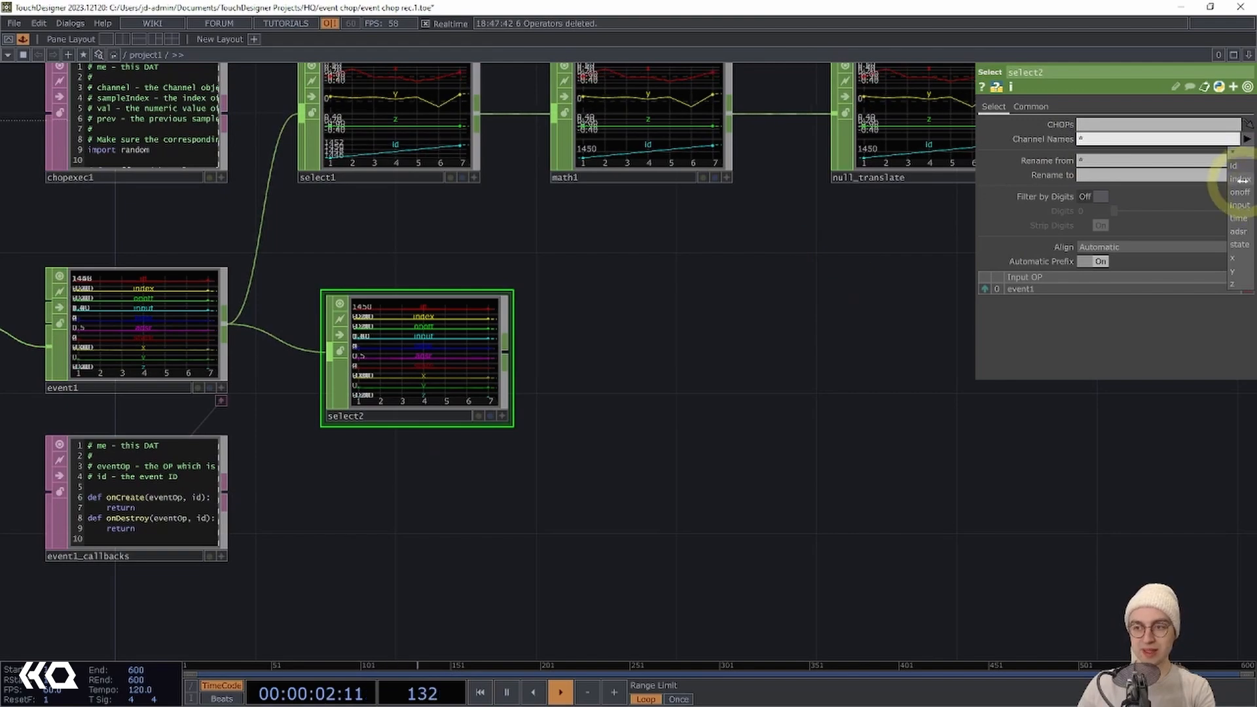
{"action": "left_click", "coordinate": [1239, 232]}
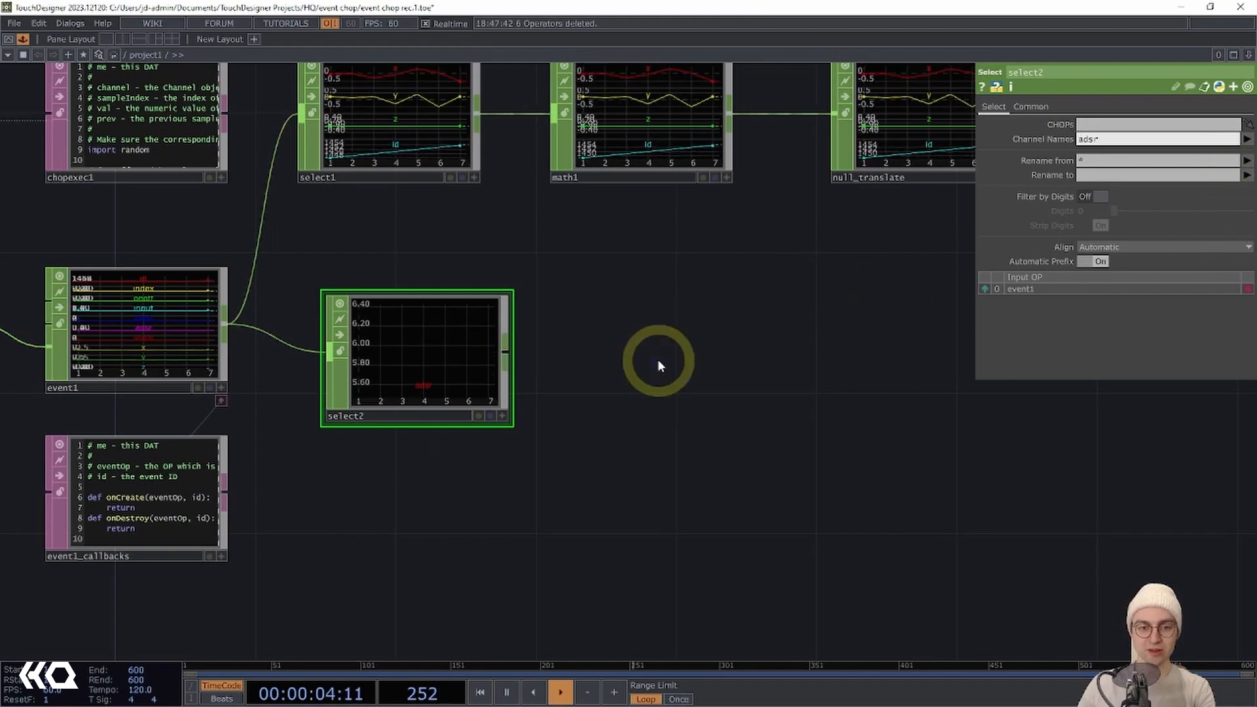
{"action": "scroll", "coordinate": [657, 364], "scroll_direction": "up", "scroll_amount": 3}
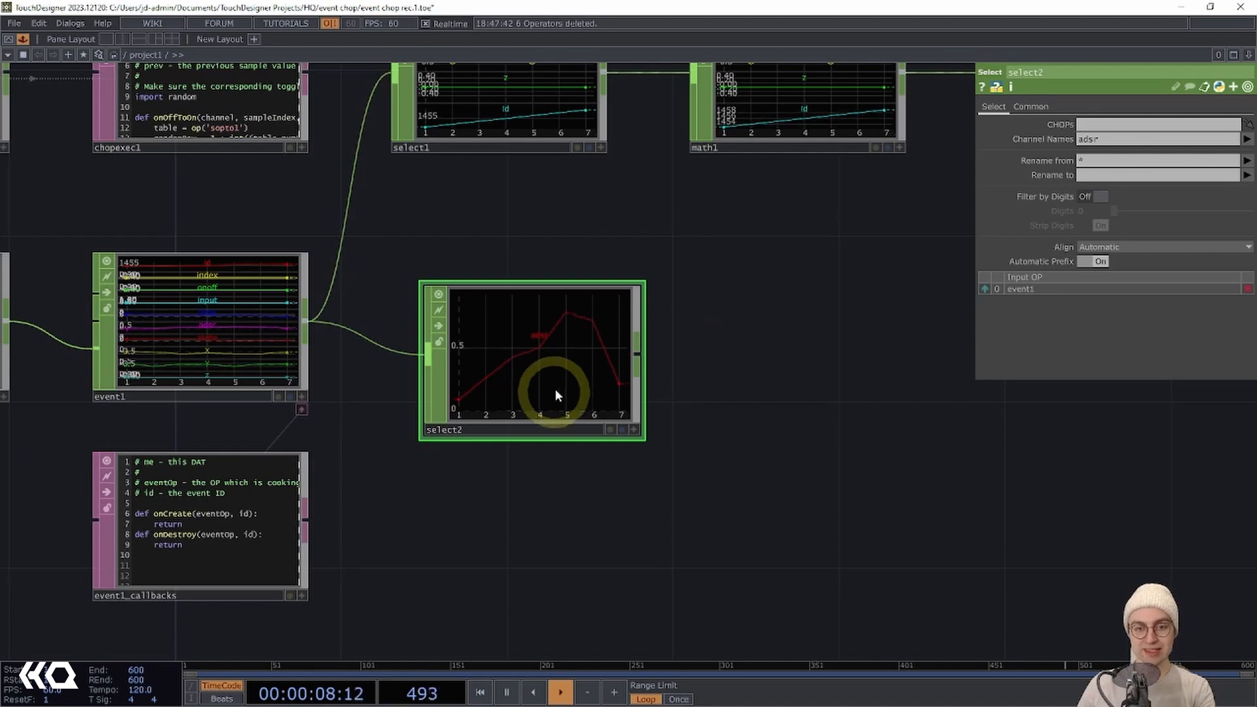
Reposition select2 so it lines up beneath select1 with some space between them.
{"action": "left_click_drag", "start_coordinate": [555, 390], "coordinate": [518, 381]}
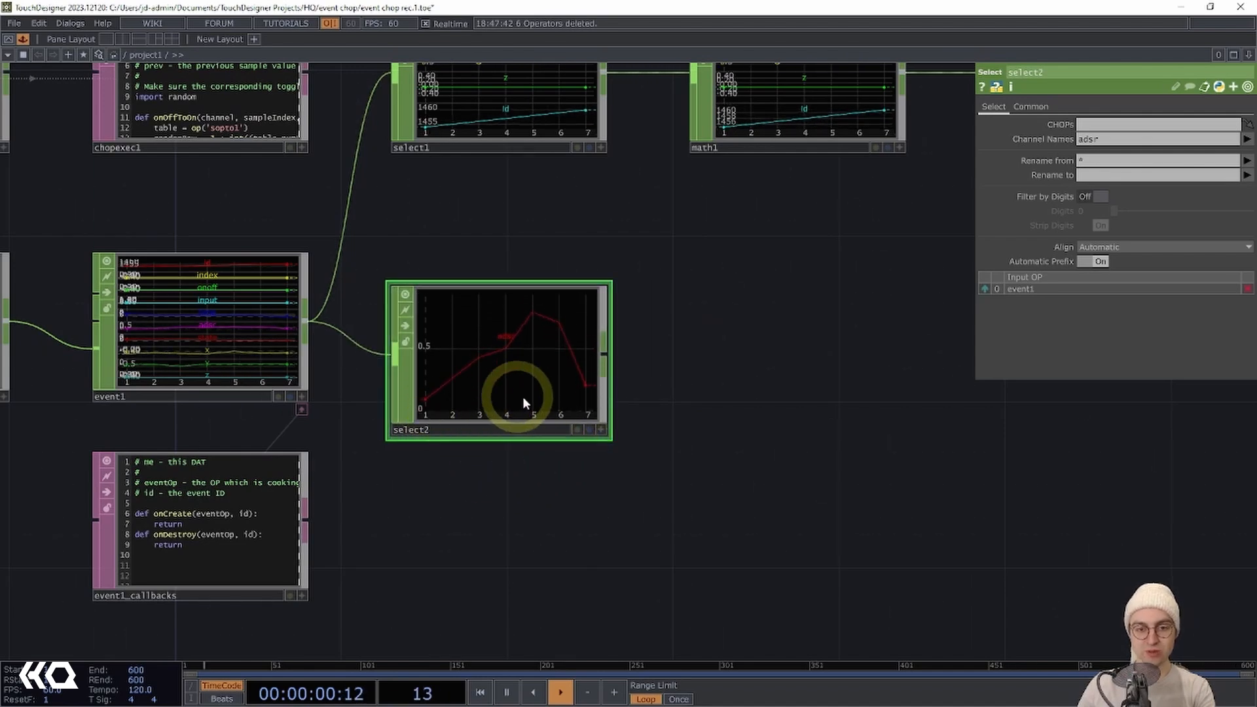
{"action": "scroll", "coordinate": [792, 398], "scroll_direction": "down", "scroll_amount": 5}
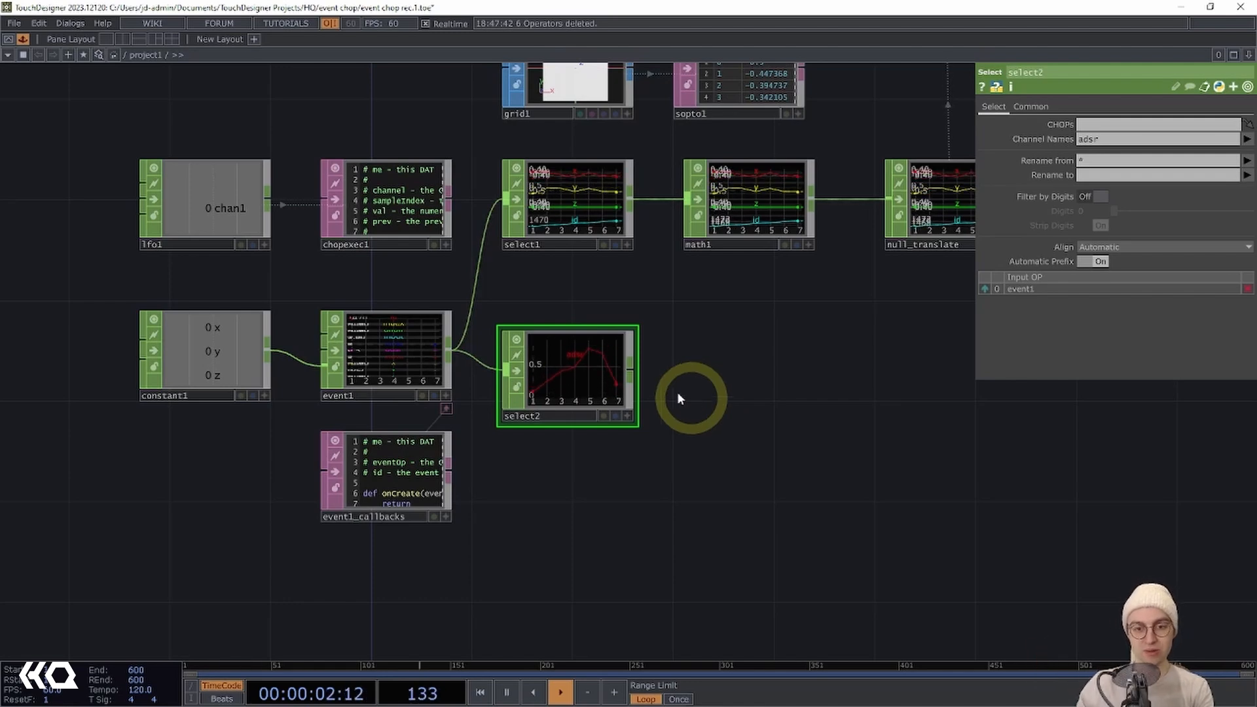
{"action": "scroll", "coordinate": [728, 435], "scroll_direction": "up", "scroll_amount": 2}
{"action": "left_click_drag", "start_coordinate": [725, 435], "coordinate": [685, 431]}
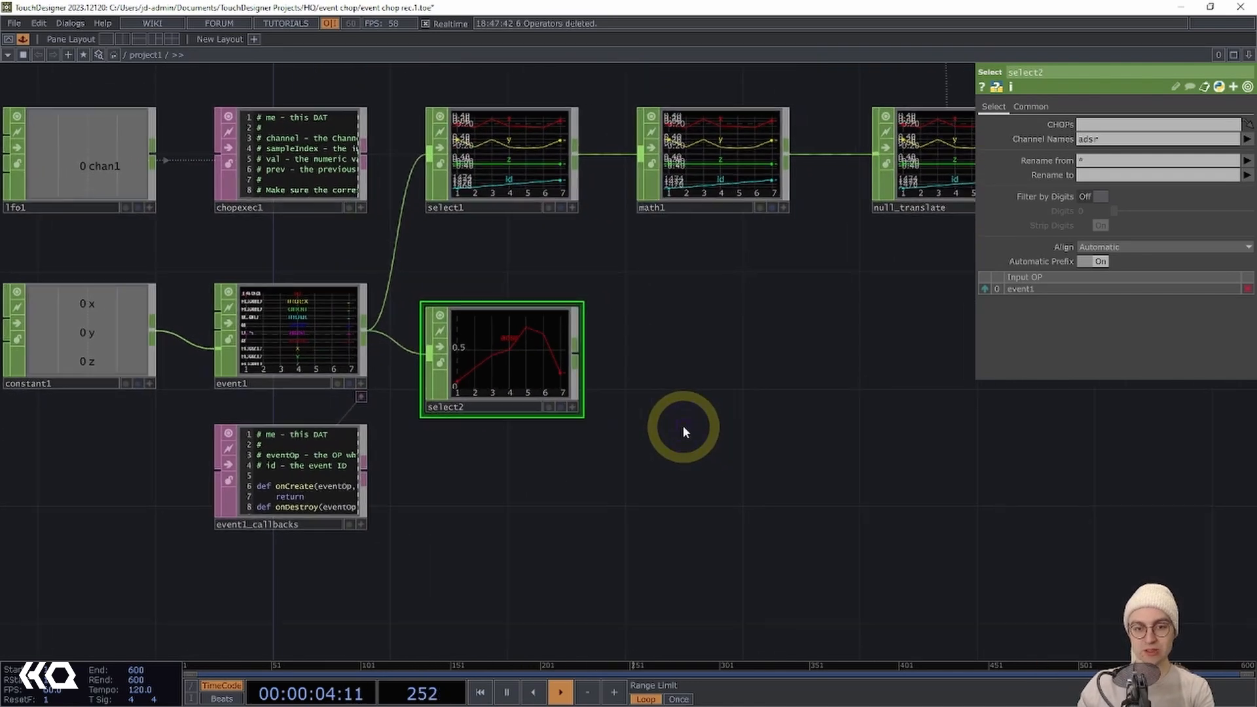
{"action": "left_click_drag", "start_coordinate": [505, 375], "coordinate": [506, 409]}
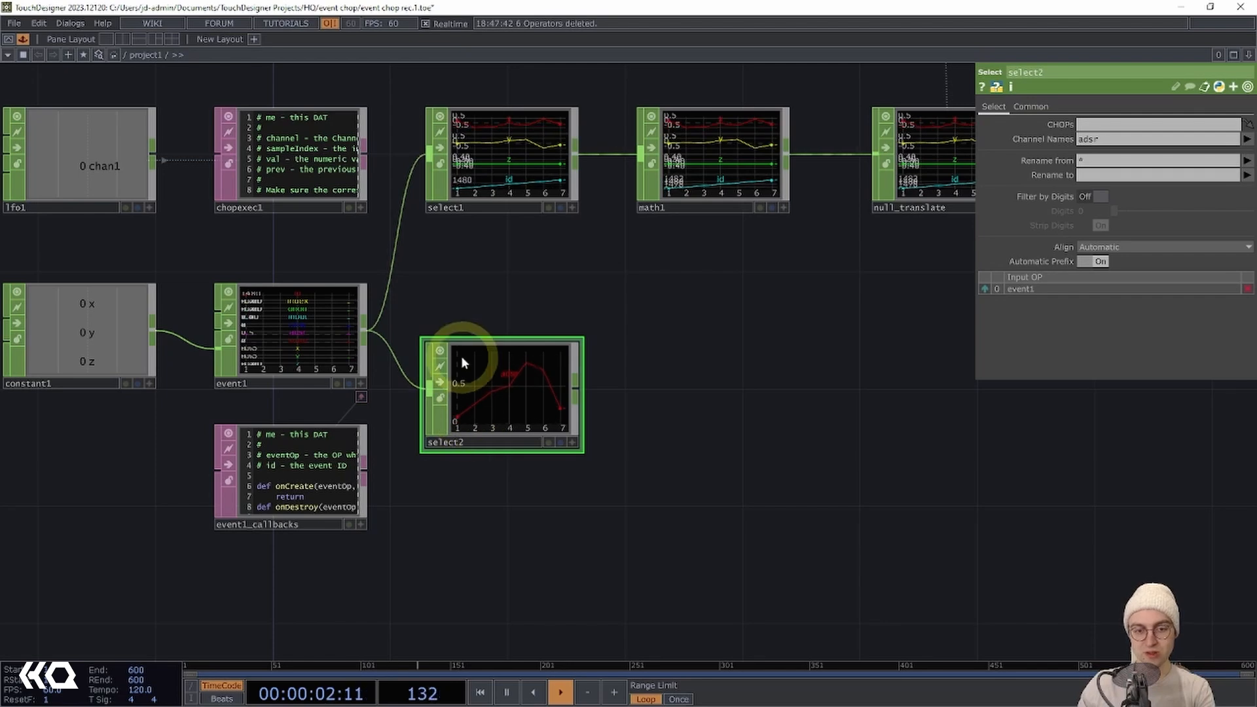
{"action": "left_click_drag", "start_coordinate": [806, 301], "coordinate": [710, 323]}
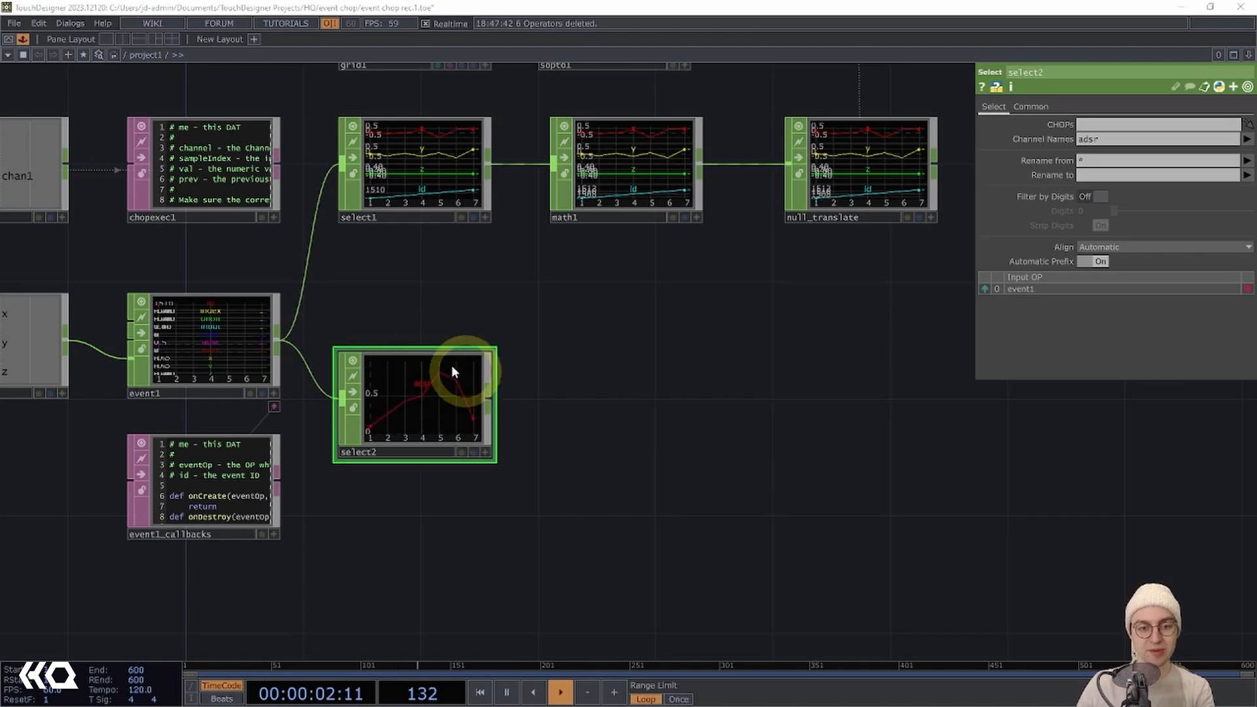
Append a Null CHOP to select2, place it below null_translate and rename it null_scale.
{"action": "left_click_drag", "start_coordinate": [628, 416], "coordinate": [559, 428]}
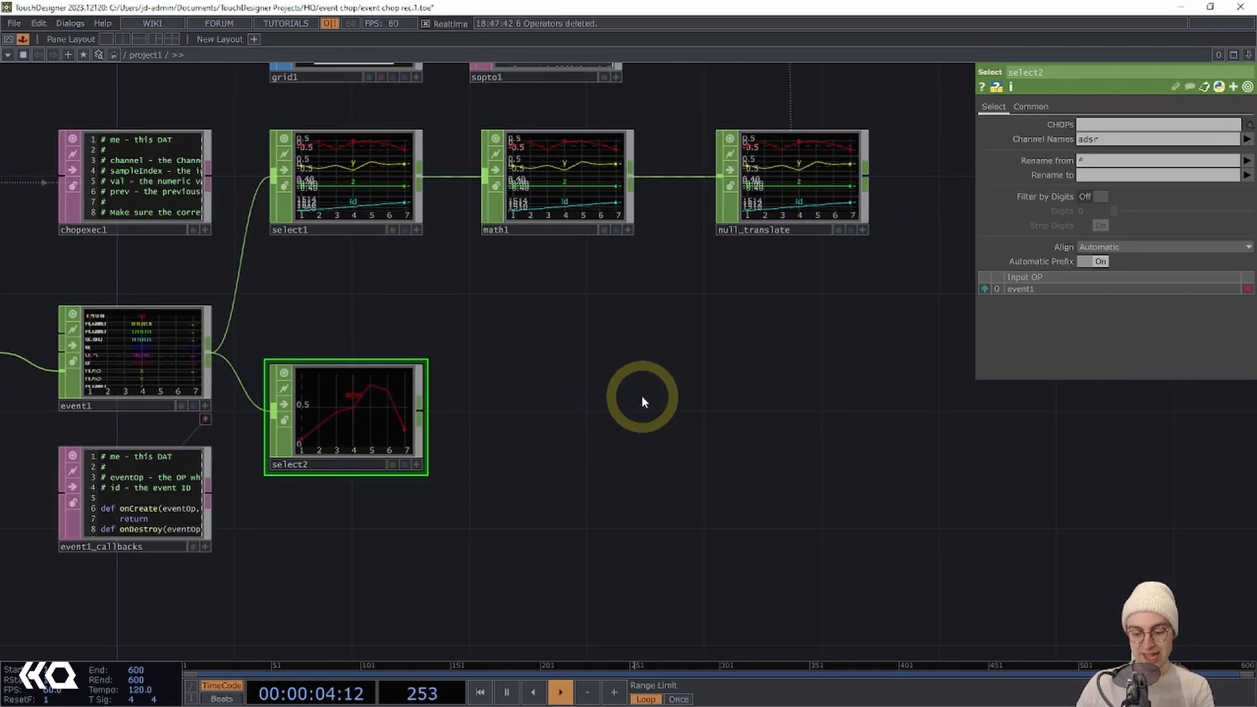
{"action": "key", "text": "alt+n"}
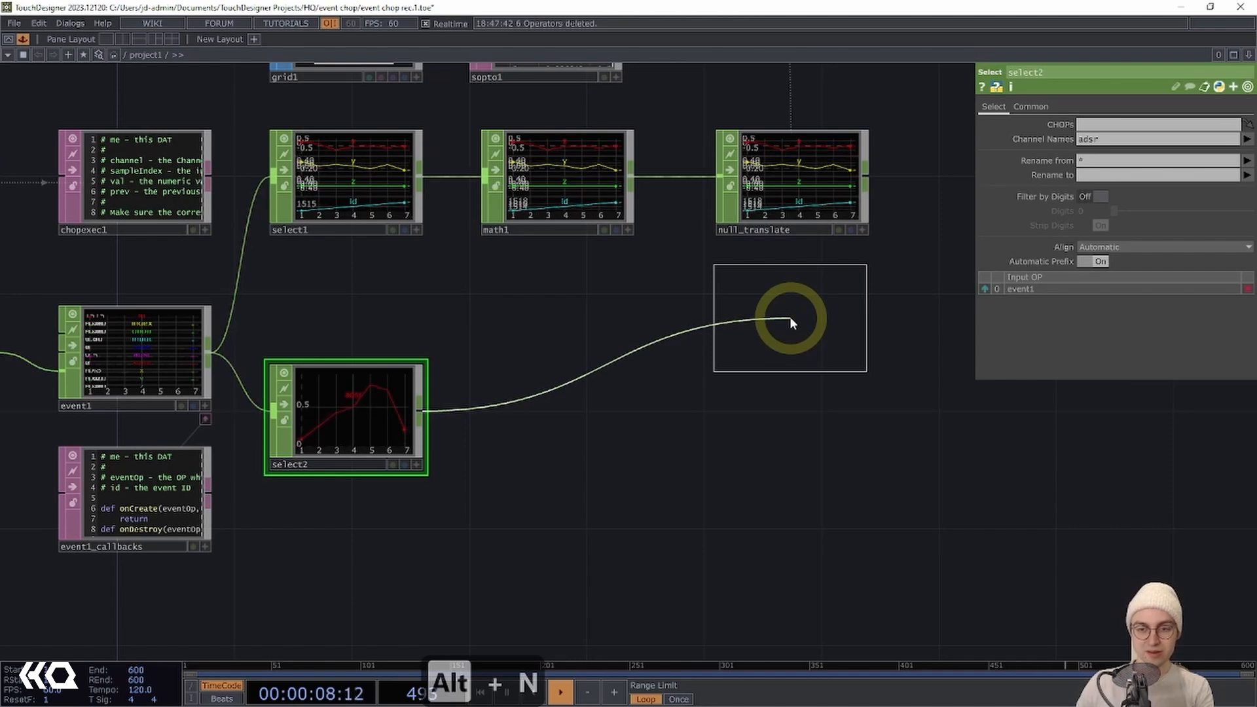
{"action": "left_click", "coordinate": [789, 317]}
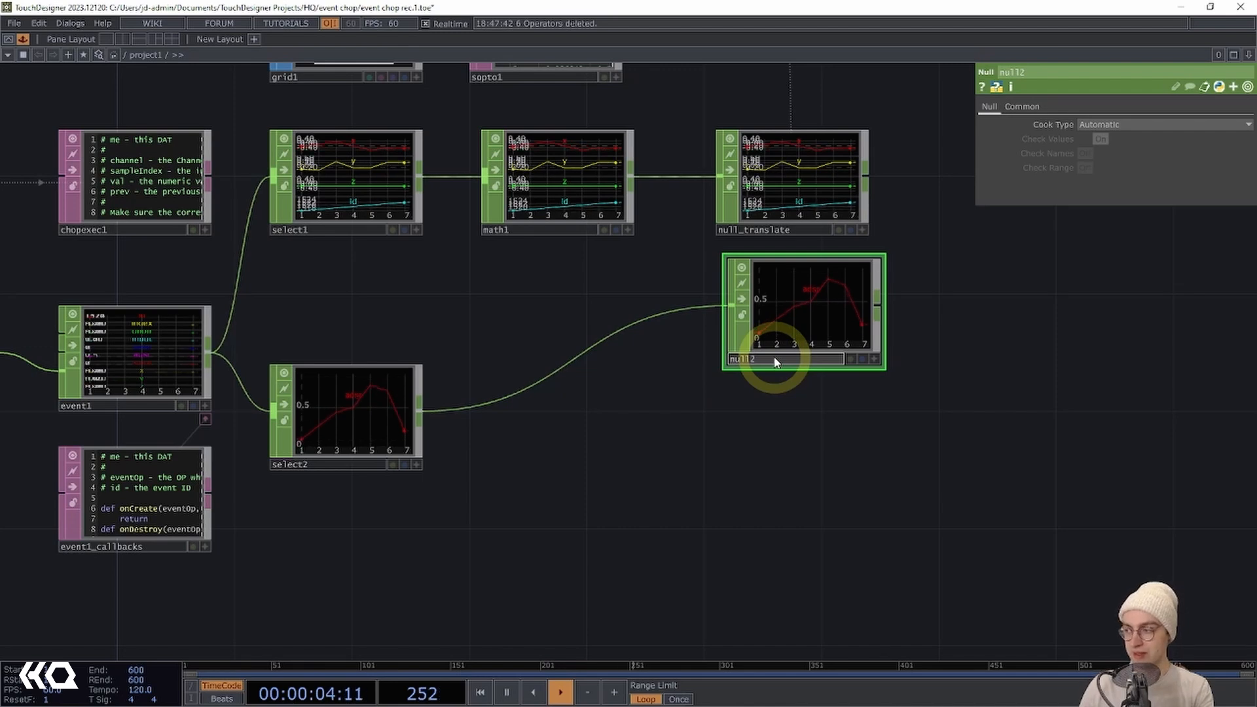
{"action": "key", "text": "BackSpace"}
{"action": "type", "text": "_s"}
{"action": "type", "text": "cale"}
{"action": "key", "text": "Return"}
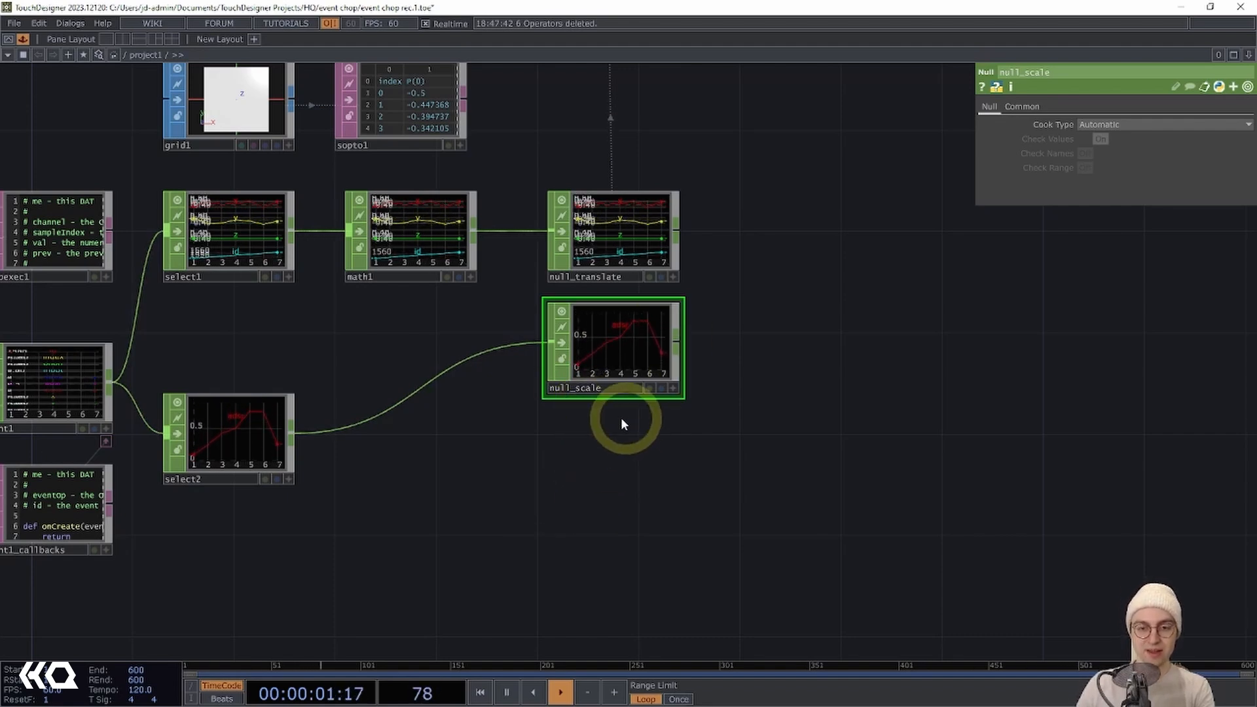
Assign null_scale as the Scale OP in geo1's instance parameters.
{"action": "left_click_drag", "start_coordinate": [578, 433], "coordinate": [561, 355]}
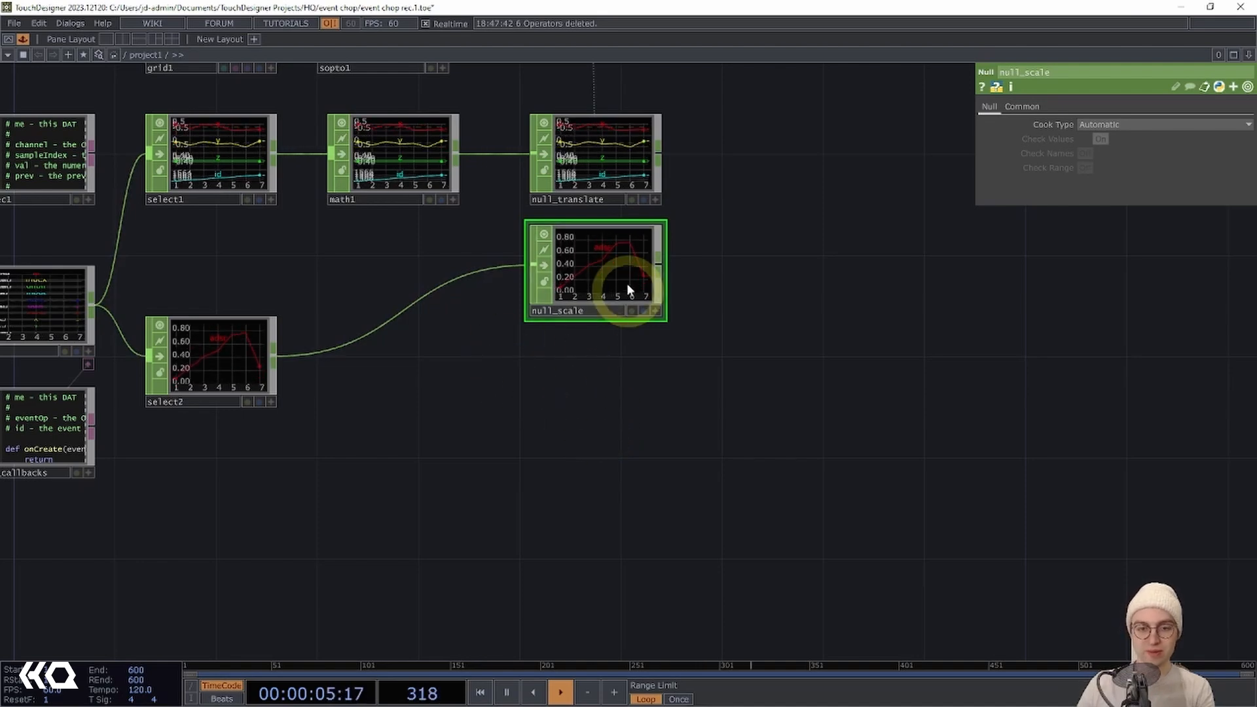
{"action": "left_click_drag", "start_coordinate": [520, 410], "coordinate": [527, 456]}
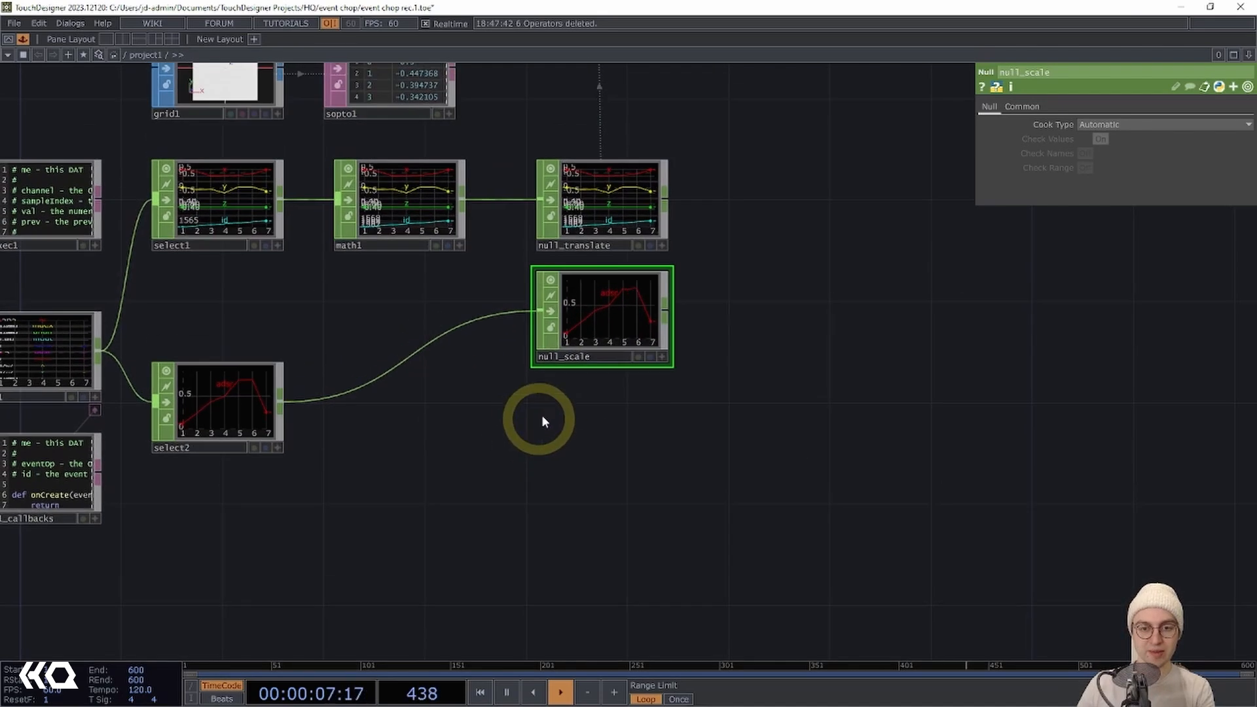
{"action": "scroll", "coordinate": [811, 227], "scroll_direction": "down", "scroll_amount": 2}
{"action": "key", "text": "h"}
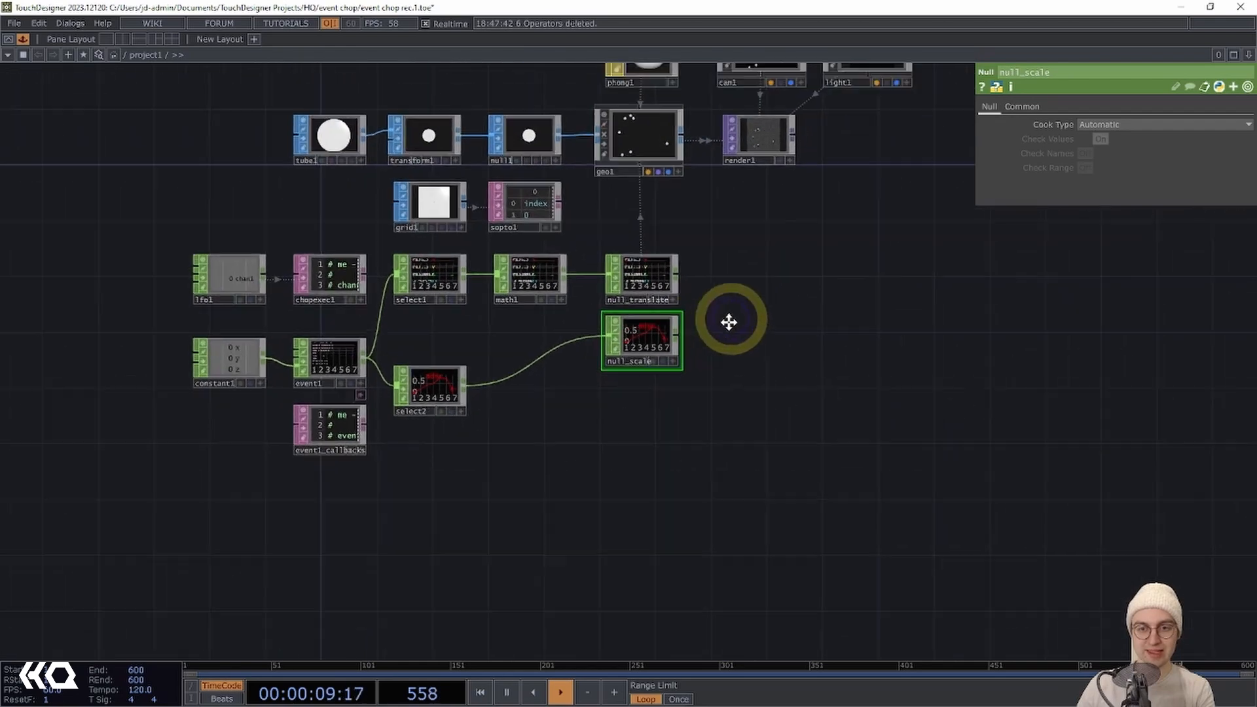
{"action": "left_click", "coordinate": [595, 209]}
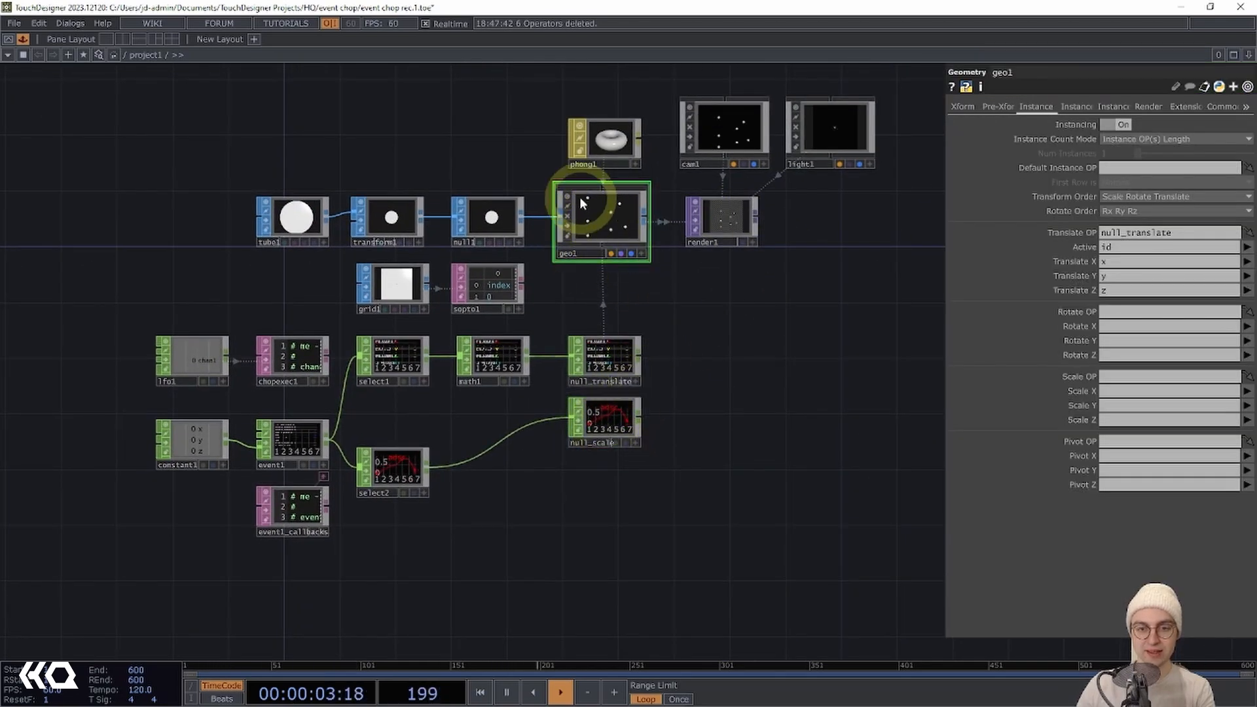
{"action": "left_click_drag", "start_coordinate": [606, 423], "coordinate": [1122, 377]}
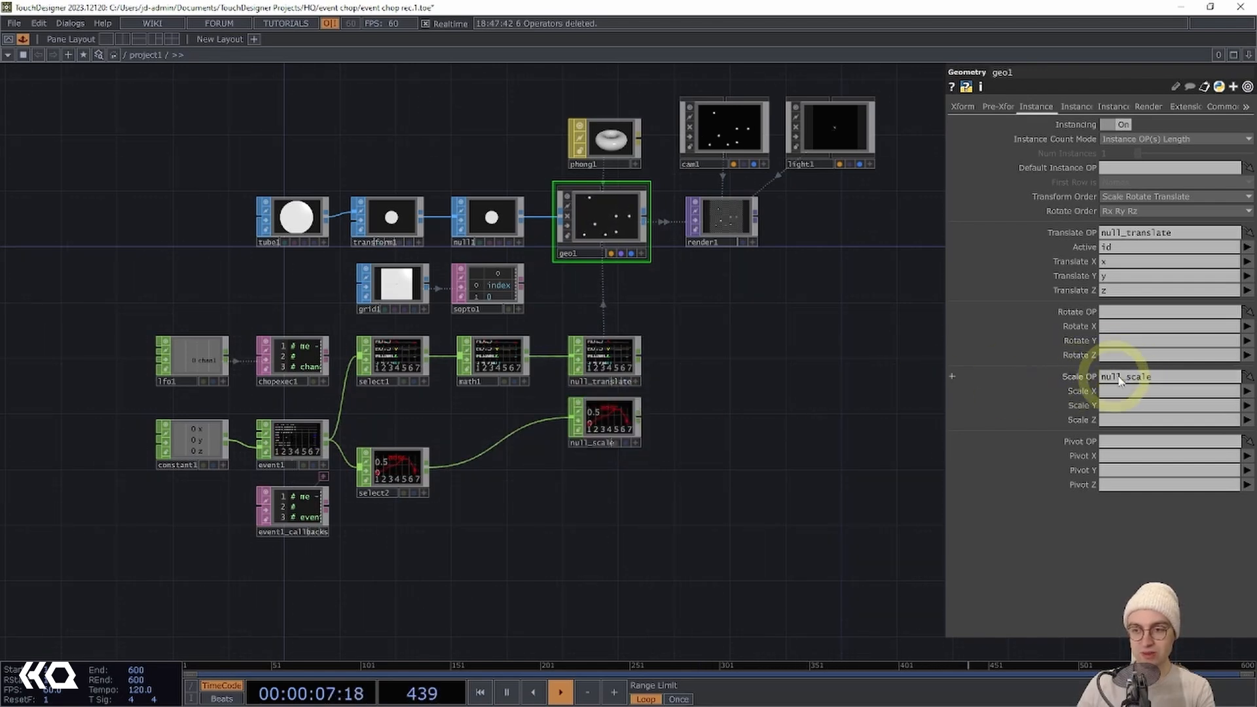
Set geo1's instance Scale X, Scale Y and Scale Z to the adsr channel.
{"action": "left_click", "coordinate": [1247, 392]}
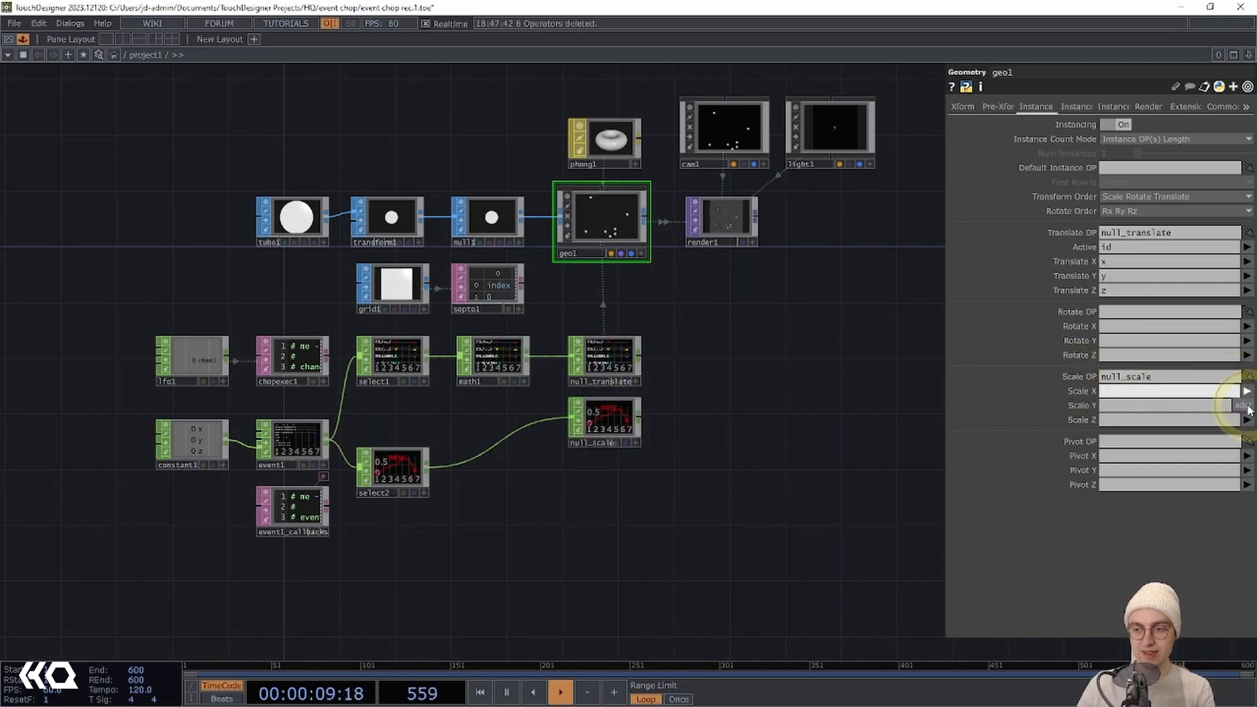
{"action": "left_click", "coordinate": [1243, 406]}
{"action": "left_click", "coordinate": [1247, 405]}
{"action": "left_click", "coordinate": [1243, 420]}
{"action": "left_click", "coordinate": [1247, 419]}
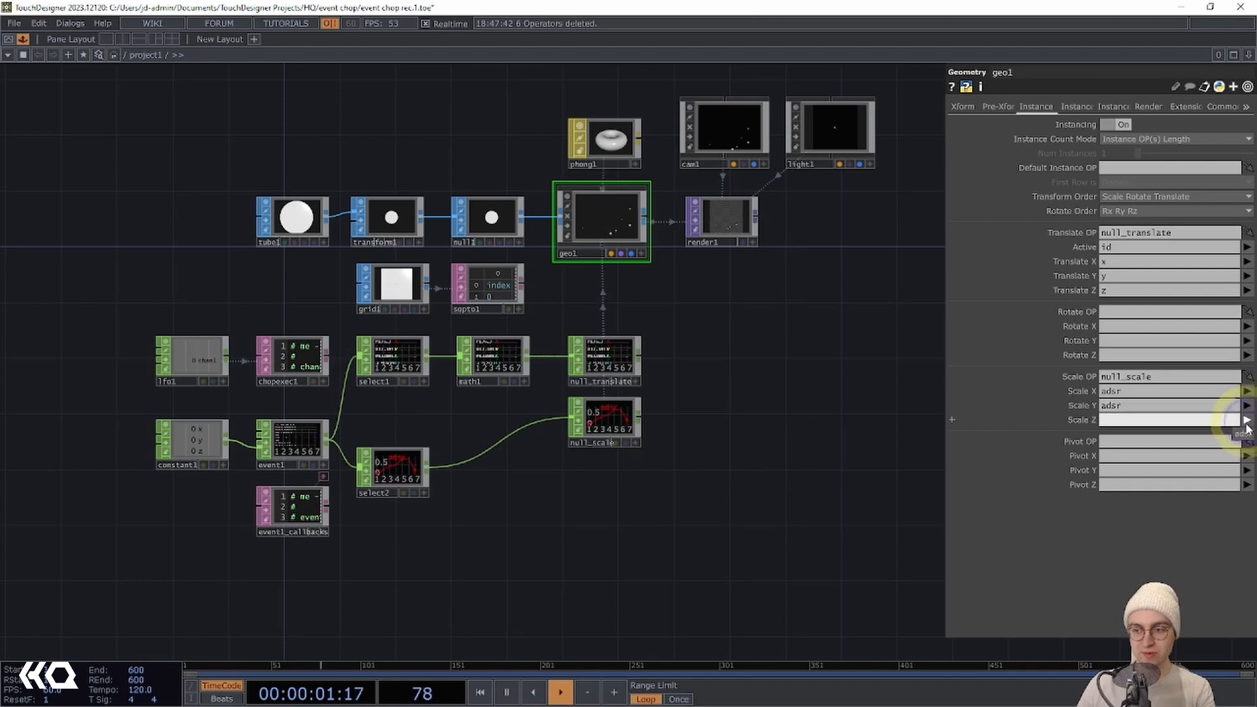
{"action": "left_click", "coordinate": [1243, 433]}
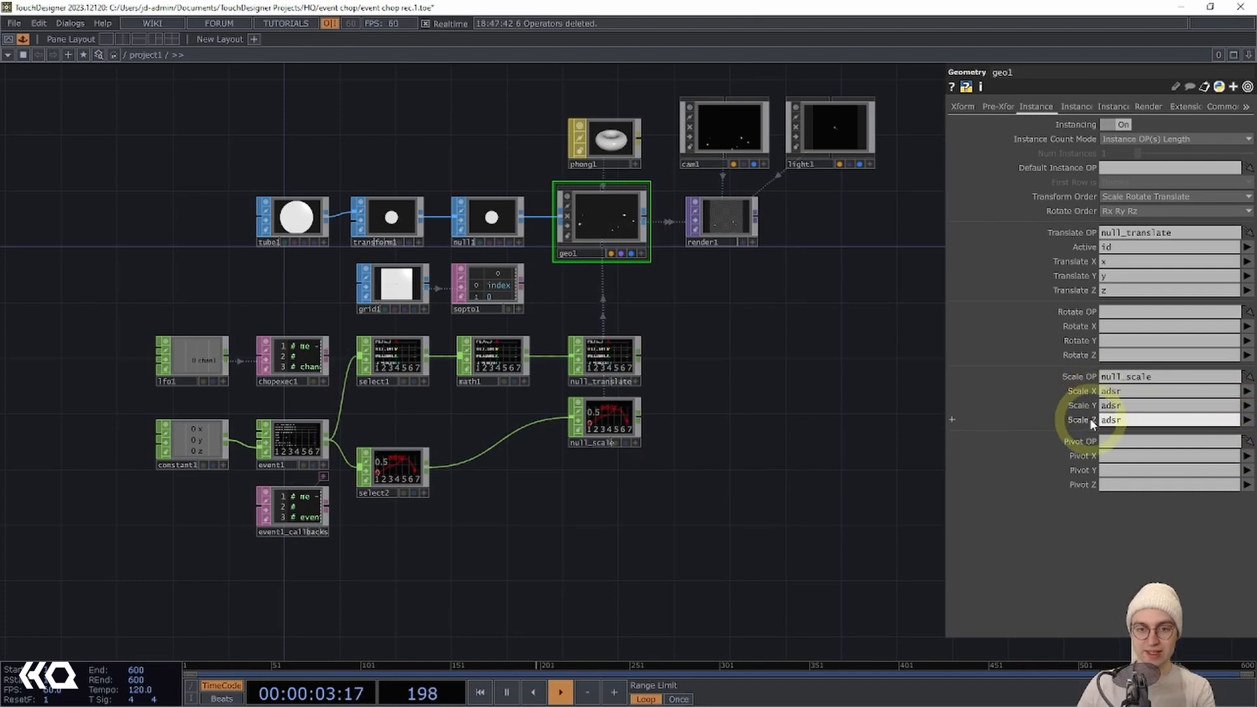
Examine how the instances grow and shrink in render1, and return to the CHOP network around null_scale.
{"action": "scroll", "coordinate": [777, 302], "scroll_direction": "up", "scroll_amount": 7}
{"action": "left_click_drag", "start_coordinate": [773, 205], "coordinate": [760, 457]}
{"action": "scroll", "coordinate": [750, 335], "scroll_direction": "up", "scroll_amount": 1}
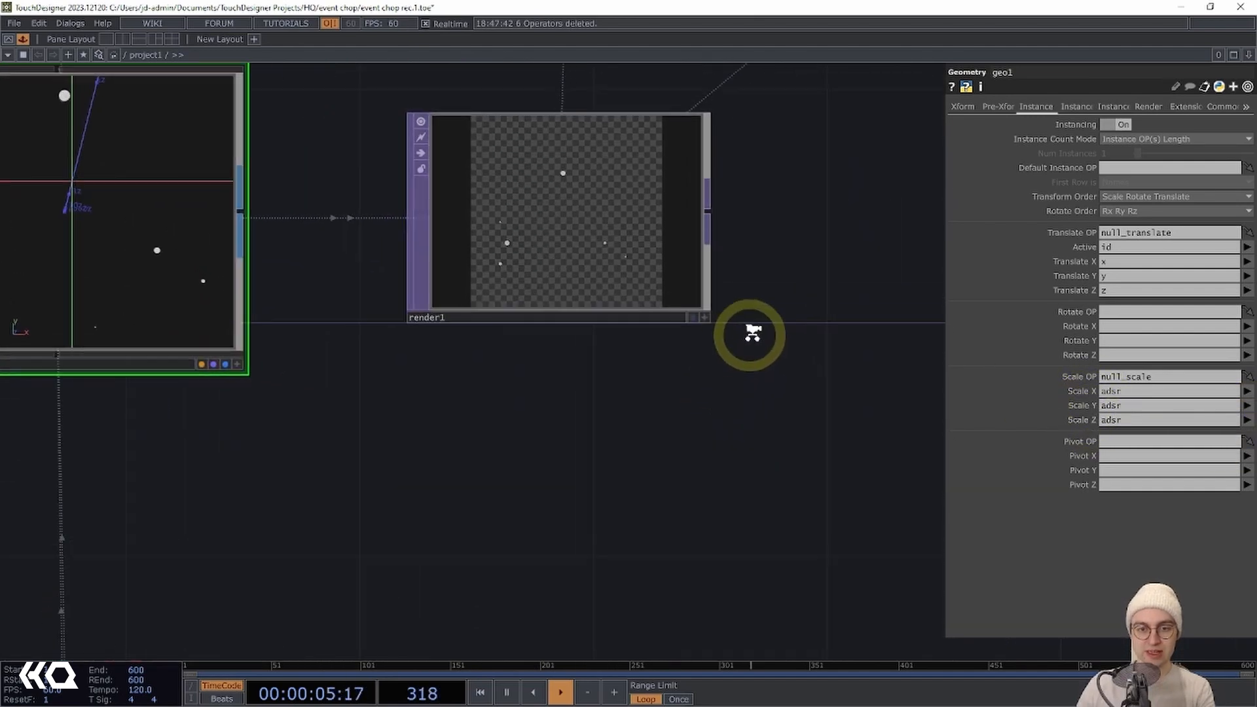
{"action": "scroll", "coordinate": [710, 365], "scroll_direction": "up", "scroll_amount": 3}
{"action": "left_click_drag", "start_coordinate": [709, 370], "coordinate": [790, 523]}
{"action": "left_click_drag", "start_coordinate": [682, 527], "coordinate": [694, 549]}
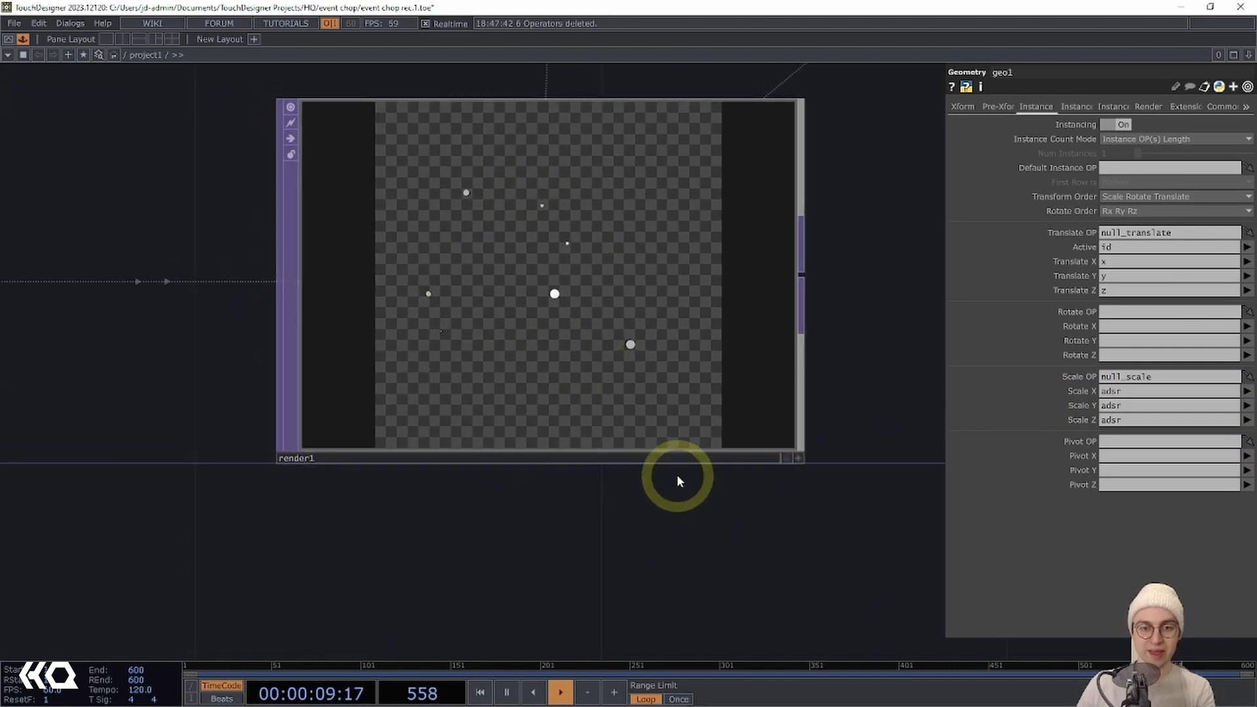
{"action": "scroll", "coordinate": [687, 479], "scroll_direction": "up", "scroll_amount": 4}
{"action": "left_click_drag", "start_coordinate": [675, 529], "coordinate": [686, 607]}
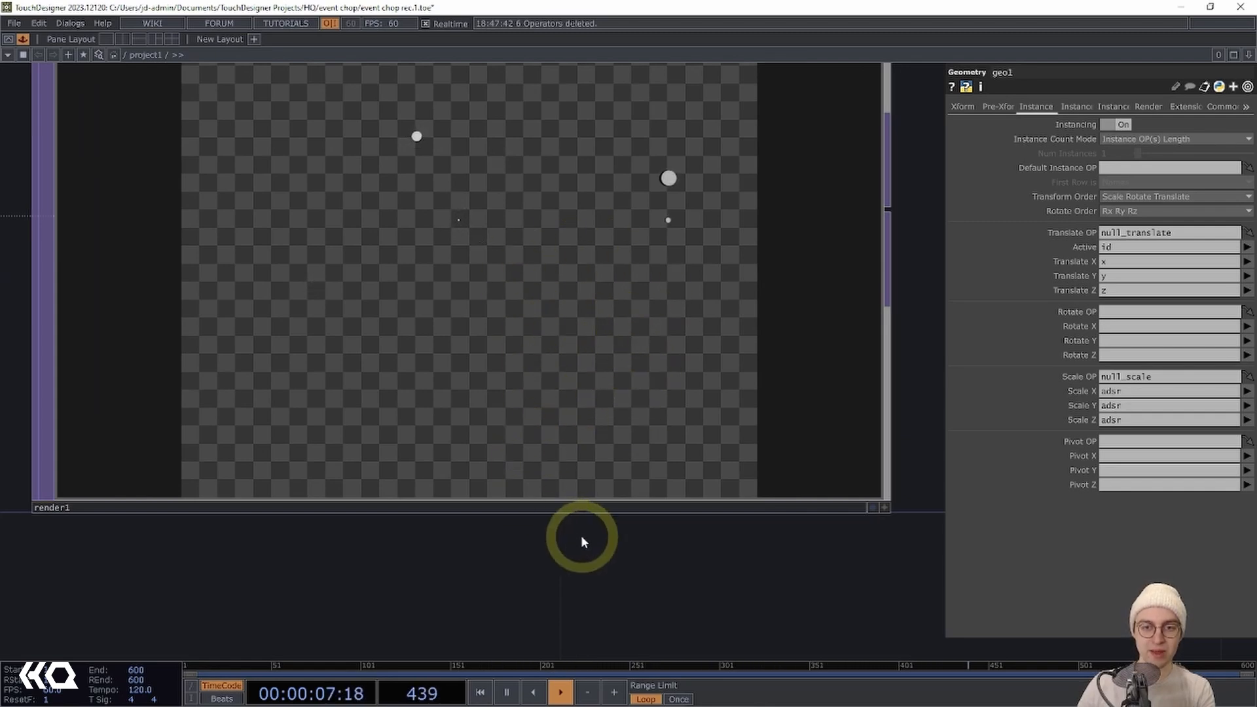
{"action": "scroll", "coordinate": [570, 536], "scroll_direction": "down", "scroll_amount": 5}
{"action": "middle_click_drag", "start_coordinate": [528, 562], "coordinate": [510, 572]}
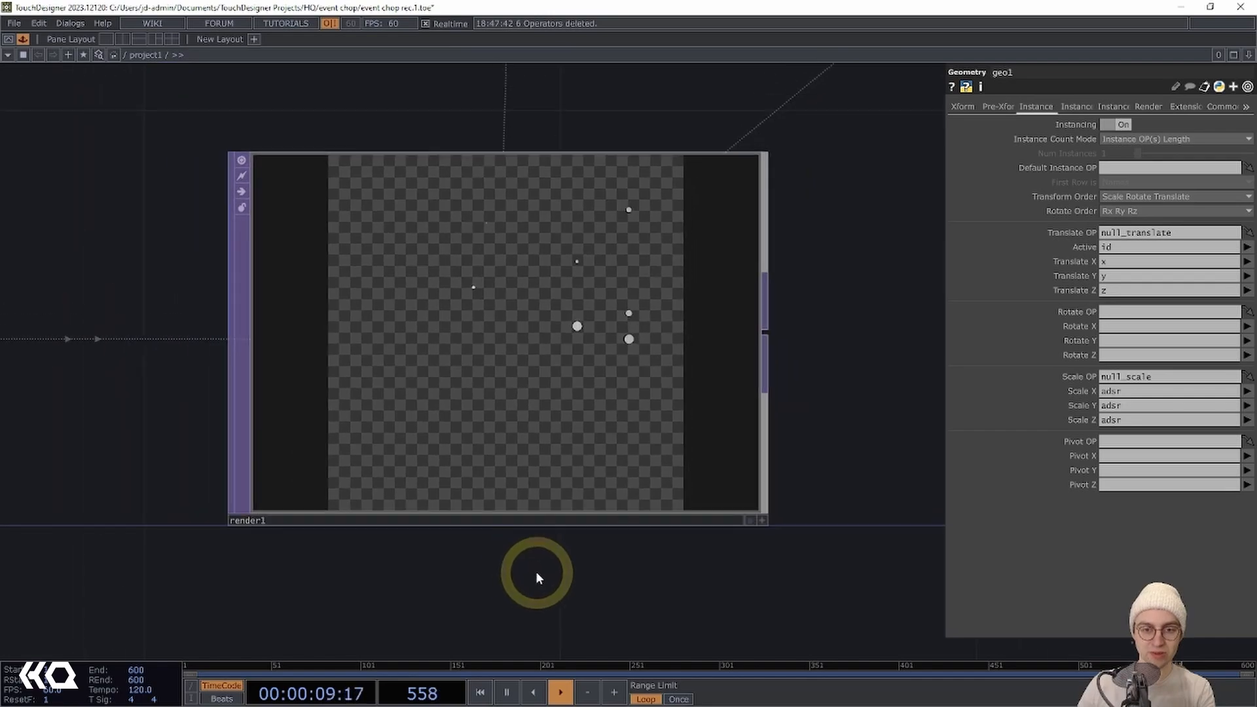
{"action": "left_click_drag", "start_coordinate": [536, 571], "coordinate": [552, 452]}
{"action": "middle_click_drag", "start_coordinate": [552, 455], "coordinate": [459, 500]}
{"action": "left_click_drag", "start_coordinate": [478, 483], "coordinate": [528, 271]}
{"action": "middle_click_drag", "start_coordinate": [528, 270], "coordinate": [463, 405]}
{"action": "left_click_drag", "start_coordinate": [463, 404], "coordinate": [579, 289]}
{"action": "left_click_drag", "start_coordinate": [368, 465], "coordinate": [425, 399]}
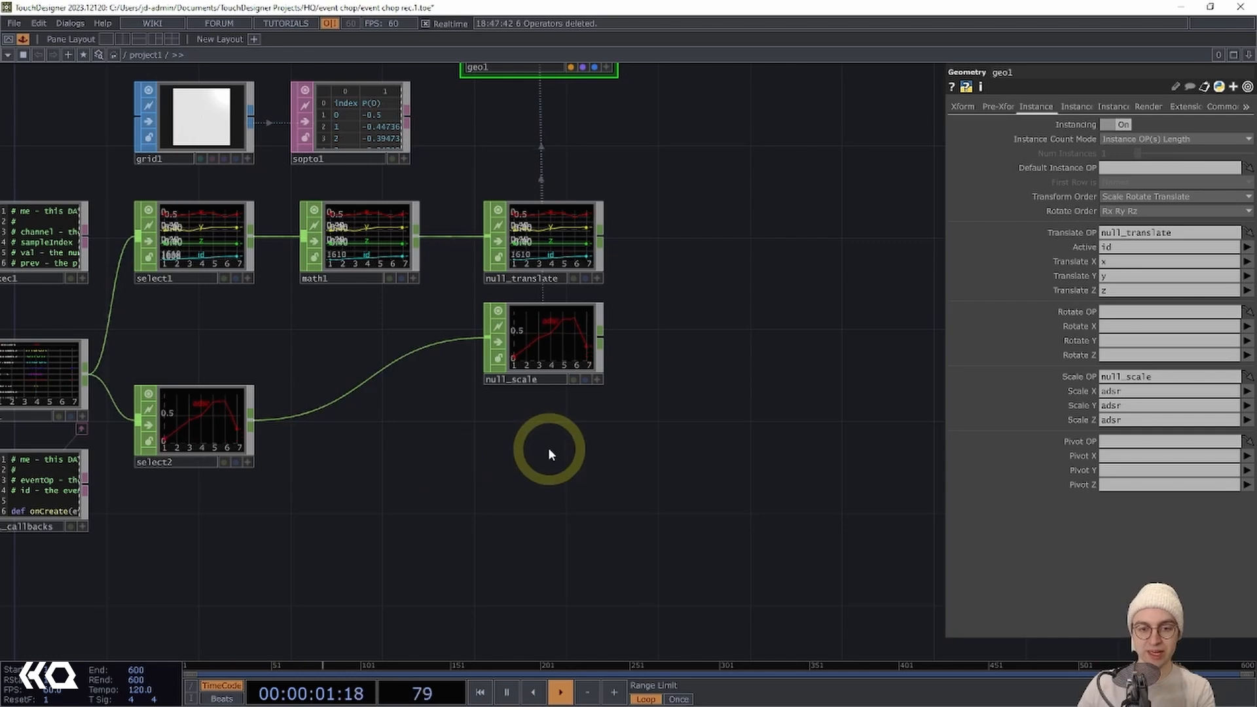
{"action": "right_click", "coordinate": [252, 428]}
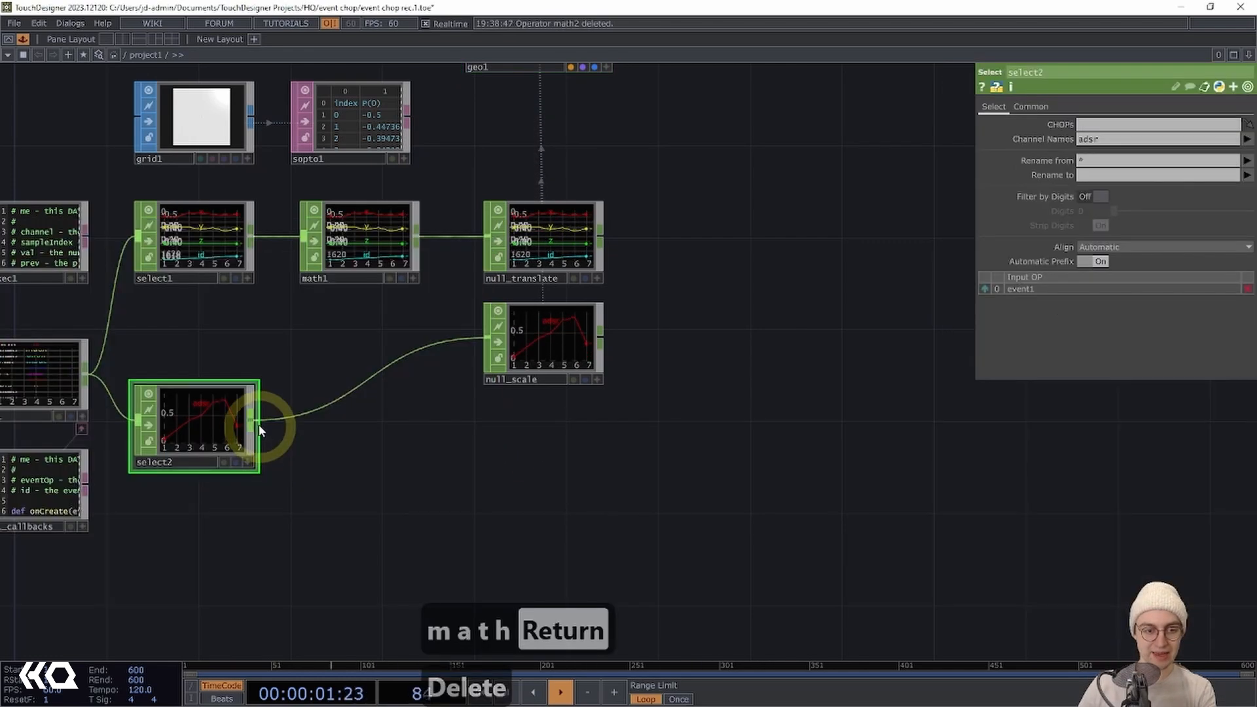
{"action": "right_click", "coordinate": [258, 429]}
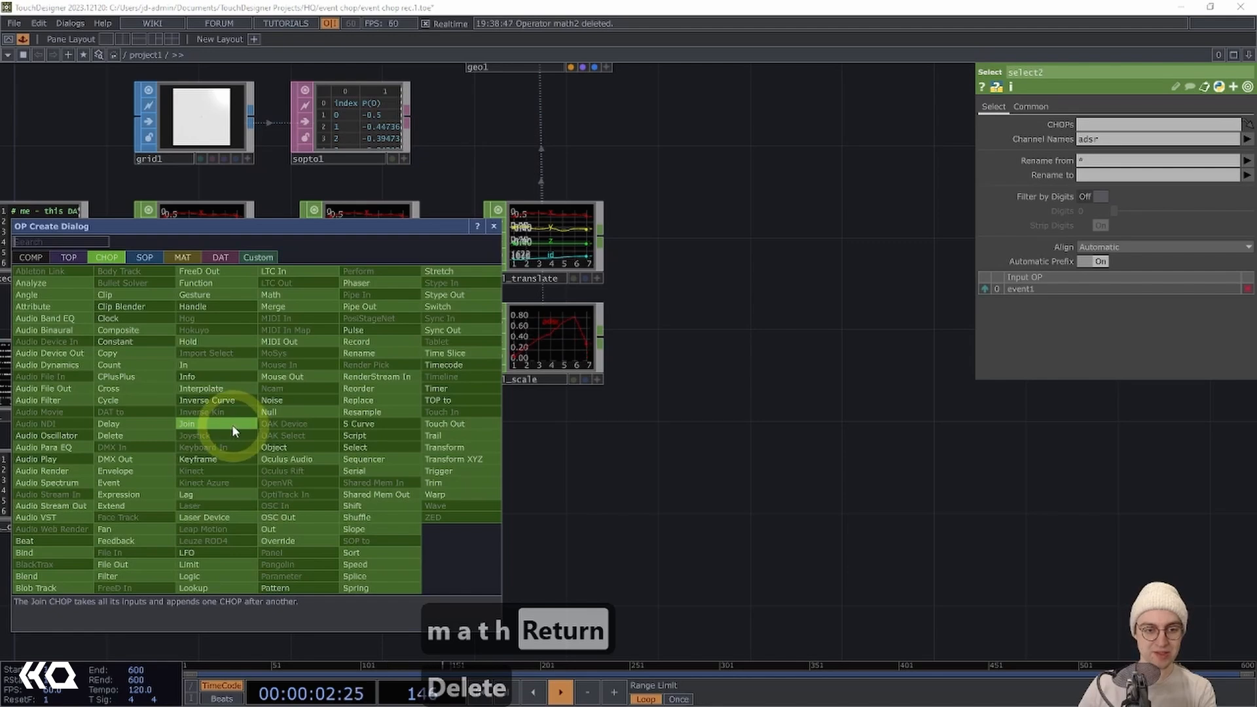
{"action": "left_click", "coordinate": [647, 479]}
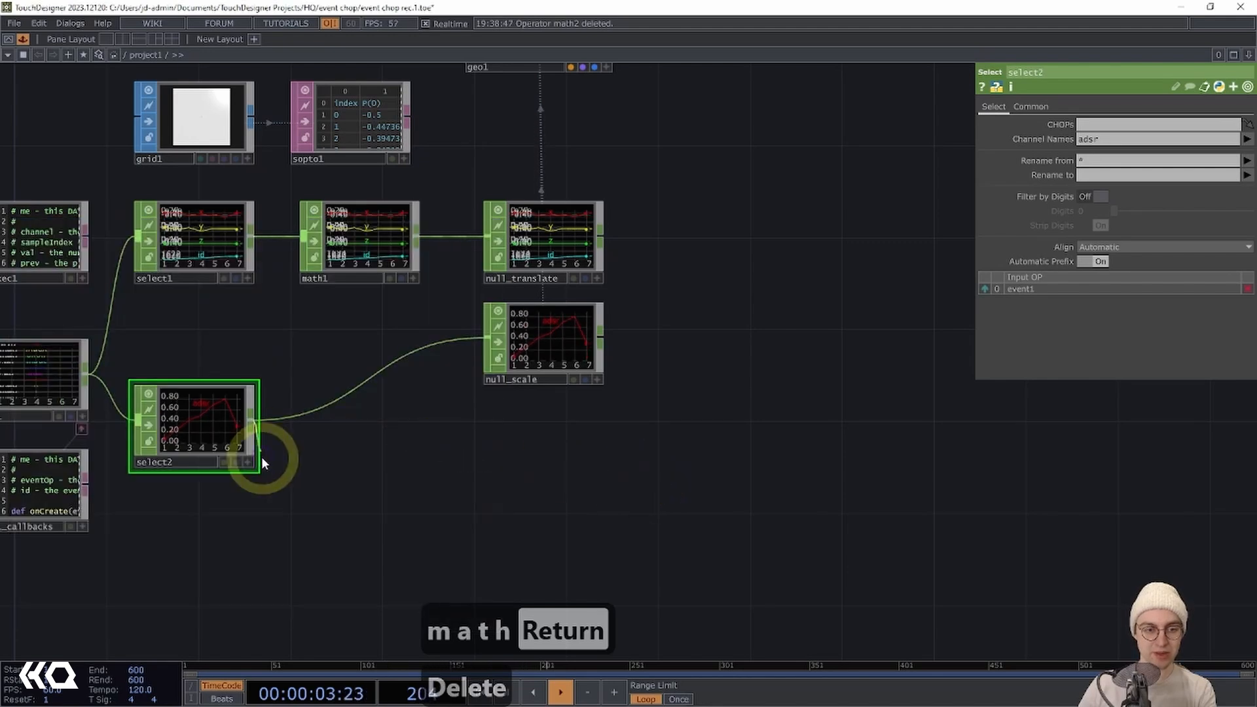
Branch a Math CHOP off select2 and place it below the wire that leads to null_scale.
{"action": "right_click", "coordinate": [252, 418]}
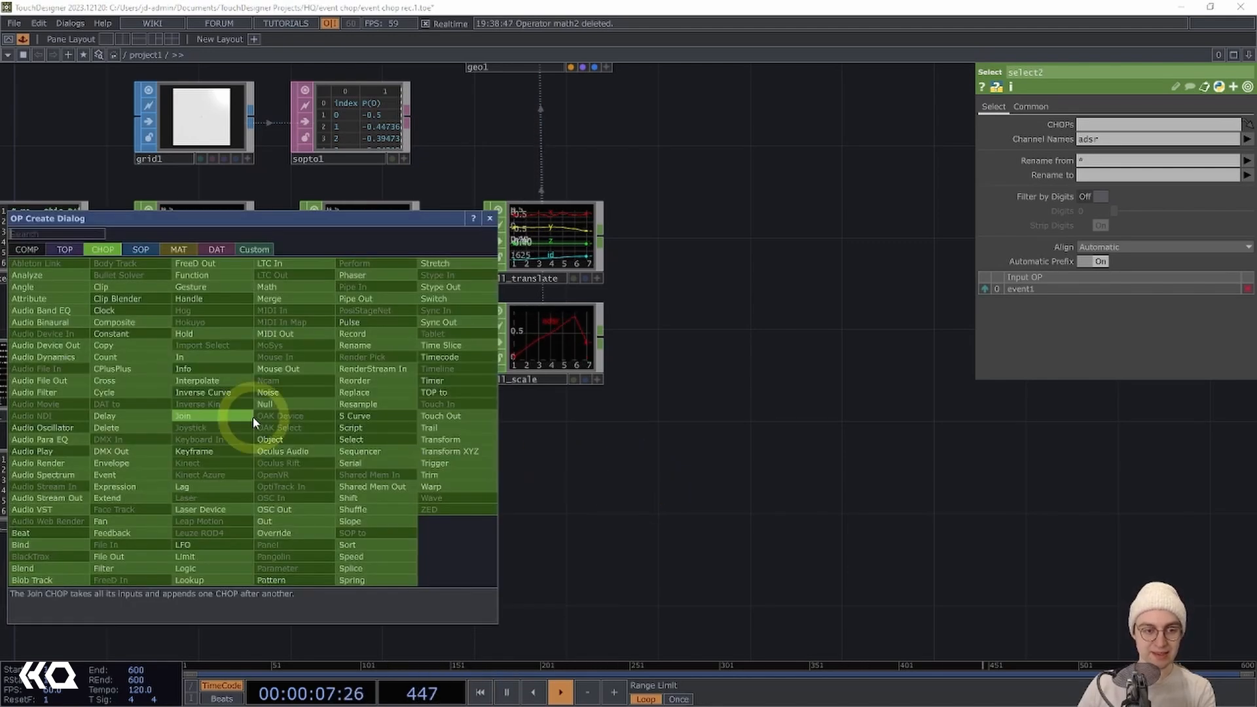
{"action": "left_click", "coordinate": [278, 288]}
{"action": "left_click", "coordinate": [380, 441]}
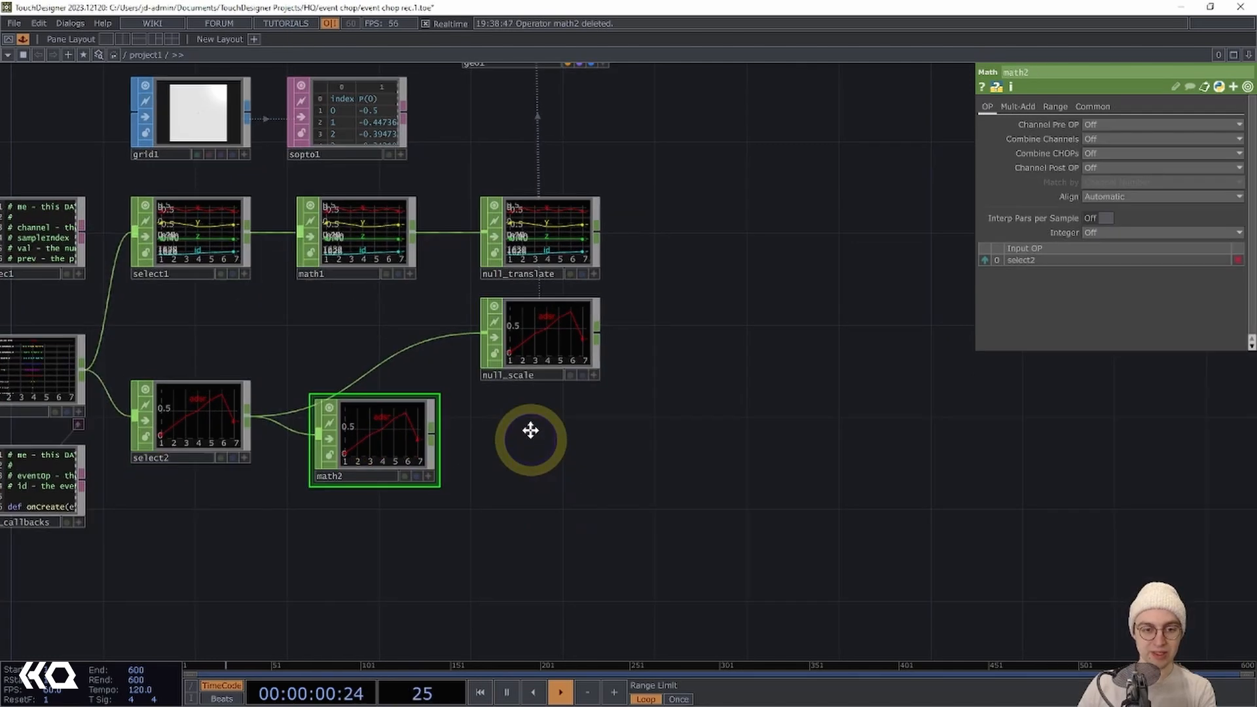
{"action": "left_click_drag", "start_coordinate": [533, 426], "coordinate": [379, 365]}
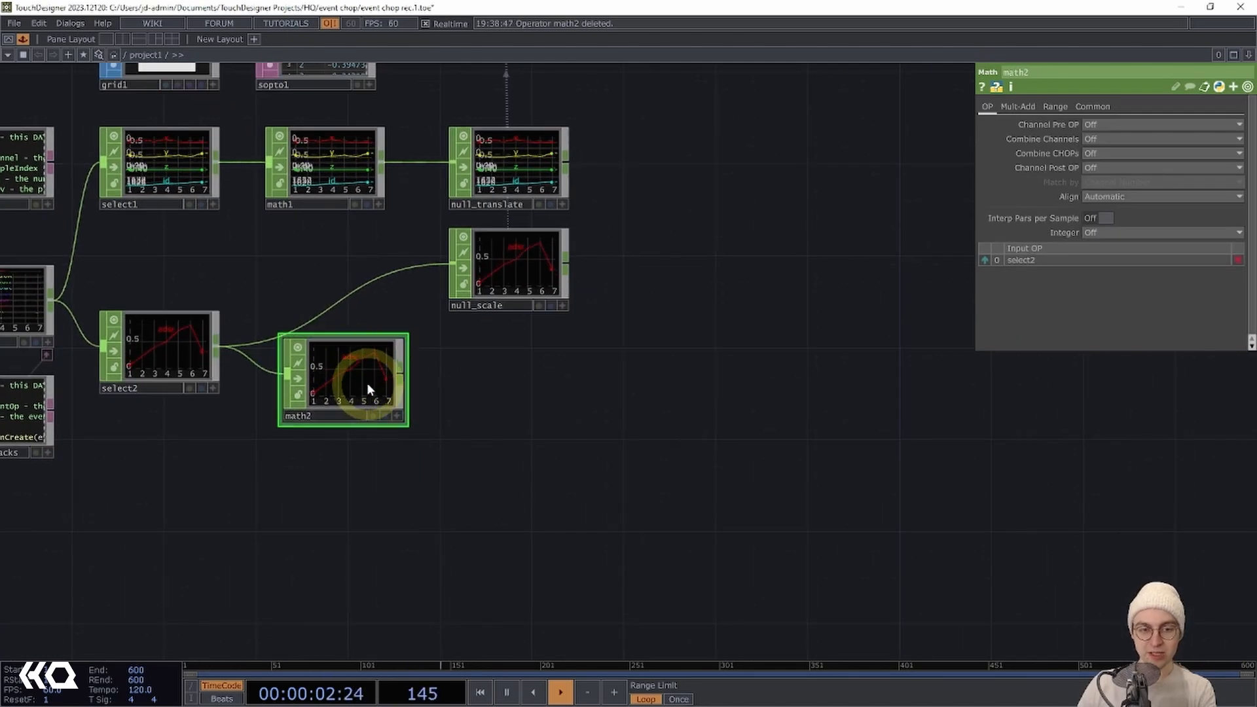
Set the upper To Range value of math2 to 360.
{"action": "left_click", "coordinate": [828, 271]}
{"action": "left_click", "coordinate": [1056, 107]}
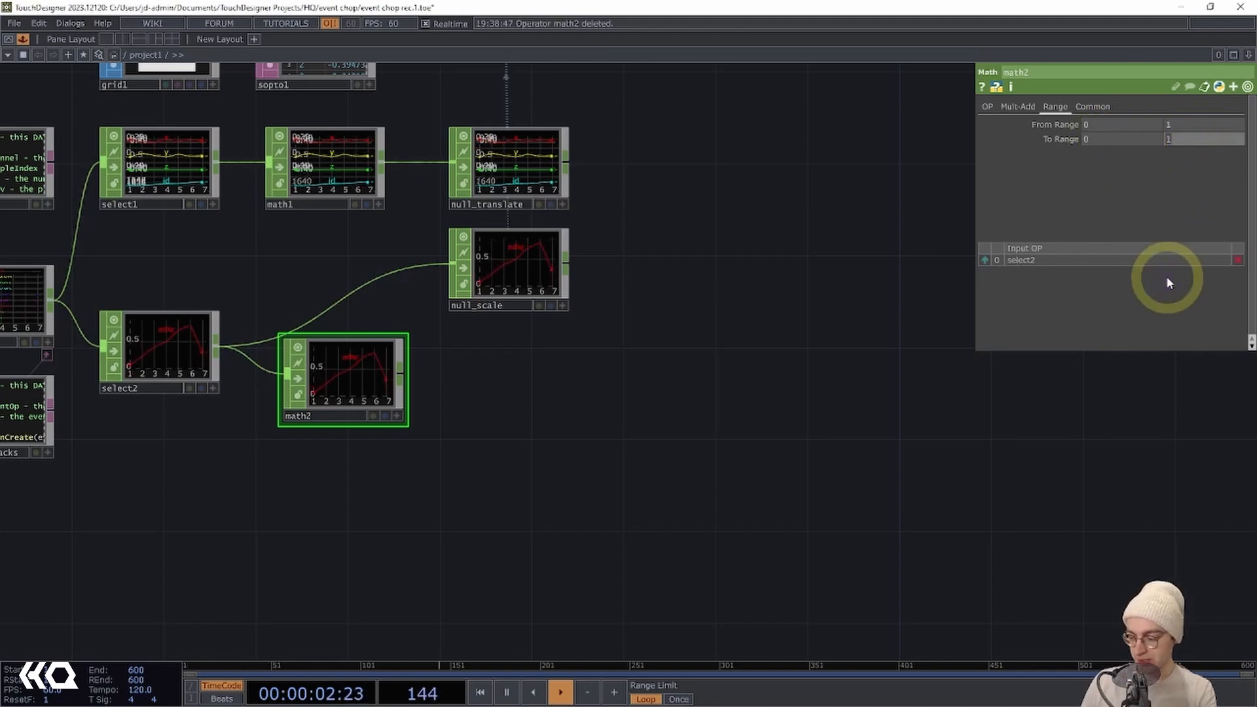
{"action": "type", "text": "360"}
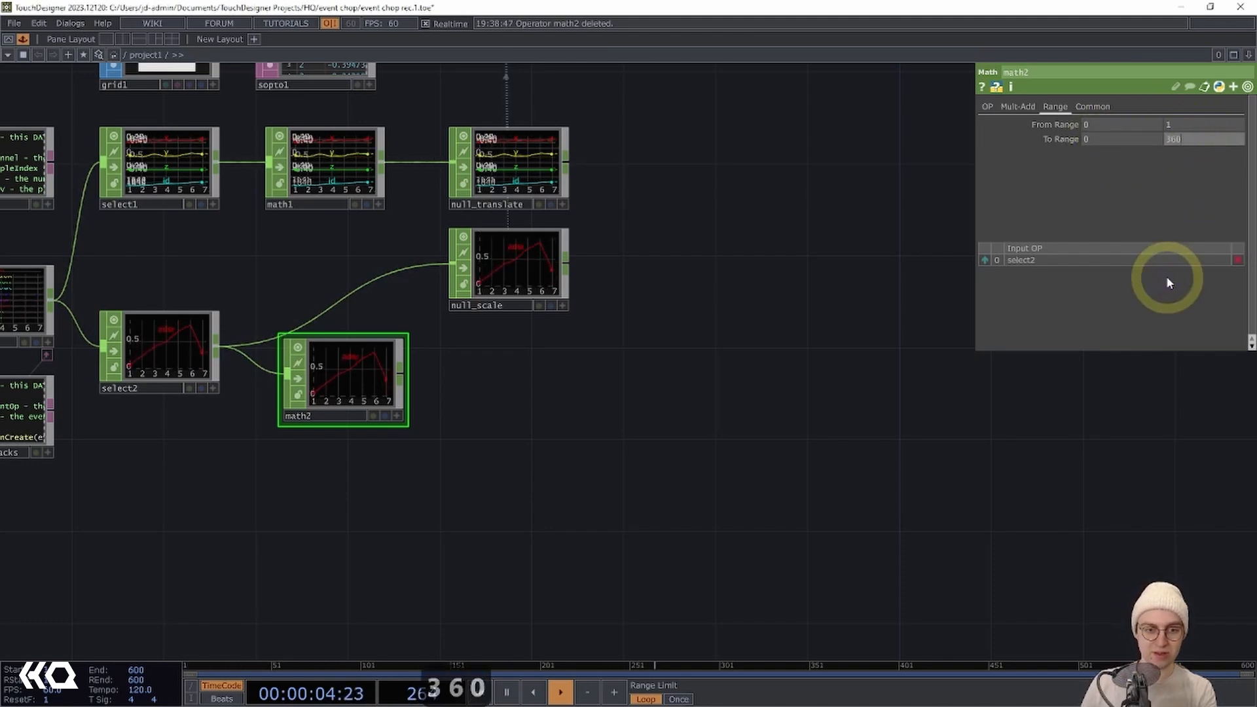
{"action": "key", "text": "Return"}
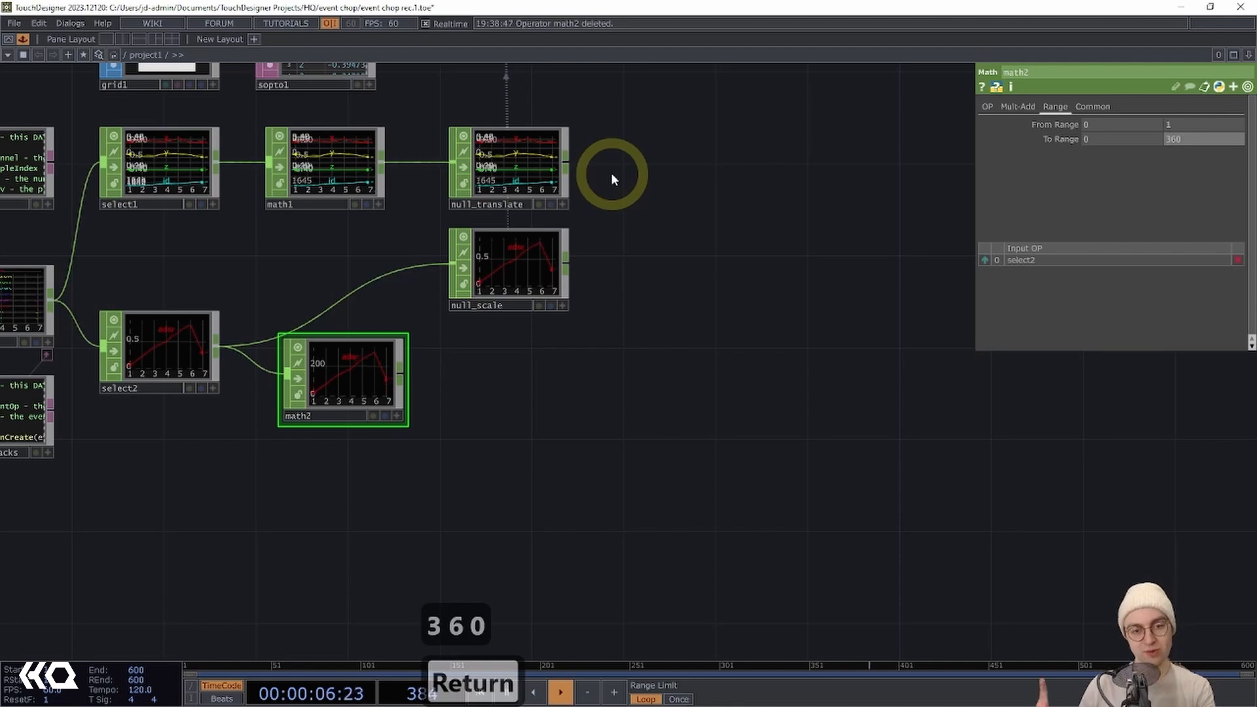
Append a Null CHOP to math2, place it below null_scale and rename it null_rotate.
{"action": "left_click_drag", "start_coordinate": [476, 376], "coordinate": [440, 336]}
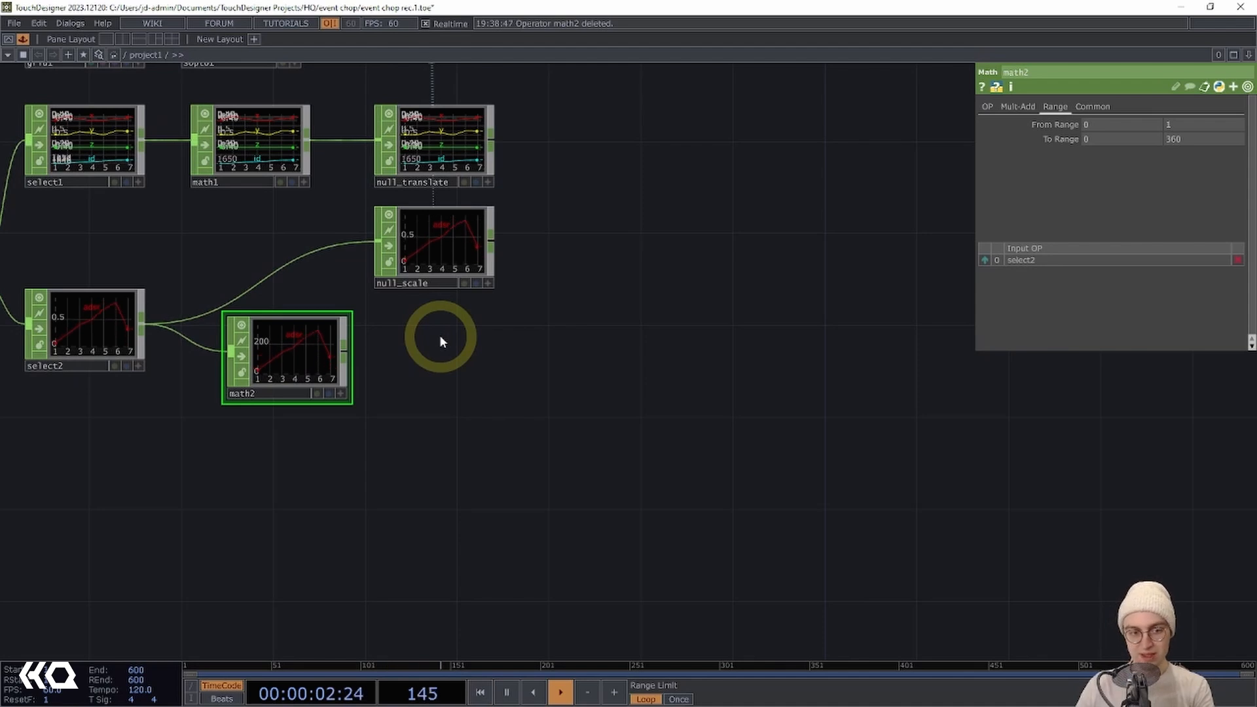
{"action": "key", "text": "alt+n"}
{"action": "left_click_drag", "start_coordinate": [438, 355], "coordinate": [430, 356]}
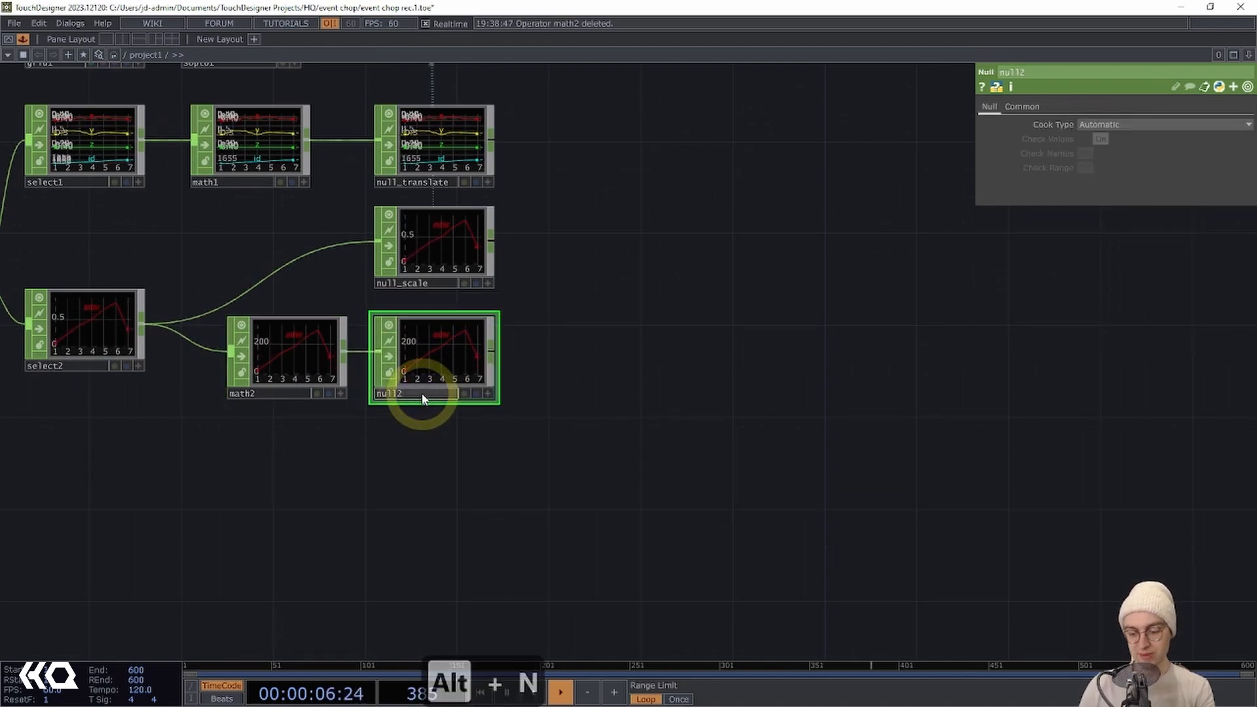
{"action": "key", "text": "BackSpace"}
{"action": "type", "text": "_rotate"}
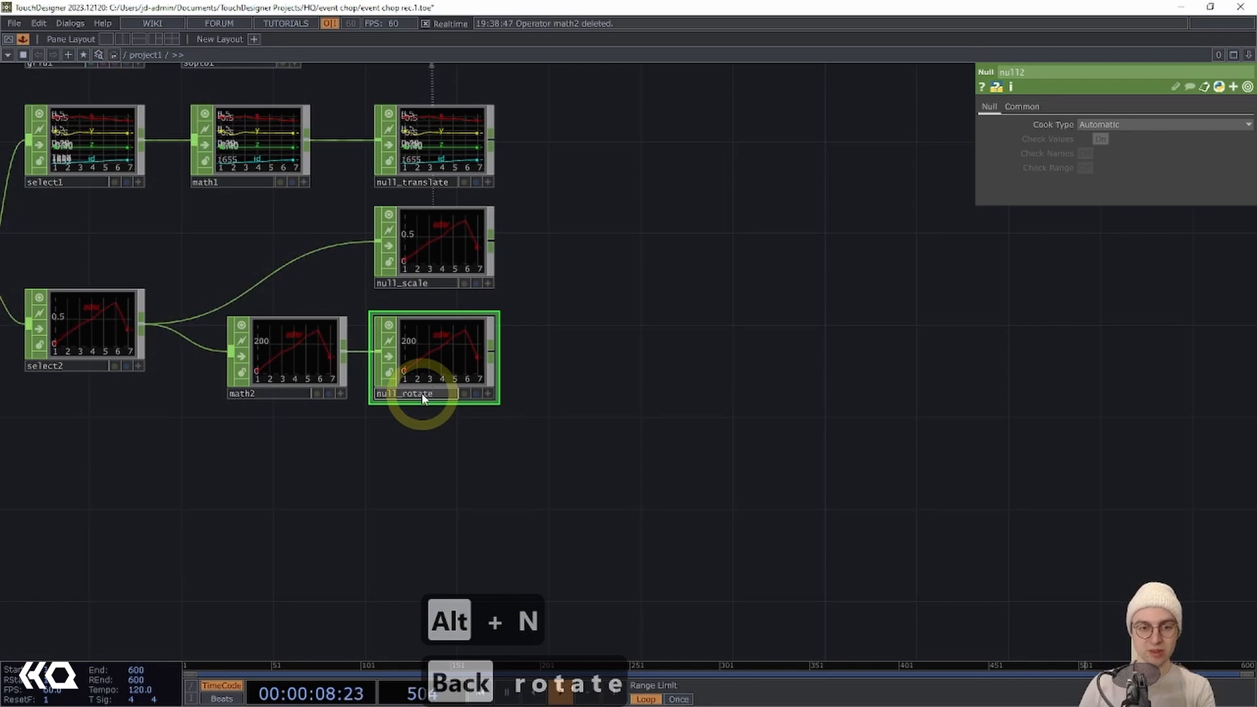
{"action": "key", "text": "Return"}
Assign null_rotate as geo1's instance Rotate OP and set Rotate X, Rotate Y and Rotate Z to the adsr channel.
{"action": "scroll", "coordinate": [645, 367], "scroll_direction": "down", "scroll_amount": 5}
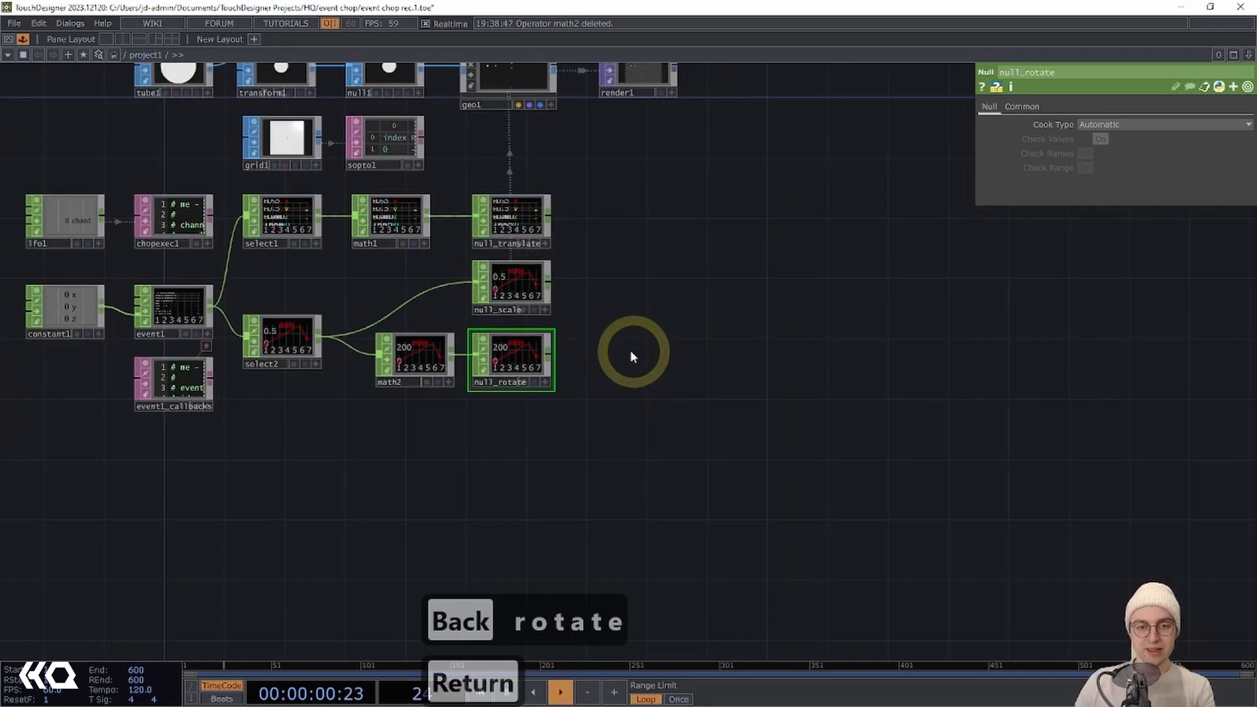
{"action": "left_click", "coordinate": [457, 151]}
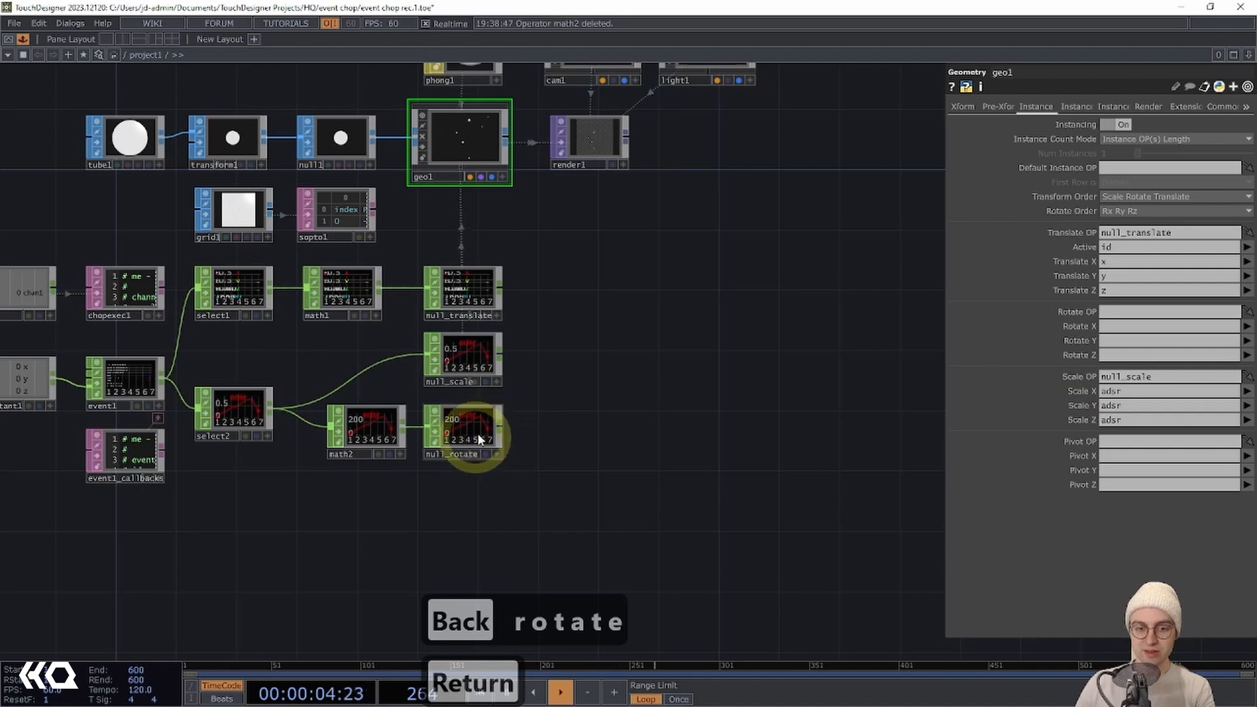
{"action": "left_click_drag", "start_coordinate": [477, 433], "coordinate": [1126, 313]}
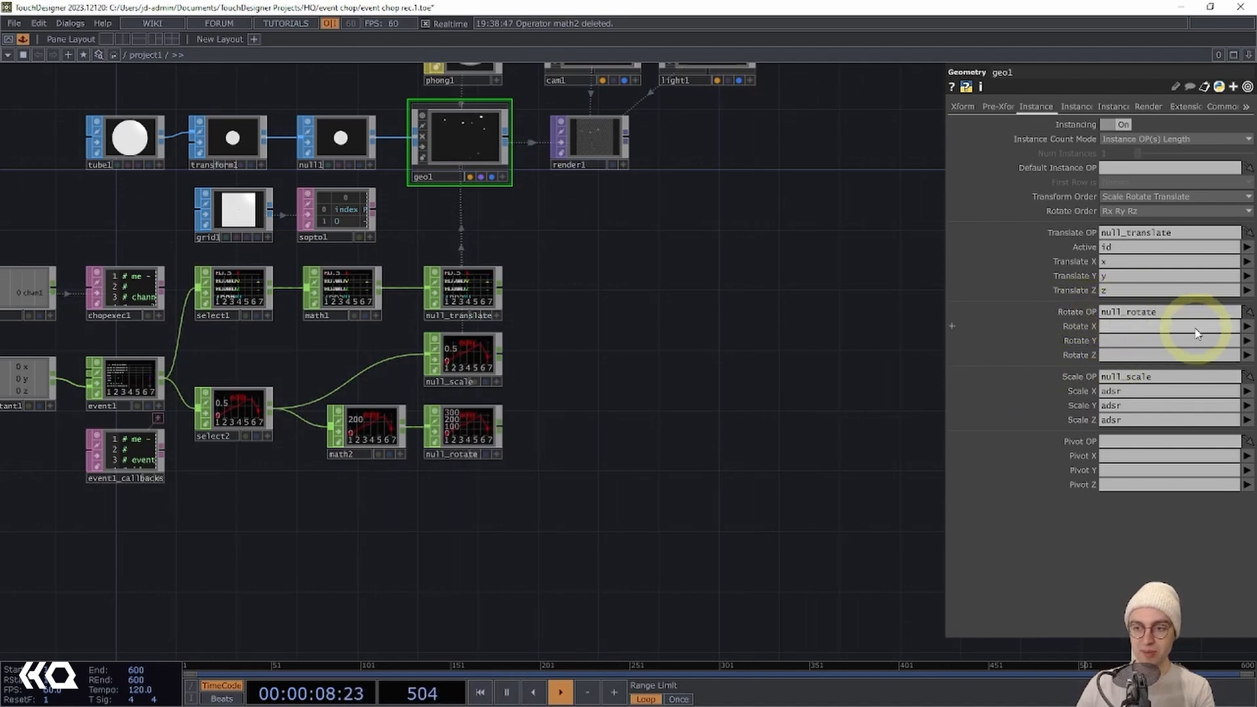
{"action": "left_click", "coordinate": [1247, 326]}
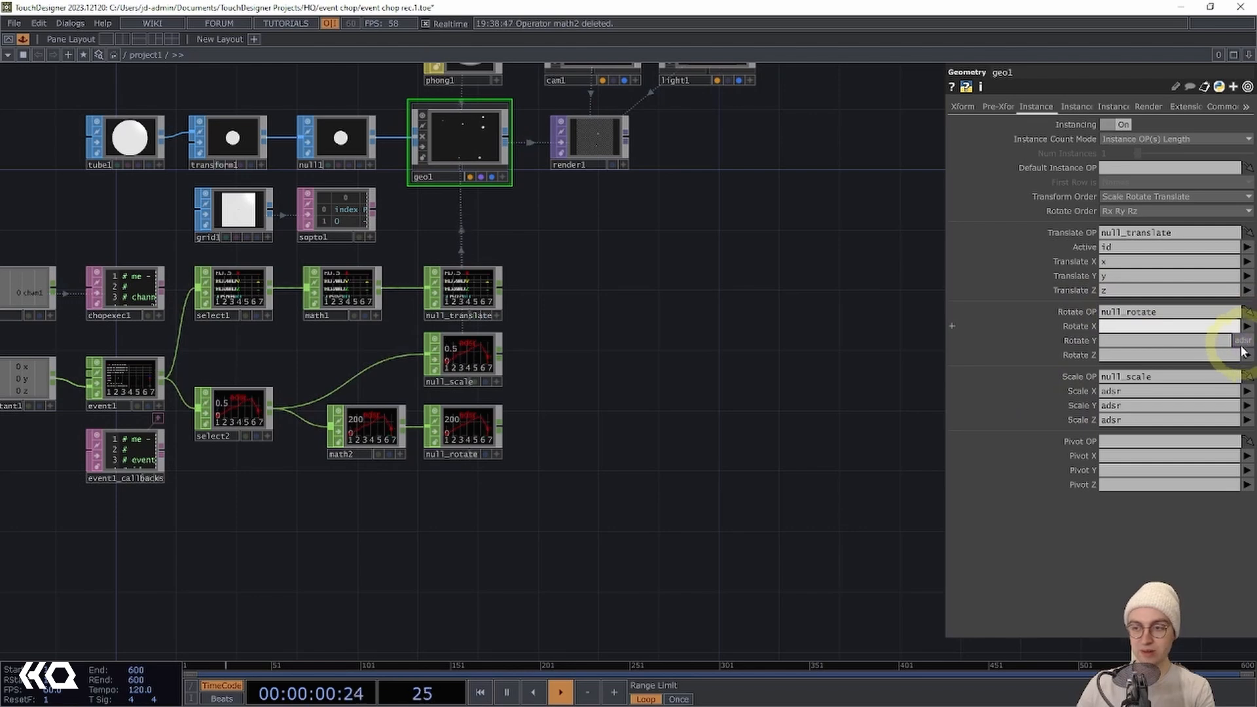
{"action": "left_click", "coordinate": [1247, 341]}
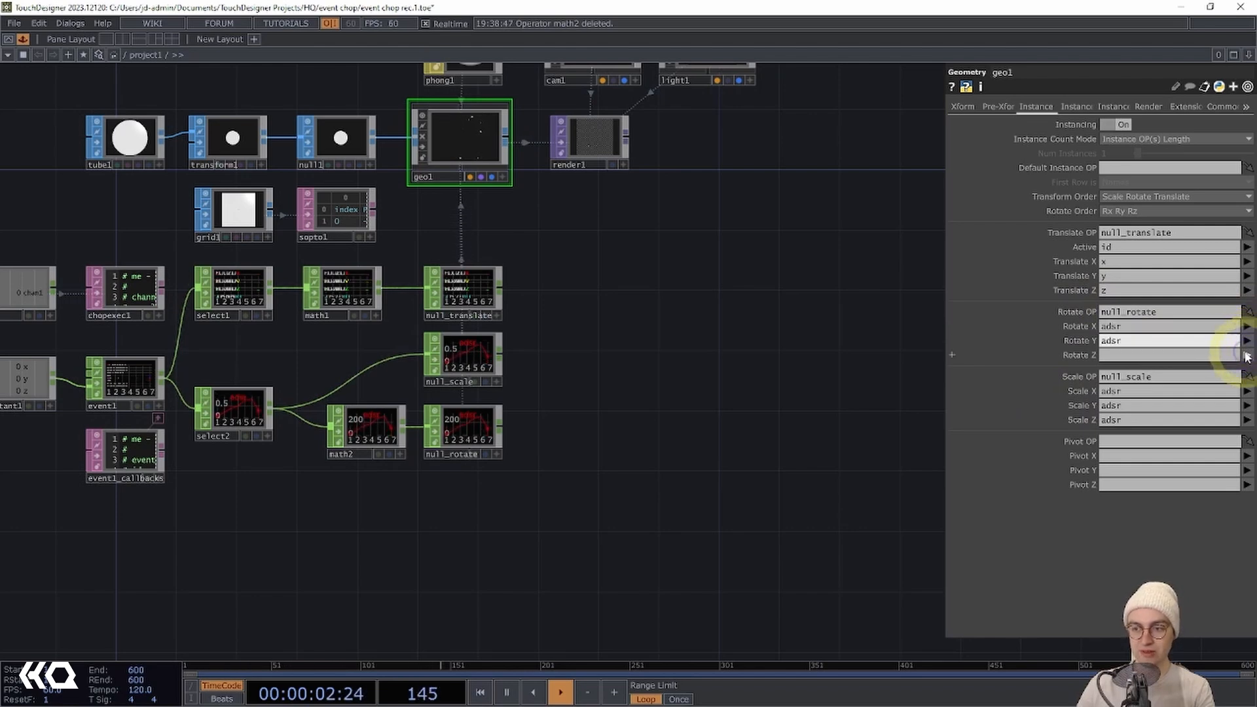
{"action": "left_click", "coordinate": [1247, 356]}
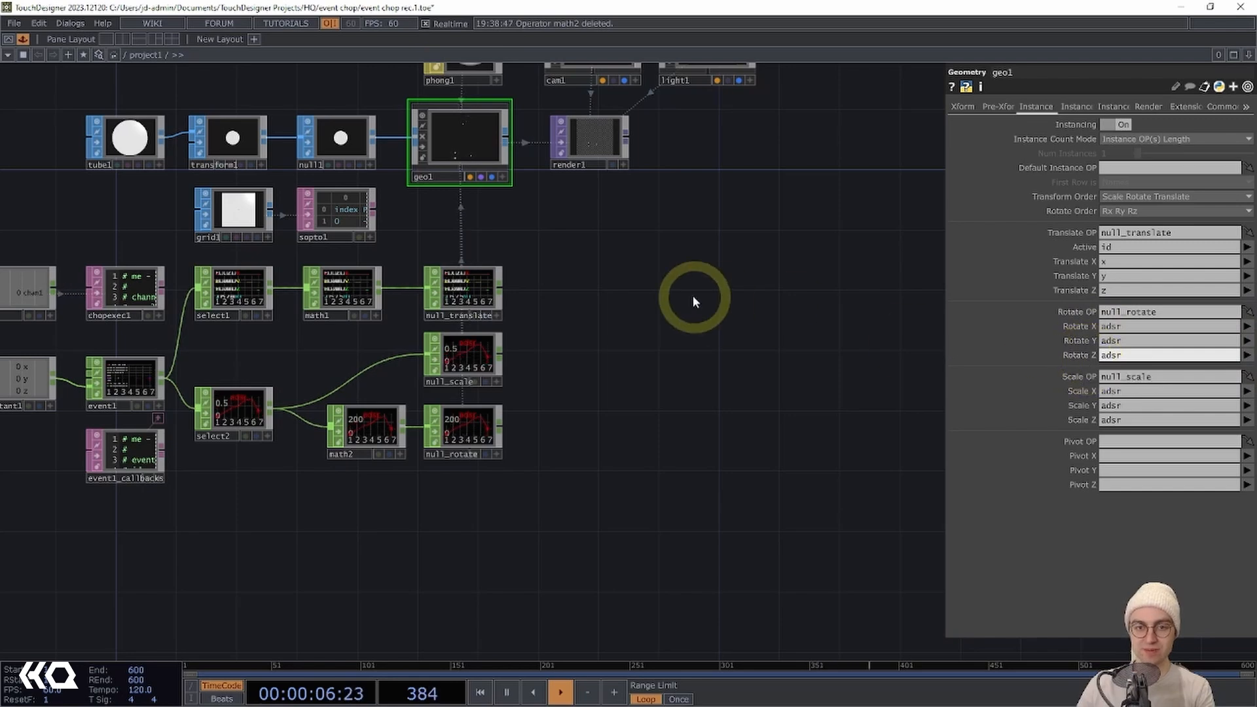
Examine how the instances rotate and scale in render1, and return to the CHOP network.
{"action": "scroll", "coordinate": [654, 314], "scroll_direction": "up", "scroll_amount": 10}
{"action": "scroll", "coordinate": [584, 296], "scroll_direction": "up", "scroll_amount": 5}
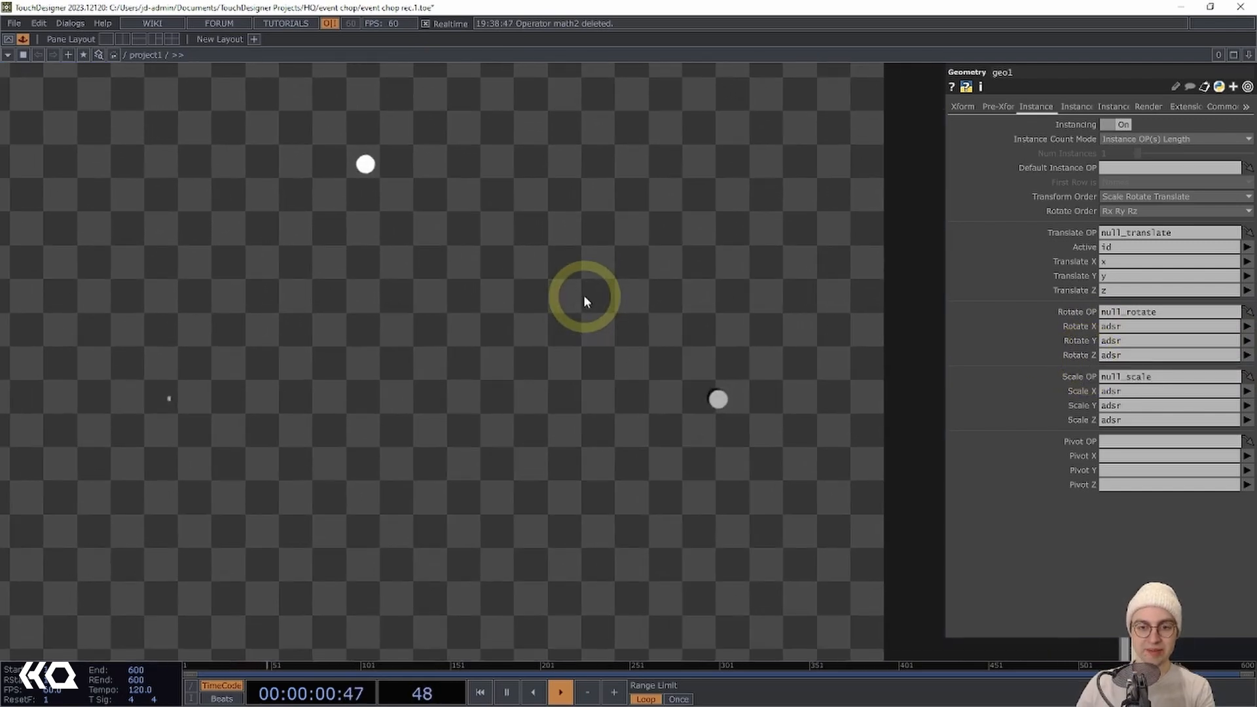
{"action": "scroll", "coordinate": [585, 296], "scroll_direction": "down", "scroll_amount": 4}
{"action": "left_click_drag", "start_coordinate": [717, 611], "coordinate": [756, 650]}
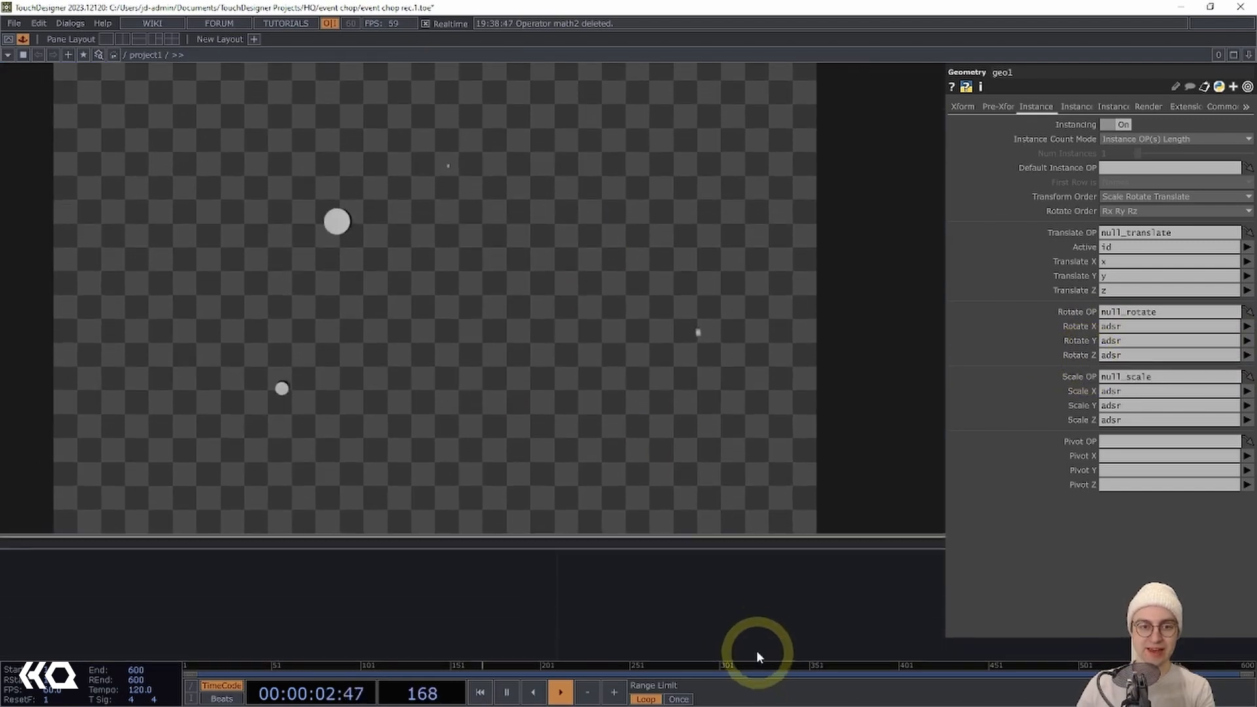
{"action": "scroll", "coordinate": [666, 556], "scroll_direction": "down", "scroll_amount": 3}
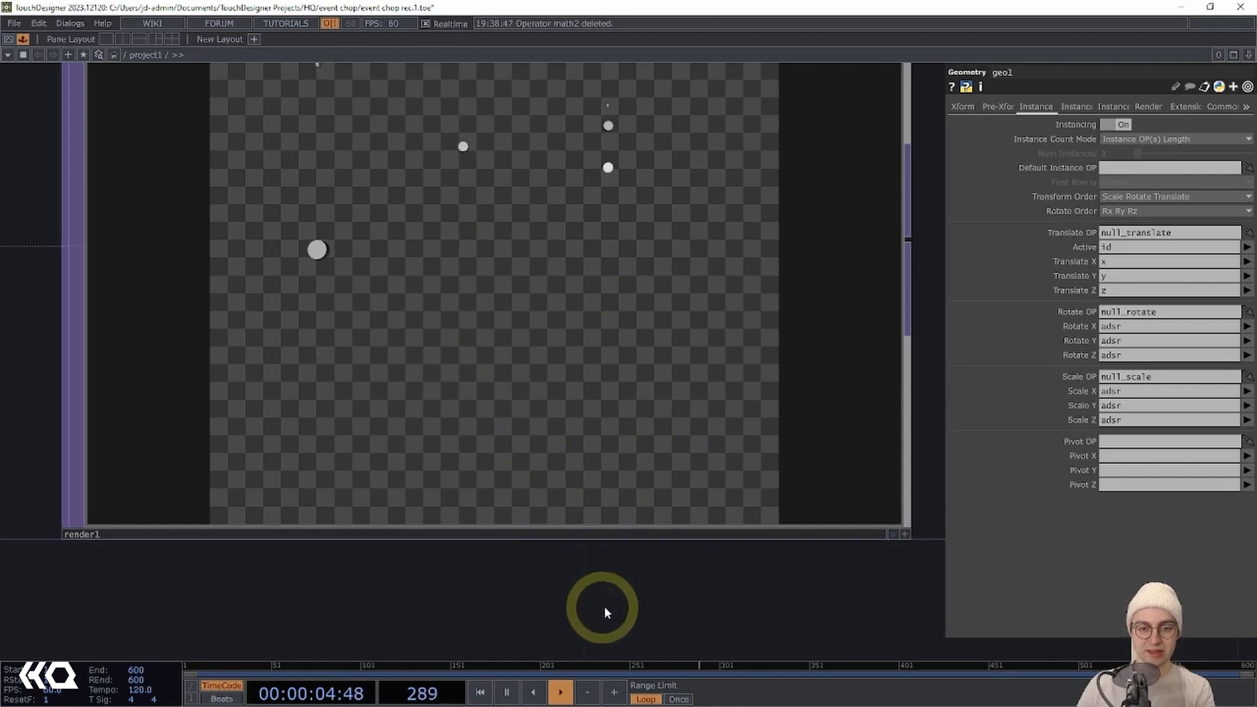
{"action": "scroll", "coordinate": [589, 609], "scroll_direction": "down", "scroll_amount": 4}
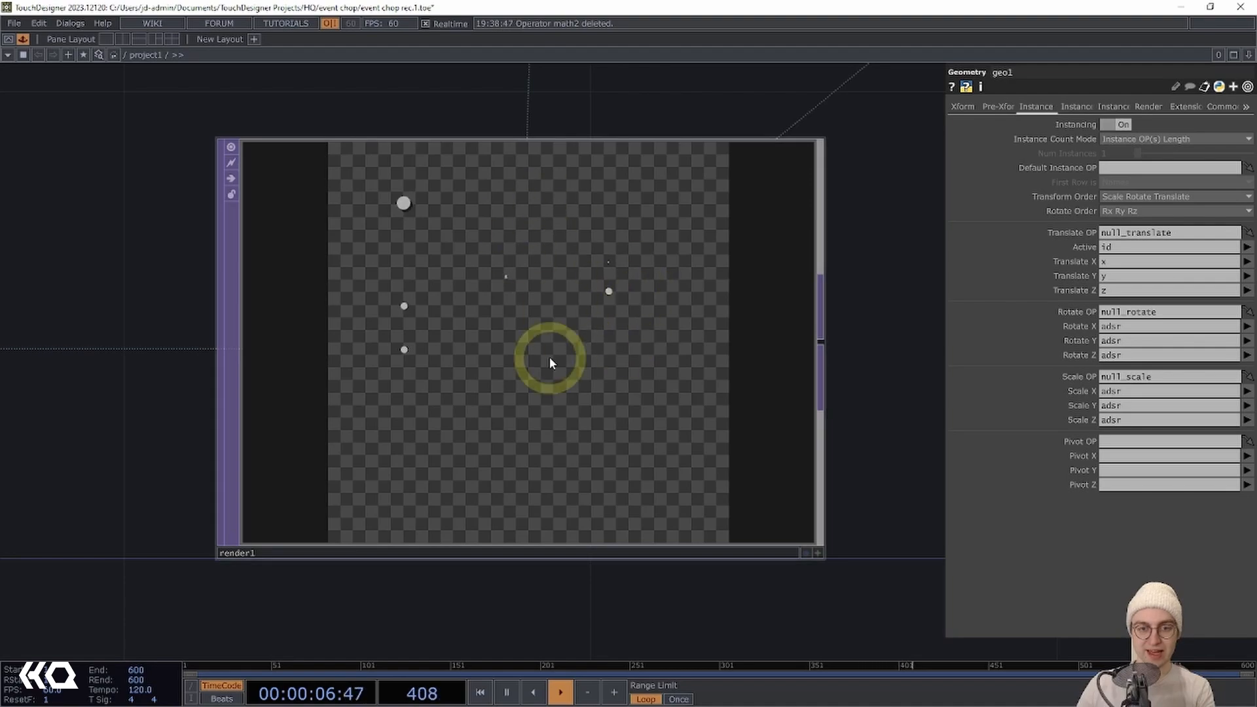
{"action": "scroll", "coordinate": [603, 599], "scroll_direction": "down", "scroll_amount": 3}
{"action": "left_click_drag", "start_coordinate": [621, 608], "coordinate": [556, 404]}
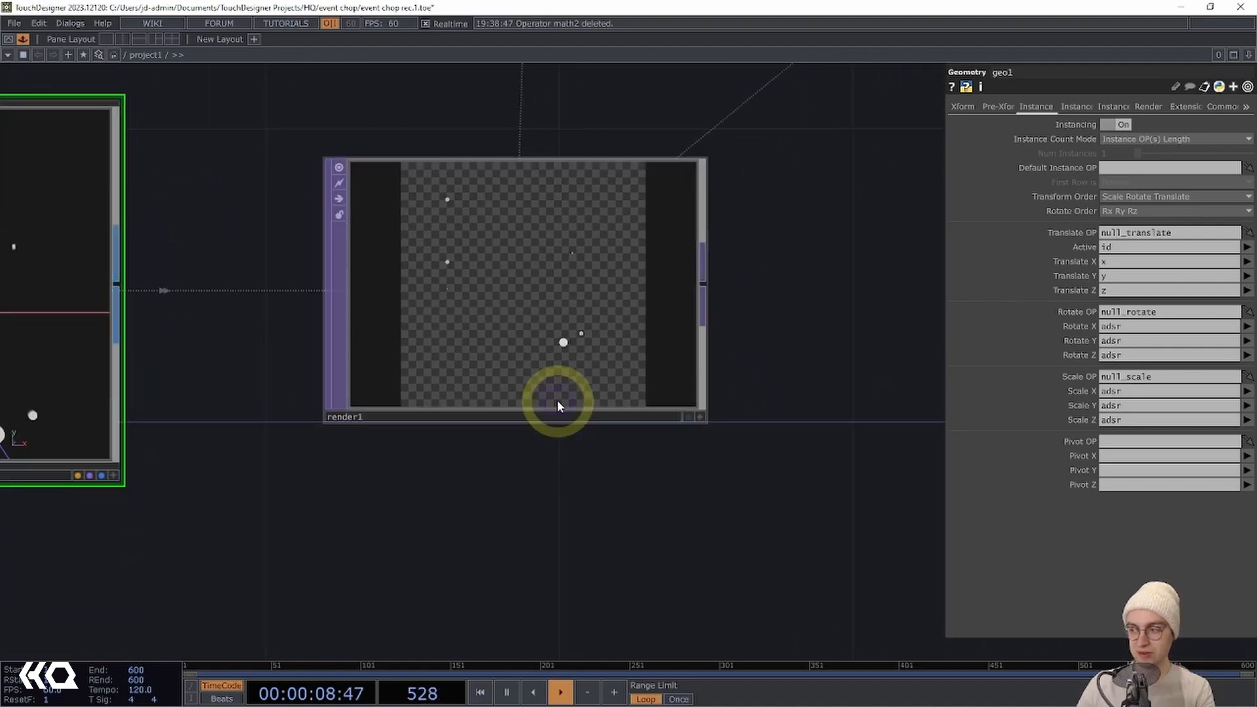
{"action": "middle_click_drag", "start_coordinate": [556, 406], "coordinate": [502, 510]}
{"action": "left_click_drag", "start_coordinate": [503, 510], "coordinate": [539, 411]}
{"action": "middle_click_drag", "start_coordinate": [538, 407], "coordinate": [502, 531]}
{"action": "left_click_drag", "start_coordinate": [501, 530], "coordinate": [653, 276]}
{"action": "left_click_drag", "start_coordinate": [486, 576], "coordinate": [635, 484]}
{"action": "middle_click_drag", "start_coordinate": [635, 483], "coordinate": [524, 517]}
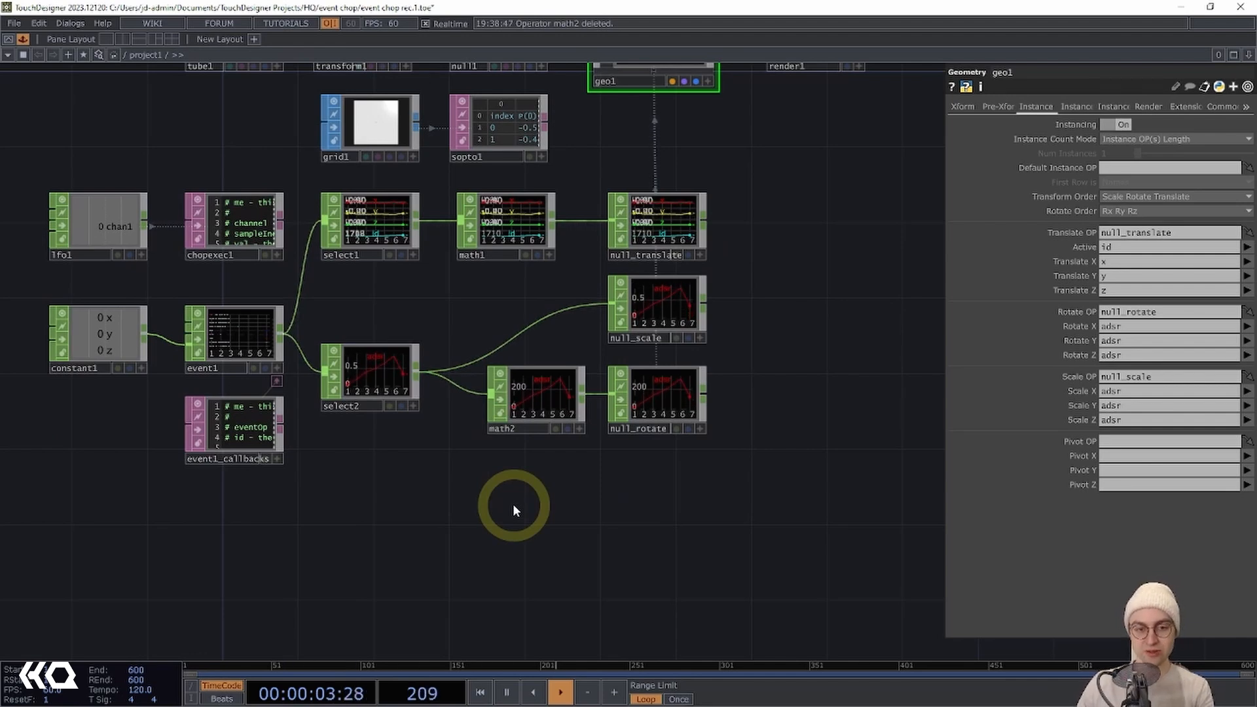
Add a Select CHOP below select2 and connect event1's output to its input.
{"action": "left_click_drag", "start_coordinate": [491, 556], "coordinate": [462, 466]}
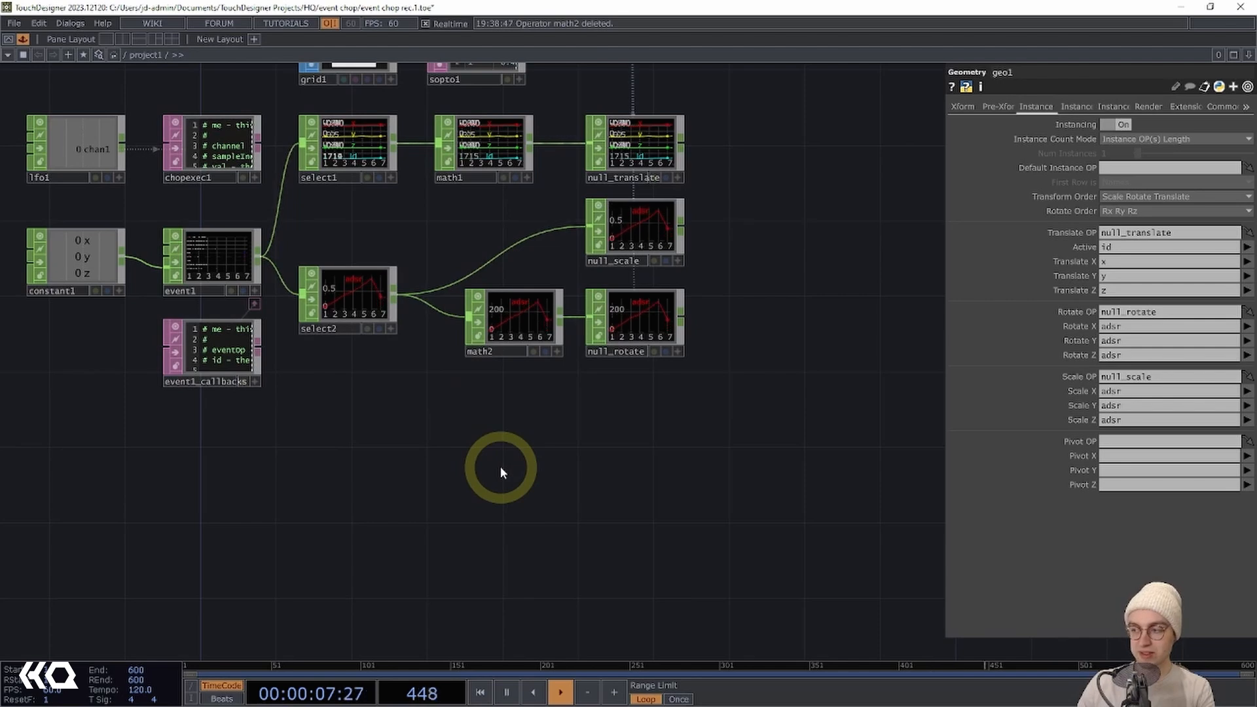
{"action": "key", "text": "Tab"}
{"action": "left_click", "coordinate": [328, 404]}
{"action": "left_click", "coordinate": [332, 398]}
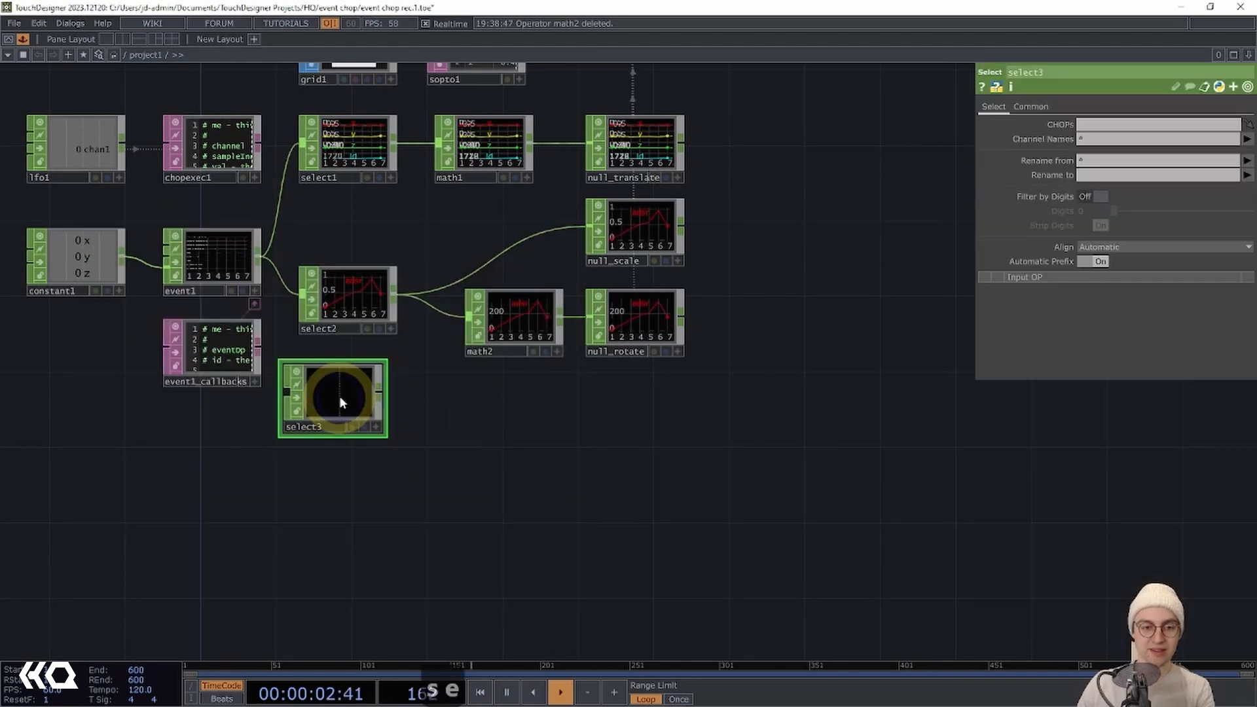
{"action": "left_click_drag", "start_coordinate": [339, 398], "coordinate": [349, 397]}
{"action": "left_click_drag", "start_coordinate": [262, 265], "coordinate": [367, 406]}
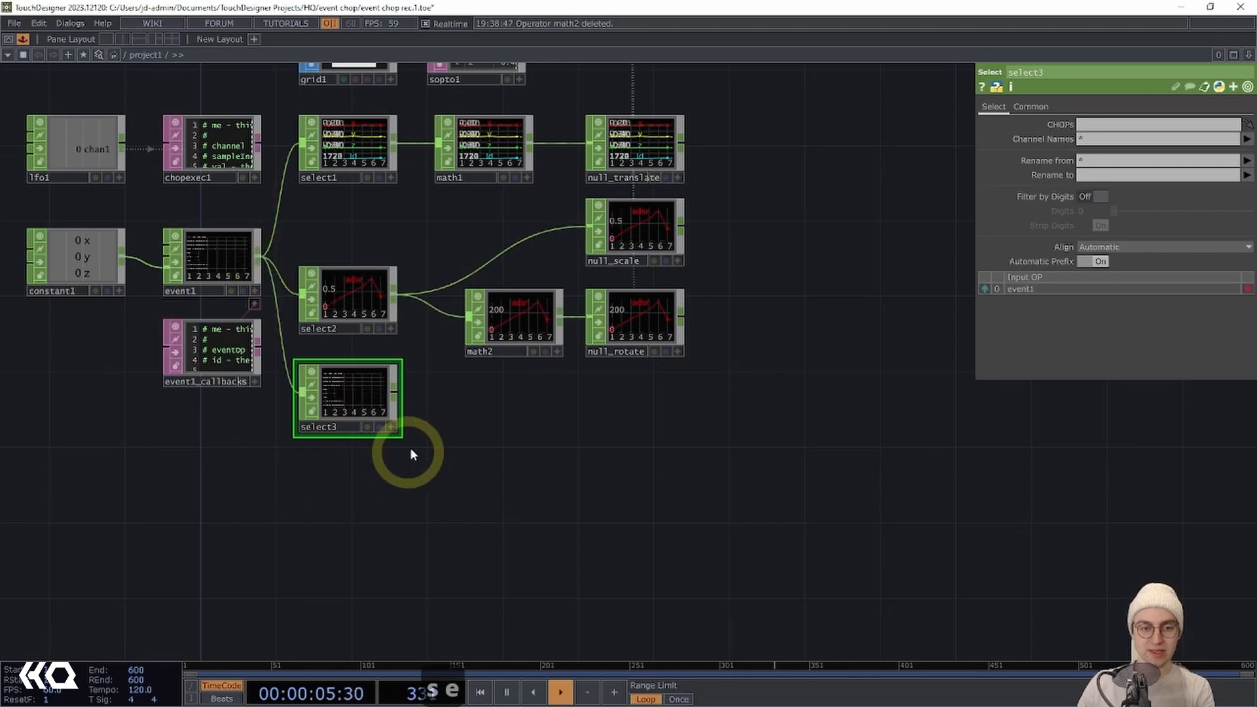
Move select3 slightly farther below select2 and set its Channel Names to id.
{"action": "scroll", "coordinate": [410, 446], "scroll_direction": "up", "scroll_amount": 4}
{"action": "middle_click_drag", "start_coordinate": [368, 462], "coordinate": [301, 472]}
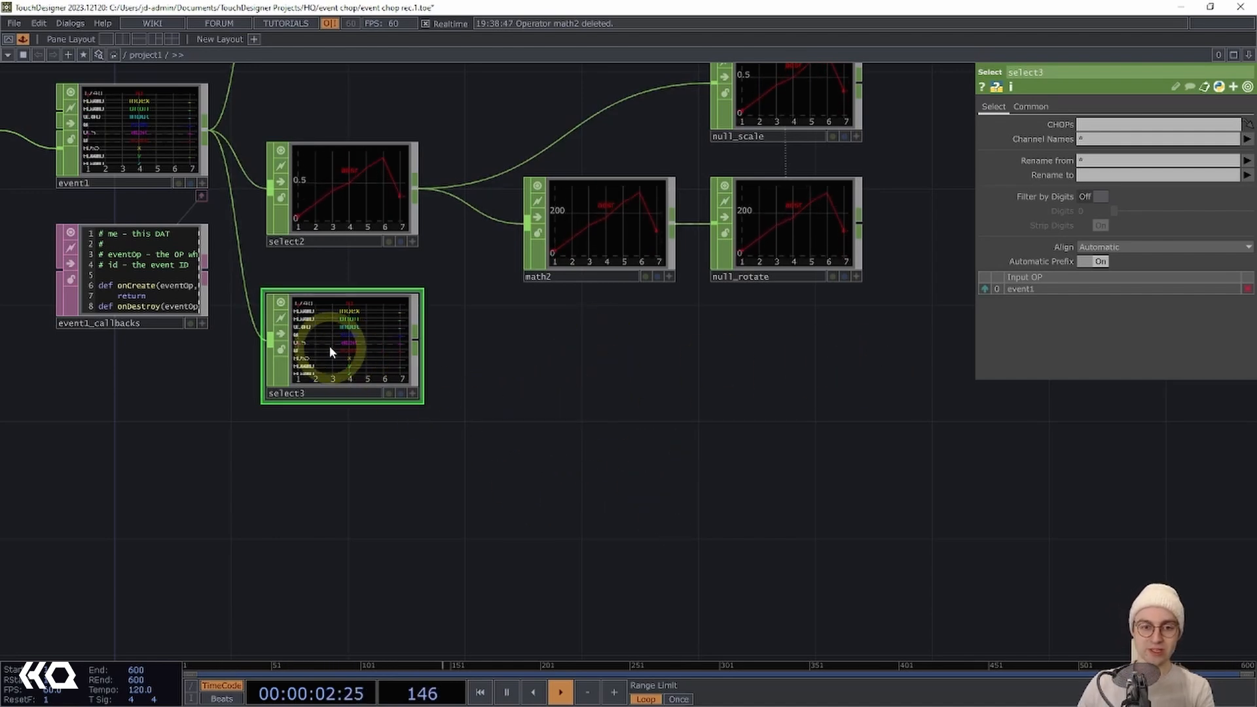
{"action": "left_click_drag", "start_coordinate": [322, 339], "coordinate": [328, 365]}
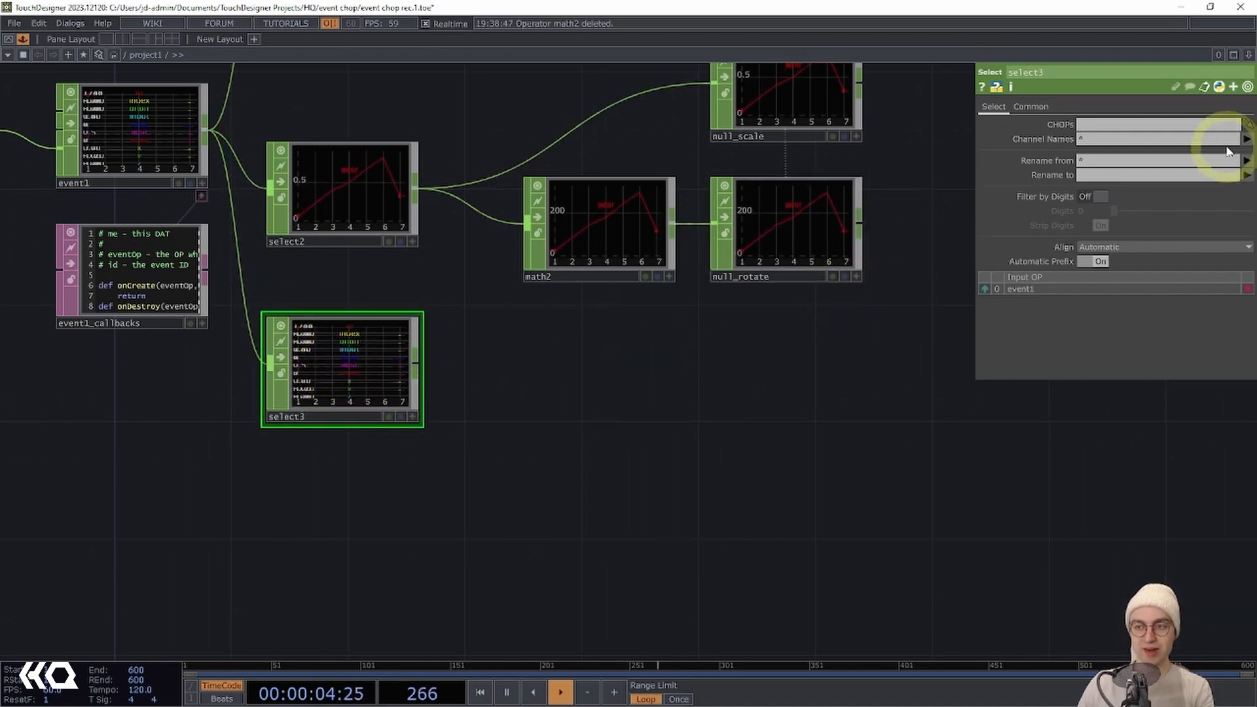
{"action": "left_click", "coordinate": [1246, 140]}
{"action": "left_click", "coordinate": [1234, 166]}
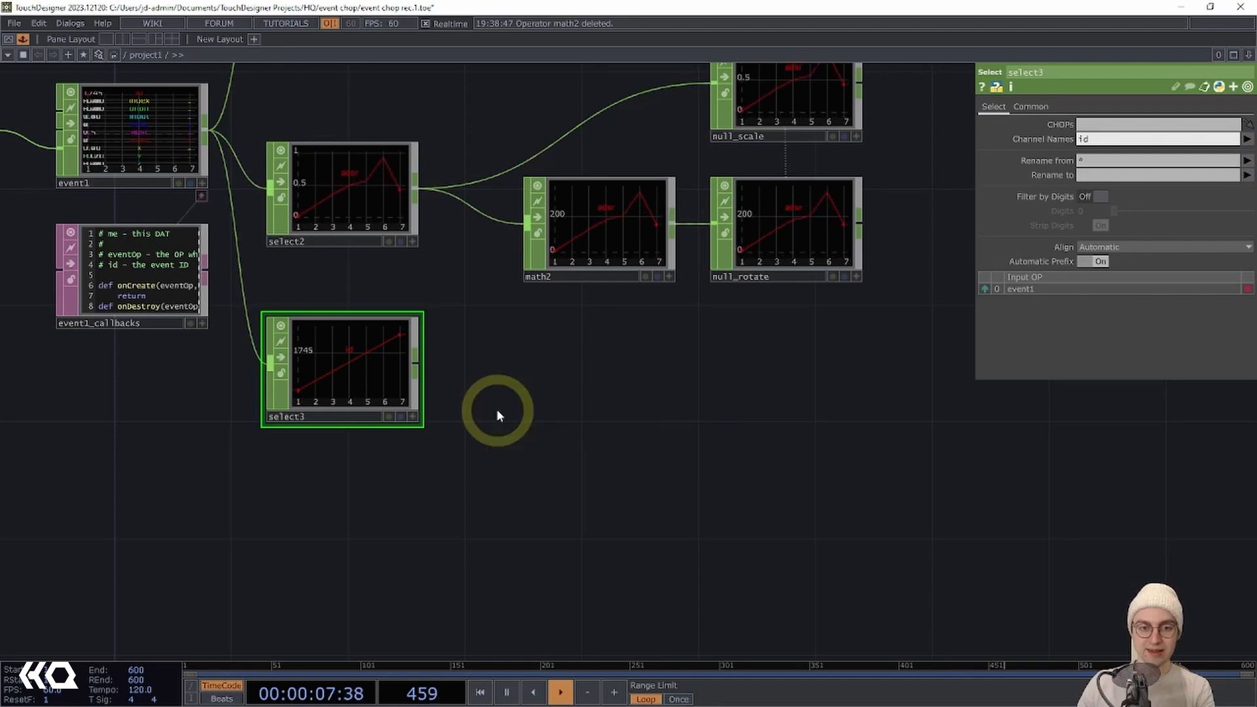
Add a Noise CHOP fed by select3's output and place it to the right of select3.
{"action": "left_click_drag", "start_coordinate": [497, 411], "coordinate": [470, 376]}
{"action": "right_click", "coordinate": [394, 330]}
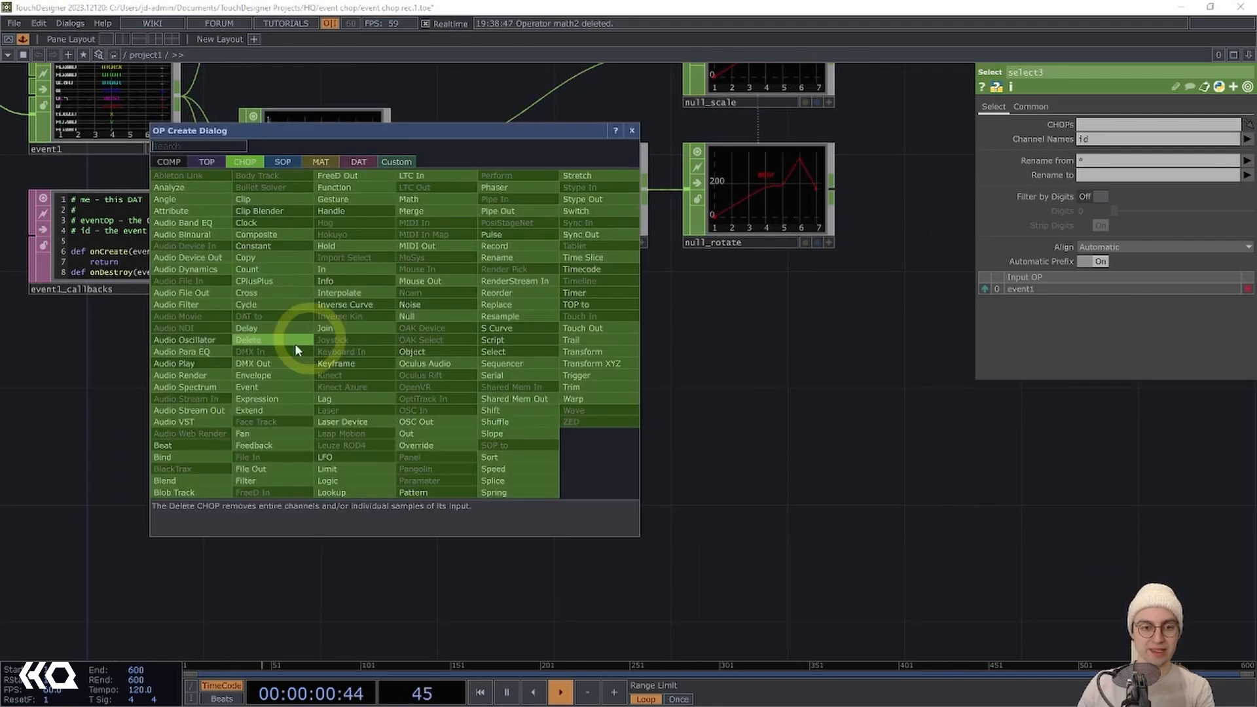
{"action": "type", "text": "noise"}
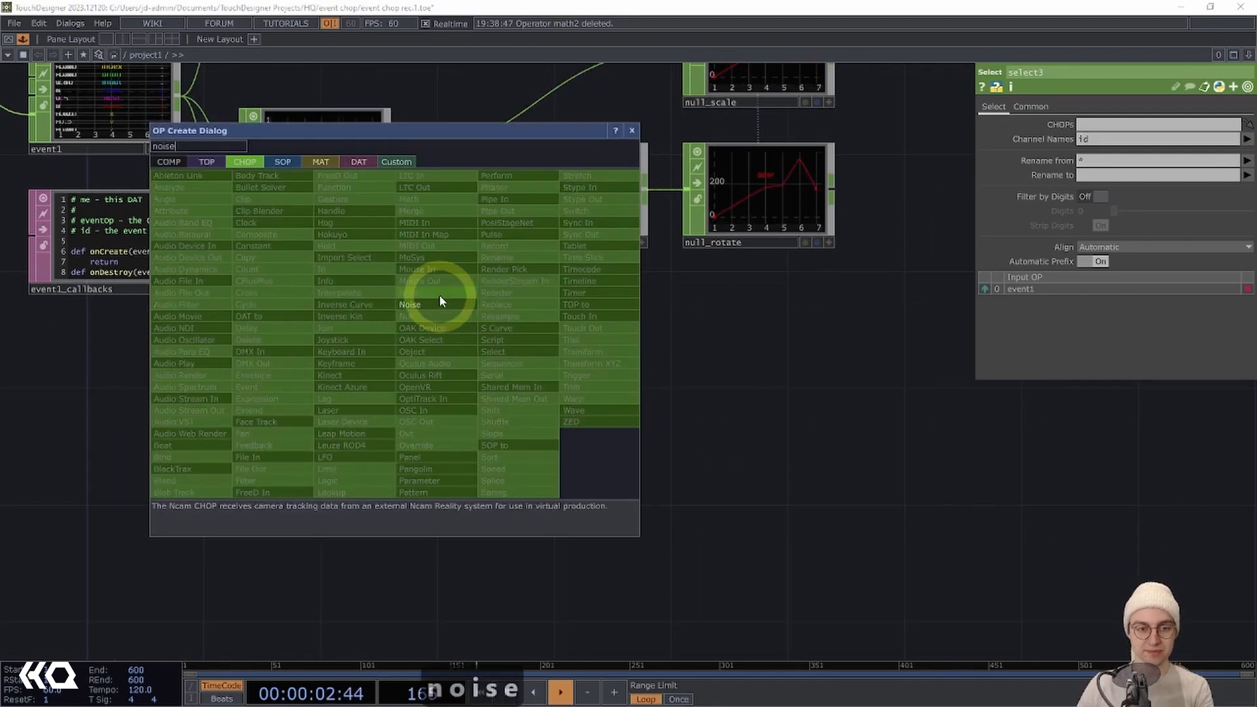
{"action": "left_click", "coordinate": [438, 301]}
{"action": "left_click", "coordinate": [521, 392]}
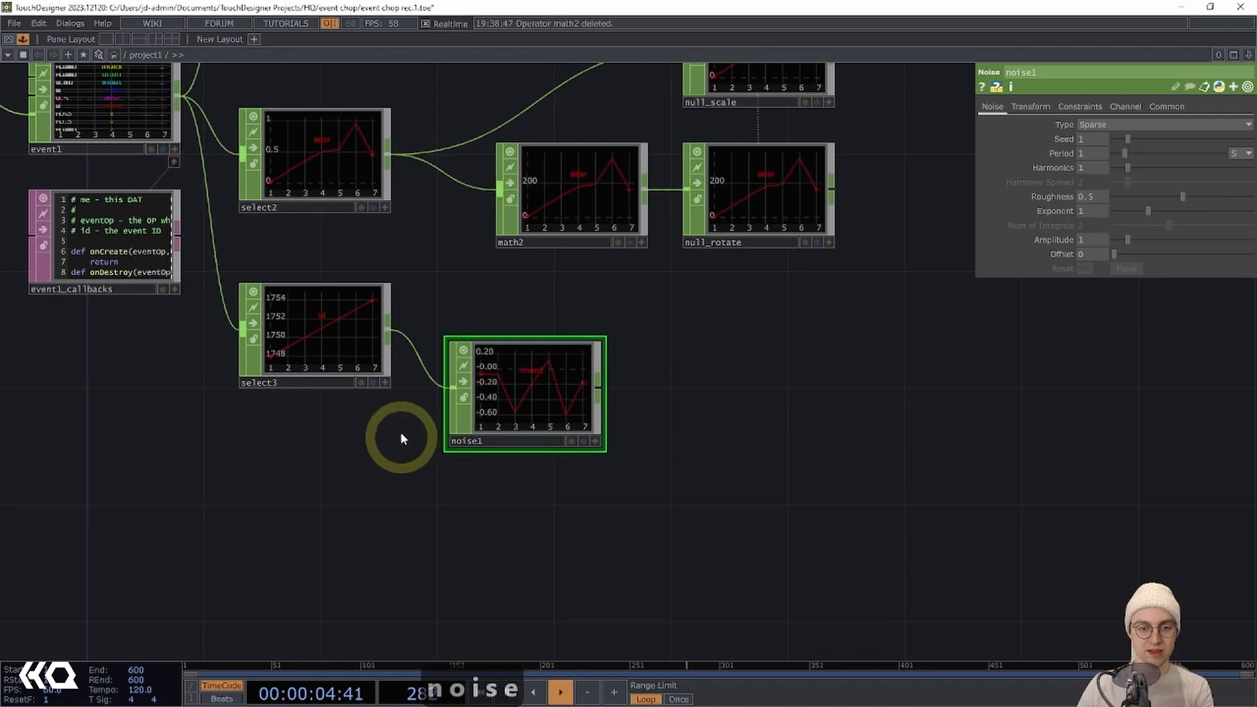
{"action": "scroll", "coordinate": [399, 438], "scroll_direction": "up", "scroll_amount": 4}
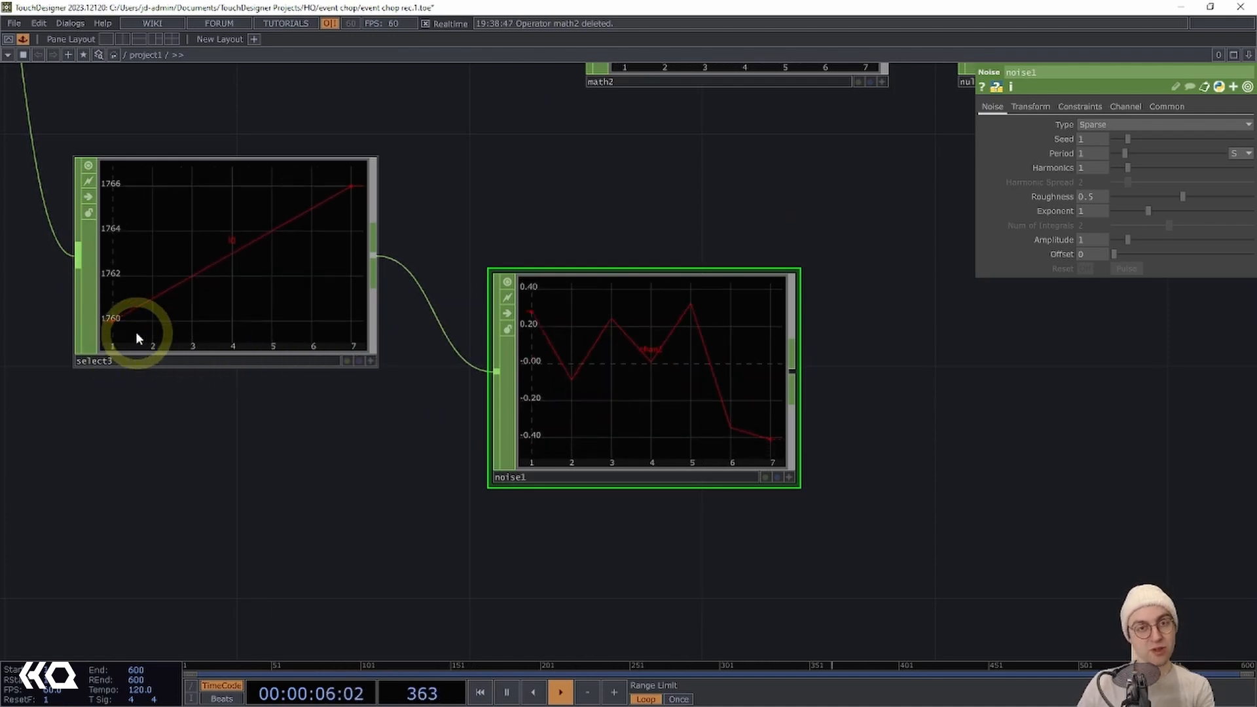
{"action": "scroll", "coordinate": [364, 389], "scroll_direction": "up", "scroll_amount": 2}
{"action": "scroll", "coordinate": [440, 490], "scroll_direction": "down", "scroll_amount": 2}
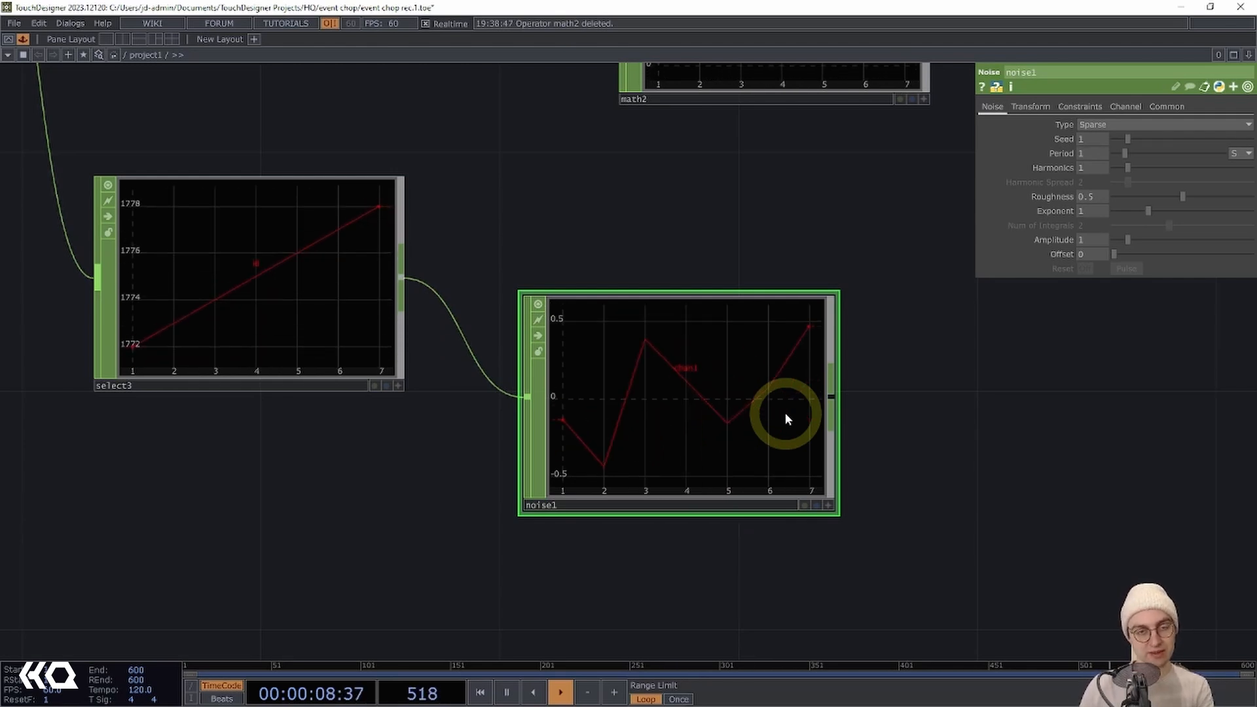
Move noise1 lower, below and to the right of select3, and set its Amplitude to 0.5 and Offset to 0.5.
{"action": "scroll", "coordinate": [724, 598], "scroll_direction": "down", "scroll_amount": 2}
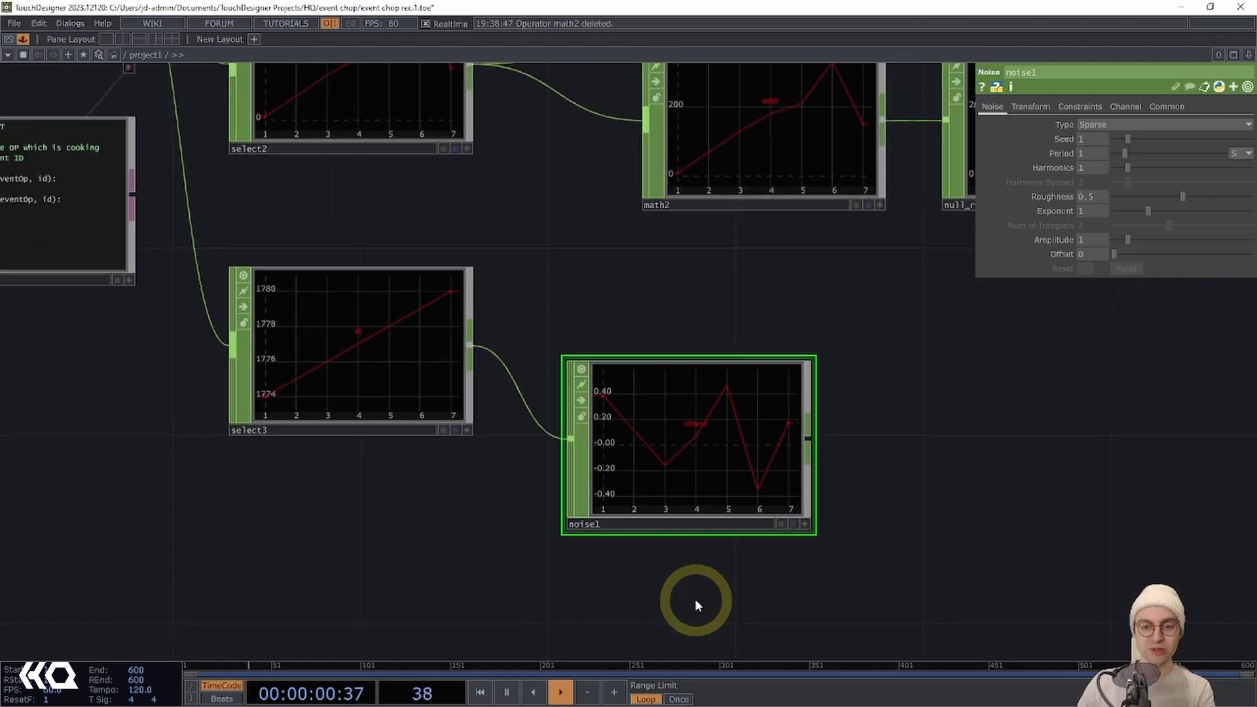
{"action": "left_click_drag", "start_coordinate": [693, 598], "coordinate": [626, 575]}
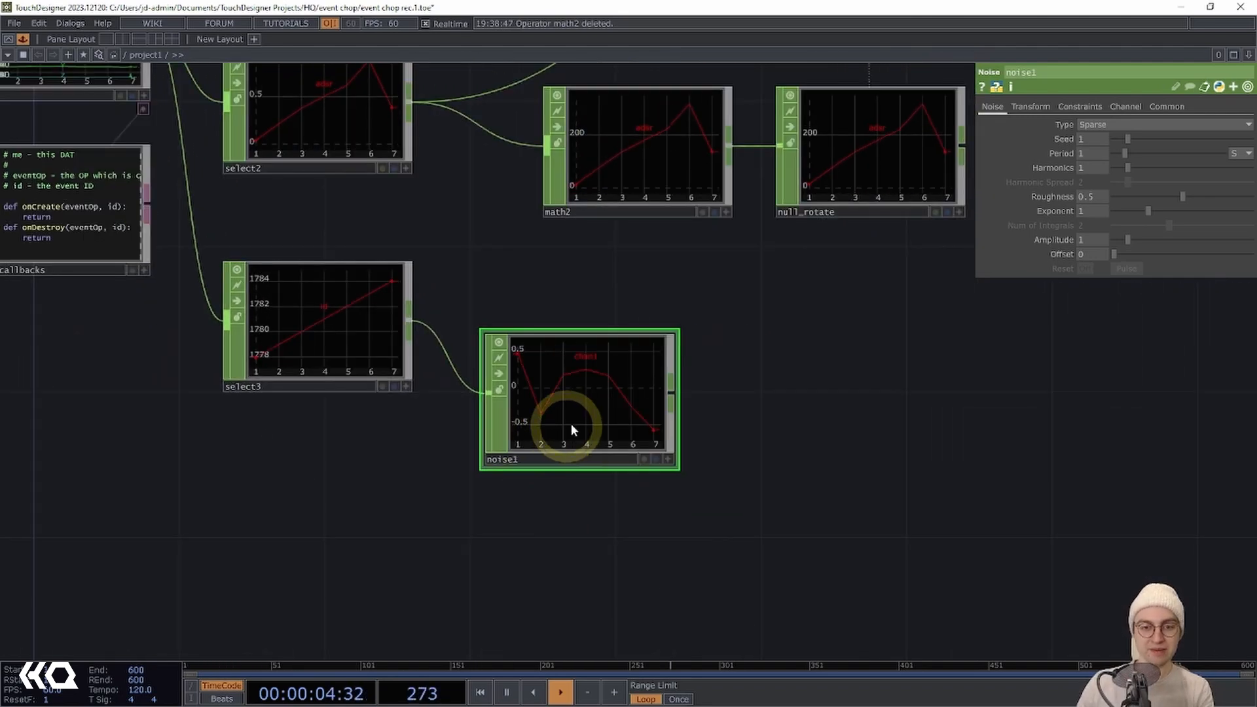
{"action": "left_click_drag", "start_coordinate": [570, 425], "coordinate": [586, 435]}
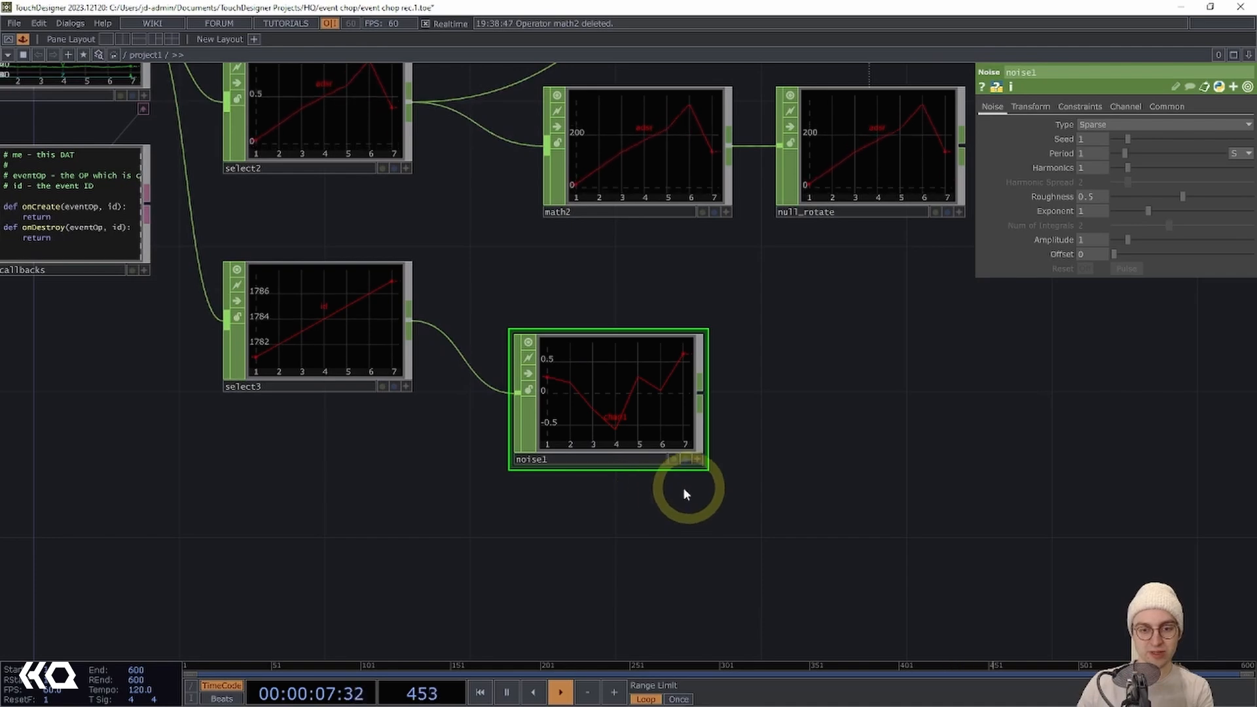
{"action": "left_click_drag", "start_coordinate": [599, 428], "coordinate": [587, 457]}
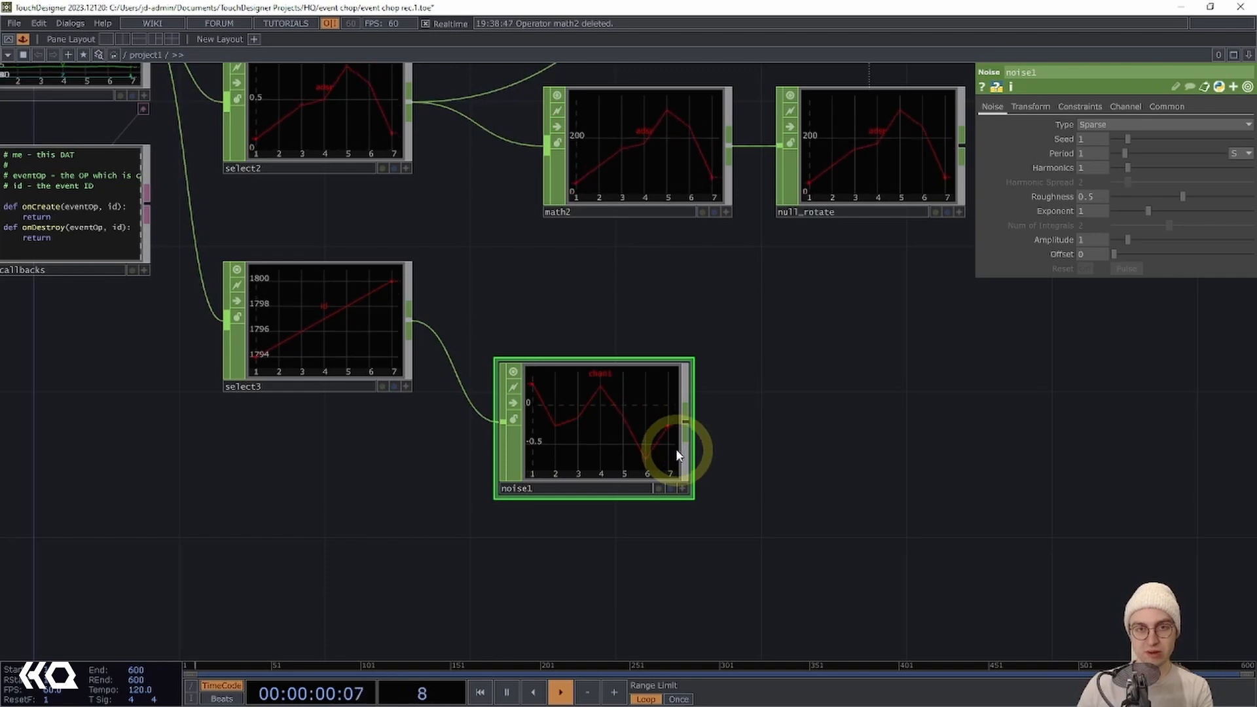
{"action": "left_click", "coordinate": [1102, 240]}
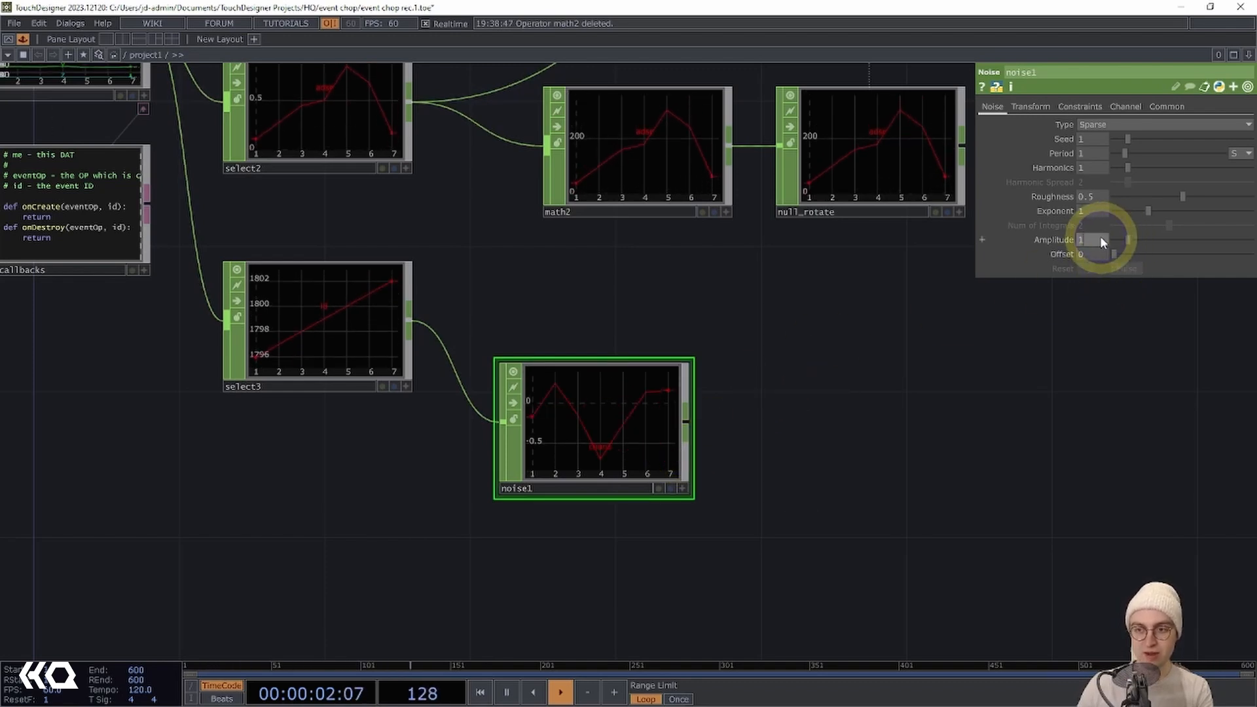
{"action": "type", "text": "0.5"}
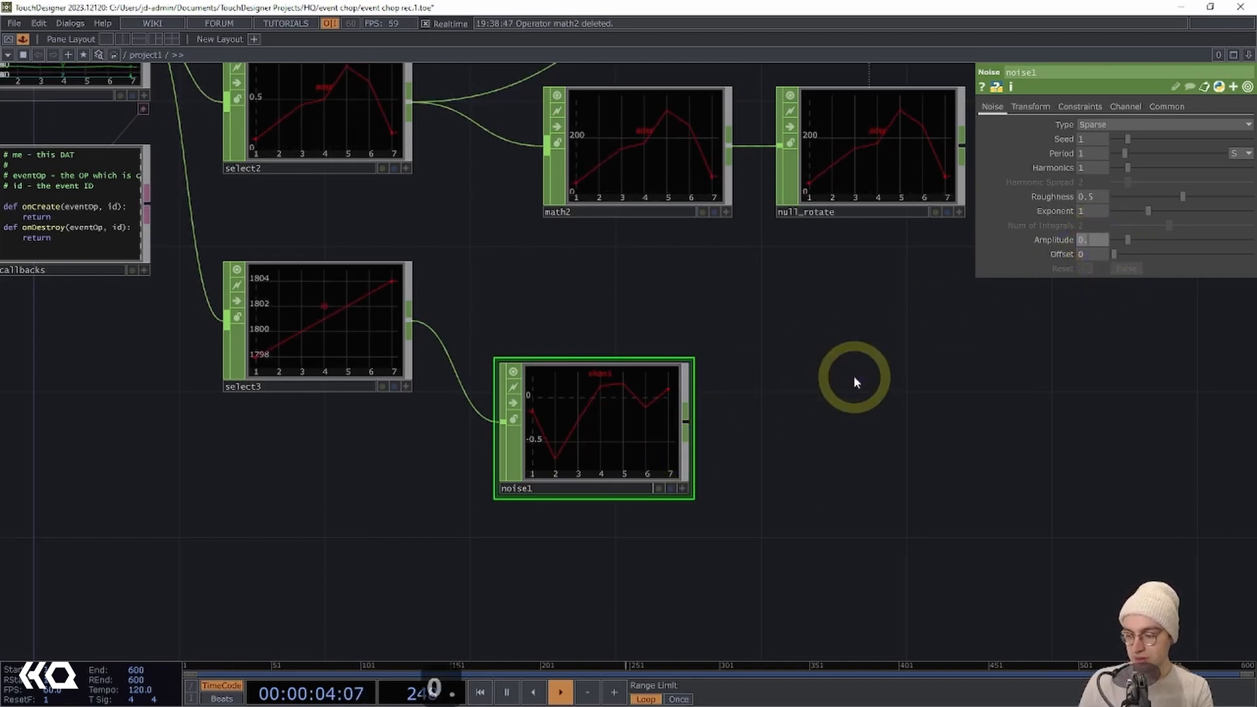
{"action": "key", "text": "Return"}
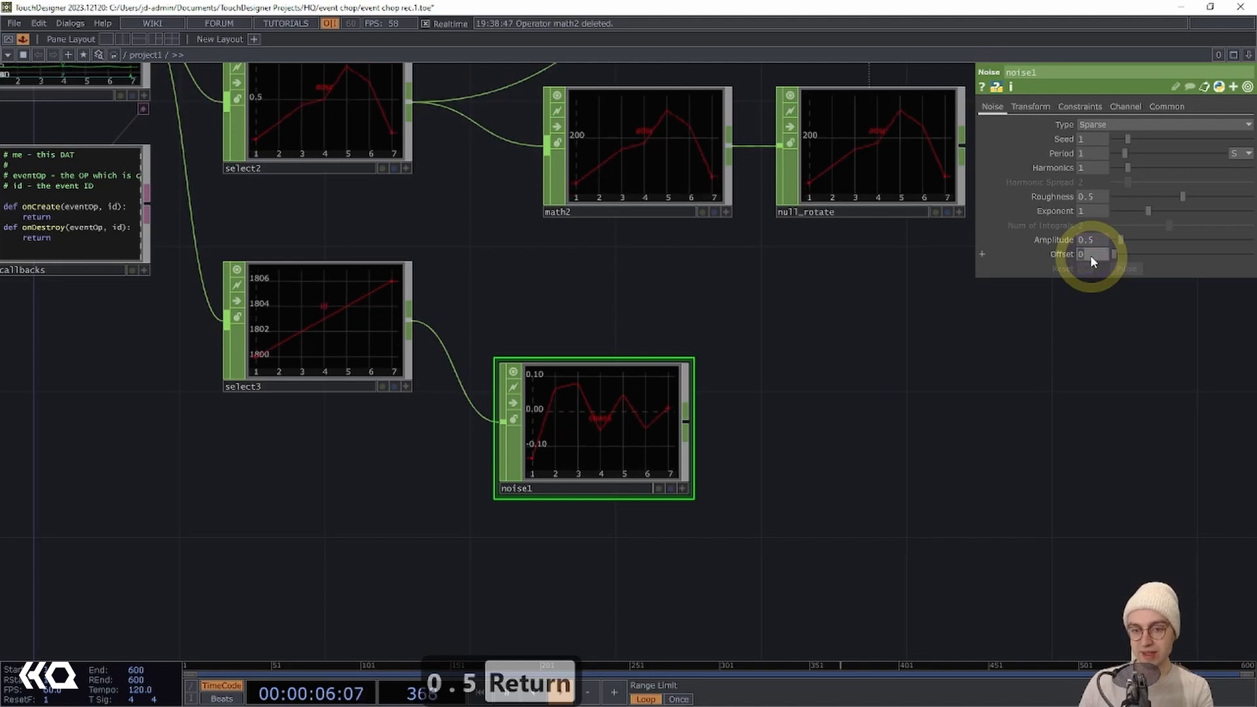
{"action": "type", "text": "0.5"}
{"action": "key", "text": "Return"}
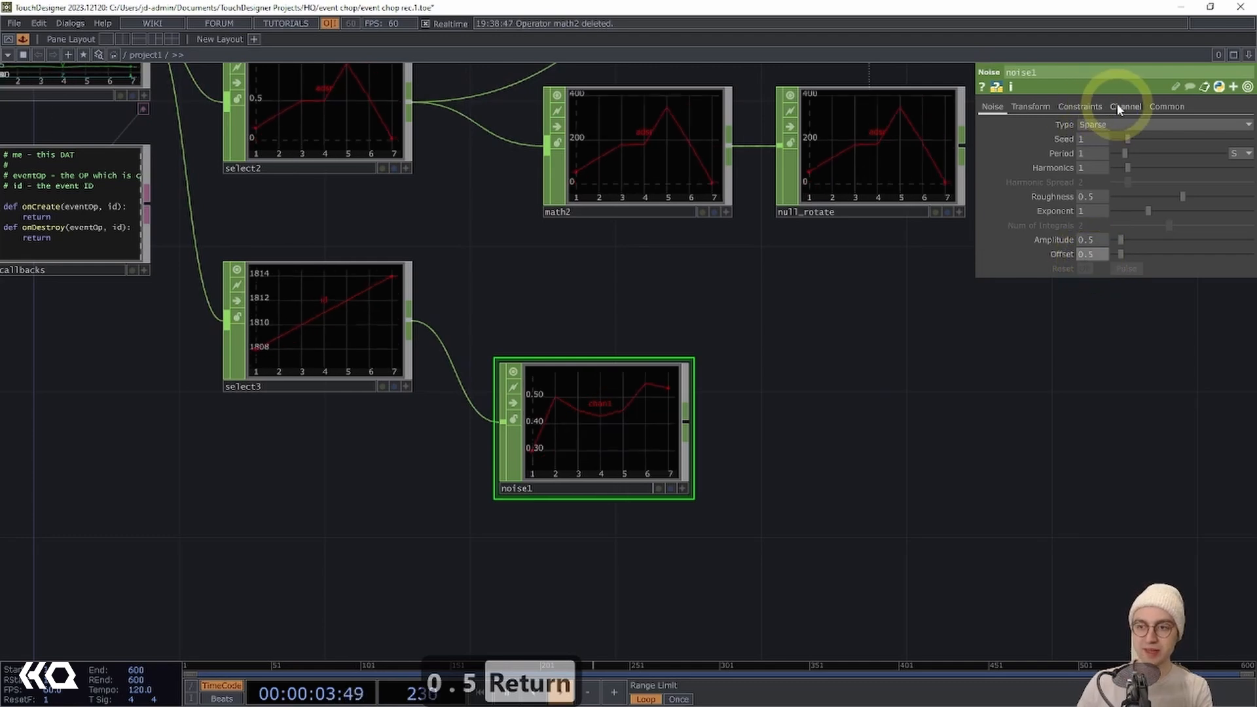
Set noise1's Channel Names to r g b, and return to its main noise parameters.
{"action": "left_click", "coordinate": [1118, 103]}
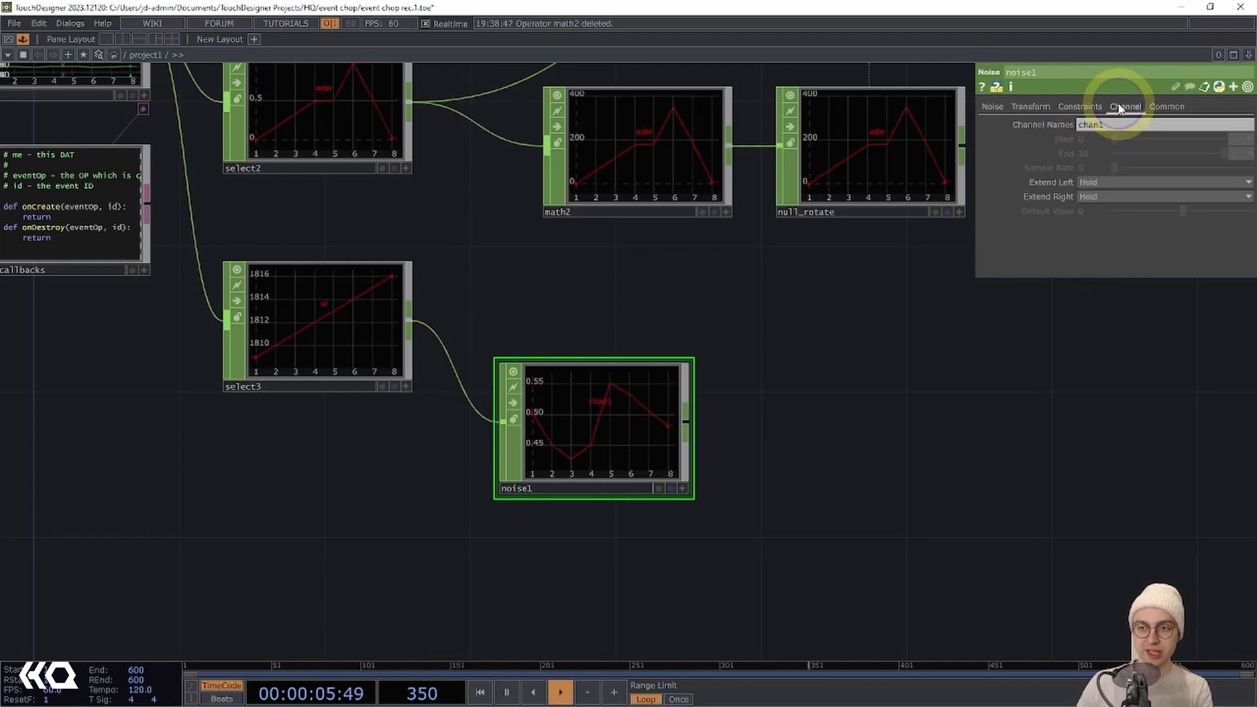
{"action": "left_click", "coordinate": [1110, 124]}
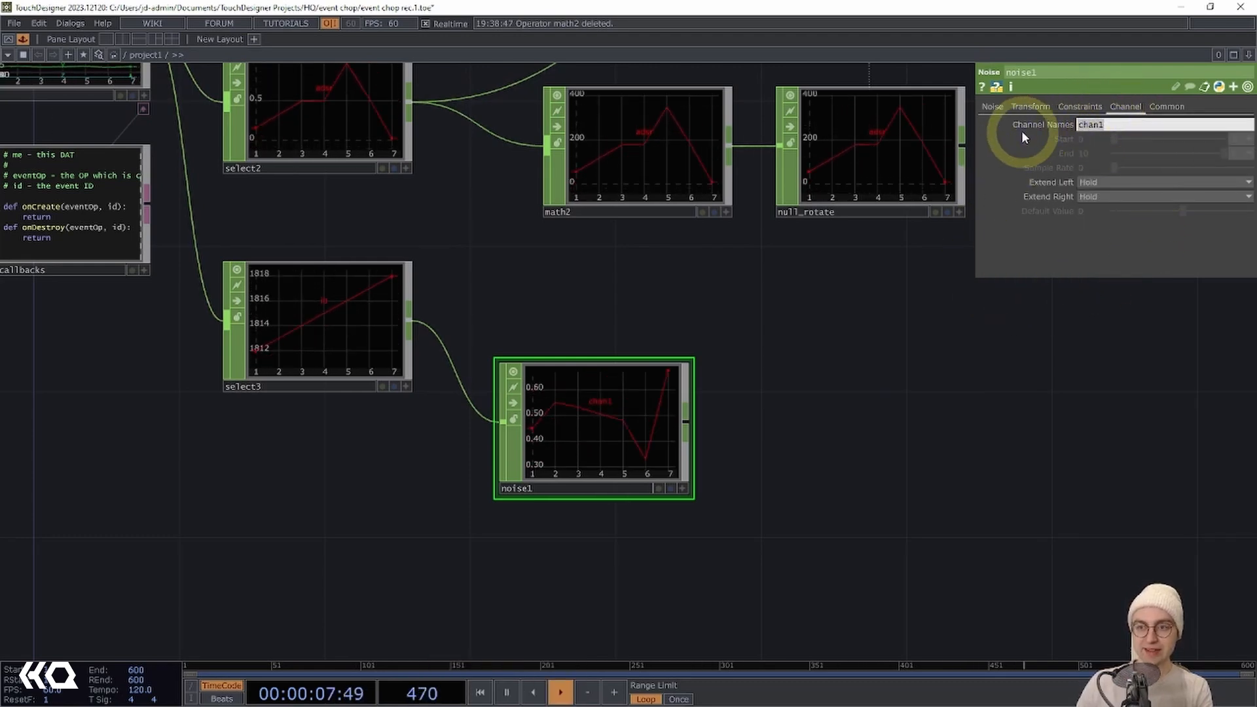
{"action": "left_click", "coordinate": [1111, 125]}
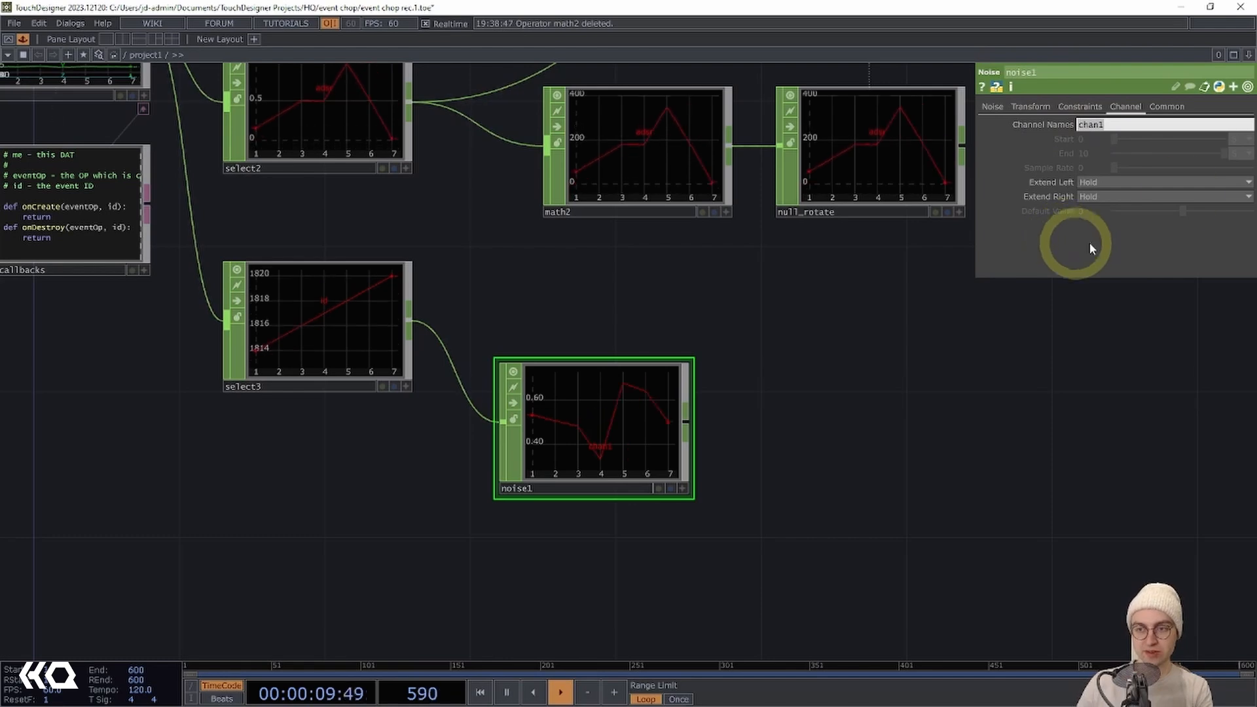
{"action": "left_click", "coordinate": [1132, 125]}
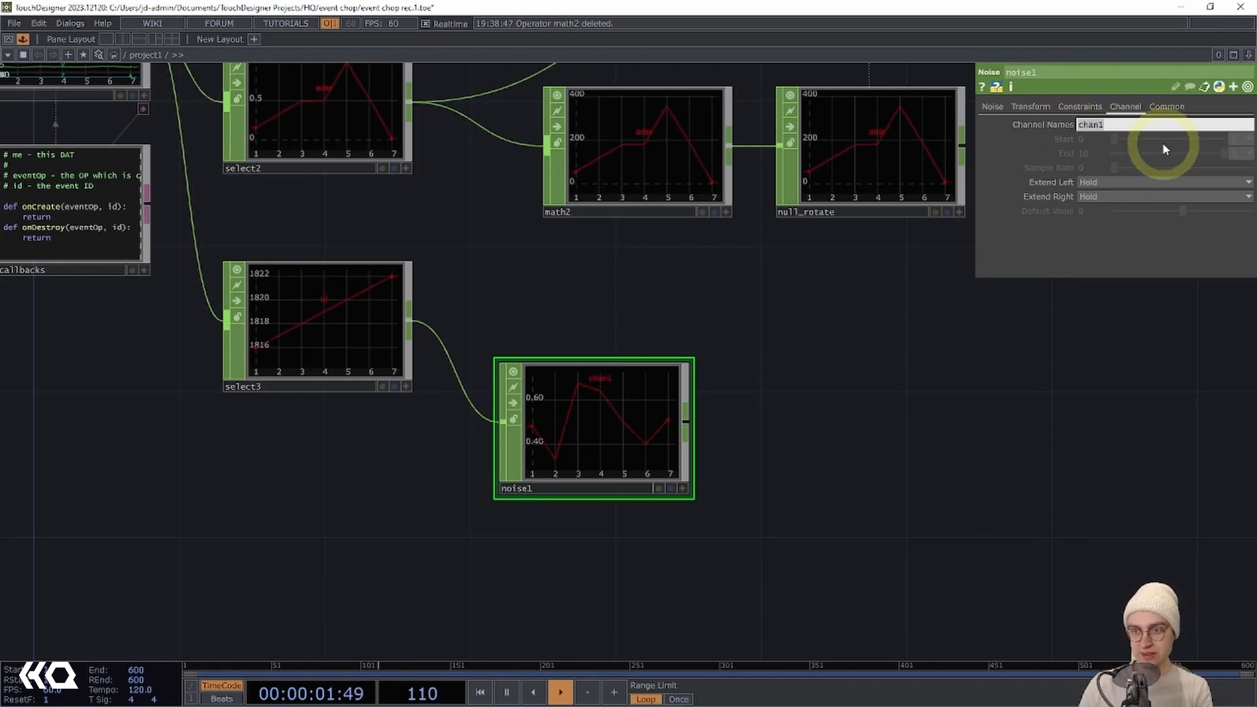
{"action": "key", "text": "BackSpace"}
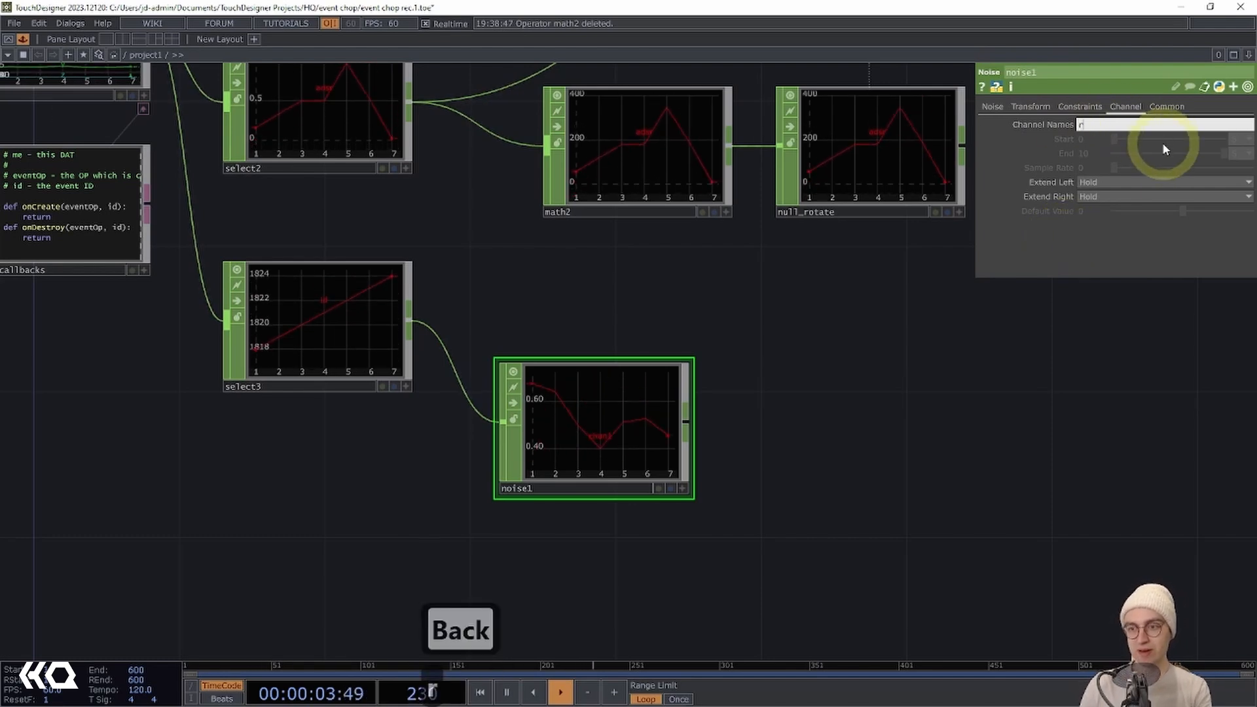
{"action": "type", "text": "r g b"}
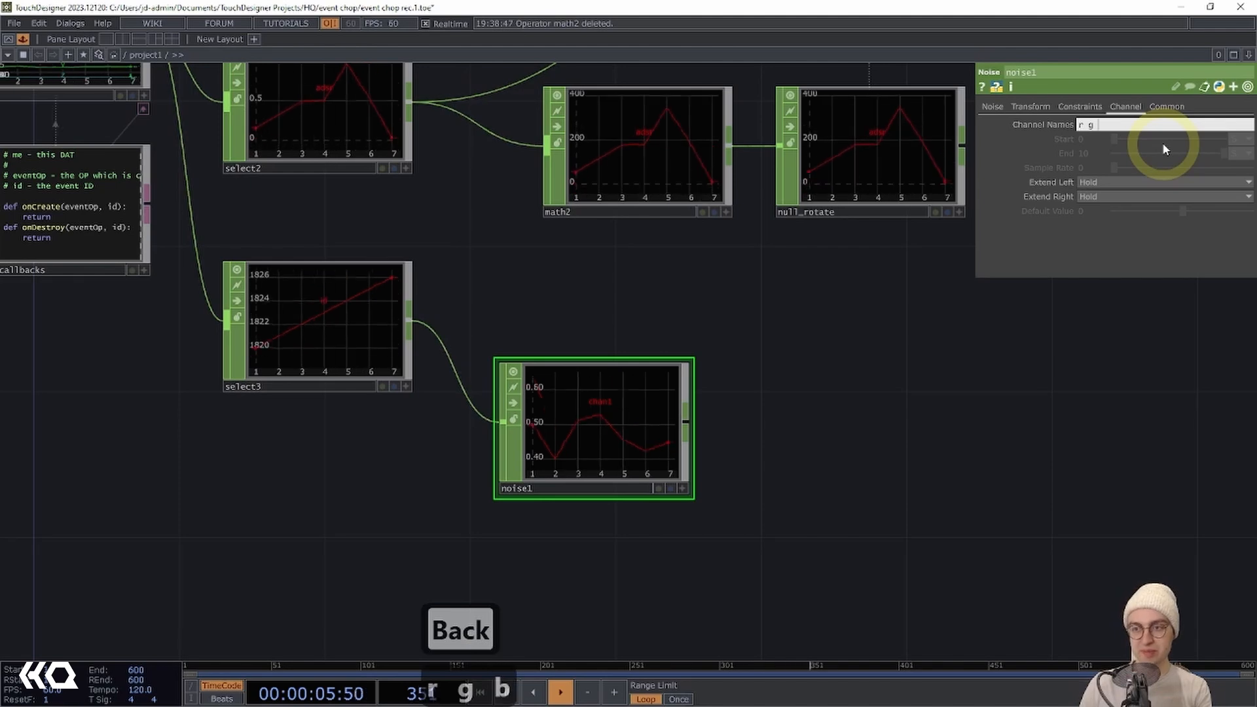
{"action": "key", "text": "Return"}
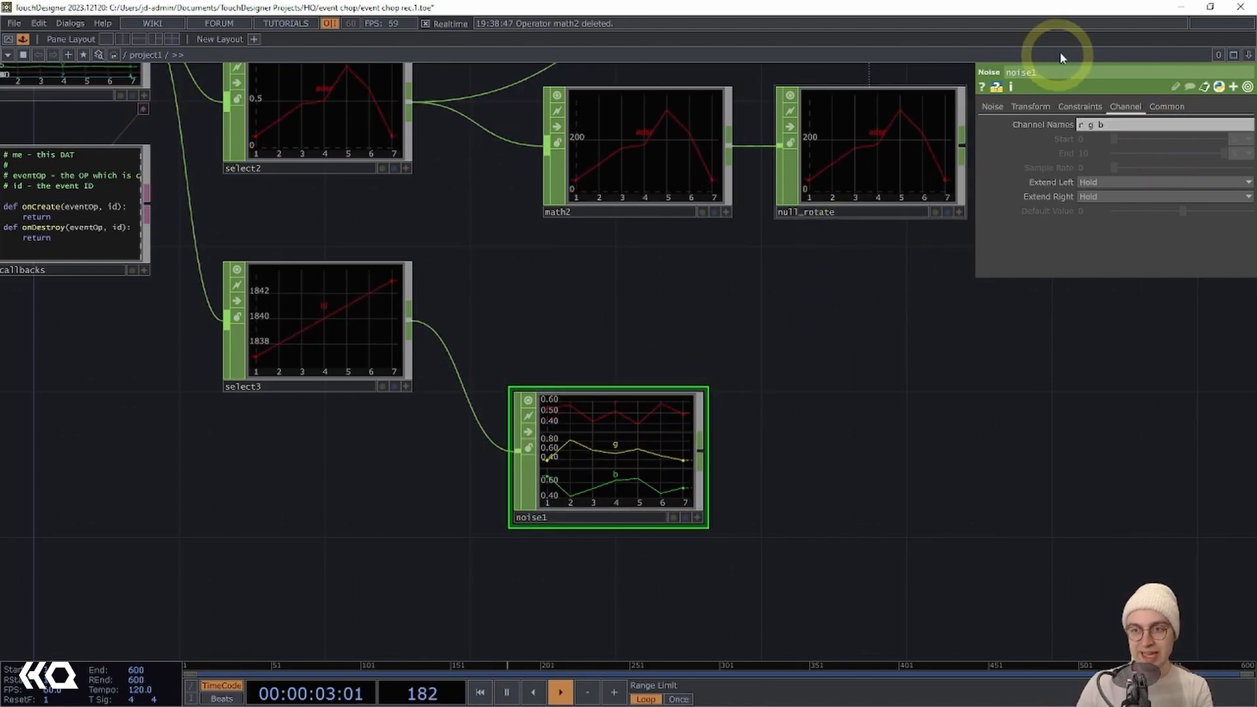
{"action": "left_click", "coordinate": [992, 106]}
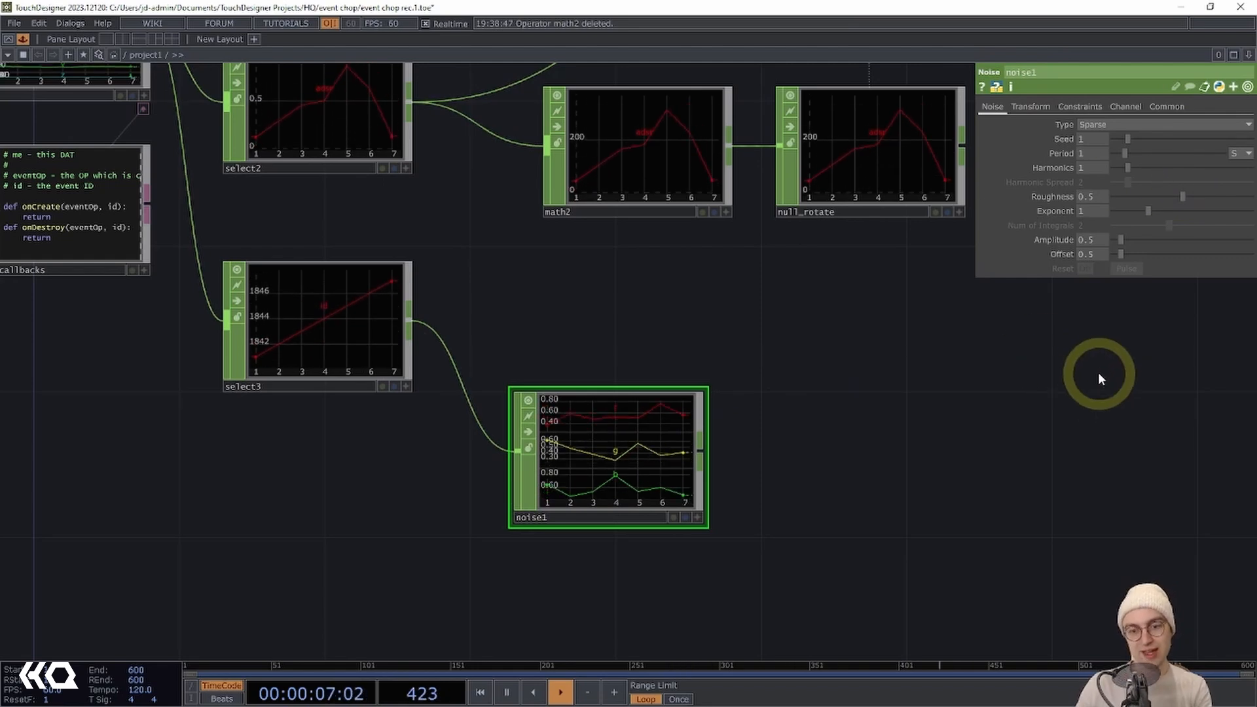
Add a Select CHOP to the right of noise1 and connect noise1's output to its input.
{"action": "left_click_drag", "start_coordinate": [831, 468], "coordinate": [797, 477]}
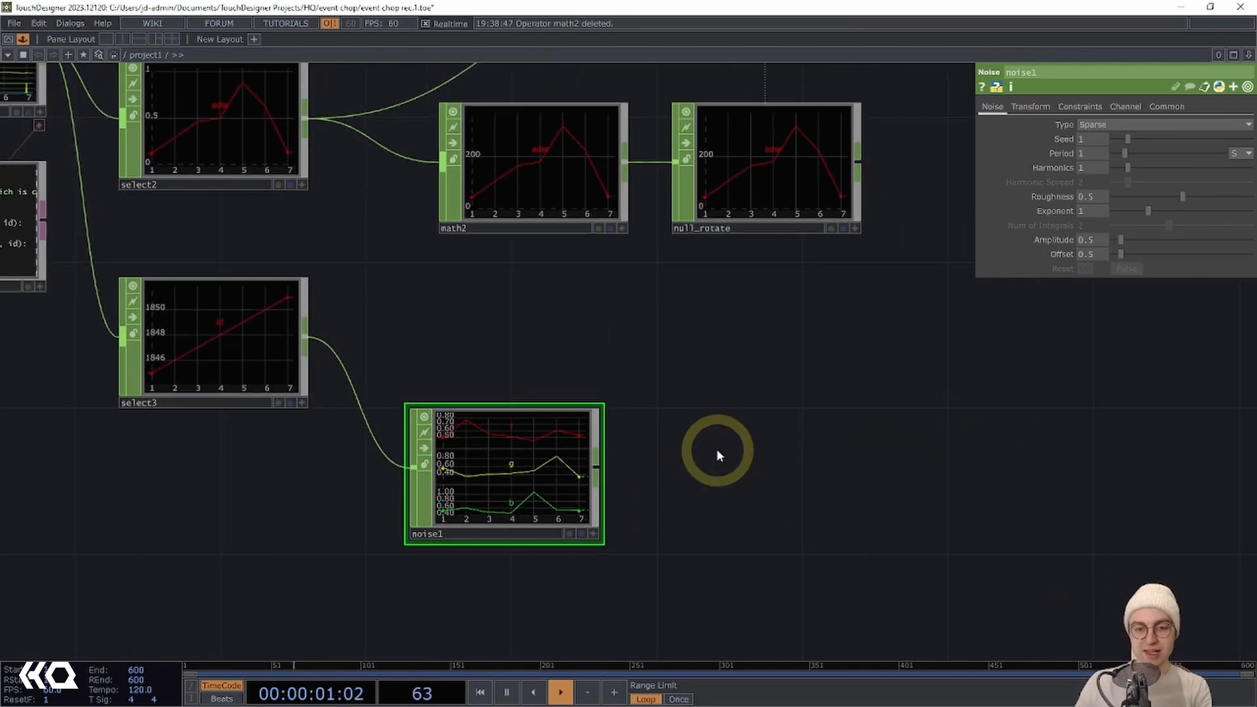
{"action": "double_click", "coordinate": [716, 447]}
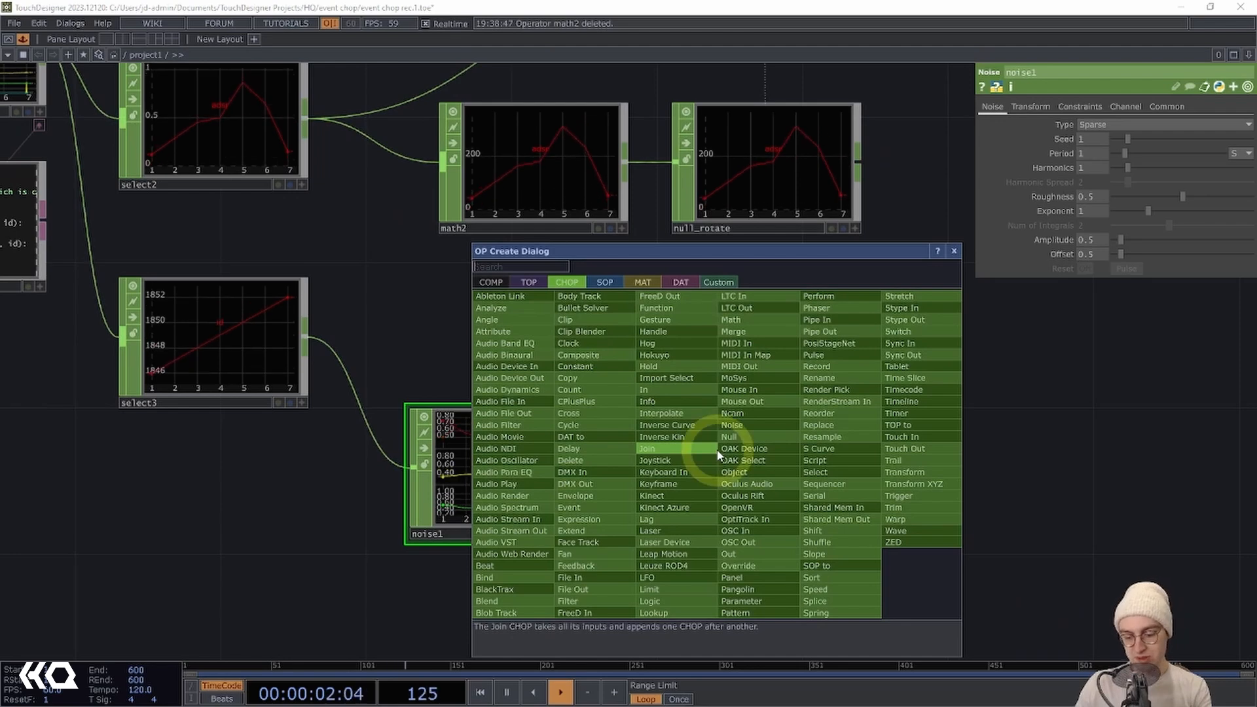
{"action": "type", "text": "se"}
{"action": "left_click", "coordinate": [812, 475]}
{"action": "left_click", "coordinate": [743, 386]}
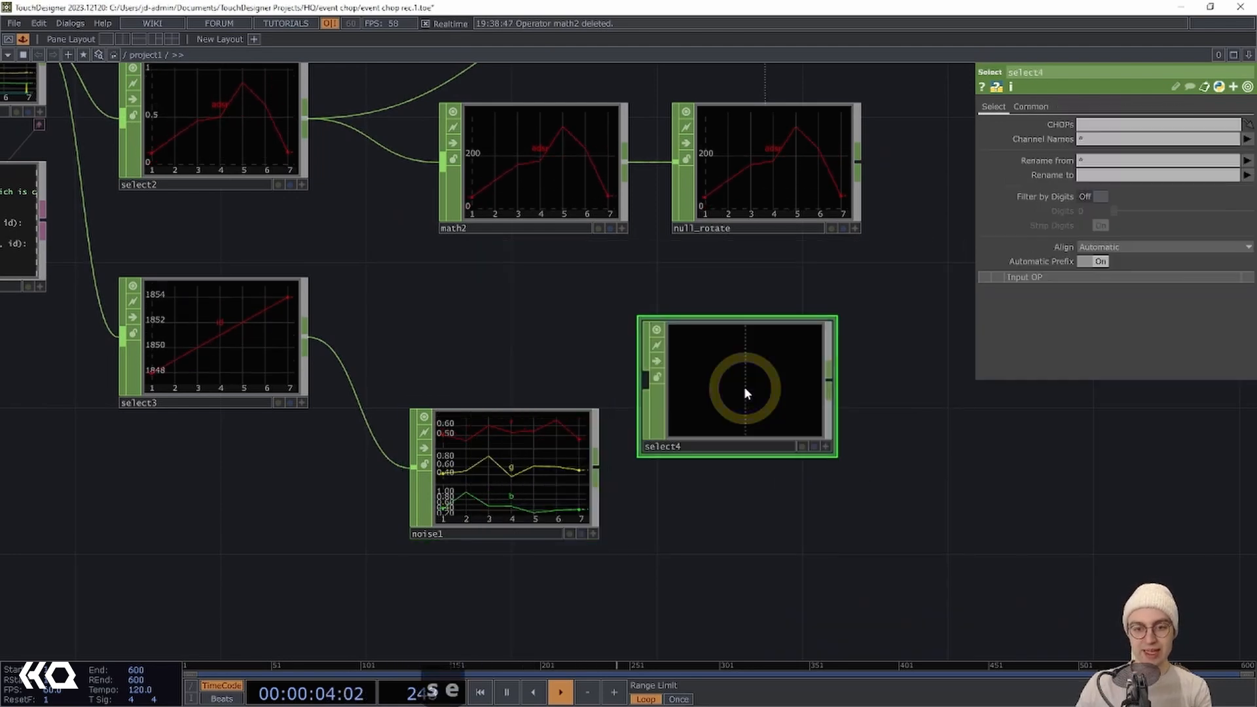
{"action": "left_click_drag", "start_coordinate": [471, 370], "coordinate": [432, 389]}
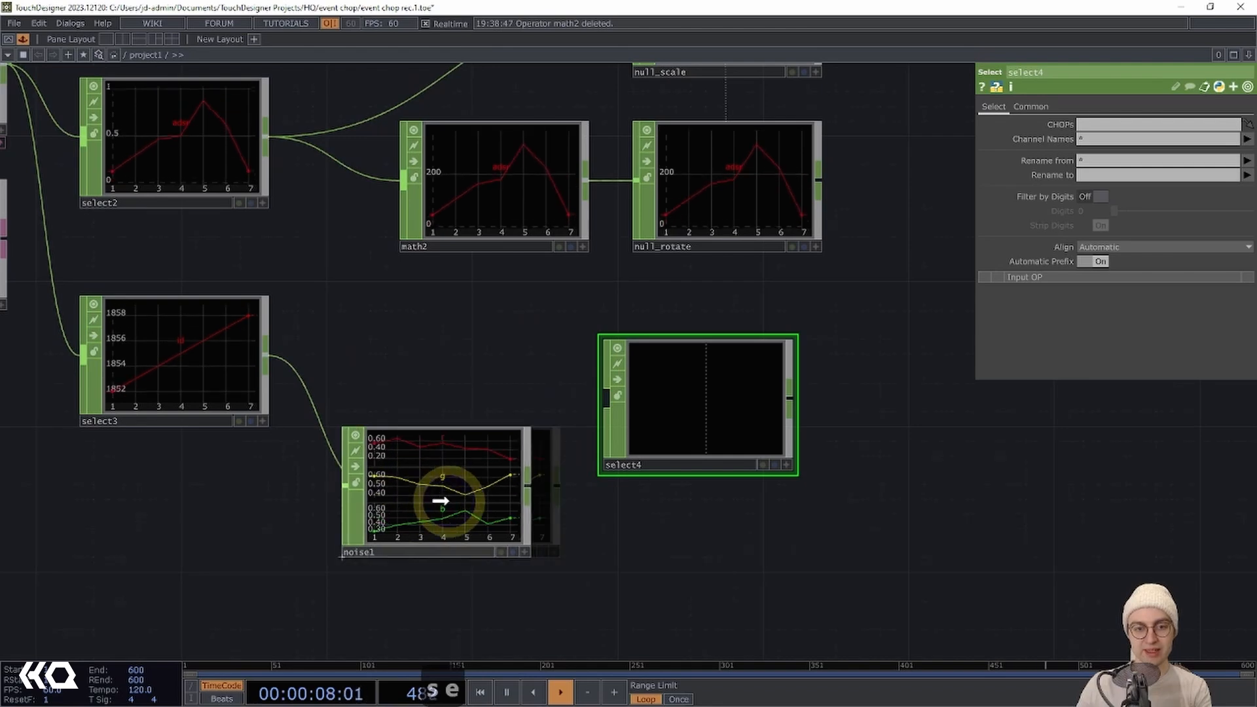
{"action": "left_click_drag", "start_coordinate": [436, 496], "coordinate": [407, 497]}
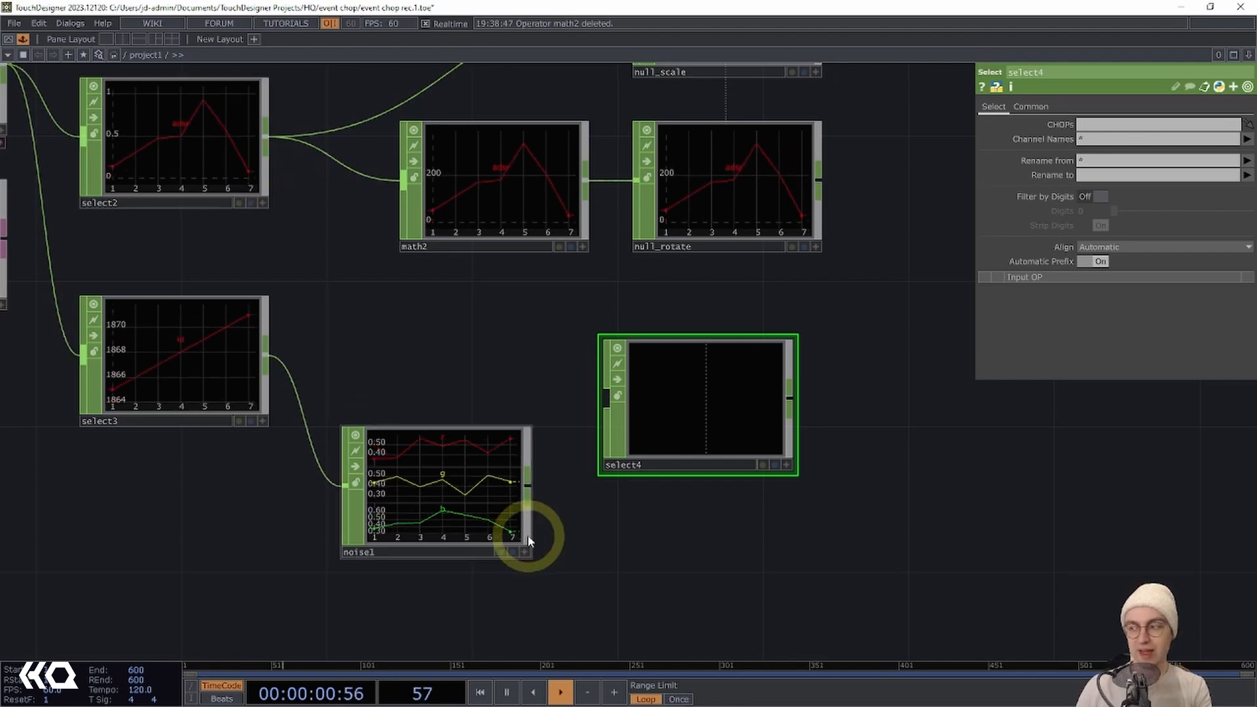
{"action": "left_click_drag", "start_coordinate": [528, 485], "coordinate": [740, 411]}
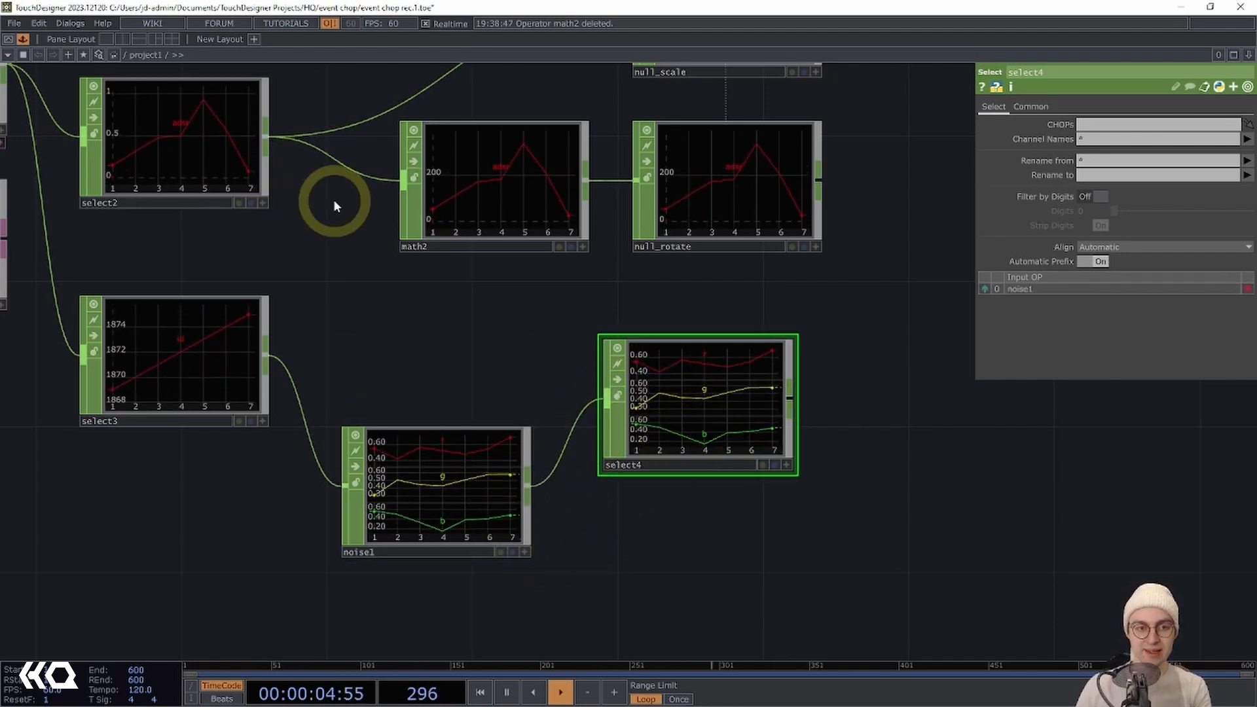
Connect select2's output to select4 as a second input alongside noise1.
{"action": "left_click", "coordinate": [267, 134]}
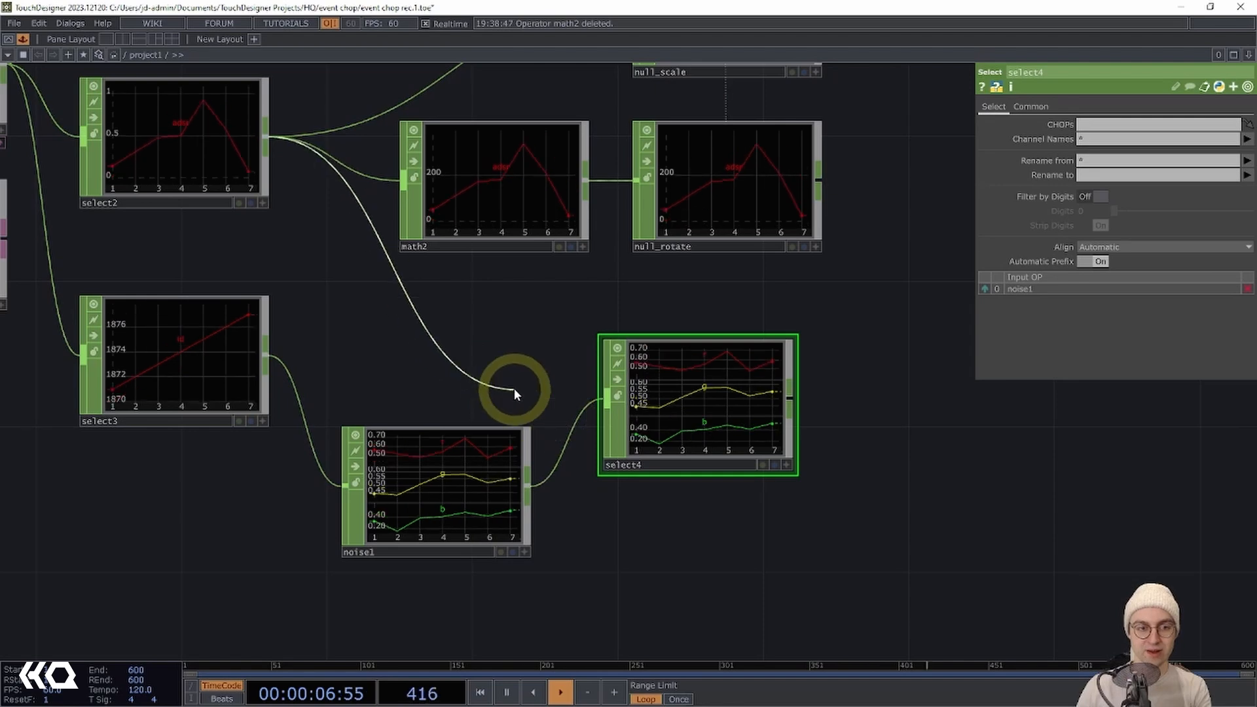
{"action": "left_click", "coordinate": [415, 309]}
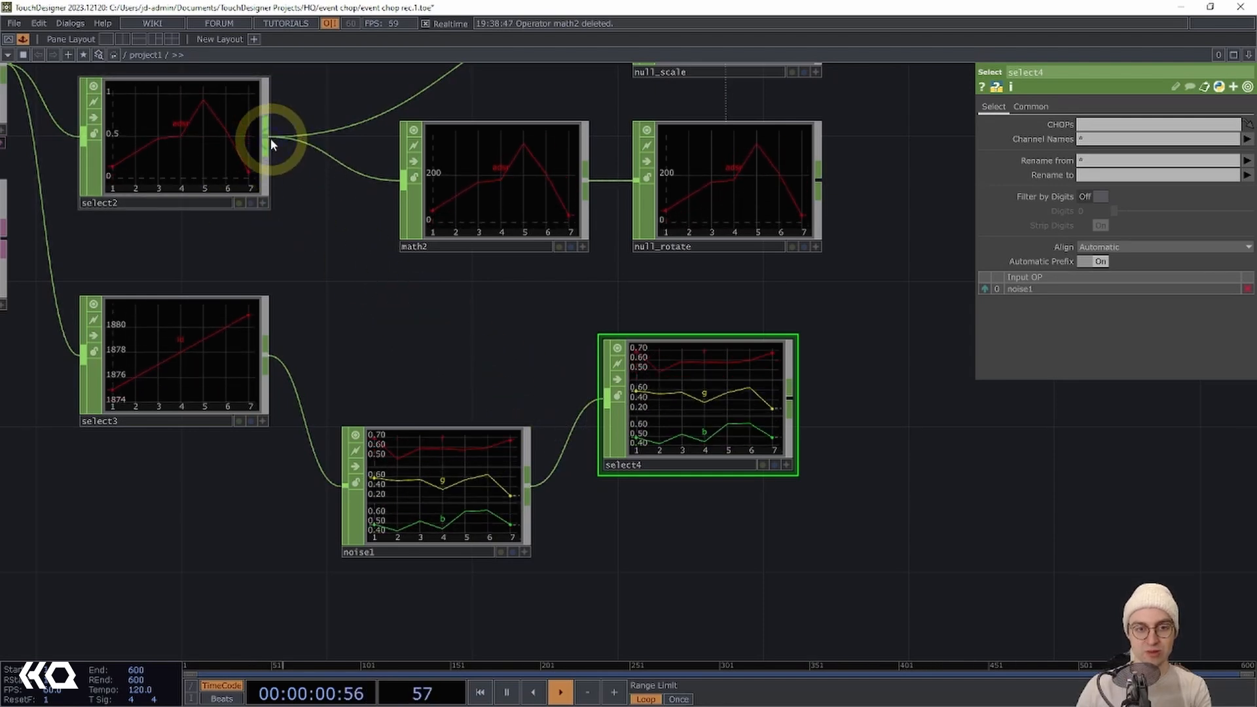
{"action": "left_click_drag", "start_coordinate": [269, 139], "coordinate": [600, 393]}
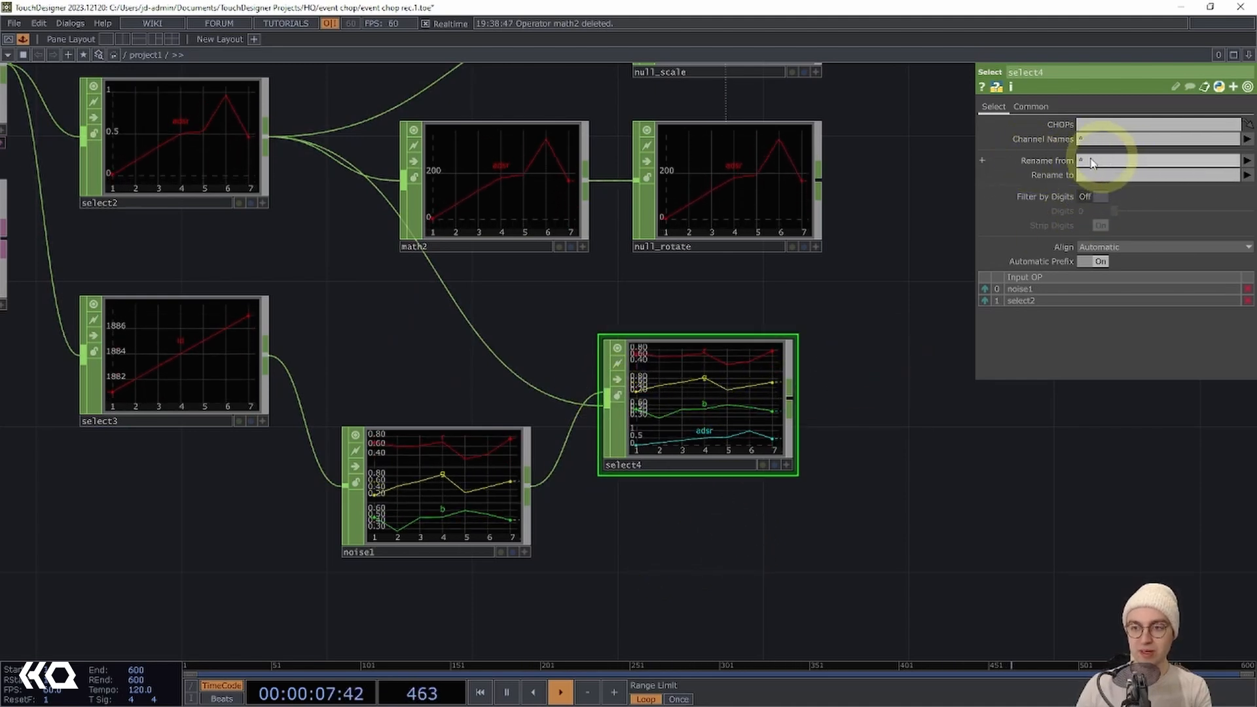
Rename the adsr channel to a in select4 using Rename from adsr and Rename to a.
{"action": "left_click", "coordinate": [1141, 163]}
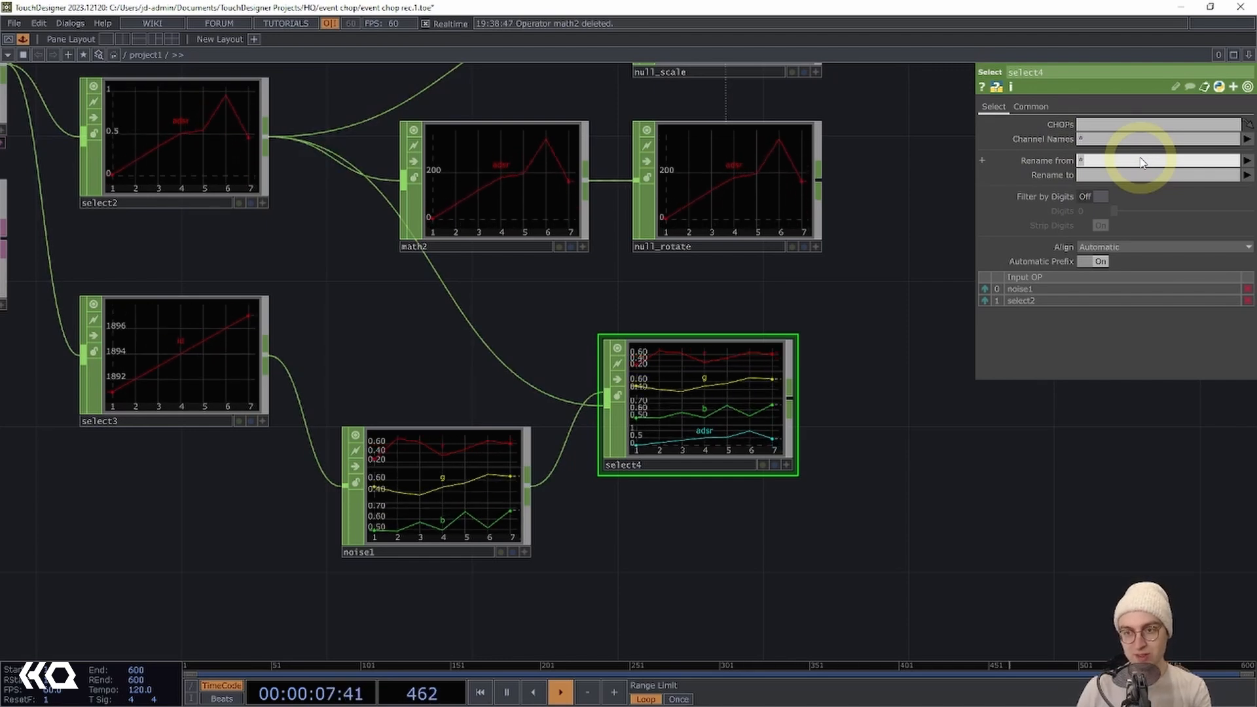
{"action": "type", "text": "adsr"}
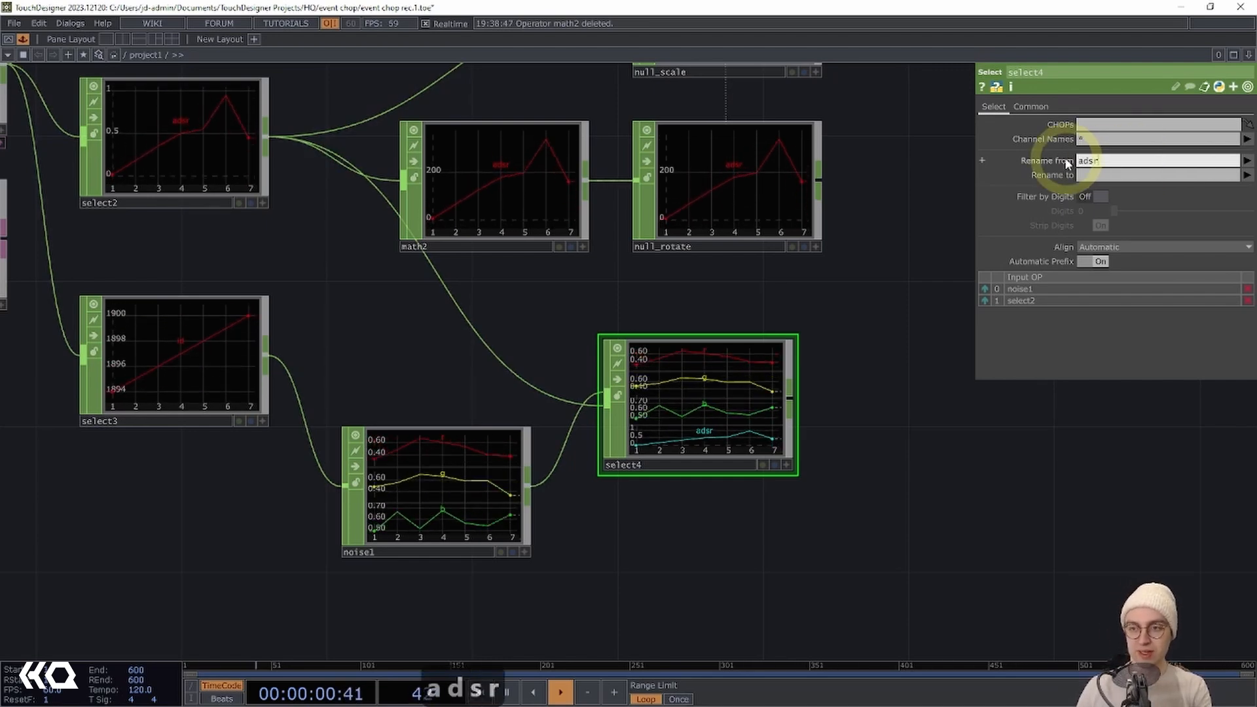
{"action": "left_click", "coordinate": [1105, 174]}
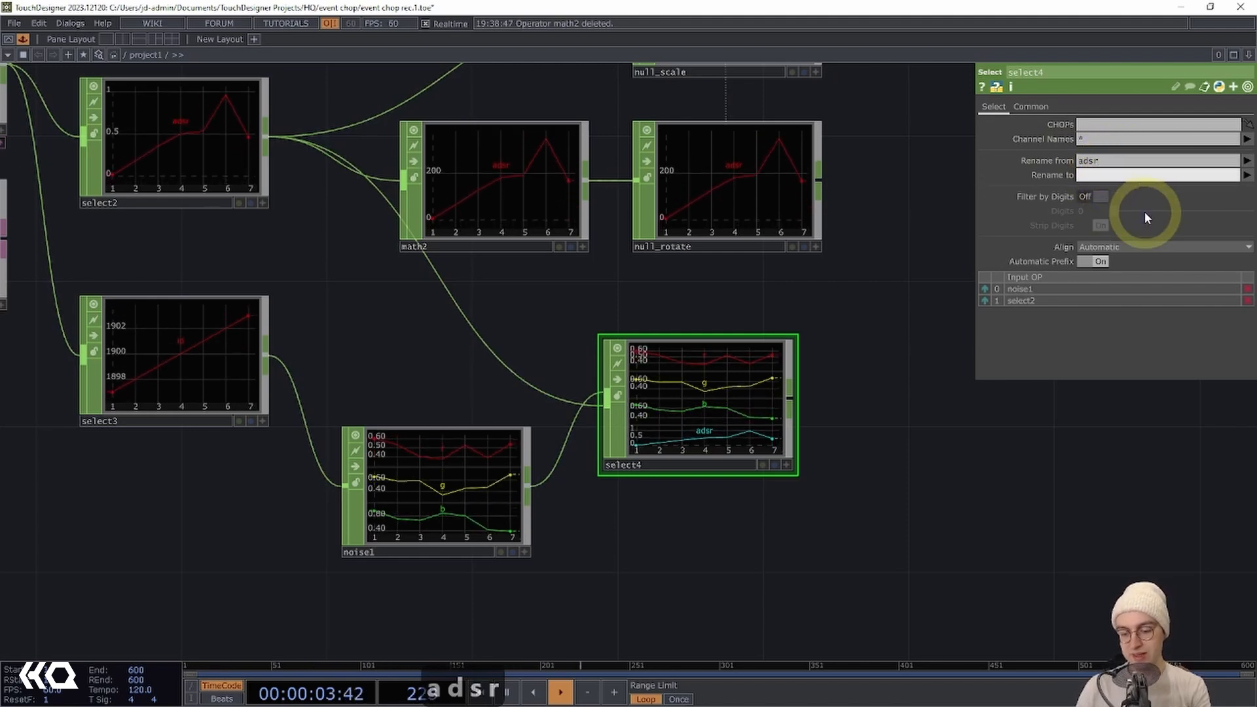
{"action": "type", "text": "a"}
{"action": "left_click", "coordinate": [846, 333]}
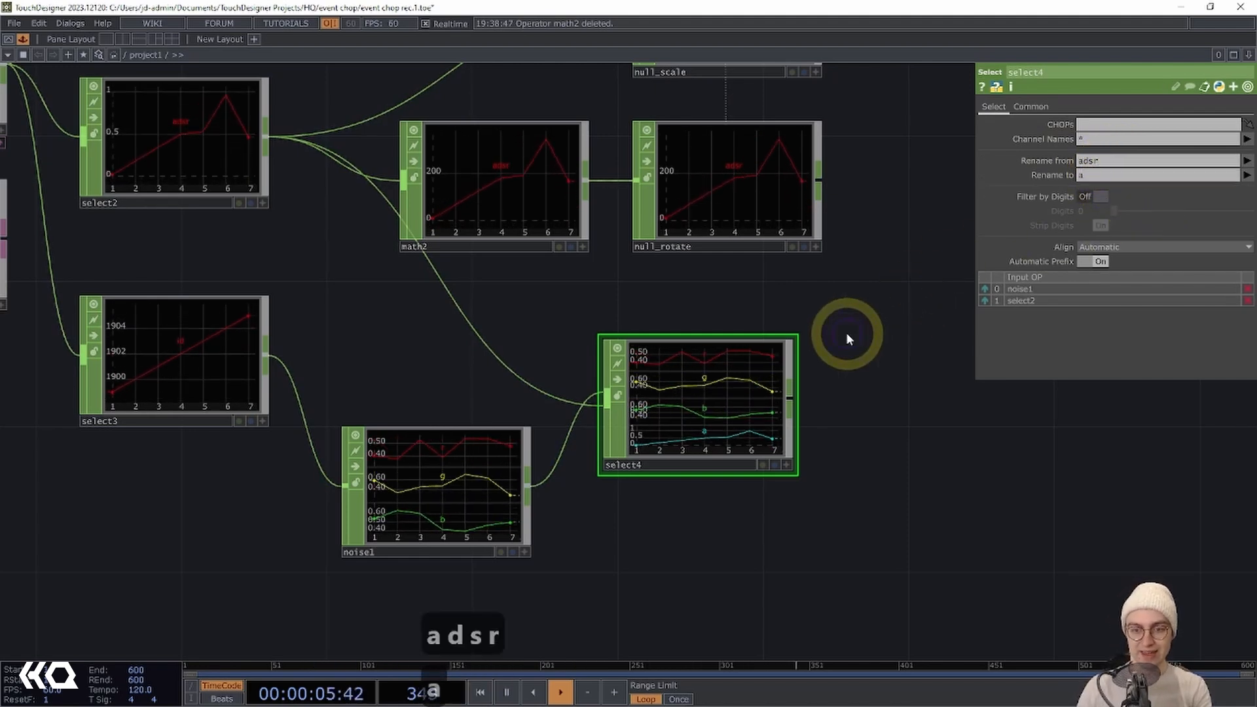
Add a Null CHOP fed by select4, place it to the right, and rename it null_color.
{"action": "left_click_drag", "start_coordinate": [686, 544], "coordinate": [639, 553]}
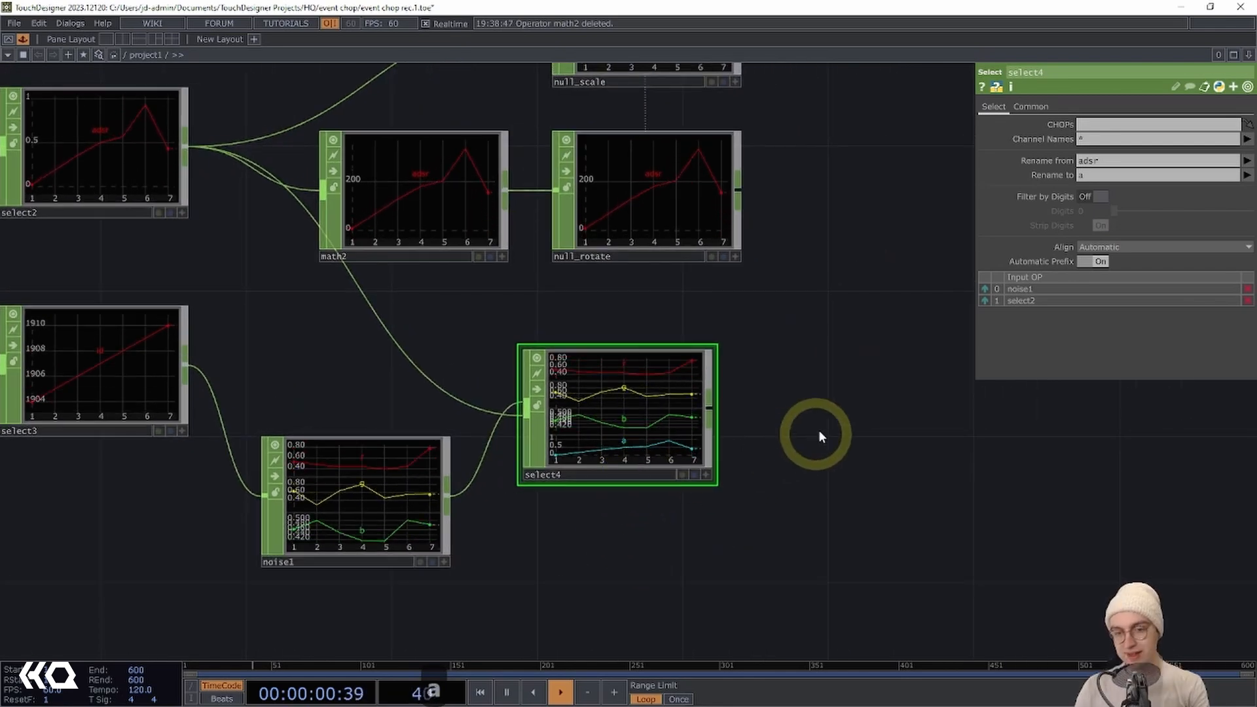
{"action": "key", "text": "alt+n"}
{"action": "left_click", "coordinate": [903, 418]}
{"action": "left_click_drag", "start_coordinate": [901, 417], "coordinate": [871, 420]}
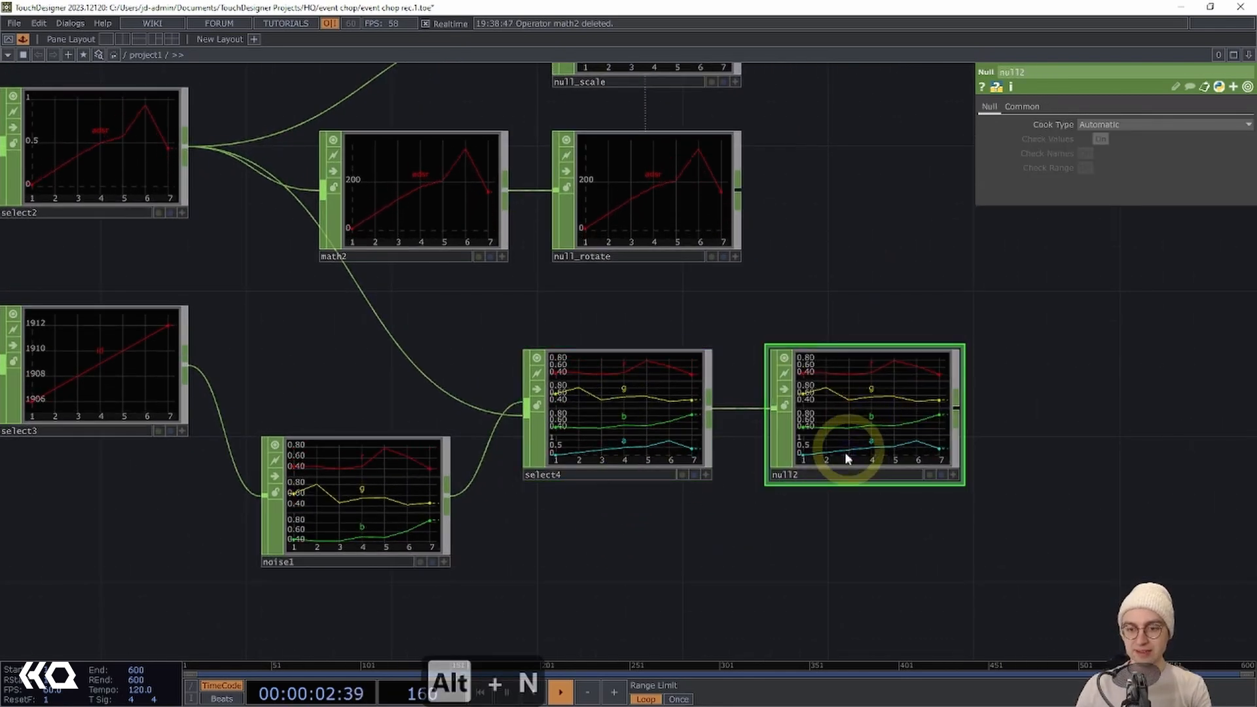
{"action": "key", "text": "BackSpace"}
{"action": "type", "text": "_color"}
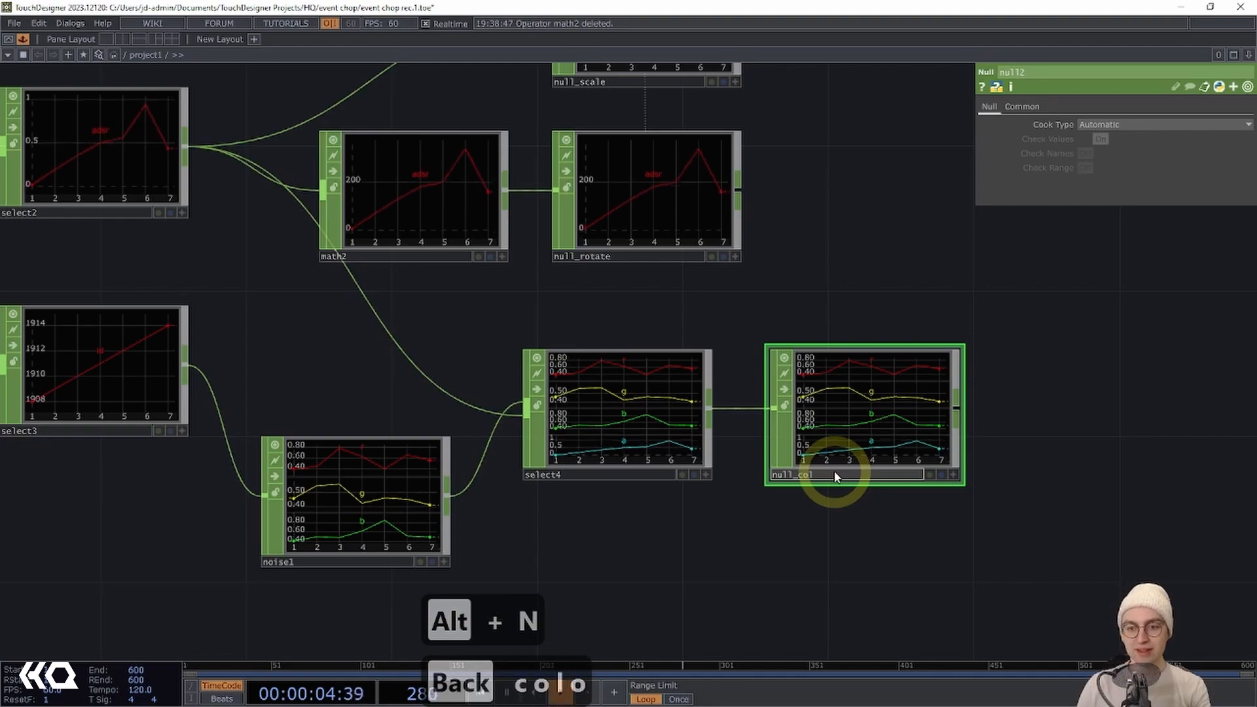
{"action": "key", "text": "Return"}
Assign null_color as the instance Color OP of geo1.
{"action": "scroll", "coordinate": [826, 308], "scroll_direction": "down", "scroll_amount": 5}
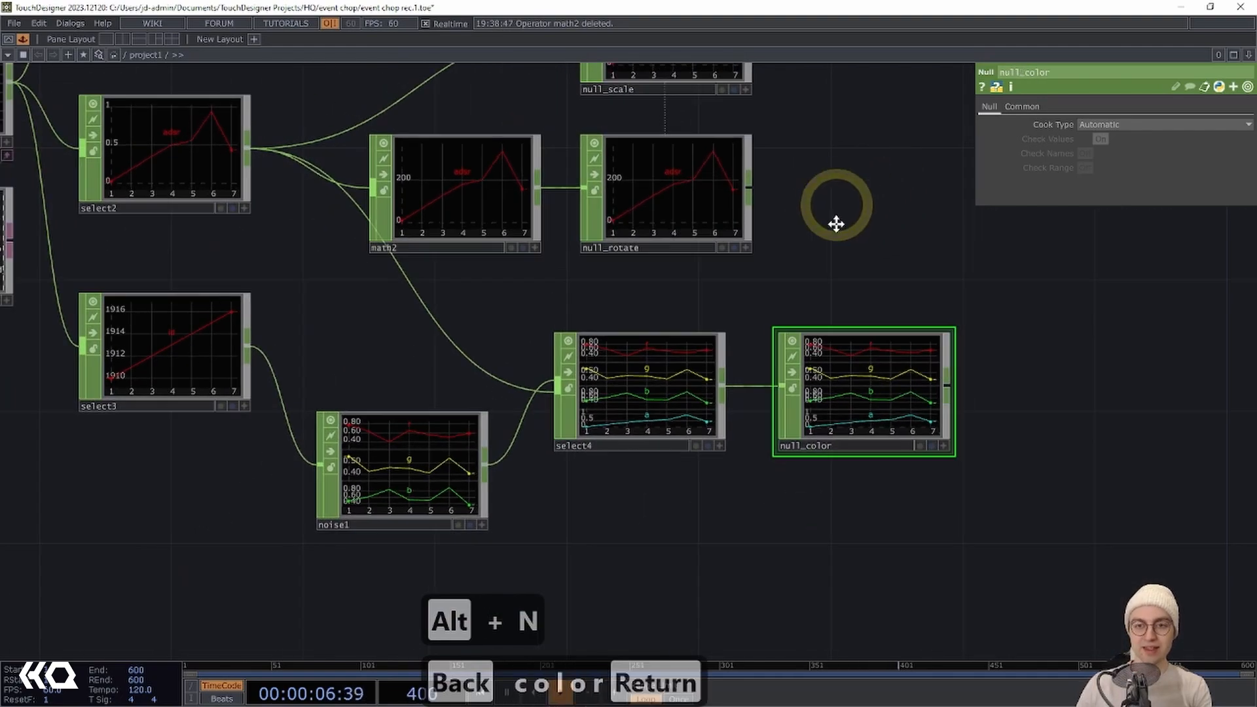
{"action": "scroll", "coordinate": [726, 321], "scroll_direction": "down", "scroll_amount": 5}
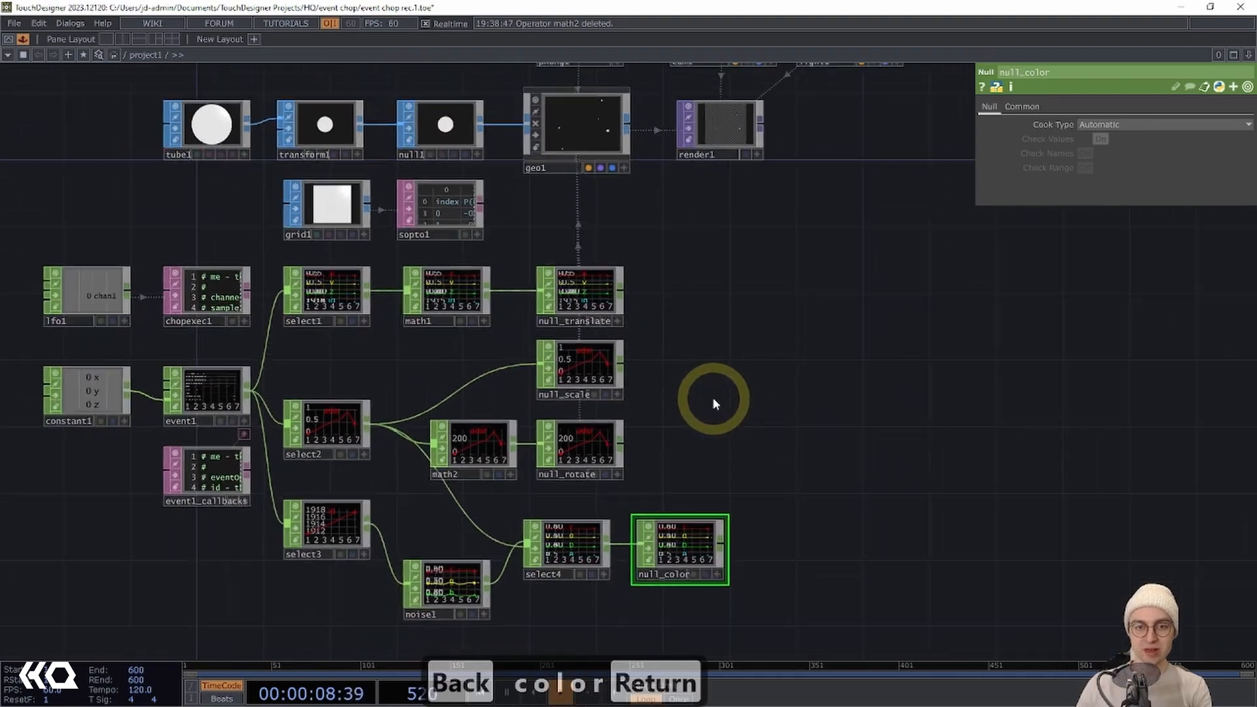
{"action": "scroll", "coordinate": [584, 131], "scroll_direction": "up", "scroll_amount": 2}
{"action": "left_click", "coordinate": [584, 131]}
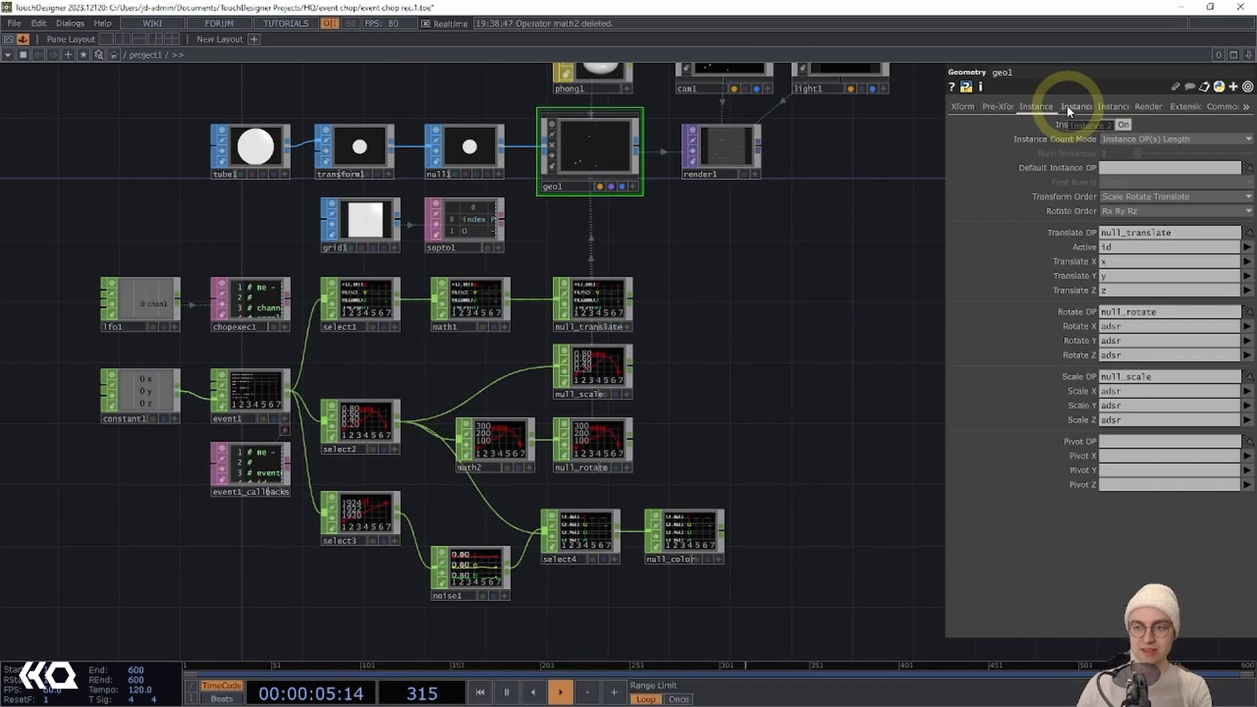
{"action": "left_click", "coordinate": [1067, 106]}
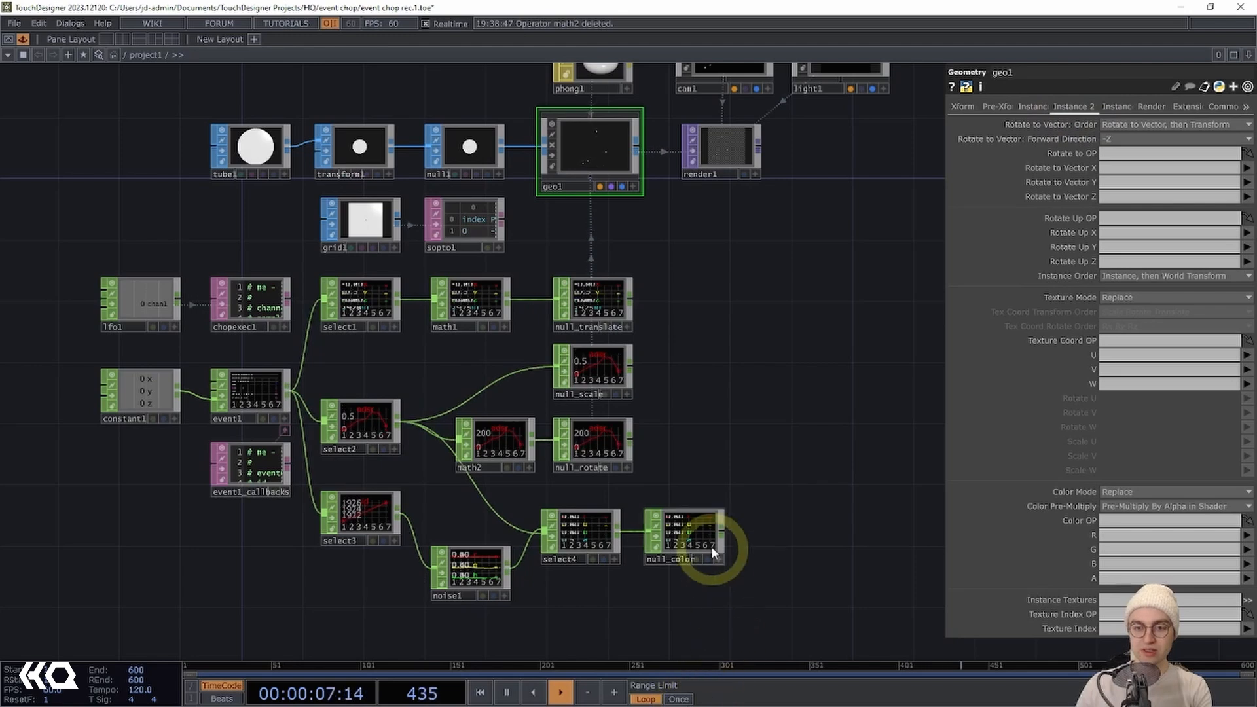
{"action": "left_click_drag", "start_coordinate": [691, 524], "coordinate": [1132, 520]}
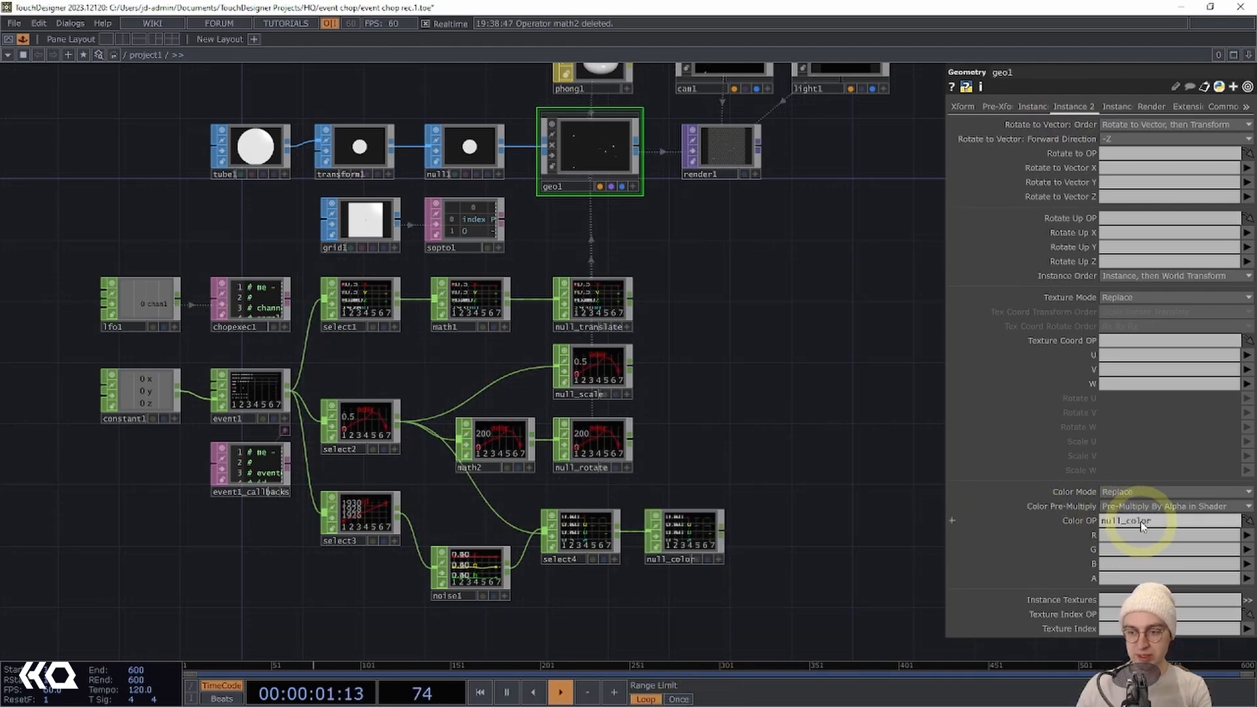
Map the r, g, b and a channels of null_color to geo1's instance color R, G, B and A parameters.
{"action": "left_click", "coordinate": [1247, 535]}
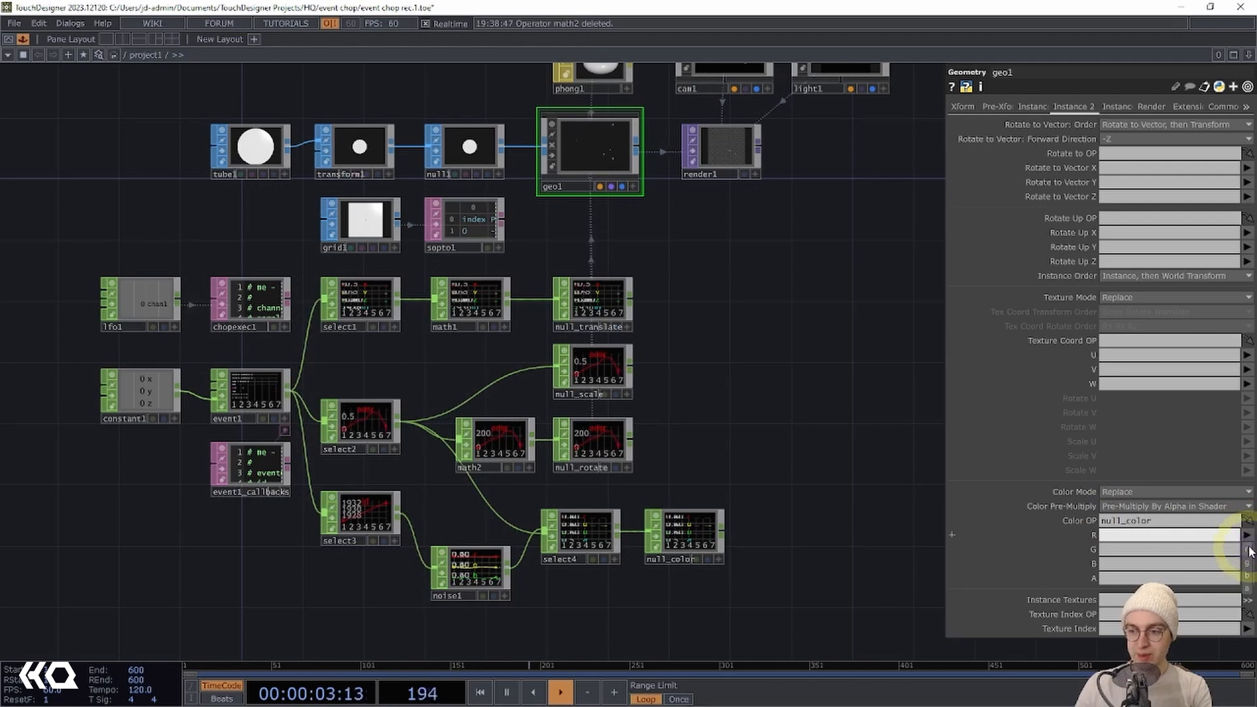
{"action": "left_click", "coordinate": [1247, 550]}
{"action": "left_click", "coordinate": [1247, 549]}
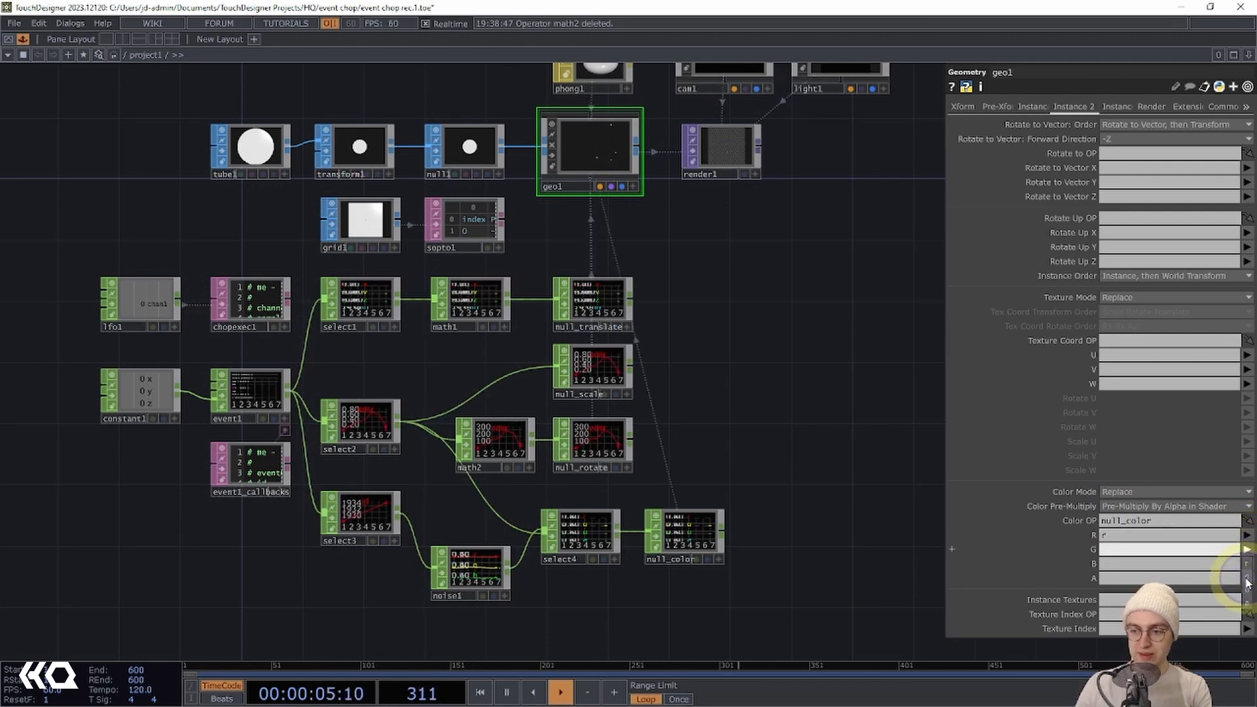
{"action": "left_click", "coordinate": [1247, 578]}
{"action": "left_click", "coordinate": [1247, 564]}
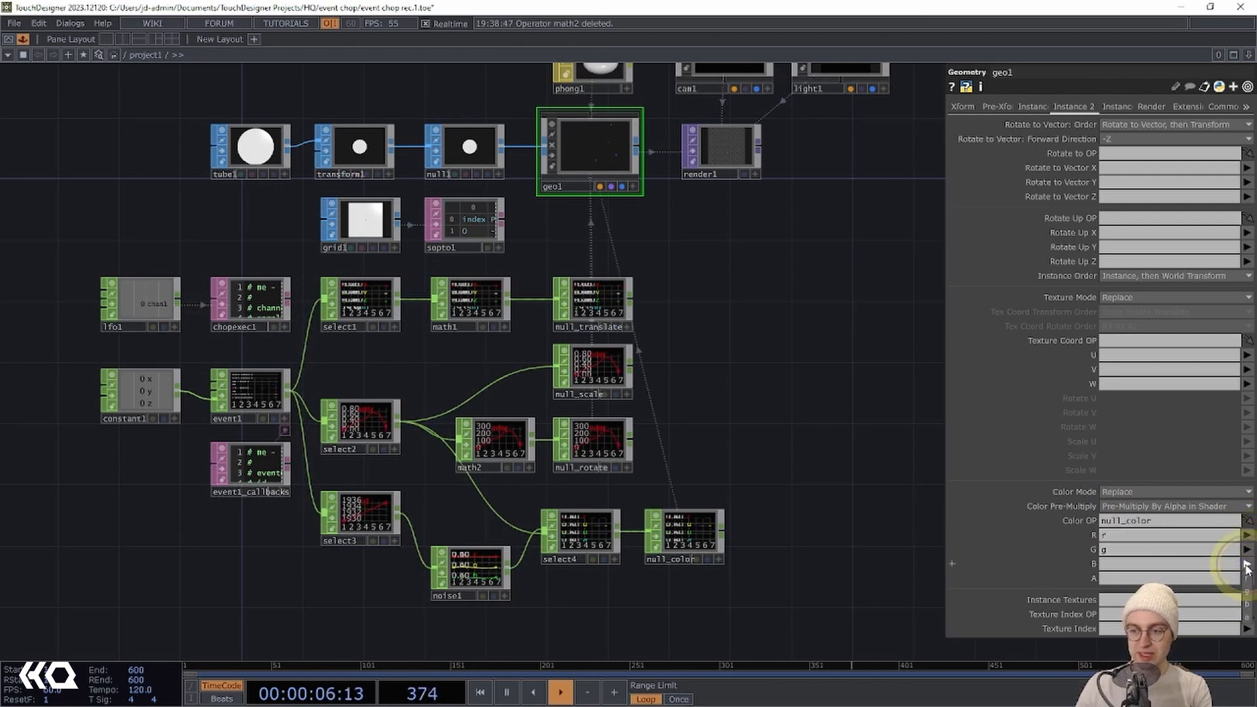
{"action": "left_click", "coordinate": [1246, 607]}
{"action": "left_click", "coordinate": [1247, 578]}
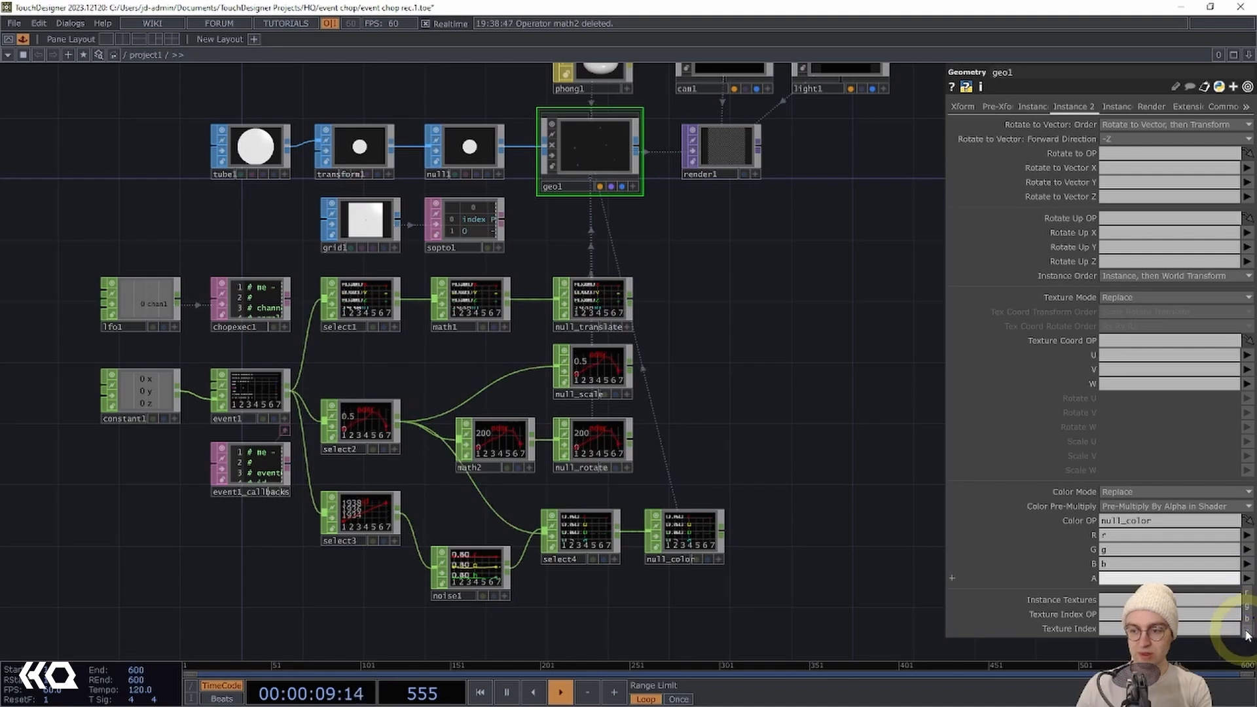
{"action": "left_click", "coordinate": [1244, 630]}
View render1 in its own window to examine the instances' color and alpha, and close the window.
{"action": "scroll", "coordinate": [739, 210], "scroll_direction": "up", "scroll_amount": 10}
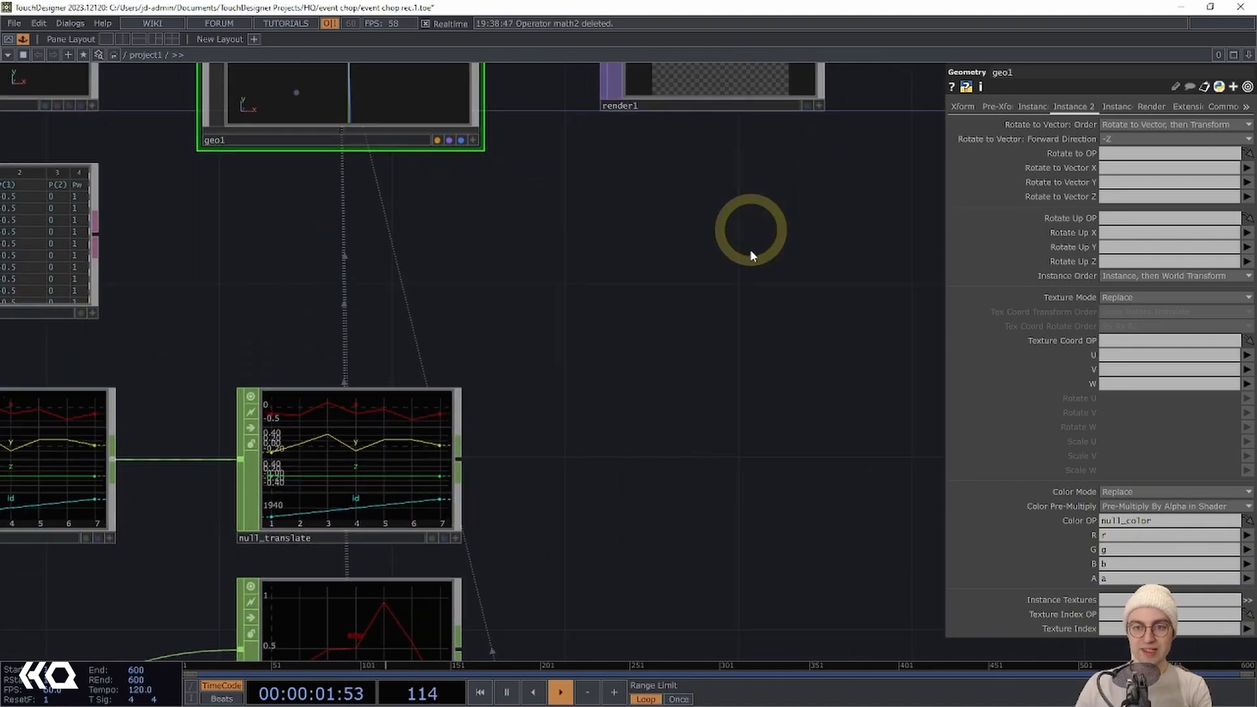
{"action": "scroll", "coordinate": [648, 458], "scroll_direction": "up", "scroll_amount": 2}
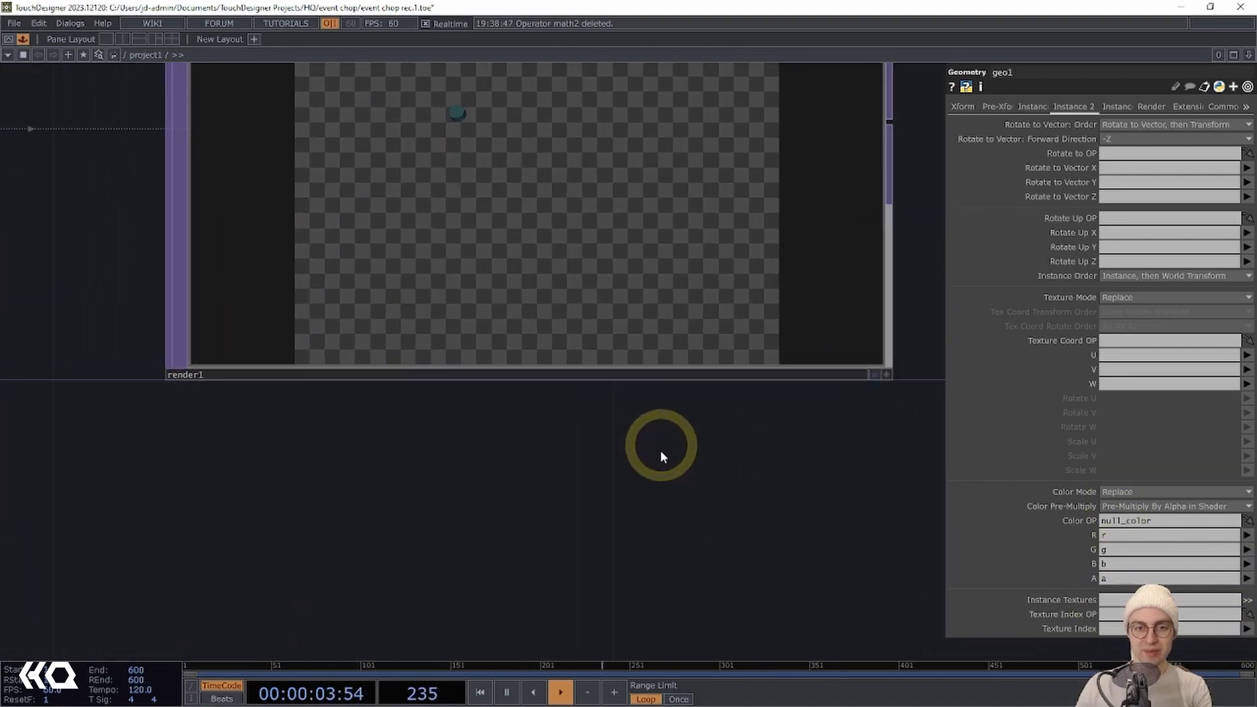
{"action": "left_click_drag", "start_coordinate": [661, 449], "coordinate": [694, 564]}
{"action": "left_click_drag", "start_coordinate": [121, 222], "coordinate": [79, 298]}
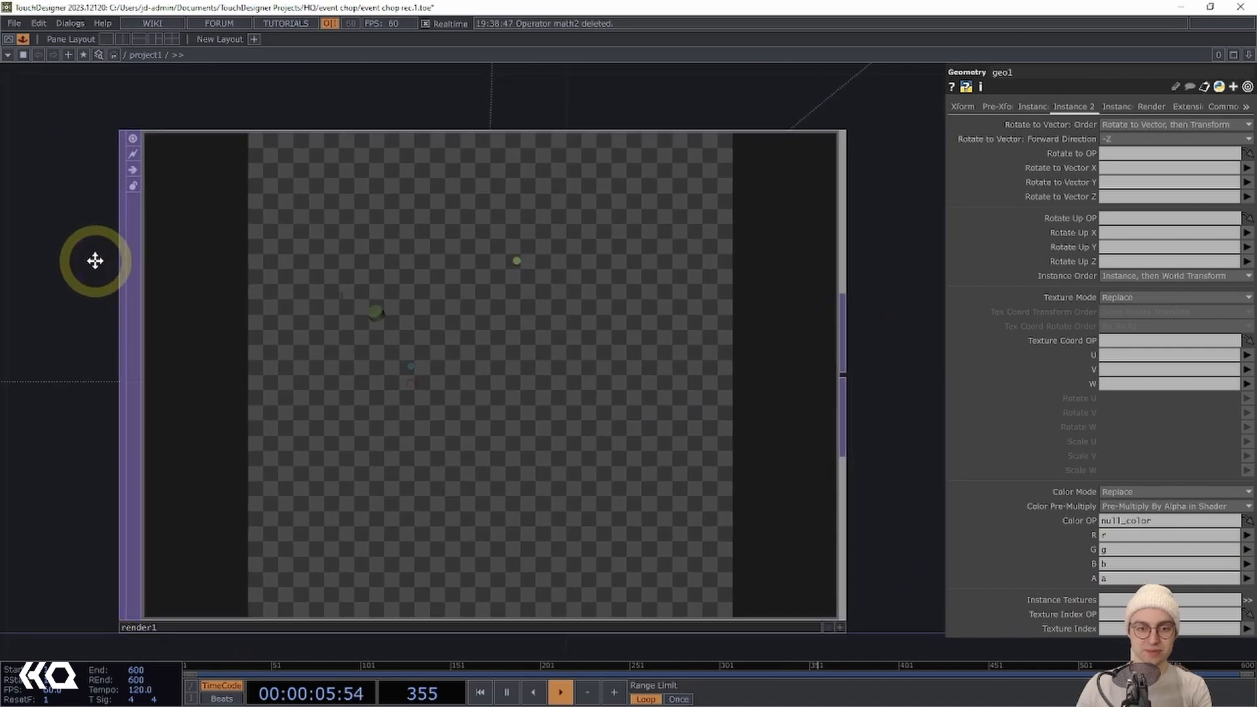
{"action": "right_click", "coordinate": [458, 291]}
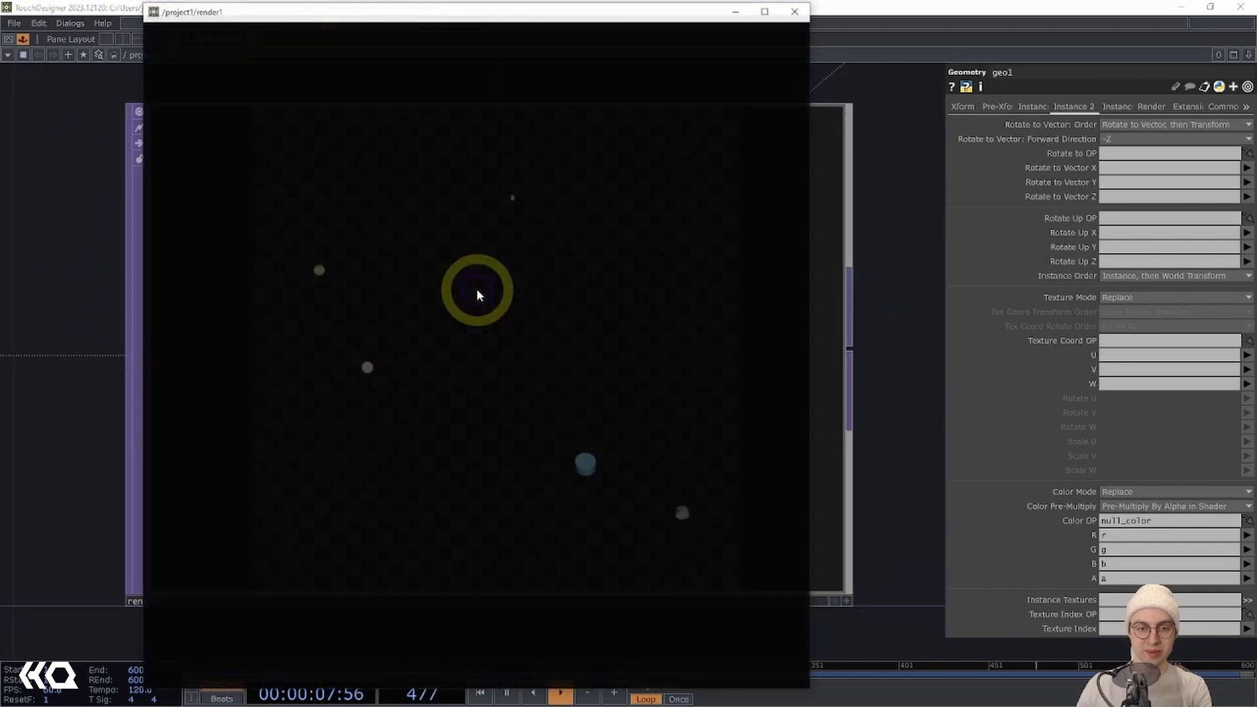
{"action": "left_click", "coordinate": [476, 289]}
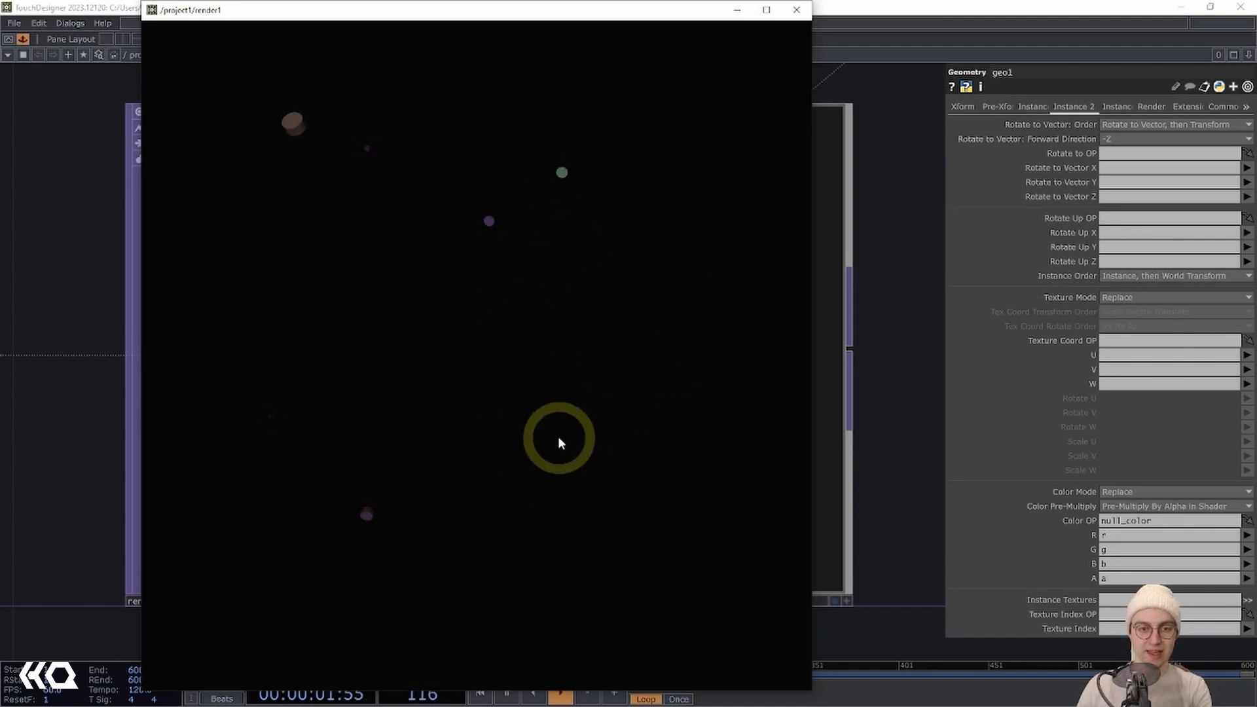
{"action": "left_click", "coordinate": [796, 10]}
Set event1's ADSR Sustain Min and Sustain Max to 1 and its Decay Time to 0.
{"action": "scroll", "coordinate": [874, 294], "scroll_direction": "down", "scroll_amount": 5}
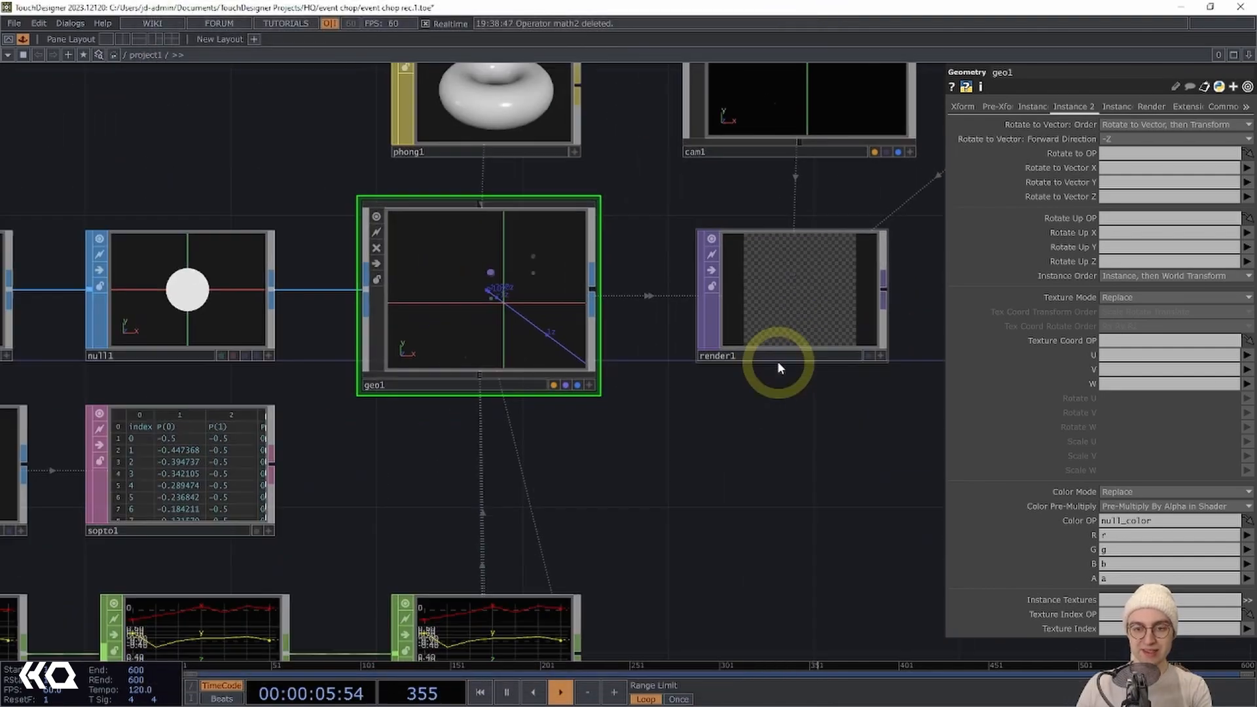
{"action": "left_click_drag", "start_coordinate": [591, 404], "coordinate": [687, 323]}
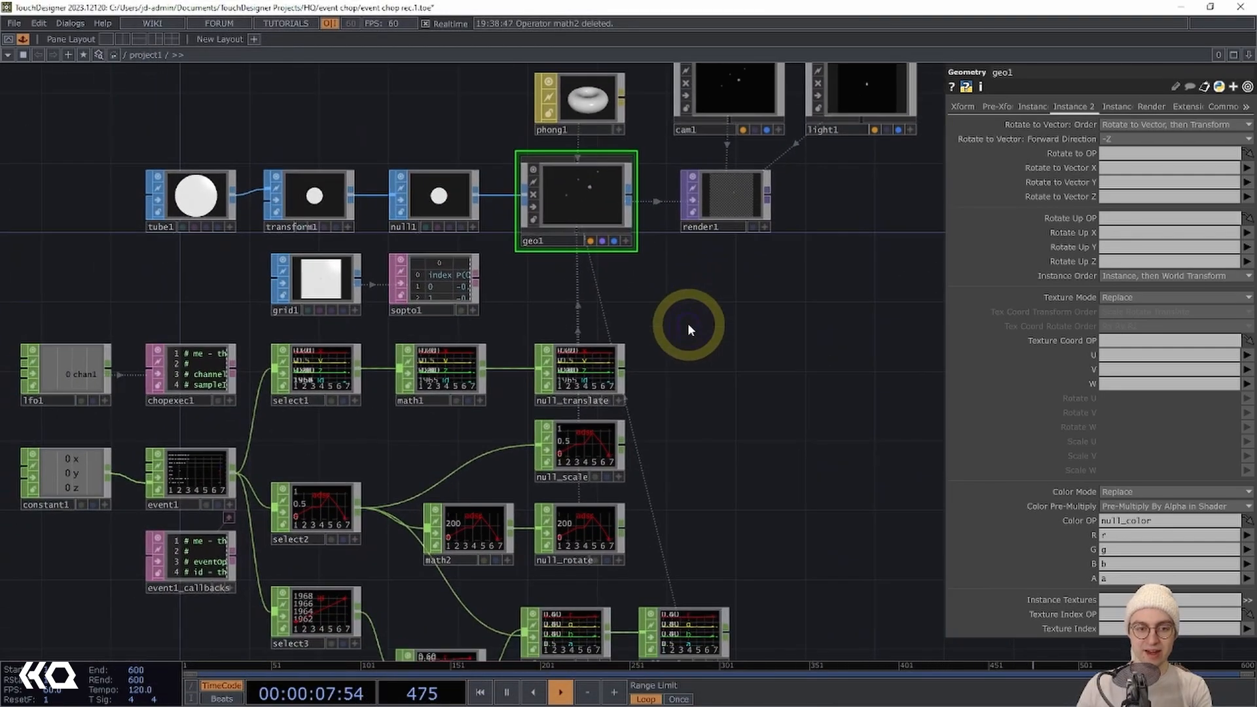
{"action": "left_click_drag", "start_coordinate": [462, 577], "coordinate": [458, 572]}
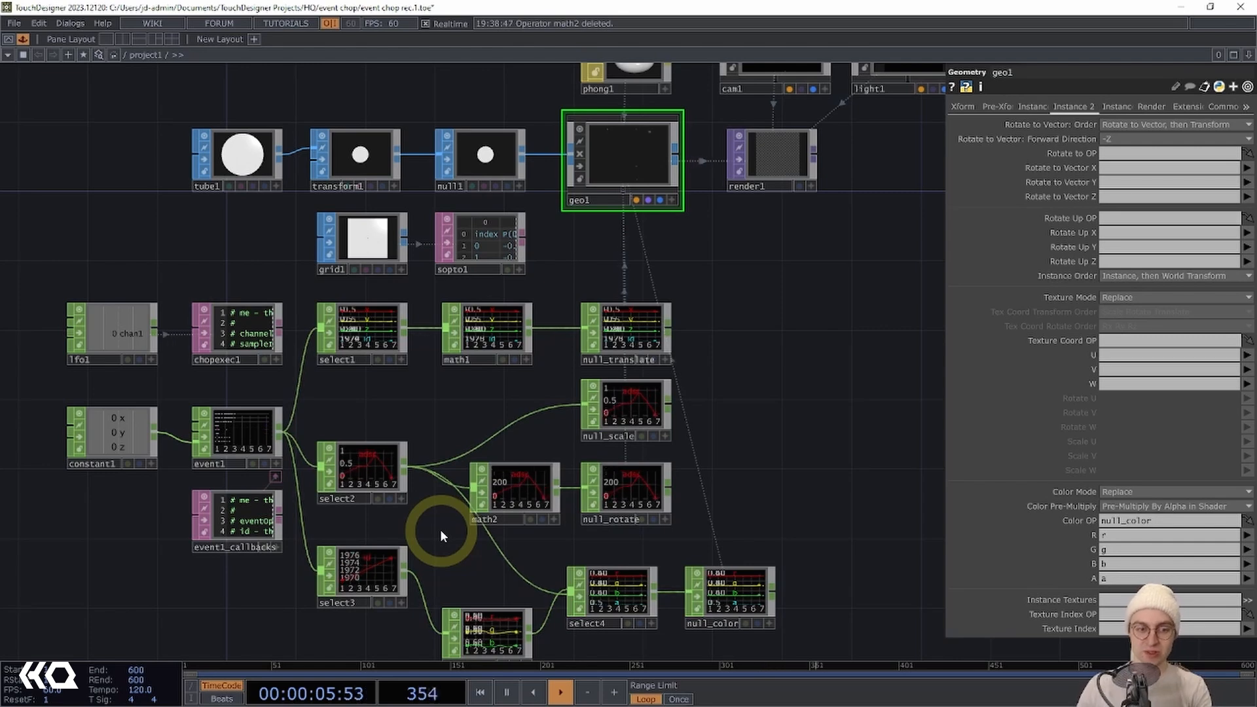
{"action": "left_click", "coordinate": [263, 435]}
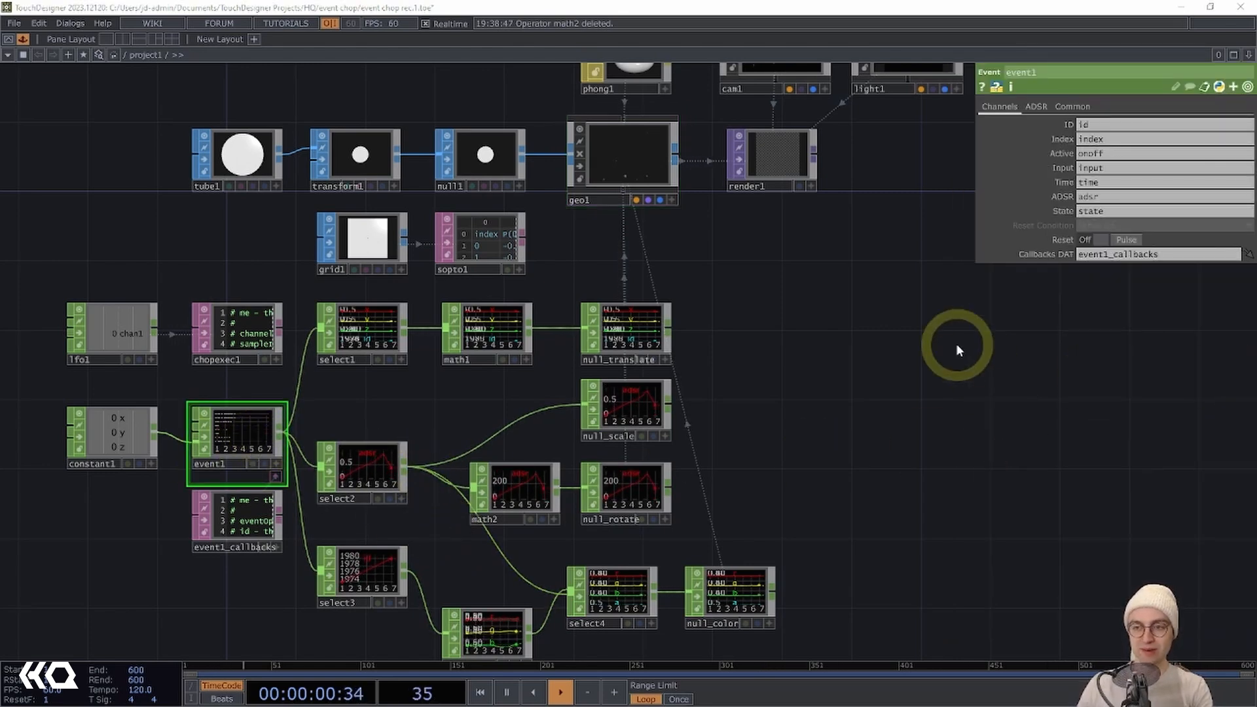
{"action": "left_click", "coordinate": [1035, 107]}
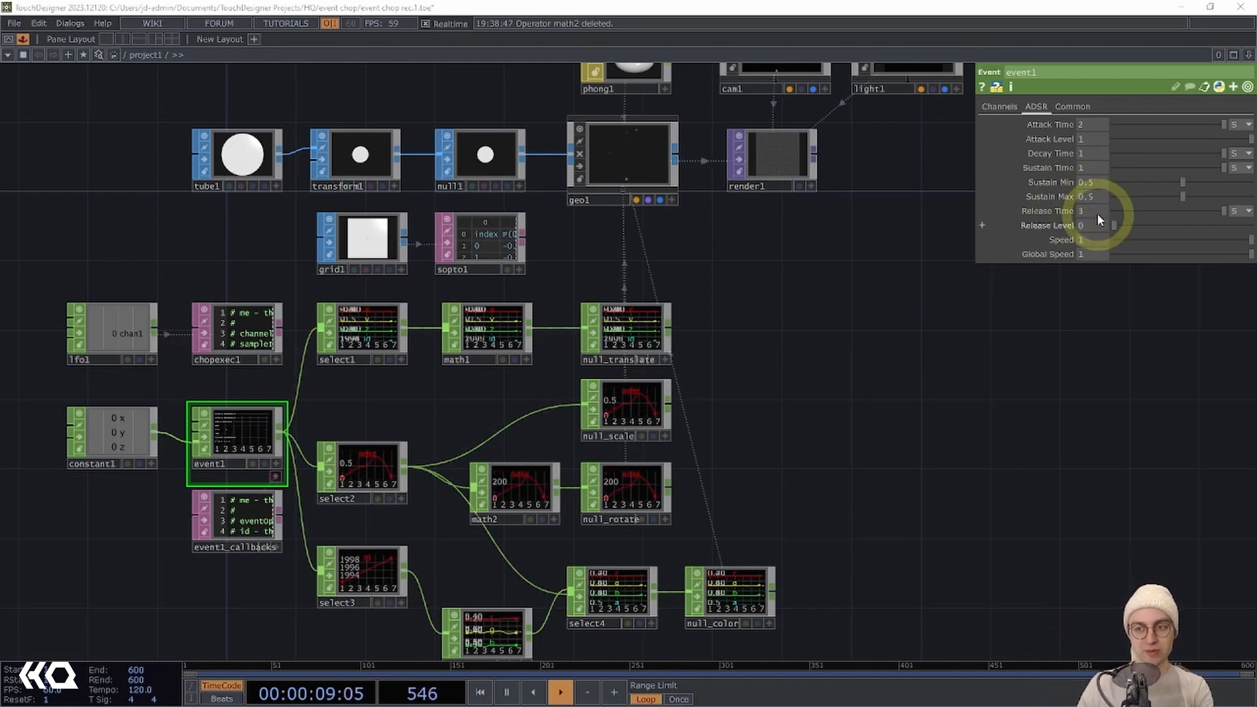
{"action": "type", "text": "1"}
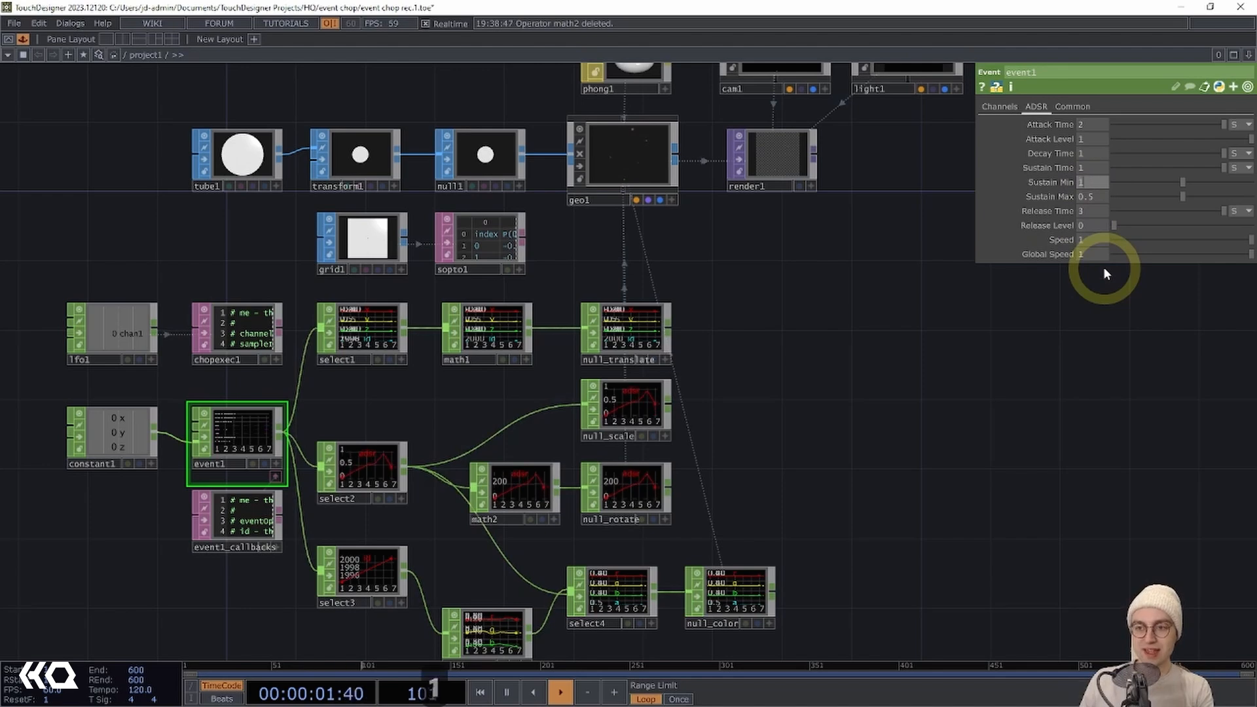
{"action": "key", "text": "Tab"}
{"action": "type", "text": "1"}
{"action": "key", "text": "Return"}
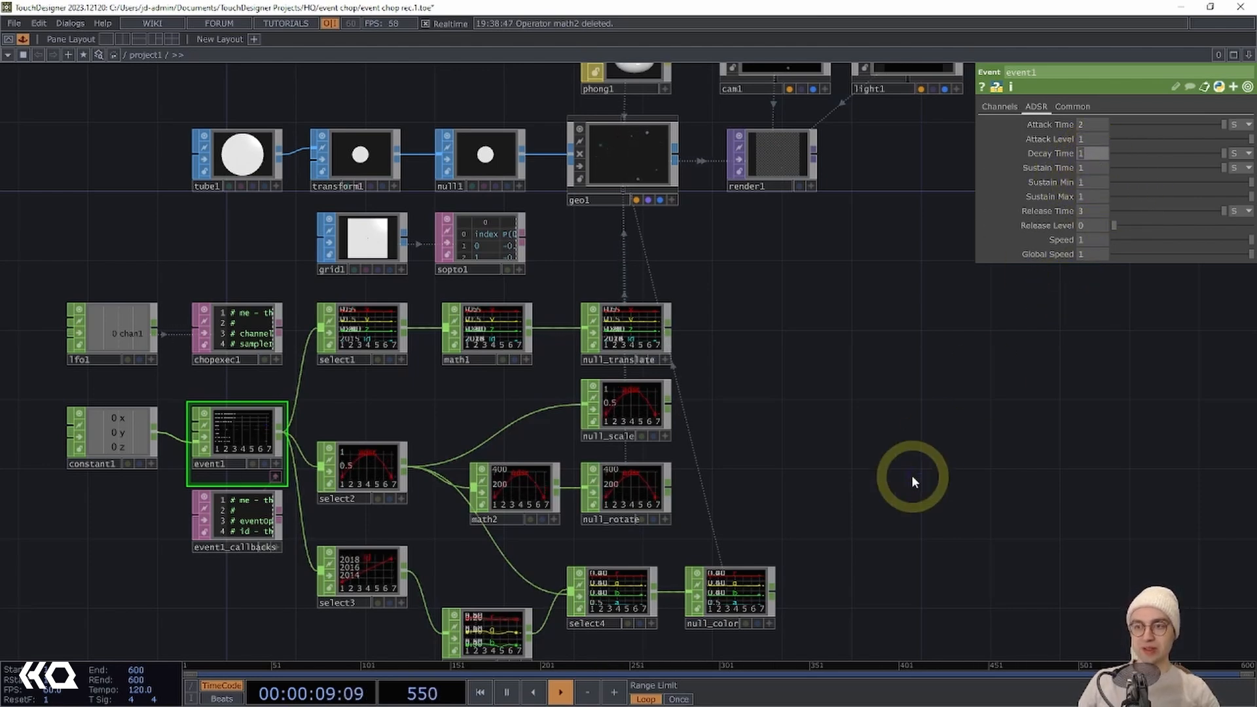
{"action": "type", "text": "0"}
{"action": "key", "text": "Return"}
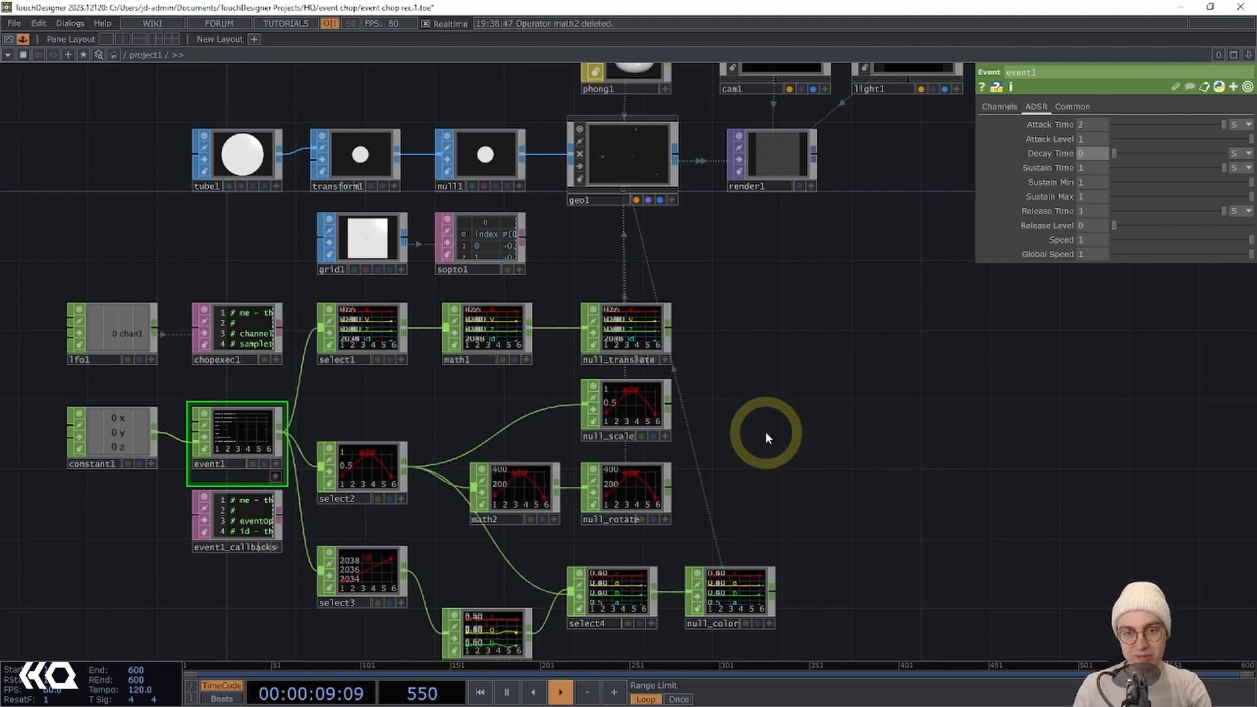
Check the effect of the new ADSR settings in a separate render1 viewer window, and close it.
{"action": "left_click_drag", "start_coordinate": [821, 373], "coordinate": [799, 365]}
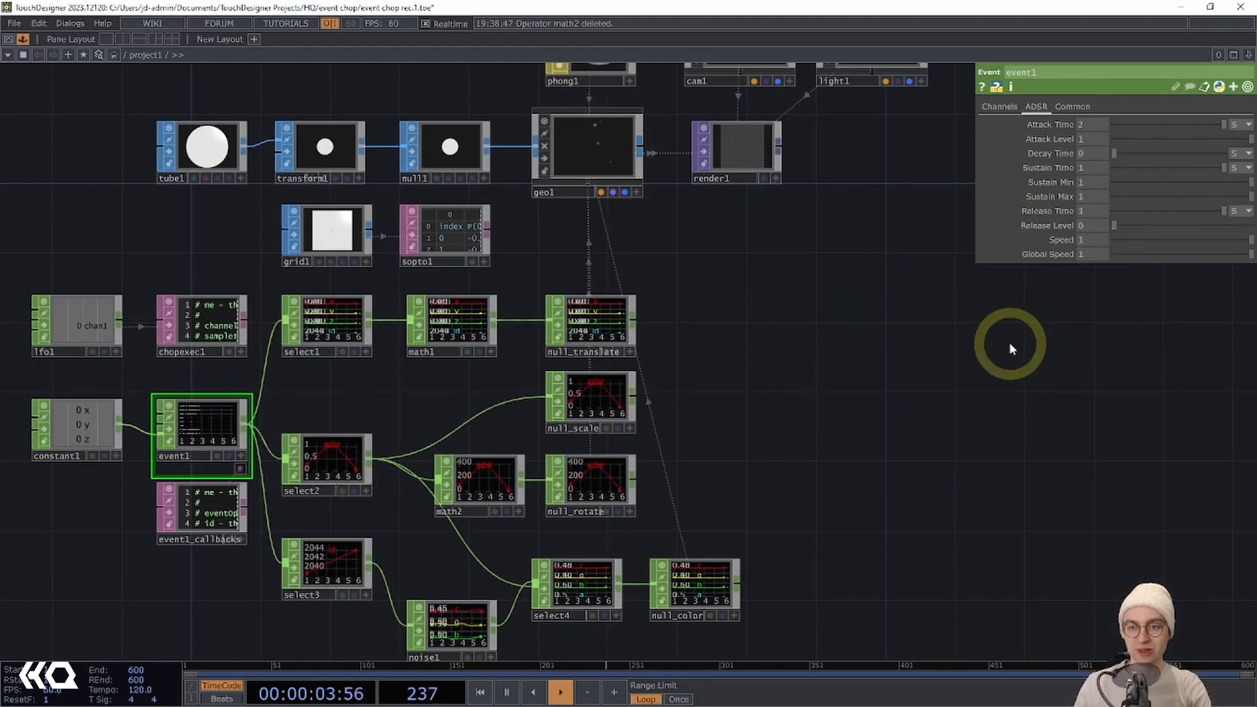
{"action": "left_click_drag", "start_coordinate": [1009, 342], "coordinate": [972, 349]}
{"action": "scroll", "coordinate": [752, 219], "scroll_direction": "up", "scroll_amount": 6}
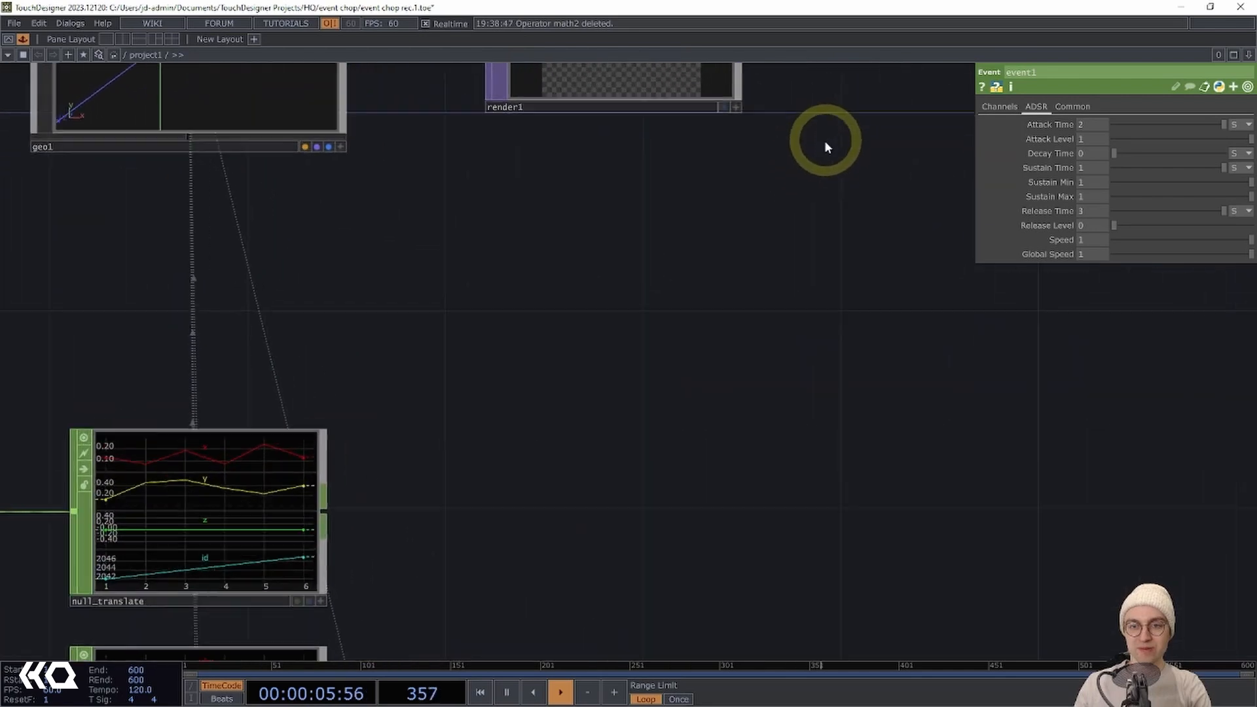
{"action": "scroll", "coordinate": [777, 409], "scroll_direction": "up", "scroll_amount": 4}
{"action": "right_click", "coordinate": [619, 129]}
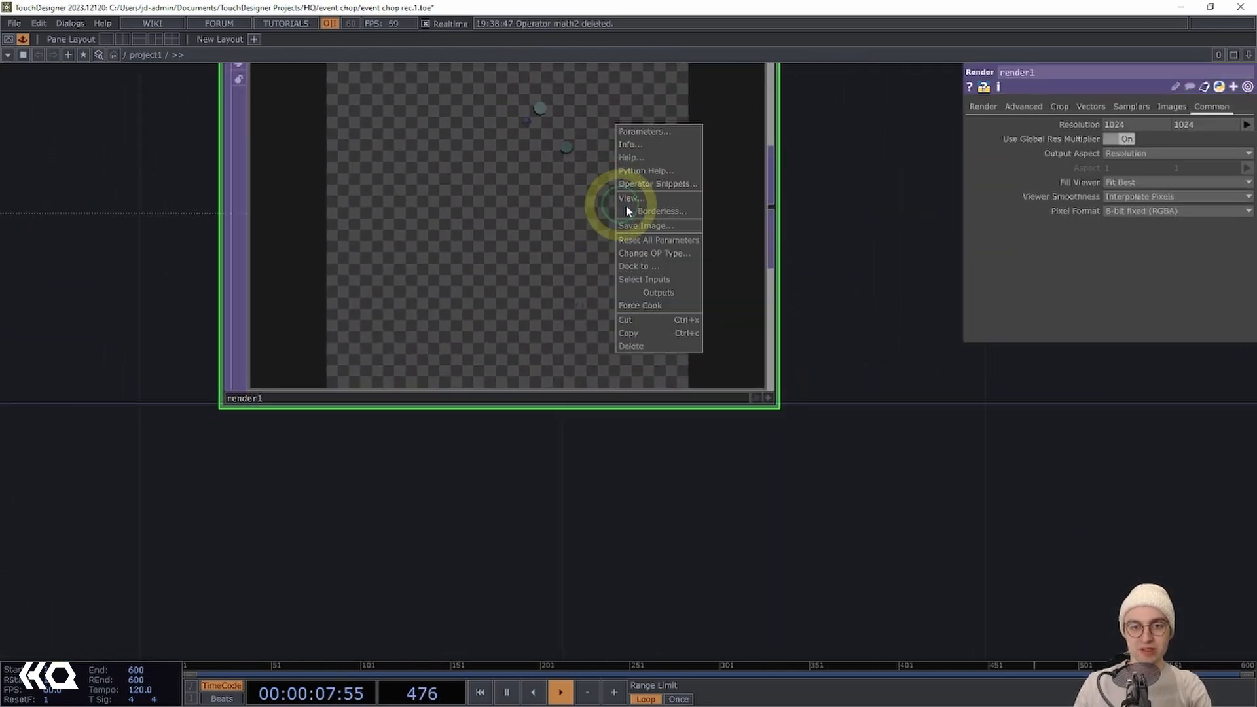
{"action": "left_click", "coordinate": [641, 200]}
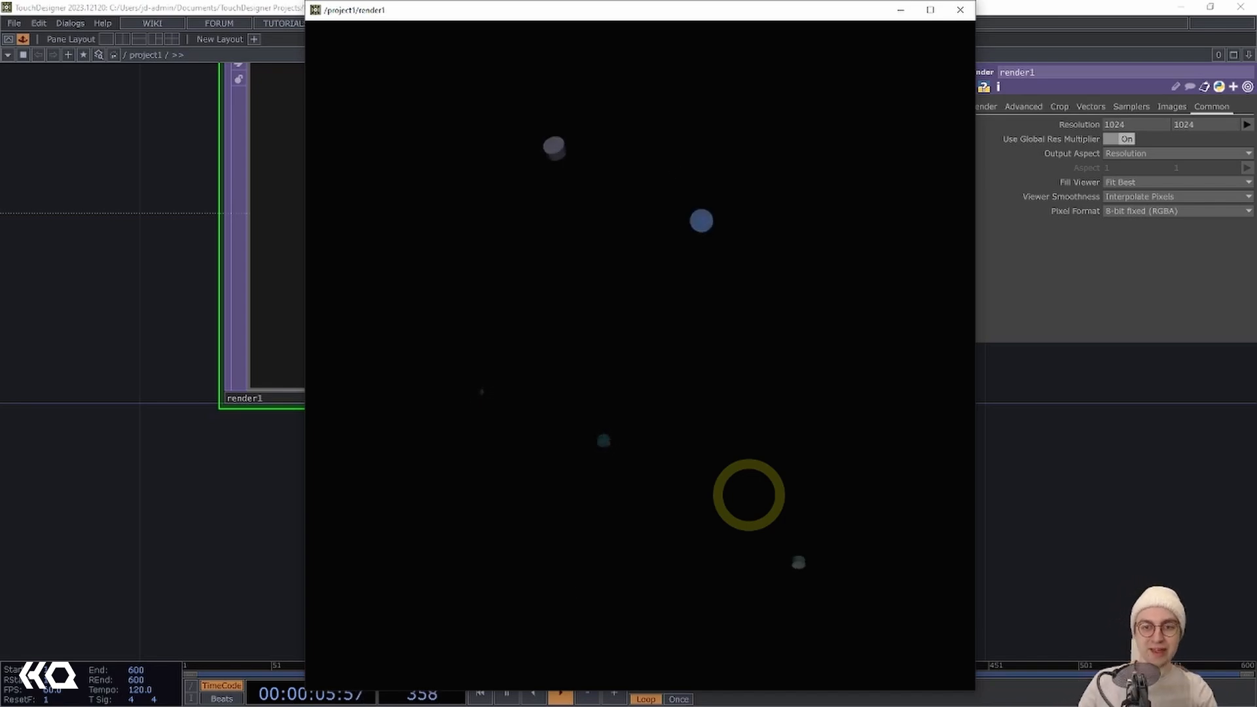
{"action": "left_click", "coordinate": [959, 10]}
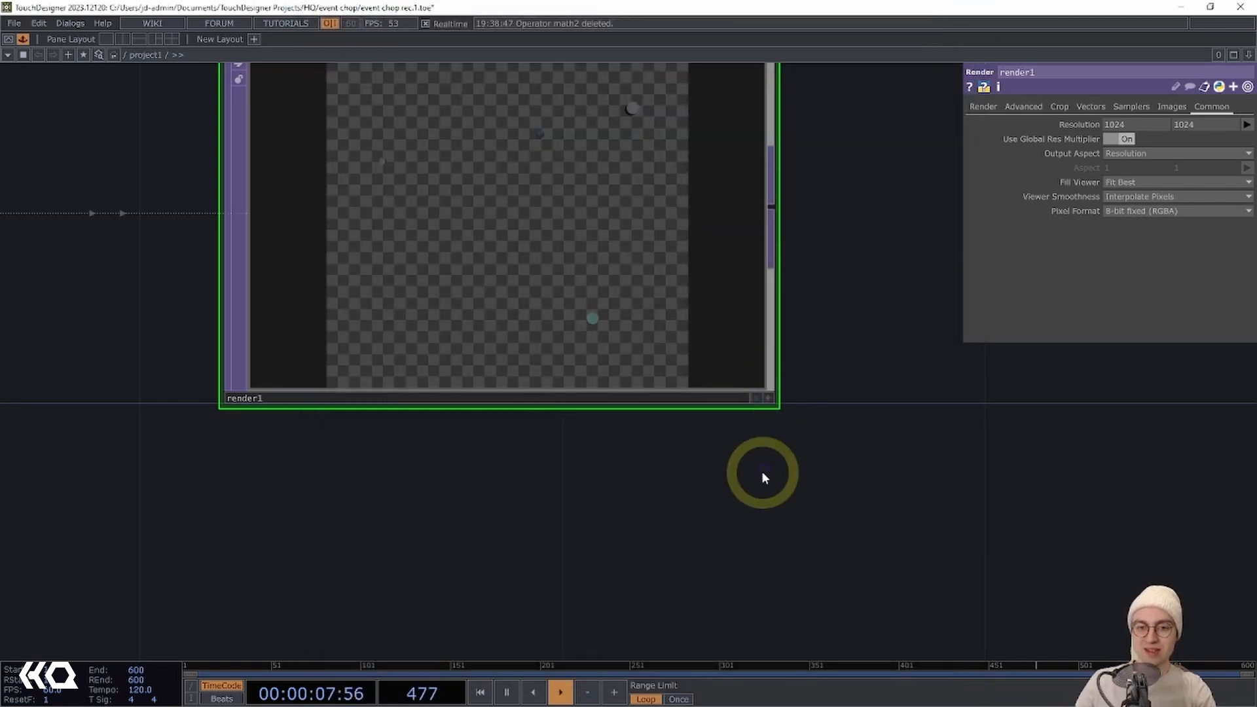
Add a Bloom TOP fed by render1 and place it to the right of render1.
{"action": "scroll", "coordinate": [762, 473], "scroll_direction": "down", "scroll_amount": 10}
{"action": "left_click_drag", "start_coordinate": [794, 502], "coordinate": [498, 502]}
{"action": "scroll", "coordinate": [668, 505], "scroll_direction": "down", "scroll_amount": 2}
{"action": "key", "text": "Tab"}
{"action": "type", "text": "bl"}
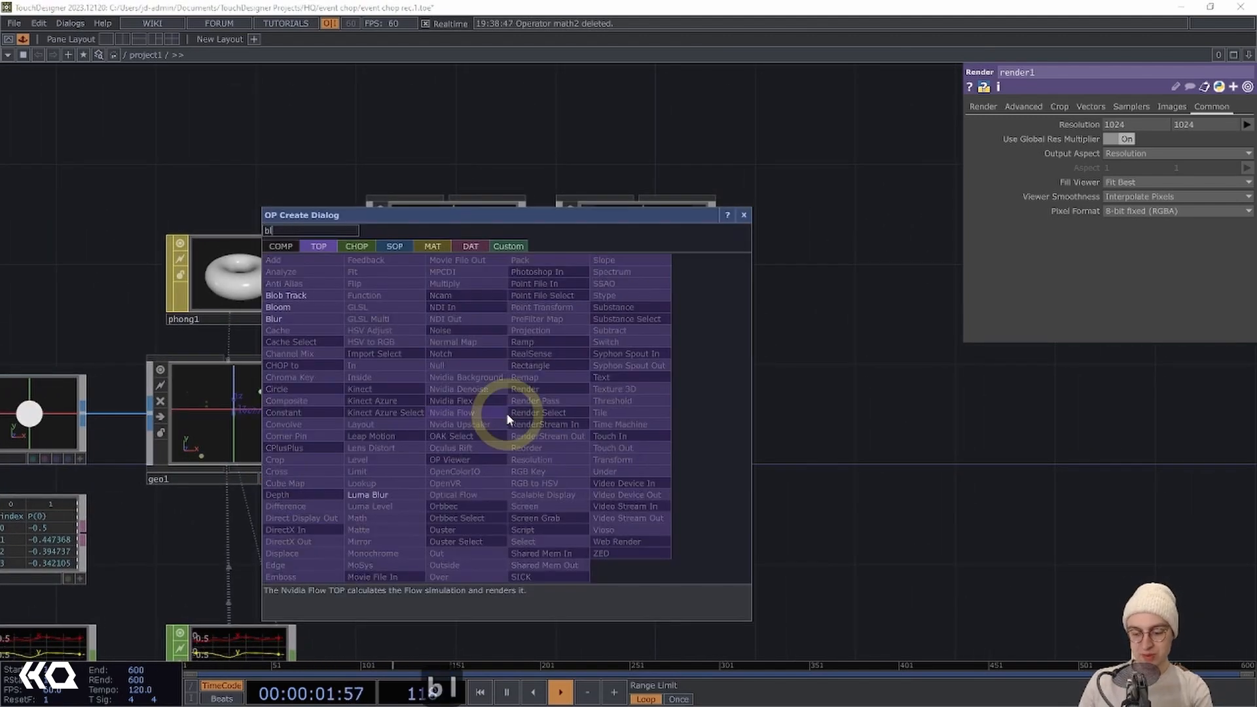
{"action": "type", "text": "oom"}
{"action": "key", "text": "Return"}
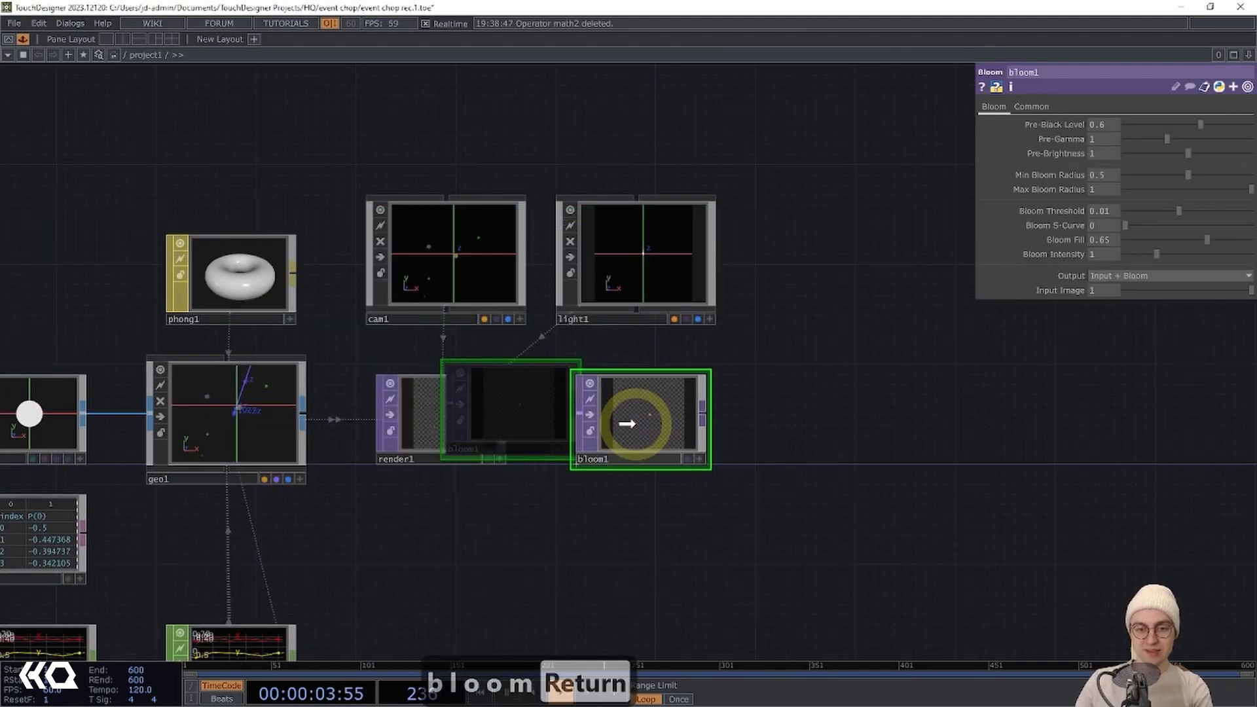
{"action": "left_click", "coordinate": [627, 423]}
{"action": "scroll", "coordinate": [775, 387], "scroll_direction": "up", "scroll_amount": 2}
{"action": "left_click_drag", "start_coordinate": [775, 387], "coordinate": [689, 377]}
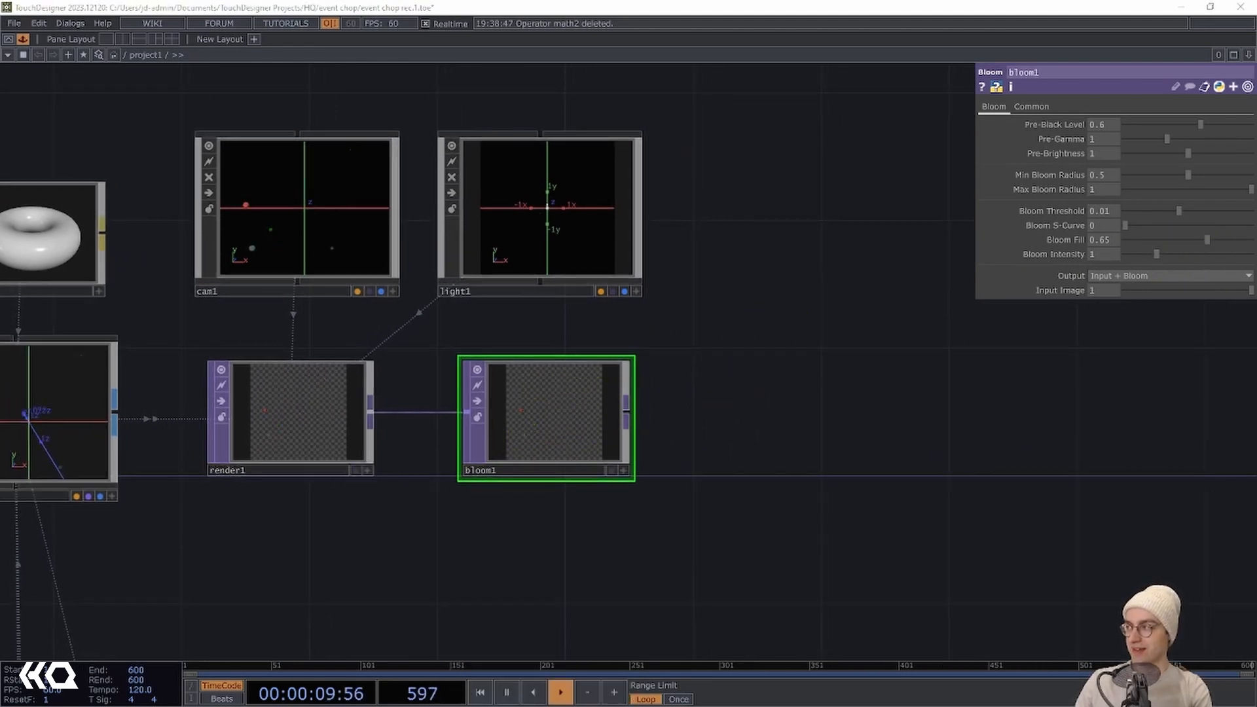
Set bloom1's Pre-Black Level to 0, Pre-Gamma to 2.45, Pre-Brightness to 1.85 and Max Bloom Radius to 12.
{"action": "left_click", "coordinate": [871, 398]}
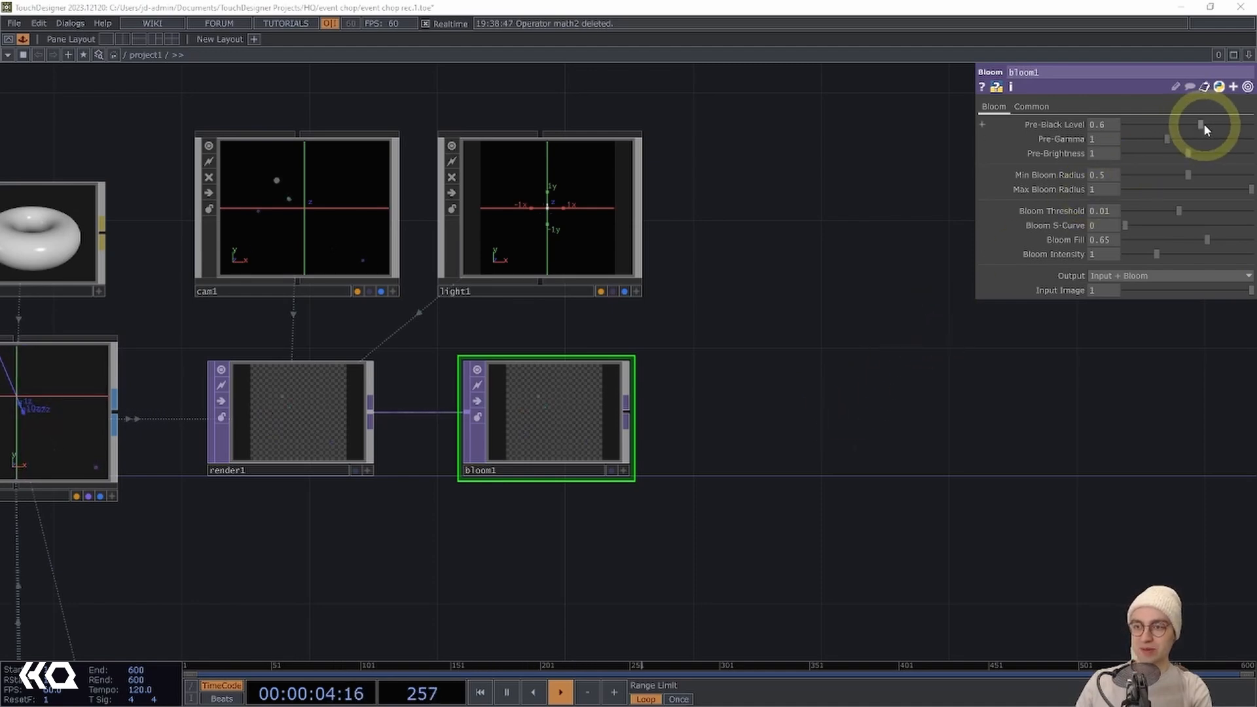
{"action": "left_click_drag", "start_coordinate": [1207, 124], "coordinate": [1070, 137]}
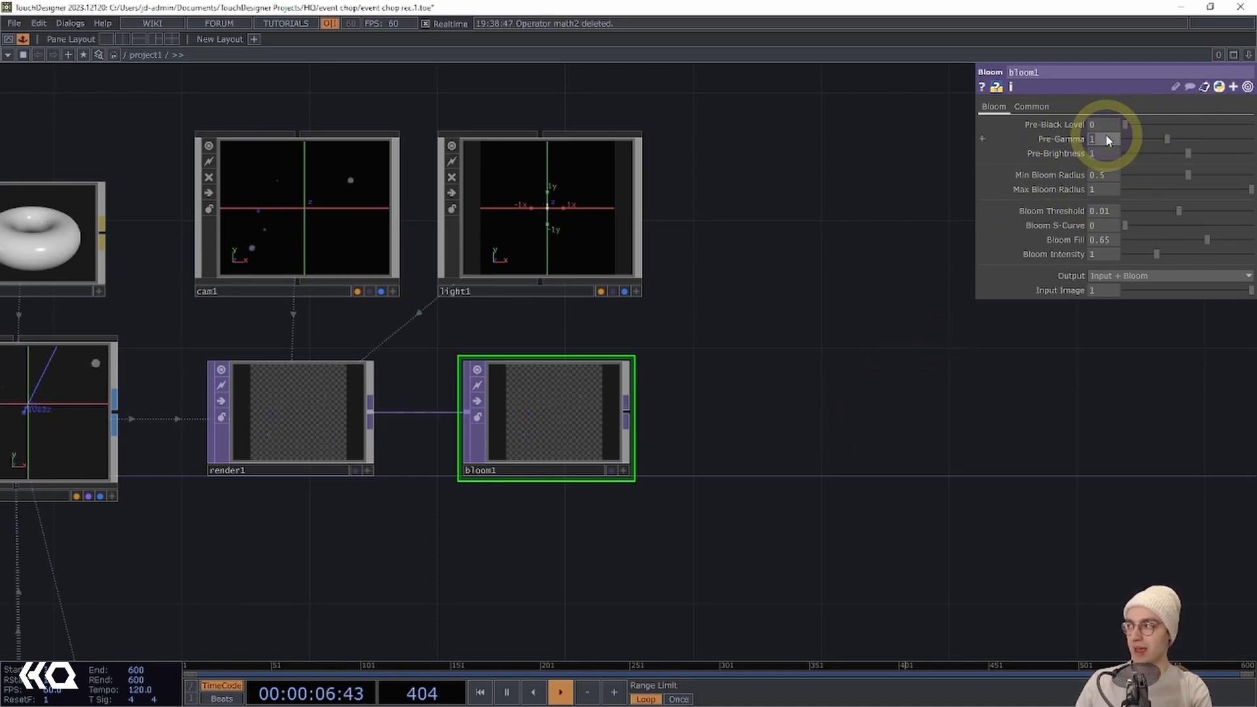
{"action": "type", "text": "2.45"}
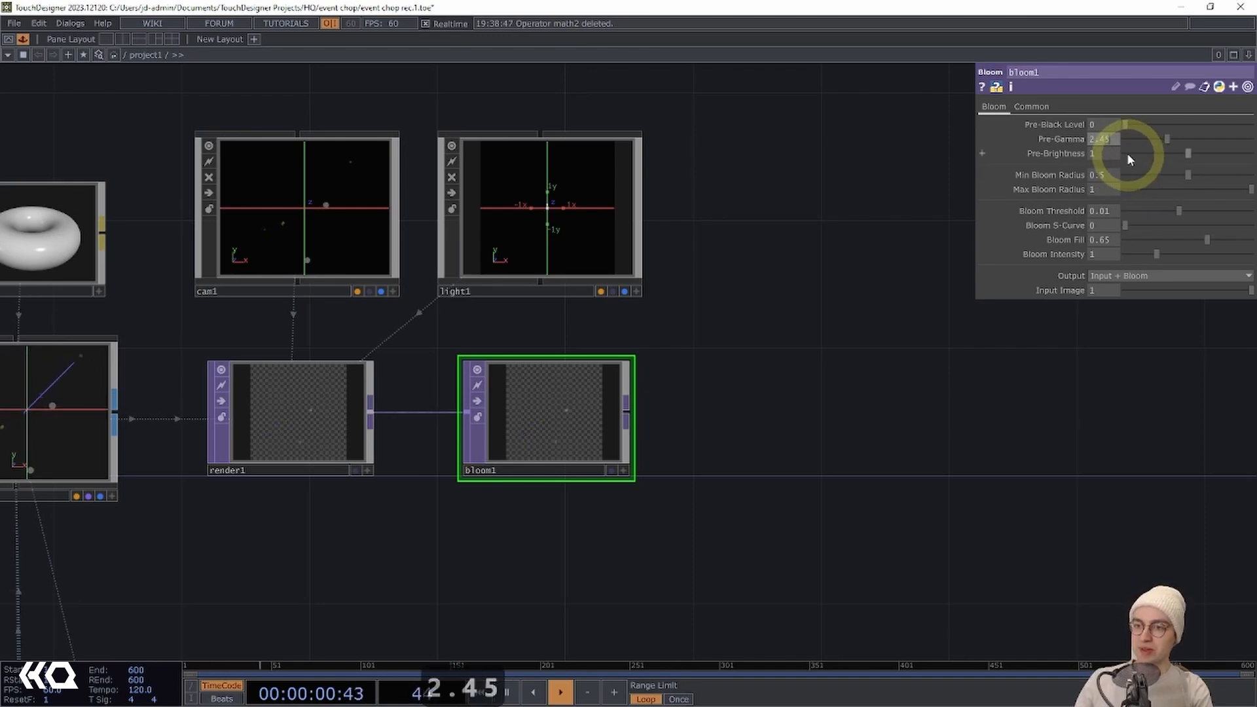
{"action": "left_click", "coordinate": [1113, 152]}
{"action": "type", "text": "1.85"}
{"action": "key", "text": "Return"}
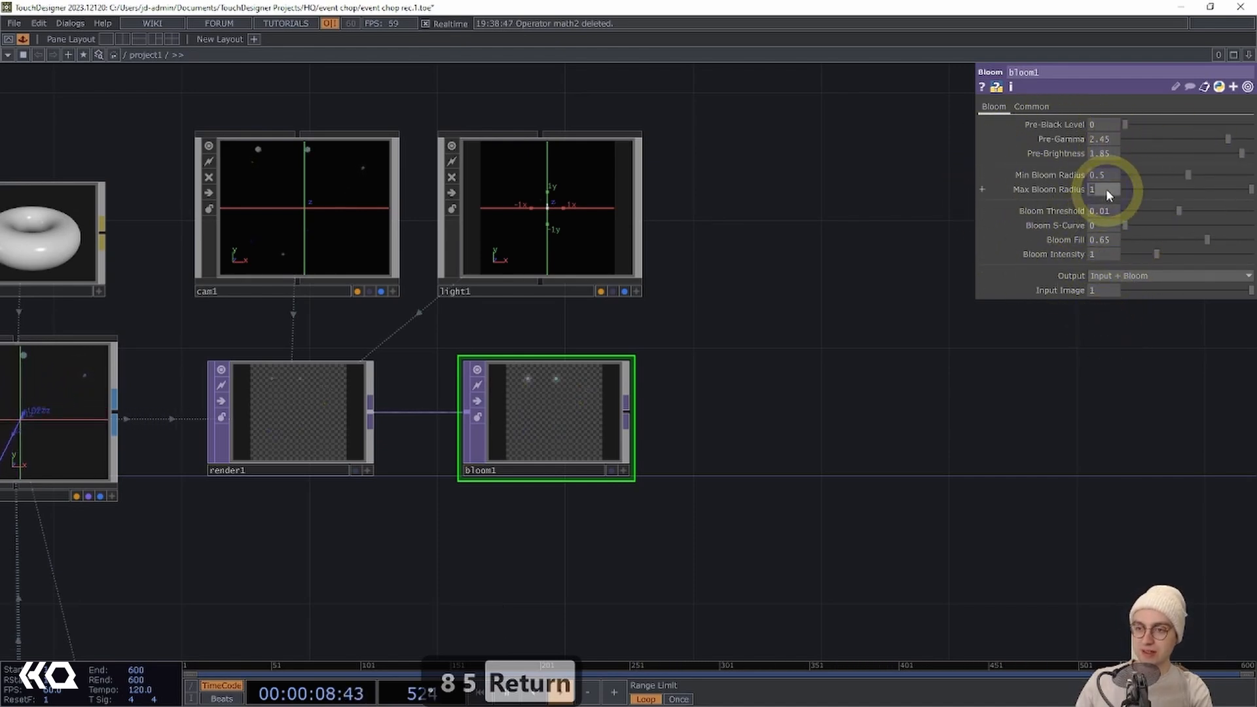
{"action": "type", "text": "12"}
{"action": "key", "text": "Return"}
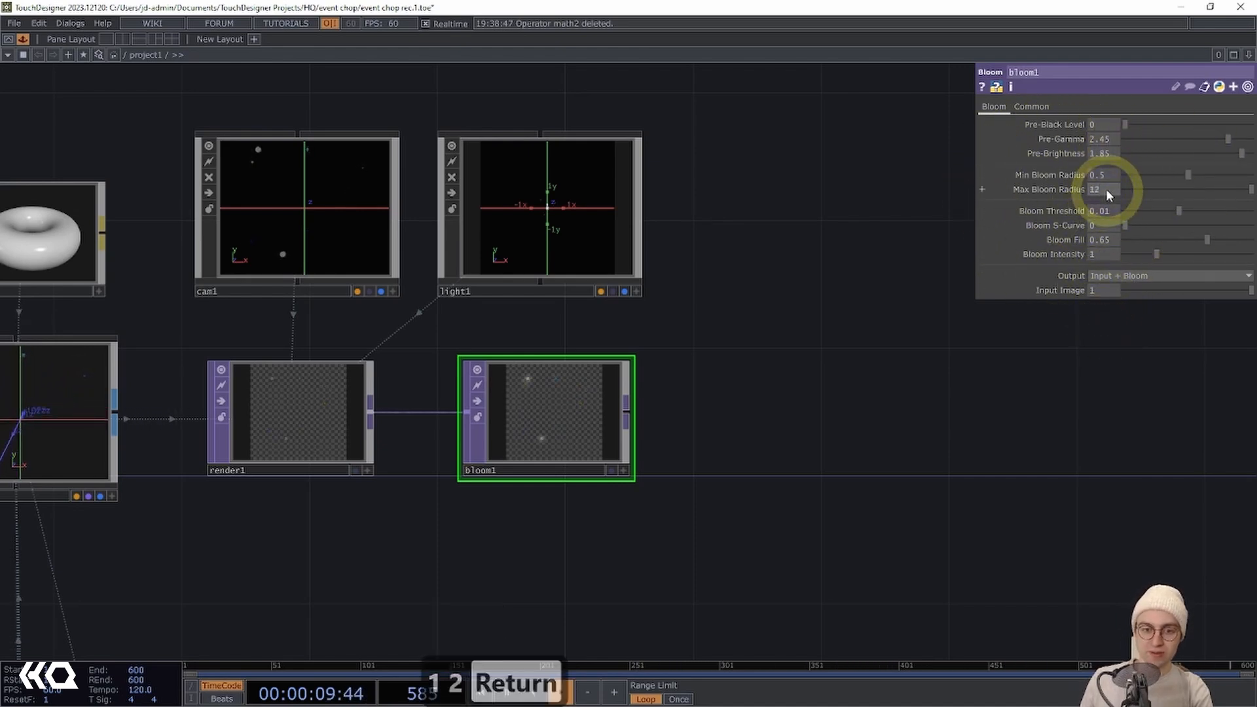
Check the bloomed instances in a separate bloom1 viewer window, and close it.
{"action": "right_click", "coordinate": [611, 376]}
{"action": "left_click", "coordinate": [632, 374]}
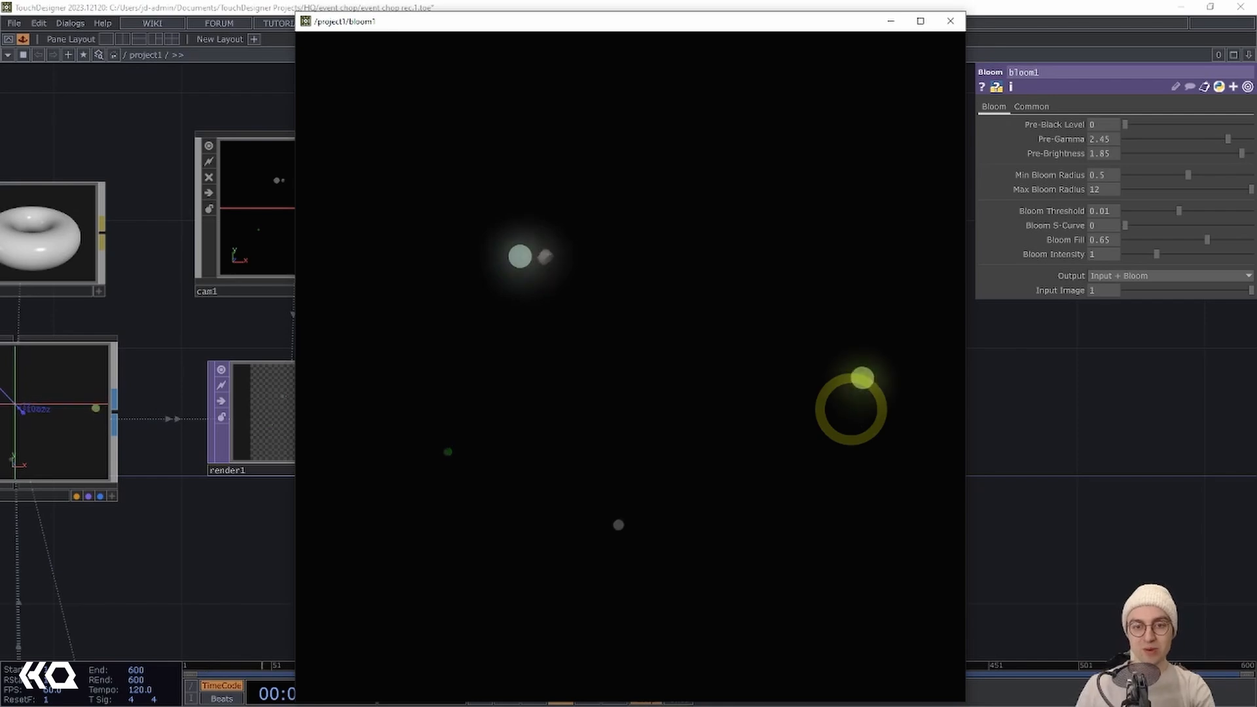
{"action": "left_click", "coordinate": [949, 21]}
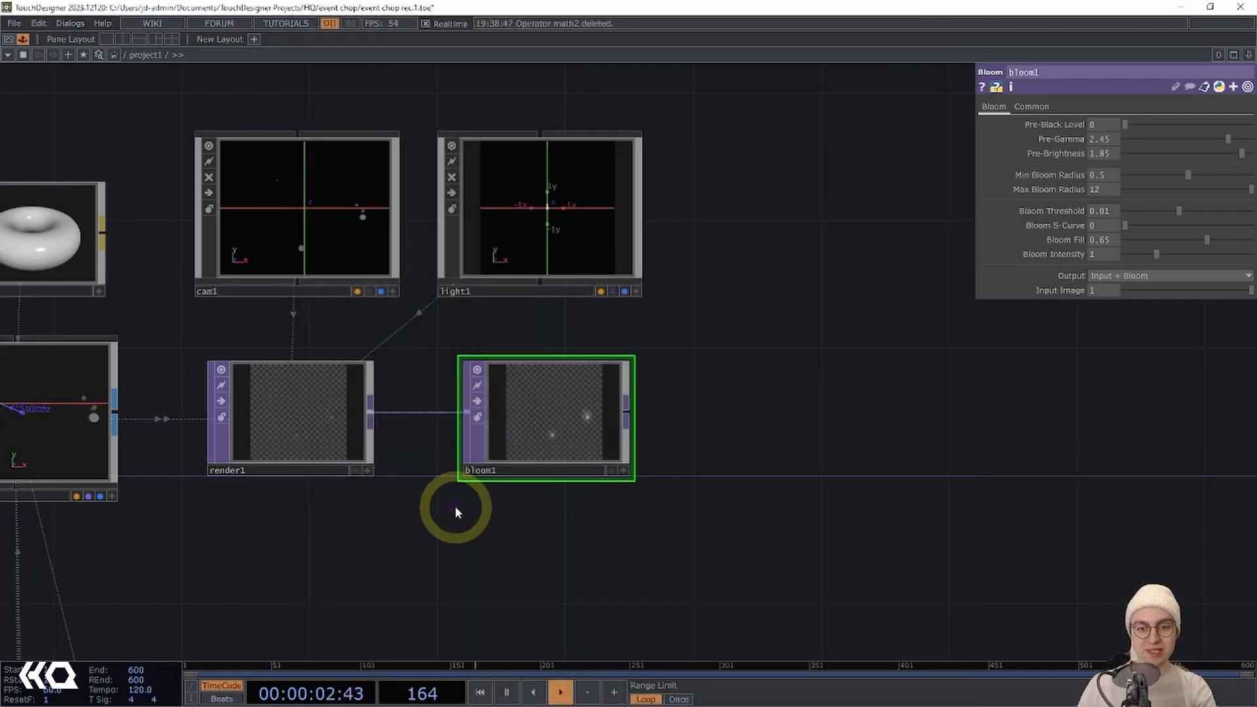
Review the whole network, from lfo1, chopexec1 and event1 through the select, math and null CHOPs up to geo1, render1 and bloom1.
{"action": "left_click_drag", "start_coordinate": [452, 508], "coordinate": [527, 524]}
{"action": "scroll", "coordinate": [598, 500], "scroll_direction": "down", "scroll_amount": 5}
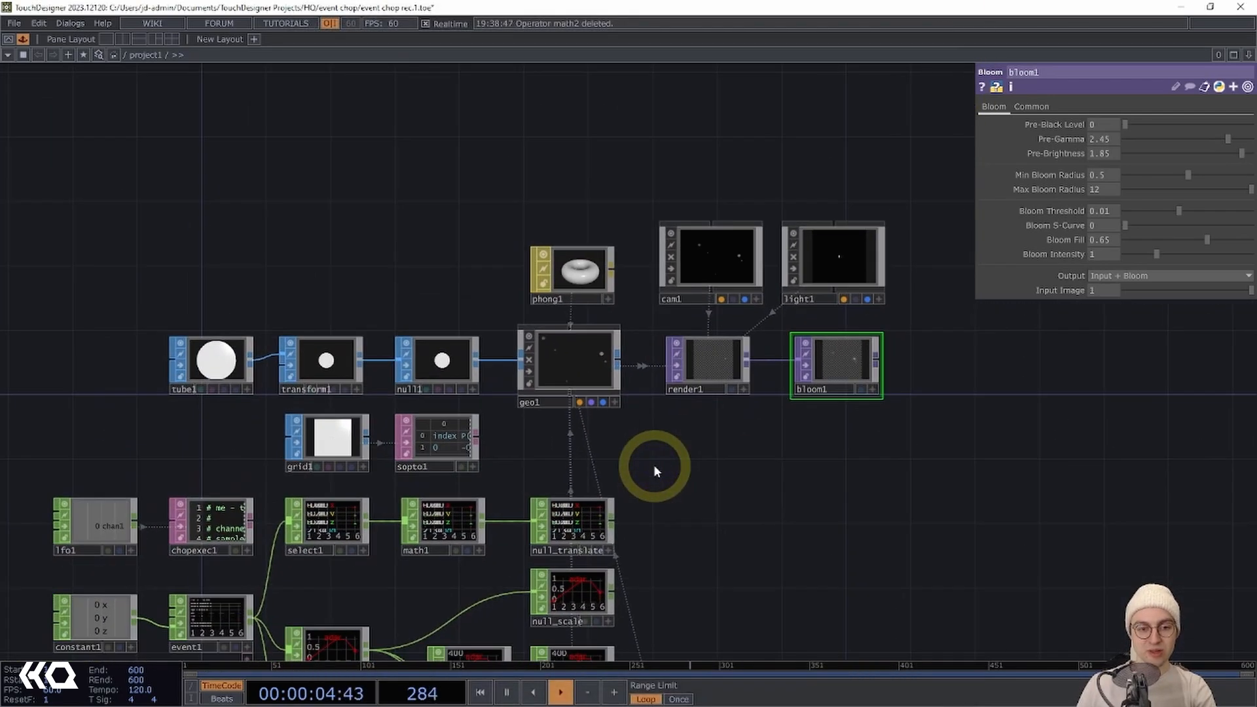
{"action": "left_click_drag", "start_coordinate": [647, 470], "coordinate": [705, 387]}
{"action": "scroll", "coordinate": [272, 544], "scroll_direction": "up", "scroll_amount": 4}
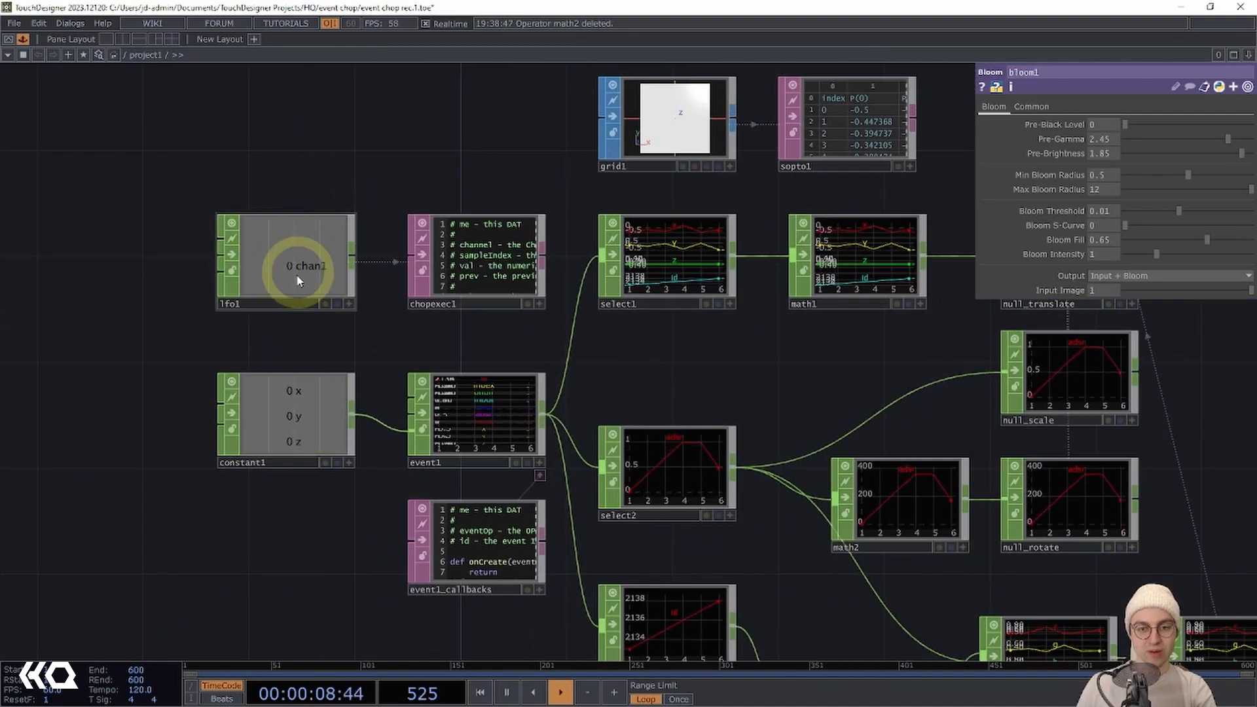
{"action": "left_click_drag", "start_coordinate": [303, 351], "coordinate": [353, 406]}
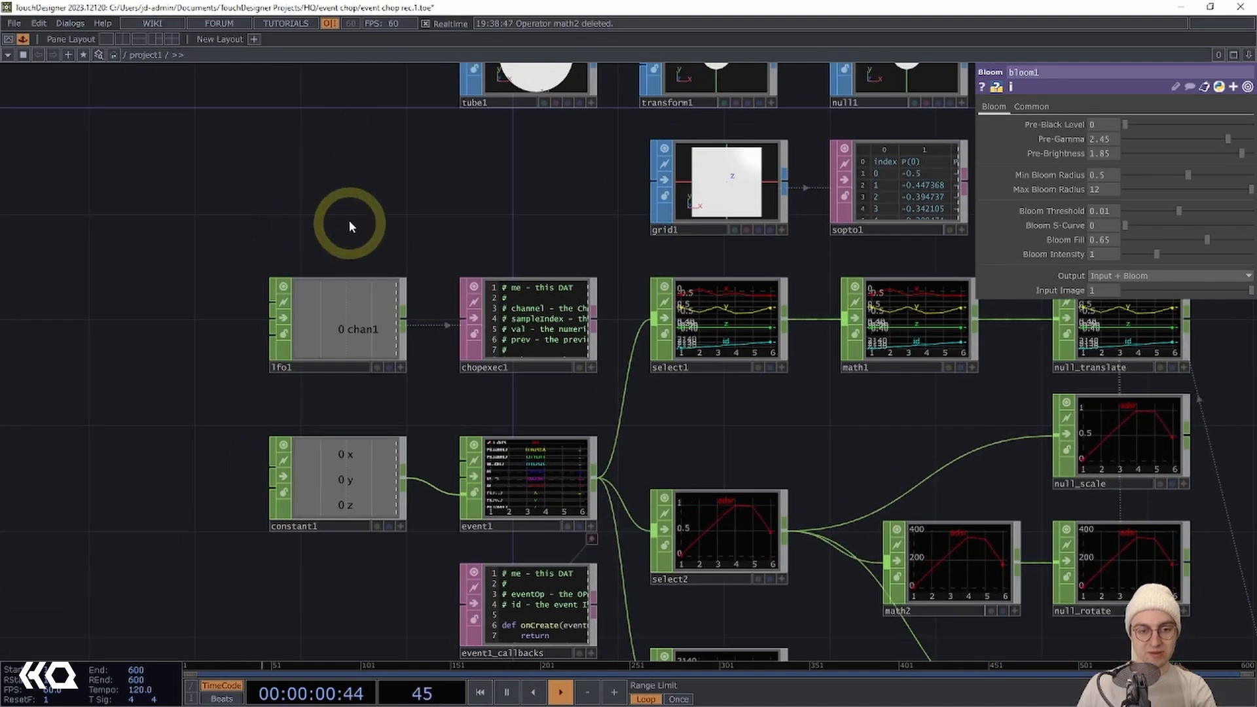
{"action": "left_click_drag", "start_coordinate": [283, 174], "coordinate": [304, 204]}
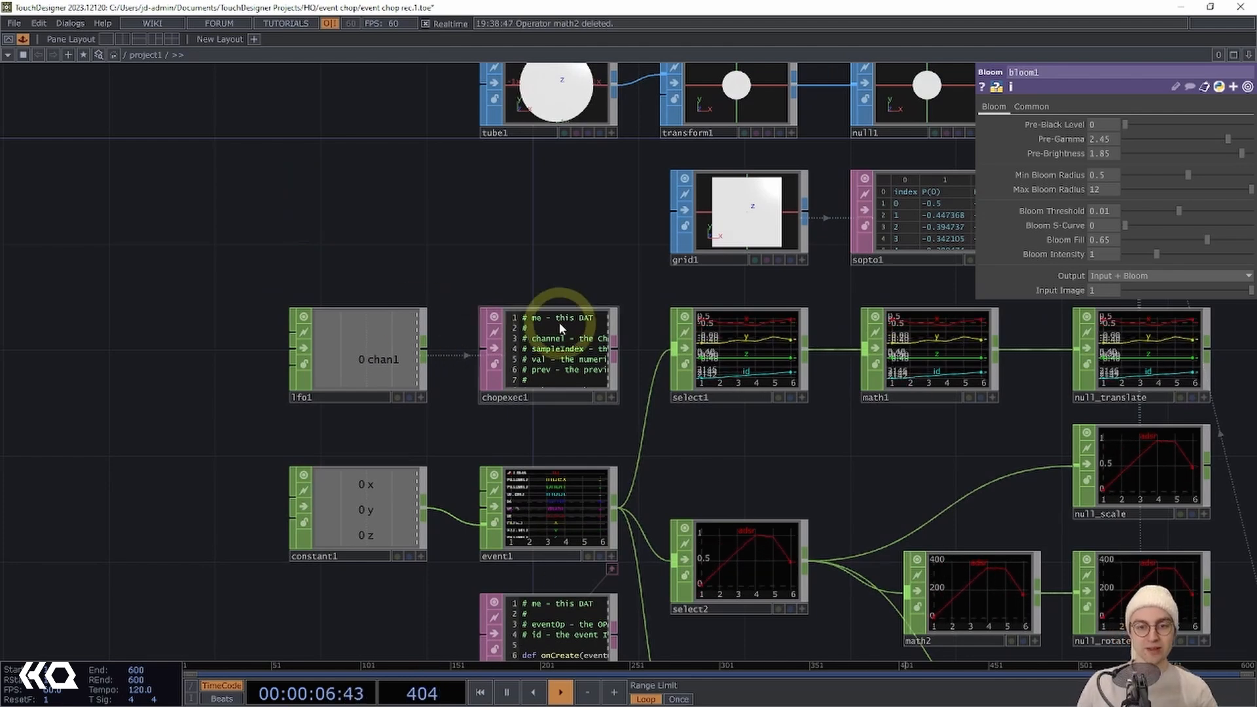
{"action": "scroll", "coordinate": [743, 441], "scroll_direction": "down", "scroll_amount": 3}
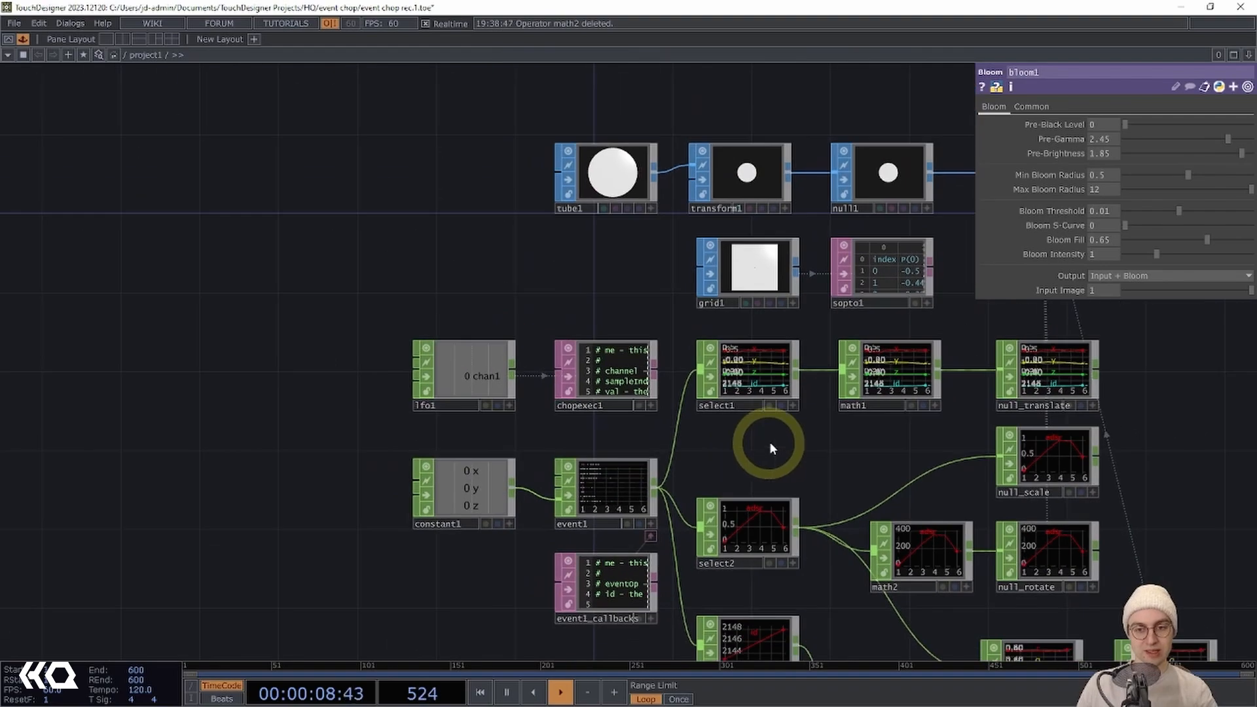
{"action": "left_click_drag", "start_coordinate": [769, 440], "coordinate": [540, 482]}
{"action": "scroll", "coordinate": [929, 412], "scroll_direction": "down", "scroll_amount": 3}
{"action": "left_click_drag", "start_coordinate": [927, 411], "coordinate": [744, 417]}
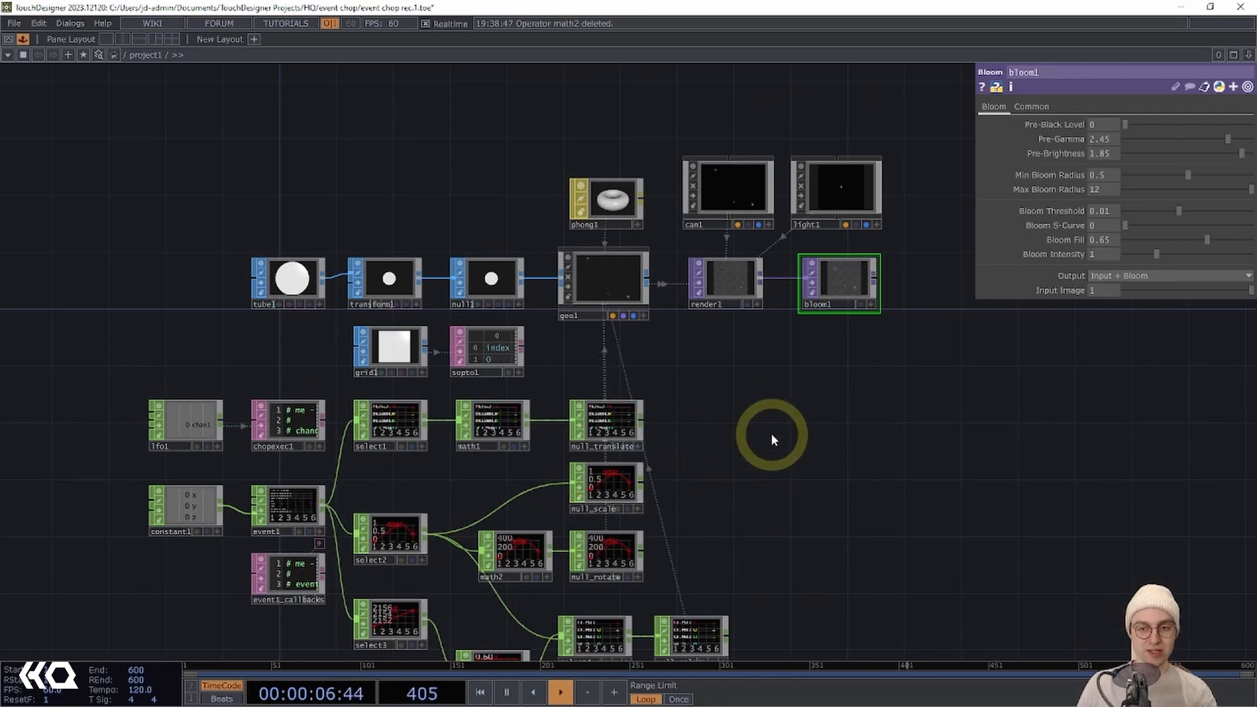
Open bloom1's output again in a separate viewer window to watch the final animation.
{"action": "right_click", "coordinate": [839, 283]}
{"action": "left_click", "coordinate": [864, 281]}
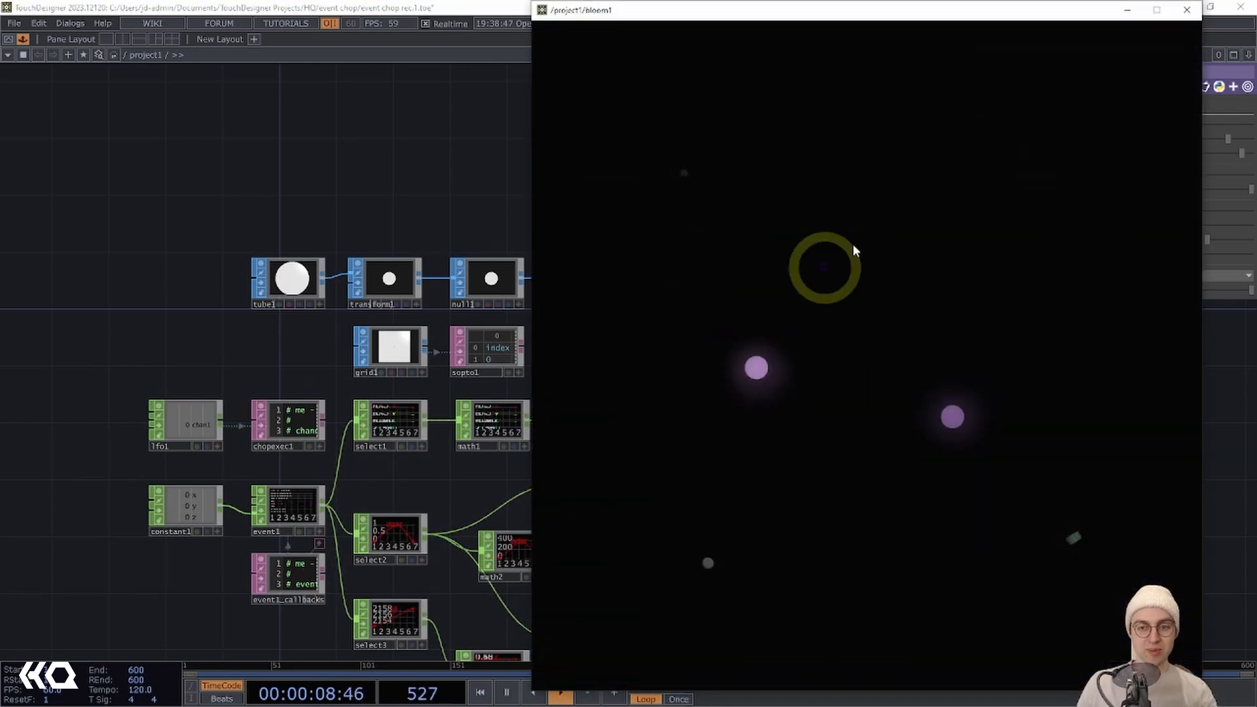